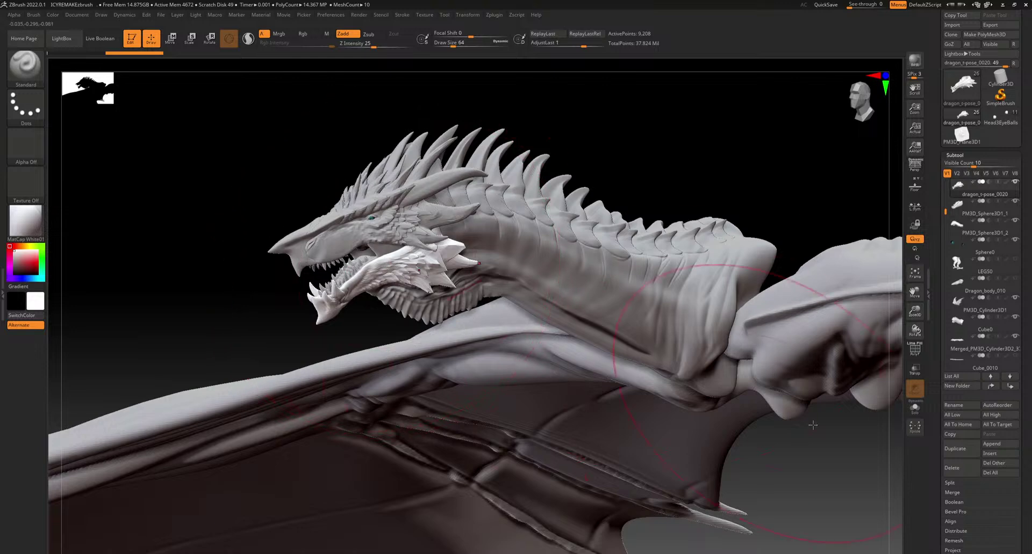
# Set the subdivision level of the dragon's lower jaw subtool to 3
pyautogui.scroll(-3, 934, 441)
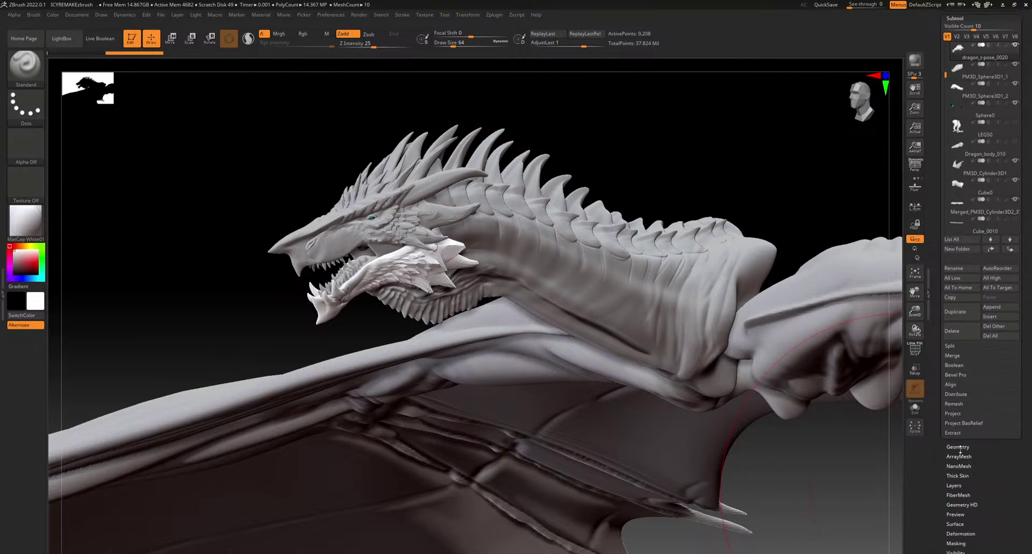
pyautogui.click(957, 447)
pyautogui.click(965, 54)
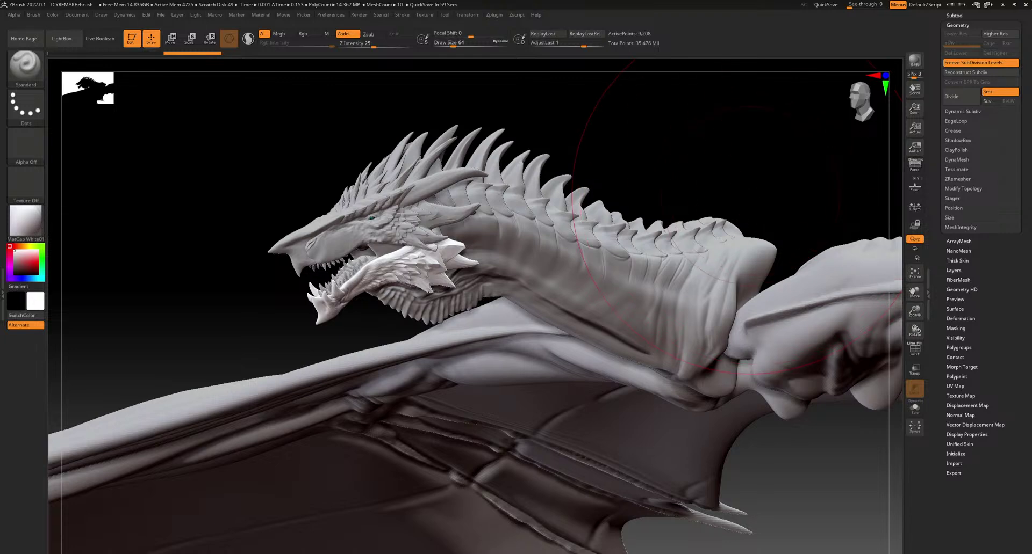
pyautogui.moveTo(751, 194); pyautogui.dragTo(768, 194)
pyautogui.hotkey('ctrl', 'z')
pyautogui.click(960, 45)
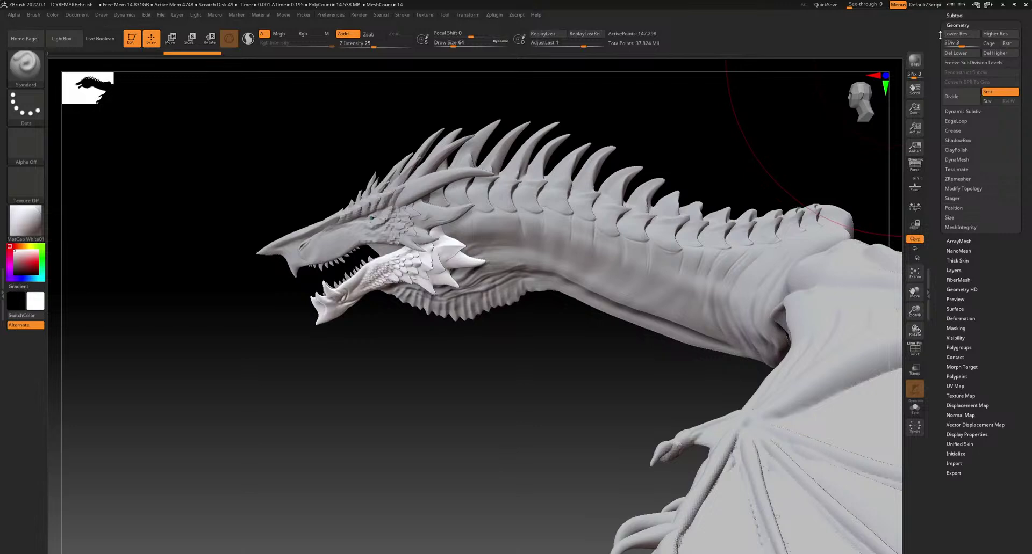
# Reduce the draw size to about 3.67 and make the dragon's neck subtool Cube0 active
pyautogui.click(954, 15)
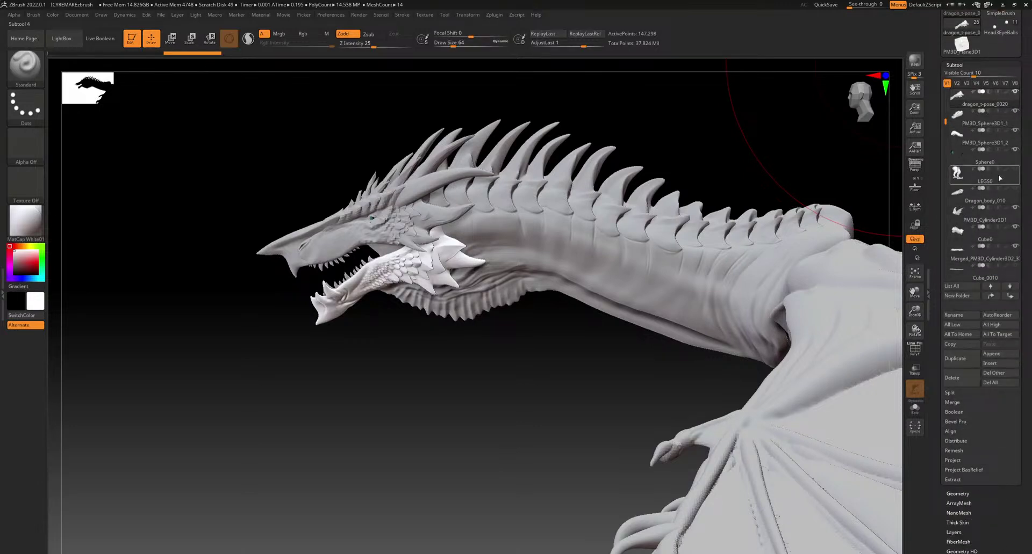
pyautogui.moveTo(1019, 203)
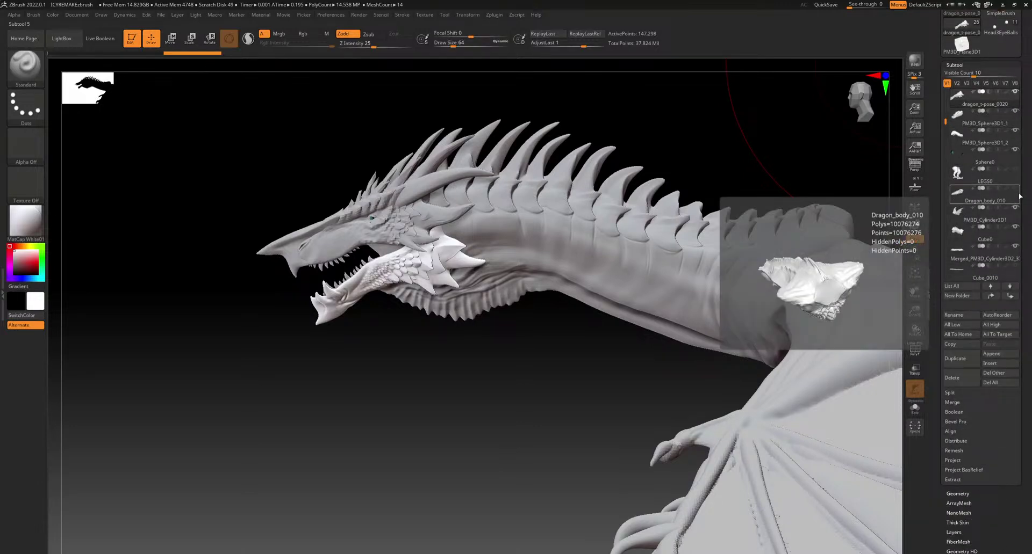
pyautogui.moveTo(376, 419); pyautogui.dragTo(651, 160)
pyautogui.moveTo(652, 160); pyautogui.dragTo(608, 215, button='right')
pyautogui.moveTo(515, 373)
pyautogui.keyDown('ctrl'); pyautogui.mouseDown(button='right')
pyautogui.moveTo(500, 424)
pyautogui.moveTo(504, 473)
pyautogui.mouseUp(button='right'); pyautogui.keyUp('ctrl')
pyautogui.keyDown('ctrl'); pyautogui.moveTo(509, 334); pyautogui.dragTo(509, 427, button='right'); pyautogui.keyUp('ctrl')
pyautogui.moveTo(446, 43); pyautogui.dragTo(436, 43)
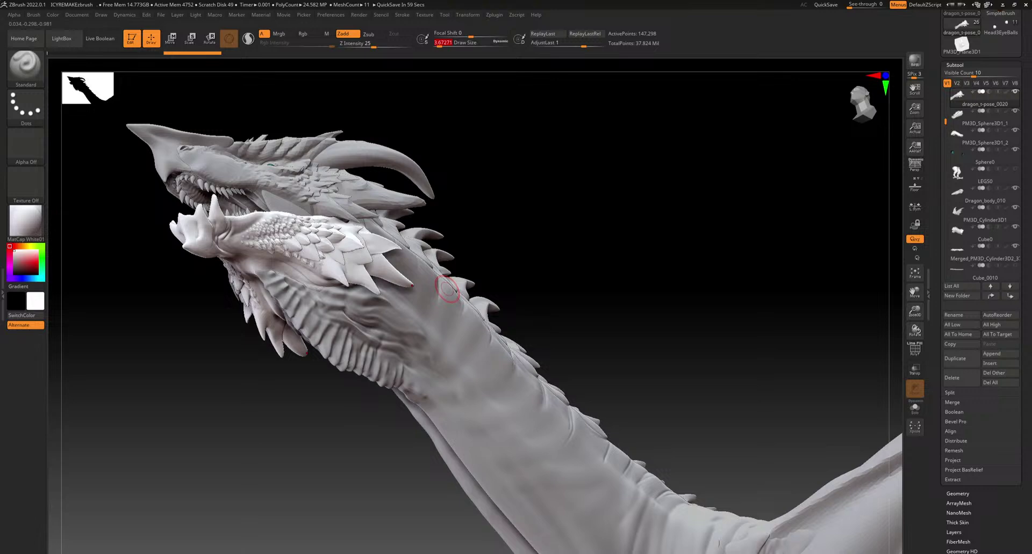
pyautogui.moveTo(627, 295); pyautogui.dragTo(601, 466)
pyautogui.keyDown('alt'); pyautogui.click(569, 404); pyautogui.keyUp('alt')
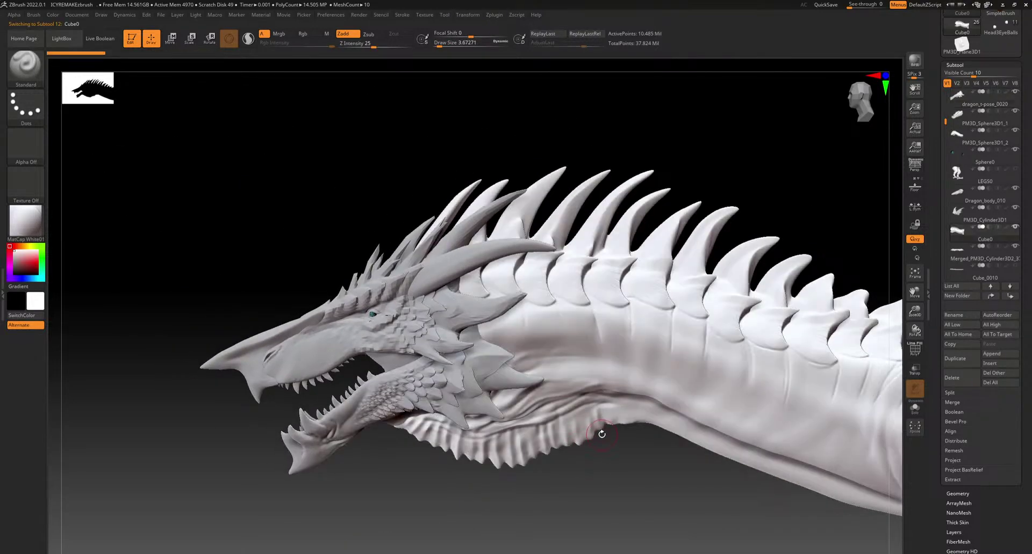
# Choose the ClayBuildup brush and turn its alpha off for sculpting the neck
pyautogui.moveTo(591, 358)
pyautogui.keyDown('alt'); pyautogui.mouseDown(button='right')
pyautogui.moveTo(550, 247)
pyautogui.moveTo(566, 309)
pyautogui.moveTo(486, 265)
pyautogui.mouseUp(button='right'); pyautogui.keyUp('alt')
pyautogui.moveTo(466, 442)
pyautogui.keyDown('alt'); pyautogui.mouseDown(button='right')
pyautogui.moveTo(480, 309)
pyautogui.moveTo(479, 397)
pyautogui.mouseUp(button='right'); pyautogui.keyUp('alt')
pyautogui.keyDown('shift'); pyautogui.moveTo(556, 309); pyautogui.dragTo(549, 252, button='right'); pyautogui.keyUp('shift')
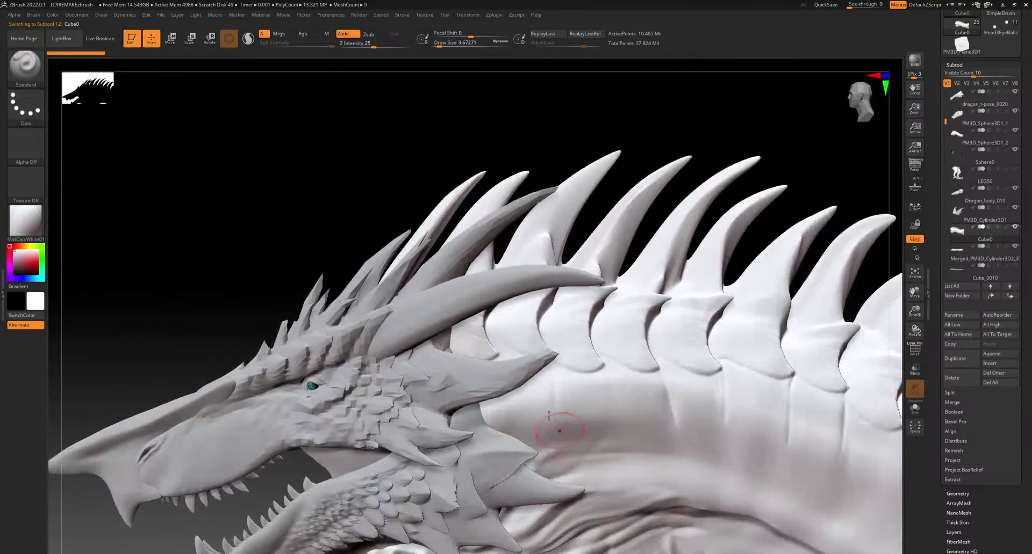
pyautogui.moveTo(562, 434); pyautogui.dragTo(451, 335)
pyautogui.press('b')
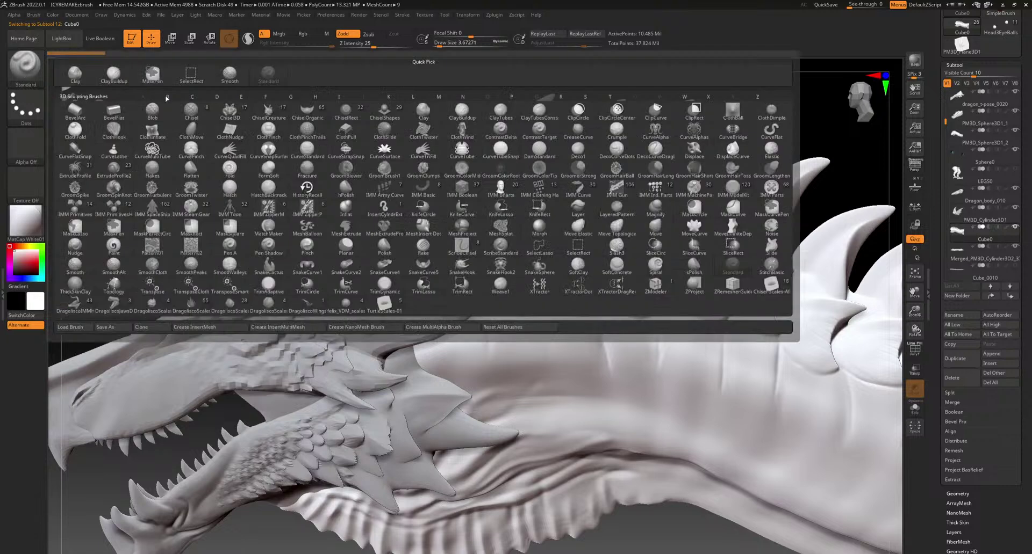
pyautogui.moveTo(309, 167)
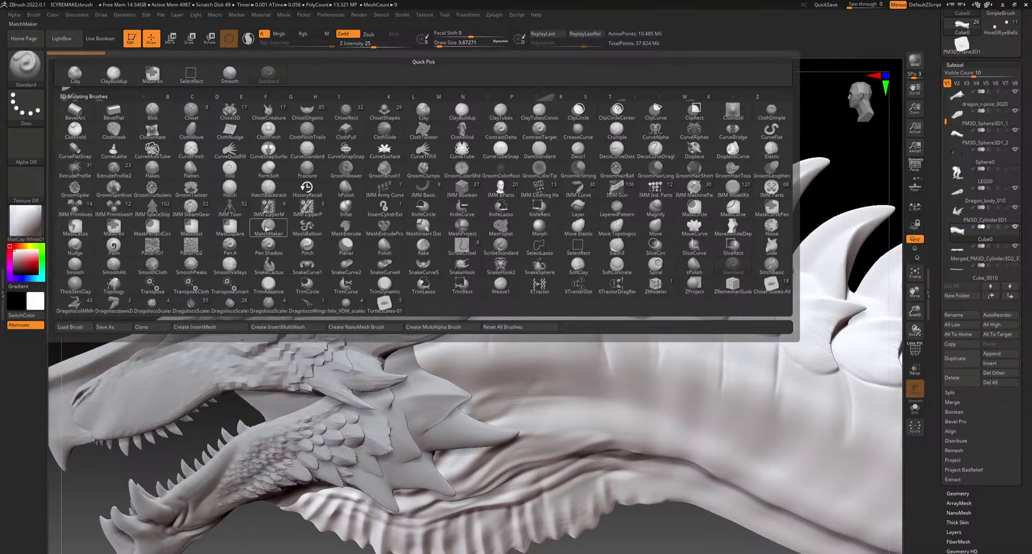
pyautogui.moveTo(293, 242)
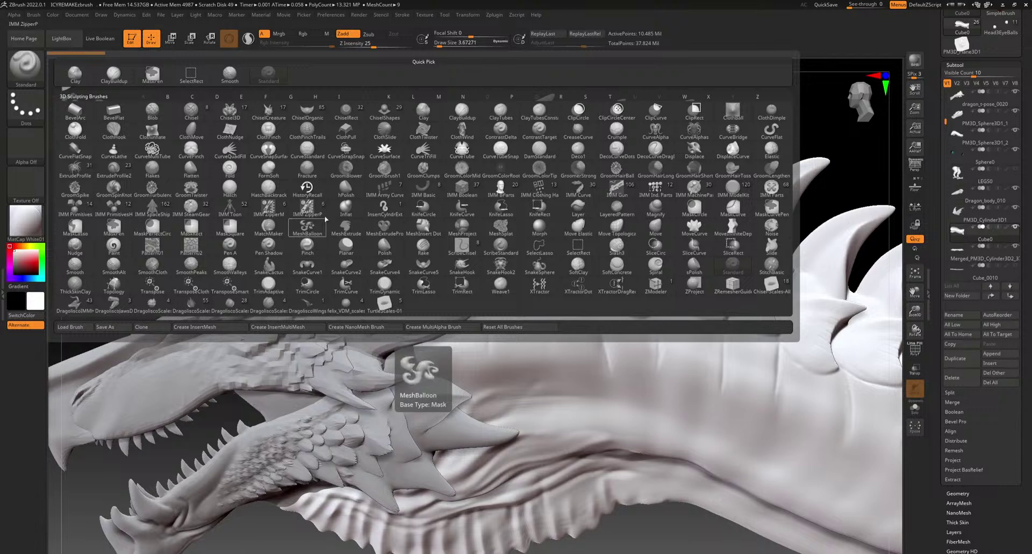
pyautogui.moveTo(516, 133)
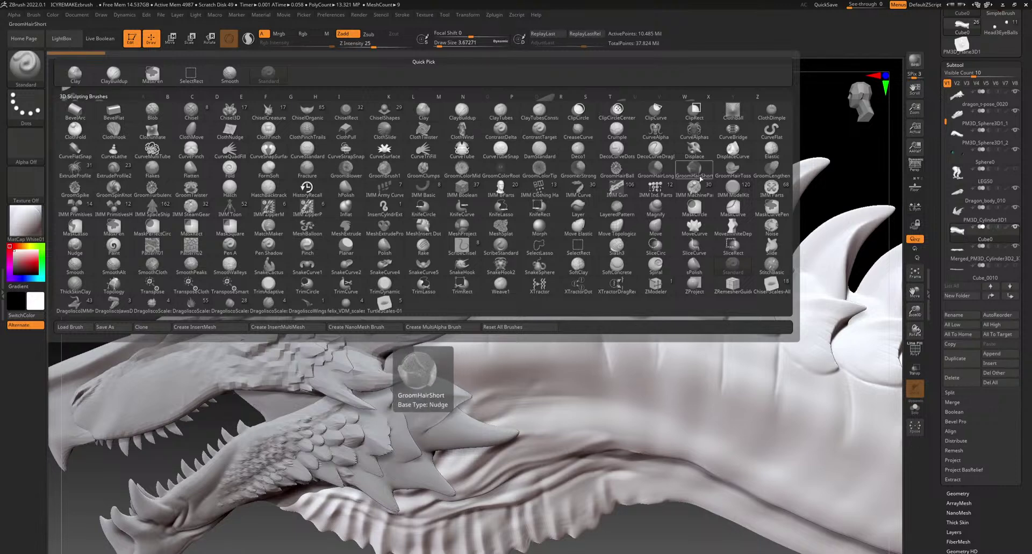
pyautogui.moveTo(693, 204)
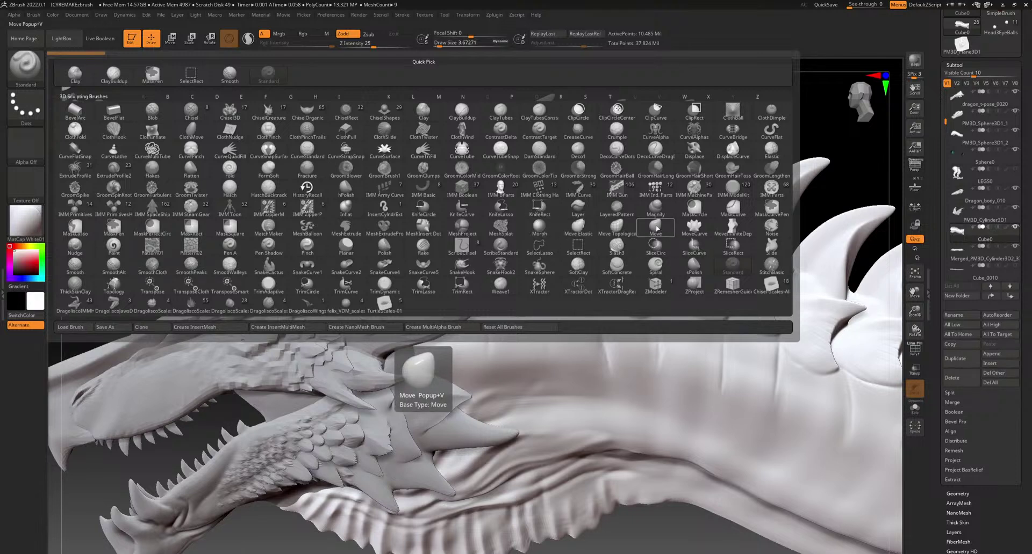
pyautogui.press('c')
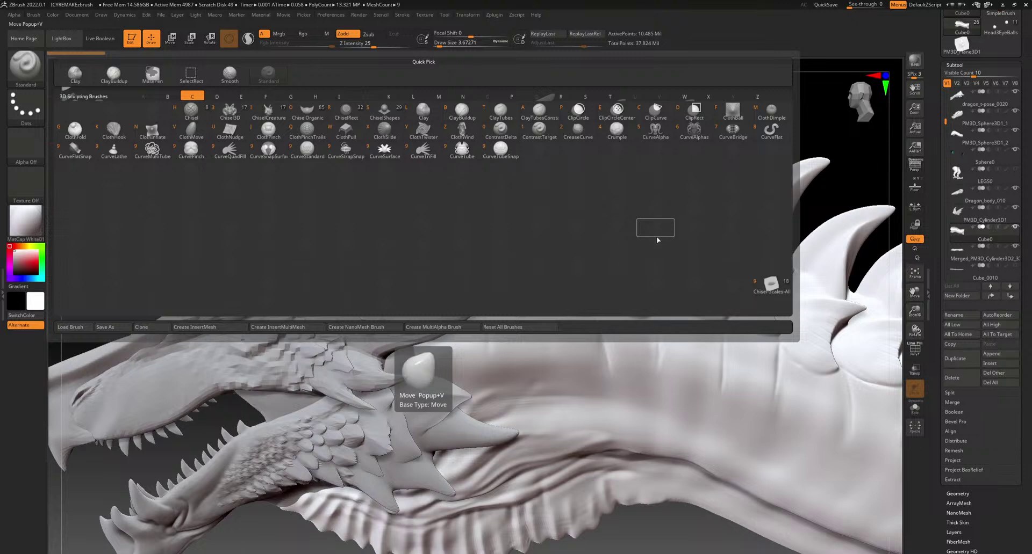
pyautogui.click(462, 109)
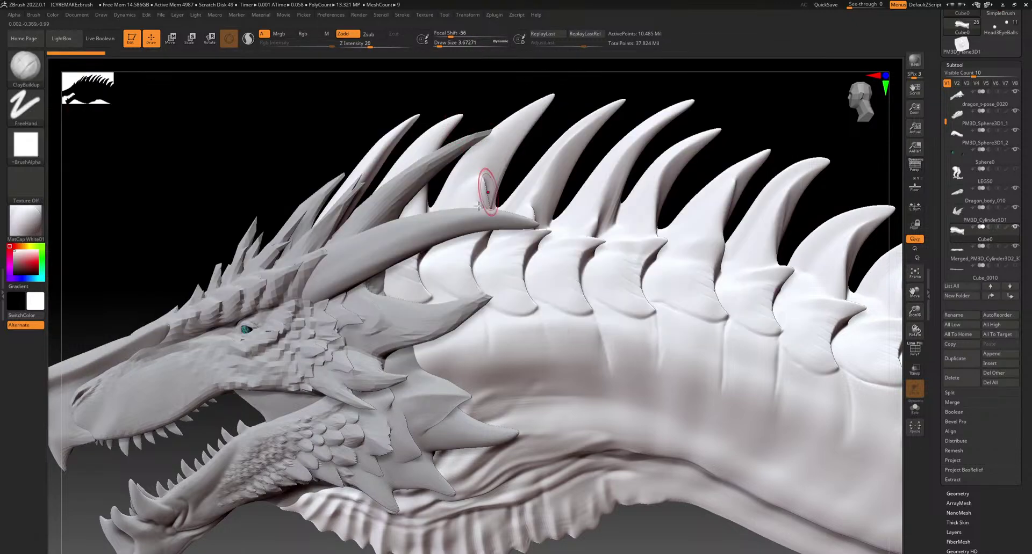
pyautogui.click(16, 155)
pyautogui.click(80, 154)
pyautogui.moveTo(525, 321); pyautogui.dragTo(532, 341, button='right')
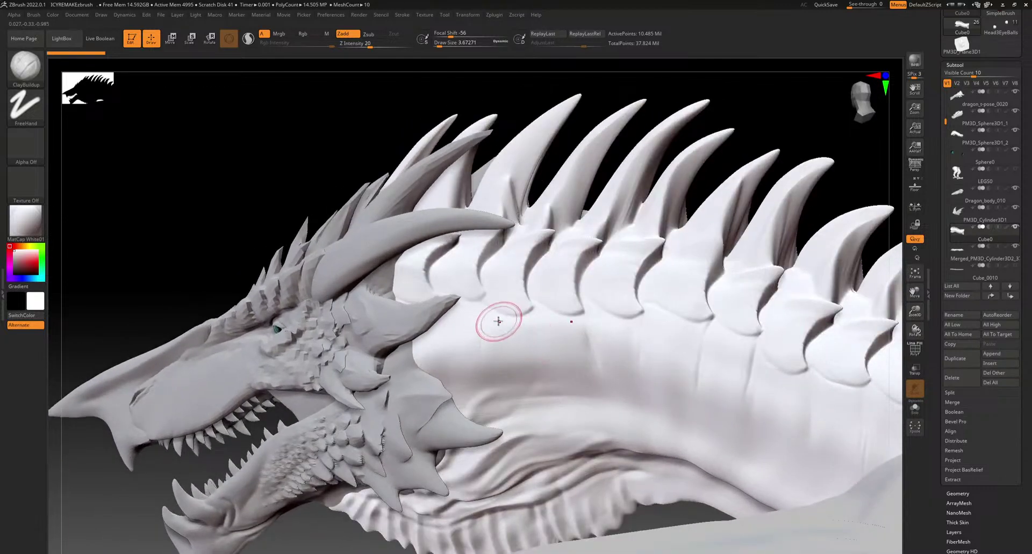
# Check the neck's subdivision level and rough in and smooth the first clay strokes on the upper neck behind the head
pyautogui.click(957, 494)
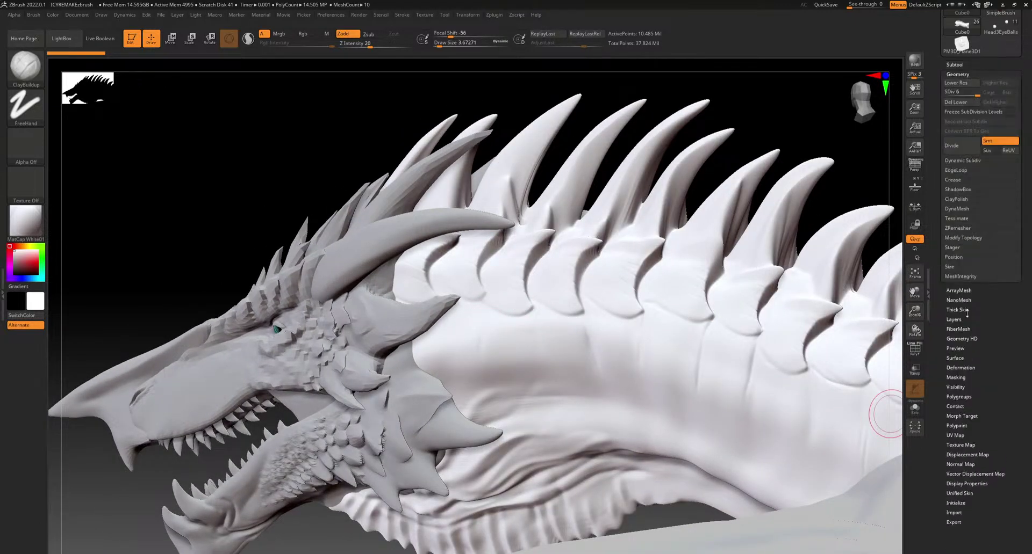
pyautogui.click(517, 331)
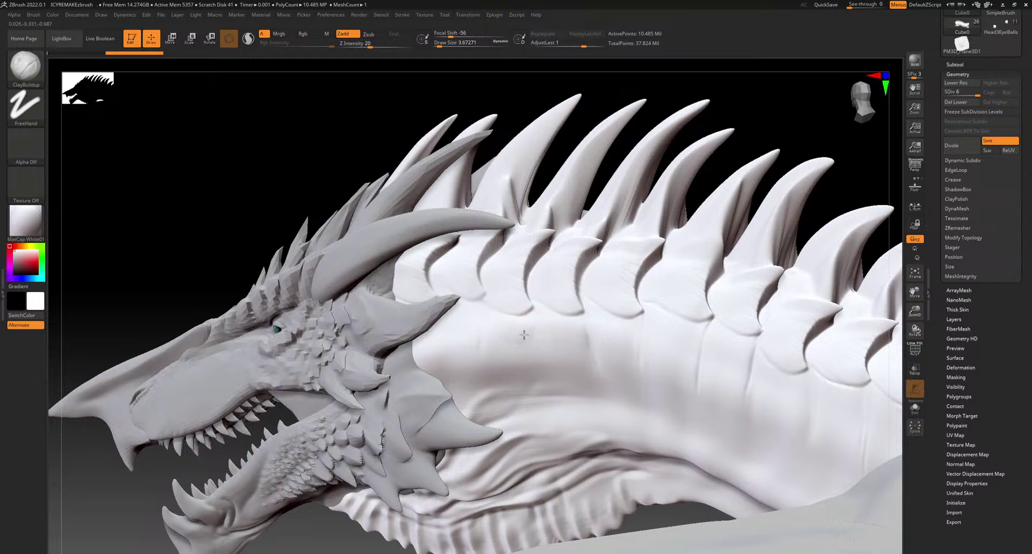
pyautogui.moveTo(511, 361); pyautogui.dragTo(531, 345, button='right')
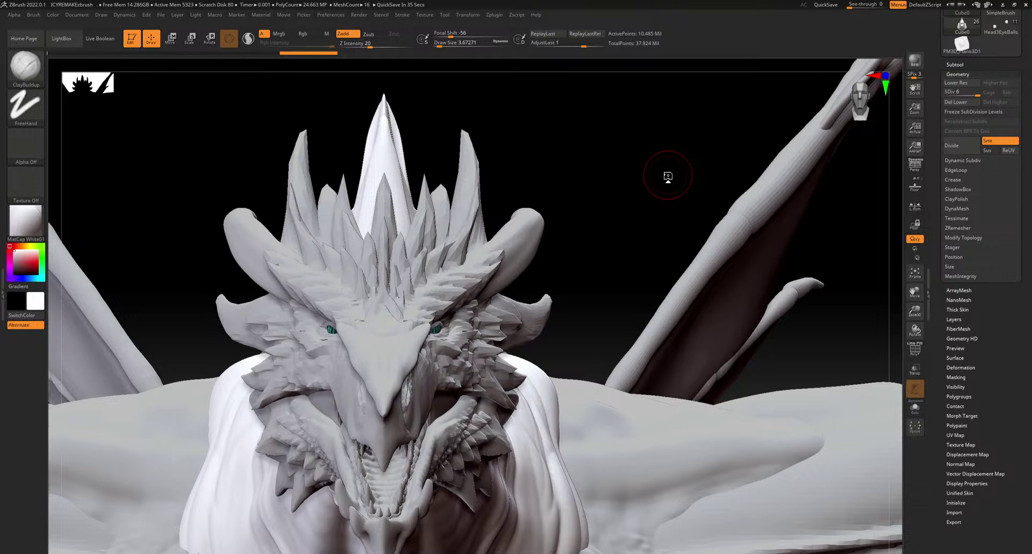
pyautogui.moveTo(666, 169); pyautogui.dragTo(499, 342)
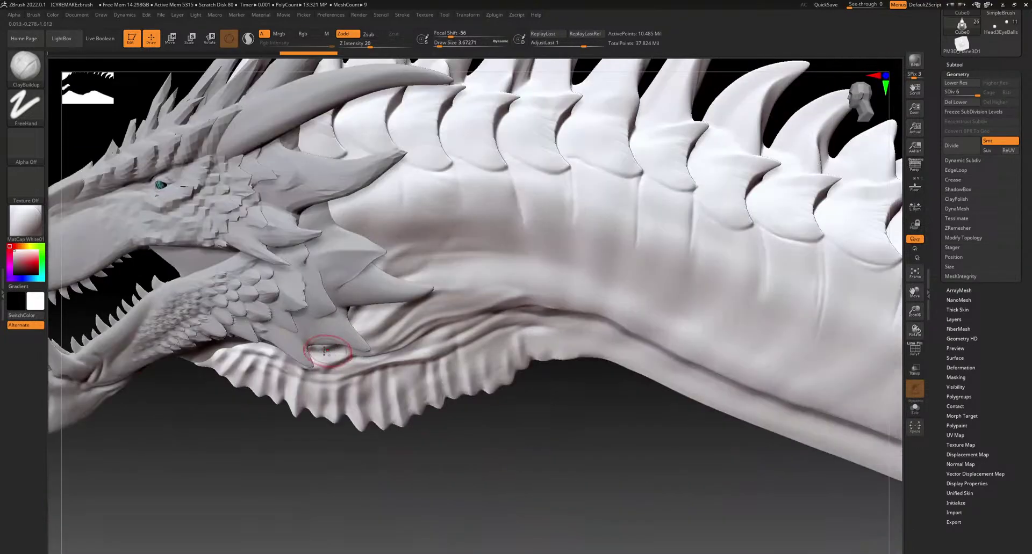
pyautogui.keyDown('alt'); pyautogui.moveTo(640, 349); pyautogui.dragTo(640, 313); pyautogui.keyUp('alt')
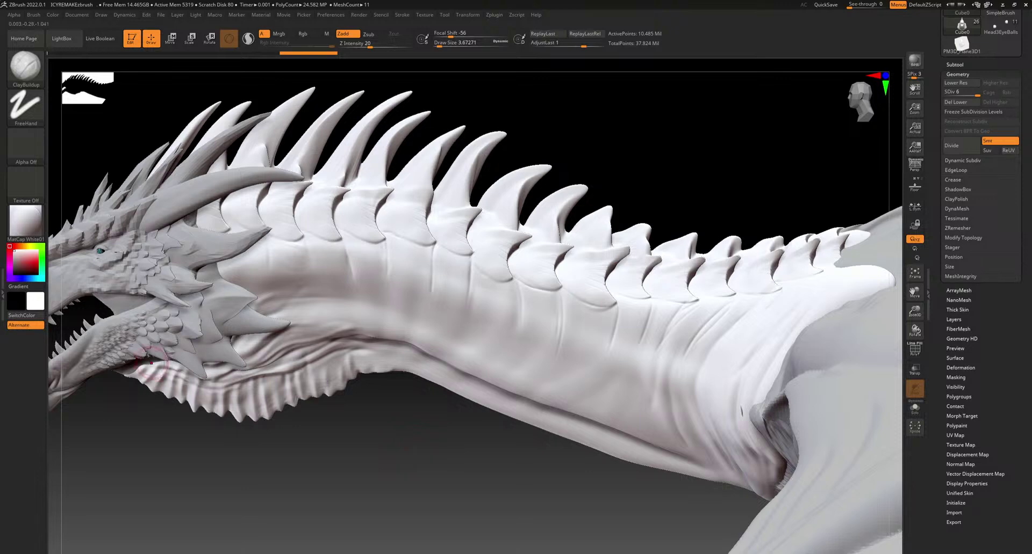
pyautogui.moveTo(240, 298)
pyautogui.keyDown('alt'); pyautogui.mouseDown(button='right')
pyautogui.moveTo(351, 341)
pyautogui.moveTo(359, 428)
pyautogui.mouseUp(button='right'); pyautogui.keyUp('alt')
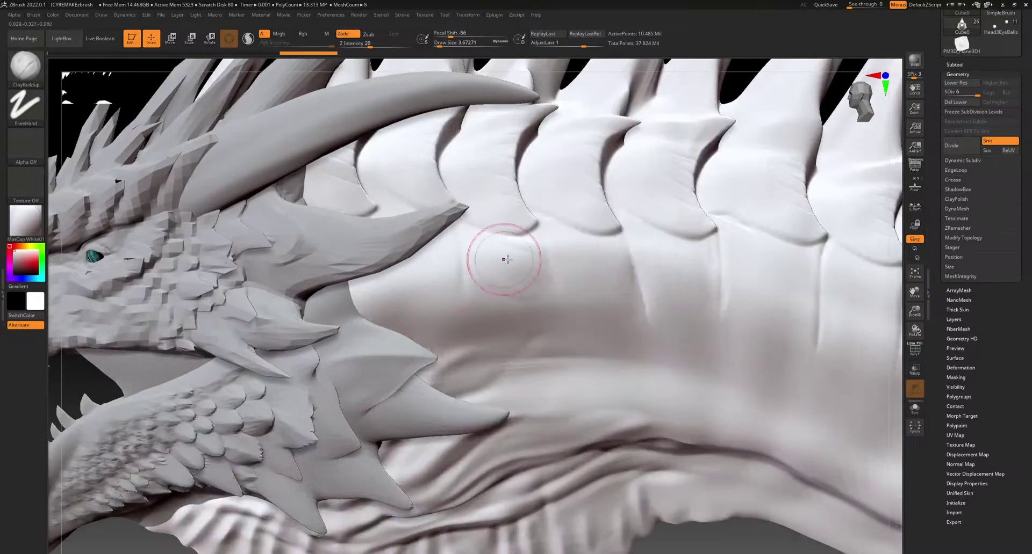
pyautogui.keyDown('alt'); pyautogui.moveTo(492, 263); pyautogui.dragTo(371, 282, button='right'); pyautogui.keyUp('alt')
pyautogui.moveTo(374, 278)
pyautogui.mouseDown()
pyautogui.moveTo(382, 291)
pyautogui.moveTo(373, 302)
pyautogui.moveTo(396, 316)
pyautogui.moveTo(394, 360)
pyautogui.mouseUp()
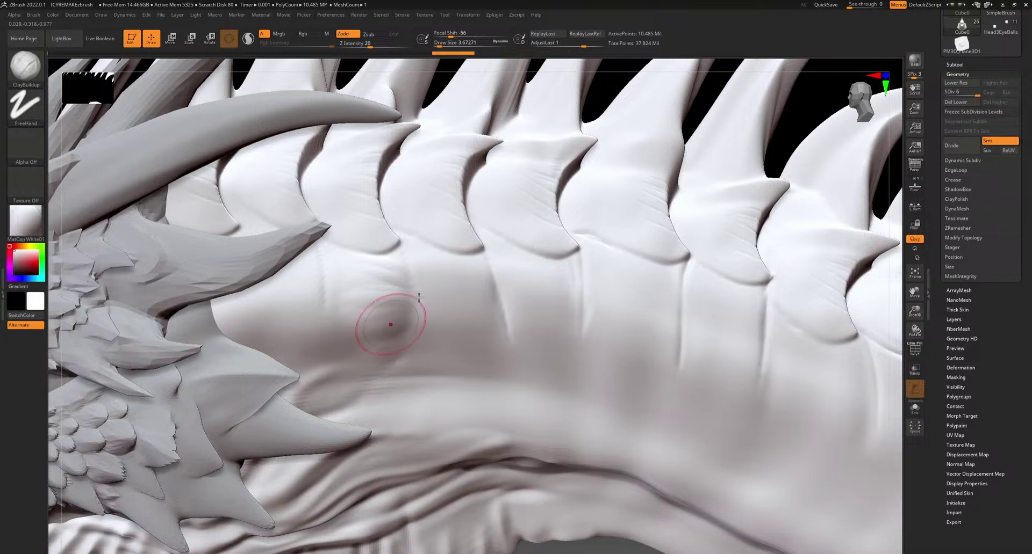
pyautogui.moveTo(359, 280)
pyautogui.keyDown('shift'); pyautogui.mouseDown()
pyautogui.moveTo(373, 295)
pyautogui.moveTo(406, 299)
pyautogui.moveTo(391, 376)
pyautogui.moveTo(349, 472)
pyautogui.mouseUp(); pyautogui.keyUp('shift')
pyautogui.moveTo(439, 380); pyautogui.dragTo(362, 475)
pyautogui.keyDown('alt'); pyautogui.moveTo(426, 502); pyautogui.dragTo(653, 283, button='right'); pyautogui.keyUp('alt')
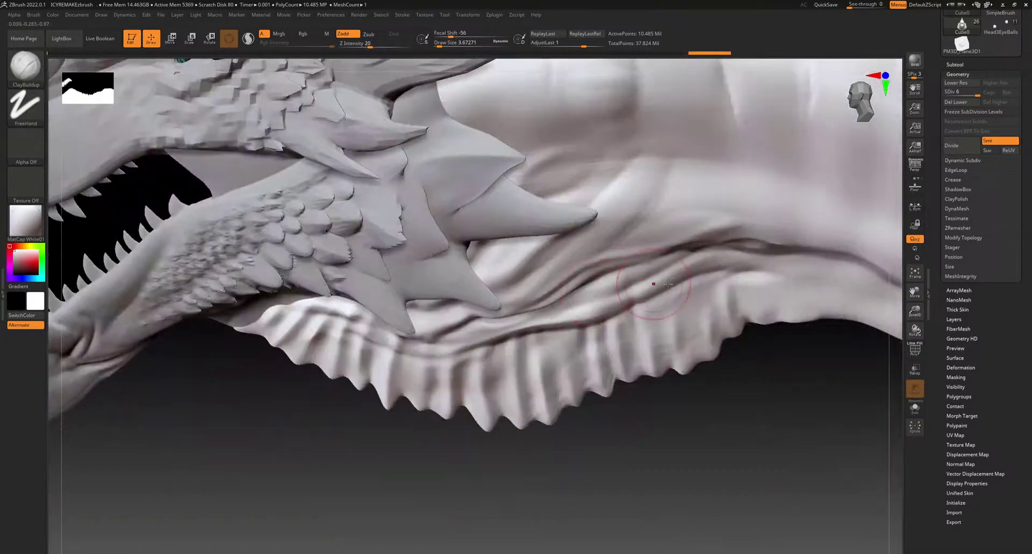
# Hide the lower jaw subtool and build up and smooth diagonal skin folds on the throat behind the jaw
pyautogui.click(958, 64)
pyautogui.click(995, 112)
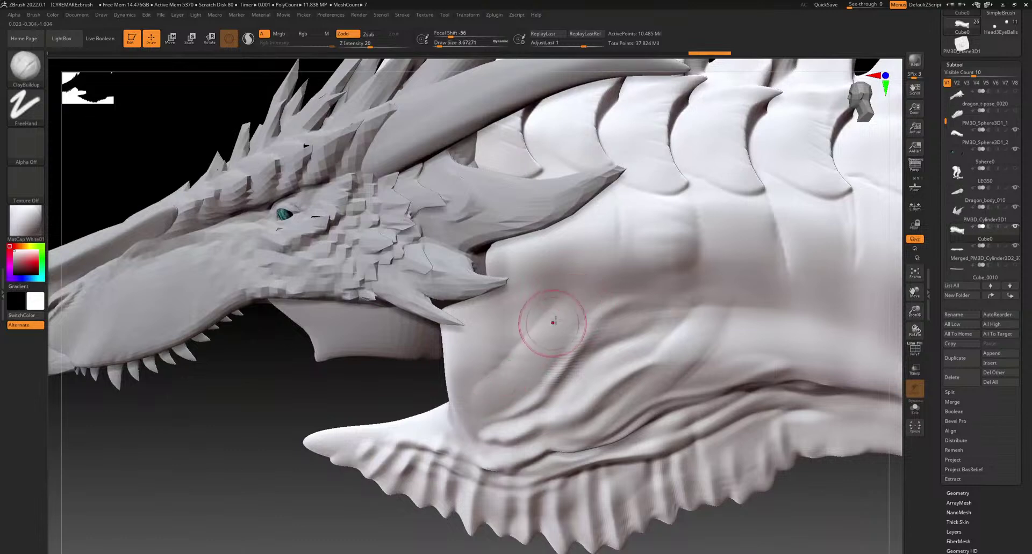
pyautogui.moveTo(553, 322); pyautogui.dragTo(469, 419)
pyautogui.moveTo(534, 348); pyautogui.dragTo(437, 414)
pyautogui.moveTo(570, 331); pyautogui.dragTo(473, 422)
pyautogui.moveTo(530, 384); pyautogui.dragTo(583, 365)
pyautogui.moveTo(564, 401); pyautogui.dragTo(704, 301)
pyautogui.keyDown('shift'); pyautogui.moveTo(661, 328); pyautogui.dragTo(563, 366); pyautogui.keyUp('shift')
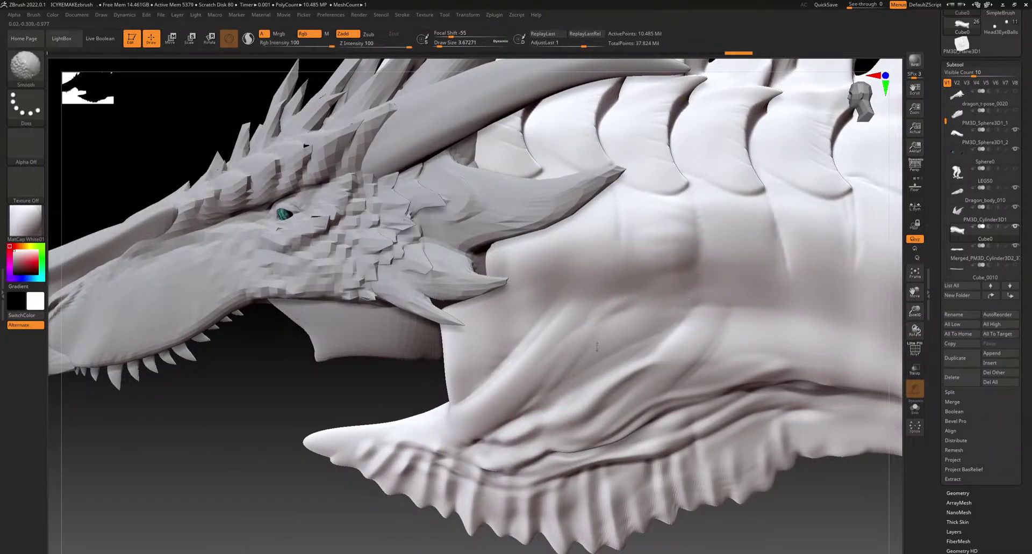
pyautogui.keyDown('shift'); pyautogui.moveTo(506, 391); pyautogui.dragTo(534, 423); pyautogui.keyUp('shift')
# Extend the throat wrinkles with further long folds sweeping back and up from the jaw corner
pyautogui.moveTo(451, 443)
pyautogui.mouseDown()
pyautogui.moveTo(591, 396)
pyautogui.moveTo(638, 344)
pyautogui.moveTo(555, 392)
pyautogui.moveTo(658, 313)
pyautogui.mouseUp()
pyautogui.moveTo(594, 357)
pyautogui.mouseDown()
pyautogui.moveTo(626, 327)
pyautogui.moveTo(677, 311)
pyautogui.mouseUp()
pyautogui.moveTo(647, 362); pyautogui.dragTo(758, 325)
pyautogui.moveTo(693, 373)
pyautogui.mouseDown()
pyautogui.moveTo(830, 331)
pyautogui.moveTo(767, 307)
pyautogui.moveTo(684, 299)
pyautogui.moveTo(516, 322)
pyautogui.moveTo(454, 365)
pyautogui.moveTo(480, 321)
pyautogui.mouseUp()
pyautogui.moveTo(542, 342); pyautogui.dragTo(448, 350, button='right')
pyautogui.moveTo(449, 350)
pyautogui.mouseDown()
pyautogui.moveTo(444, 323)
pyautogui.moveTo(429, 333)
pyautogui.moveTo(466, 296)
pyautogui.mouseUp()
pyautogui.moveTo(466, 296); pyautogui.dragTo(511, 299, button='right')
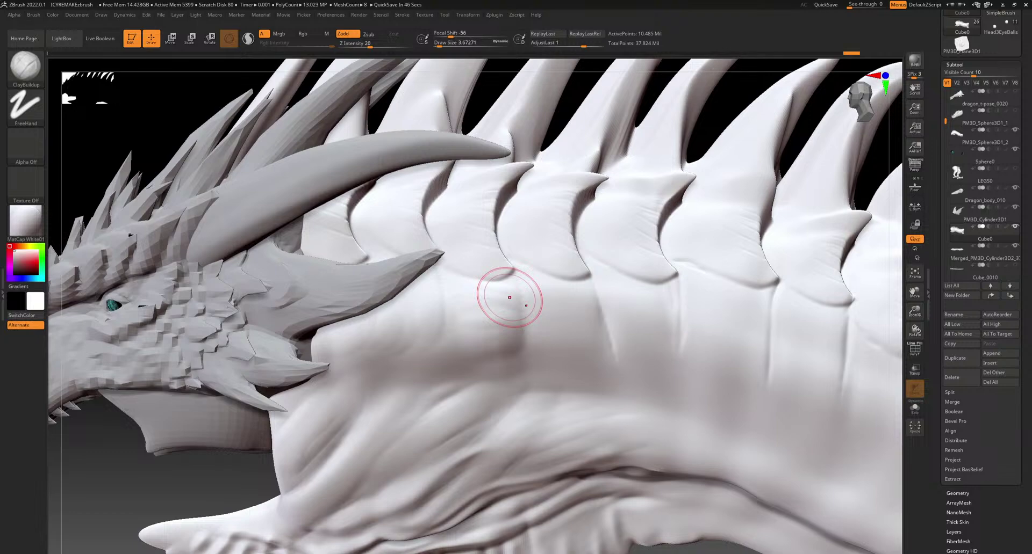
# Build up short muscle folds on the side of the upper neck below the first spine plates
pyautogui.keyDown('alt'); pyautogui.moveTo(445, 484); pyautogui.dragTo(605, 279, button='right'); pyautogui.keyUp('alt')
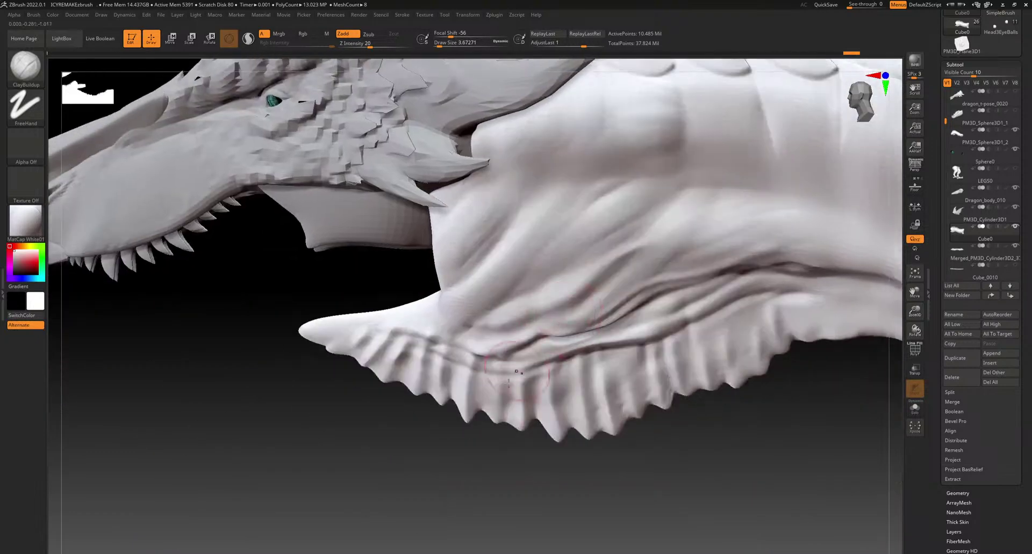
pyautogui.keyDown('ctrl'); pyautogui.moveTo(374, 371); pyautogui.dragTo(456, 314, button='right'); pyautogui.keyUp('ctrl')
pyautogui.keyDown('ctrl'); pyautogui.moveTo(475, 263); pyautogui.dragTo(466, 337, button='right'); pyautogui.keyUp('ctrl')
pyautogui.moveTo(411, 237); pyautogui.dragTo(383, 234)
pyautogui.moveTo(423, 227); pyautogui.dragTo(383, 218)
pyautogui.moveTo(435, 246)
pyautogui.mouseDown()
pyautogui.moveTo(389, 250)
pyautogui.moveTo(396, 272)
pyautogui.mouseUp()
pyautogui.moveTo(445, 298); pyautogui.dragTo(394, 290)
pyautogui.moveTo(432, 321)
pyautogui.mouseDown()
pyautogui.moveTo(401, 314)
pyautogui.moveTo(413, 326)
pyautogui.mouseUp()
# Add another group of folds farther back on the side of the neck and smooth them lightly
pyautogui.moveTo(456, 229)
pyautogui.mouseDown()
pyautogui.moveTo(442, 203)
pyautogui.moveTo(491, 230)
pyautogui.moveTo(455, 245)
pyautogui.mouseUp()
pyautogui.moveTo(504, 275); pyautogui.dragTo(456, 261)
pyautogui.moveTo(504, 293); pyautogui.dragTo(454, 275)
pyautogui.moveTo(503, 312); pyautogui.dragTo(455, 301)
pyautogui.moveTo(486, 343); pyautogui.dragTo(454, 320)
pyautogui.press('shift')
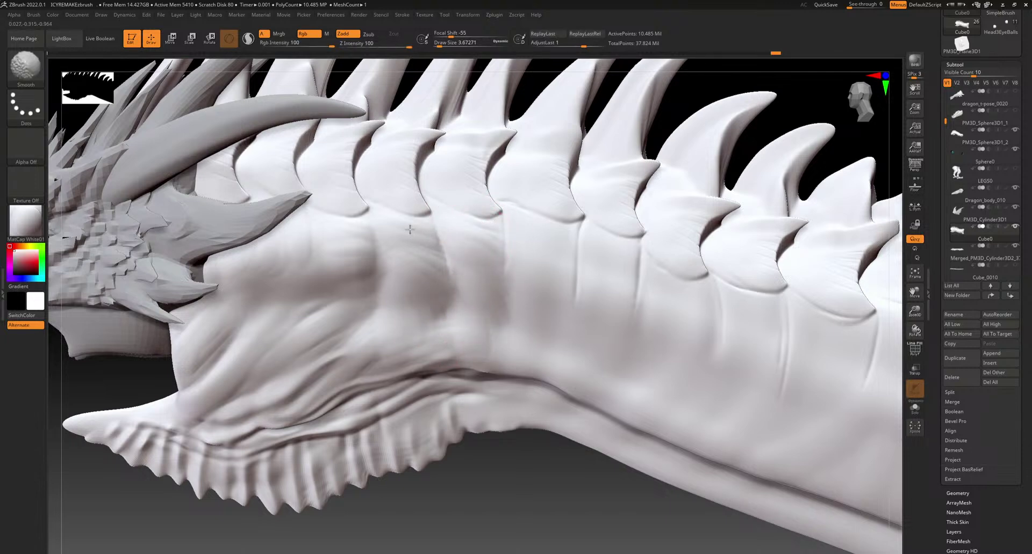
pyautogui.keyDown('shift'); pyautogui.moveTo(463, 255); pyautogui.dragTo(472, 239); pyautogui.keyUp('shift')
# Increase the draw size to about 8.42 and soften the clay forms along the throat and side of the neck
pyautogui.click(442, 43)
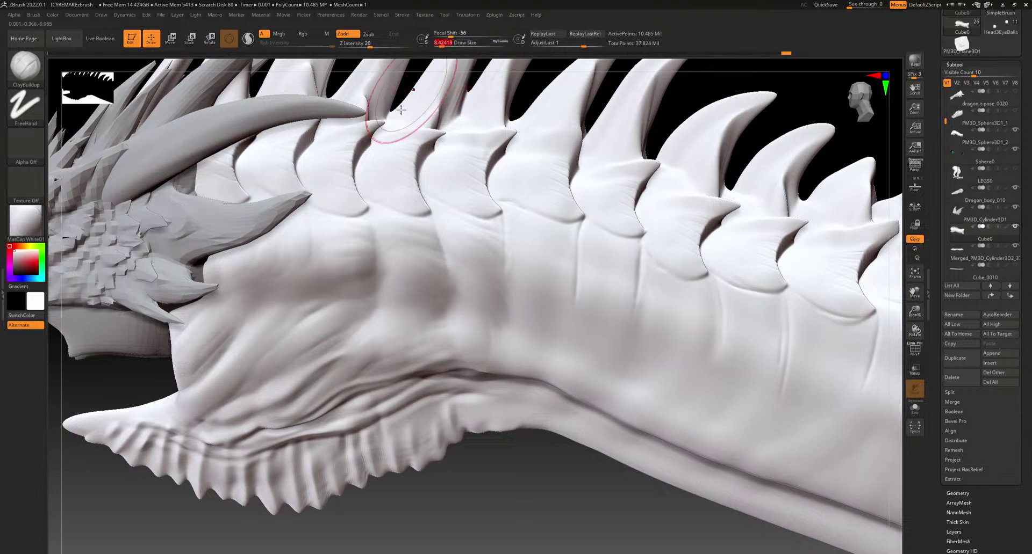
pyautogui.keyDown('shift'); pyautogui.moveTo(327, 258); pyautogui.dragTo(330, 285); pyautogui.keyUp('shift')
pyautogui.keyDown('shift'); pyautogui.moveTo(483, 357); pyautogui.dragTo(435, 309); pyautogui.keyUp('shift')
pyautogui.moveTo(530, 452)
pyautogui.keyDown('alt'); pyautogui.mouseDown()
pyautogui.moveTo(422, 449)
pyautogui.moveTo(504, 308)
pyautogui.moveTo(613, 424)
pyautogui.mouseUp(); pyautogui.keyUp('alt')
pyautogui.keyDown('alt'); pyautogui.moveTo(389, 259); pyautogui.dragTo(538, 339); pyautogui.keyUp('alt')
pyautogui.press('shift')
pyautogui.keyDown('alt'); pyautogui.moveTo(490, 295); pyautogui.dragTo(490, 374); pyautogui.keyUp('alt')
# Reduce the draw size to about 2.62 and sculpt narrow skin folds at the base of the neck
pyautogui.moveTo(441, 46); pyautogui.dragTo(438, 47)
pyautogui.moveTo(645, 377); pyautogui.dragTo(736, 376)
pyautogui.moveTo(580, 256); pyautogui.dragTo(550, 315)
pyautogui.moveTo(577, 280)
pyautogui.mouseDown()
pyautogui.moveTo(549, 337)
pyautogui.moveTo(559, 322)
pyautogui.mouseUp()
pyautogui.moveTo(602, 242); pyautogui.dragTo(552, 331)
pyautogui.moveTo(593, 275); pyautogui.dragTo(559, 363)
pyautogui.moveTo(585, 301); pyautogui.dragTo(568, 372)
pyautogui.moveTo(628, 275); pyautogui.dragTo(537, 399)
pyautogui.moveTo(550, 288)
pyautogui.mouseDown()
pyautogui.moveTo(501, 396)
pyautogui.moveTo(520, 371)
pyautogui.moveTo(512, 291)
pyautogui.mouseUp()
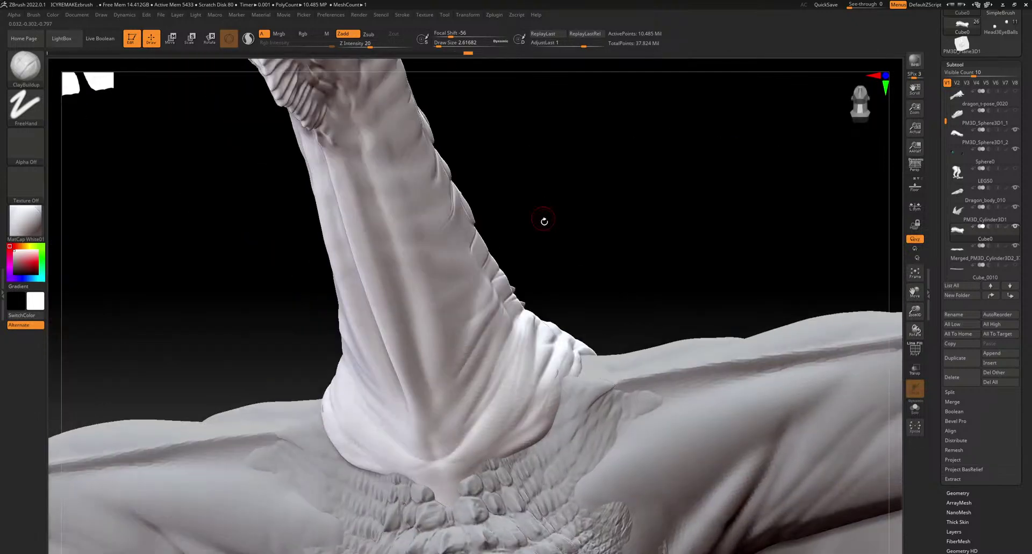
# Sculpt folds running down from the spine plates, working forward along the lower side of the neck
pyautogui.moveTo(528, 366)
pyautogui.mouseDown()
pyautogui.moveTo(521, 426)
pyautogui.moveTo(529, 407)
pyautogui.moveTo(436, 502)
pyautogui.moveTo(502, 406)
pyautogui.moveTo(472, 430)
pyautogui.moveTo(500, 355)
pyautogui.moveTo(486, 370)
pyautogui.moveTo(501, 312)
pyautogui.moveTo(437, 380)
pyautogui.moveTo(501, 298)
pyautogui.mouseUp()
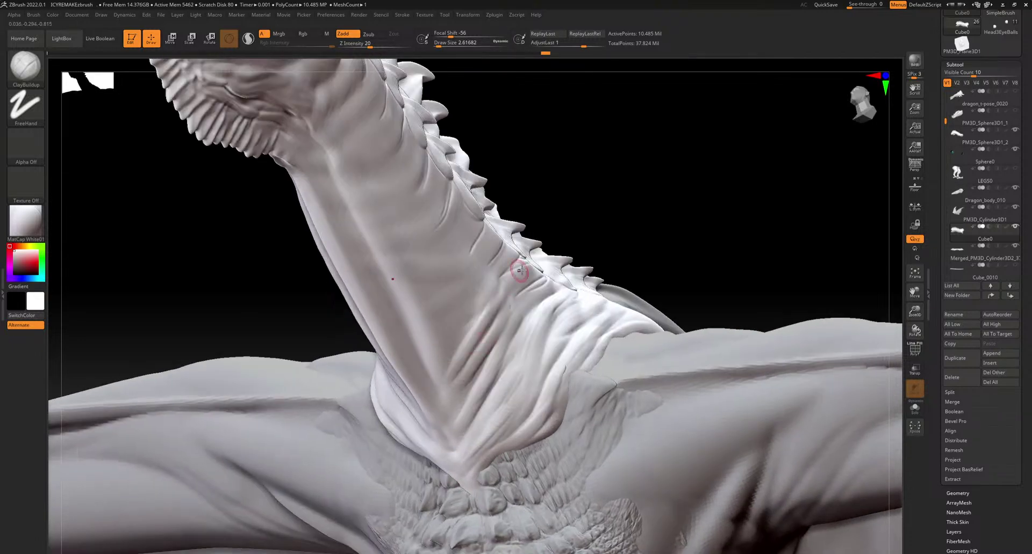
pyautogui.moveTo(525, 271)
pyautogui.mouseDown()
pyautogui.moveTo(484, 306)
pyautogui.moveTo(490, 322)
pyautogui.moveTo(517, 298)
pyautogui.moveTo(503, 301)
pyautogui.moveTo(473, 344)
pyautogui.moveTo(516, 290)
pyautogui.mouseUp()
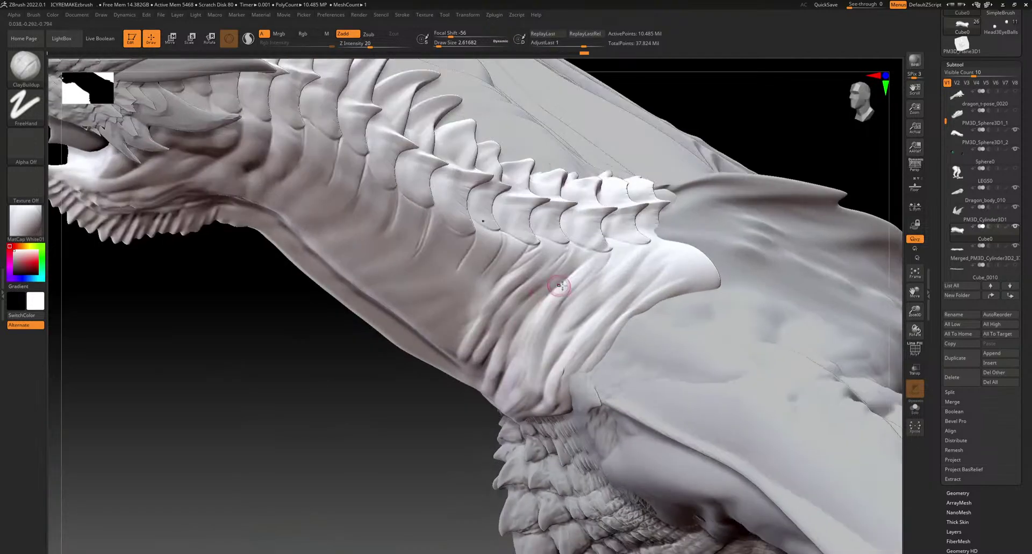
pyautogui.moveTo(559, 286)
pyautogui.mouseDown()
pyautogui.moveTo(481, 317)
pyautogui.moveTo(472, 361)
pyautogui.moveTo(505, 247)
pyautogui.moveTo(468, 294)
pyautogui.mouseUp()
pyautogui.moveTo(508, 249); pyautogui.dragTo(463, 306)
pyautogui.moveTo(476, 238); pyautogui.dragTo(445, 299)
pyautogui.moveTo(448, 229)
pyautogui.mouseDown()
pyautogui.moveTo(430, 230)
pyautogui.moveTo(401, 292)
pyautogui.mouseUp()
pyautogui.moveTo(400, 205); pyautogui.dragTo(362, 266)
# Add curved folds across the middle of the neck, running from the spine plates toward the underside
pyautogui.moveTo(415, 246)
pyautogui.keyDown('alt'); pyautogui.mouseDown(button='right')
pyautogui.moveTo(584, 331)
pyautogui.moveTo(541, 352)
pyautogui.mouseUp(button='right'); pyautogui.keyUp('alt')
pyautogui.moveTo(562, 330); pyautogui.dragTo(507, 366)
pyautogui.moveTo(590, 357); pyautogui.dragTo(540, 412)
pyautogui.moveTo(622, 395); pyautogui.dragTo(571, 454)
pyautogui.moveTo(625, 420); pyautogui.dragTo(570, 456)
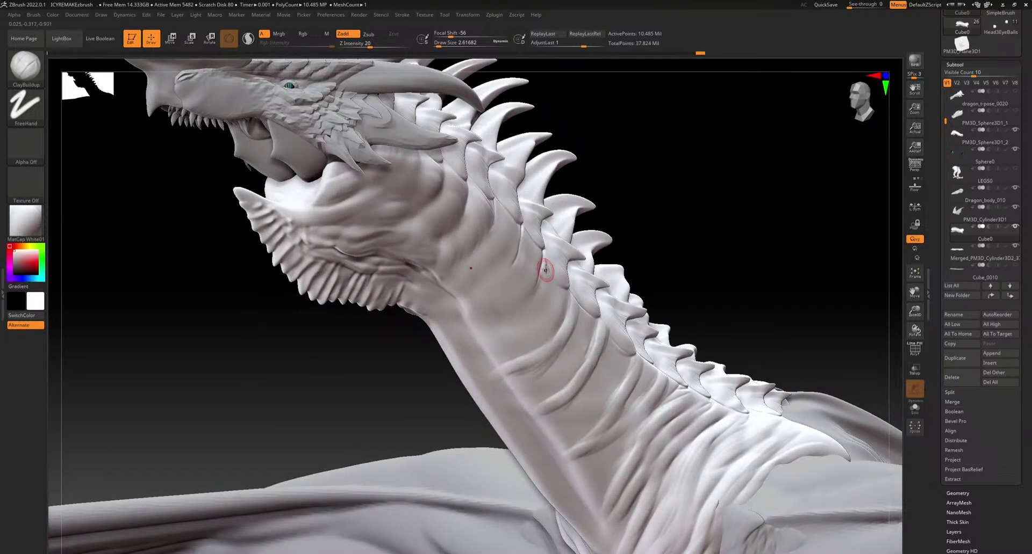
# Continue the curved folds up the neck beneath the plates behind the head
pyautogui.moveTo(546, 270); pyautogui.dragTo(481, 317)
pyautogui.moveTo(542, 288); pyautogui.dragTo(469, 329)
pyautogui.moveTo(522, 240)
pyautogui.mouseDown()
pyautogui.moveTo(497, 280)
pyautogui.moveTo(463, 302)
pyautogui.mouseUp()
pyautogui.moveTo(498, 208)
pyautogui.mouseDown()
pyautogui.moveTo(480, 256)
pyautogui.moveTo(434, 293)
pyautogui.mouseUp()
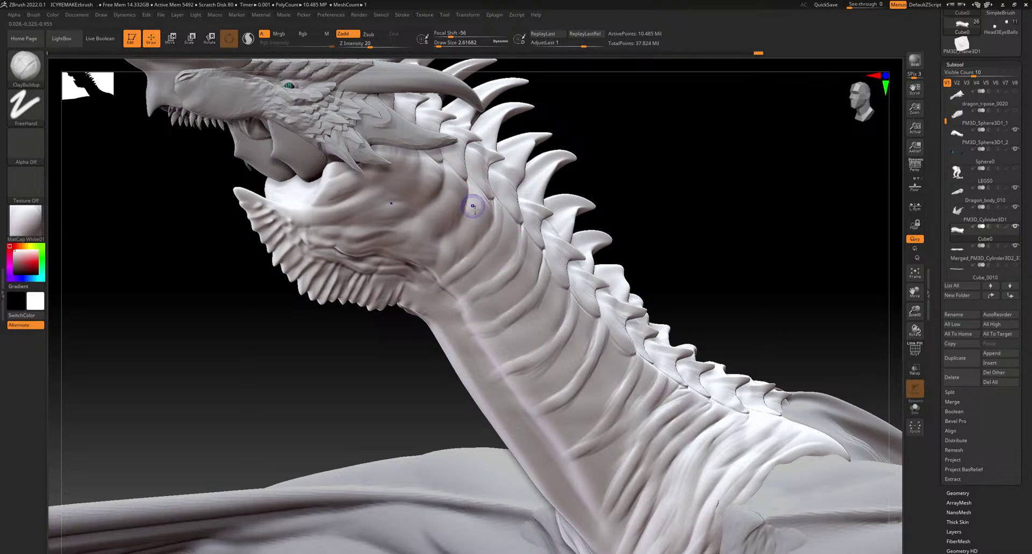
# Set the draw size to about 4.3 and smooth the ends of the folds on the lower middle of the neck
pyautogui.press('shift')
pyautogui.click(440, 45)
pyautogui.press('shift')
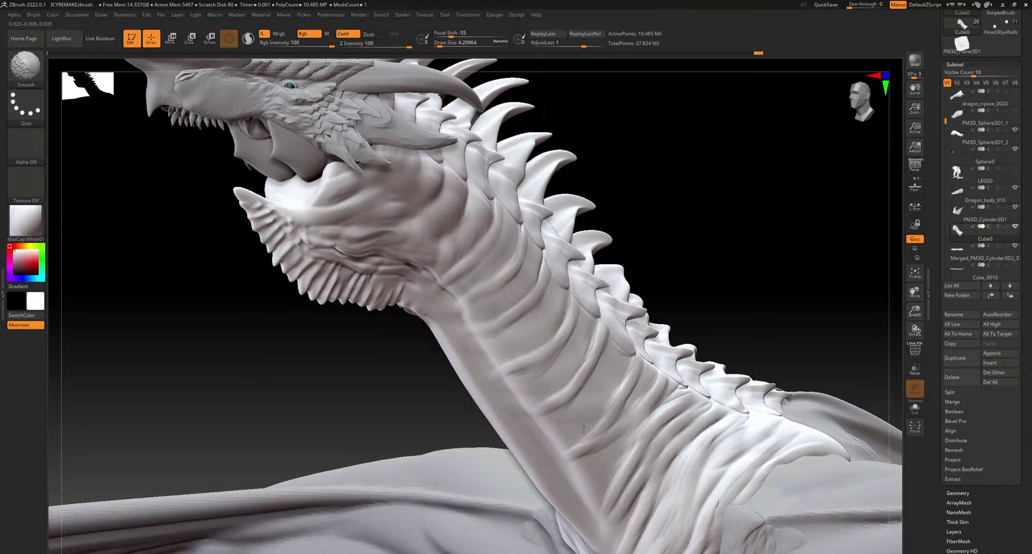
pyautogui.moveTo(573, 460); pyautogui.dragTo(607, 445)
pyautogui.press('shift')
# Smooth the folds behind the head and along the opposite side of the neck
pyautogui.moveTo(610, 417); pyautogui.dragTo(622, 428, button='right')
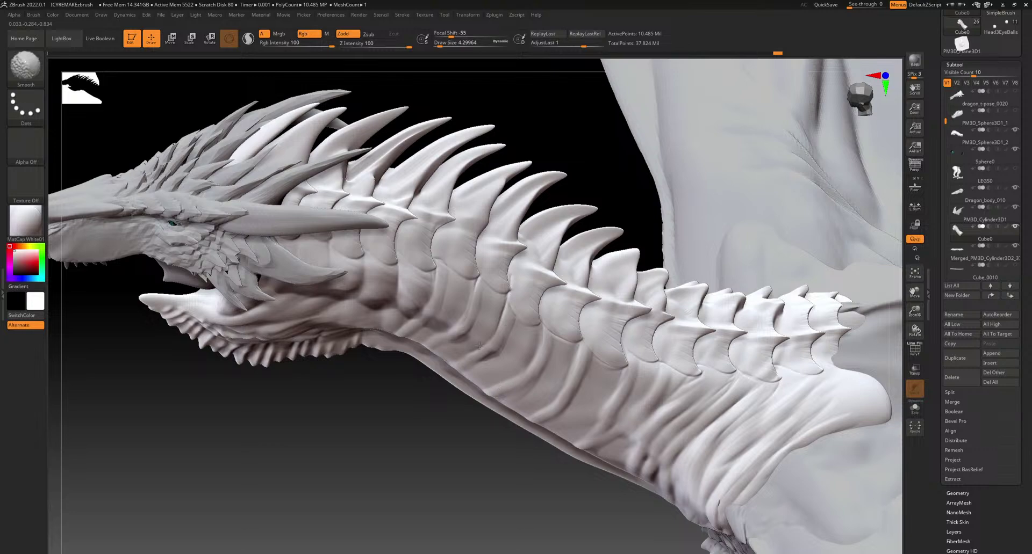
pyautogui.keyDown('shift'); pyautogui.moveTo(358, 298); pyautogui.dragTo(326, 305); pyautogui.keyUp('shift')
pyautogui.moveTo(403, 299)
pyautogui.keyDown('ctrl'); pyautogui.mouseDown(button='right')
pyautogui.moveTo(518, 345)
pyautogui.moveTo(553, 258)
pyautogui.moveTo(575, 306)
pyautogui.moveTo(569, 330)
pyautogui.mouseUp(button='right'); pyautogui.keyUp('ctrl')
pyautogui.moveTo(566, 290)
pyautogui.mouseDown(button='right')
pyautogui.moveTo(578, 347)
pyautogui.moveTo(543, 314)
pyautogui.moveTo(480, 339)
pyautogui.moveTo(452, 366)
pyautogui.mouseUp(button='right')
pyautogui.keyDown('shift'); pyautogui.moveTo(426, 328); pyautogui.dragTo(406, 320); pyautogui.keyUp('shift')
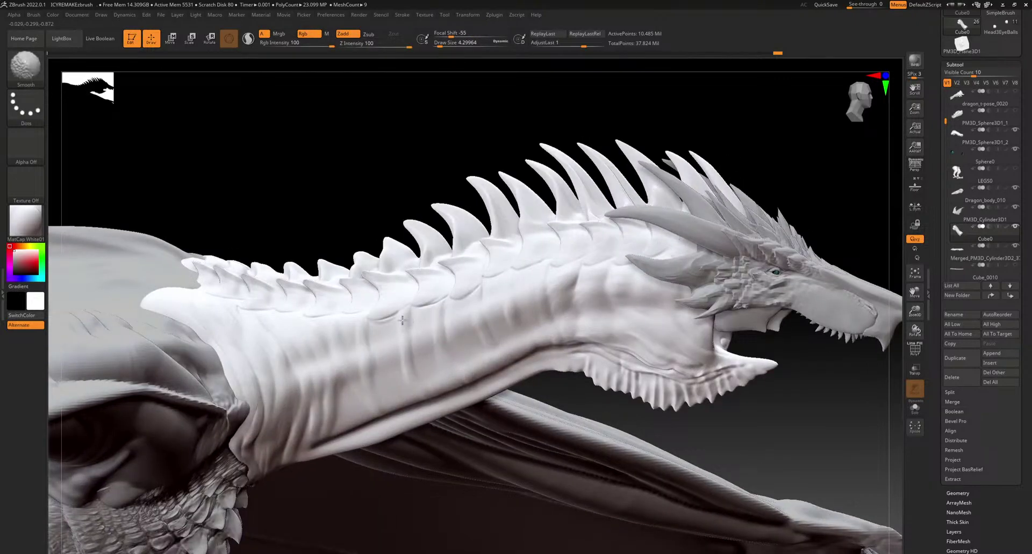
pyautogui.keyDown('shift'); pyautogui.moveTo(412, 406); pyautogui.dragTo(384, 380); pyautogui.keyUp('shift')
# Select the Dragon_body_010 subtool, set the draw size to about 9.45, and build up and smooth the shoulder area beside the neck base
pyautogui.moveTo(384, 380)
pyautogui.keyDown('alt'); pyautogui.mouseDown(button='right')
pyautogui.moveTo(527, 258)
pyautogui.moveTo(456, 236)
pyautogui.moveTo(434, 324)
pyautogui.moveTo(490, 434)
pyautogui.mouseUp(button='right'); pyautogui.keyUp('alt')
pyautogui.keyDown('alt'); pyautogui.click(414, 424); pyautogui.keyUp('alt')
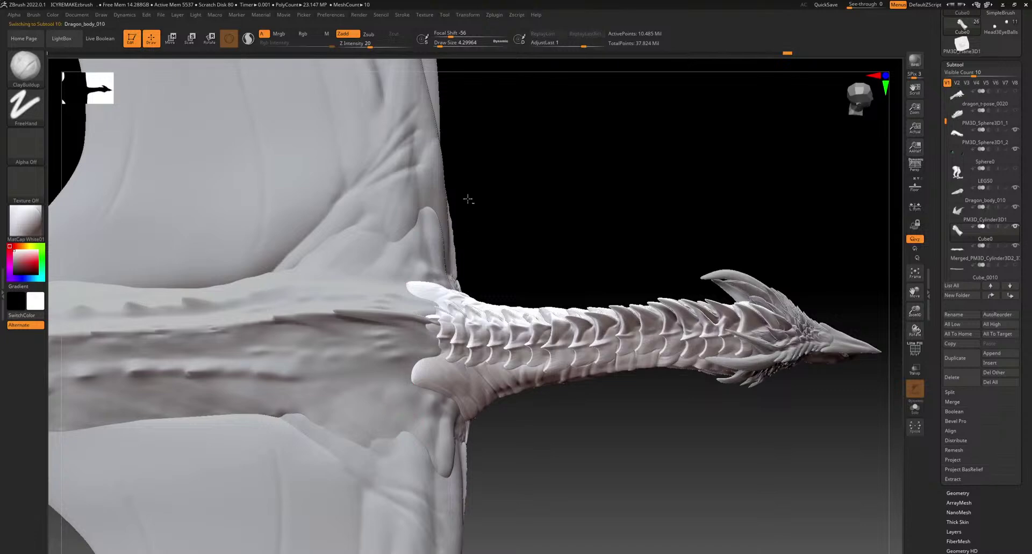
pyautogui.moveTo(443, 47); pyautogui.dragTo(446, 47)
pyautogui.moveTo(505, 133); pyautogui.dragTo(513, 175, button='right')
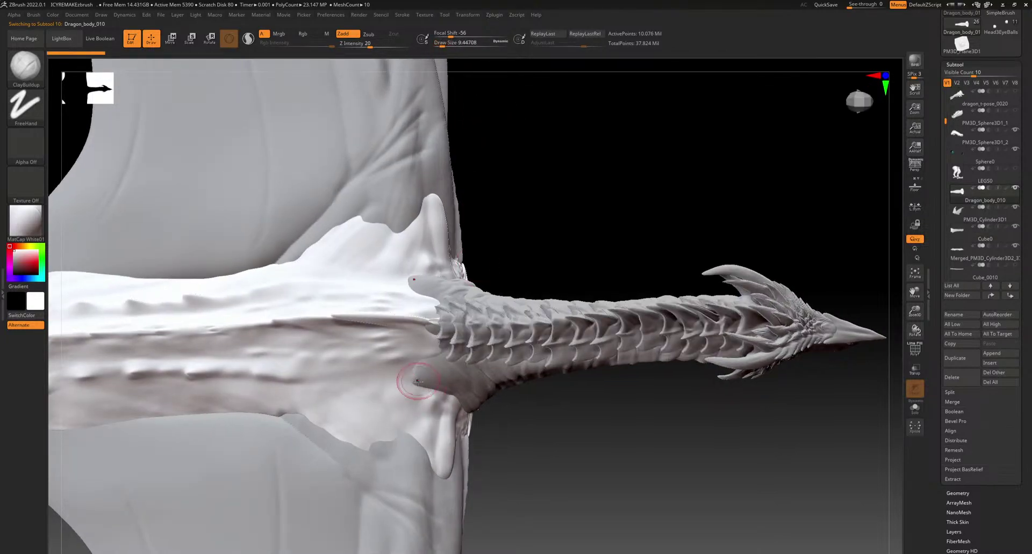
pyautogui.moveTo(427, 400)
pyautogui.mouseDown()
pyautogui.moveTo(420, 413)
pyautogui.moveTo(430, 404)
pyautogui.mouseUp()
pyautogui.moveTo(365, 402)
pyautogui.mouseDown()
pyautogui.moveTo(376, 404)
pyautogui.moveTo(337, 395)
pyautogui.mouseUp()
pyautogui.moveTo(407, 392); pyautogui.dragTo(335, 387)
pyautogui.moveTo(416, 371); pyautogui.dragTo(345, 400)
pyautogui.moveTo(433, 397); pyautogui.dragTo(338, 407)
pyautogui.keyDown('shift'); pyautogui.moveTo(411, 386); pyautogui.dragTo(353, 383); pyautogui.keyUp('shift')
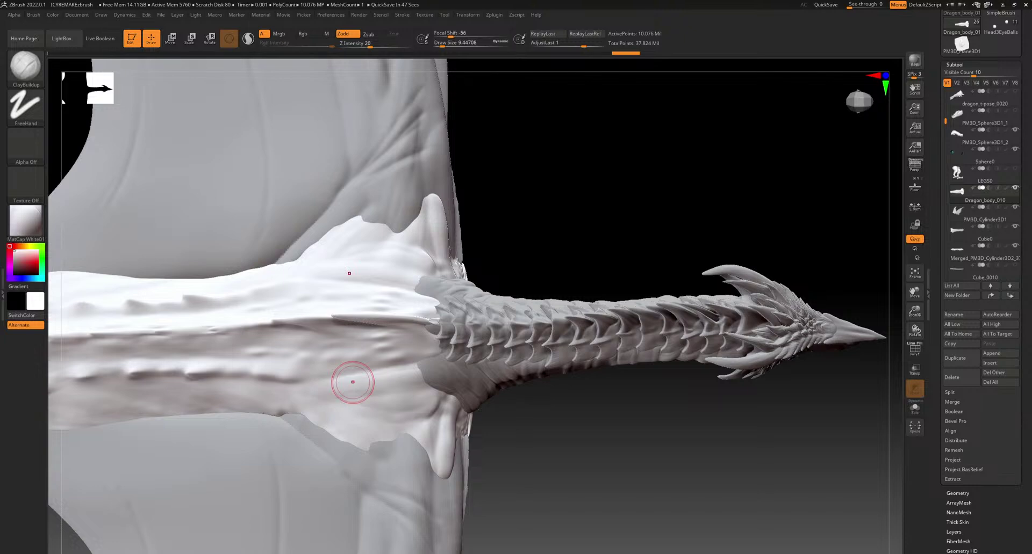
# Try building a clay bump on the upper back beside the spine ridge
pyautogui.keyDown('alt'); pyautogui.moveTo(356, 323); pyautogui.dragTo(586, 319, button='right'); pyautogui.keyUp('alt')
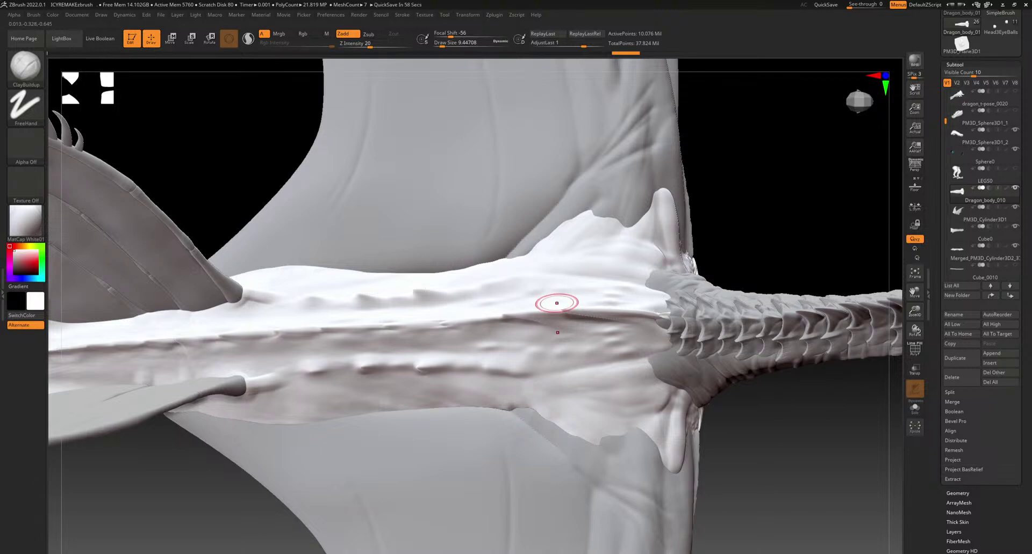
pyautogui.moveTo(585, 359); pyautogui.dragTo(588, 349)
pyautogui.press('ctrl')
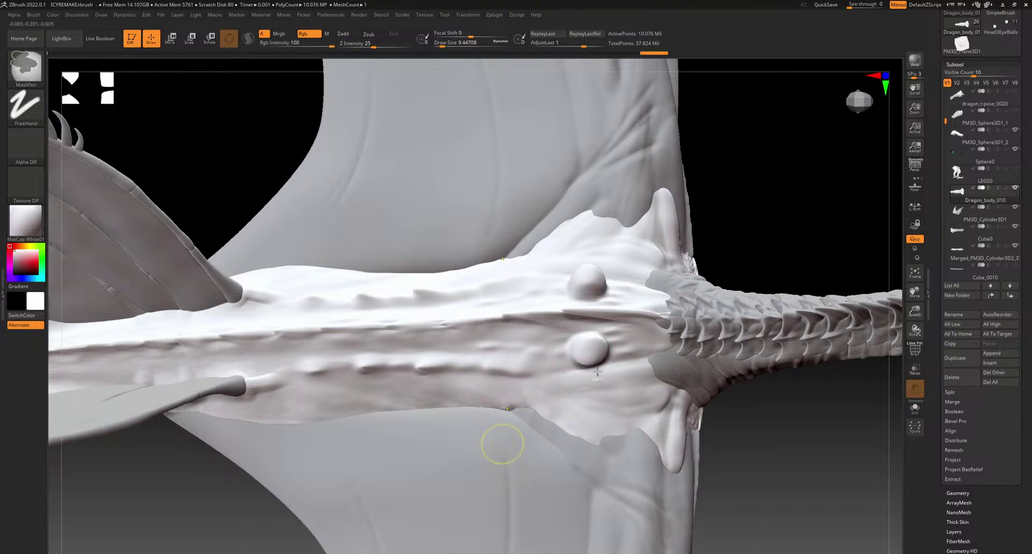
pyautogui.hotkey('ctrl', 'z')
# Examine how the neck, shoulders and back connect from the side and from above
pyautogui.keyDown('alt'); pyautogui.moveTo(725, 279); pyautogui.dragTo(536, 305); pyautogui.keyUp('alt')
pyautogui.moveTo(544, 450); pyautogui.dragTo(479, 302)
pyautogui.moveTo(705, 288); pyautogui.dragTo(744, 320)
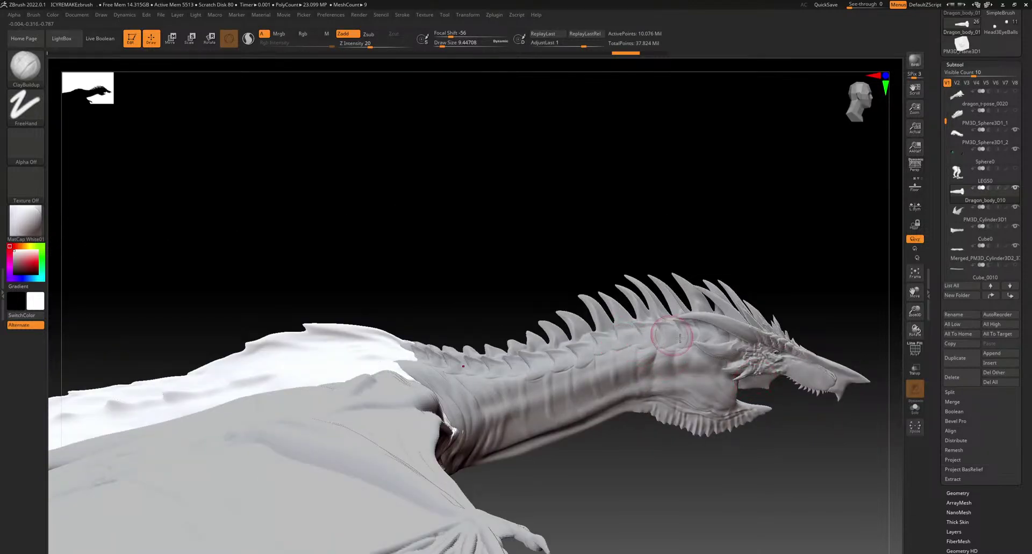
pyautogui.keyDown('alt'); pyautogui.moveTo(775, 362); pyautogui.dragTo(660, 323, button='right'); pyautogui.keyUp('alt')
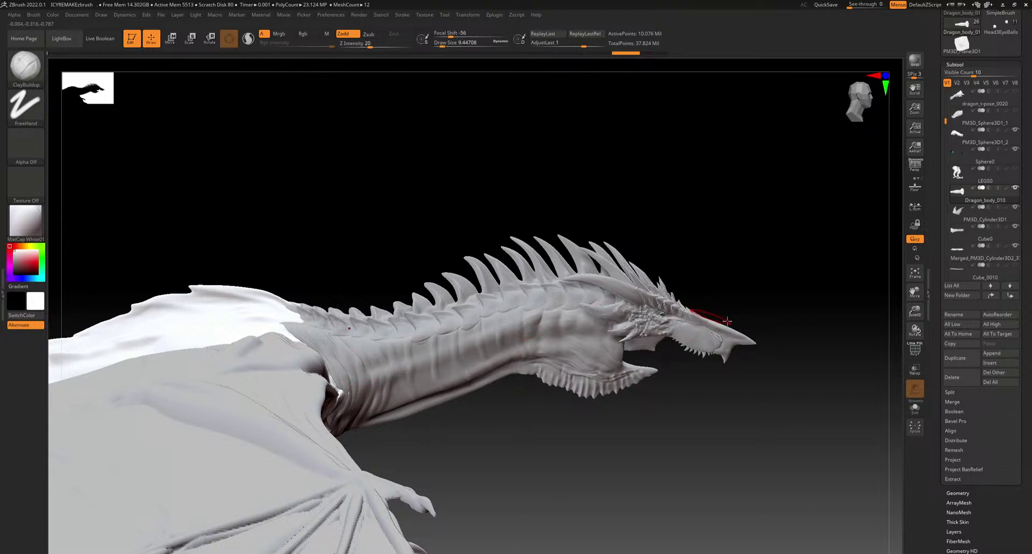
pyautogui.moveTo(591, 353)
pyautogui.mouseDown(button='right')
pyautogui.moveTo(512, 417)
pyautogui.moveTo(491, 405)
pyautogui.mouseUp(button='right')
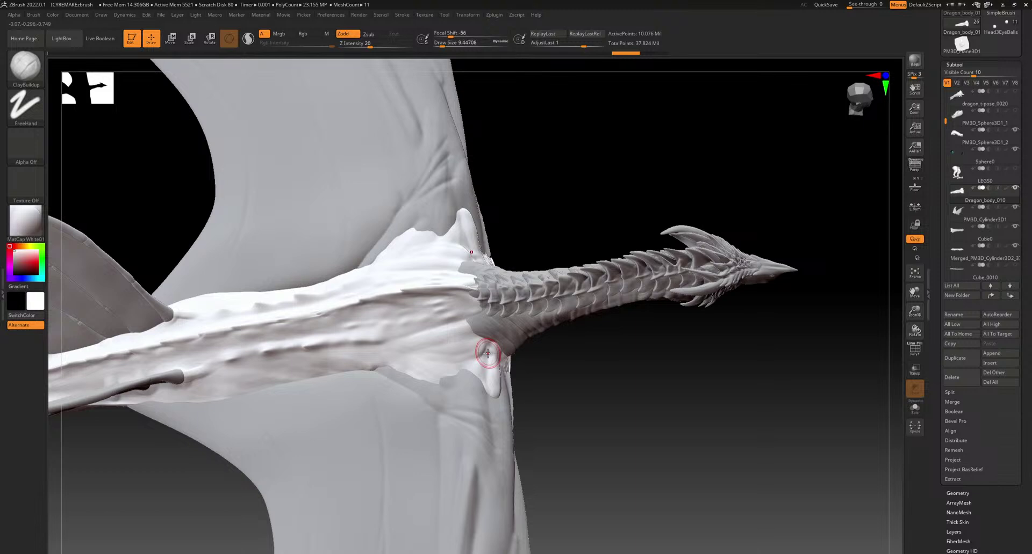
pyautogui.keyDown('alt'); pyautogui.moveTo(371, 391); pyautogui.dragTo(521, 376, button='right'); pyautogui.keyUp('alt')
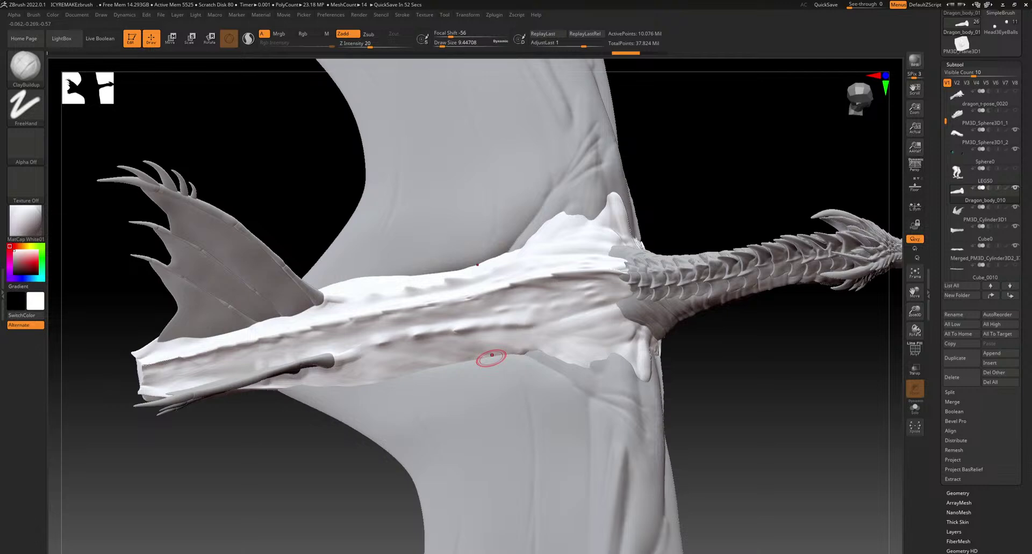
pyautogui.keyDown('ctrl'); pyautogui.moveTo(588, 298); pyautogui.dragTo(577, 340, button='right'); pyautogui.keyUp('ctrl')
pyautogui.keyDown('alt'); pyautogui.moveTo(497, 343); pyautogui.dragTo(514, 401, button='right'); pyautogui.keyUp('alt')
# Build up clay where the rear fins join the dragon's body and smooth the strokes into the surface
pyautogui.moveTo(427, 390); pyautogui.dragTo(215, 468)
pyautogui.moveTo(220, 463)
pyautogui.mouseDown()
pyautogui.moveTo(280, 445)
pyautogui.moveTo(266, 449)
pyautogui.mouseUp()
pyautogui.moveTo(269, 447); pyautogui.dragTo(349, 349, button='right')
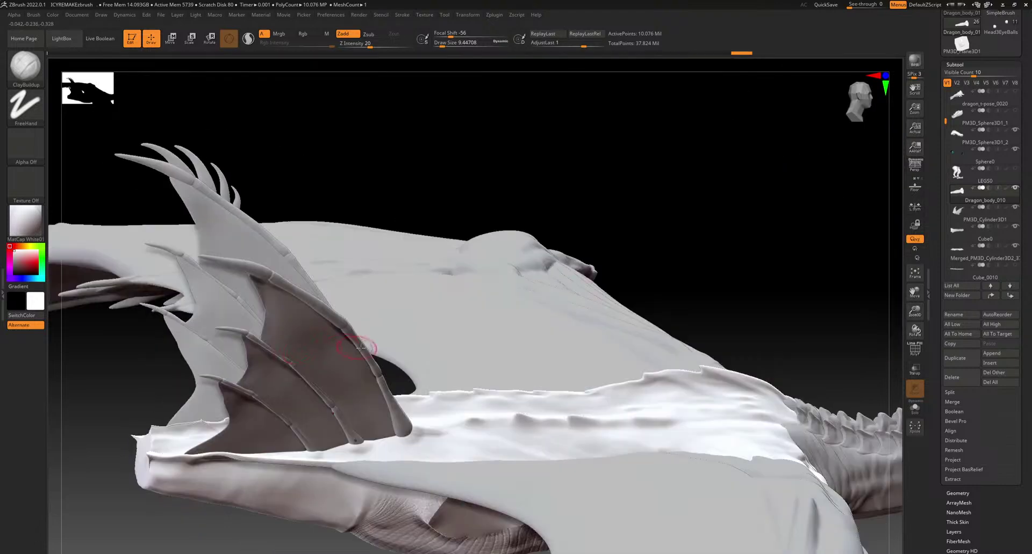
pyautogui.moveTo(391, 458); pyautogui.dragTo(335, 460)
pyautogui.moveTo(434, 364); pyautogui.dragTo(377, 428, button='right')
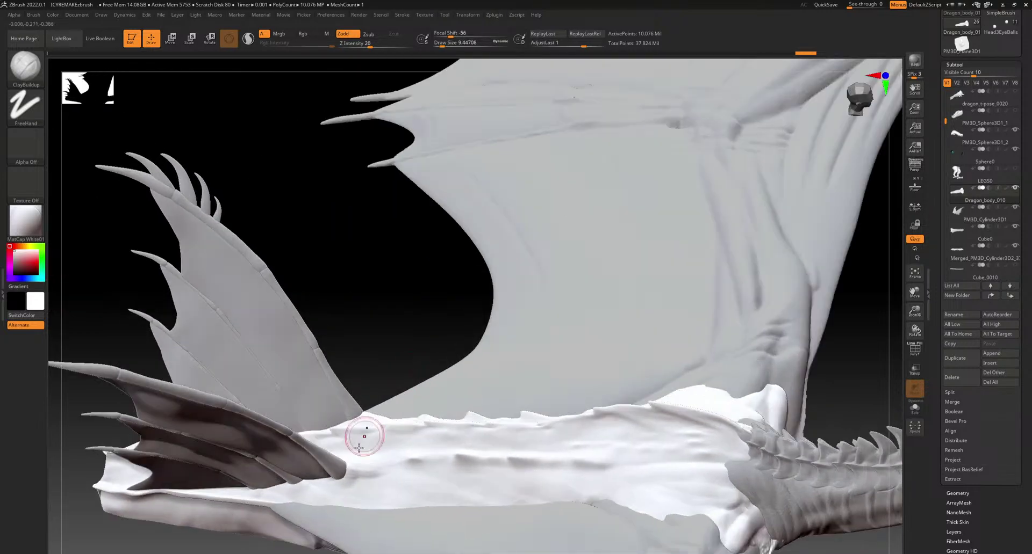
pyautogui.moveTo(349, 484); pyautogui.dragTo(364, 497)
pyautogui.moveTo(328, 460)
pyautogui.mouseDown()
pyautogui.moveTo(372, 505)
pyautogui.moveTo(328, 467)
pyautogui.mouseUp()
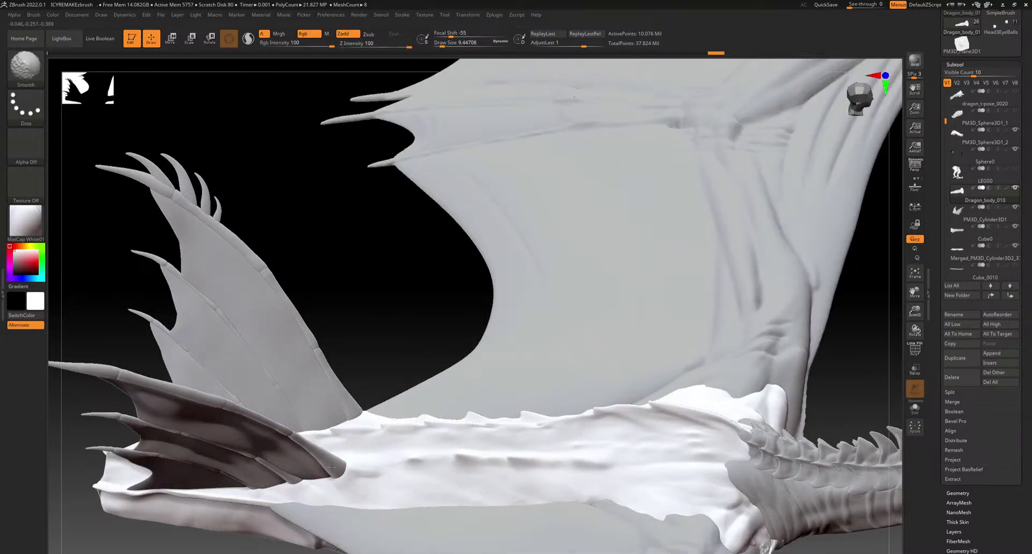
# Add clay to the shoulder beside the neck base and smooth the transition into the body
pyautogui.moveTo(310, 491)
pyautogui.mouseDown(button='right')
pyautogui.moveTo(426, 417)
pyautogui.moveTo(600, 413)
pyautogui.moveTo(424, 344)
pyautogui.mouseUp(button='right')
pyautogui.moveTo(457, 416); pyautogui.dragTo(466, 343, button='right')
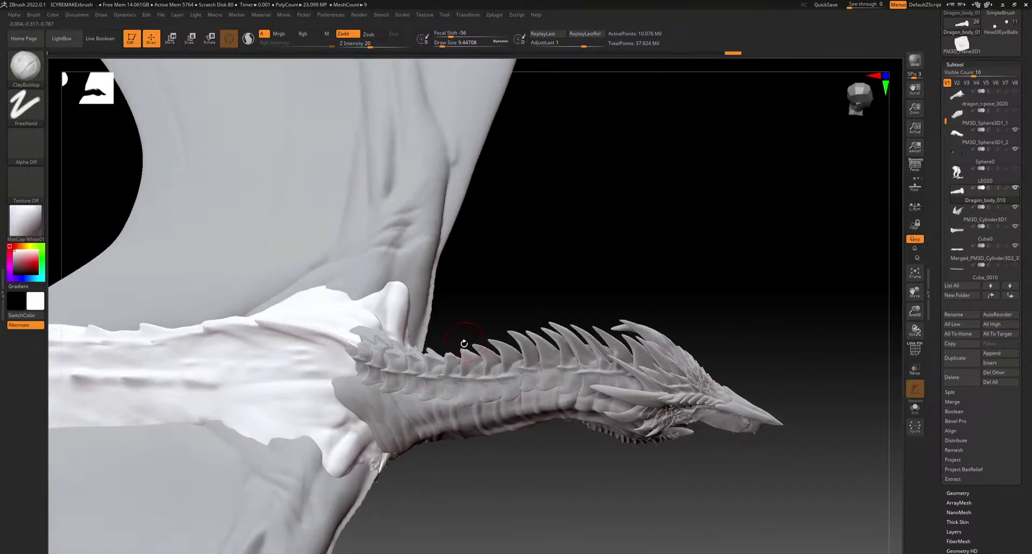
pyautogui.moveTo(373, 476)
pyautogui.keyDown('alt'); pyautogui.mouseDown(button='right')
pyautogui.moveTo(495, 365)
pyautogui.moveTo(486, 359)
pyautogui.moveTo(457, 394)
pyautogui.moveTo(467, 379)
pyautogui.mouseUp(button='right'); pyautogui.keyUp('alt')
pyautogui.moveTo(483, 286); pyautogui.dragTo(444, 346)
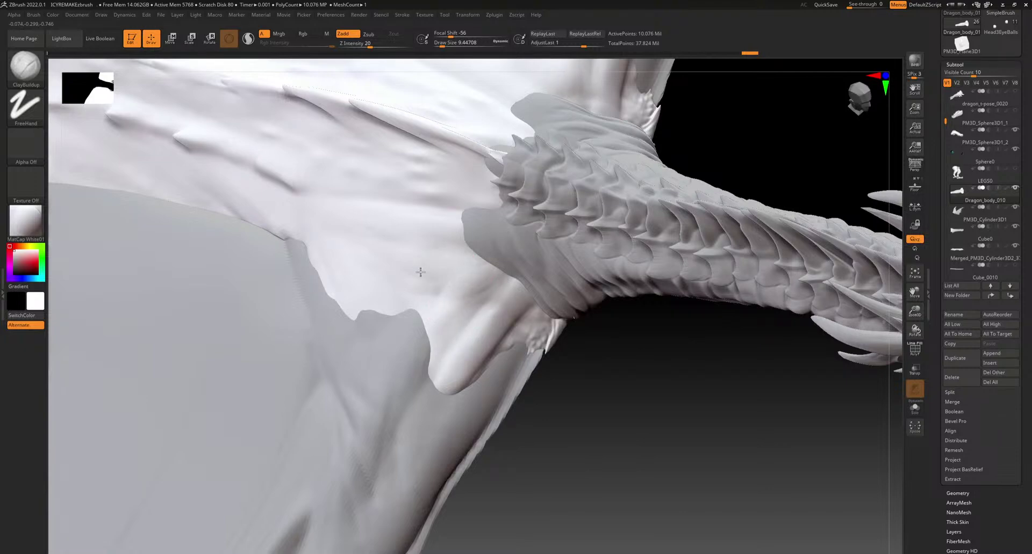
pyautogui.press('shift')
pyautogui.keyDown('shift'); pyautogui.moveTo(486, 280); pyautogui.dragTo(464, 257); pyautogui.keyUp('shift')
pyautogui.moveTo(418, 284); pyautogui.dragTo(447, 253, button='right')
pyautogui.moveTo(504, 329); pyautogui.dragTo(476, 346)
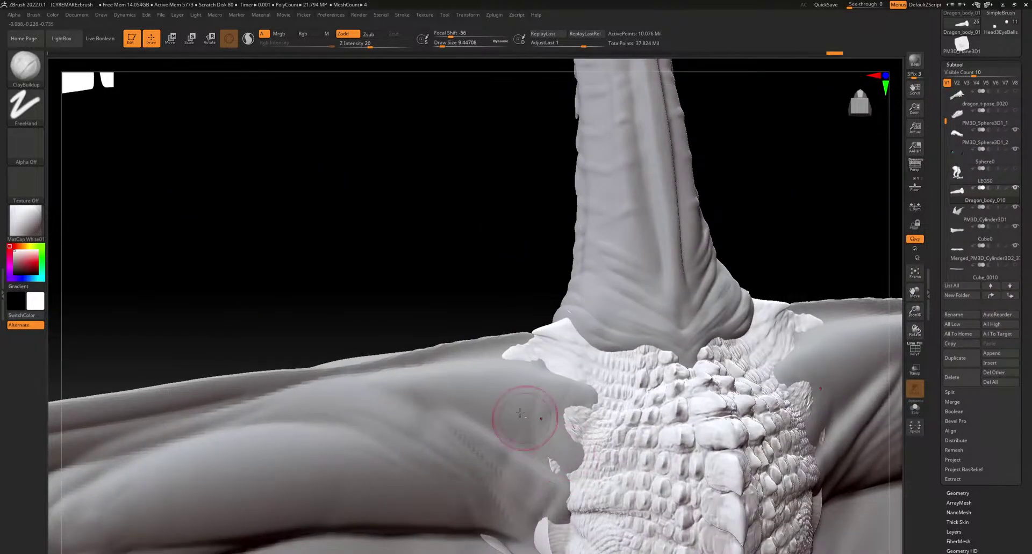
# Select the Merged_PM3D_Cylinder3D2_370 wing subtool and sculpt and smooth muscle forms along the wing arm
pyautogui.keyDown('alt'); pyautogui.click(544, 442); pyautogui.keyUp('alt')
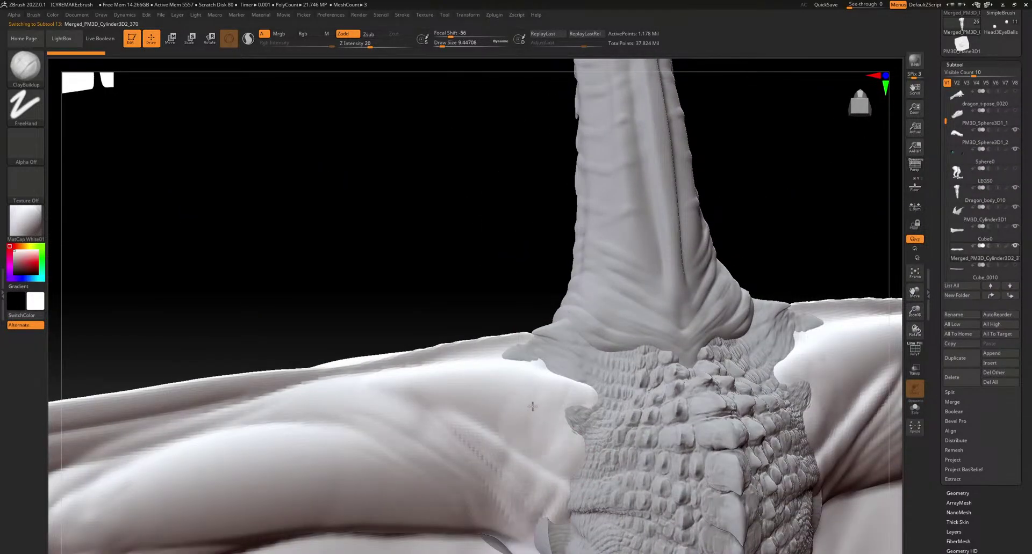
pyautogui.moveTo(455, 420)
pyautogui.mouseDown()
pyautogui.moveTo(555, 488)
pyautogui.moveTo(434, 411)
pyautogui.moveTo(412, 416)
pyautogui.mouseUp()
pyautogui.moveTo(418, 431)
pyautogui.keyDown('alt'); pyautogui.mouseDown(button='right')
pyautogui.moveTo(539, 354)
pyautogui.moveTo(507, 297)
pyautogui.moveTo(473, 329)
pyautogui.mouseUp(button='right'); pyautogui.keyUp('alt')
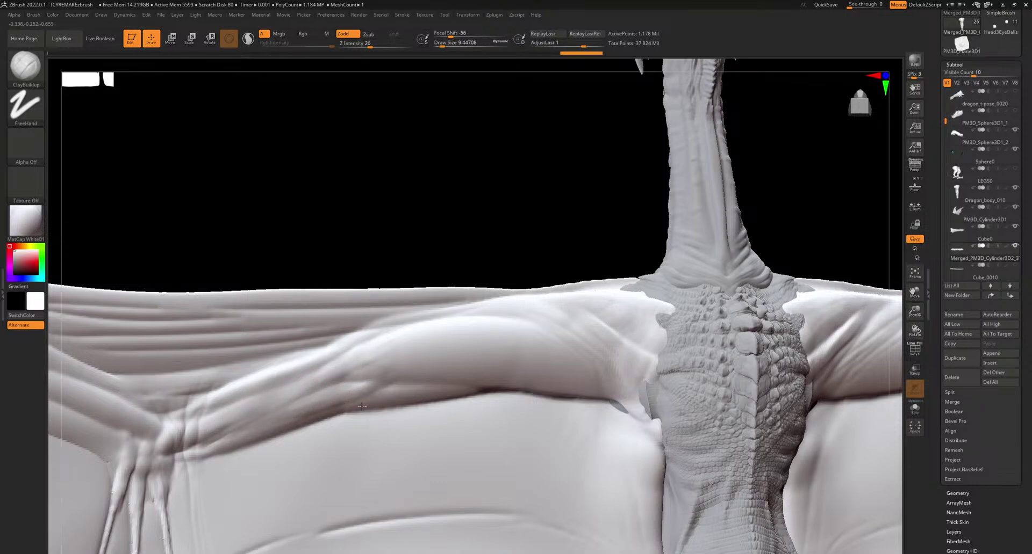
pyautogui.press('shift')
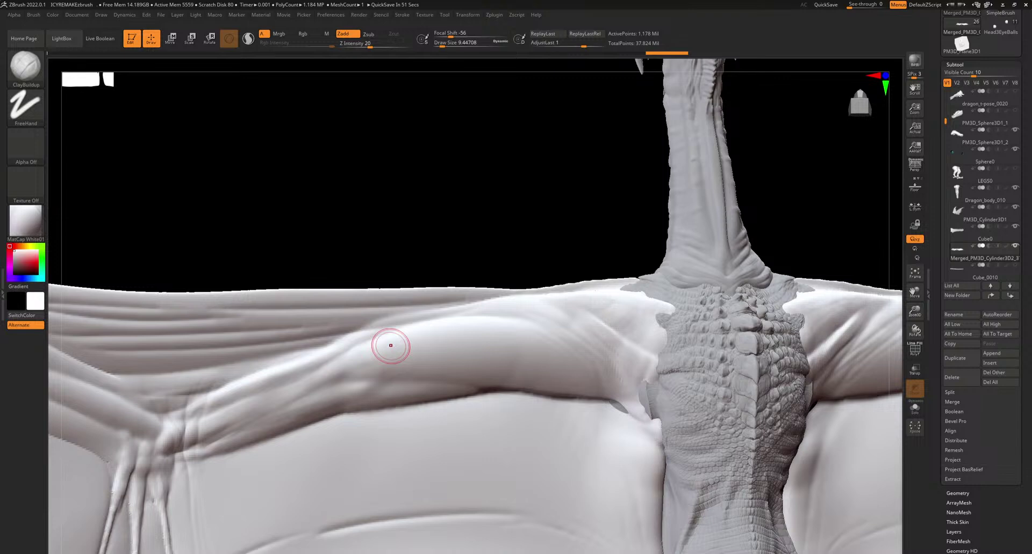
# Examine the wing arms, membranes and the belly from below, and the shoulder area from above
pyautogui.keyDown('alt'); pyautogui.moveTo(493, 391); pyautogui.dragTo(262, 290, button='right'); pyautogui.keyUp('alt')
pyautogui.keyDown('alt'); pyautogui.moveTo(473, 342); pyautogui.dragTo(446, 548, button='right'); pyautogui.keyUp('alt')
pyautogui.moveTo(417, 437)
pyautogui.mouseDown(button='right')
pyautogui.moveTo(484, 442)
pyautogui.moveTo(417, 440)
pyautogui.mouseUp(button='right')
pyautogui.moveTo(378, 510)
pyautogui.keyDown('alt'); pyautogui.mouseDown(button='right')
pyautogui.moveTo(436, 307)
pyautogui.moveTo(435, 426)
pyautogui.moveTo(462, 429)
pyautogui.moveTo(500, 394)
pyautogui.moveTo(495, 363)
pyautogui.moveTo(424, 360)
pyautogui.moveTo(421, 347)
pyautogui.moveTo(444, 324)
pyautogui.moveTo(462, 398)
pyautogui.moveTo(376, 415)
pyautogui.moveTo(445, 396)
pyautogui.moveTo(484, 357)
pyautogui.mouseUp(button='right'); pyautogui.keyUp('alt')
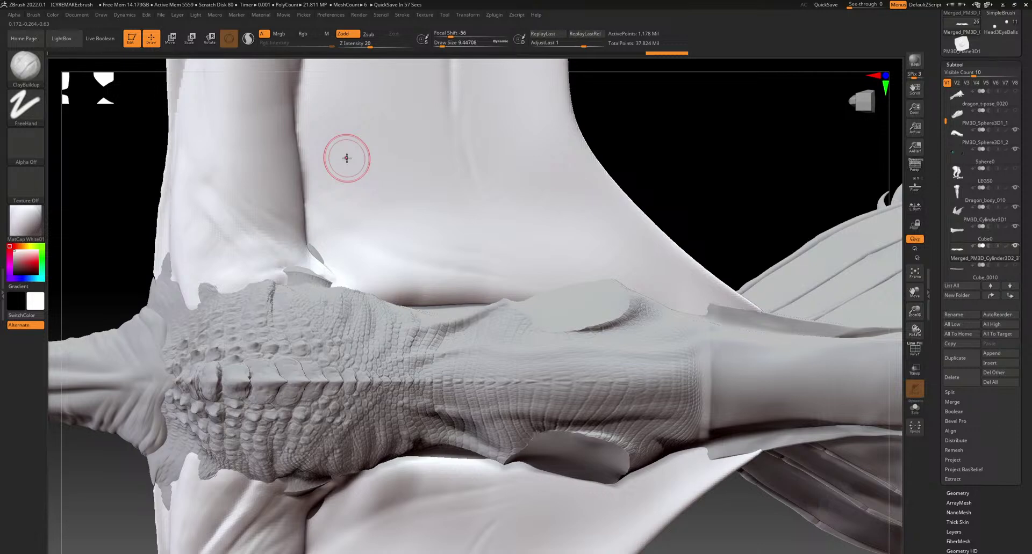
pyautogui.keyDown('alt'); pyautogui.moveTo(102, 214); pyautogui.dragTo(429, 343); pyautogui.keyUp('alt')
pyautogui.moveTo(429, 343); pyautogui.dragTo(517, 548, button='right')
pyautogui.moveTo(517, 551); pyautogui.dragTo(405, 310)
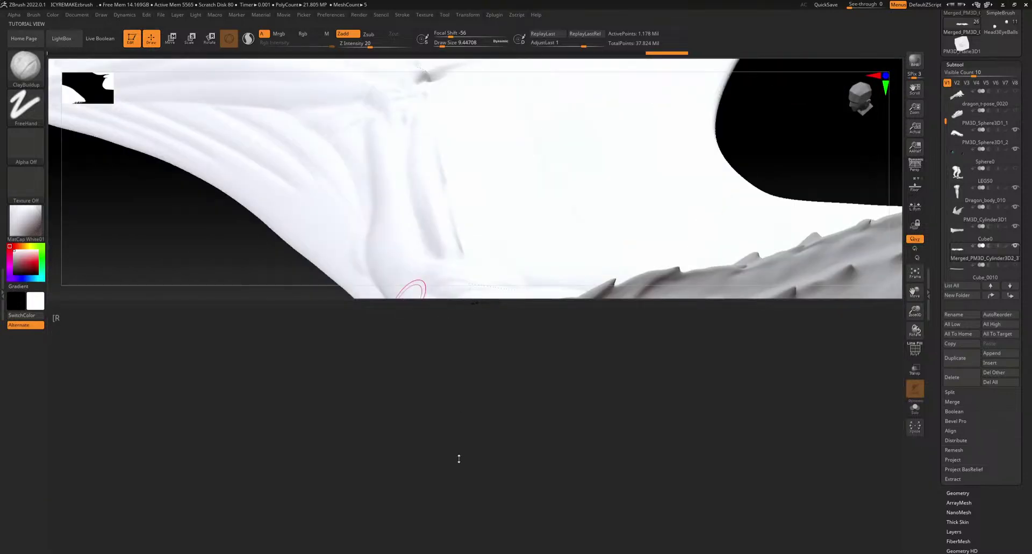
pyautogui.moveTo(461, 418); pyautogui.dragTo(408, 438)
pyautogui.keyDown('alt'); pyautogui.moveTo(563, 437); pyautogui.dragTo(500, 295, button='right'); pyautogui.keyUp('alt')
pyautogui.keyDown('ctrl'); pyautogui.moveTo(511, 258); pyautogui.dragTo(484, 274, button='right'); pyautogui.keyUp('ctrl')
# Select the Dragon_body_010 subtool, set the draw size to about 3.67, and sculpt a fold below the foremost spike of the back
pyautogui.keyDown('alt'); pyautogui.click(484, 274); pyautogui.keyUp('alt')
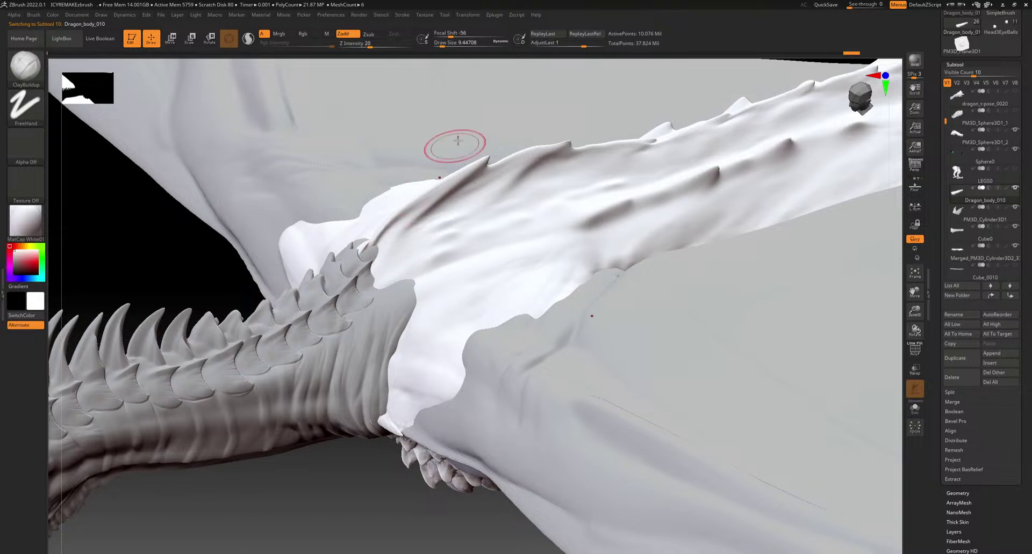
pyautogui.moveTo(449, 43); pyautogui.dragTo(439, 44)
pyautogui.moveTo(477, 183); pyautogui.dragTo(489, 195, button='right')
pyautogui.moveTo(471, 189); pyautogui.dragTo(442, 212)
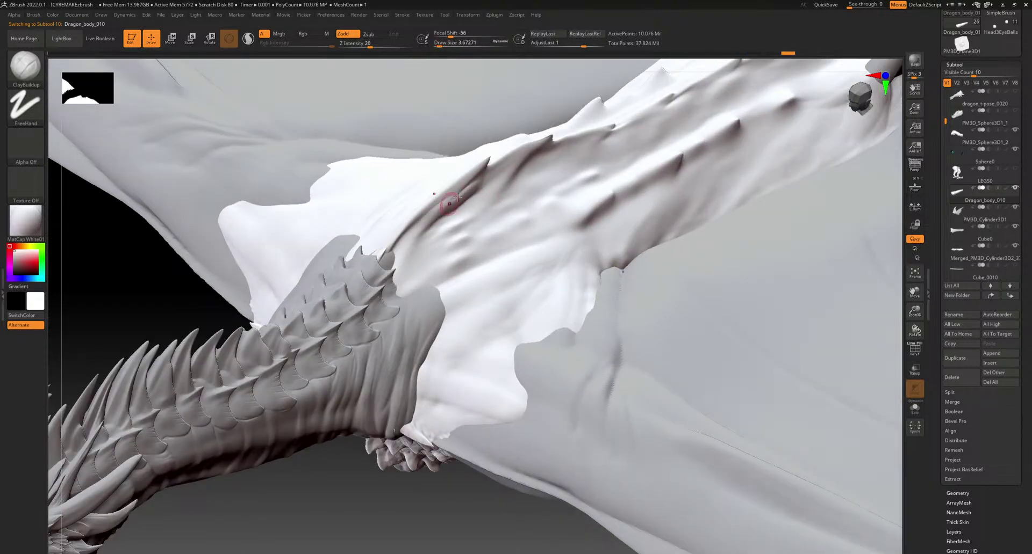
# Try a wider fold below the foremost spine spike at a draw size of about 8.42
pyautogui.moveTo(484, 191); pyautogui.dragTo(395, 180, button='right')
pyautogui.click(441, 43)
pyautogui.moveTo(495, 181); pyautogui.dragTo(483, 211)
pyautogui.hotkey('ctrl', 'z')
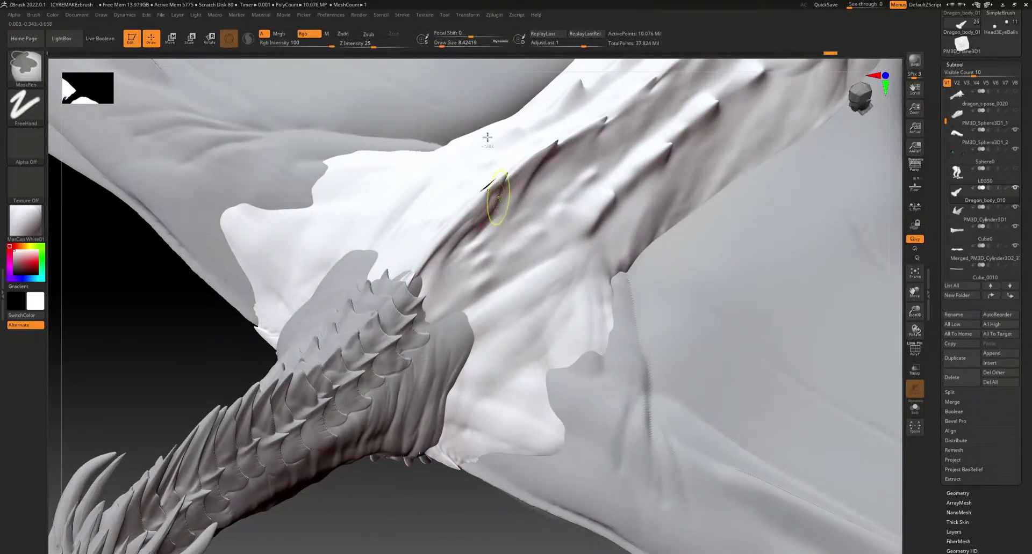
# Set the draw size to about 2.19 and sculpt narrow folds running down from the spikes and side bumps along the back
pyautogui.click(438, 44)
pyautogui.moveTo(471, 192); pyautogui.dragTo(427, 197, button='right')
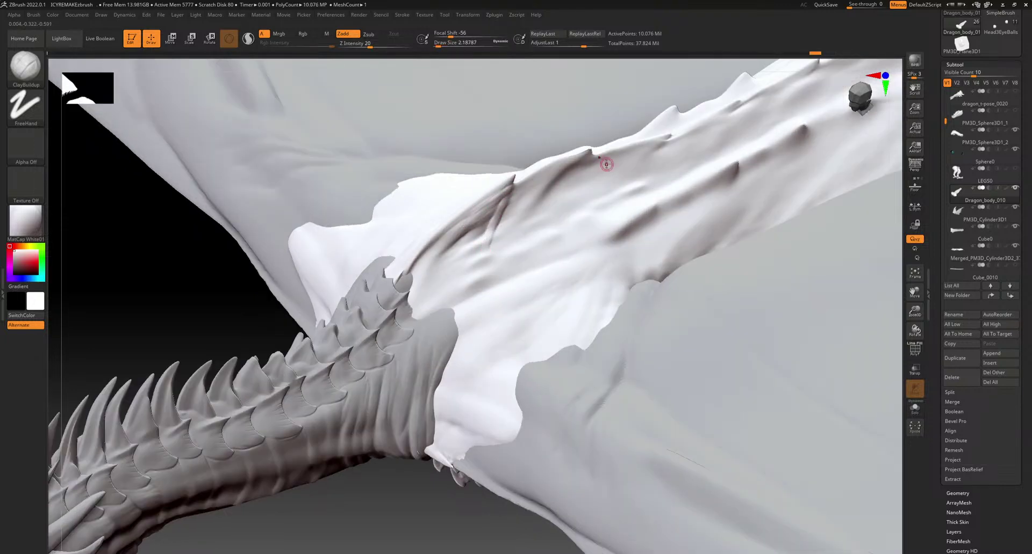
pyautogui.moveTo(576, 172); pyautogui.dragTo(560, 199)
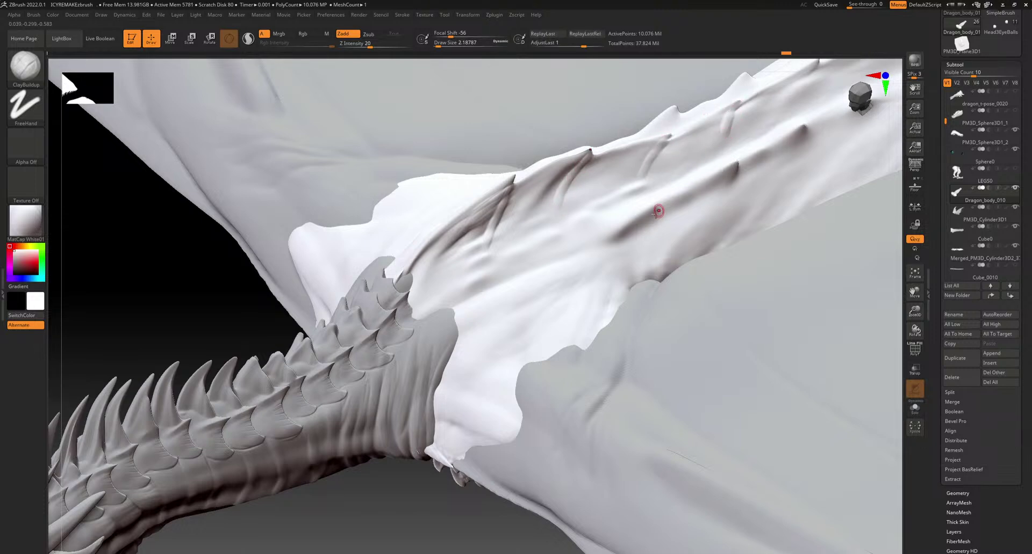
pyautogui.keyDown('alt'); pyautogui.moveTo(647, 178); pyautogui.dragTo(552, 314, button='right'); pyautogui.keyUp('alt')
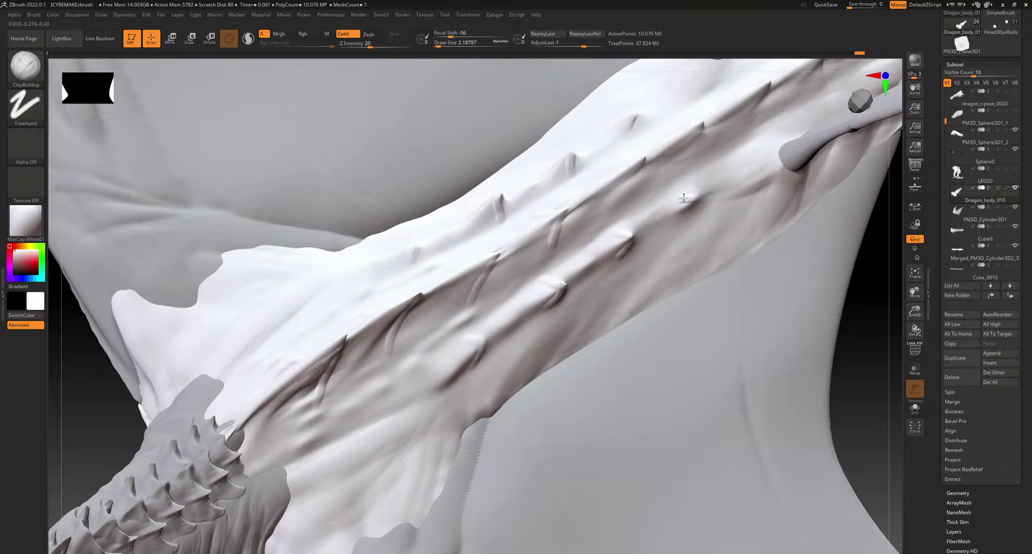
# Set the draw size to about 3.11 and sculpt thicker folds fanning from the foremost back spike toward the neck plates
pyautogui.keyDown('alt'); pyautogui.moveTo(484, 282); pyautogui.dragTo(629, 188, button='right'); pyautogui.keyUp('alt')
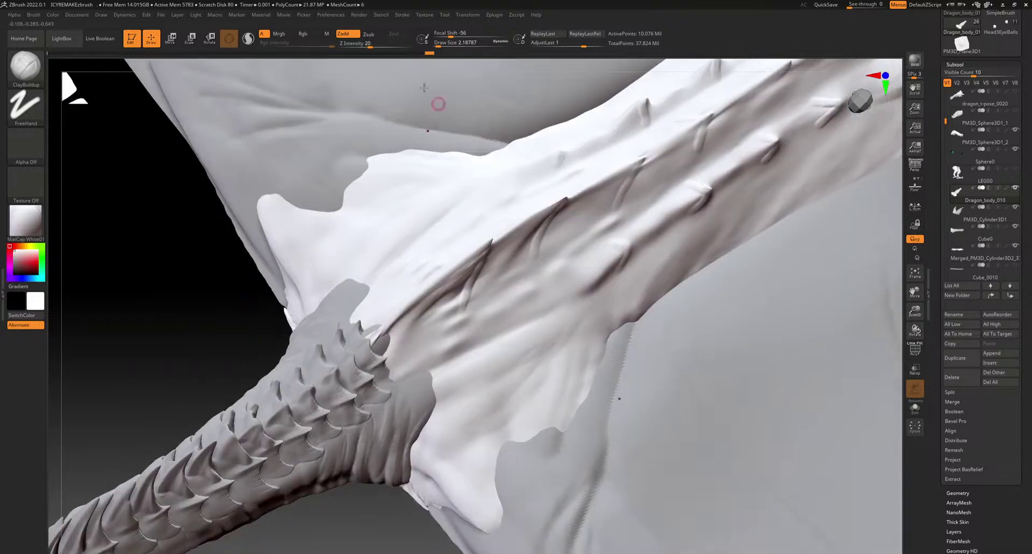
pyautogui.moveTo(439, 43); pyautogui.dragTo(439, 43)
pyautogui.moveTo(459, 253); pyautogui.dragTo(479, 265, button='right')
pyautogui.moveTo(468, 265); pyautogui.dragTo(406, 334)
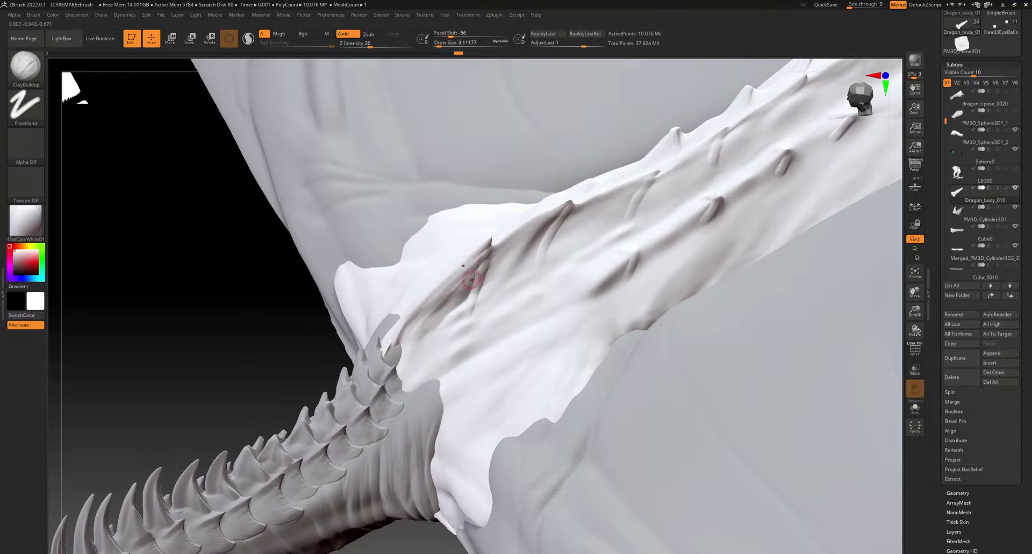
pyautogui.moveTo(479, 262); pyautogui.dragTo(398, 341)
pyautogui.moveTo(473, 268)
pyautogui.mouseDown()
pyautogui.moveTo(443, 284)
pyautogui.moveTo(402, 339)
pyautogui.moveTo(415, 335)
pyautogui.mouseUp()
pyautogui.moveTo(475, 280); pyautogui.dragTo(464, 312)
pyautogui.moveTo(484, 262); pyautogui.dragTo(468, 311)
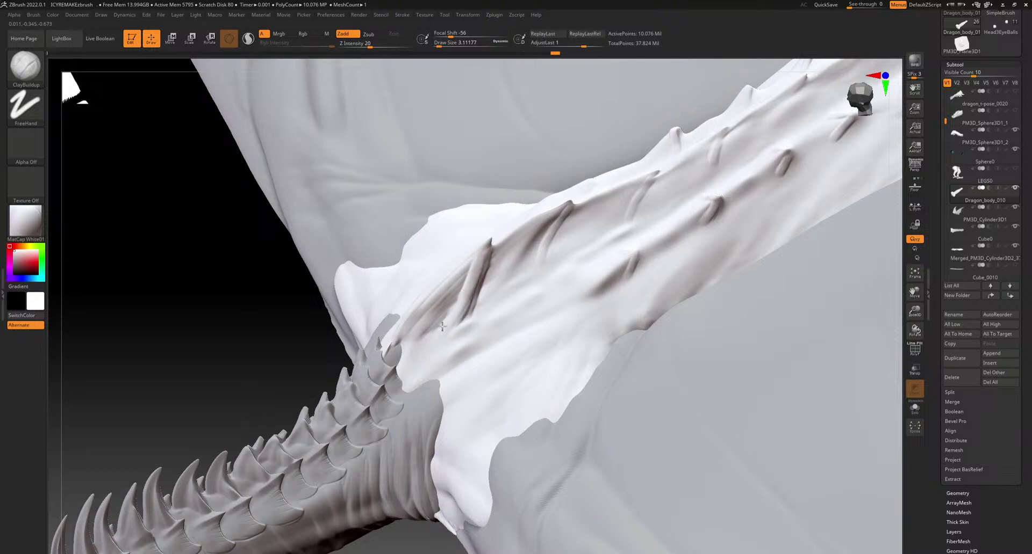
pyautogui.moveTo(459, 293); pyautogui.dragTo(465, 278)
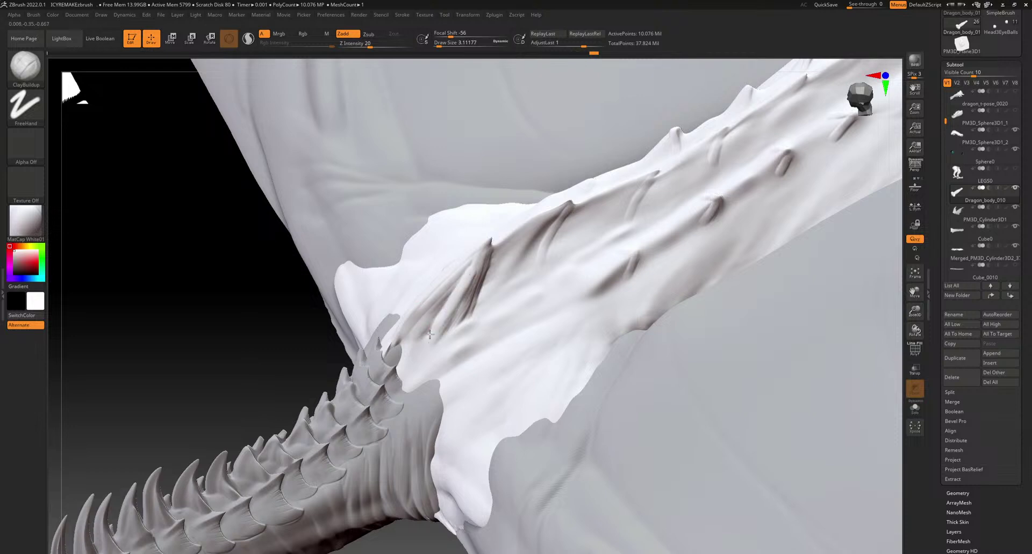
# Set the draw size to about 9.45 and smooth the new folds where they meet the neck plates
pyautogui.click(442, 44)
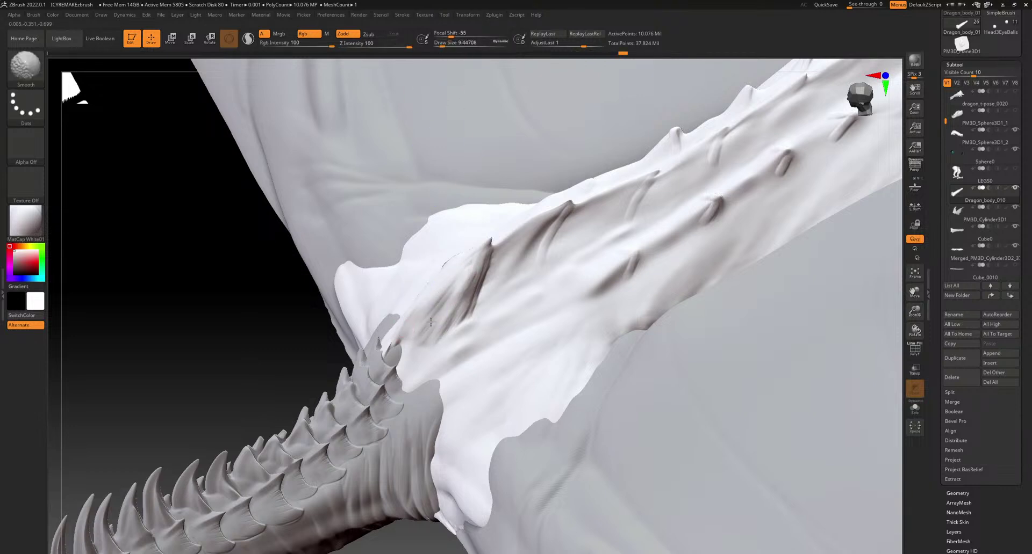
pyautogui.keyDown('shift'); pyautogui.moveTo(420, 325); pyautogui.dragTo(399, 332); pyautogui.keyUp('shift')
pyautogui.moveTo(463, 218)
pyautogui.mouseDown(button='right')
pyautogui.moveTo(497, 253)
pyautogui.moveTo(529, 265)
pyautogui.moveTo(478, 260)
pyautogui.moveTo(518, 272)
pyautogui.mouseUp(button='right')
# Mask the second back spike and its flanks just behind the foremost spike, and switch to the Move brush
pyautogui.moveTo(508, 276)
pyautogui.keyDown('ctrl'); pyautogui.mouseDown()
pyautogui.moveTo(501, 289)
pyautogui.moveTo(564, 215)
pyautogui.moveTo(494, 333)
pyautogui.moveTo(509, 284)
pyautogui.mouseUp(); pyautogui.keyUp('ctrl')
pyautogui.keyDown('ctrl'); pyautogui.moveTo(486, 327); pyautogui.dragTo(477, 336); pyautogui.keyUp('ctrl')
pyautogui.moveTo(524, 321); pyautogui.dragTo(628, 308, button='right')
pyautogui.press('b')
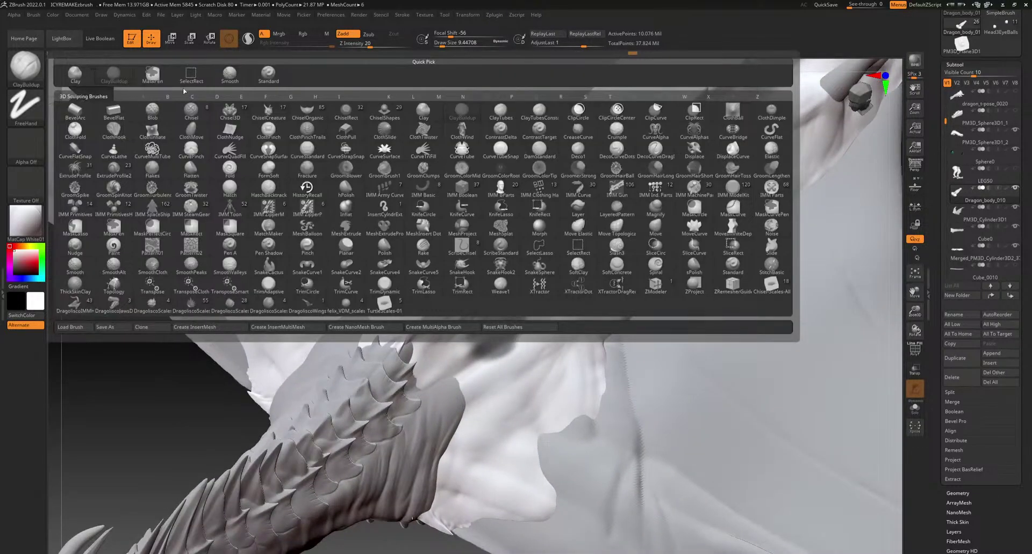
pyautogui.press('m')
pyautogui.press('v')
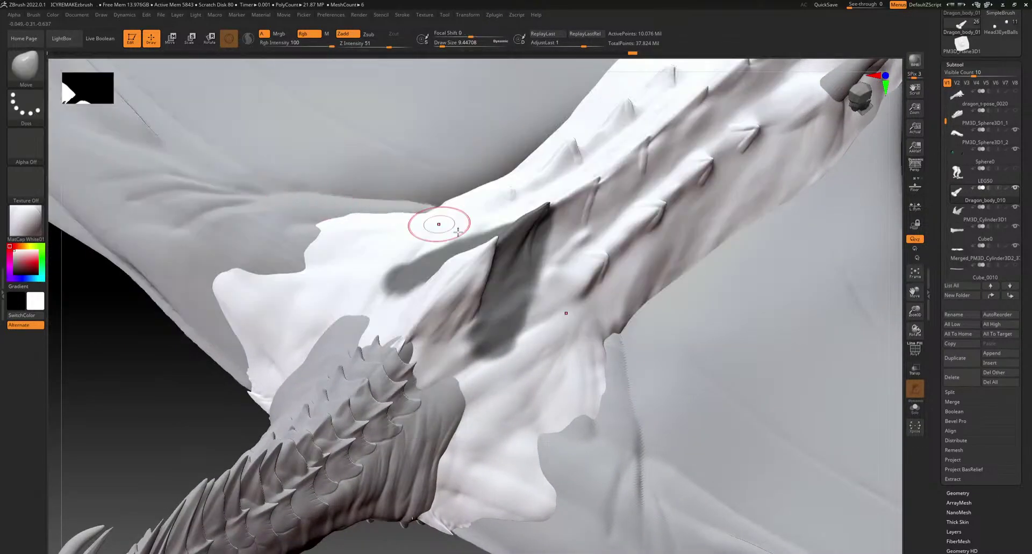
# At a draw size of about 14.2, pull the foremost spike's unmasked rear edge out over the masked area as an overlapping plate
pyautogui.click(442, 46)
pyautogui.moveTo(497, 238)
pyautogui.mouseDown(button='right')
pyautogui.moveTo(478, 264)
pyautogui.moveTo(512, 239)
pyautogui.mouseUp(button='right')
pyautogui.click(440, 46)
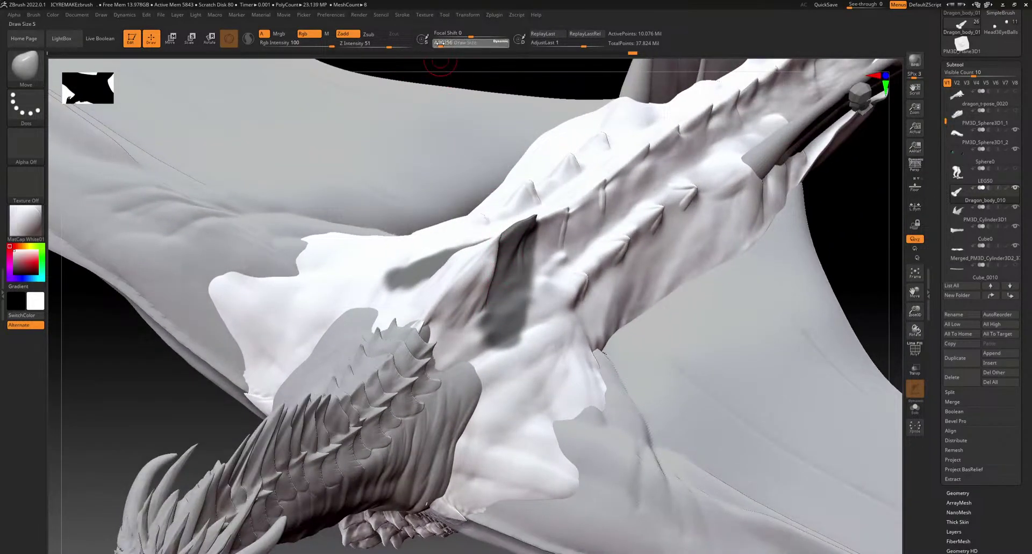
pyautogui.moveTo(462, 122); pyautogui.dragTo(475, 250, button='right')
pyautogui.moveTo(483, 192); pyautogui.dragTo(478, 262, button='right')
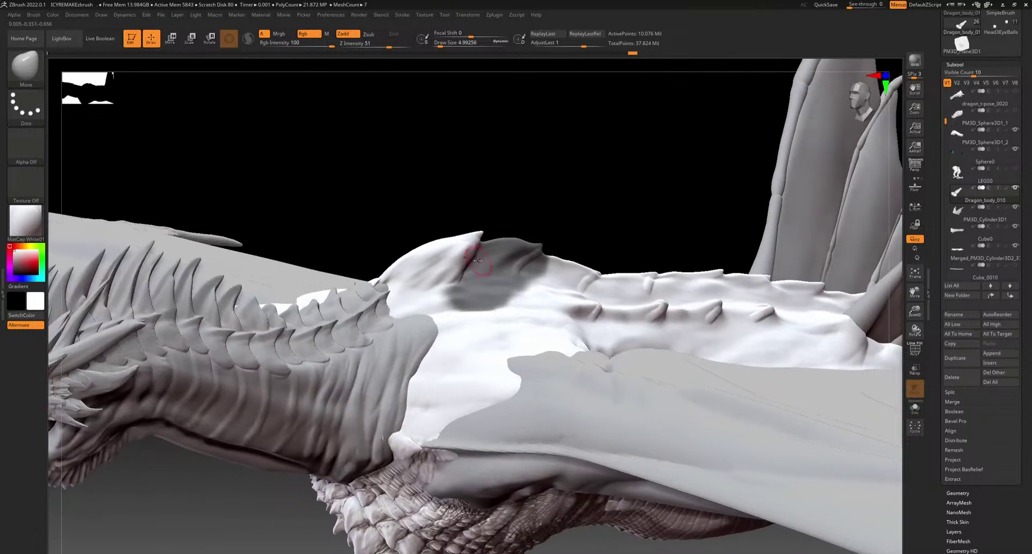
pyautogui.moveTo(528, 207)
pyautogui.mouseDown(button='right')
pyautogui.moveTo(555, 224)
pyautogui.moveTo(529, 269)
pyautogui.moveTo(504, 269)
pyautogui.mouseUp(button='right')
pyautogui.moveTo(440, 44); pyautogui.dragTo(444, 43)
pyautogui.hotkey('ctrl', 'z')
pyautogui.moveTo(480, 242); pyautogui.dragTo(470, 285, button='right')
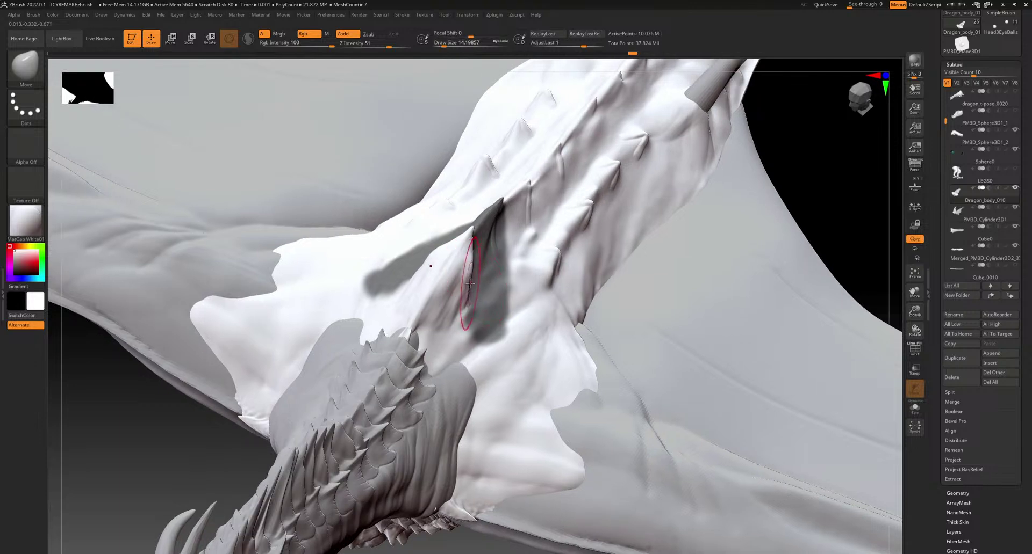
pyautogui.moveTo(467, 268); pyautogui.dragTo(486, 262)
pyautogui.moveTo(470, 319); pyautogui.dragTo(481, 328)
pyautogui.moveTo(486, 281); pyautogui.dragTo(476, 290)
pyautogui.moveTo(488, 288)
pyautogui.mouseDown(button='right')
pyautogui.moveTo(523, 290)
pyautogui.moveTo(504, 286)
pyautogui.mouseUp(button='right')
# Try pulling narrow side spikes from the foremost plate's rear edge at a draw size of about 2.19
pyautogui.moveTo(444, 45); pyautogui.dragTo(441, 44)
pyautogui.keyDown('ctrl'); pyautogui.moveTo(485, 224); pyautogui.dragTo(486, 259, button='right'); pyautogui.keyUp('ctrl')
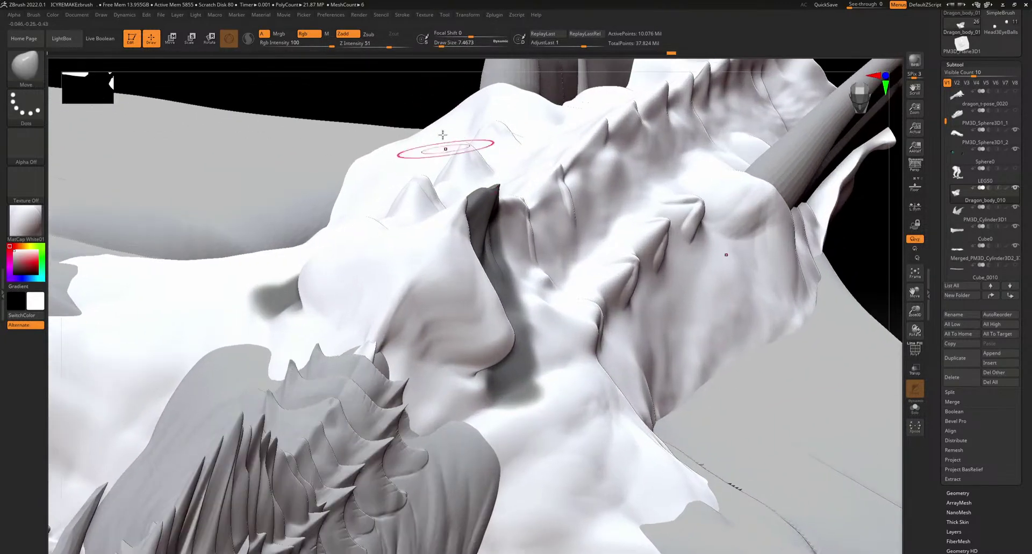
pyautogui.moveTo(441, 43); pyautogui.dragTo(436, 43)
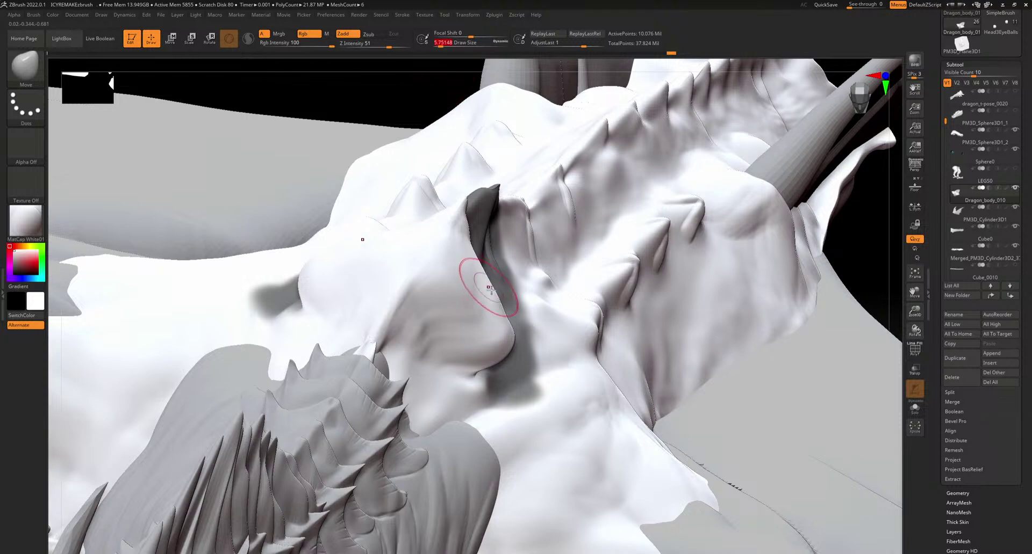
pyautogui.moveTo(475, 268); pyautogui.dragTo(474, 301, button='right')
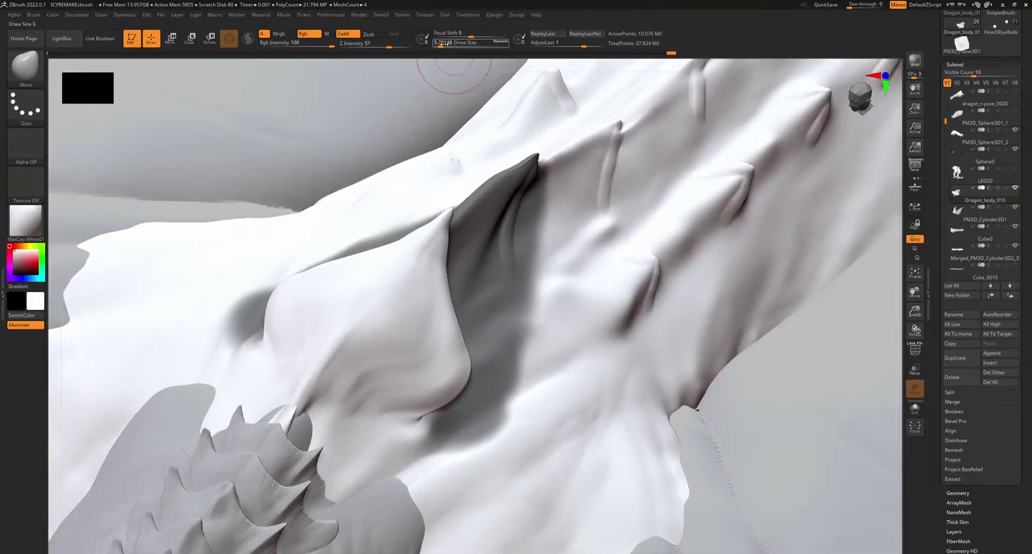
pyautogui.moveTo(441, 45); pyautogui.dragTo(435, 49)
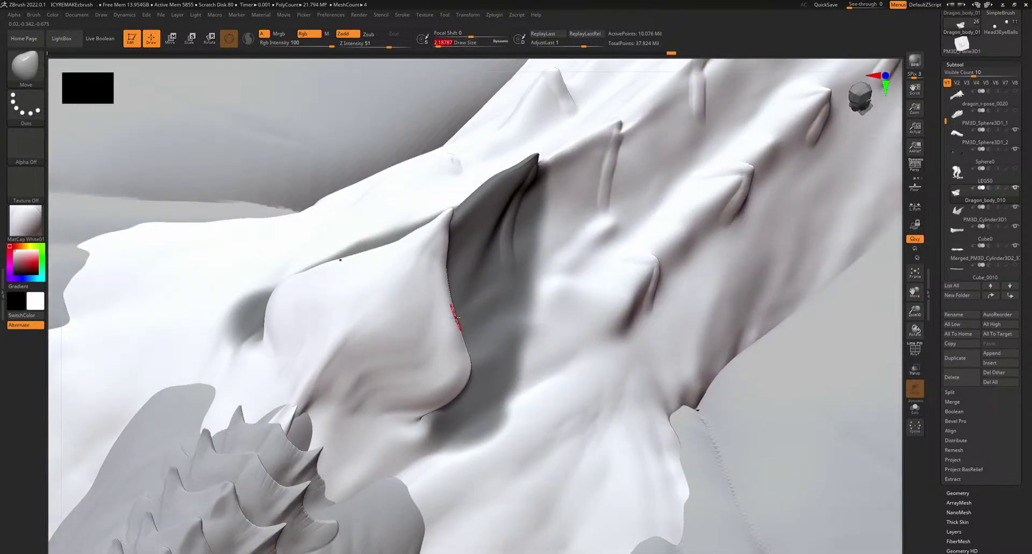
pyautogui.moveTo(473, 304); pyautogui.dragTo(493, 285)
# Undo the narrow side spikes, and pull broader side lobes from the plate's edge at a draw size of about 8.42, smoothing them
pyautogui.moveTo(435, 43); pyautogui.dragTo(439, 43)
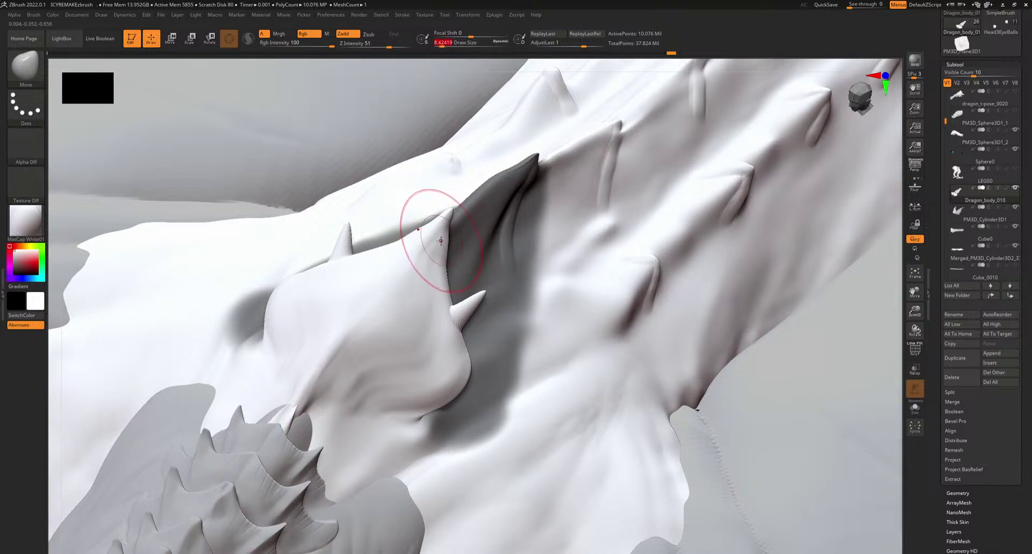
pyautogui.keyDown('alt'); pyautogui.moveTo(469, 317); pyautogui.dragTo(540, 373, button='right'); pyautogui.keyUp('alt')
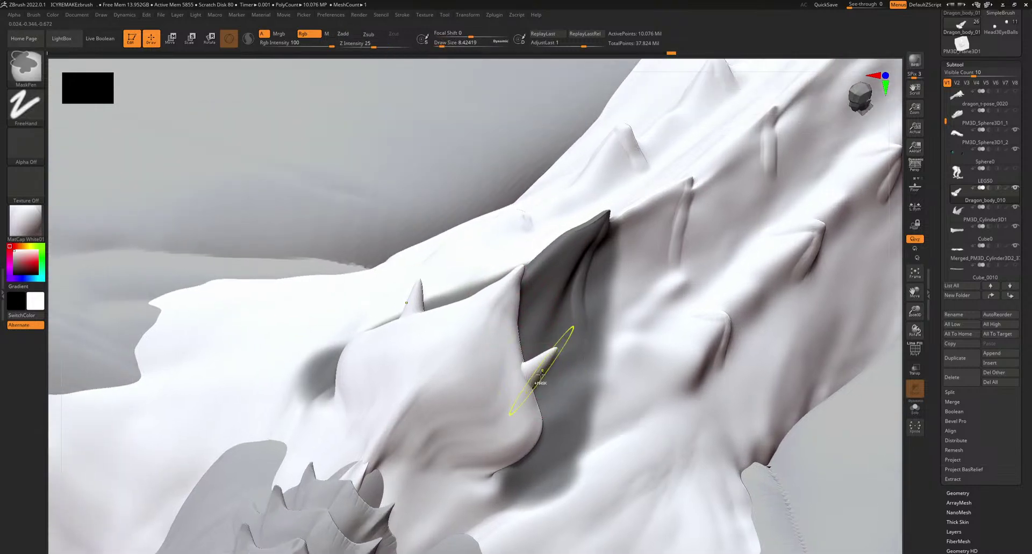
pyautogui.hotkey('ctrl', 'z')
pyautogui.moveTo(540, 407); pyautogui.dragTo(585, 358)
pyautogui.moveTo(506, 389)
pyautogui.keyDown('shift'); pyautogui.mouseDown()
pyautogui.moveTo(549, 385)
pyautogui.moveTo(541, 391)
pyautogui.moveTo(528, 361)
pyautogui.mouseUp(); pyautogui.keyUp('shift')
pyautogui.moveTo(496, 323); pyautogui.dragTo(486, 307, button='right')
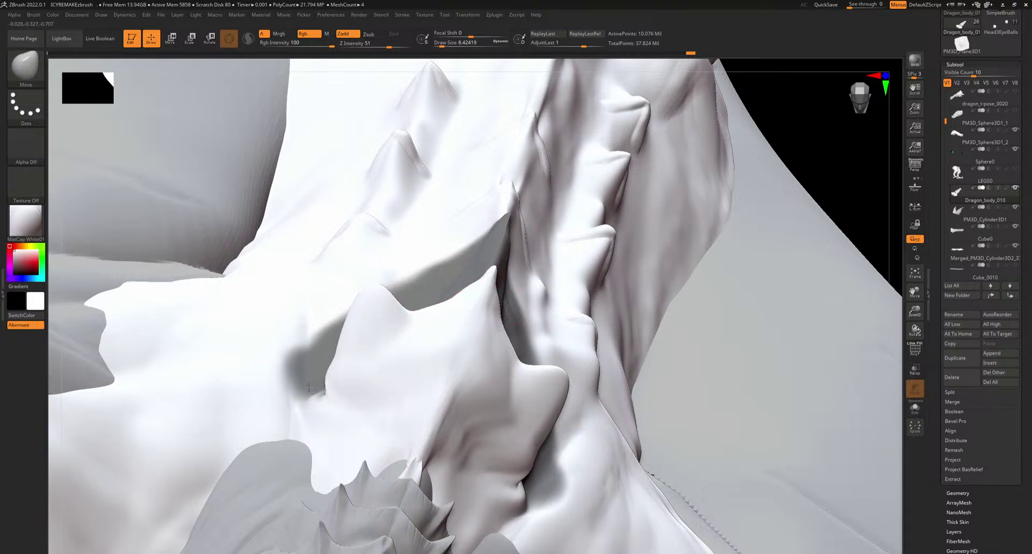
# Undo the last lobe change, adjust the plate's lower side edge with the Move brush and smooth its surface
pyautogui.press('ctrl')
pyautogui.hotkey('ctrl', 'z')
pyautogui.moveTo(346, 401); pyautogui.dragTo(323, 405, button='right')
pyautogui.moveTo(494, 447); pyautogui.dragTo(476, 478, button='right')
pyautogui.moveTo(473, 479); pyautogui.dragTo(491, 478)
pyautogui.press('shift')
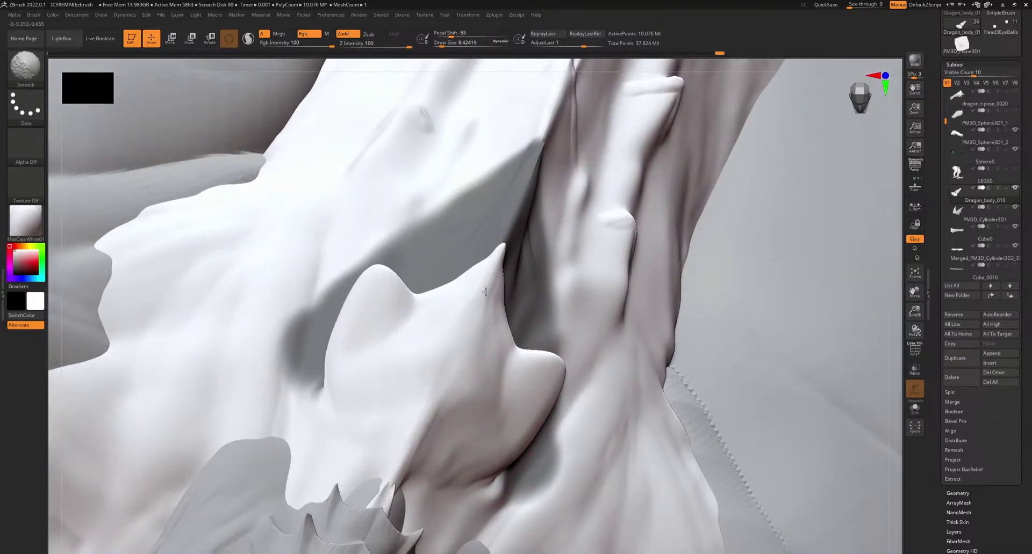
# Refine the rear edge between the foremost plate's central tip and side lobe with small Move strokes
pyautogui.moveTo(388, 285)
pyautogui.mouseDown(button='right')
pyautogui.moveTo(438, 375)
pyautogui.moveTo(430, 274)
pyautogui.moveTo(486, 282)
pyautogui.moveTo(443, 339)
pyautogui.moveTo(479, 368)
pyautogui.mouseUp(button='right')
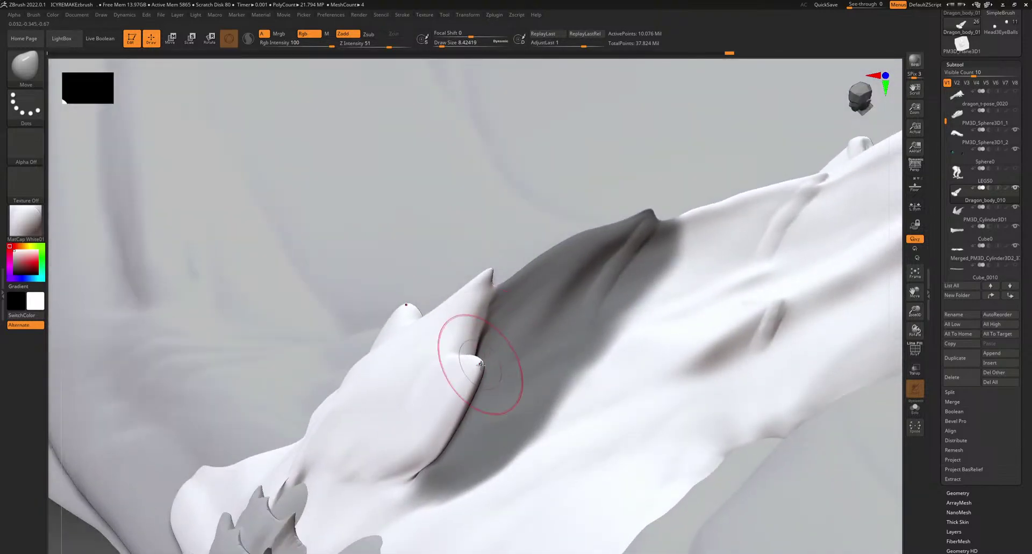
pyautogui.moveTo(500, 303); pyautogui.dragTo(497, 316)
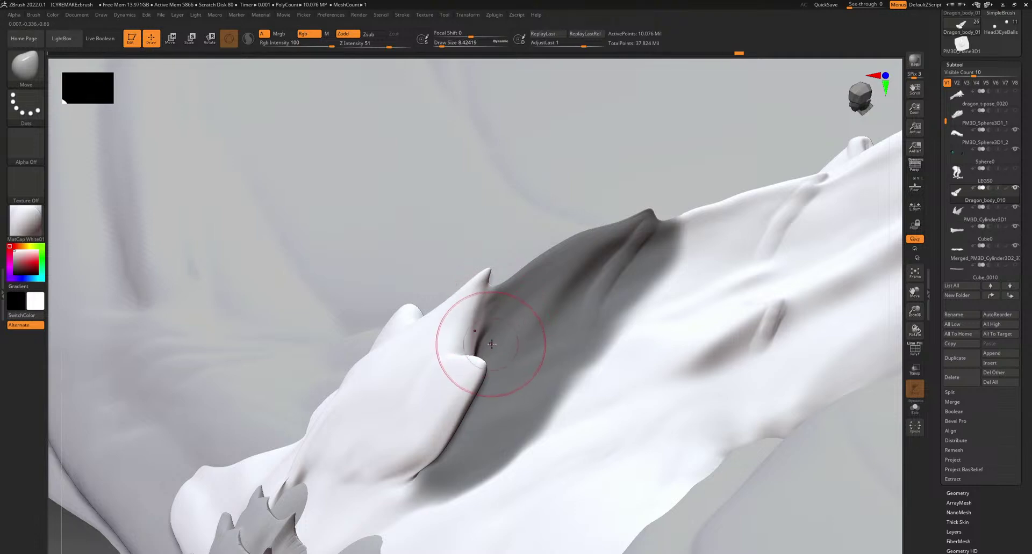
pyautogui.moveTo(471, 341); pyautogui.dragTo(479, 324, button='right')
pyautogui.moveTo(479, 324); pyautogui.dragTo(477, 329)
pyautogui.moveTo(477, 329); pyautogui.dragTo(472, 361, button='right')
pyautogui.keyDown('ctrl'); pyautogui.moveTo(464, 456); pyautogui.dragTo(466, 324, button='right'); pyautogui.keyUp('ctrl')
# Set the draw size to about 21.62 and raise the foremost plate's tip and lower edge in side view
pyautogui.moveTo(433, 444)
pyautogui.mouseDown(button='right')
pyautogui.moveTo(419, 366)
pyautogui.moveTo(498, 120)
pyautogui.mouseUp(button='right')
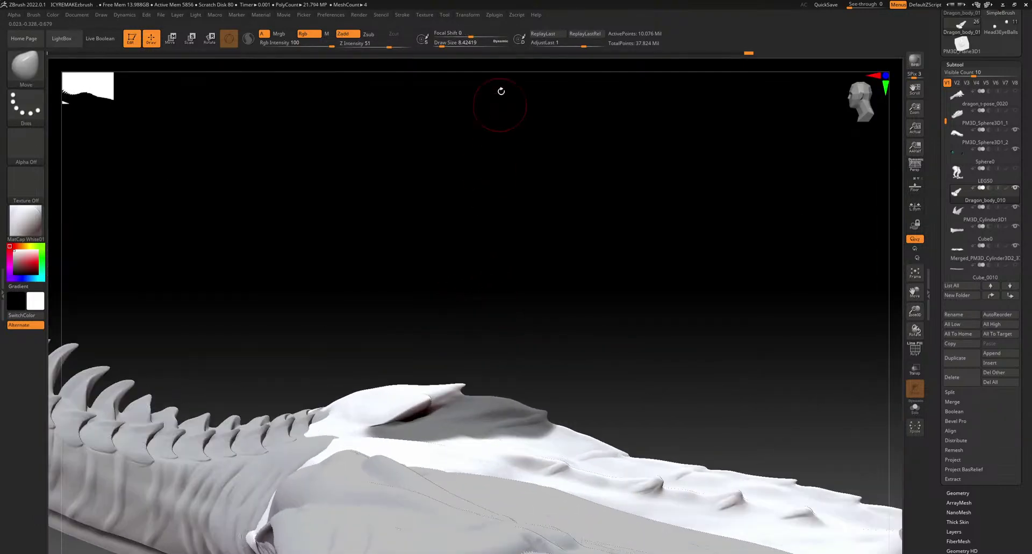
pyautogui.moveTo(441, 44); pyautogui.dragTo(442, 45)
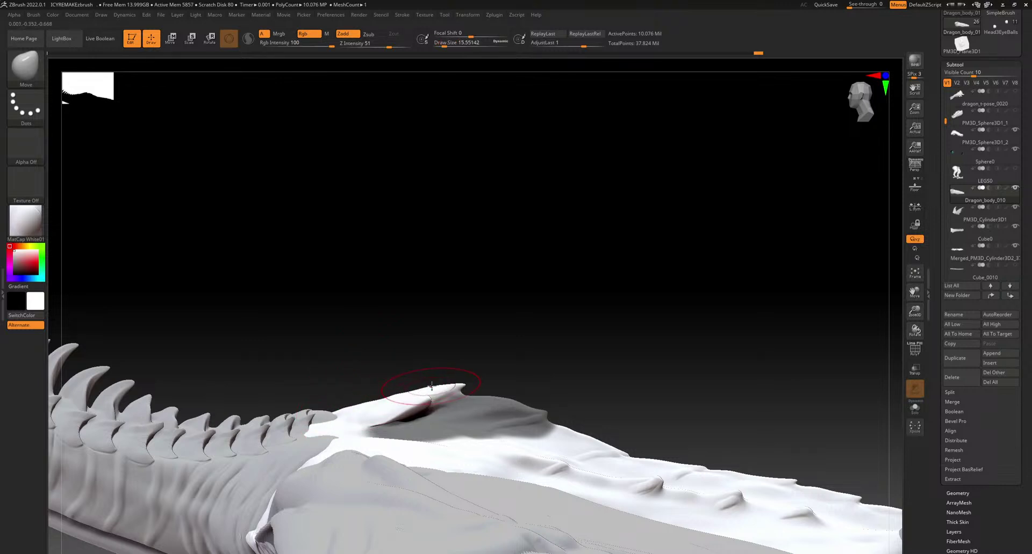
pyautogui.moveTo(450, 43); pyautogui.dragTo(452, 43)
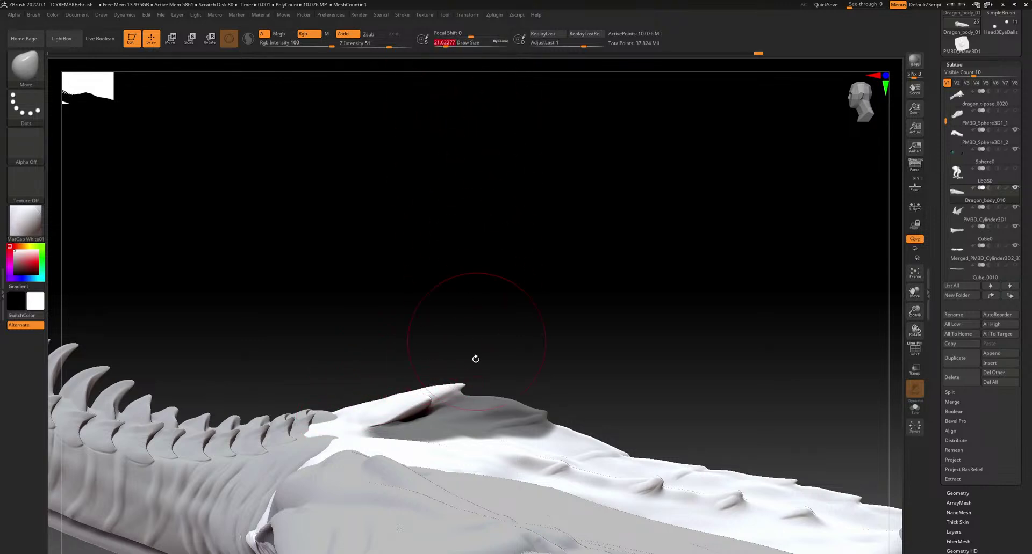
pyautogui.moveTo(463, 382); pyautogui.dragTo(459, 369)
pyautogui.moveTo(389, 418); pyautogui.dragTo(386, 412)
# Invert the mask to expose the second spike, and mask its lower front edge at a draw size of about 15.55
pyautogui.moveTo(541, 307)
pyautogui.mouseDown()
pyautogui.moveTo(543, 336)
pyautogui.moveTo(541, 312)
pyautogui.mouseUp()
pyautogui.keyDown('ctrl'); pyautogui.click(542, 313); pyautogui.keyUp('ctrl')
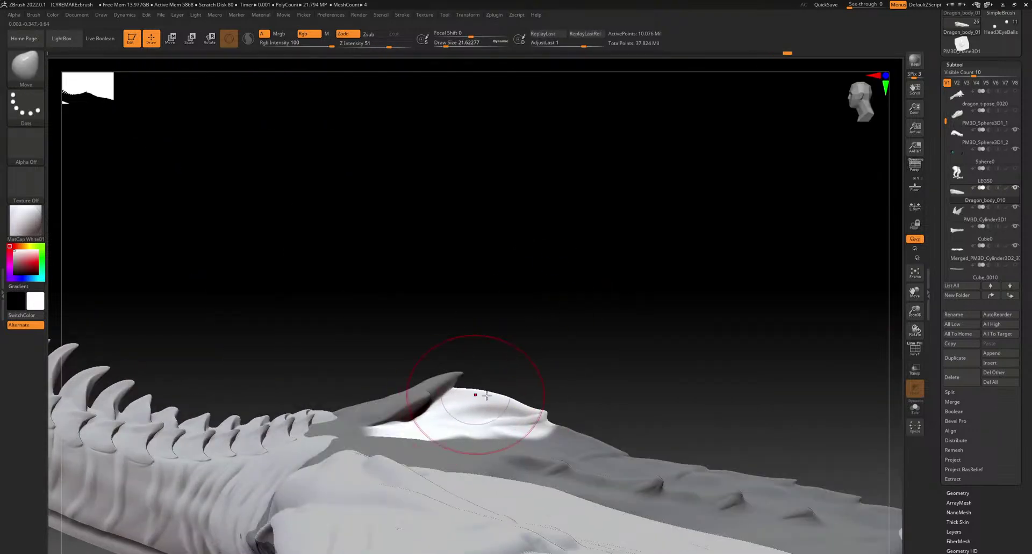
pyautogui.click(439, 44)
pyautogui.moveTo(539, 264); pyautogui.dragTo(542, 297)
pyautogui.press('ctrl')
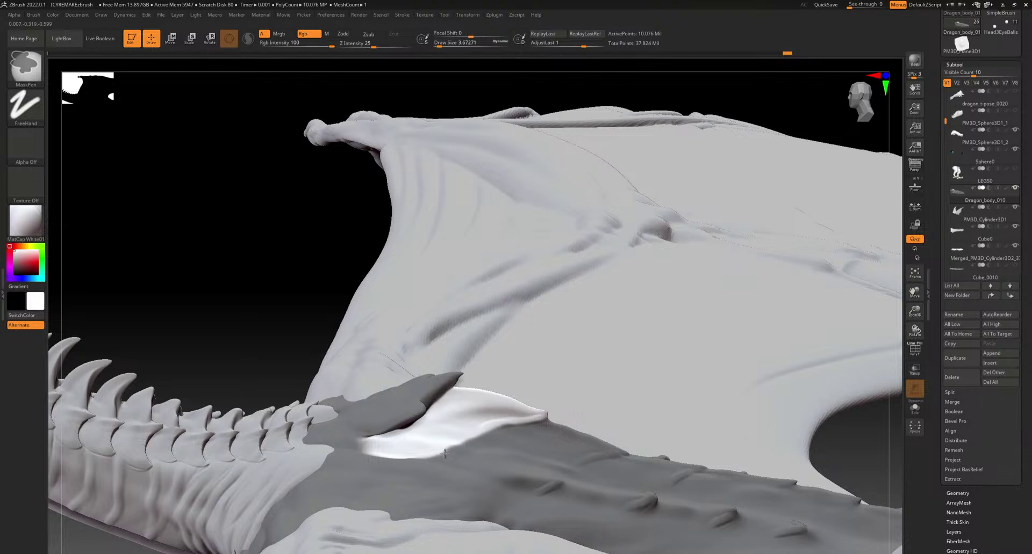
pyautogui.click(444, 44)
pyautogui.press('ctrl')
pyautogui.keyDown('ctrl'); pyautogui.moveTo(425, 450); pyautogui.dragTo(371, 454); pyautogui.keyUp('ctrl')
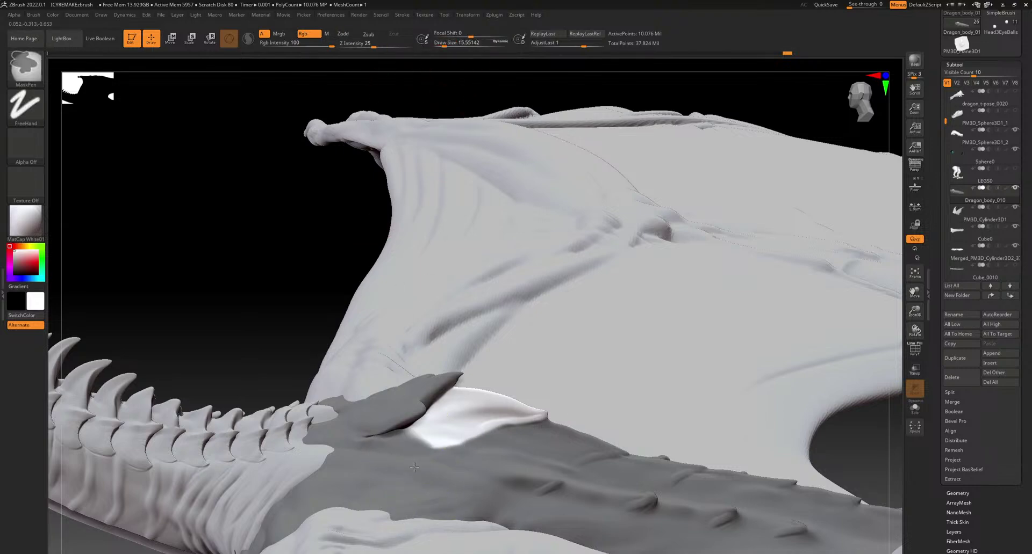
# Pull the second spike's tip upward and move its side surface backward with the Move brush
pyautogui.moveTo(548, 328); pyautogui.dragTo(529, 269, button='right')
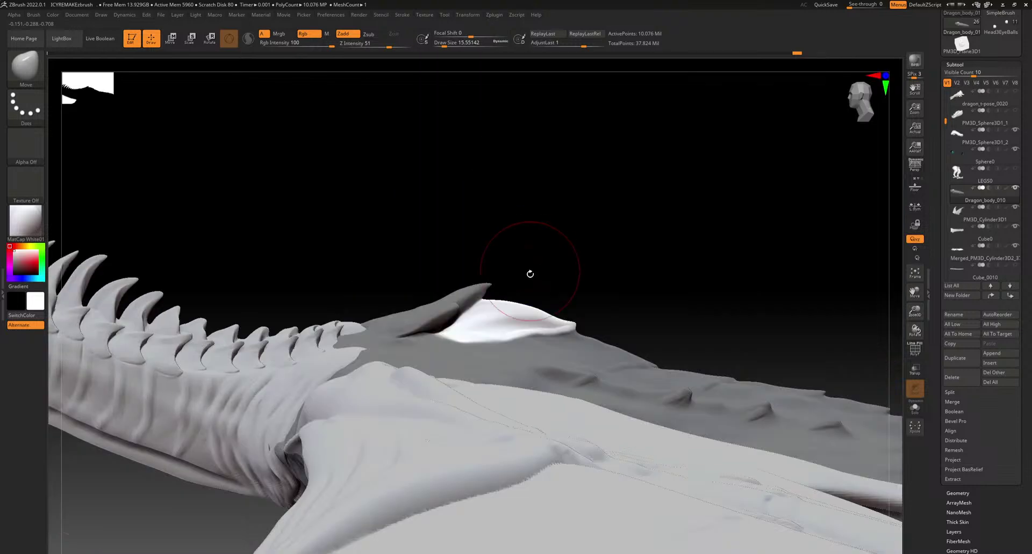
pyautogui.moveTo(573, 323); pyautogui.dragTo(566, 295)
pyautogui.moveTo(526, 322)
pyautogui.mouseDown()
pyautogui.moveTo(519, 309)
pyautogui.moveTo(530, 329)
pyautogui.moveTo(573, 328)
pyautogui.moveTo(547, 321)
pyautogui.mouseUp()
# Invert the mask to protect the second spike, and reshape the back ridge just behind it with the Move brush
pyautogui.keyDown('ctrl'); pyautogui.click(594, 295); pyautogui.keyUp('ctrl')
pyautogui.moveTo(599, 347); pyautogui.dragTo(593, 331)
pyautogui.moveTo(633, 367)
pyautogui.mouseDown()
pyautogui.moveTo(631, 355)
pyautogui.moveTo(651, 359)
pyautogui.mouseUp()
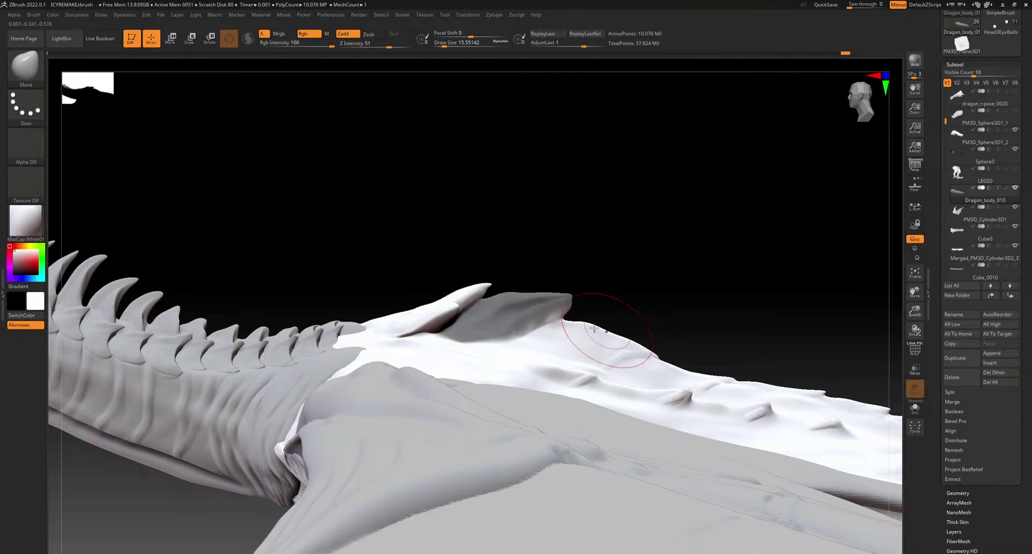
# Invert the mask to expose the second spike again, and smooth its tip and side surface
pyautogui.keyDown('shift'); pyautogui.moveTo(543, 321); pyautogui.dragTo(505, 332); pyautogui.keyUp('shift')
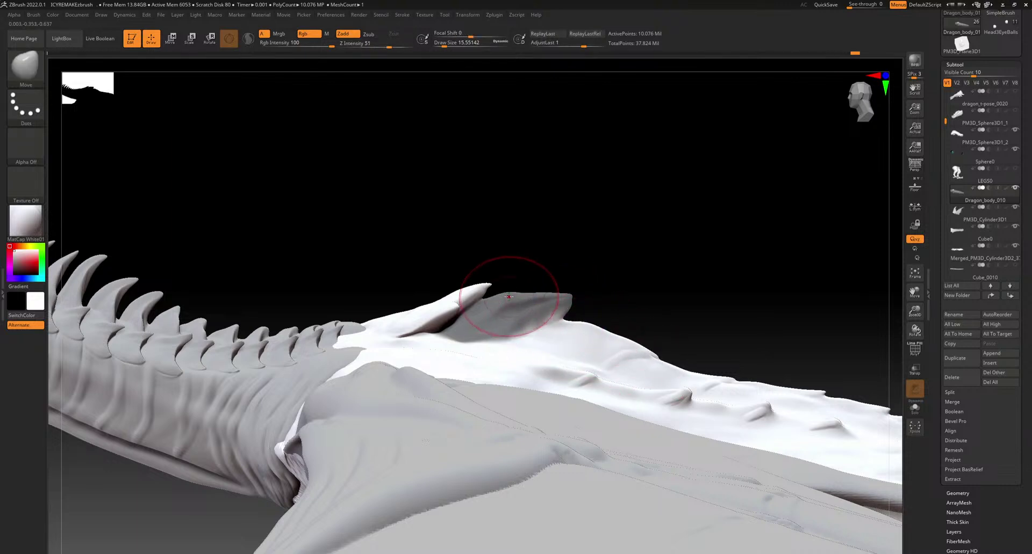
pyautogui.keyDown('ctrl'); pyautogui.click(553, 253); pyautogui.keyUp('ctrl')
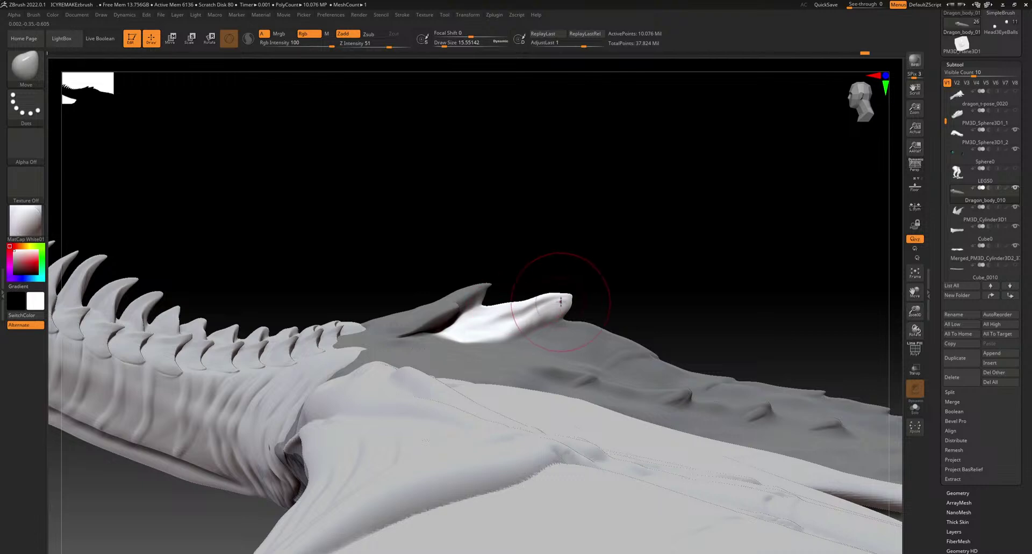
pyautogui.keyDown('shift'); pyautogui.moveTo(540, 299); pyautogui.dragTo(503, 320); pyautogui.keyUp('shift')
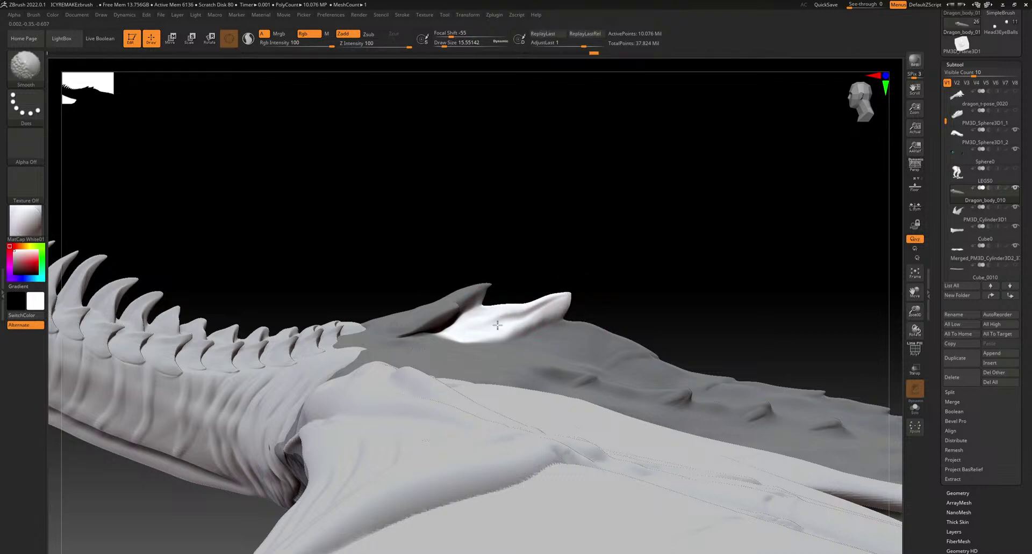
# Widen the second spike's side corners and tip base in top view, and undo the last Move stroke
pyautogui.moveTo(562, 272)
pyautogui.mouseDown()
pyautogui.moveTo(549, 335)
pyautogui.moveTo(483, 349)
pyautogui.moveTo(532, 336)
pyautogui.mouseUp()
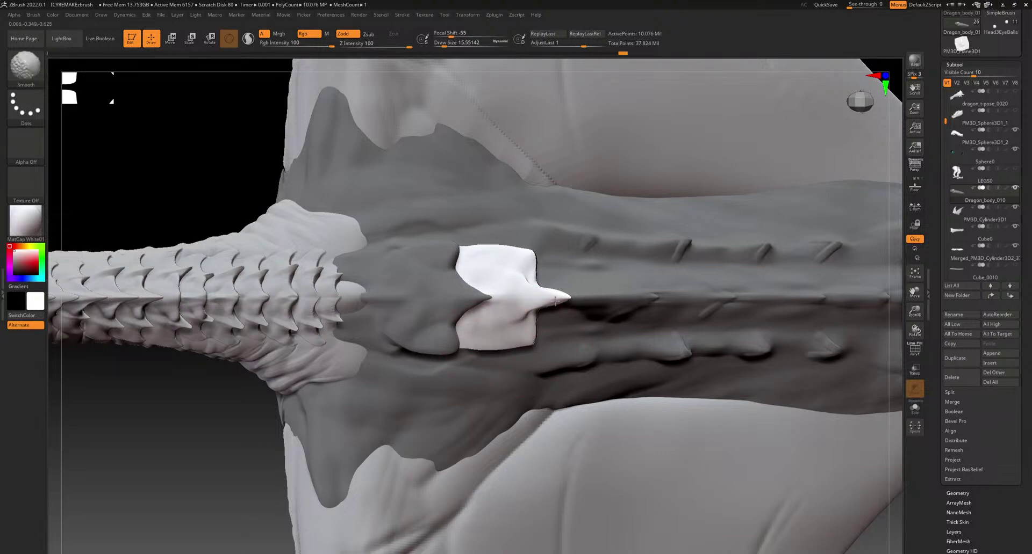
pyautogui.moveTo(464, 293)
pyautogui.mouseDown(button='right')
pyautogui.moveTo(488, 226)
pyautogui.moveTo(513, 223)
pyautogui.mouseUp(button='right')
pyautogui.moveTo(487, 275); pyautogui.dragTo(526, 230, button='right')
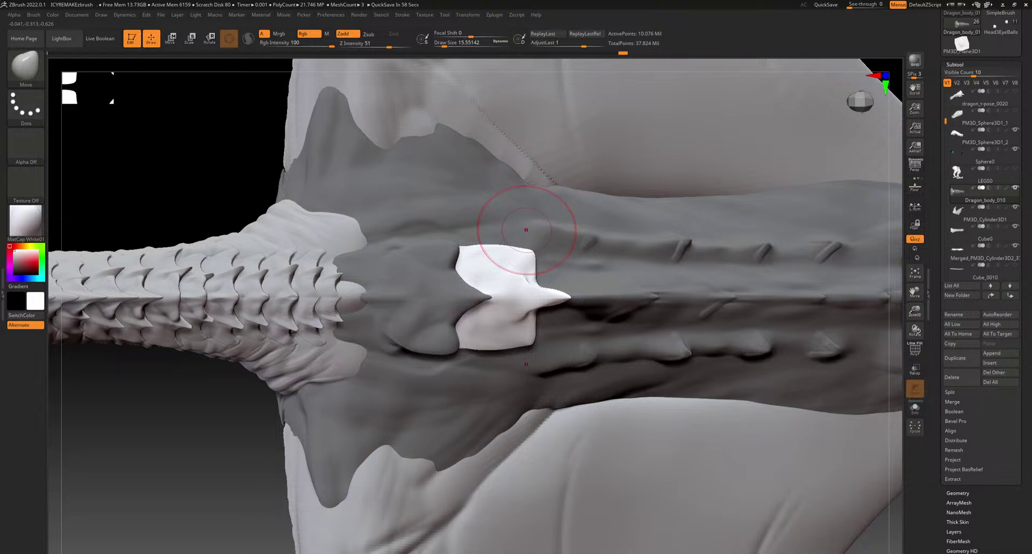
pyautogui.moveTo(493, 315)
pyautogui.mouseDown()
pyautogui.moveTo(526, 333)
pyautogui.moveTo(520, 354)
pyautogui.moveTo(544, 323)
pyautogui.mouseUp()
pyautogui.hotkey('ctrl', 'z')
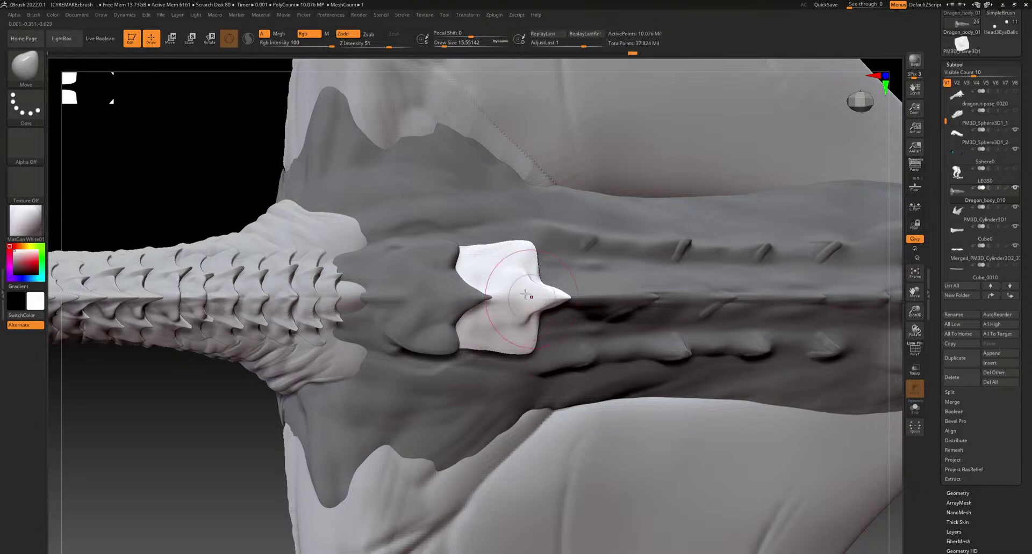
# Make the wing mesh Merged_PM3D_Cylinder3D2_370 the active subtool and frame the wings from the underside
pyautogui.keyDown('ctrl'); pyautogui.moveTo(464, 444); pyautogui.dragTo(535, 269, button='right'); pyautogui.keyUp('ctrl')
pyautogui.keyDown('ctrl'); pyautogui.moveTo(539, 426); pyautogui.dragTo(465, 402, button='right'); pyautogui.keyUp('ctrl')
pyautogui.moveTo(474, 446)
pyautogui.keyDown('ctrl'); pyautogui.mouseDown(button='right')
pyautogui.moveTo(483, 477)
pyautogui.moveTo(472, 524)
pyautogui.moveTo(492, 408)
pyautogui.moveTo(472, 357)
pyautogui.moveTo(507, 344)
pyautogui.moveTo(469, 410)
pyautogui.mouseUp(button='right'); pyautogui.keyUp('ctrl')
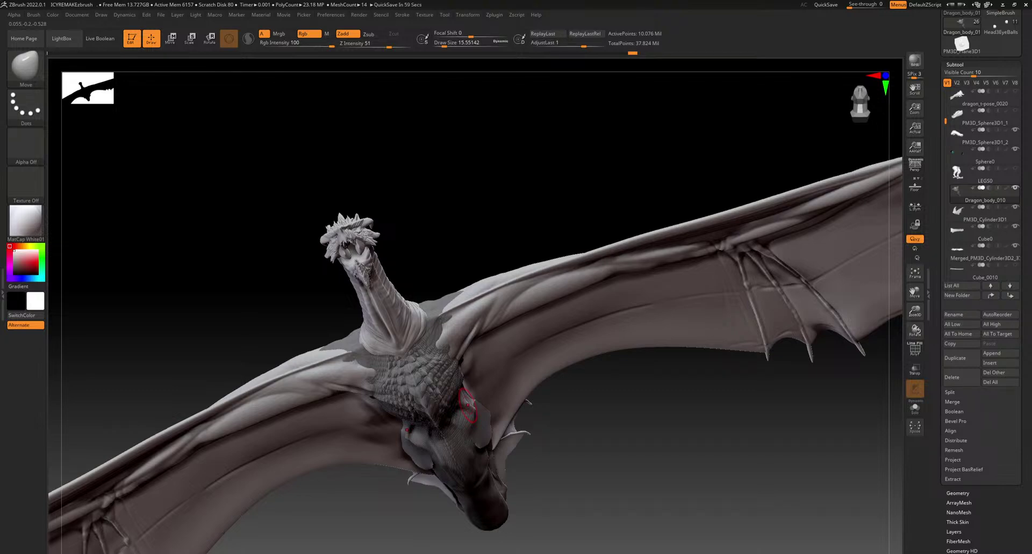
pyautogui.moveTo(474, 427); pyautogui.dragTo(472, 396, button='right')
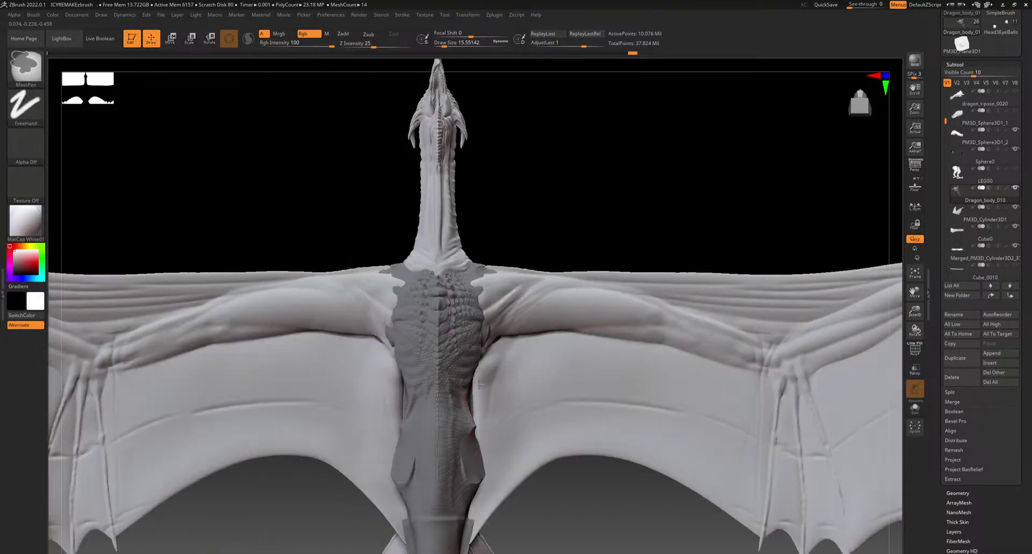
pyautogui.keyDown('ctrl'); pyautogui.moveTo(477, 430); pyautogui.dragTo(483, 471, button='right'); pyautogui.keyUp('ctrl')
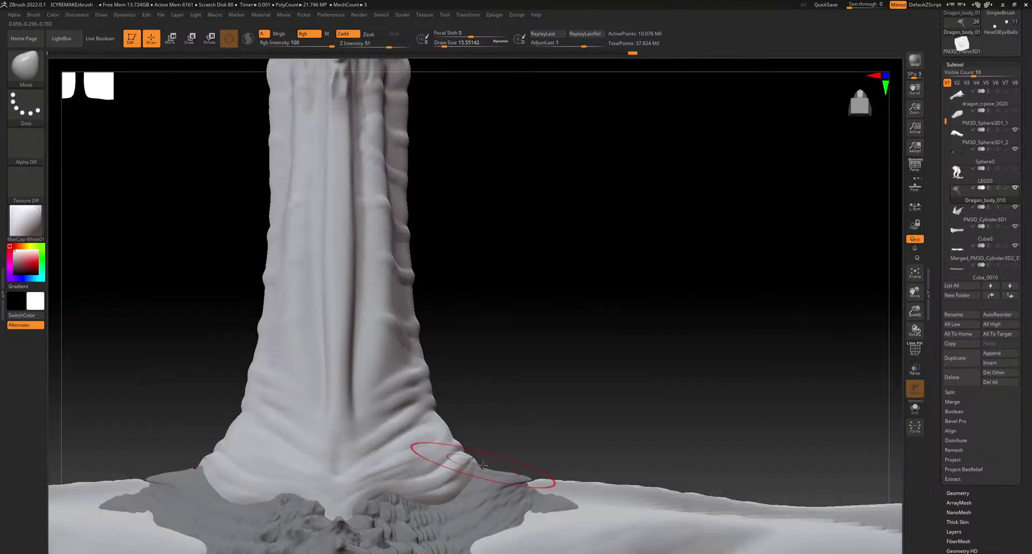
pyautogui.moveTo(612, 469); pyautogui.dragTo(557, 391, button='right')
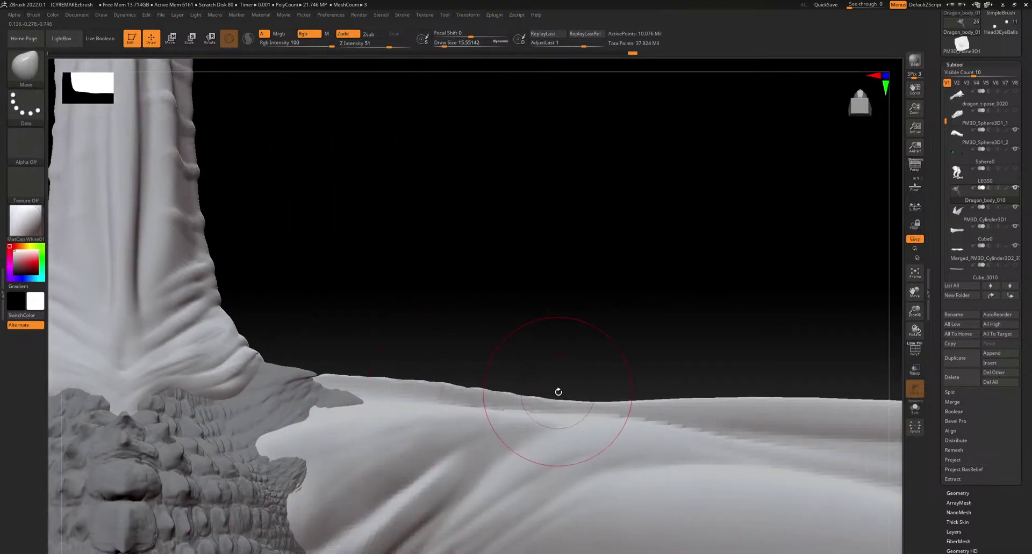
pyautogui.keyDown('alt'); pyautogui.click(567, 401); pyautogui.keyUp('alt')
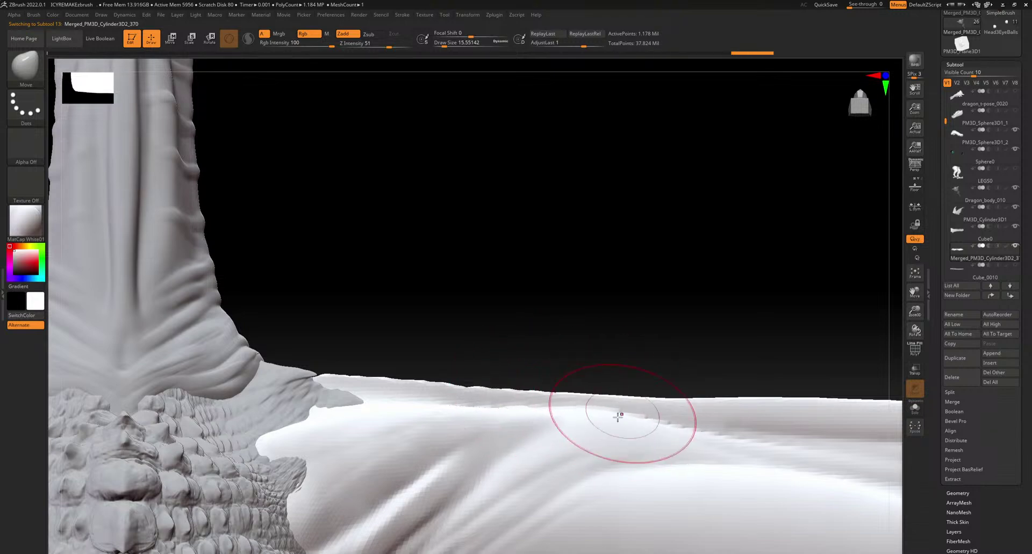
pyautogui.moveTo(583, 513)
pyautogui.keyDown('alt'); pyautogui.mouseDown(button='right')
pyautogui.moveTo(459, 409)
pyautogui.moveTo(495, 312)
pyautogui.mouseUp(button='right'); pyautogui.keyUp('alt')
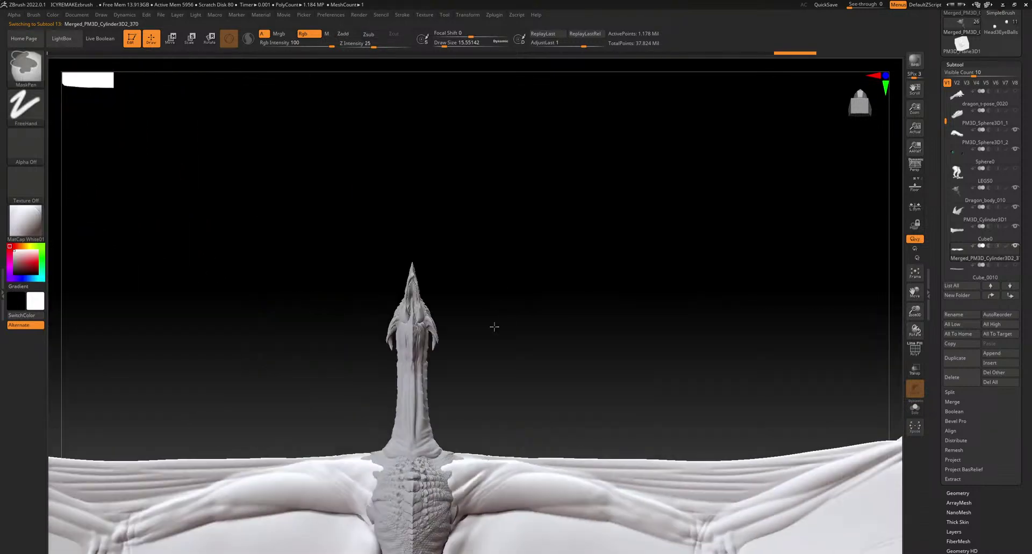
# Make Dragon_body_010 the active subtool and frame the spiked plates at the front of the back
pyautogui.keyDown('alt'); pyautogui.moveTo(581, 523); pyautogui.dragTo(410, 386, button='right'); pyautogui.keyUp('alt')
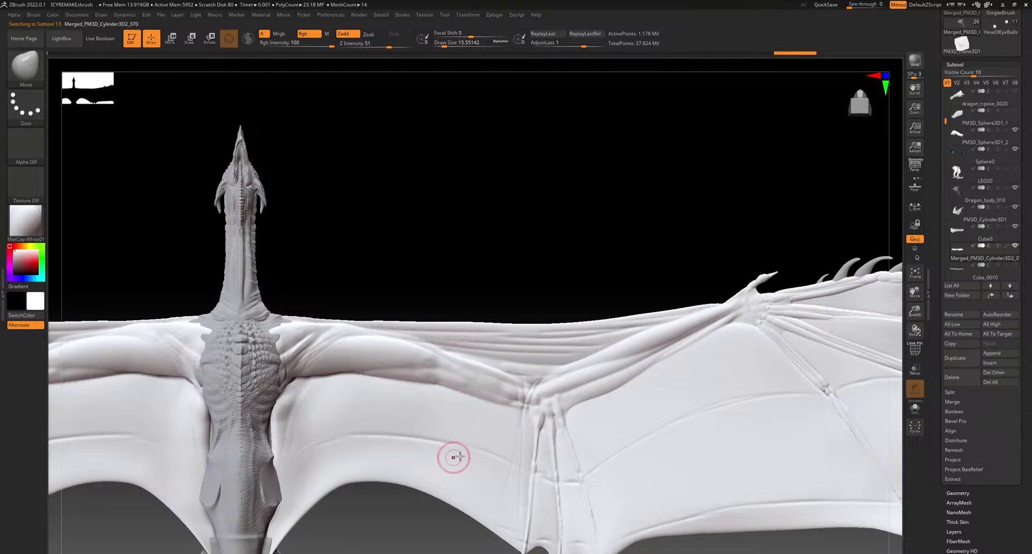
pyautogui.moveTo(681, 359)
pyautogui.mouseDown(button='right')
pyautogui.moveTo(453, 417)
pyautogui.moveTo(721, 429)
pyautogui.moveTo(547, 404)
pyautogui.moveTo(584, 306)
pyautogui.moveTo(645, 290)
pyautogui.moveTo(671, 301)
pyautogui.moveTo(693, 398)
pyautogui.mouseUp(button='right')
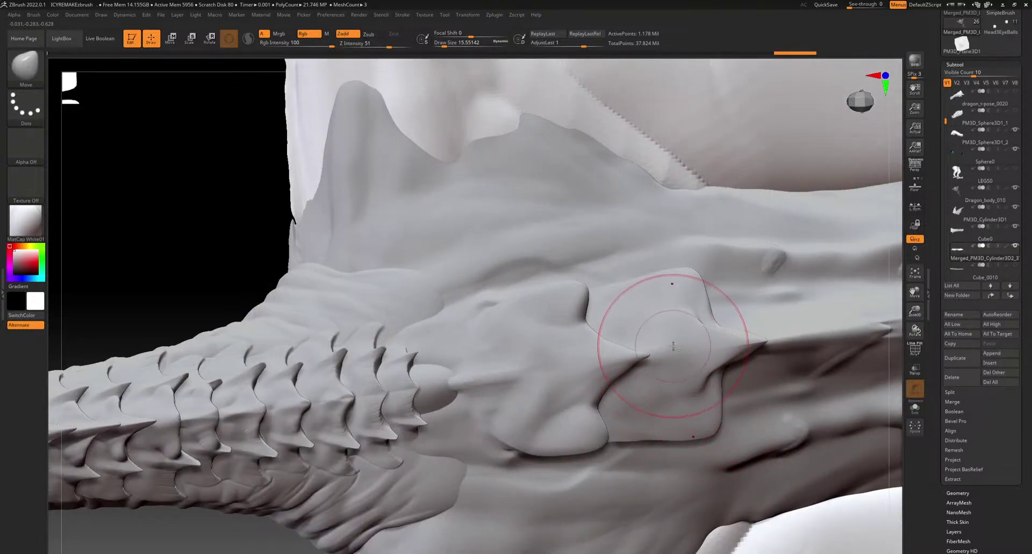
pyautogui.press('ctrl')
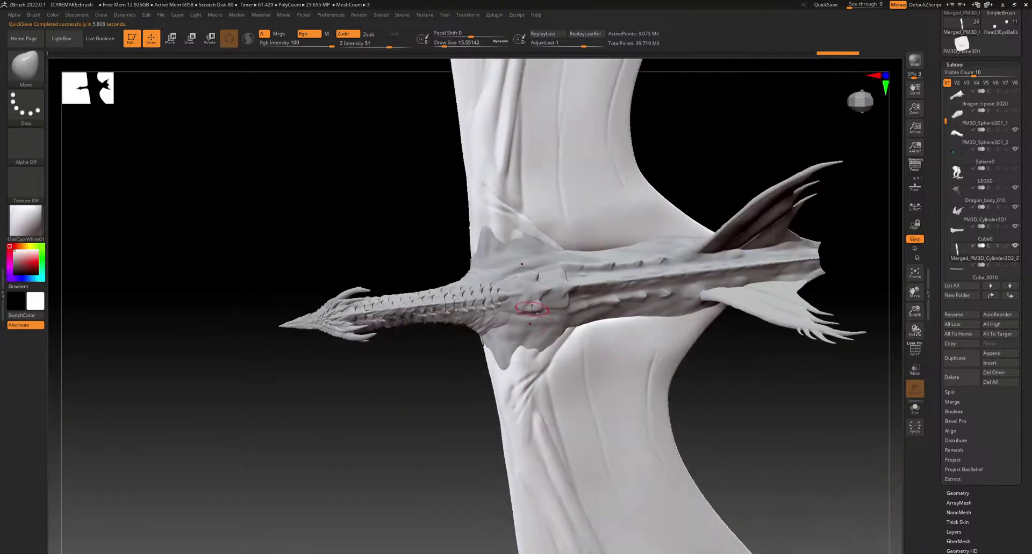
pyautogui.keyDown('alt'); pyautogui.click(531, 308); pyautogui.keyUp('alt')
pyautogui.keyDown('ctrl'); pyautogui.moveTo(532, 309); pyautogui.dragTo(503, 412, button='right'); pyautogui.keyUp('ctrl')
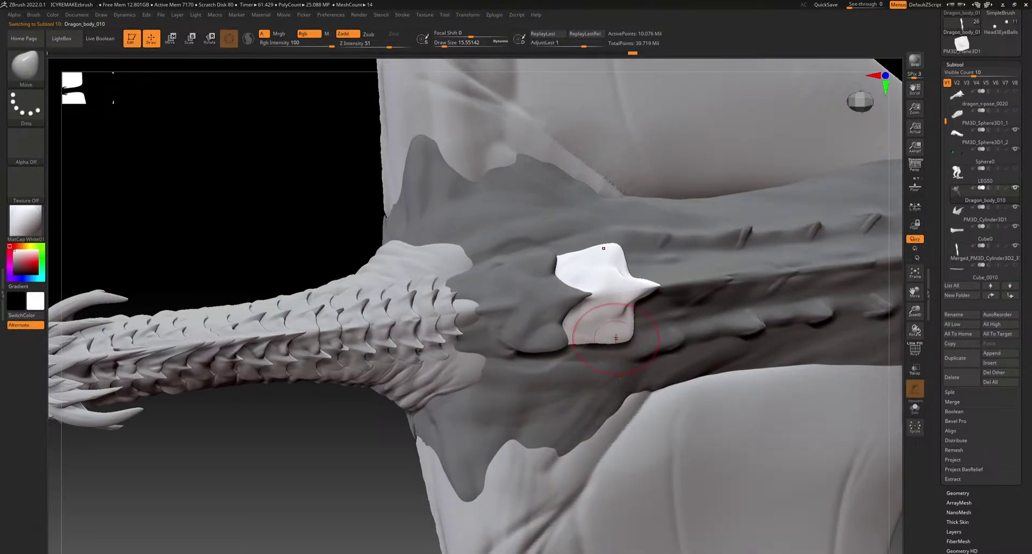
# Pull the side corners of the unmasked second back plate outward with the Move brush, refining them at a draw size of about 8.42
pyautogui.moveTo(595, 337); pyautogui.dragTo(617, 351)
pyautogui.moveTo(632, 310); pyautogui.dragTo(643, 323)
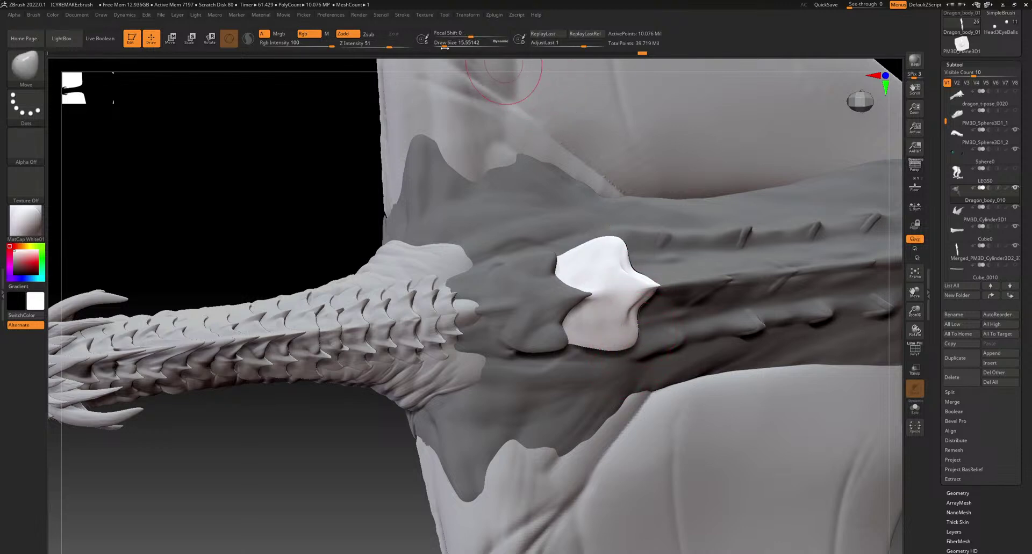
pyautogui.moveTo(443, 46); pyautogui.dragTo(441, 46)
pyautogui.keyDown('ctrl'); pyautogui.moveTo(635, 296); pyautogui.dragTo(629, 361, button='right'); pyautogui.keyUp('ctrl')
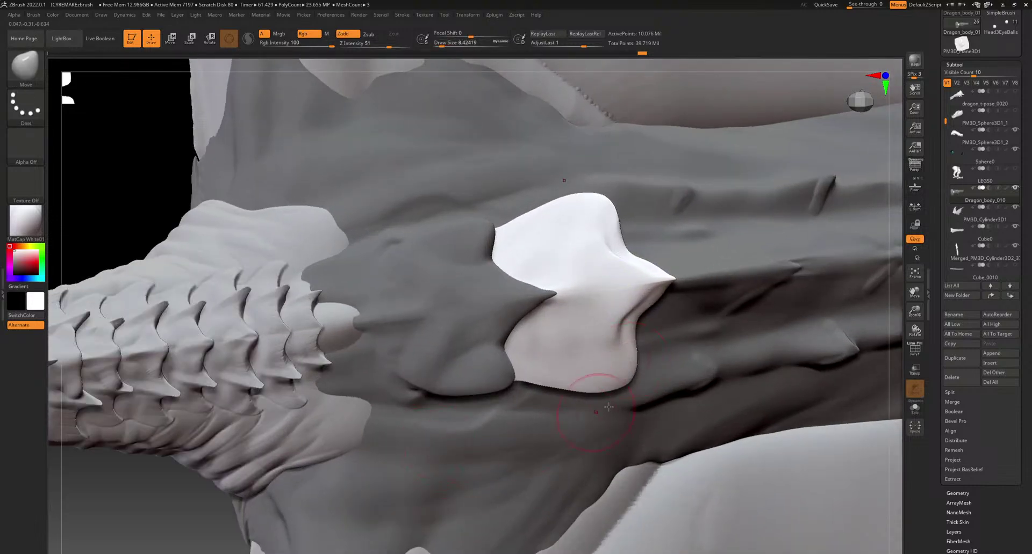
pyautogui.moveTo(631, 381)
pyautogui.mouseDown()
pyautogui.moveTo(640, 385)
pyautogui.moveTo(607, 392)
pyautogui.mouseUp()
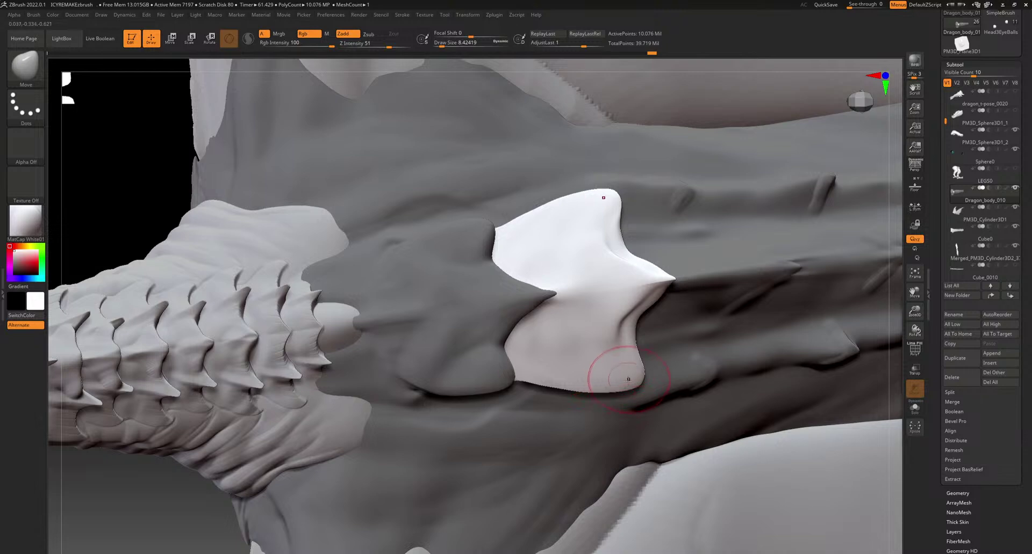
# Invert the mask to protect the second plate, and rework the body surface along its side edge at a draw size of about 10.54
pyautogui.moveTo(441, 43); pyautogui.dragTo(443, 43)
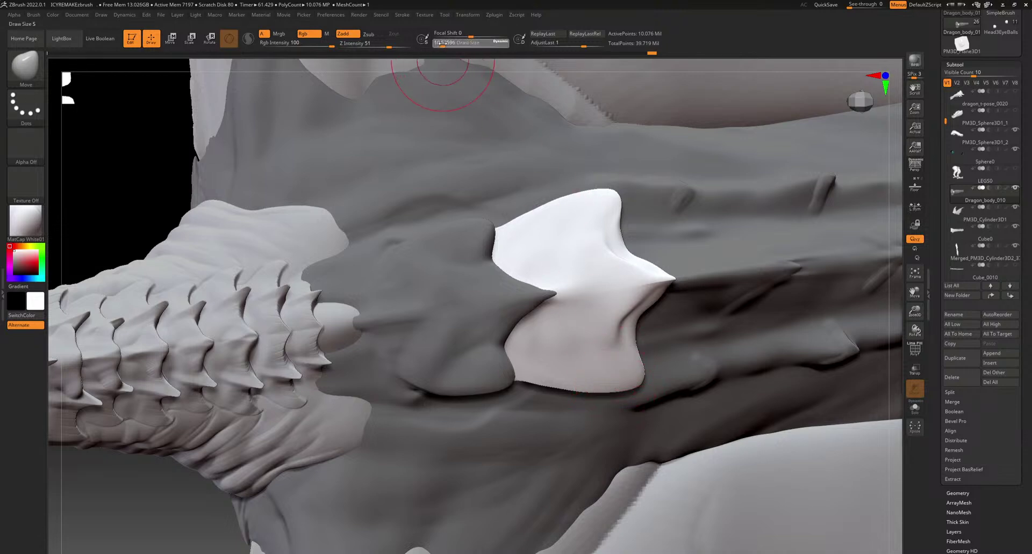
pyautogui.moveTo(497, 419)
pyautogui.keyDown('ctrl'); pyautogui.mouseDown(button='right')
pyautogui.moveTo(365, 253)
pyautogui.moveTo(322, 220)
pyautogui.mouseUp(button='right'); pyautogui.keyUp('ctrl')
pyautogui.keyDown('ctrl'); pyautogui.moveTo(225, 242); pyautogui.dragTo(237, 260); pyautogui.keyUp('ctrl')
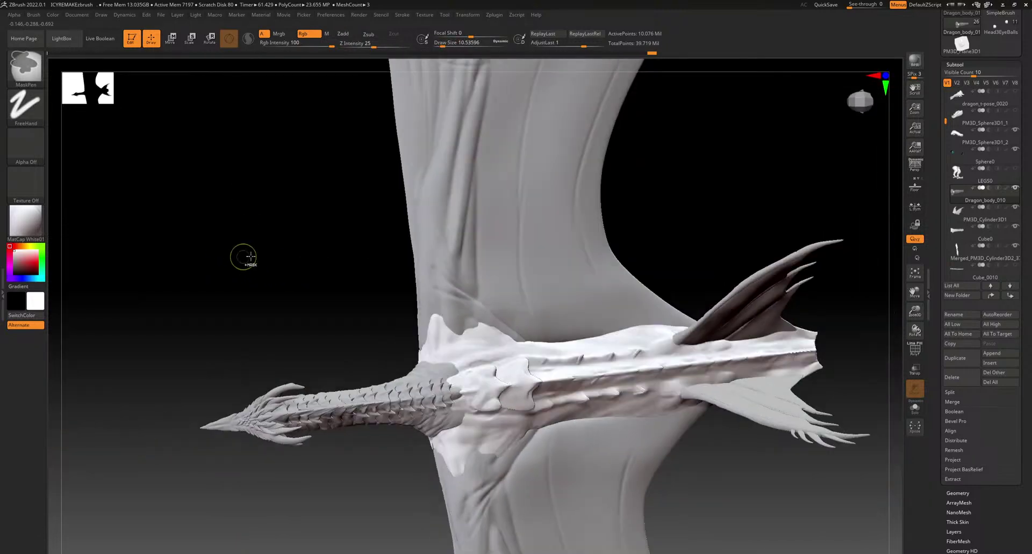
pyautogui.keyDown('ctrl'); pyautogui.moveTo(510, 425); pyautogui.dragTo(511, 478, button='right'); pyautogui.keyUp('ctrl')
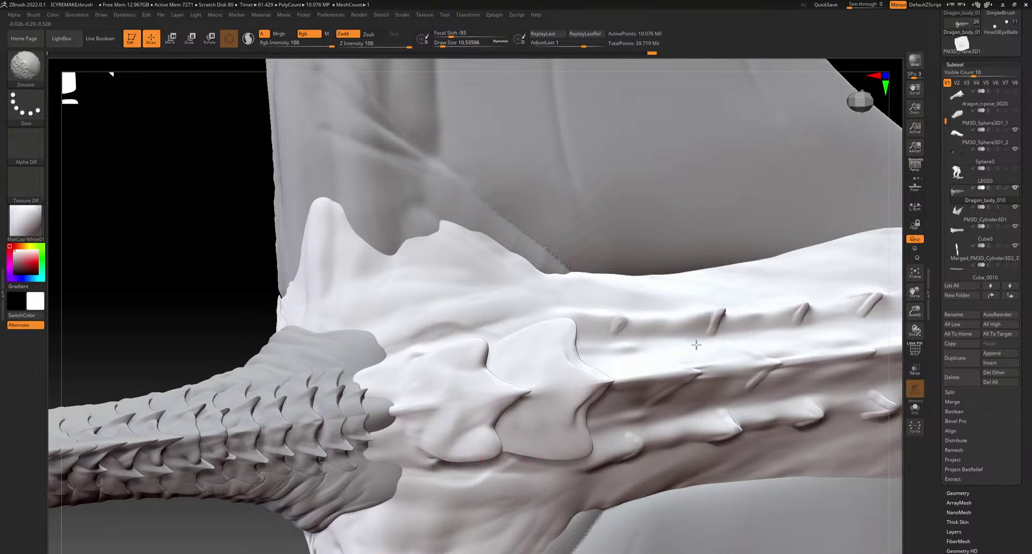
pyautogui.moveTo(584, 453); pyautogui.dragTo(575, 441)
pyautogui.moveTo(546, 451); pyautogui.dragTo(543, 443)
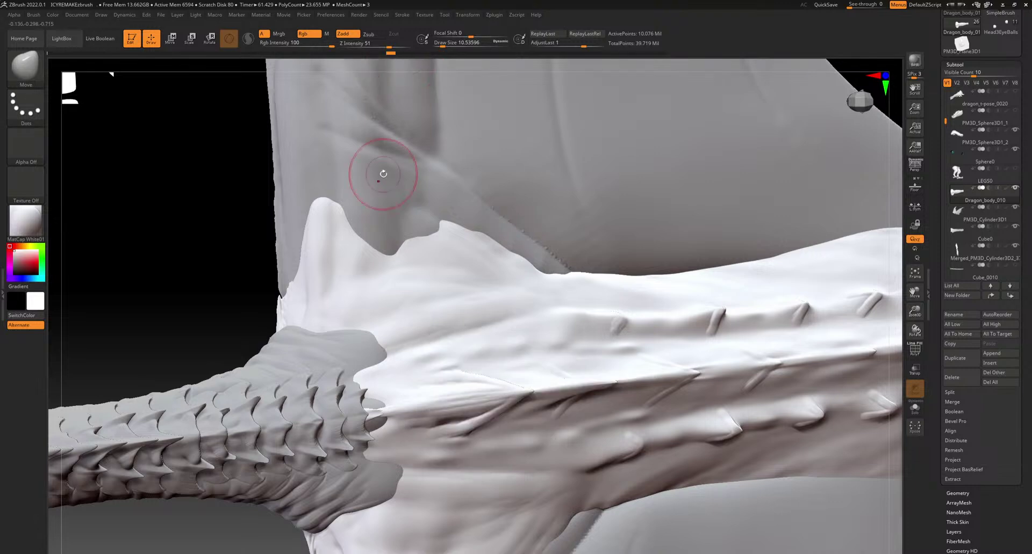
# Smooth the creases along the front part of the back ridge, just behind the neck plates
pyautogui.moveTo(430, 395)
pyautogui.keyDown('shift'); pyautogui.mouseDown()
pyautogui.moveTo(423, 427)
pyautogui.moveTo(492, 412)
pyautogui.moveTo(520, 392)
pyautogui.mouseUp(); pyautogui.keyUp('shift')
pyautogui.keyDown('shift'); pyautogui.click(423, 427); pyautogui.keyUp('shift')
pyautogui.click(452, 454)
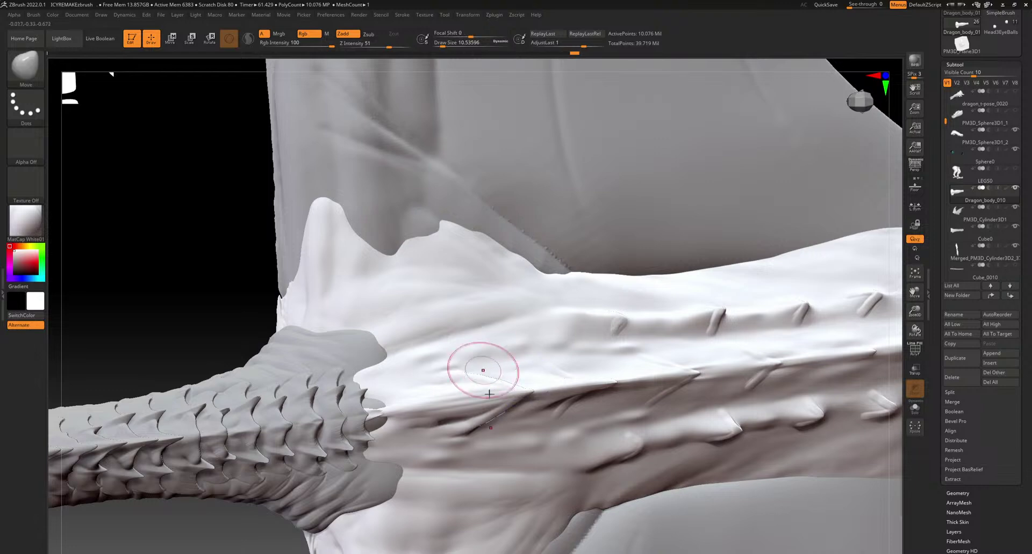
pyautogui.keyDown('shift'); pyautogui.moveTo(568, 417); pyautogui.dragTo(597, 390); pyautogui.keyUp('shift')
pyautogui.moveTo(481, 396)
pyautogui.keyDown('alt'); pyautogui.mouseDown(button='right')
pyautogui.moveTo(588, 292)
pyautogui.moveTo(532, 370)
pyautogui.mouseUp(button='right'); pyautogui.keyUp('alt')
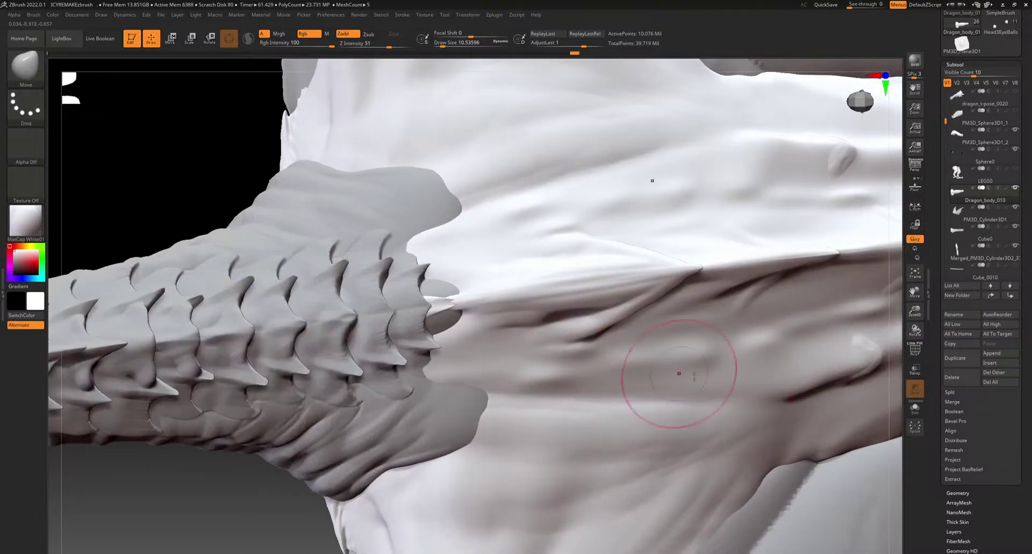
# Drop the body mesh to subdivision level 1 and smooth the flank along the row of side spikes
pyautogui.click(957, 493)
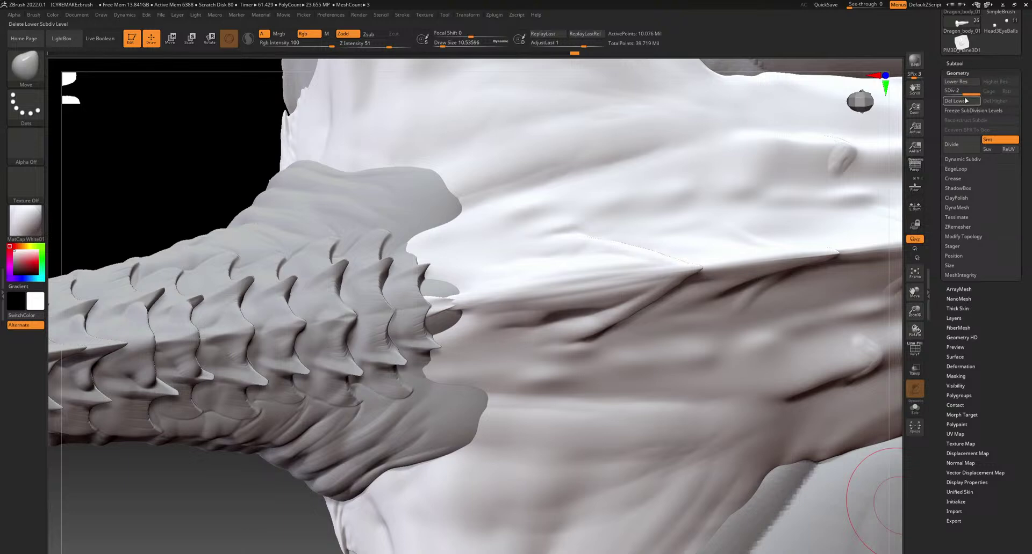
pyautogui.hotkey('shift', 'd')
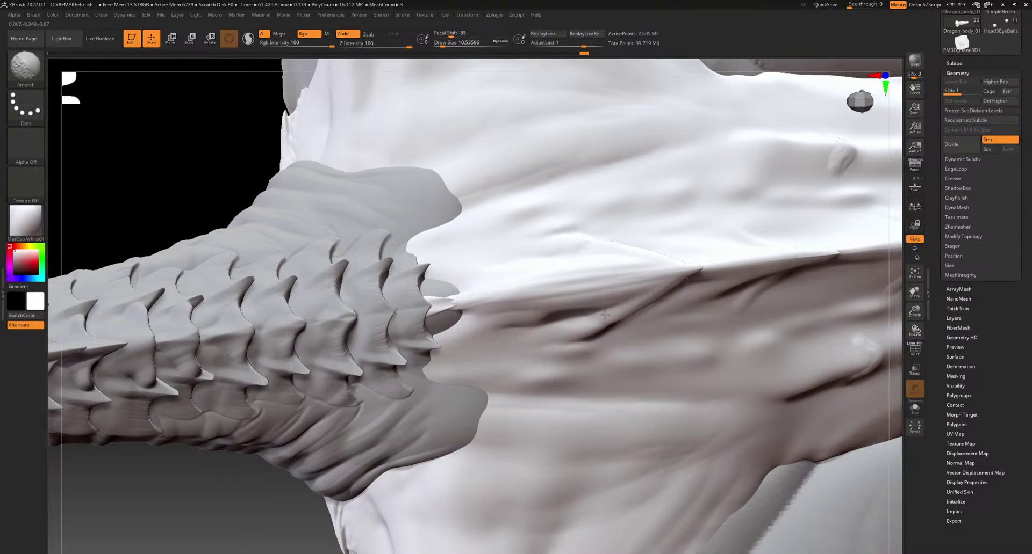
pyautogui.moveTo(628, 364)
pyautogui.keyDown('alt'); pyautogui.mouseDown(button='right')
pyautogui.moveTo(470, 419)
pyautogui.moveTo(546, 331)
pyautogui.mouseUp(button='right'); pyautogui.keyUp('alt')
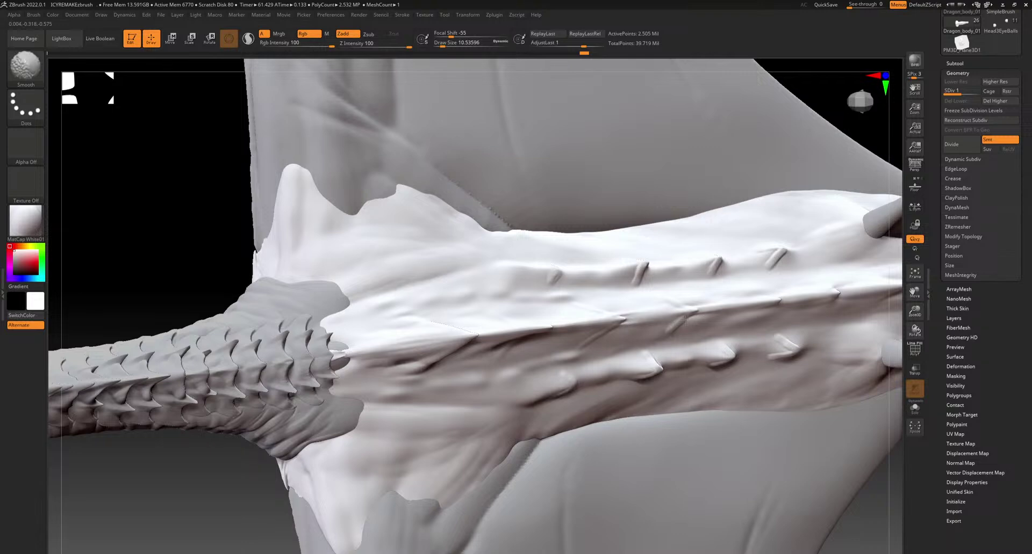
pyautogui.moveTo(494, 416); pyautogui.dragTo(477, 375, button='right')
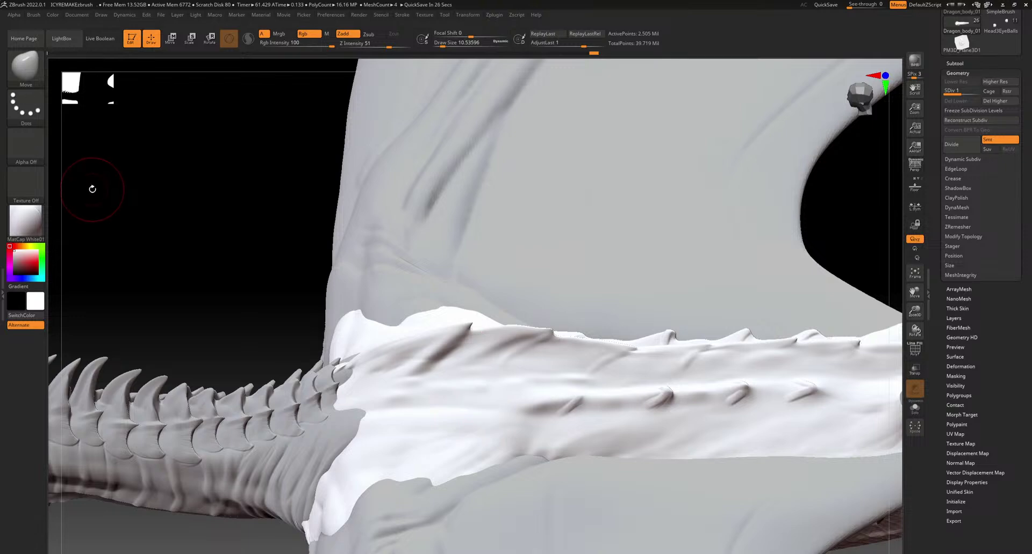
pyautogui.keyDown('alt'); pyautogui.moveTo(400, 385); pyautogui.dragTo(489, 316, button='right'); pyautogui.keyUp('alt')
pyautogui.keyDown('shift'); pyautogui.moveTo(646, 355); pyautogui.dragTo(725, 355); pyautogui.keyUp('shift')
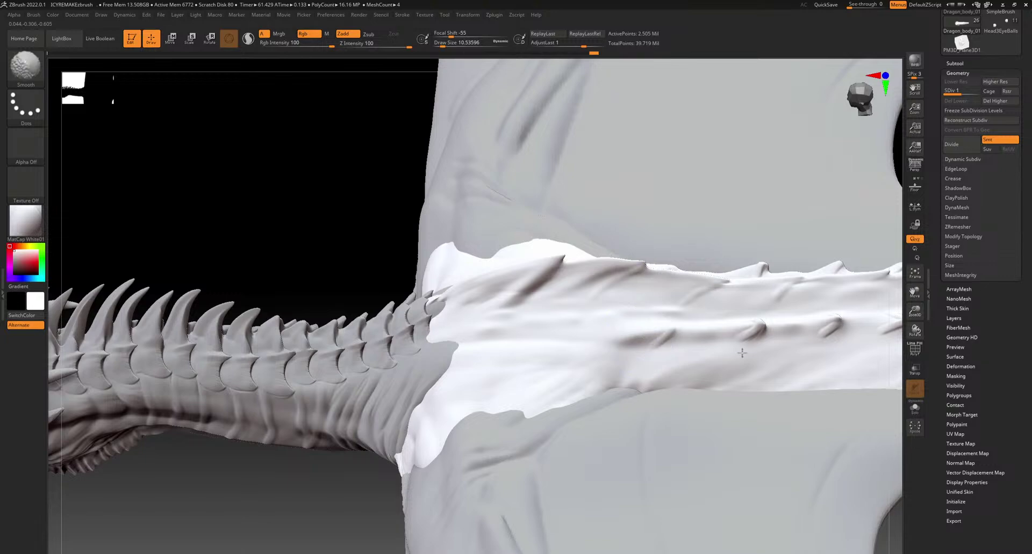
pyautogui.keyDown('alt'); pyautogui.moveTo(641, 328); pyautogui.dragTo(494, 334, button='right'); pyautogui.keyUp('alt')
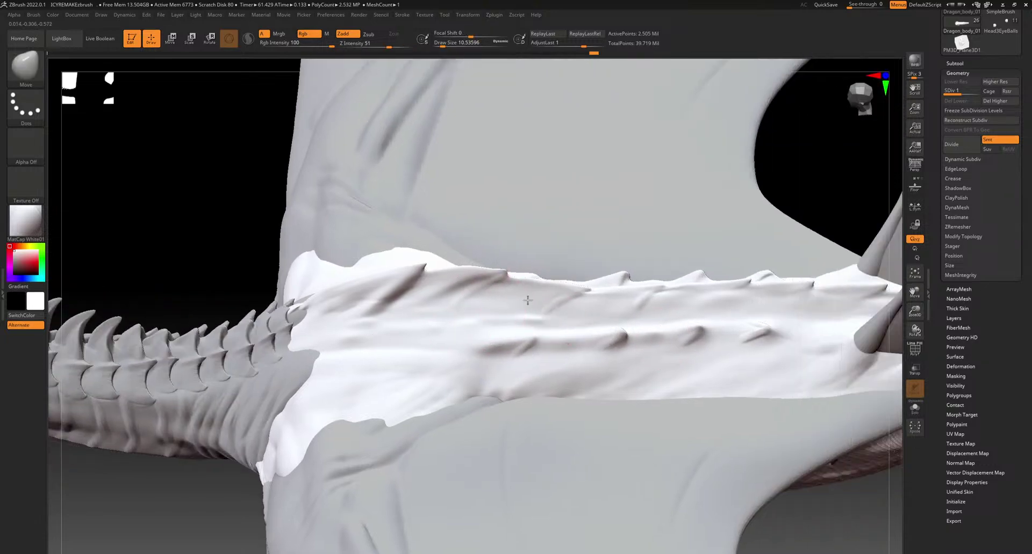
pyautogui.press('shift')
pyautogui.keyDown('shift'); pyautogui.moveTo(740, 350); pyautogui.dragTo(760, 328); pyautogui.keyUp('shift')
# Make the beak mesh PM3D_Cylinder3D1_1 the active subtool and try stretching its tip far forward with the Move brush at draw size 12.91
pyautogui.moveTo(504, 327)
pyautogui.keyDown('alt'); pyautogui.mouseDown(button='right')
pyautogui.moveTo(578, 309)
pyautogui.moveTo(670, 319)
pyautogui.moveTo(512, 390)
pyautogui.moveTo(519, 315)
pyautogui.mouseUp(button='right'); pyautogui.keyUp('alt')
pyautogui.keyDown('alt'); pyautogui.moveTo(162, 389); pyautogui.dragTo(727, 333, button='right'); pyautogui.keyUp('alt')
pyautogui.keyDown('alt'); pyautogui.moveTo(215, 430); pyautogui.dragTo(636, 361, button='right'); pyautogui.keyUp('alt')
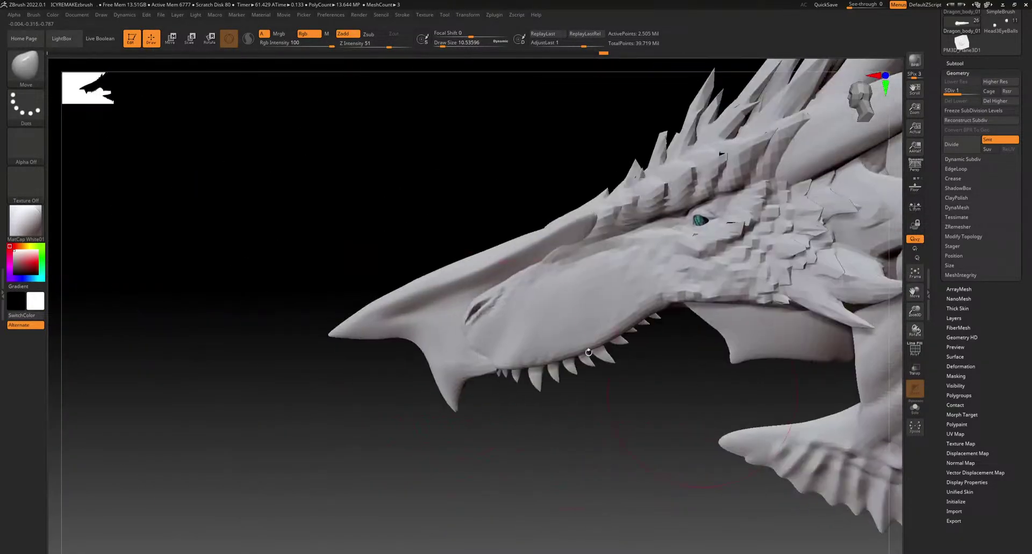
pyautogui.keyDown('alt'); pyautogui.click(436, 308); pyautogui.keyUp('alt')
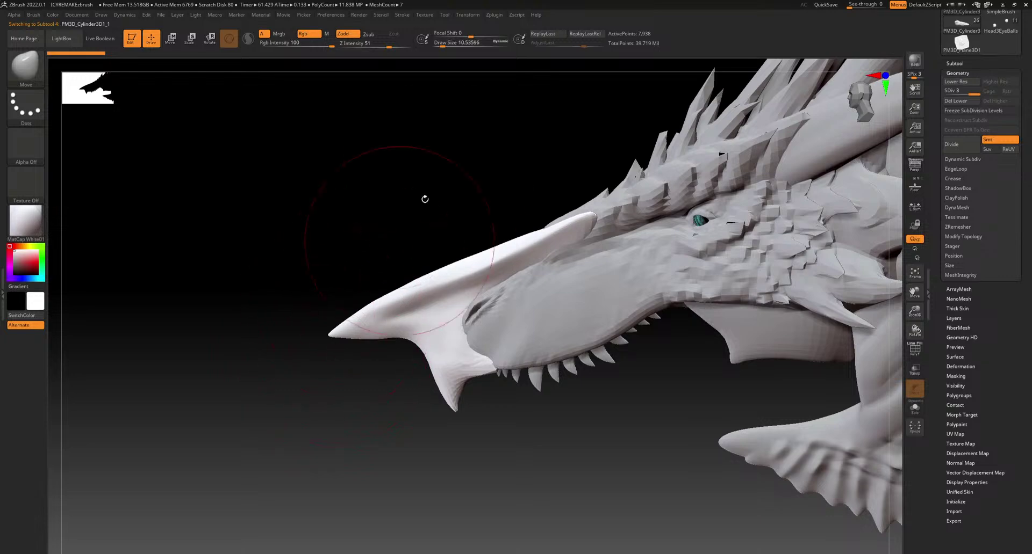
pyautogui.moveTo(442, 44); pyautogui.dragTo(444, 44)
pyautogui.keyDown('ctrl'); pyautogui.moveTo(418, 271); pyautogui.dragTo(444, 235, button='right'); pyautogui.keyUp('ctrl')
pyautogui.keyDown('alt'); pyautogui.moveTo(677, 267); pyautogui.dragTo(379, 279, button='right'); pyautogui.keyUp('alt')
pyautogui.moveTo(477, 325); pyautogui.dragTo(380, 360)
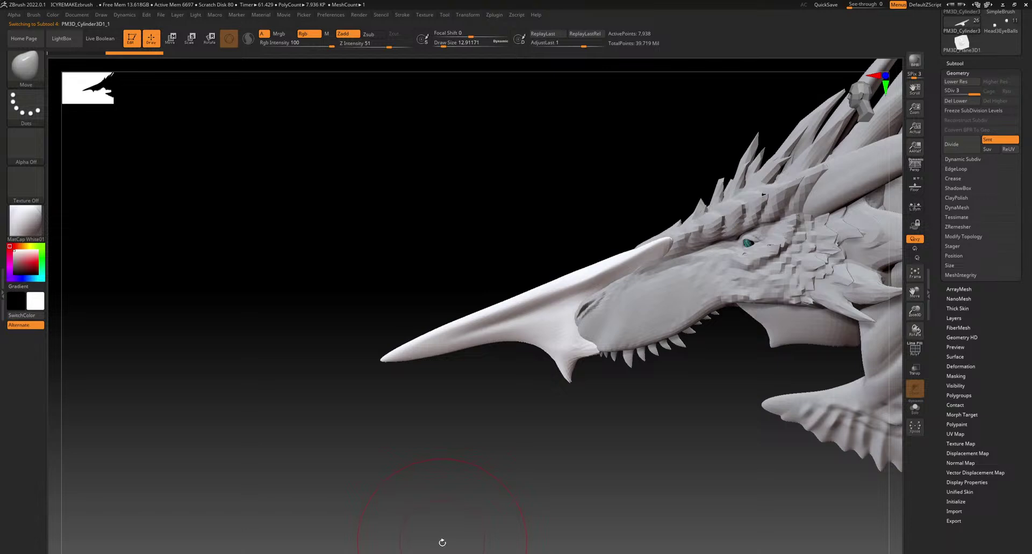
pyautogui.hotkey('ctrl', 'z')
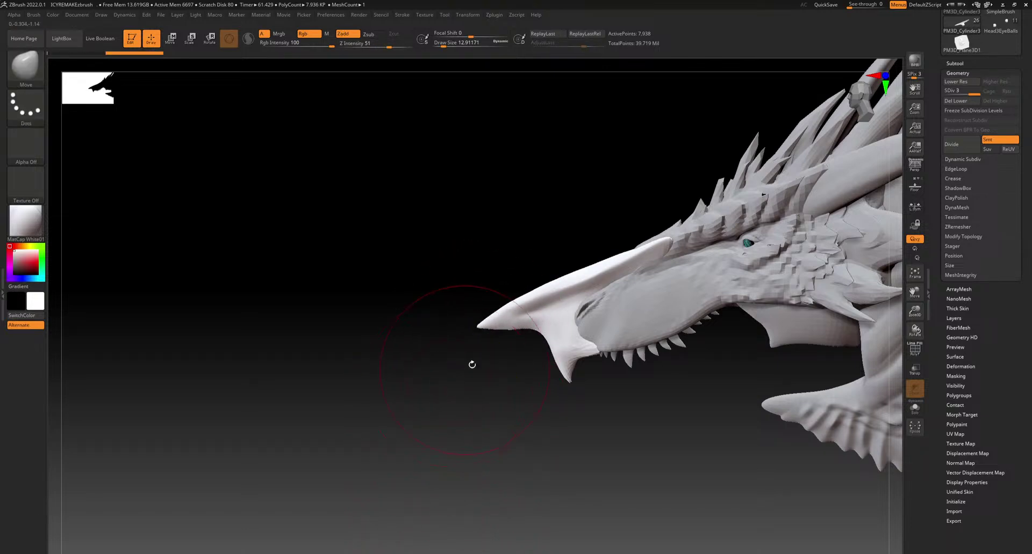
pyautogui.moveTo(493, 320); pyautogui.dragTo(346, 380)
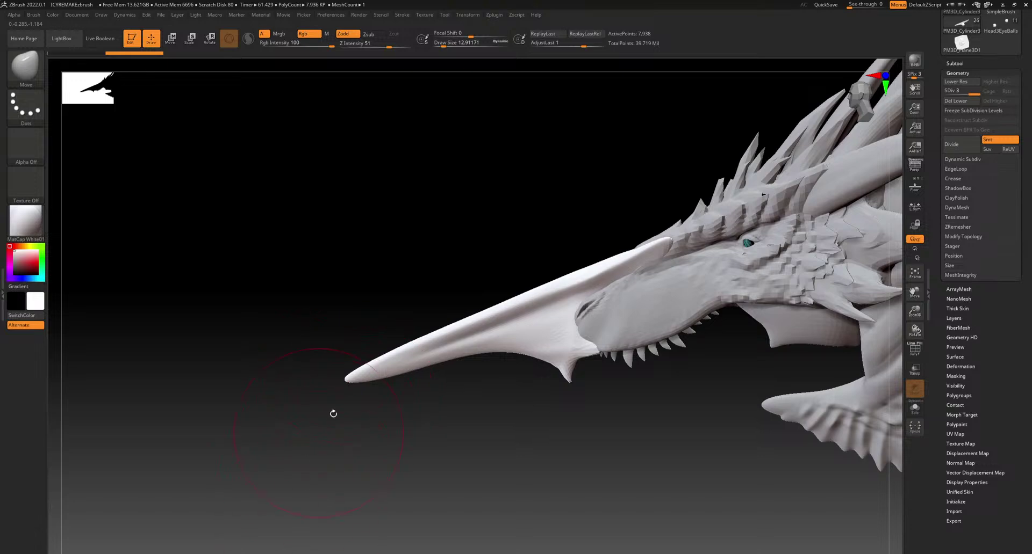
pyautogui.keyDown('ctrl'); pyautogui.moveTo(446, 327); pyautogui.dragTo(375, 247, button='right'); pyautogui.keyUp('ctrl')
# Show the dragon_t-pose_0020 and PM3D_Sphere3D1_1 subtools, and undo the beak stretch
pyautogui.click(959, 64)
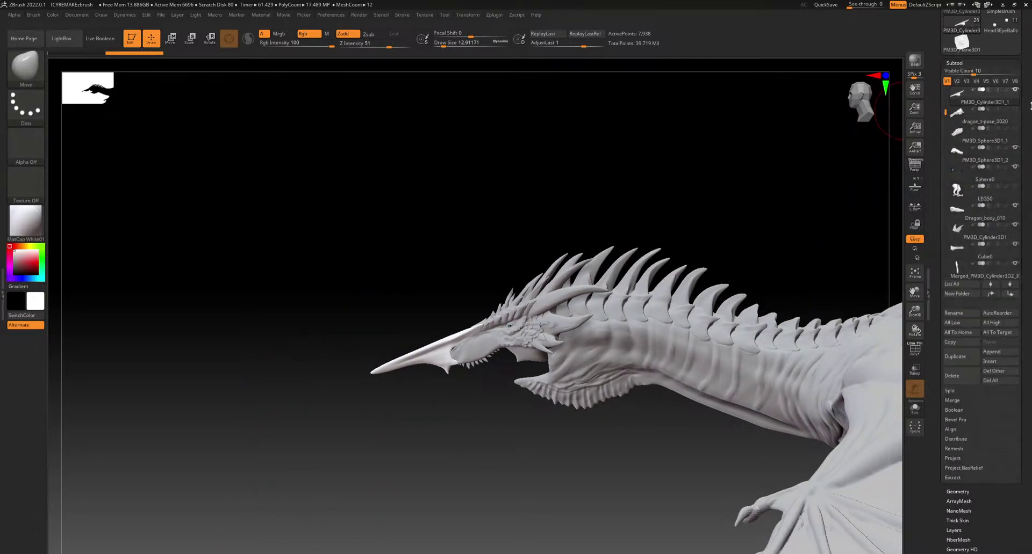
pyautogui.click(1015, 109)
pyautogui.click(1015, 128)
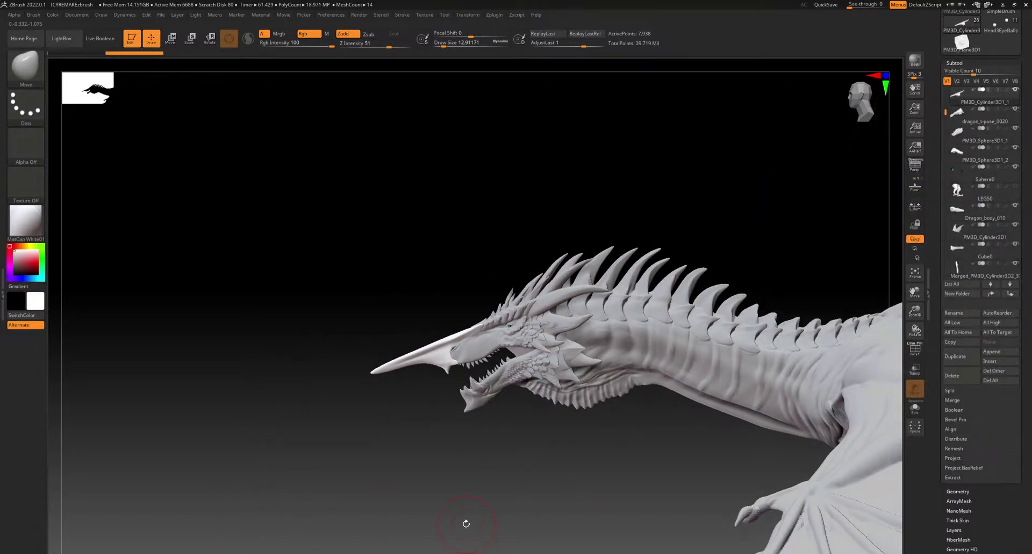
pyautogui.moveTo(443, 433); pyautogui.dragTo(463, 398)
pyautogui.hotkey('ctrl', 'z')
pyautogui.moveTo(423, 426); pyautogui.dragTo(494, 333)
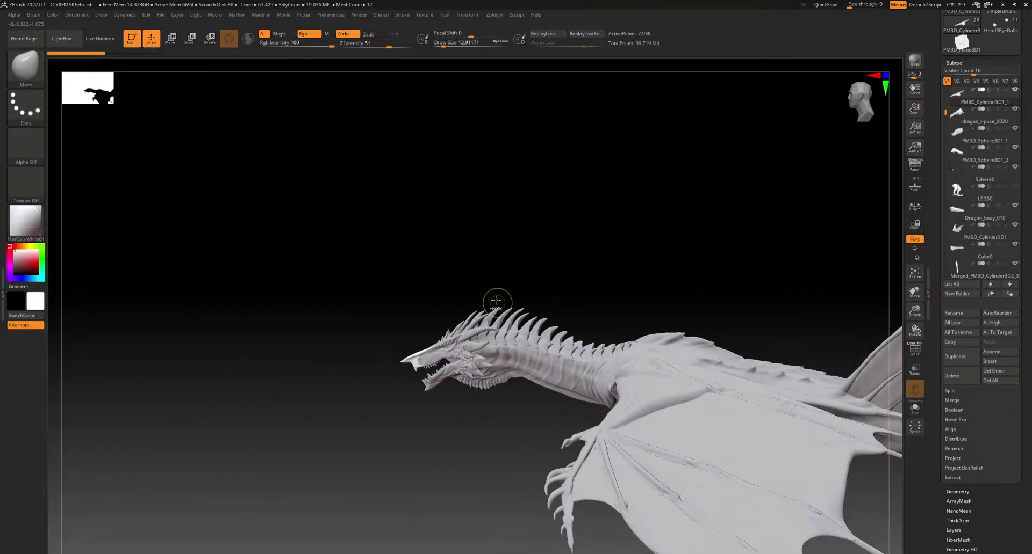
# Make the side horn mesh PM3D_Sphere3D1 the active subtool, and try lengthening the horn backward and bowing it outward with the Move brush
pyautogui.keyDown('ctrl'); pyautogui.moveTo(494, 333); pyautogui.dragTo(483, 392, button='right'); pyautogui.keyUp('ctrl')
pyautogui.keyDown('alt'); pyautogui.click(564, 307); pyautogui.keyUp('alt')
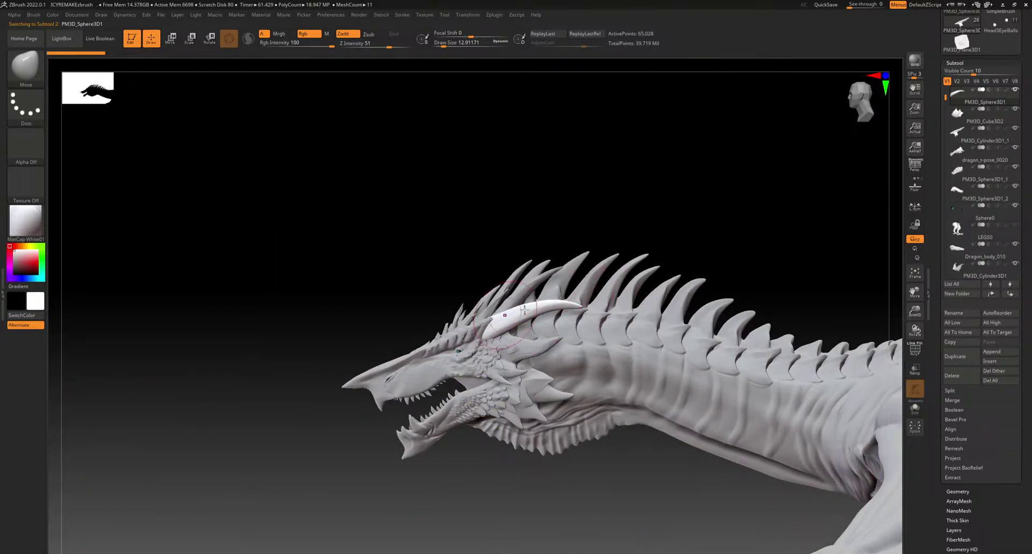
pyautogui.moveTo(583, 307); pyautogui.dragTo(682, 304)
pyautogui.moveTo(658, 223)
pyautogui.mouseDown()
pyautogui.moveTo(568, 420)
pyautogui.moveTo(572, 407)
pyautogui.mouseUp()
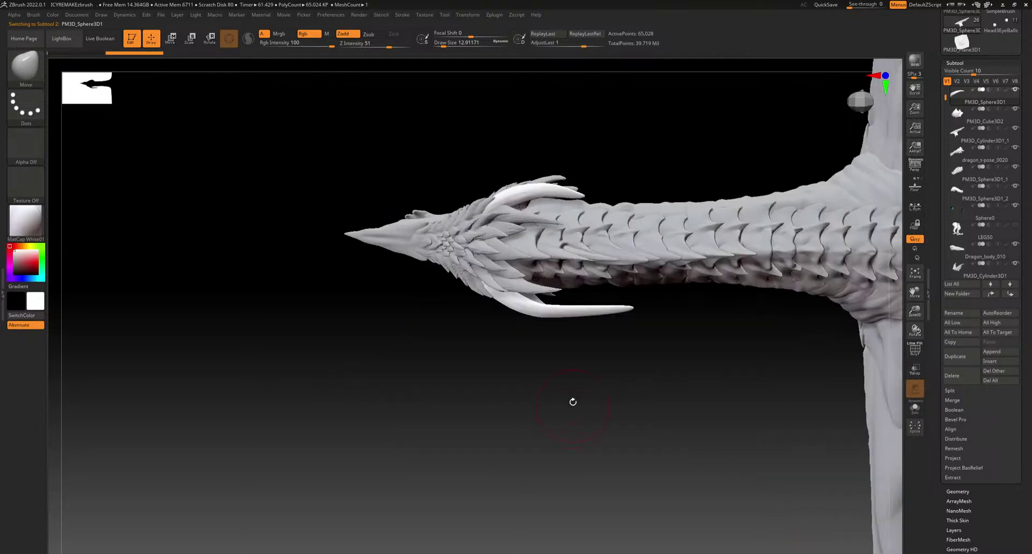
pyautogui.moveTo(569, 312); pyautogui.dragTo(594, 319)
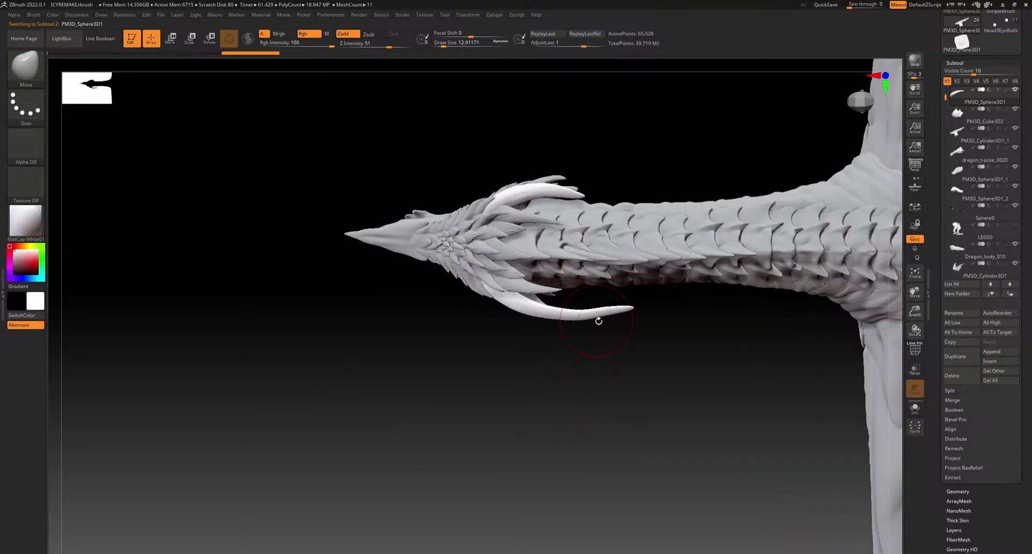
# Undo the horn's lengthening and bending, and redo those edits to compare the two shapes
pyautogui.hotkey('ctrl', 'z')
pyautogui.hotkey('ctrl', 'z')
pyautogui.hotkey('ctrl', 'z')
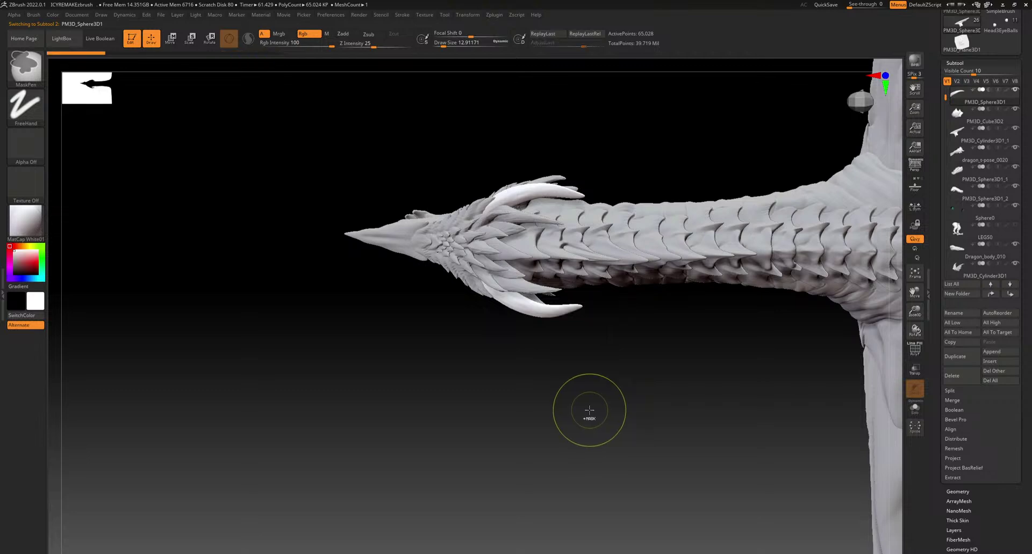
pyautogui.moveTo(591, 412); pyautogui.dragTo(592, 323)
pyautogui.hotkey('ctrl', 'shift', 'z')
pyautogui.hotkey('ctrl', 'shift', 'z')
pyautogui.hotkey('ctrl', 'shift', 'z')
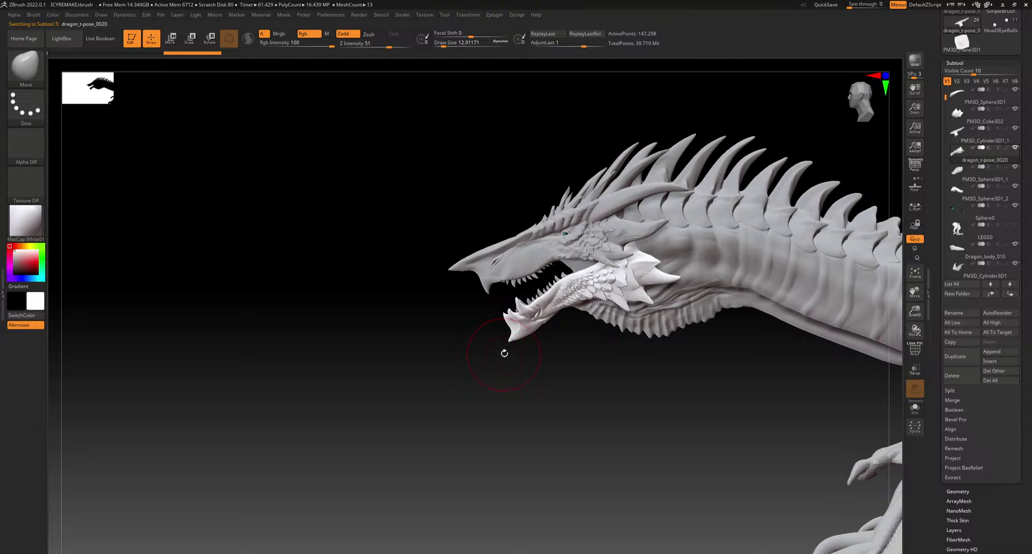
# Try stretching the chin of the lower jaw dragon_t-pose_0020 forward and down into a long spike, and undo the stroke
pyautogui.keyDown('ctrl'); pyautogui.moveTo(503, 355); pyautogui.dragTo(493, 398, button='right'); pyautogui.keyUp('ctrl')
pyautogui.moveTo(460, 385); pyautogui.dragTo(391, 437)
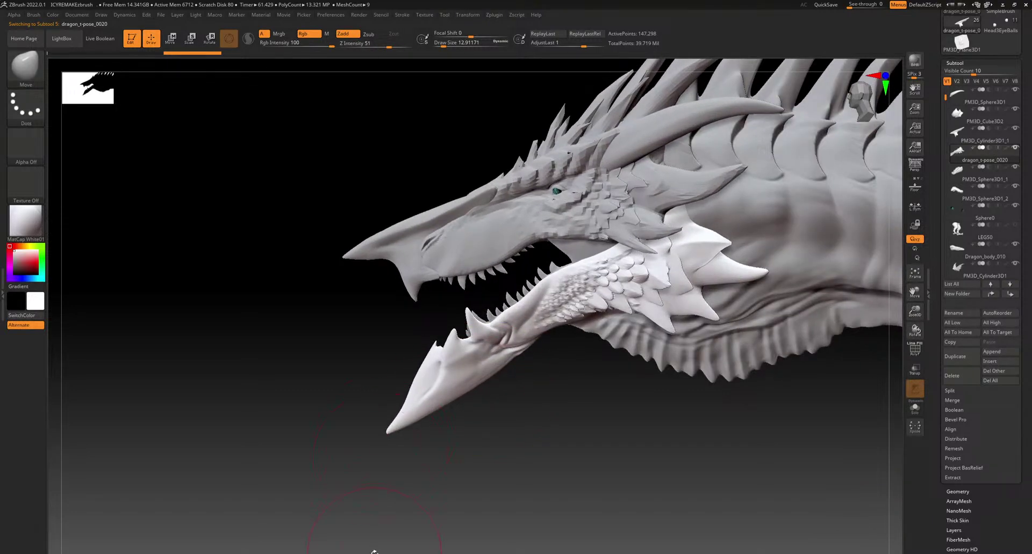
pyautogui.moveTo(500, 453)
pyautogui.keyDown('ctrl'); pyautogui.mouseDown(button='right')
pyautogui.moveTo(506, 388)
pyautogui.moveTo(571, 366)
pyautogui.moveTo(444, 447)
pyautogui.moveTo(437, 488)
pyautogui.mouseUp(button='right'); pyautogui.keyUp('ctrl')
pyautogui.hotkey('ctrl', 'z')
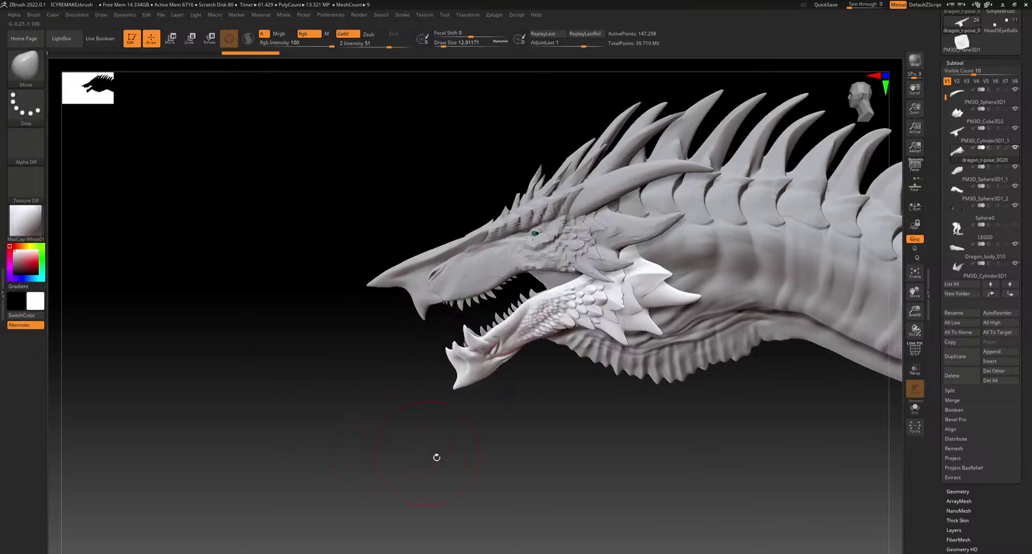
# Try pulling the lower jaw's chin tip forward and down with the Move brush at a draw size of 7.4673, and undo it
pyautogui.moveTo(449, 44); pyautogui.dragTo(441, 45)
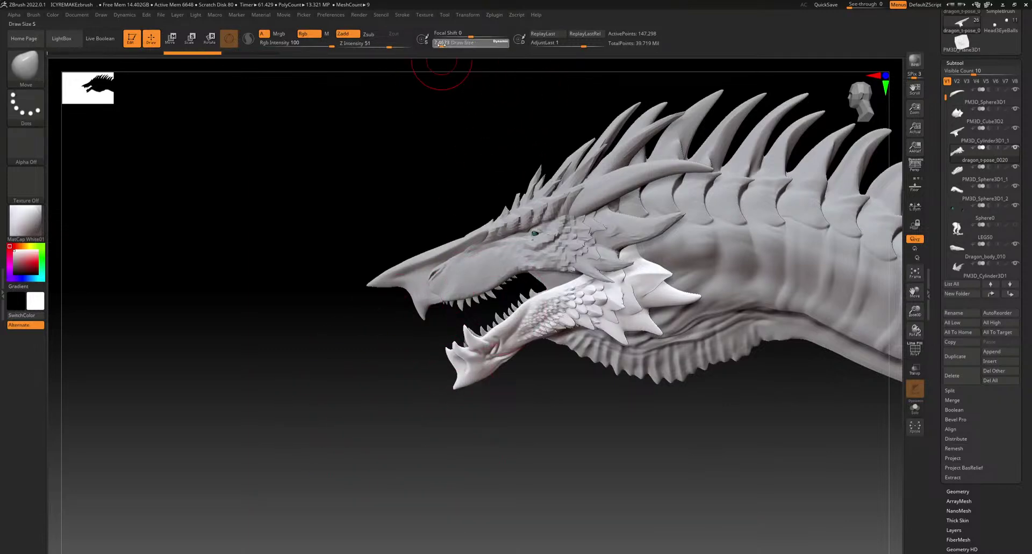
pyautogui.moveTo(452, 388); pyautogui.dragTo(435, 400)
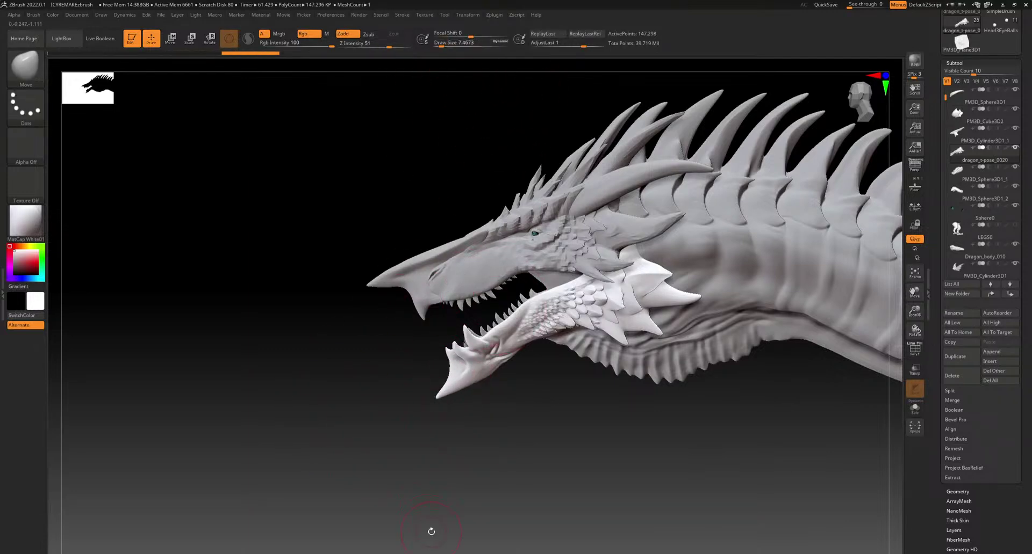
pyautogui.moveTo(594, 403); pyautogui.dragTo(638, 276)
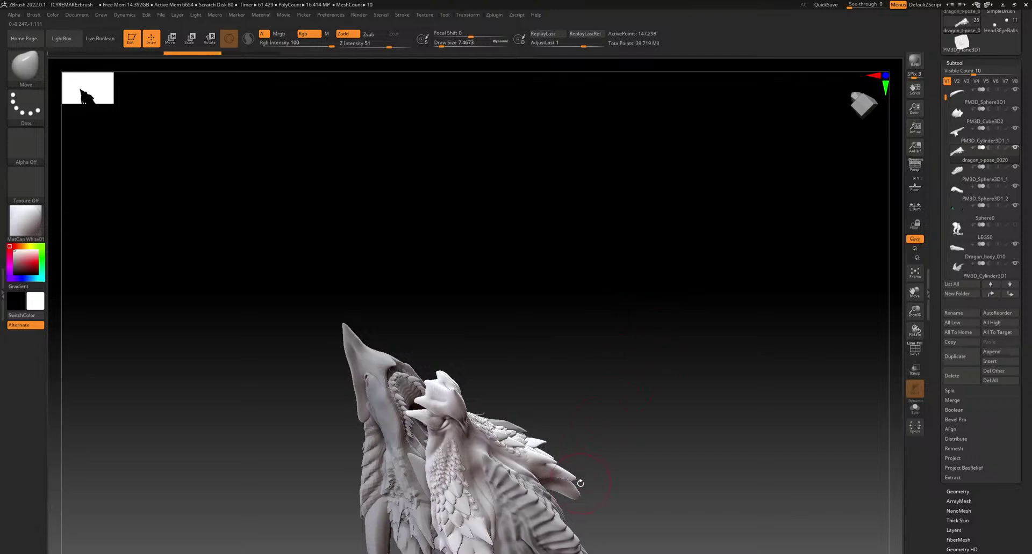
pyautogui.moveTo(589, 496); pyautogui.dragTo(595, 491)
pyautogui.hotkey('ctrl', 'z')
# Try pushing the front of the lower jaw forward past its original position with the Move brush at a draw size of 53.79429
pyautogui.moveTo(668, 280); pyautogui.dragTo(588, 429)
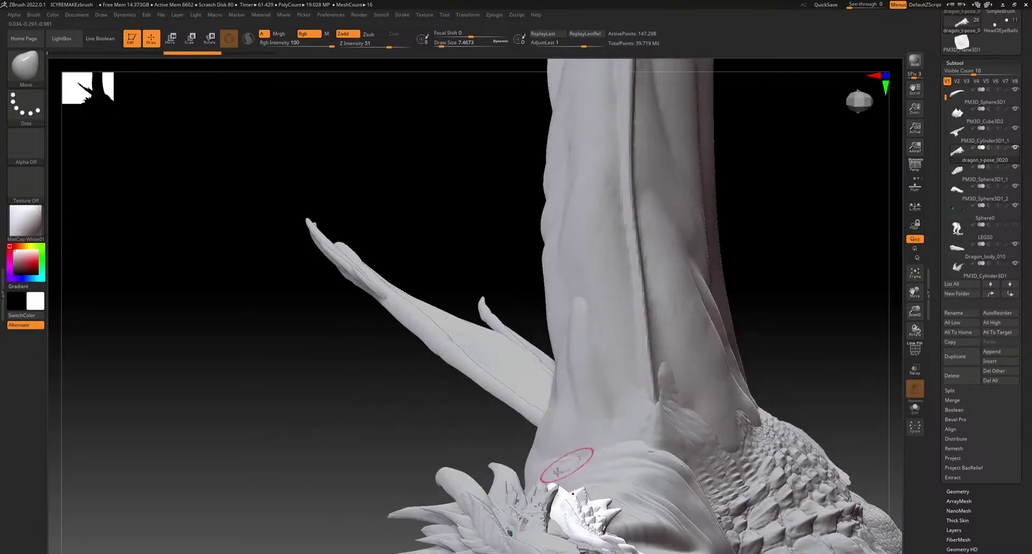
pyautogui.moveTo(462, 511); pyautogui.dragTo(542, 375)
pyautogui.moveTo(442, 45); pyautogui.dragTo(452, 45)
pyautogui.moveTo(513, 322); pyautogui.dragTo(499, 325)
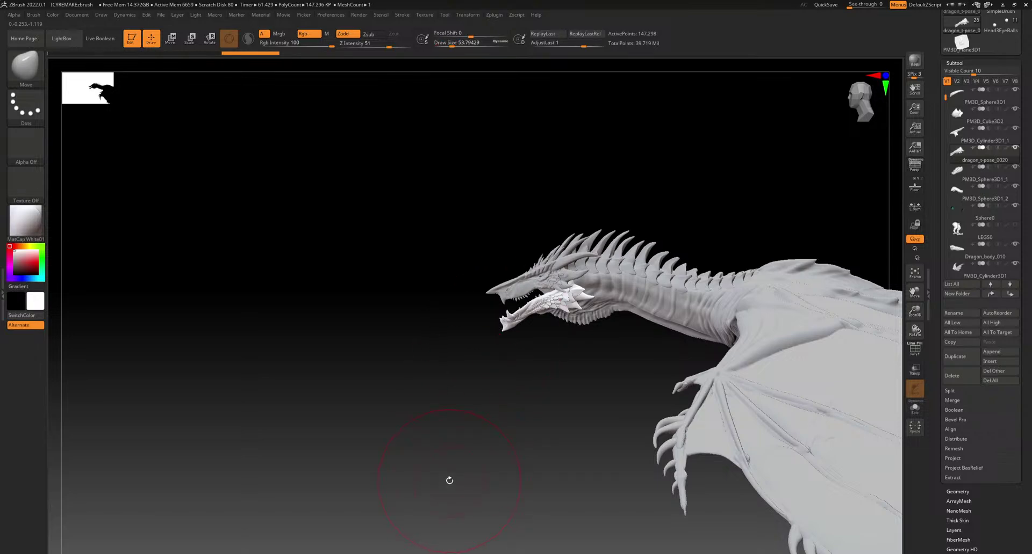
pyautogui.keyDown('alt'); pyautogui.moveTo(417, 244); pyautogui.dragTo(453, 454); pyautogui.keyUp('alt')
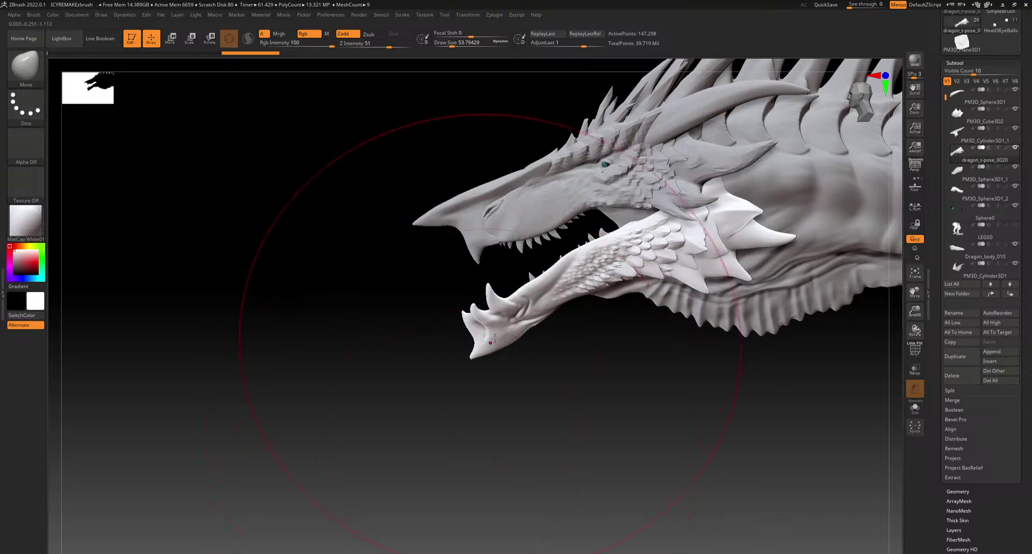
pyautogui.moveTo(426, 299)
pyautogui.mouseDown()
pyautogui.moveTo(639, 328)
pyautogui.moveTo(499, 344)
pyautogui.moveTo(444, 446)
pyautogui.mouseUp()
pyautogui.keyDown('ctrl'); pyautogui.moveTo(498, 415); pyautogui.dragTo(554, 269, button='right'); pyautogui.keyUp('ctrl')
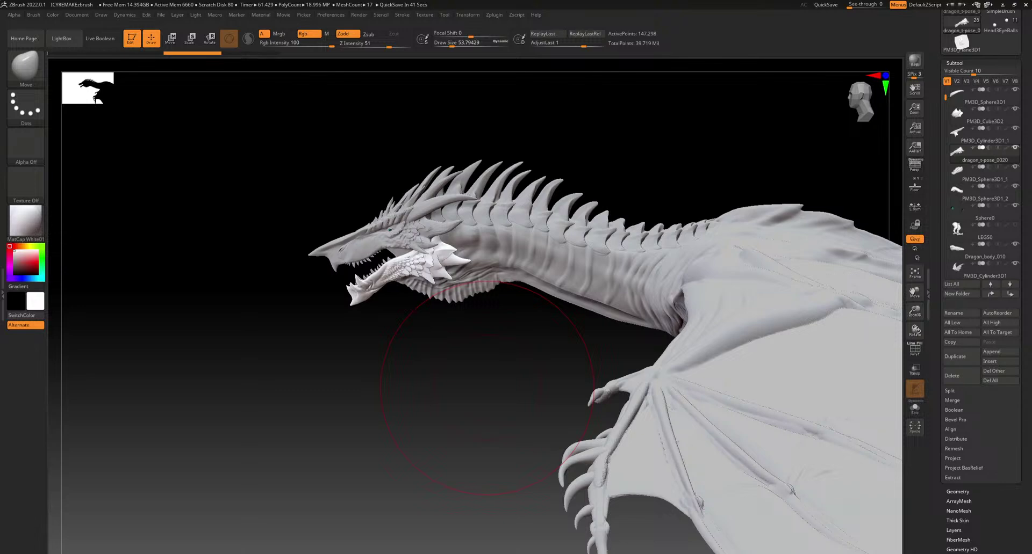
# Make Dragon_body_010 active and move its front edge back from the neck base at a draw size of 23.30558
pyautogui.keyDown('alt'); pyautogui.moveTo(656, 347); pyautogui.dragTo(543, 234); pyautogui.keyUp('alt')
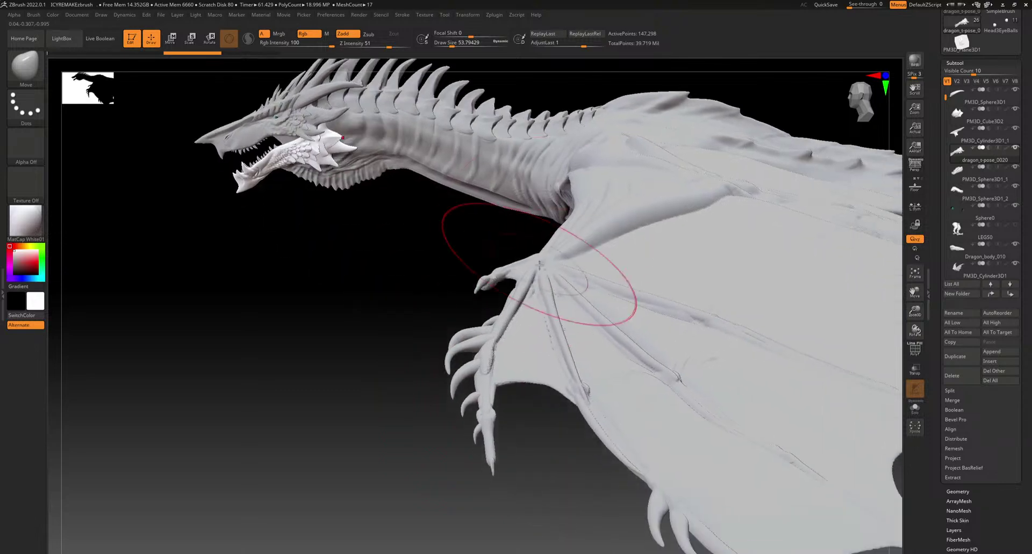
pyautogui.keyDown('alt'); pyautogui.moveTo(627, 169); pyautogui.dragTo(565, 390, button='right'); pyautogui.keyUp('alt')
pyautogui.keyDown('alt'); pyautogui.click(568, 346); pyautogui.keyUp('alt')
pyautogui.keyDown('ctrl'); pyautogui.moveTo(550, 263); pyautogui.dragTo(558, 390, button='right'); pyautogui.keyUp('ctrl')
pyautogui.keyDown('alt'); pyautogui.moveTo(708, 422); pyautogui.dragTo(357, 450, button='right'); pyautogui.keyUp('alt')
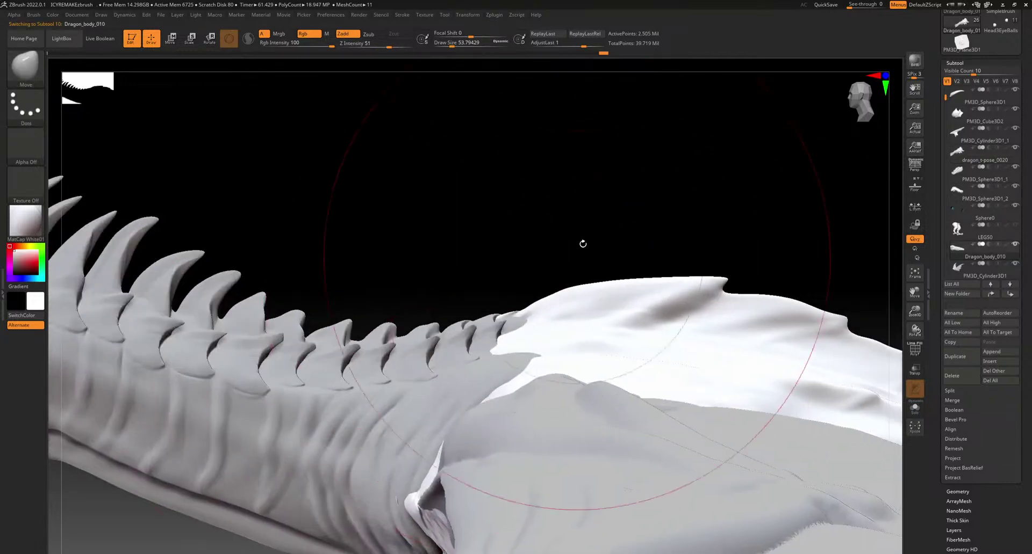
pyautogui.moveTo(451, 46); pyautogui.dragTo(445, 46)
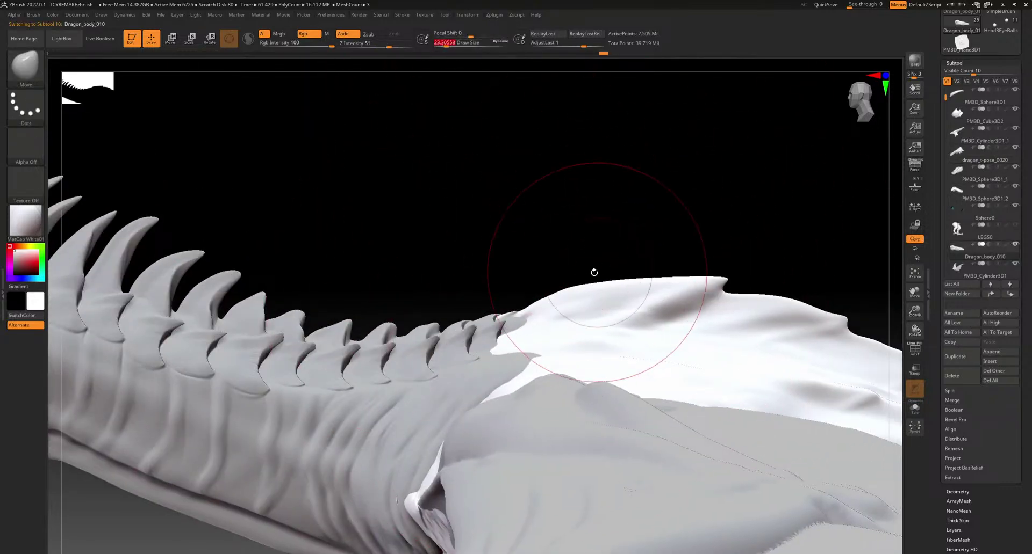
pyautogui.moveTo(540, 323); pyautogui.dragTo(577, 367)
pyautogui.hotkey('ctrl', 'z')
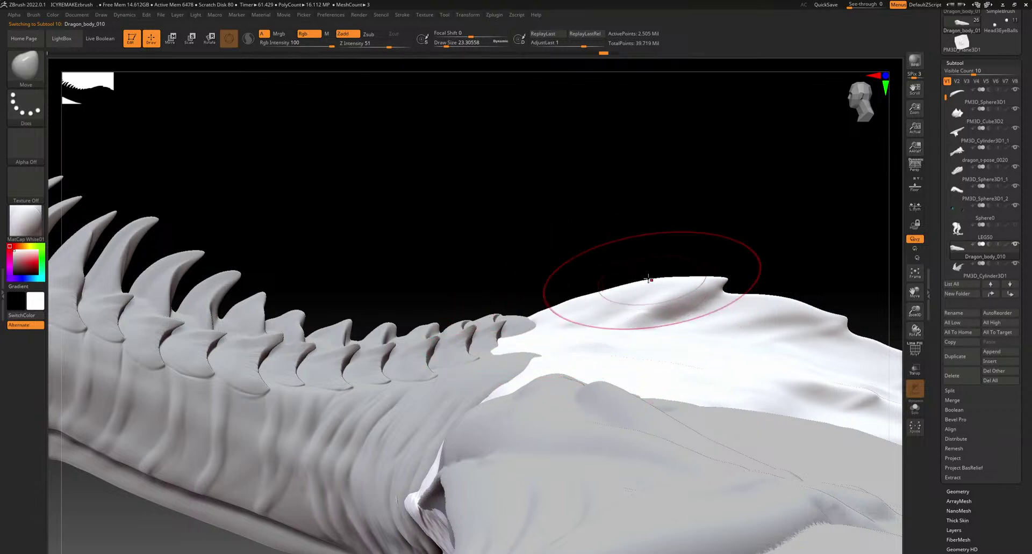
# Make the neck mesh Cube0 active, load the dragon scales brush and choose its Dragonscale10 shape
pyautogui.moveTo(618, 204); pyautogui.dragTo(597, 279)
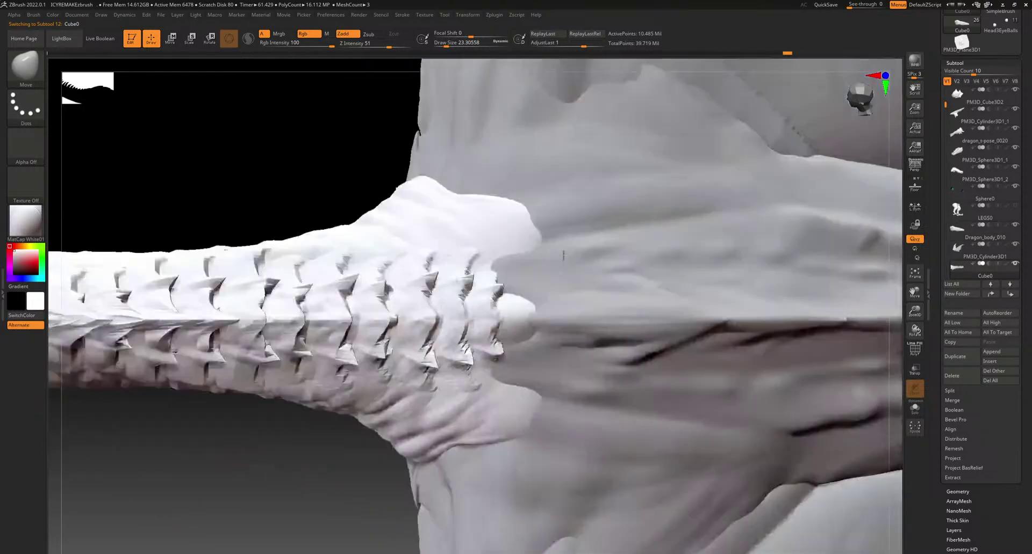
pyautogui.keyDown('ctrl'); pyautogui.moveTo(510, 318); pyautogui.dragTo(504, 382, button='right'); pyautogui.keyUp('ctrl')
pyautogui.press('b')
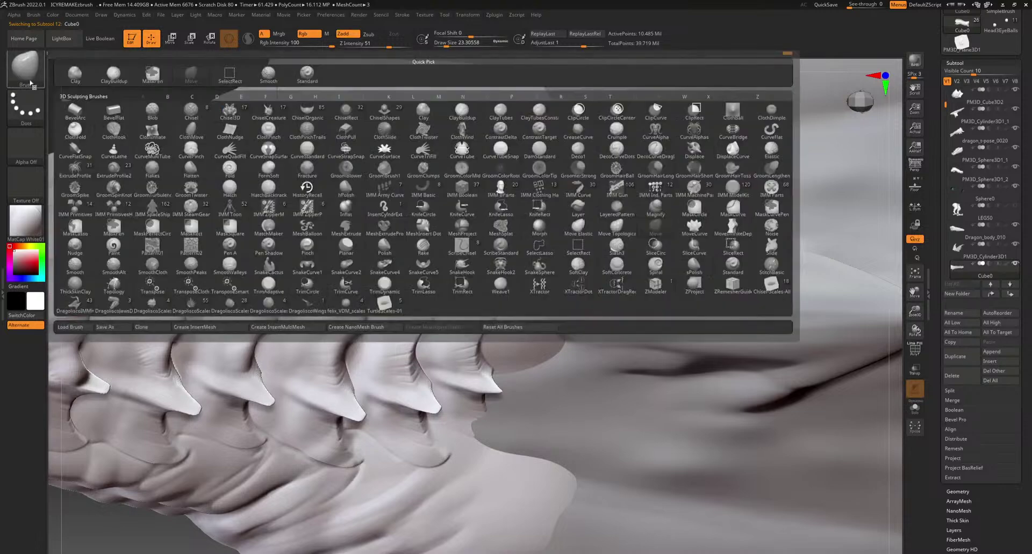
pyautogui.click(192, 311)
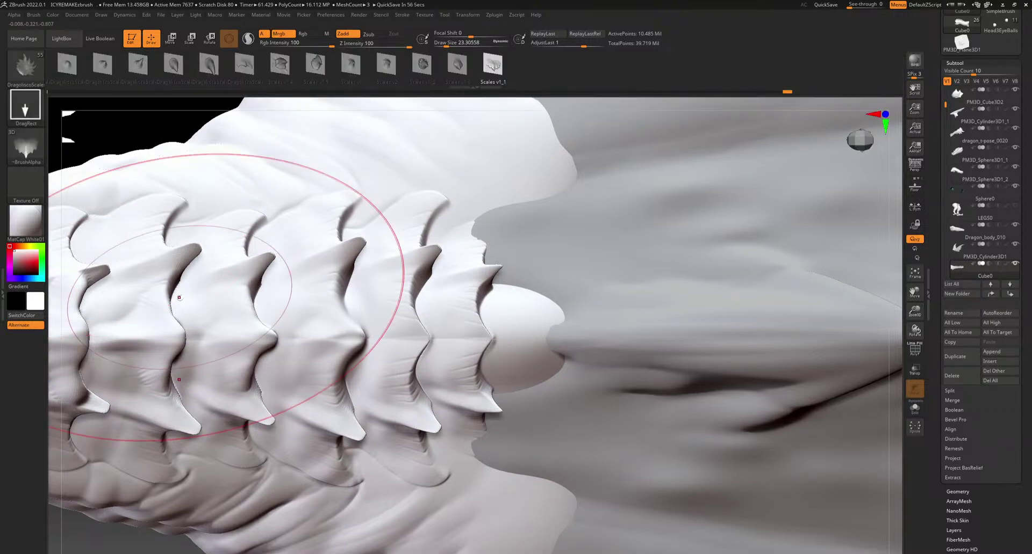
pyautogui.moveTo(255, 65); pyautogui.dragTo(348, 66)
pyautogui.moveTo(125, 66); pyautogui.dragTo(277, 65)
pyautogui.moveTo(66, 66); pyautogui.dragTo(227, 66)
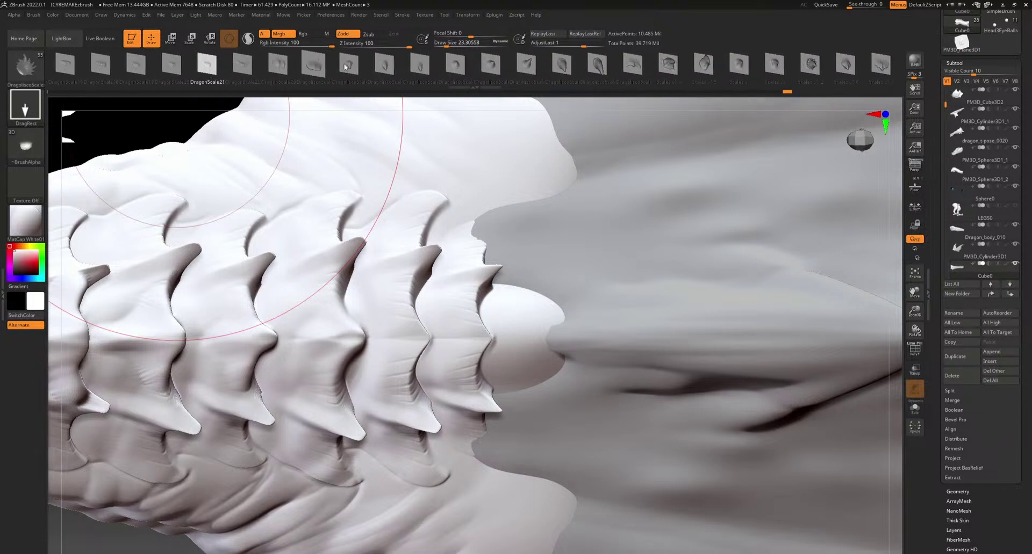
pyautogui.moveTo(86, 65)
pyautogui.mouseDown()
pyautogui.moveTo(258, 66)
pyautogui.moveTo(235, 66)
pyautogui.mouseUp()
pyautogui.moveTo(85, 65); pyautogui.dragTo(189, 65)
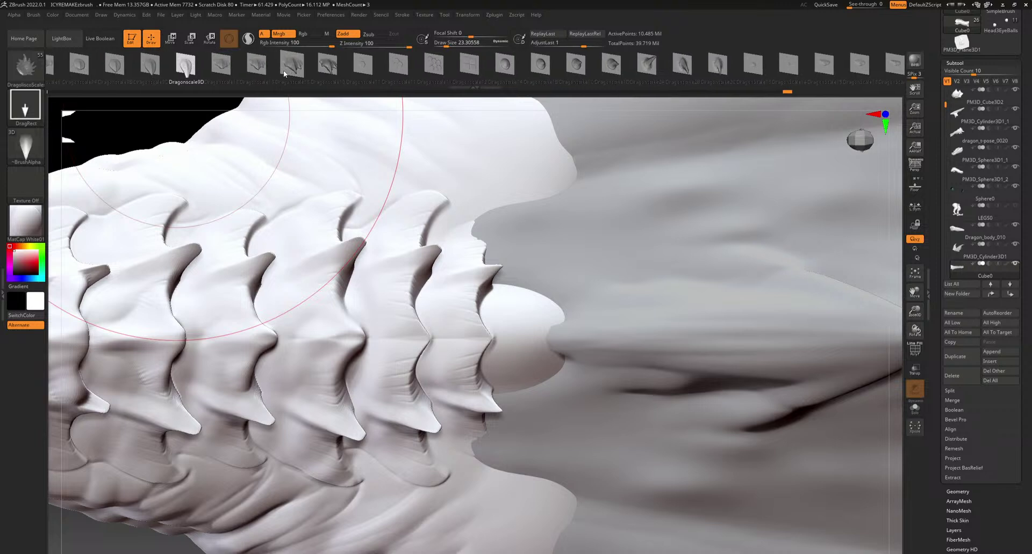
pyautogui.click(329, 64)
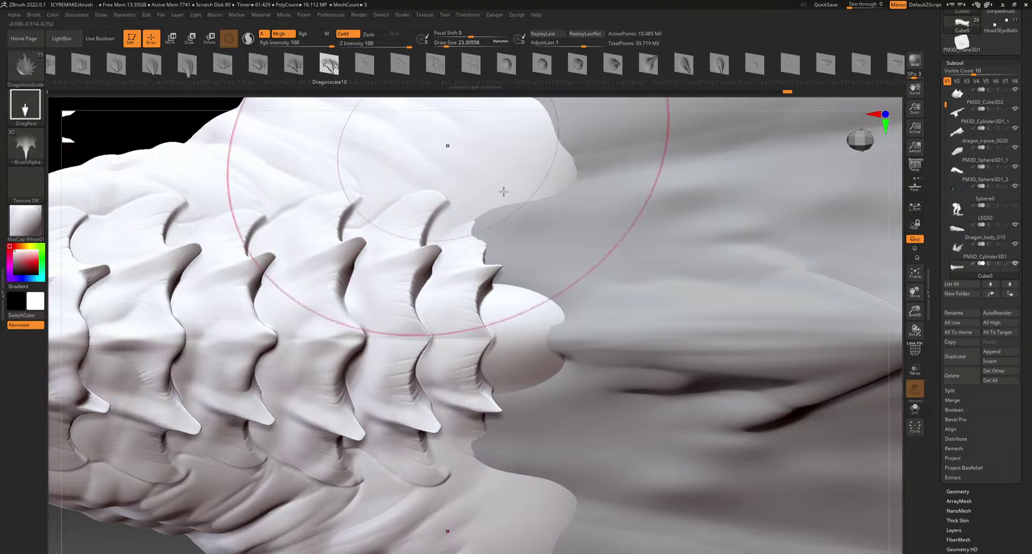
# Try stamping Dragonscale10 over the neck's rear tip at Z Intensity 100 and 65, and undo the stamps
pyautogui.moveTo(518, 356); pyautogui.dragTo(429, 336)
pyautogui.keyDown('ctrl'); pyautogui.moveTo(760, 472); pyautogui.dragTo(659, 384, button='right'); pyautogui.keyUp('ctrl')
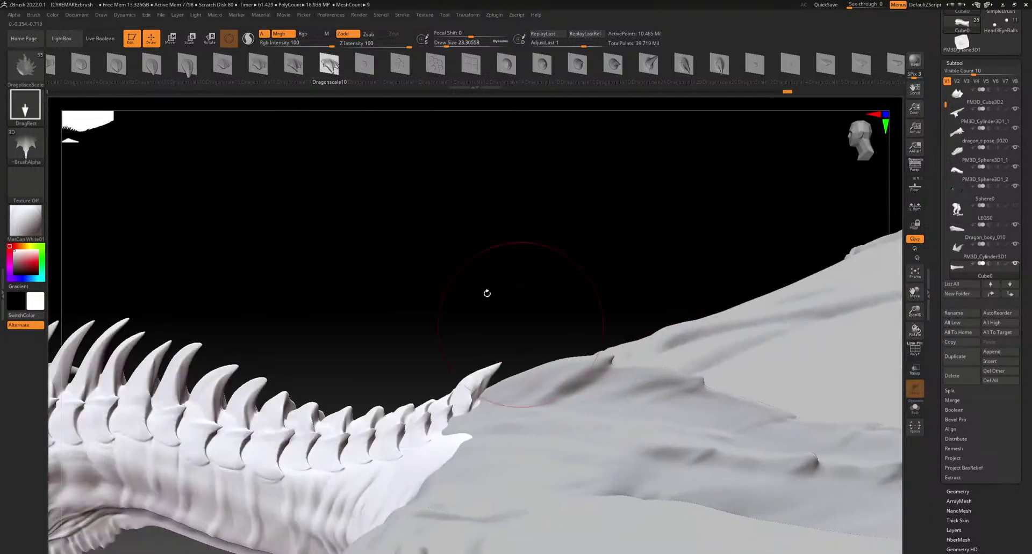
pyautogui.keyDown('ctrl'); pyautogui.moveTo(525, 329); pyautogui.dragTo(481, 58, button='right'); pyautogui.keyUp('ctrl')
pyautogui.click(396, 44)
pyautogui.moveTo(426, 161)
pyautogui.mouseDown(button='right')
pyautogui.moveTo(447, 260)
pyautogui.moveTo(418, 397)
pyautogui.mouseUp(button='right')
pyautogui.hotkey('ctrl', 'z')
pyautogui.moveTo(432, 369)
pyautogui.mouseDown()
pyautogui.moveTo(365, 365)
pyautogui.moveTo(370, 397)
pyautogui.mouseUp()
pyautogui.hotkey('ctrl', 'z')
pyautogui.moveTo(426, 369); pyautogui.dragTo(365, 366)
pyautogui.moveTo(482, 424)
pyautogui.mouseDown(button='right')
pyautogui.moveTo(523, 397)
pyautogui.moveTo(489, 456)
pyautogui.moveTo(490, 445)
pyautogui.mouseUp(button='right')
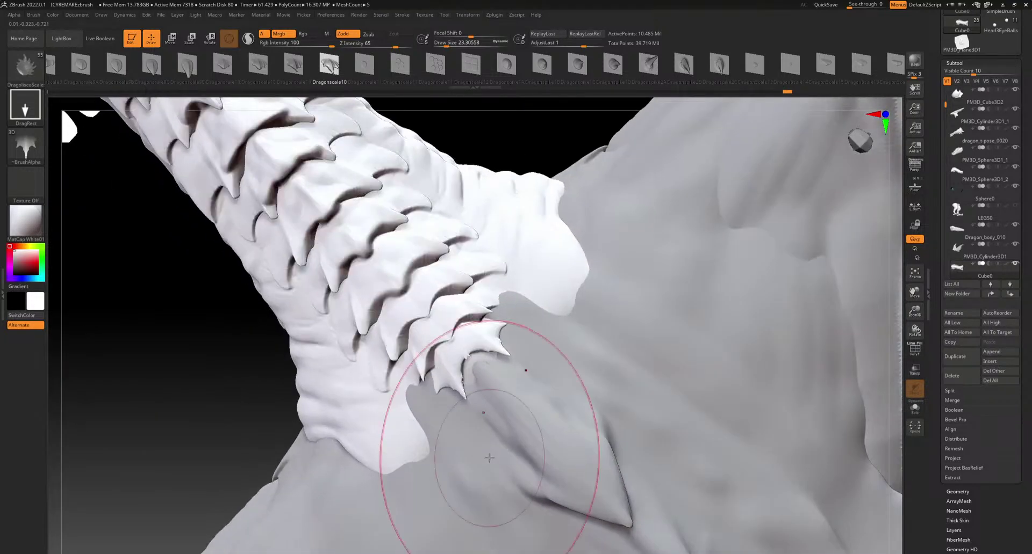
pyautogui.hotkey('ctrl', 'z')
# Stamp an alternative dragon scale shape over the rear tip of the neck spine at Z Intensity 100
pyautogui.click(267, 72)
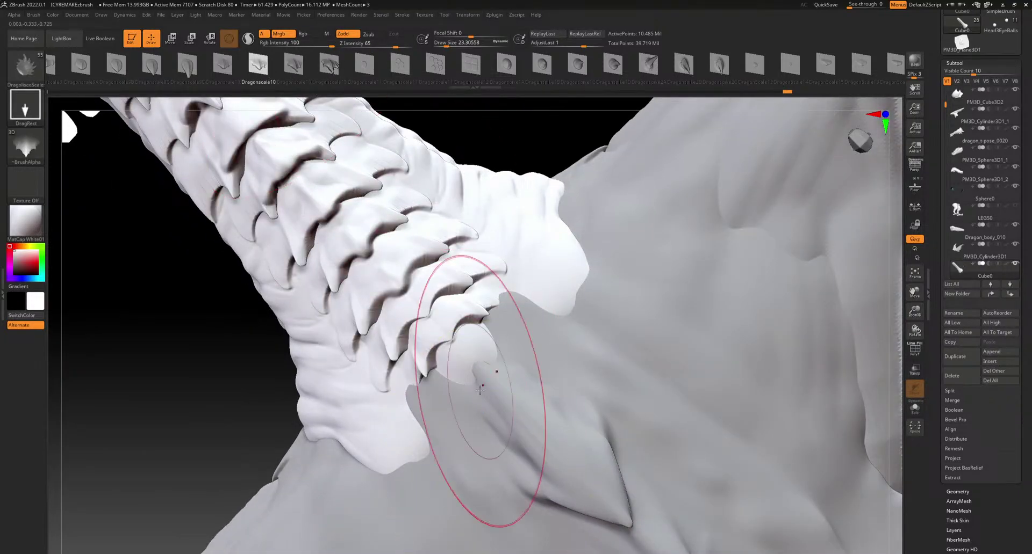
pyautogui.moveTo(465, 357)
pyautogui.mouseDown()
pyautogui.moveTo(429, 359)
pyautogui.moveTo(429, 337)
pyautogui.mouseUp()
pyautogui.click(376, 44)
pyautogui.write('100')
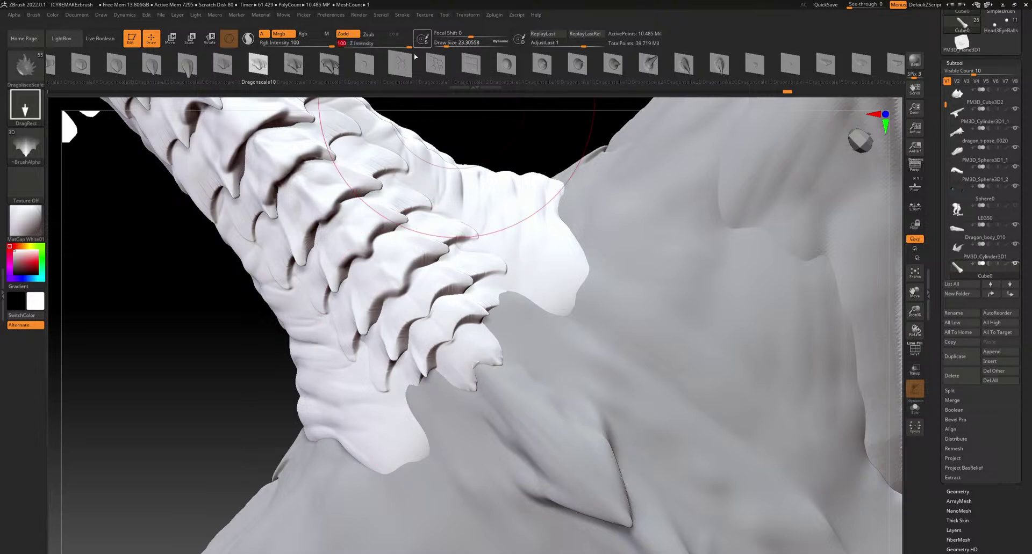
pyautogui.hotkey('ctrl', 'z')
pyautogui.moveTo(463, 352); pyautogui.dragTo(428, 345)
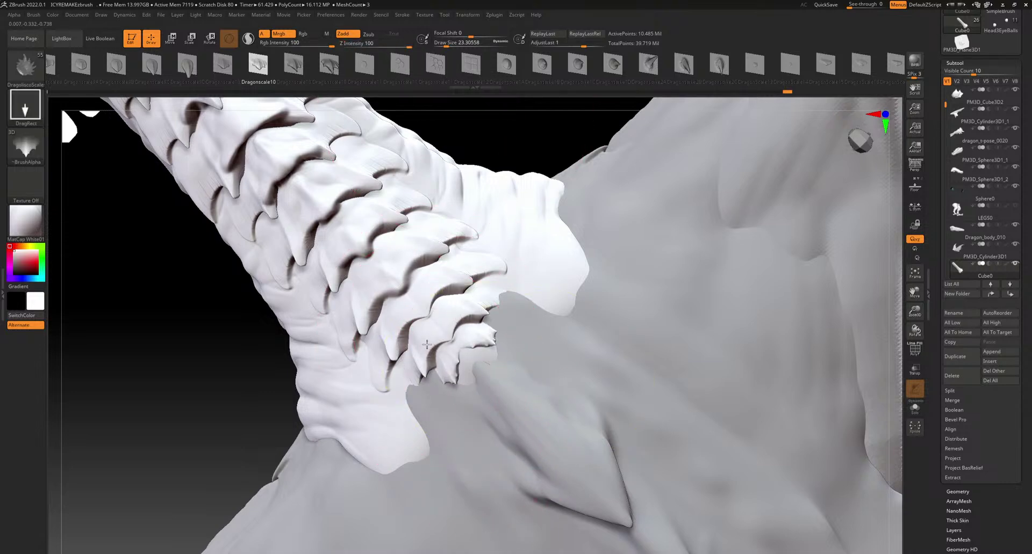
# Make Dragon_body_010 active and stamp spiky, overlapping Dragonscale10 scales on the upper back just behind the neck
pyautogui.moveTo(432, 407); pyautogui.dragTo(515, 414, button='right')
pyautogui.moveTo(544, 432); pyautogui.dragTo(454, 359, button='right')
pyautogui.keyDown('alt'); pyautogui.click(488, 410); pyautogui.keyUp('alt')
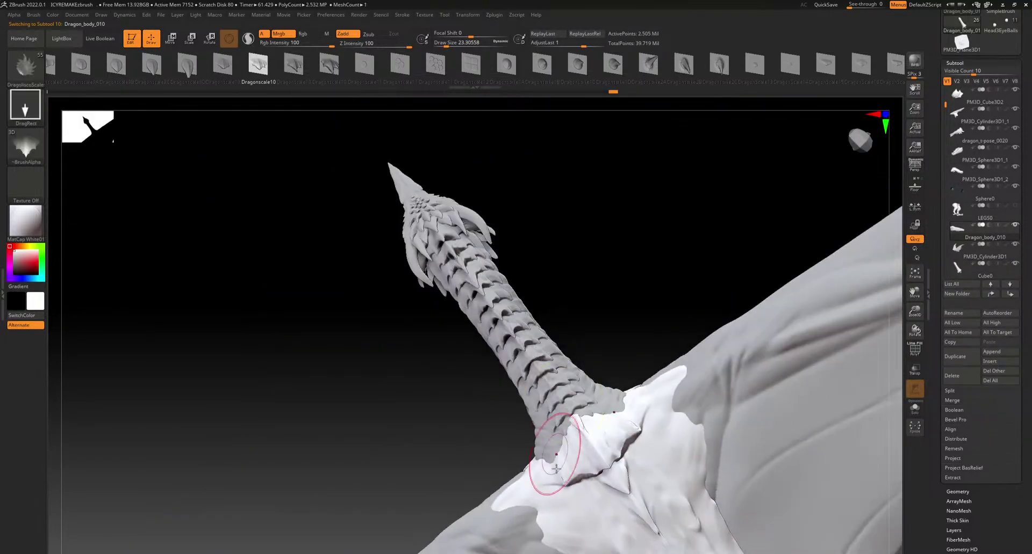
pyautogui.moveTo(650, 472)
pyautogui.mouseDown(button='right')
pyautogui.moveTo(644, 520)
pyautogui.moveTo(574, 454)
pyautogui.moveTo(594, 484)
pyautogui.moveTo(613, 481)
pyautogui.mouseUp(button='right')
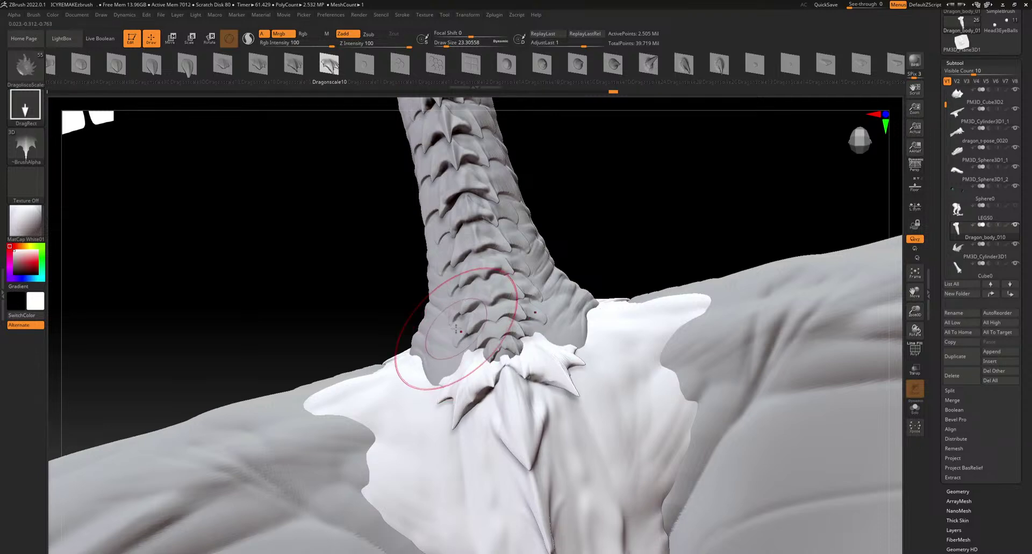
pyautogui.hotkey('ctrl', 'z')
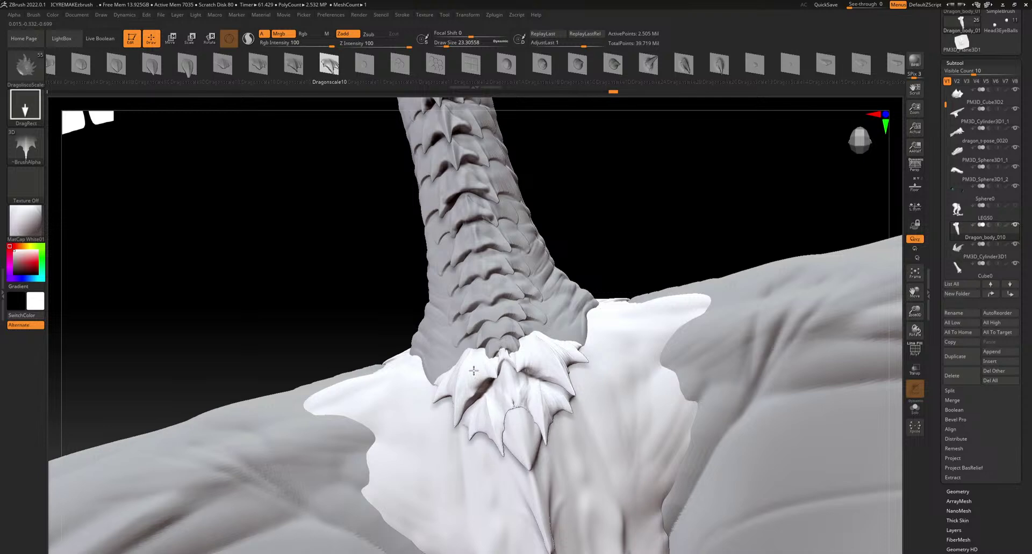
pyautogui.keyDown('ctrl'); pyautogui.moveTo(643, 472); pyautogui.dragTo(559, 366, button='right'); pyautogui.keyUp('ctrl')
pyautogui.moveTo(552, 501)
pyautogui.mouseDown(button='right')
pyautogui.moveTo(605, 500)
pyautogui.moveTo(623, 524)
pyautogui.moveTo(549, 483)
pyautogui.moveTo(597, 489)
pyautogui.moveTo(634, 502)
pyautogui.moveTo(666, 532)
pyautogui.moveTo(585, 356)
pyautogui.moveTo(648, 365)
pyautogui.mouseUp(button='right')
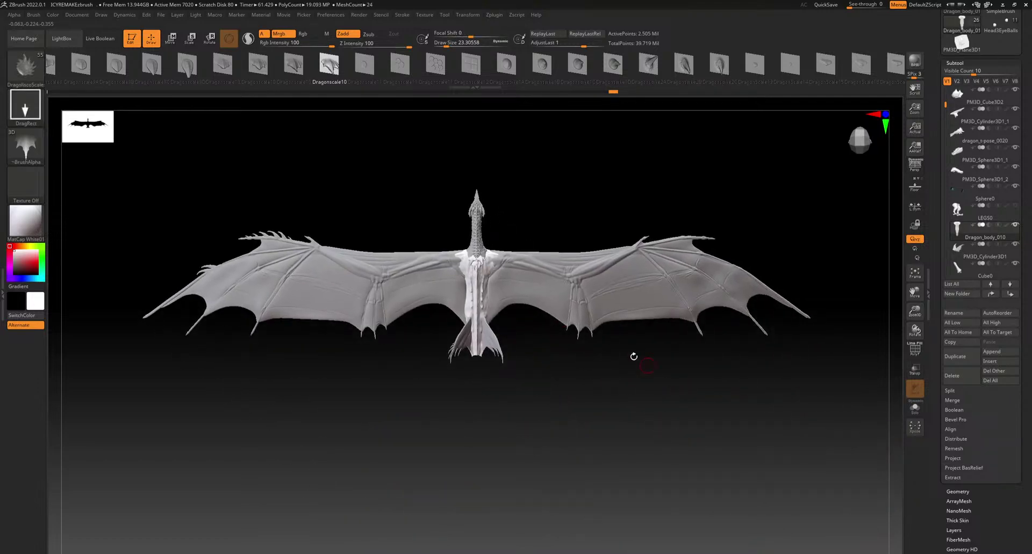
# Make Cube0 active and stamp Dragonscale10 scales along both rear side edges of the neck, lowering Z Intensity to 59
pyautogui.moveTo(499, 286)
pyautogui.mouseDown(button='right')
pyautogui.moveTo(490, 434)
pyautogui.moveTo(499, 284)
pyautogui.moveTo(495, 296)
pyautogui.moveTo(496, 371)
pyautogui.moveTo(516, 231)
pyautogui.mouseUp(button='right')
pyautogui.keyDown('alt'); pyautogui.moveTo(481, 129); pyautogui.dragTo(505, 359, button='right'); pyautogui.keyUp('alt')
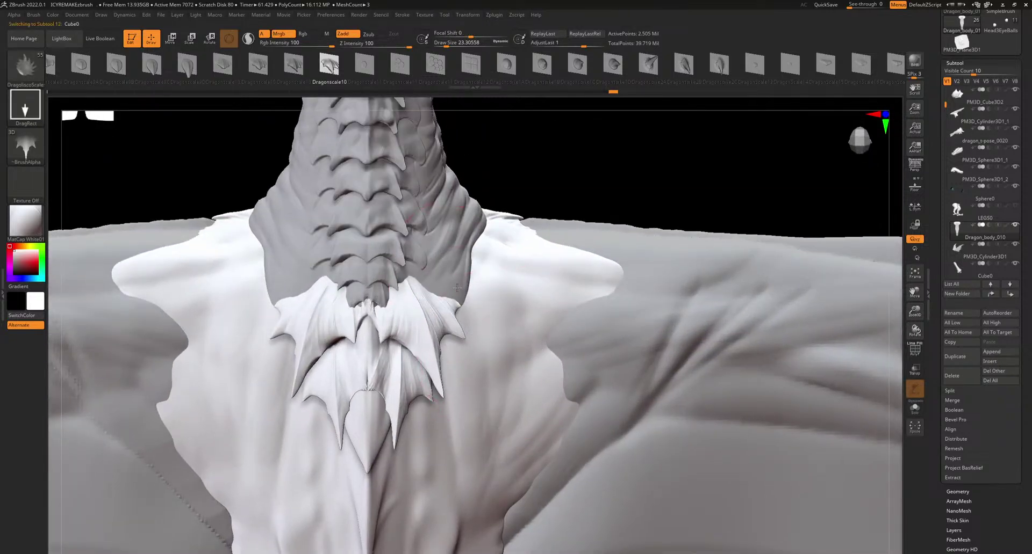
pyautogui.keyDown('alt'); pyautogui.click(457, 290); pyautogui.keyUp('alt')
pyautogui.keyDown('ctrl'); pyautogui.moveTo(428, 263); pyautogui.dragTo(431, 332, button='right'); pyautogui.keyUp('ctrl')
pyautogui.moveTo(411, 287); pyautogui.dragTo(406, 226)
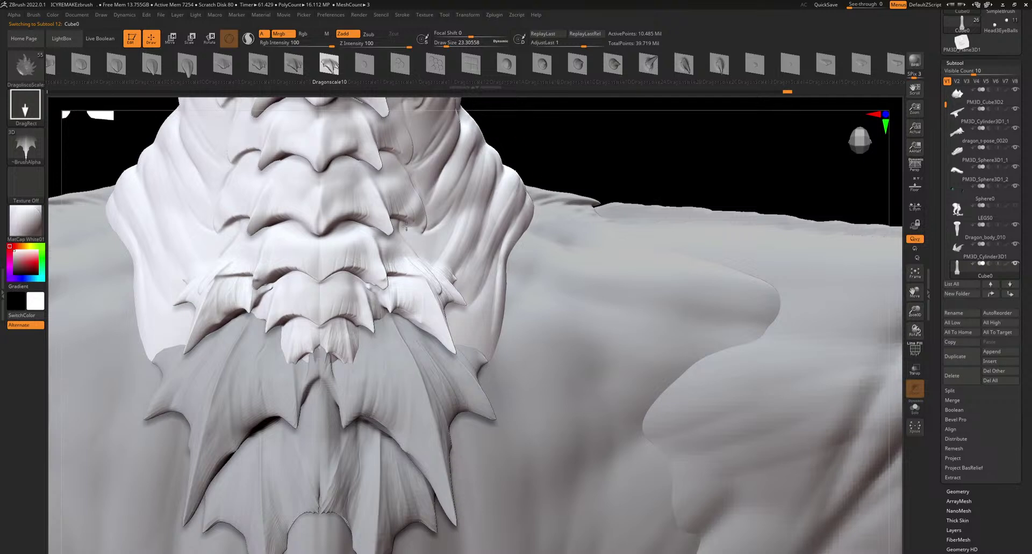
pyautogui.moveTo(529, 253); pyautogui.dragTo(463, 275, button='right')
pyautogui.moveTo(463, 321); pyautogui.dragTo(459, 261)
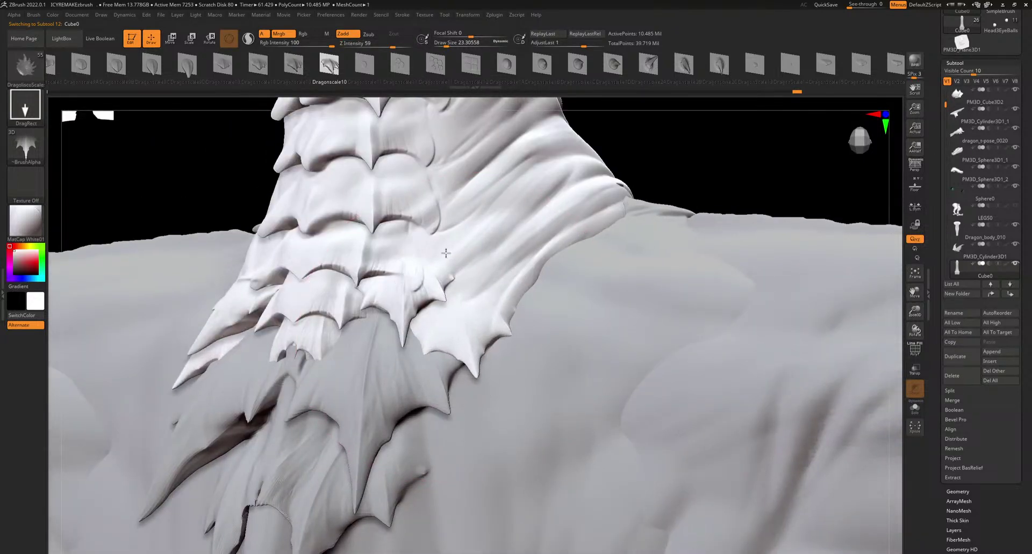
# Make Dragon_body_010 active and stamp further Dragonscale10 scales on the shoulders beside the neck base
pyautogui.moveTo(446, 262)
pyautogui.mouseDown(button='right')
pyautogui.moveTo(475, 413)
pyautogui.moveTo(510, 344)
pyautogui.moveTo(529, 411)
pyautogui.moveTo(501, 376)
pyautogui.mouseUp(button='right')
pyautogui.keyDown('alt'); pyautogui.click(535, 417); pyautogui.keyUp('alt')
pyautogui.moveTo(506, 364); pyautogui.dragTo(491, 359)
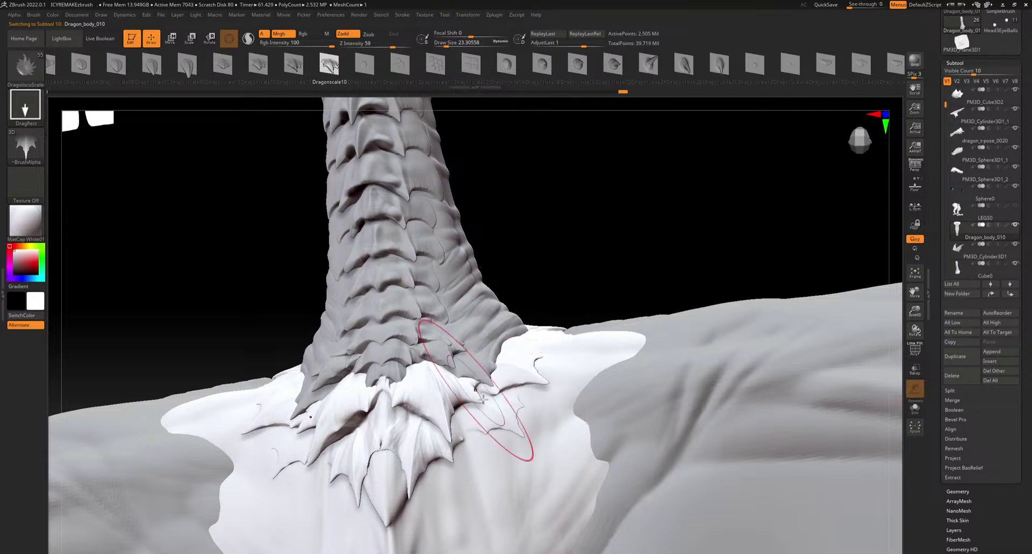
# Switch to a slimmer pointed scale shape and set the brush's Z Intensity to 100
pyautogui.moveTo(602, 60); pyautogui.dragTo(253, 67)
pyautogui.moveTo(750, 64); pyautogui.dragTo(513, 66)
pyautogui.click(660, 67)
pyautogui.moveTo(559, 349)
pyautogui.mouseDown(button='right')
pyautogui.moveTo(534, 368)
pyautogui.moveTo(508, 421)
pyautogui.mouseUp(button='right')
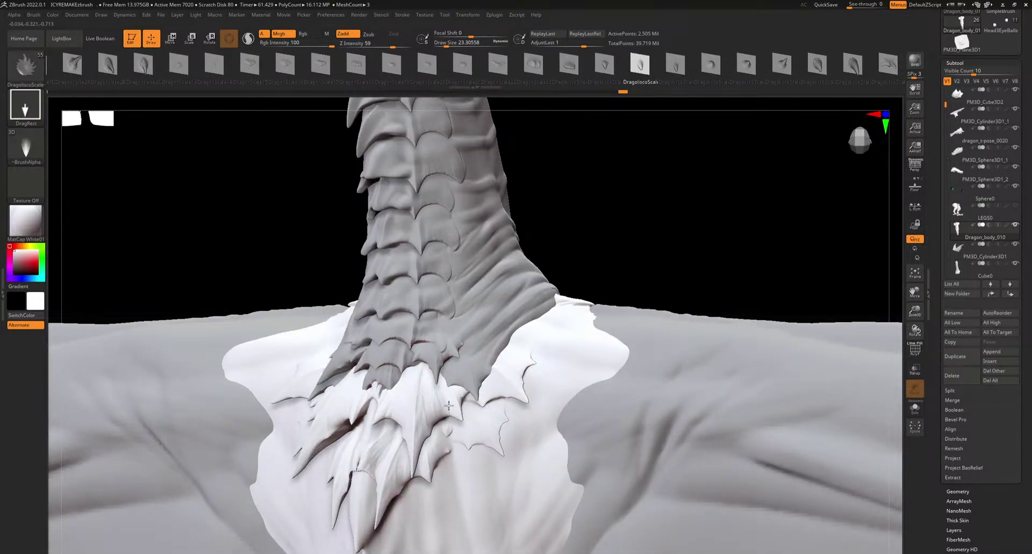
pyautogui.moveTo(392, 44); pyautogui.dragTo(413, 46)
pyautogui.keyDown('ctrl'); pyautogui.moveTo(430, 403); pyautogui.dragTo(449, 478, button='right'); pyautogui.keyUp('ctrl')
pyautogui.moveTo(817, 66)
pyautogui.mouseDown()
pyautogui.moveTo(467, 77)
pyautogui.moveTo(562, 78)
pyautogui.mouseUp()
pyautogui.click(450, 67)
# Subdivide Dragon_body_010 to level 2 and stamp a small slim scale behind the neck base
pyautogui.keyDown('shift'); pyautogui.moveTo(466, 492); pyautogui.dragTo(461, 476); pyautogui.keyUp('shift')
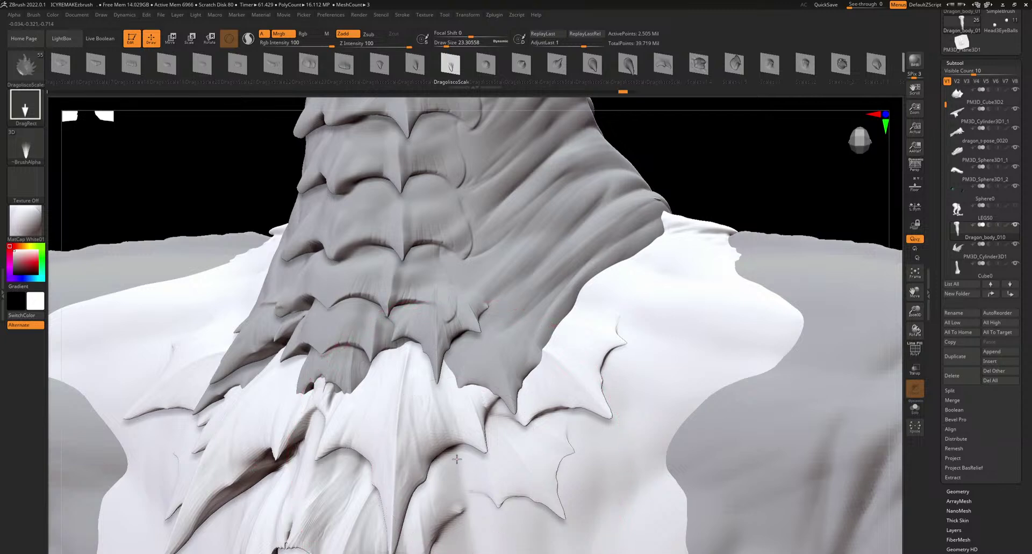
pyautogui.click(957, 491)
pyautogui.hotkey('ctrl', 'z')
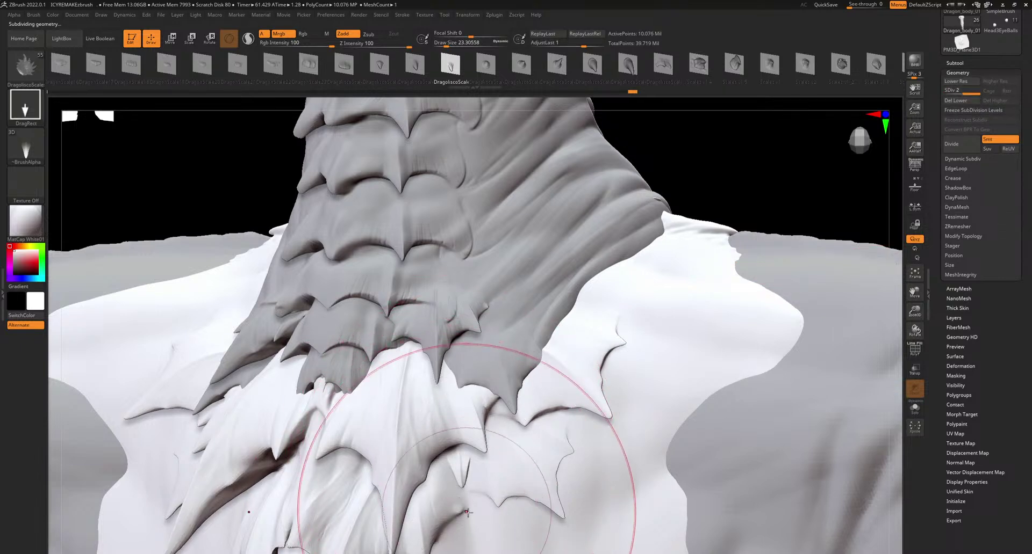
# Stamp slim pointed scales on the raised ridges of the back just behind the neck base
pyautogui.moveTo(498, 501)
pyautogui.keyDown('ctrl'); pyautogui.mouseDown(button='right')
pyautogui.moveTo(543, 424)
pyautogui.moveTo(639, 435)
pyautogui.moveTo(663, 451)
pyautogui.moveTo(621, 471)
pyautogui.moveTo(610, 490)
pyautogui.moveTo(610, 452)
pyautogui.moveTo(693, 395)
pyautogui.moveTo(704, 417)
pyautogui.moveTo(732, 383)
pyautogui.moveTo(740, 287)
pyautogui.moveTo(678, 442)
pyautogui.moveTo(702, 401)
pyautogui.moveTo(581, 378)
pyautogui.moveTo(629, 366)
pyautogui.moveTo(597, 371)
pyautogui.moveTo(605, 355)
pyautogui.mouseUp(button='right'); pyautogui.keyUp('ctrl')
pyautogui.rightClick(702, 403)
pyautogui.keyDown('ctrl'); pyautogui.moveTo(634, 309); pyautogui.dragTo(596, 362, button='right'); pyautogui.keyUp('ctrl')
pyautogui.rightClick(597, 363)
pyautogui.keyDown('alt'); pyautogui.moveTo(678, 406); pyautogui.dragTo(589, 368, button='right'); pyautogui.keyUp('alt')
pyautogui.keyDown('ctrl'); pyautogui.moveTo(588, 291); pyautogui.dragTo(538, 349, button='right'); pyautogui.keyUp('ctrl')
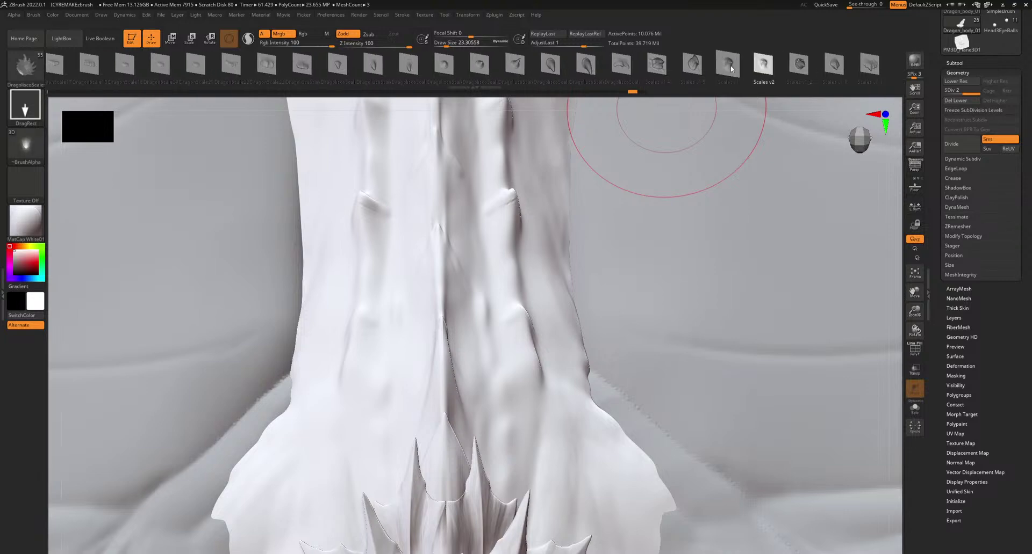
pyautogui.click(766, 65)
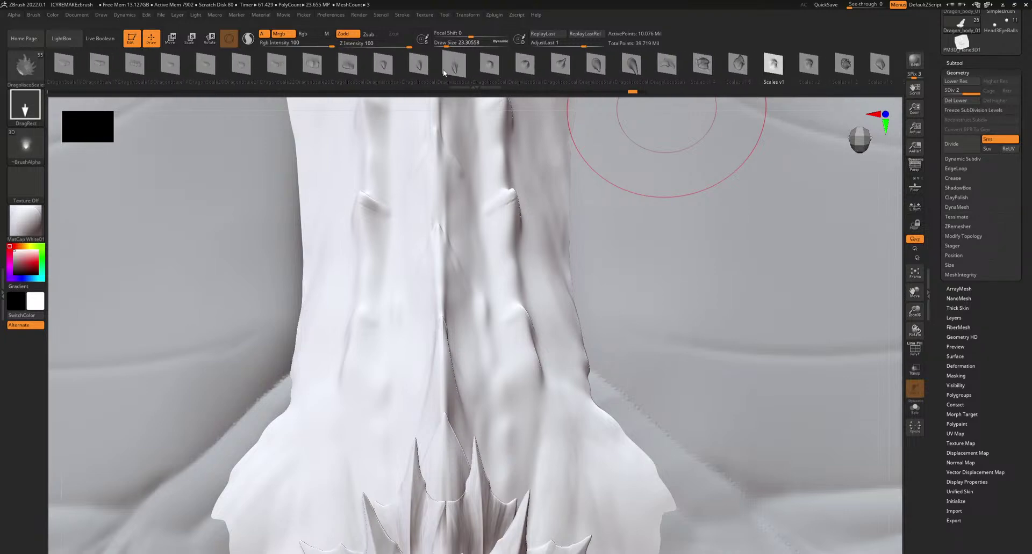
pyautogui.moveTo(486, 173); pyautogui.dragTo(479, 221, button='right')
pyautogui.moveTo(502, 316); pyautogui.dragTo(496, 365)
pyautogui.hotkey('ctrl', 'z')
pyautogui.moveTo(505, 325); pyautogui.dragTo(500, 344)
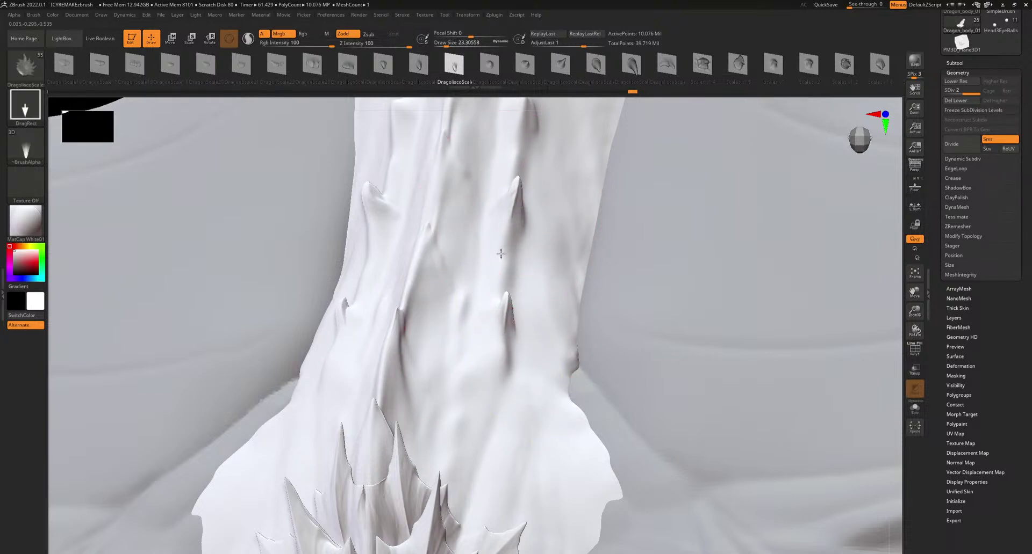
# Restamp and extend the slim pointed scales along the paired ridges farther down the back on Dragon_body_010
pyautogui.moveTo(501, 254)
pyautogui.mouseDown(button='right')
pyautogui.moveTo(525, 207)
pyautogui.moveTo(516, 319)
pyautogui.mouseUp(button='right')
pyautogui.hotkey('ctrl', 'z')
pyautogui.press('ctrl')
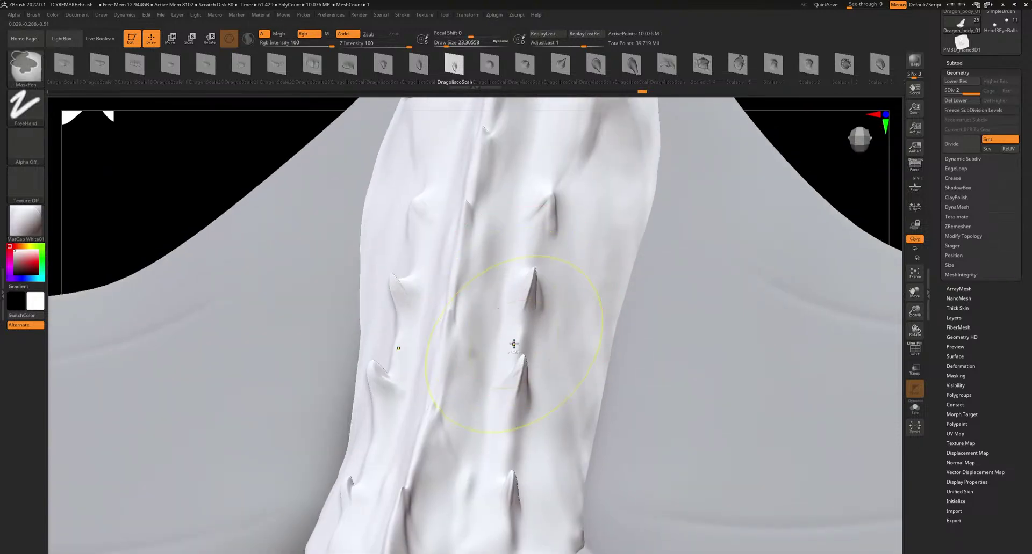
pyautogui.hotkey('ctrl', 'z')
pyautogui.hotkey('ctrl', 'z')
pyautogui.moveTo(524, 307); pyautogui.dragTo(509, 357)
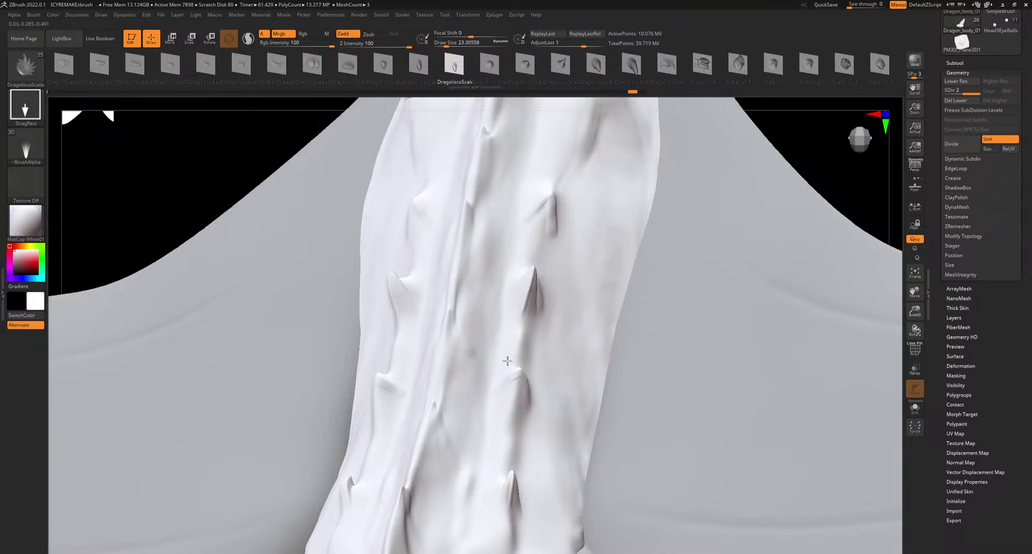
pyautogui.moveTo(513, 408); pyautogui.dragTo(510, 427)
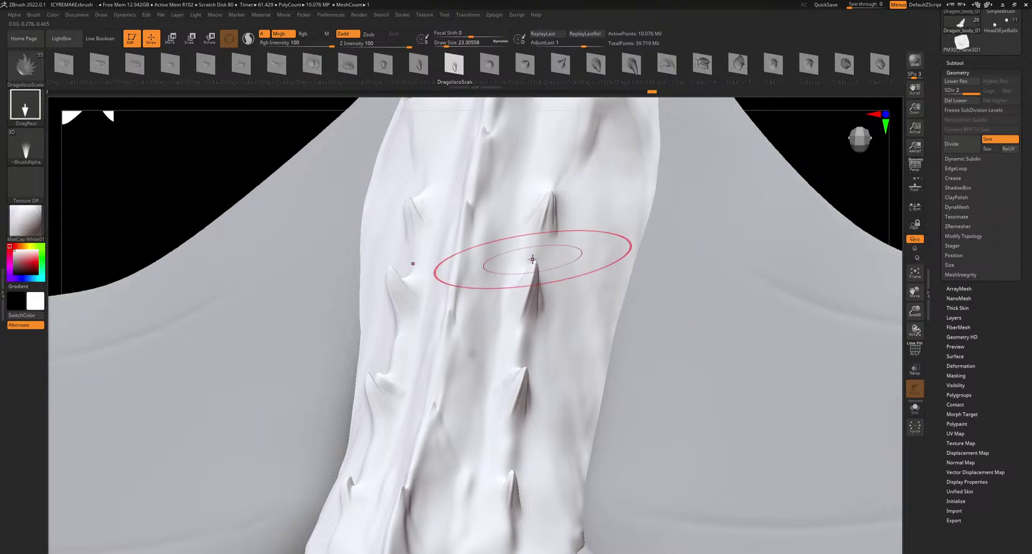
pyautogui.keyDown('alt'); pyautogui.moveTo(530, 204); pyautogui.dragTo(528, 324, button='right'); pyautogui.keyUp('alt')
pyautogui.moveTo(560, 294); pyautogui.dragTo(552, 307)
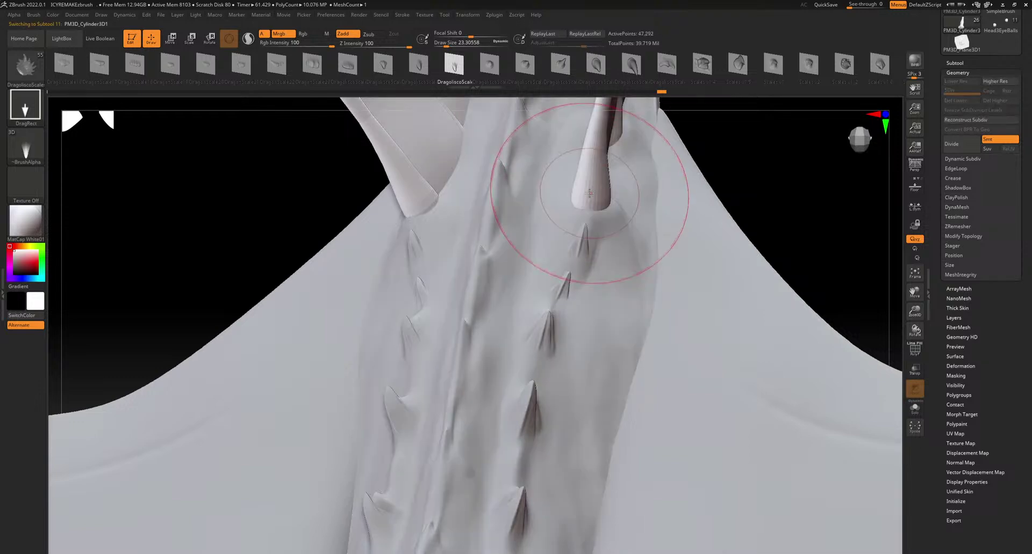
# Add small slim scales on Dragon_body_010 near the neck base and try a wide three-pointed scale on the centre line
pyautogui.keyDown('ctrl'); pyautogui.moveTo(643, 381); pyautogui.dragTo(569, 349, button='right'); pyautogui.keyUp('ctrl')
pyautogui.keyDown('ctrl'); pyautogui.moveTo(563, 429); pyautogui.dragTo(591, 494, button='right'); pyautogui.keyUp('ctrl')
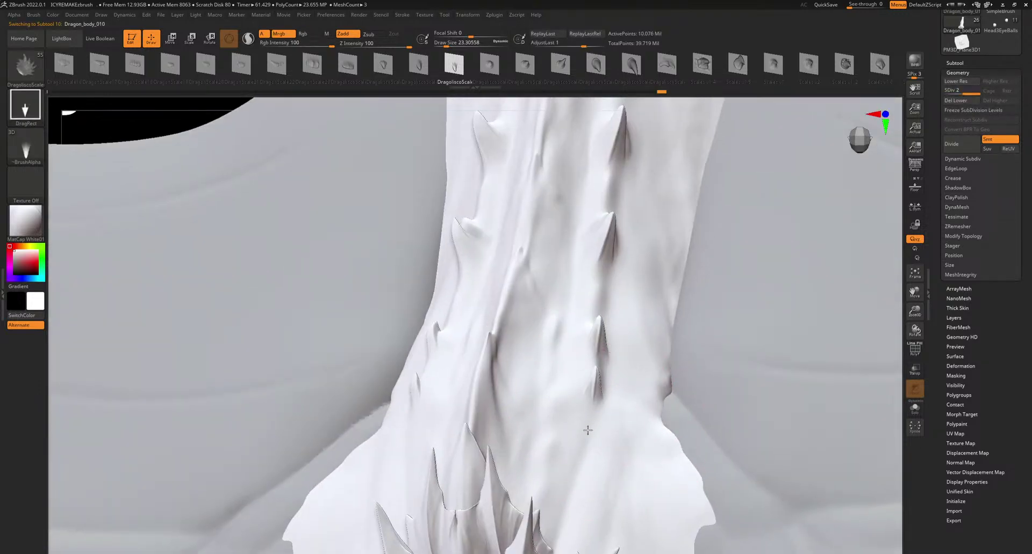
pyautogui.moveTo(614, 461)
pyautogui.keyDown('ctrl'); pyautogui.mouseDown(button='right')
pyautogui.moveTo(566, 386)
pyautogui.moveTo(648, 389)
pyautogui.moveTo(585, 282)
pyautogui.moveTo(573, 373)
pyautogui.mouseUp(button='right'); pyautogui.keyUp('ctrl')
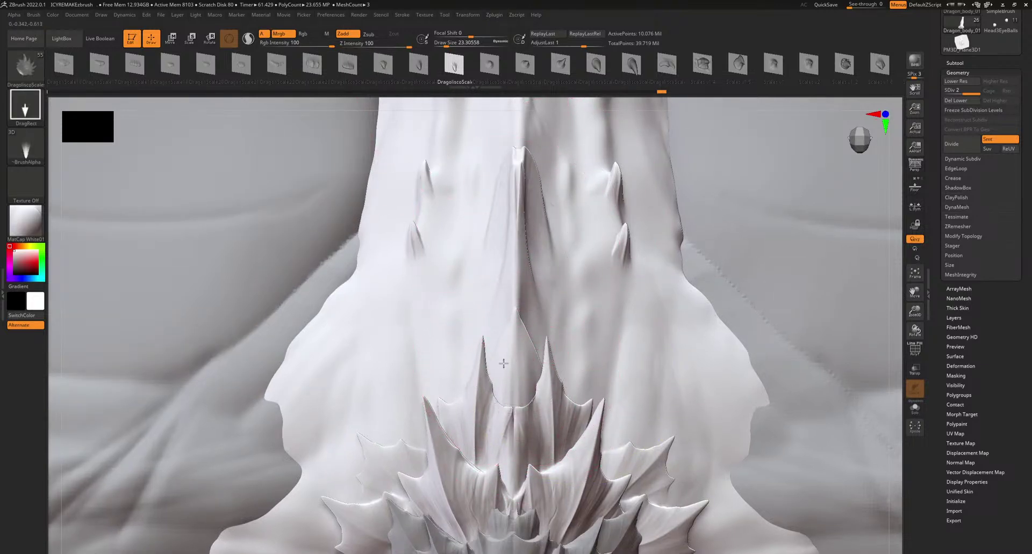
pyautogui.hotkey('ctrl', 'z')
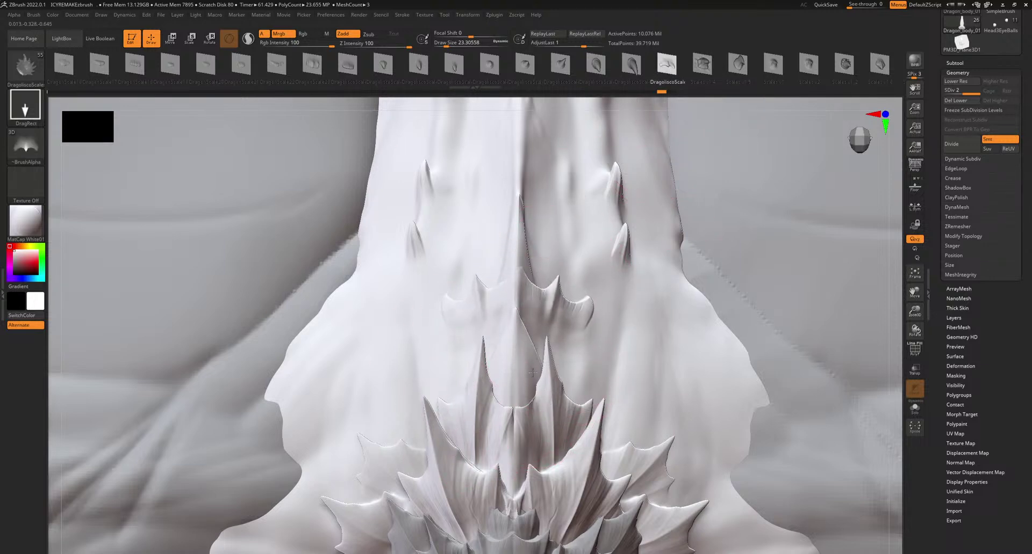
pyautogui.hotkey('ctrl', 'z')
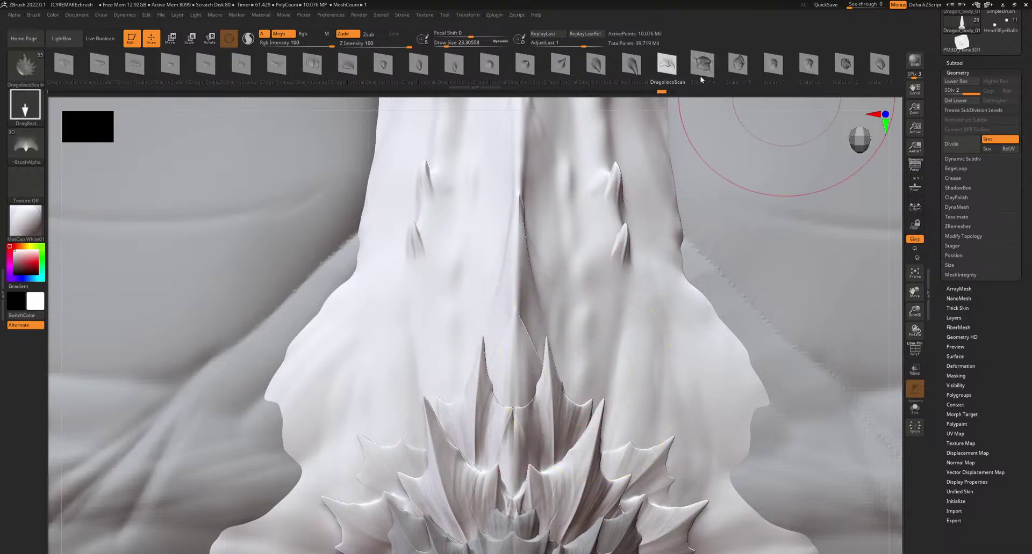
# Make Cube0 active and try stamping DragonScale18 scales on the side of the neck behind the jaw
pyautogui.moveTo(284, 72); pyautogui.dragTo(732, 70)
pyautogui.click(301, 71)
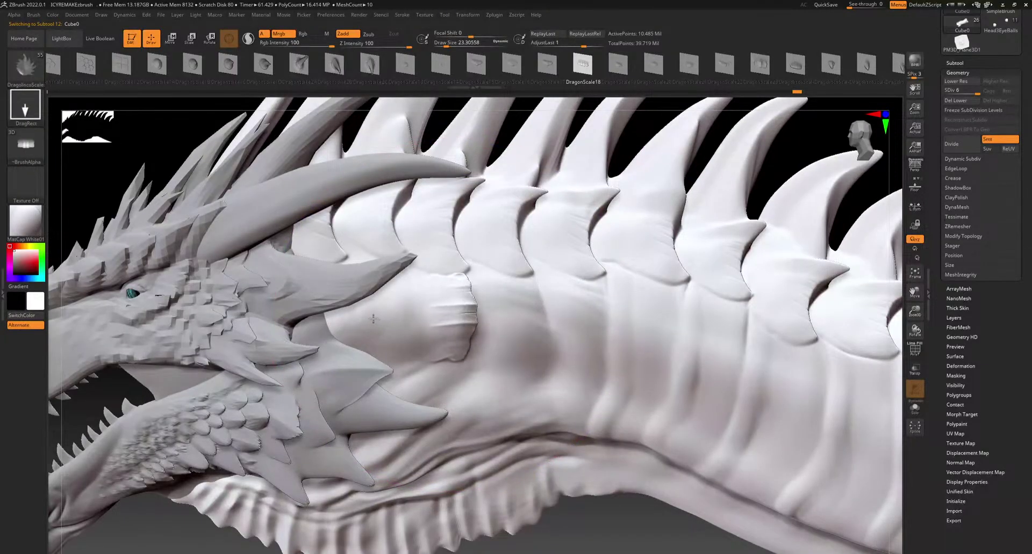
pyautogui.moveTo(520, 323); pyautogui.dragTo(454, 317)
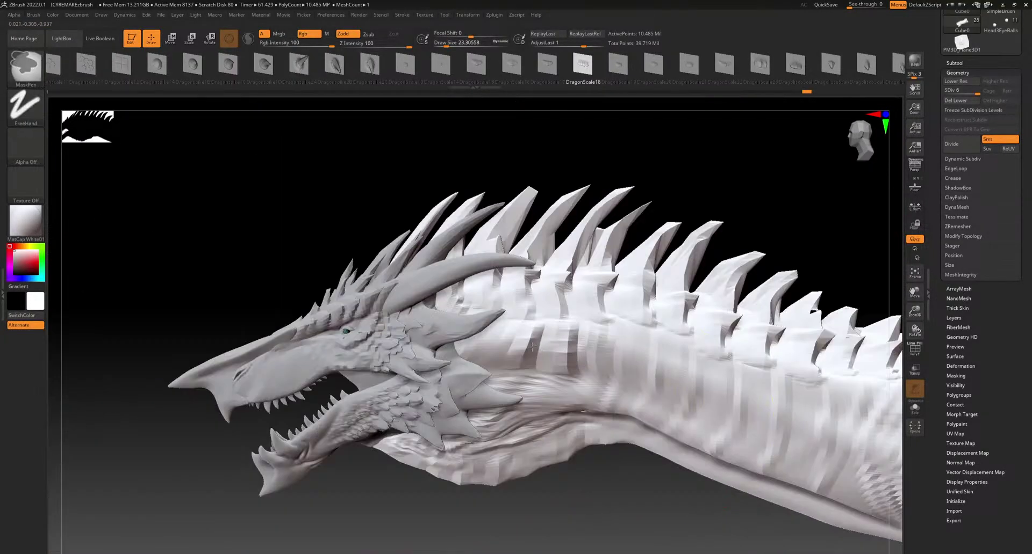
pyautogui.moveTo(322, 242); pyautogui.dragTo(484, 258)
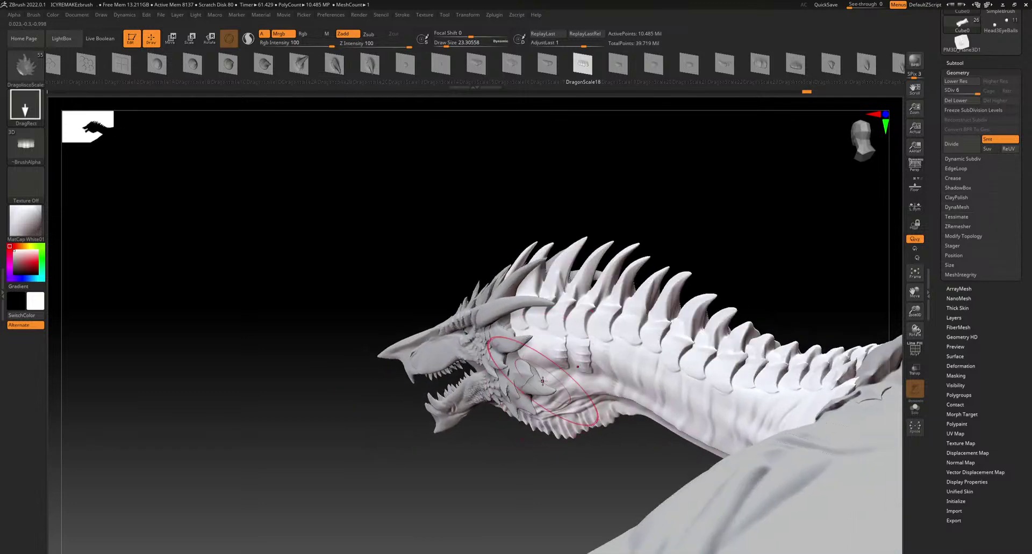
pyautogui.hotkey('ctrl', 'z')
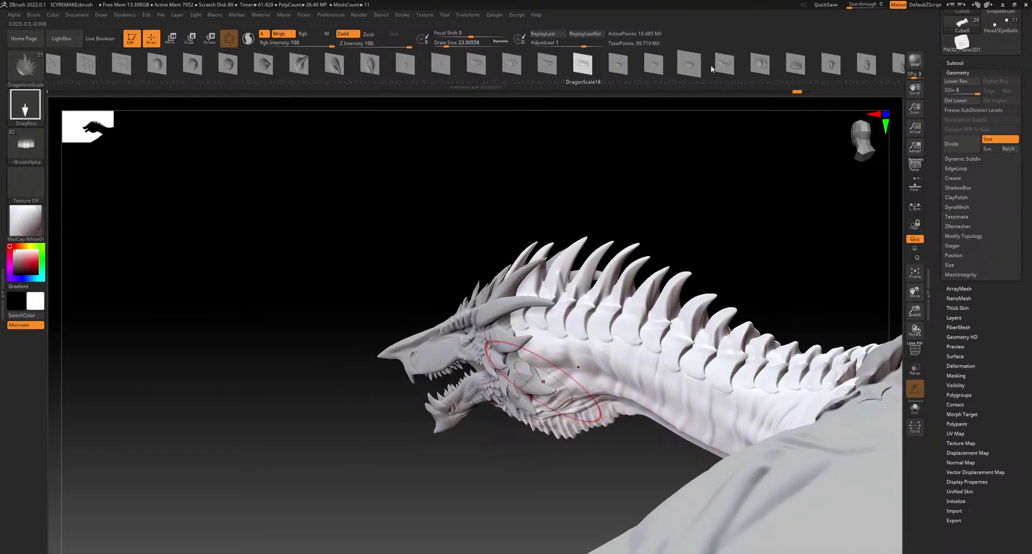
# Switch to the 28-shape Dragolisco scales brush with the FreeHand stroke for the neck
pyautogui.doubleClick(795, 65)
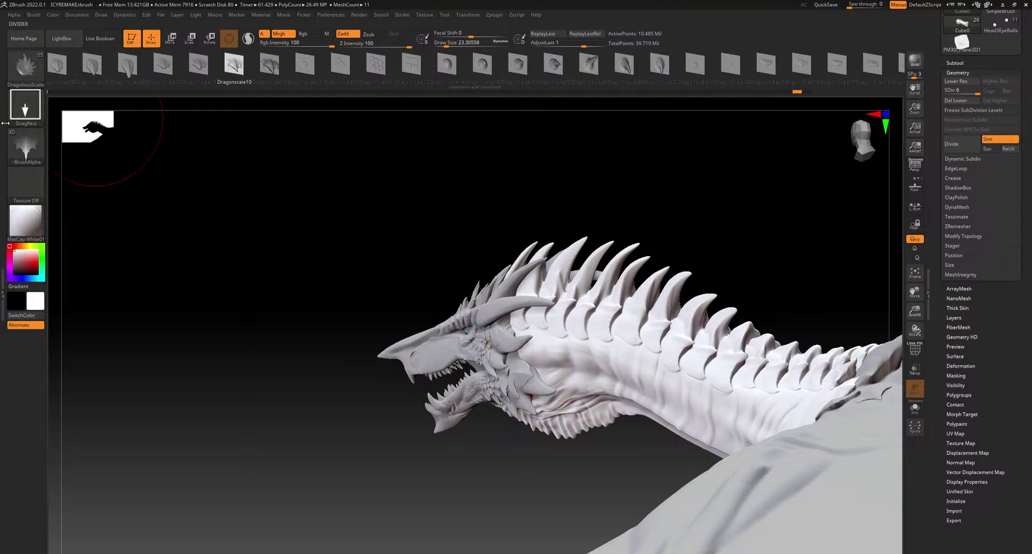
pyautogui.click(37, 73)
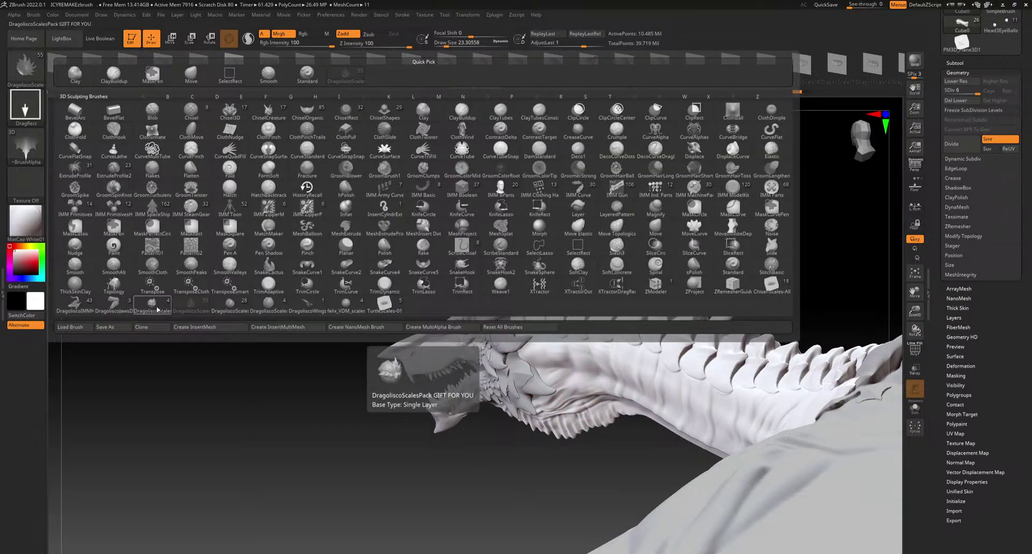
pyautogui.click(236, 307)
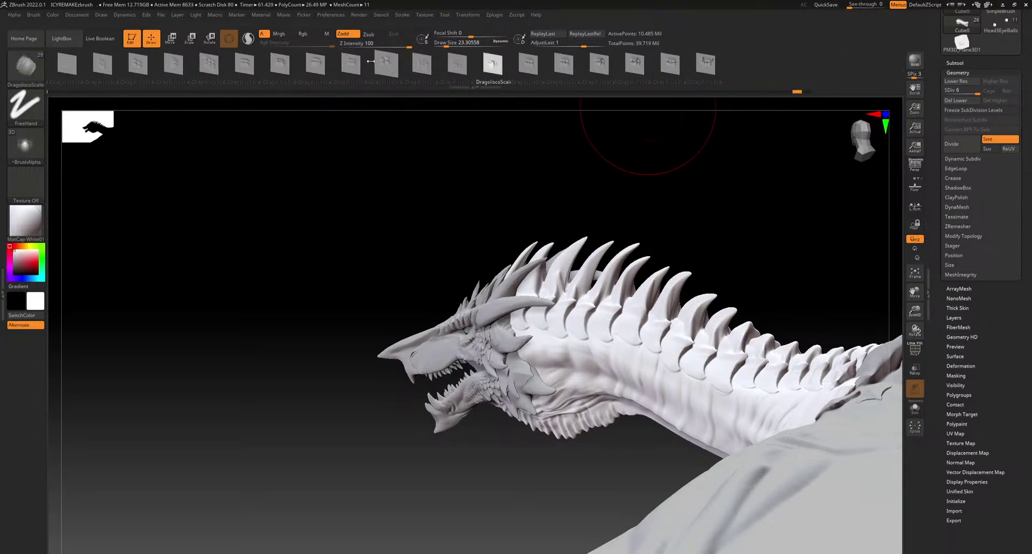
pyautogui.keyDown('ctrl'); pyautogui.moveTo(596, 232); pyautogui.dragTo(547, 388, button='right'); pyautogui.keyUp('ctrl')
pyautogui.scroll(-5, 546, 388)
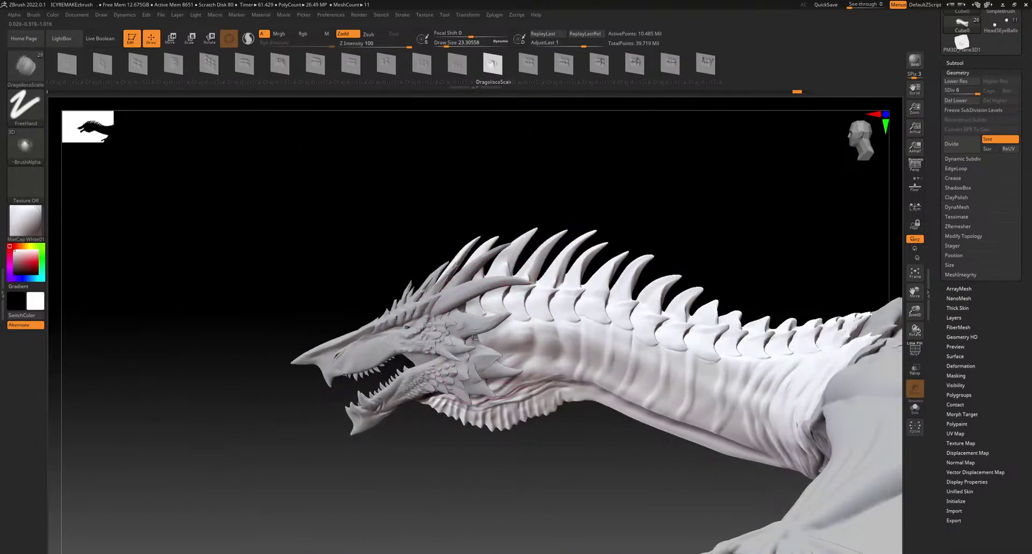
# Try a freehand stroke of plate scales along the neck and compare other scale patterns from the brush
pyautogui.moveTo(611, 460); pyautogui.dragTo(543, 290)
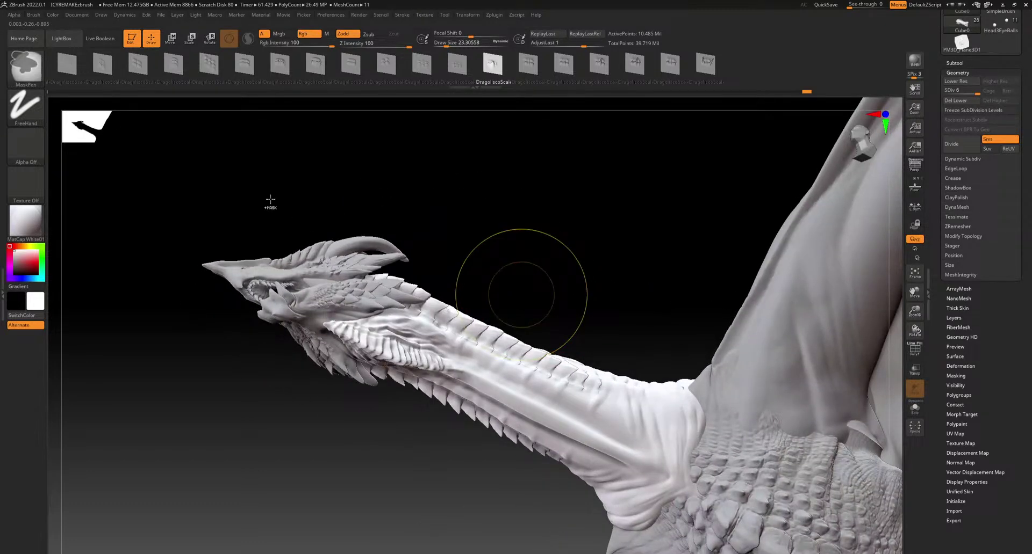
pyautogui.moveTo(241, 69); pyautogui.dragTo(580, 68)
pyautogui.click(376, 67)
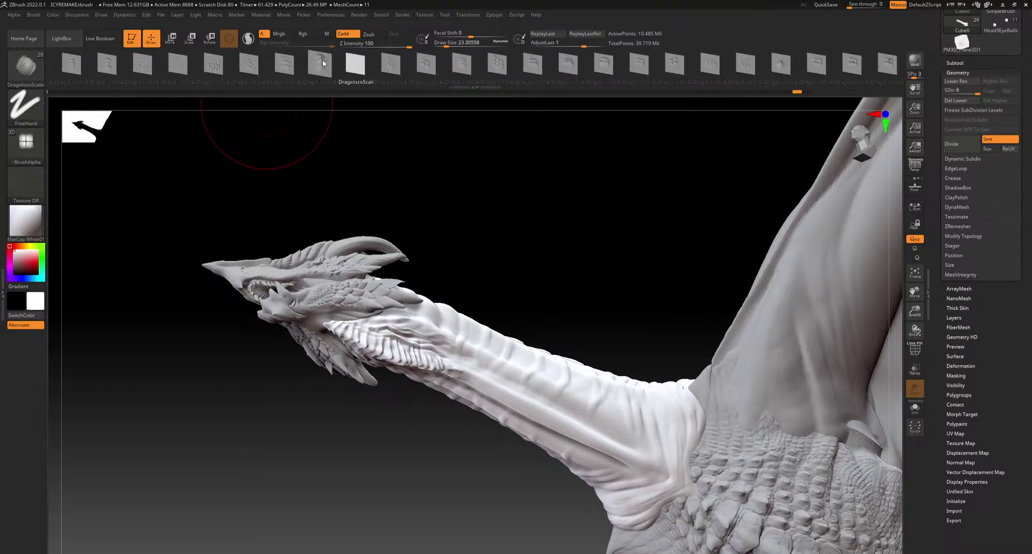
pyautogui.click(483, 65)
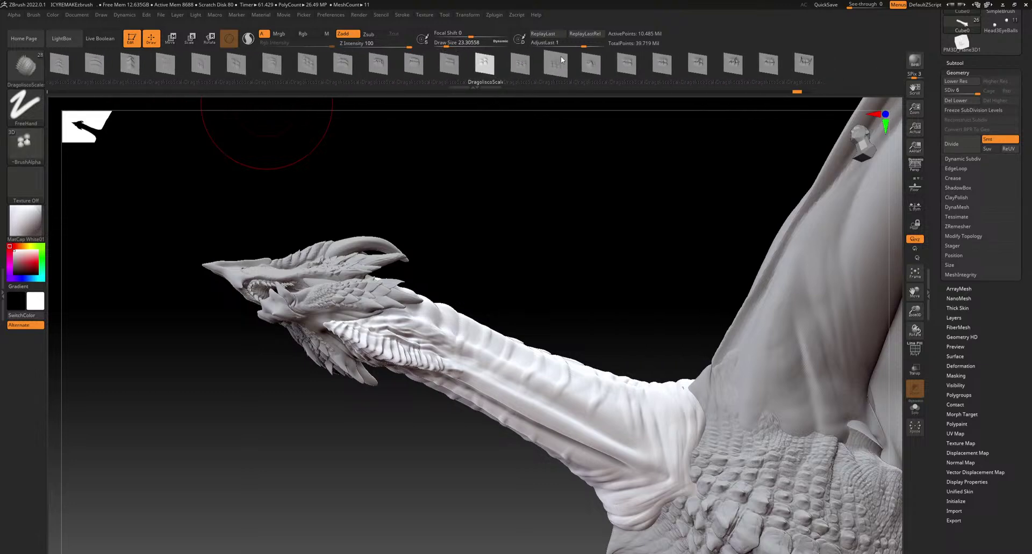
pyautogui.moveTo(426, 333); pyautogui.dragTo(451, 349, button='right')
pyautogui.keyDown('ctrl'); pyautogui.moveTo(433, 268); pyautogui.dragTo(433, 379, button='right'); pyautogui.keyUp('ctrl')
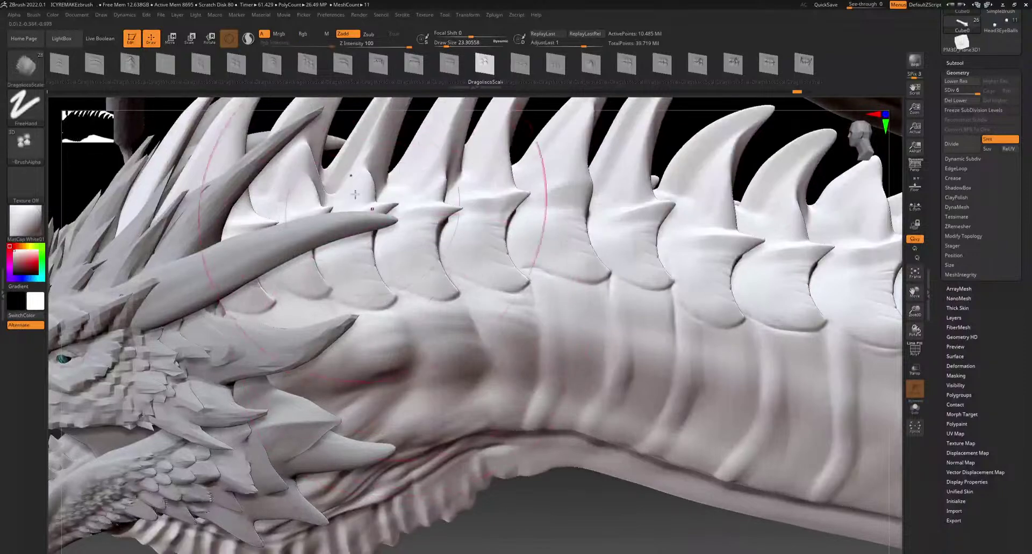
# Choose the overlapping chevron scale pattern, set Z Intensity to 56 and paint rows of plates along the neck's side
pyautogui.click(320, 64)
pyautogui.keyDown('ctrl'); pyautogui.moveTo(414, 376); pyautogui.dragTo(408, 269, button='right'); pyautogui.keyUp('ctrl')
pyautogui.moveTo(409, 333); pyautogui.dragTo(409, 415, button='right')
pyautogui.moveTo(409, 409); pyautogui.dragTo(522, 409)
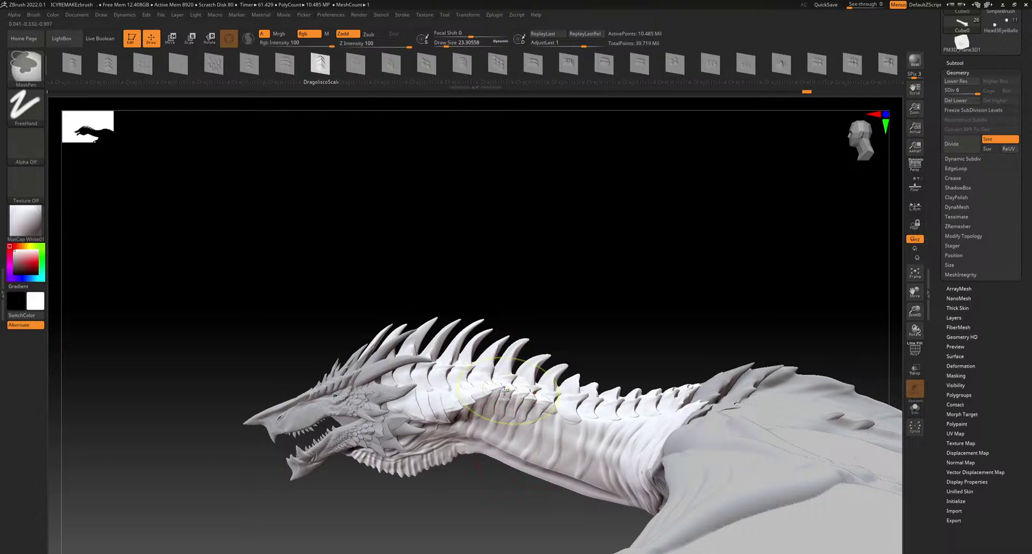
pyautogui.hotkey('ctrl', 'z')
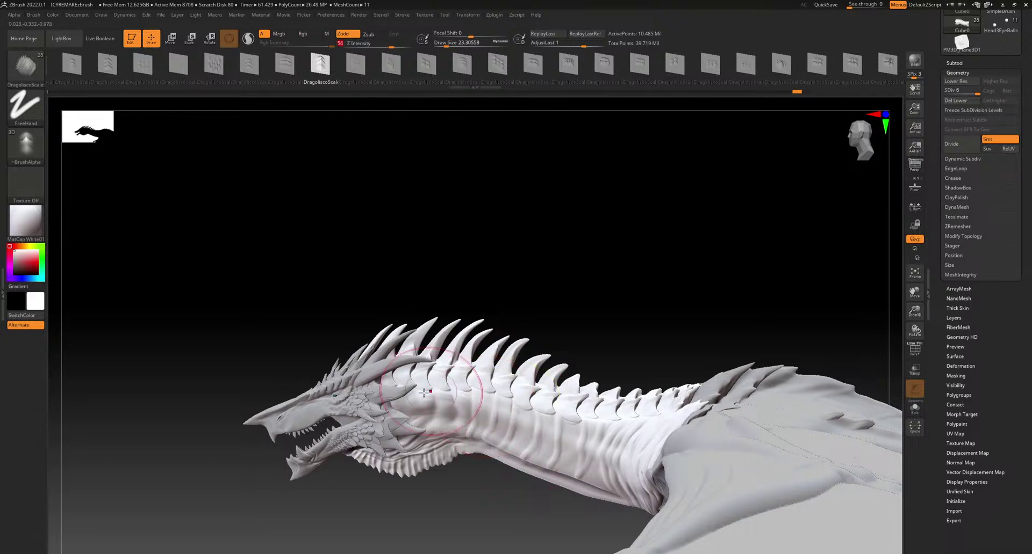
pyautogui.moveTo(404, 413); pyautogui.dragTo(540, 436)
pyautogui.hotkey('ctrl', 'z')
pyautogui.moveTo(432, 399); pyautogui.dragTo(541, 428)
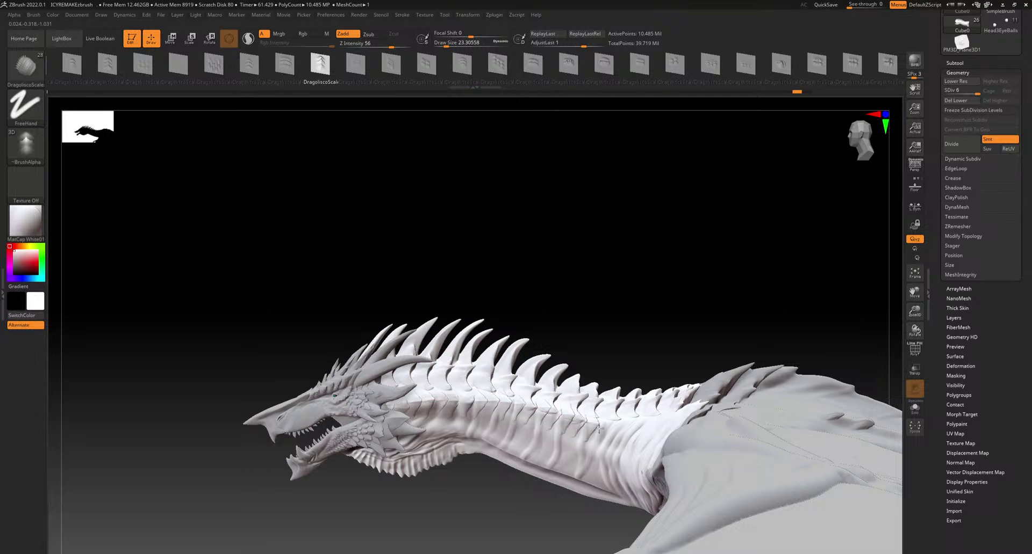
pyautogui.hotkey('ctrl', 'z')
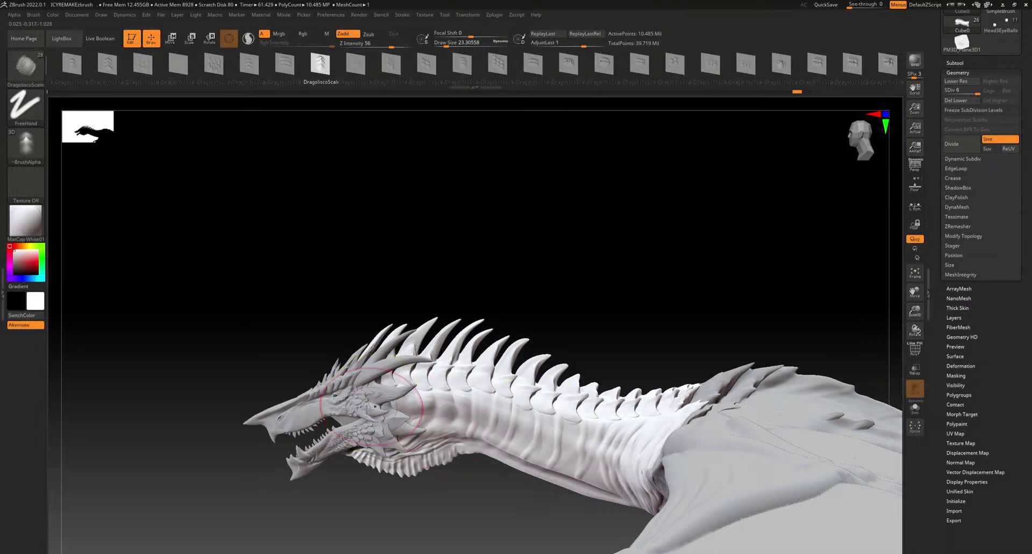
pyautogui.hotkey('ctrl', 'shift', 'z')
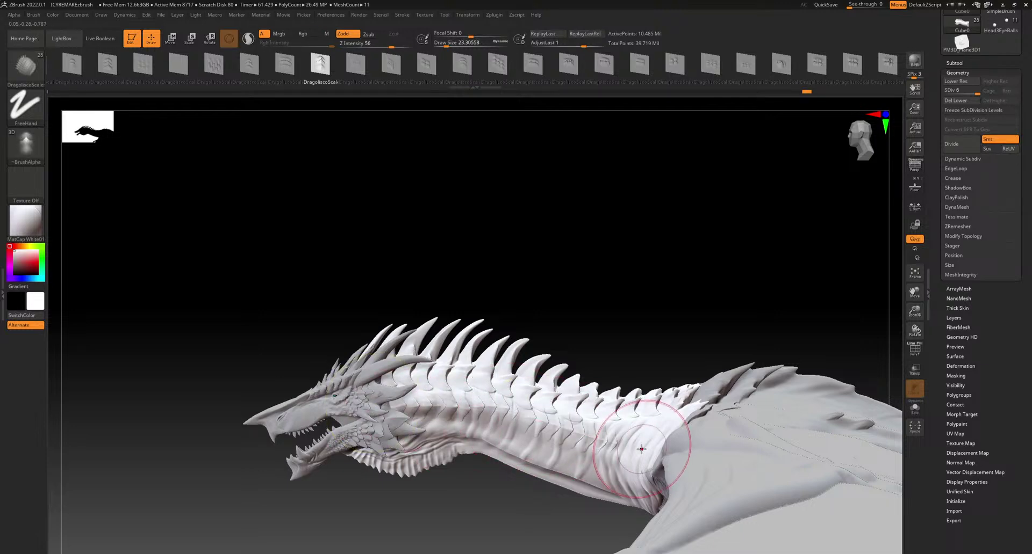
# Raise Z Intensity to 68 and paint the chevron plates along the neck's side below the spine scales
pyautogui.moveTo(660, 452); pyautogui.dragTo(552, 473, button='right')
pyautogui.moveTo(548, 418); pyautogui.dragTo(571, 371, button='right')
pyautogui.moveTo(533, 418); pyautogui.dragTo(494, 431, button='right')
pyautogui.moveTo(519, 465); pyautogui.dragTo(564, 403, button='right')
pyautogui.keyDown('ctrl'); pyautogui.moveTo(523, 231); pyautogui.dragTo(529, 274, button='right'); pyautogui.keyUp('ctrl')
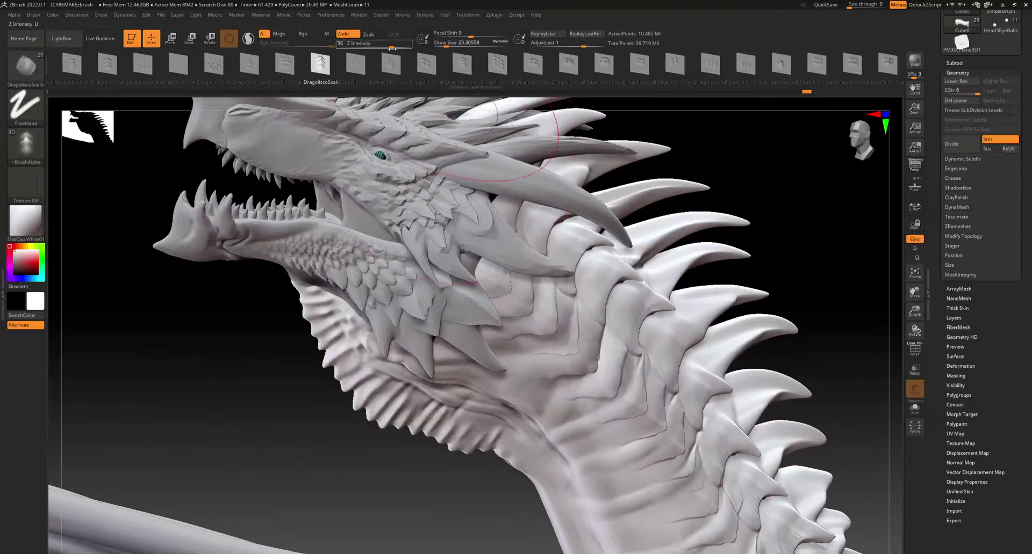
pyautogui.moveTo(540, 240); pyautogui.dragTo(552, 288, button='right')
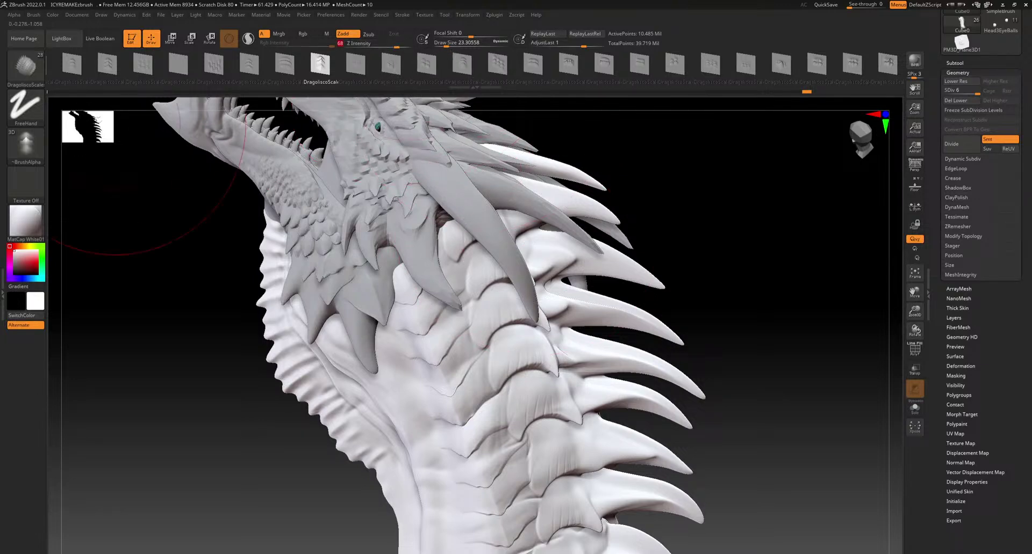
# Select the Morph brush and try a stroke over the painted plates on the neck's side
pyautogui.click(25, 70)
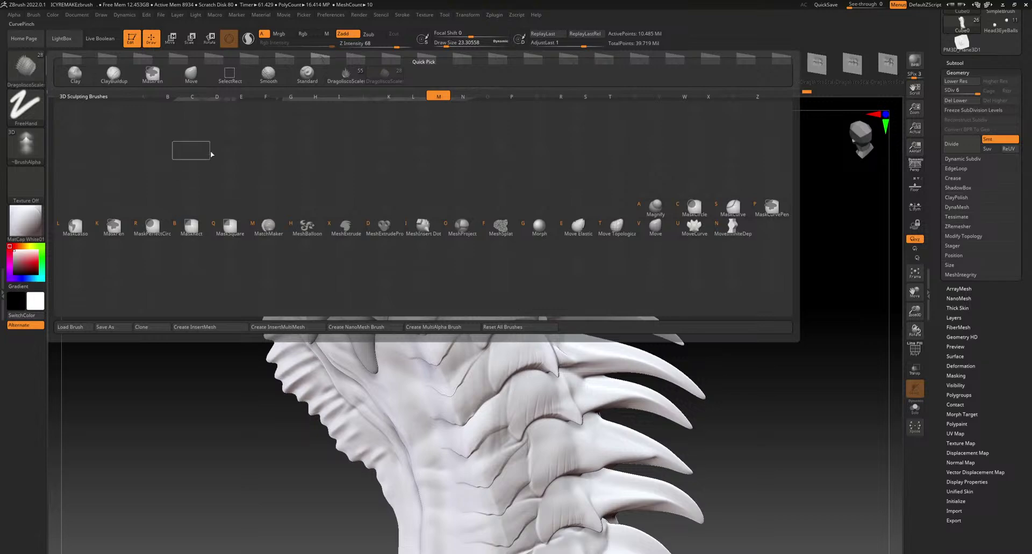
pyautogui.click(538, 227)
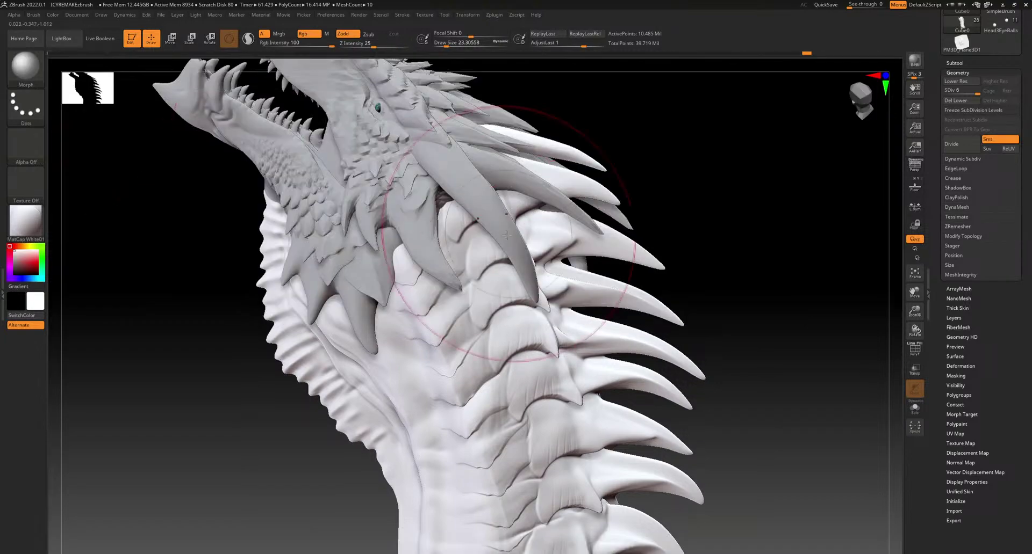
pyautogui.moveTo(453, 403); pyautogui.dragTo(495, 516)
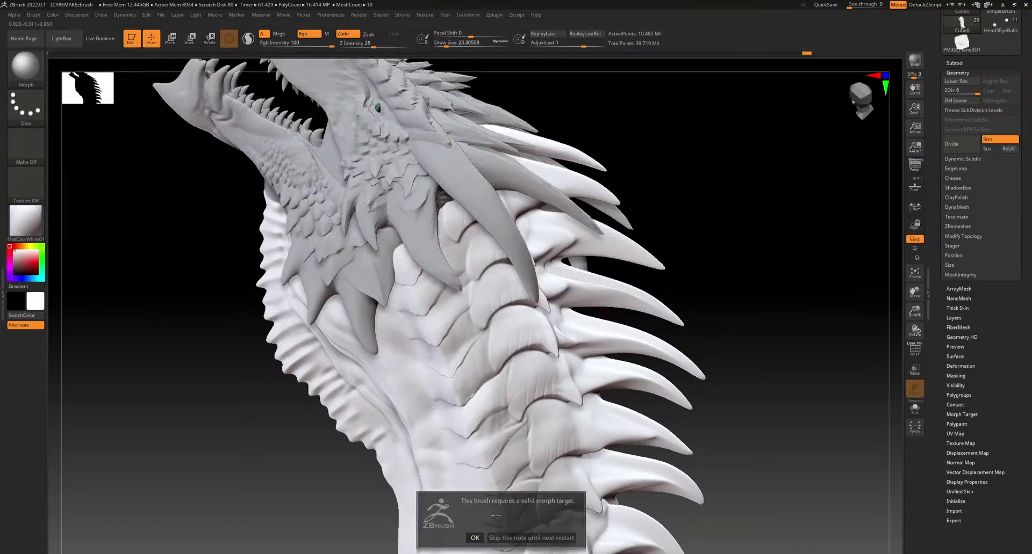
pyautogui.click(475, 538)
# Undo the chevron plate strokes on the neck and store a morph target for Cube0
pyautogui.press('ctrl')
pyautogui.press('ctrl')
pyautogui.hotkey('ctrl', 'z')
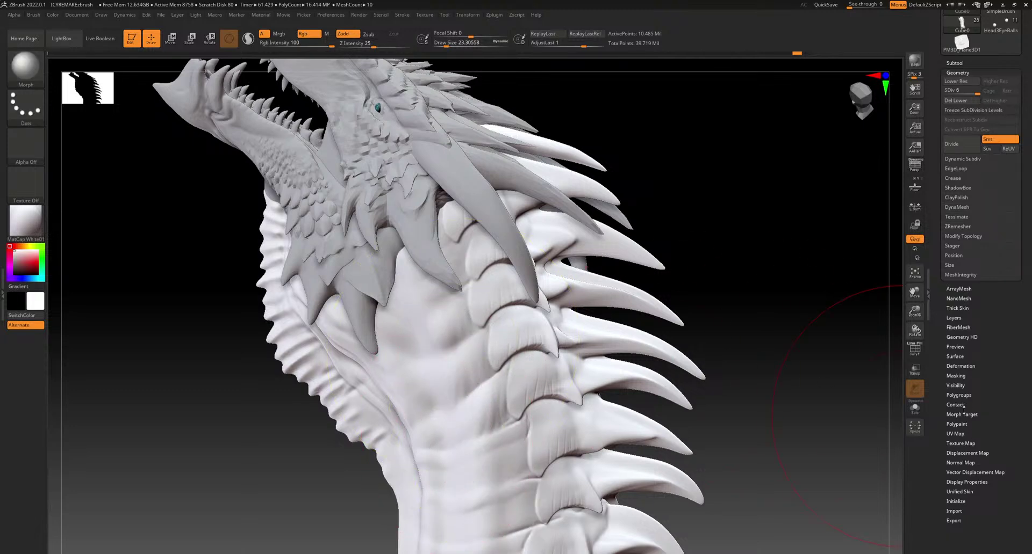
pyautogui.click(964, 413)
pyautogui.click(961, 217)
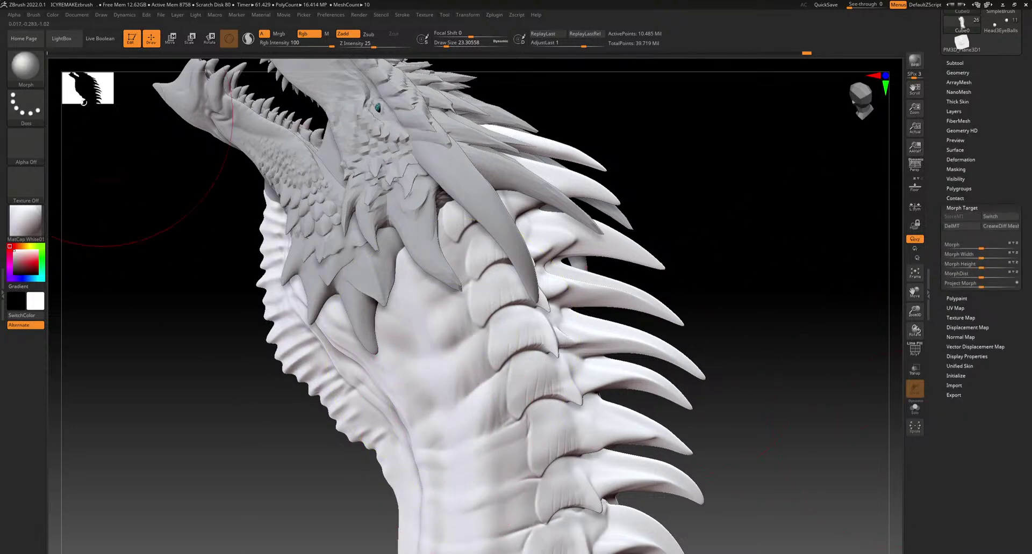
# Select the DragoliscoScalesTrailFULL brush and paint a trail of chevron plates down the neck's side to its base, beside the spine scales
pyautogui.click(26, 66)
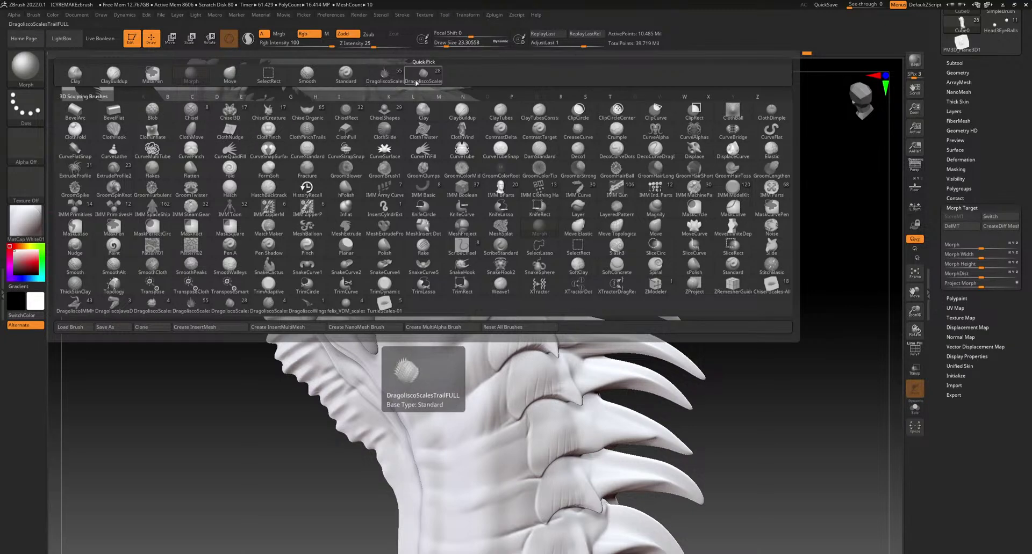
pyautogui.click(399, 80)
pyautogui.keyDown('alt'); pyautogui.moveTo(403, 411); pyautogui.dragTo(404, 186, button='right'); pyautogui.keyUp('alt')
pyautogui.moveTo(478, 335)
pyautogui.keyDown('ctrl'); pyautogui.mouseDown(button='right')
pyautogui.moveTo(470, 235)
pyautogui.moveTo(420, 237)
pyautogui.mouseUp(button='right'); pyautogui.keyUp('ctrl')
pyautogui.moveTo(457, 221); pyautogui.dragTo(479, 291)
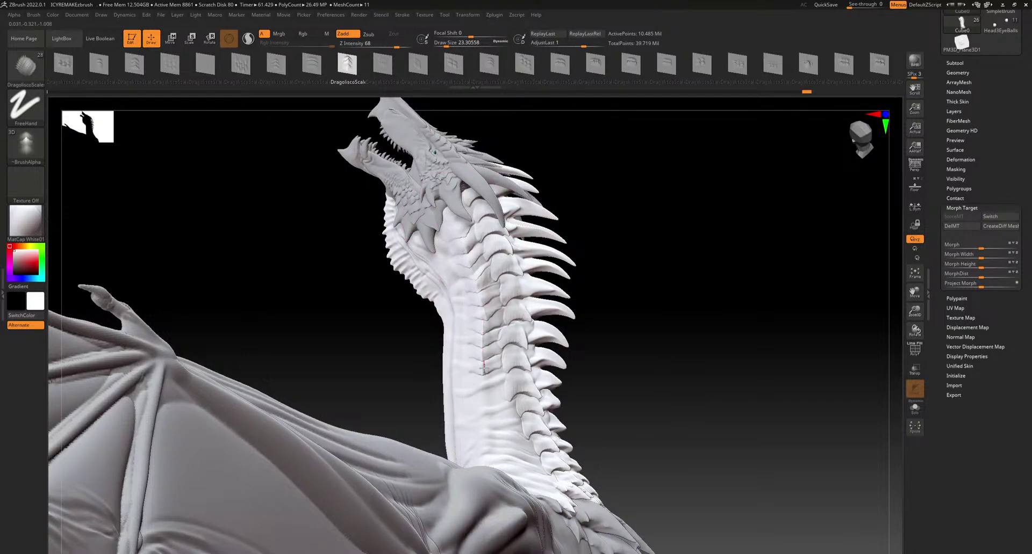
pyautogui.moveTo(558, 352); pyautogui.dragTo(535, 478, button='right')
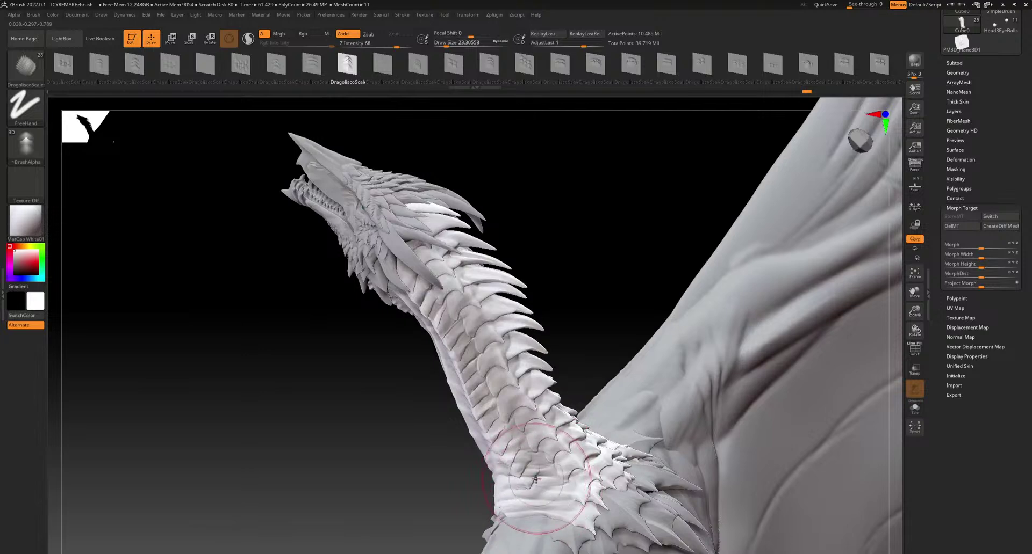
pyautogui.press('ctrl')
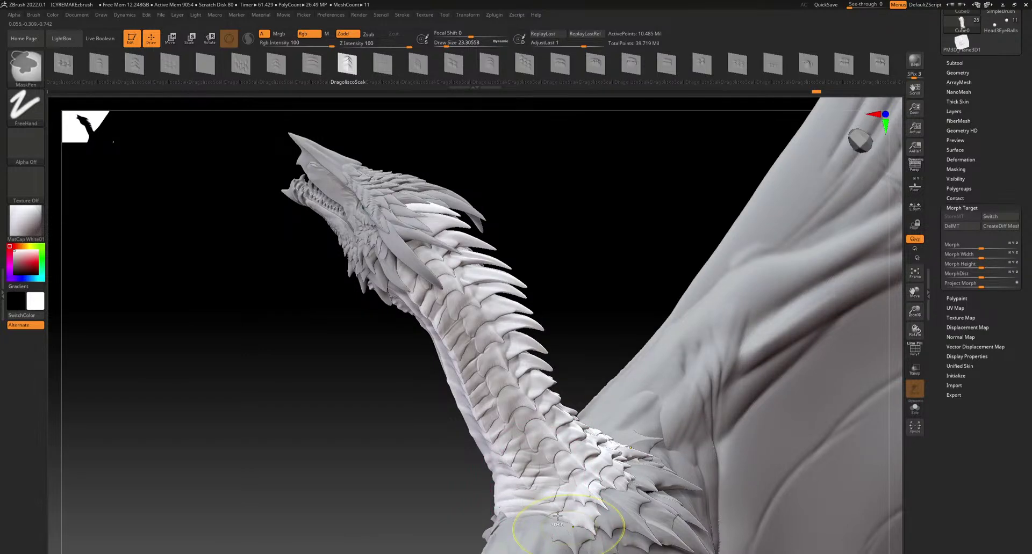
pyautogui.moveTo(594, 361); pyautogui.dragTo(594, 314, button='right')
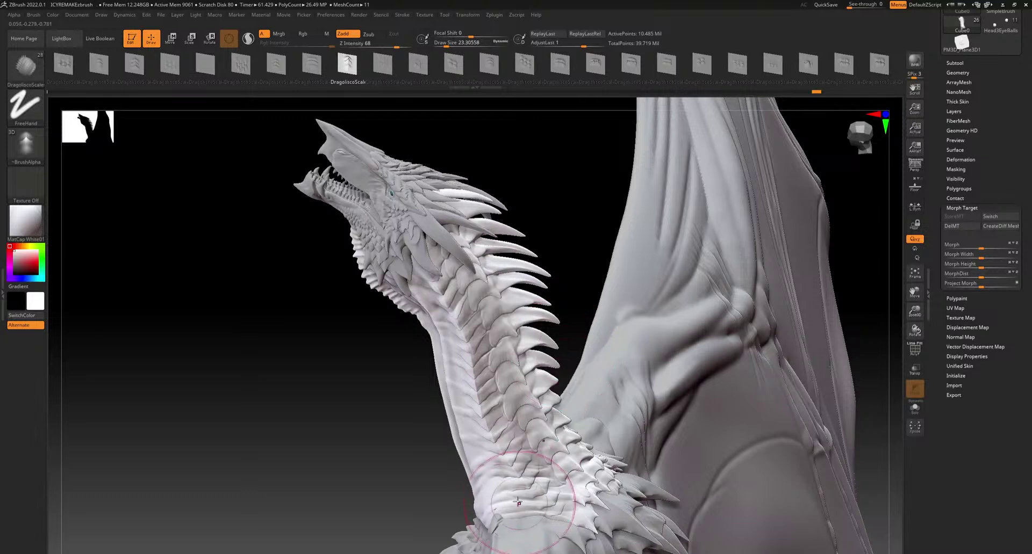
pyautogui.moveTo(487, 453); pyautogui.dragTo(601, 419, button='right')
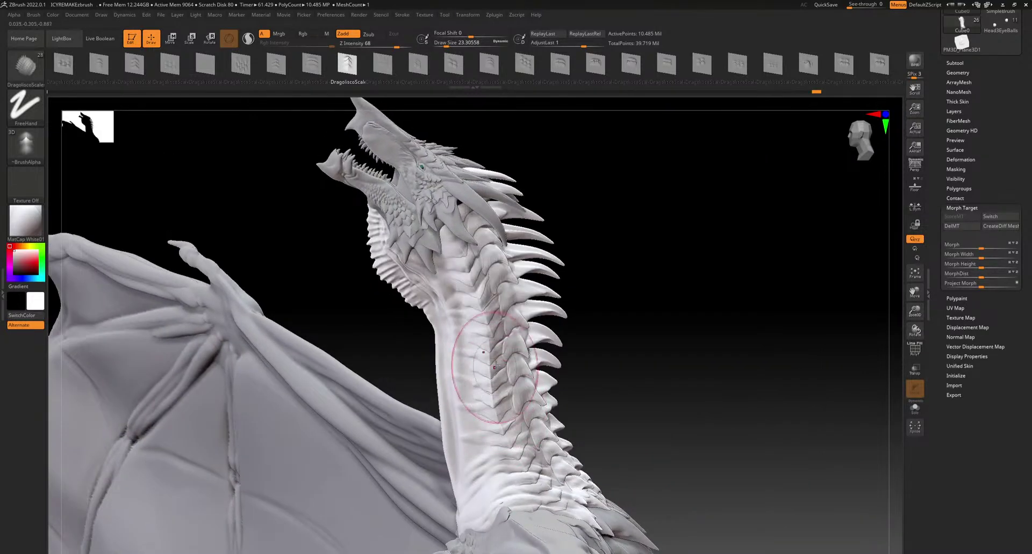
# Select the Morph brush, set Draw Size to about 3.11 and erase the new chevron plates where they overlap the upper spine scales
pyautogui.keyDown('ctrl'); pyautogui.moveTo(490, 376); pyautogui.dragTo(377, 425, button='right'); pyautogui.keyUp('ctrl')
pyautogui.click(41, 71)
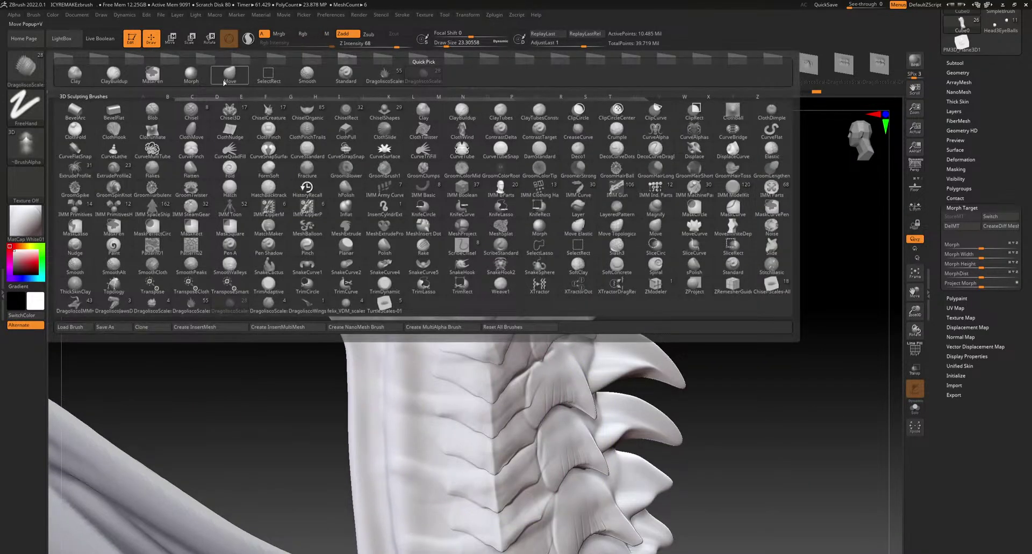
pyautogui.click(190, 74)
pyautogui.moveTo(443, 43); pyautogui.dragTo(439, 43)
pyautogui.moveTo(422, 246)
pyautogui.keyDown('alt'); pyautogui.mouseDown(button='right')
pyautogui.moveTo(488, 447)
pyautogui.moveTo(485, 315)
pyautogui.mouseUp(button='right'); pyautogui.keyUp('alt')
pyautogui.moveTo(502, 296); pyautogui.dragTo(500, 302)
pyautogui.hotkey('ctrl', 'z')
pyautogui.moveTo(486, 328); pyautogui.dragTo(437, 345)
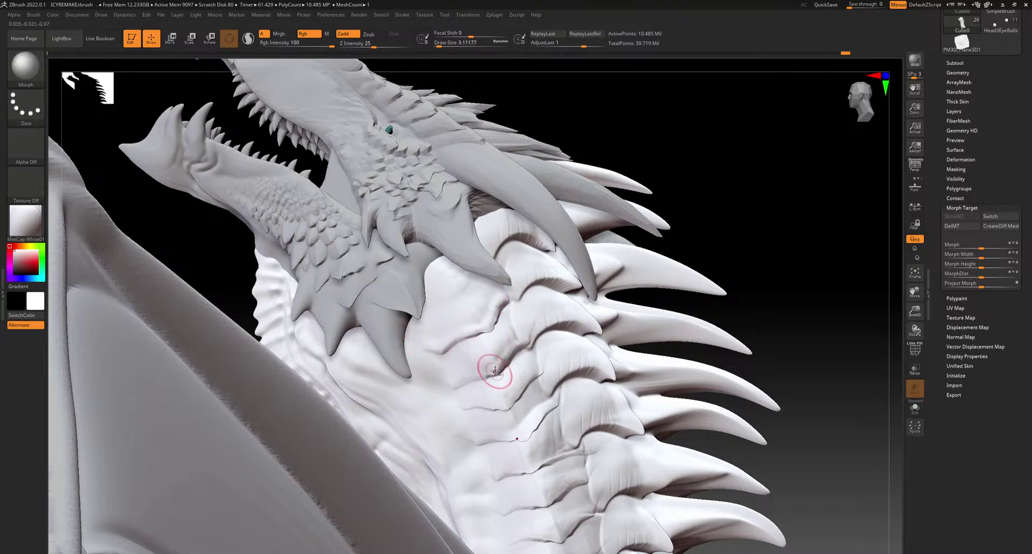
# Continue morphing back the inner ends of the chevron plates so the spine scales on the upper neck stay clean
pyautogui.press('ctrl')
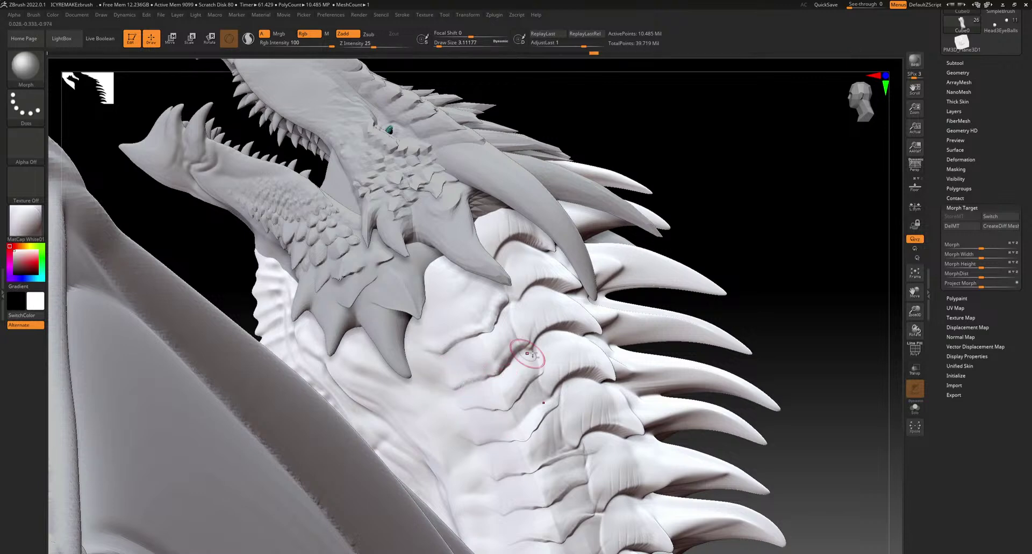
pyautogui.moveTo(520, 333); pyautogui.dragTo(532, 325, button='right')
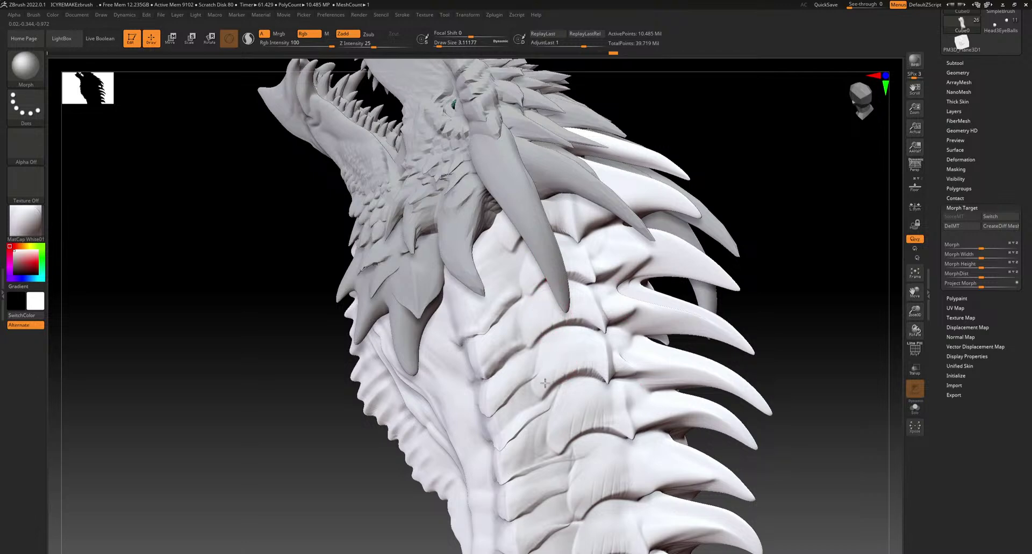
pyautogui.moveTo(575, 340); pyautogui.dragTo(608, 359, button='right')
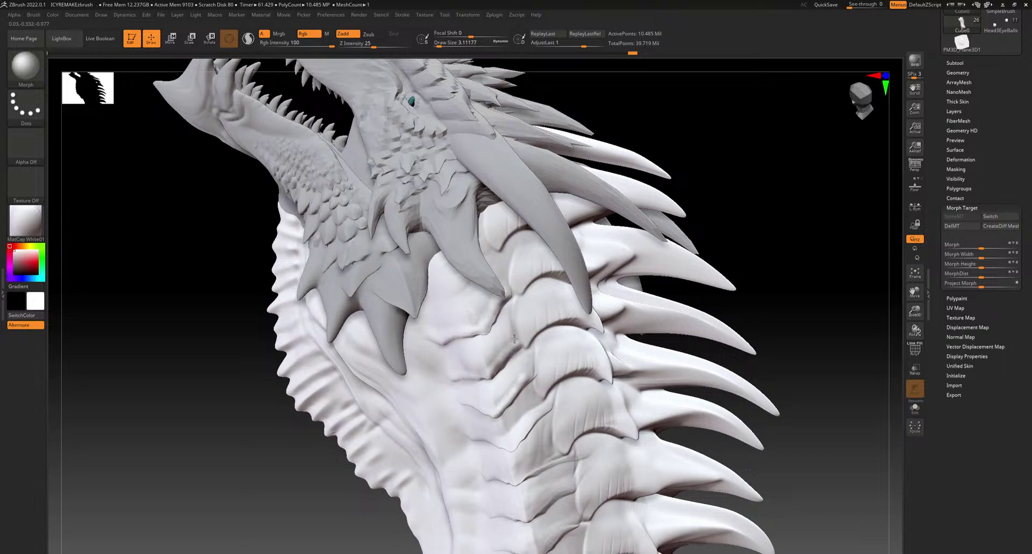
pyautogui.moveTo(495, 348); pyautogui.dragTo(529, 269, button='right')
pyautogui.moveTo(522, 348)
pyautogui.mouseDown(button='right')
pyautogui.moveTo(567, 332)
pyautogui.moveTo(736, 365)
pyautogui.mouseUp(button='right')
# Refine the raised chevron plate beside the upper spine scales with short corrective and smoothing strokes
pyautogui.moveTo(502, 406)
pyautogui.keyDown('alt'); pyautogui.mouseDown(button='right')
pyautogui.moveTo(498, 286)
pyautogui.moveTo(516, 380)
pyautogui.mouseUp(button='right'); pyautogui.keyUp('alt')
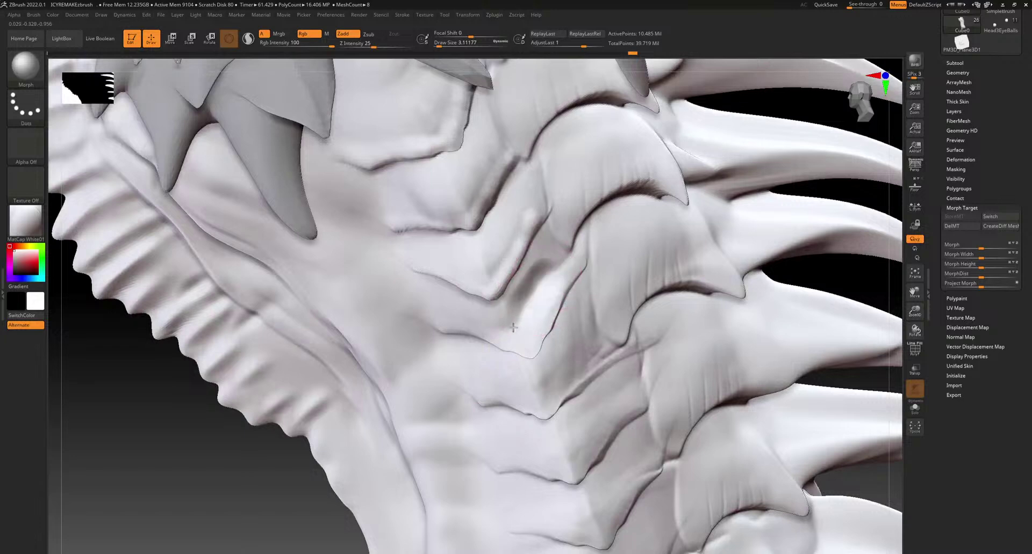
pyautogui.press('ctrl')
pyautogui.hotkey('ctrl', 'z')
pyautogui.hotkey('ctrl', 'z')
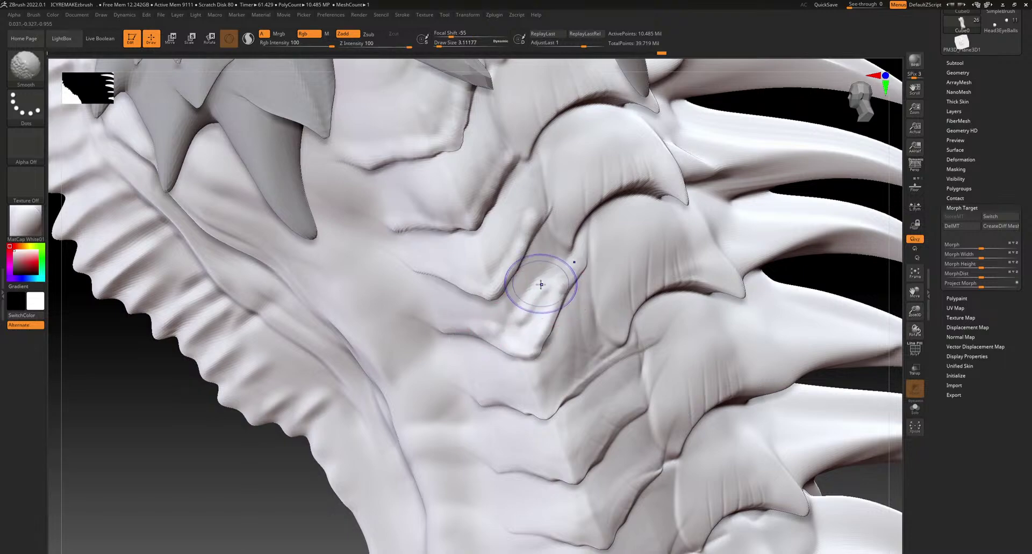
pyautogui.moveTo(527, 301)
pyautogui.mouseDown(button='right')
pyautogui.moveTo(481, 315)
pyautogui.moveTo(540, 258)
pyautogui.moveTo(574, 248)
pyautogui.moveTo(570, 258)
pyautogui.mouseUp(button='right')
pyautogui.press('shift')
pyautogui.keyDown('shift'); pyautogui.moveTo(559, 297); pyautogui.dragTo(560, 276); pyautogui.keyUp('shift')
# Undo the last smoothing strokes on the chevron plate beside the spine scales
pyautogui.press('ctrl')
pyautogui.moveTo(571, 209)
pyautogui.mouseDown(button='right')
pyautogui.moveTo(569, 226)
pyautogui.moveTo(586, 177)
pyautogui.mouseUp(button='right')
pyautogui.press('ctrl')
pyautogui.hotkey('ctrl', 'z')
pyautogui.hotkey('ctrl', 'shift', 'z')
pyautogui.hotkey('ctrl', 'z')
pyautogui.hotkey('ctrl', 'z')
pyautogui.hotkey('ctrl', 'z')
# Try the Standard and Rake brushes on the upper neck plates
pyautogui.press('b')
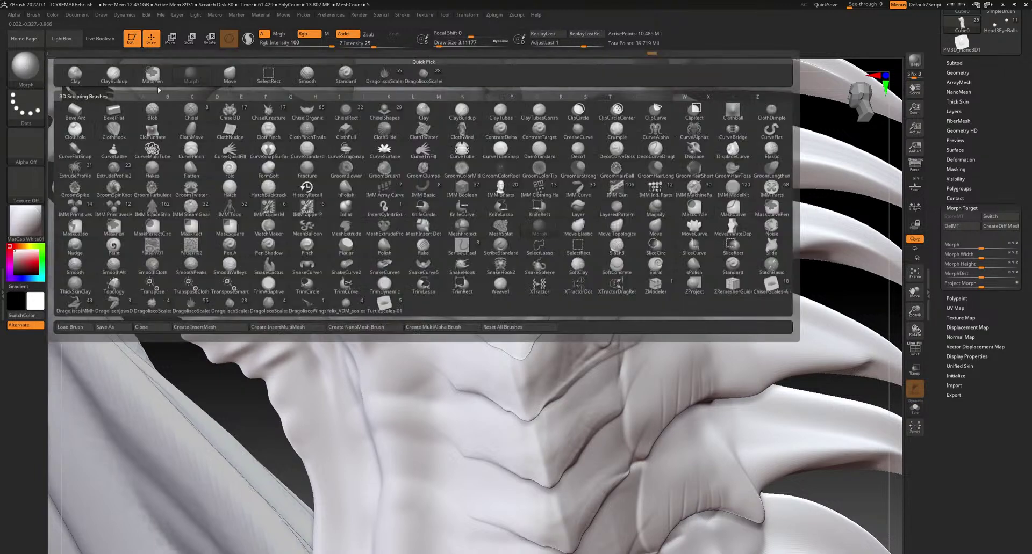
pyautogui.click(344, 81)
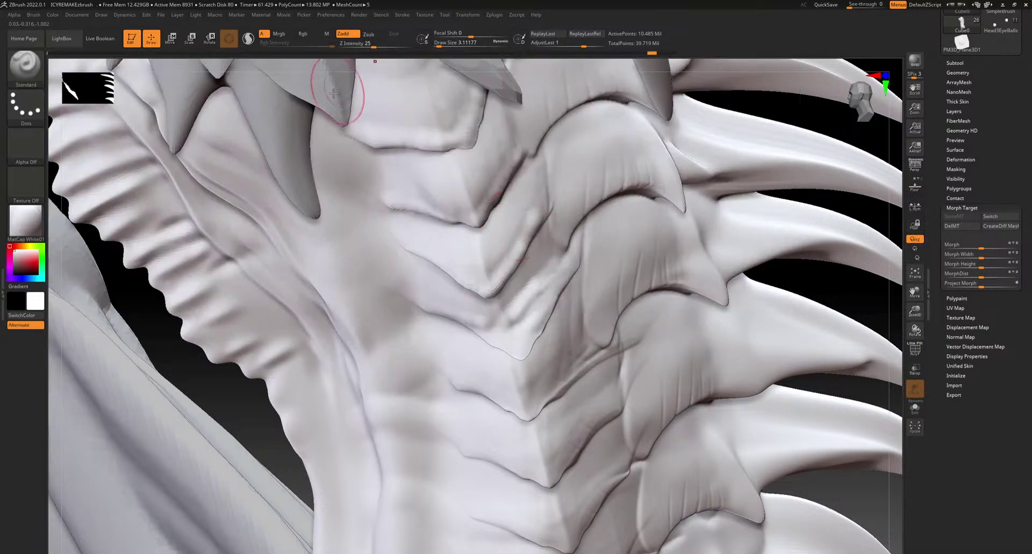
pyautogui.click(26, 80)
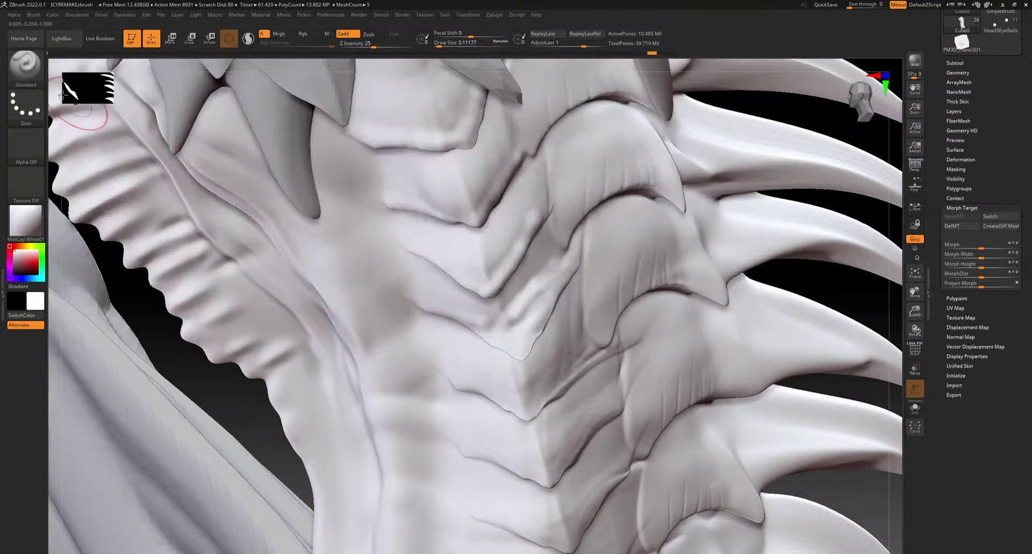
pyautogui.click(25, 80)
pyautogui.press('r')
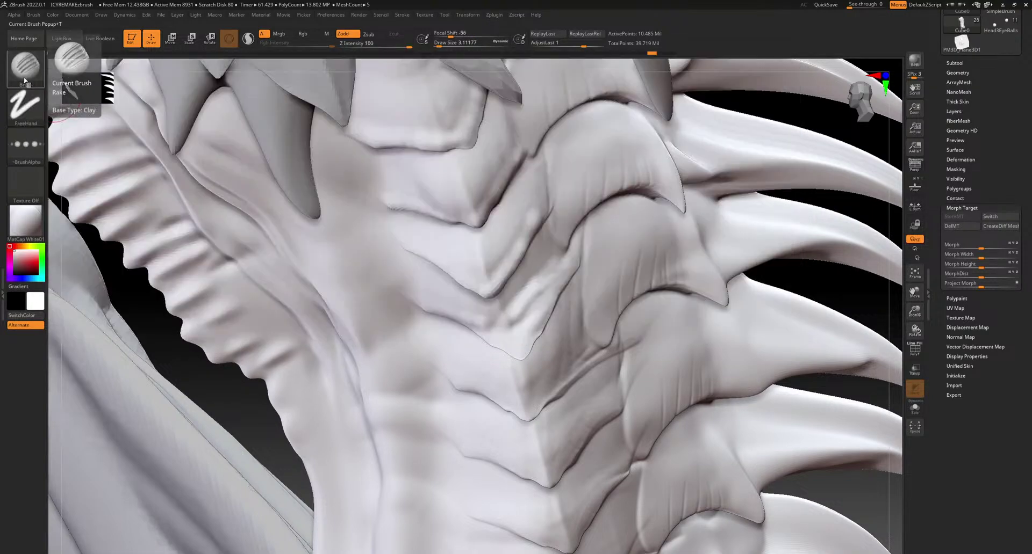
pyautogui.press('shift')
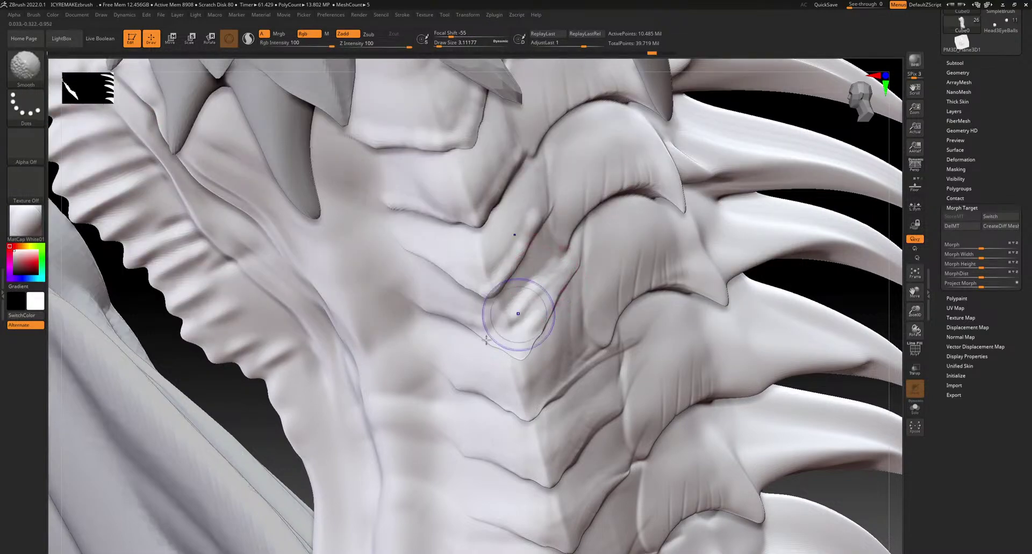
pyautogui.moveTo(481, 260); pyautogui.dragTo(491, 345, button='right')
pyautogui.moveTo(474, 355); pyautogui.dragTo(386, 325)
pyautogui.press('ctrl')
pyautogui.hotkey('ctrl', 'z')
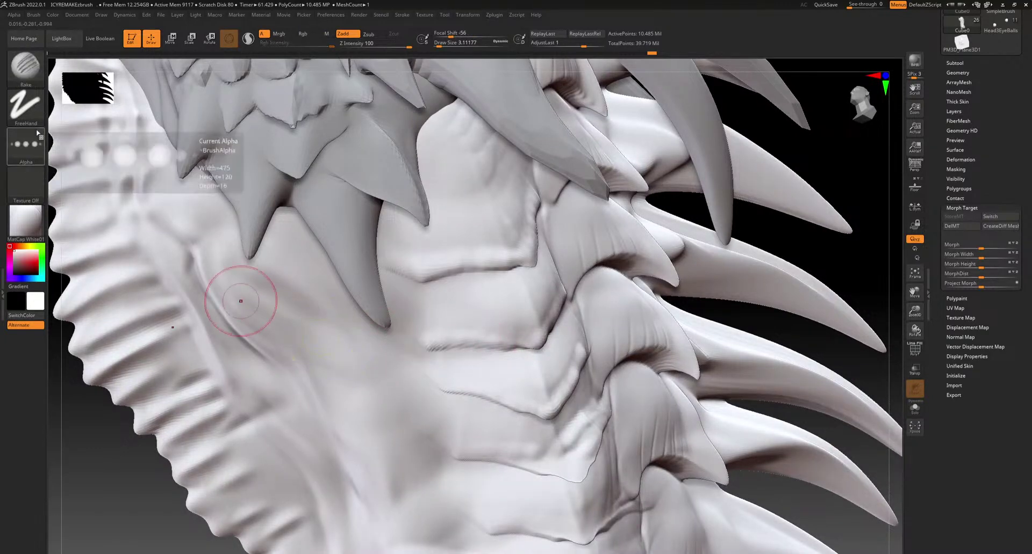
# Select the DamStandard brush with a FreeHand stroke and carve the lower edges of the uppermost neck plates below the horns
pyautogui.click(21, 68)
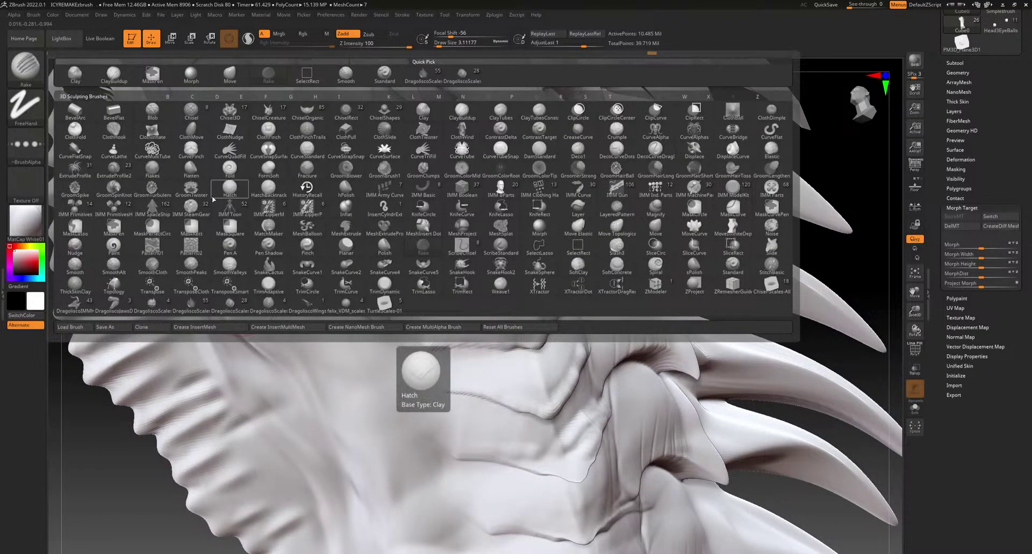
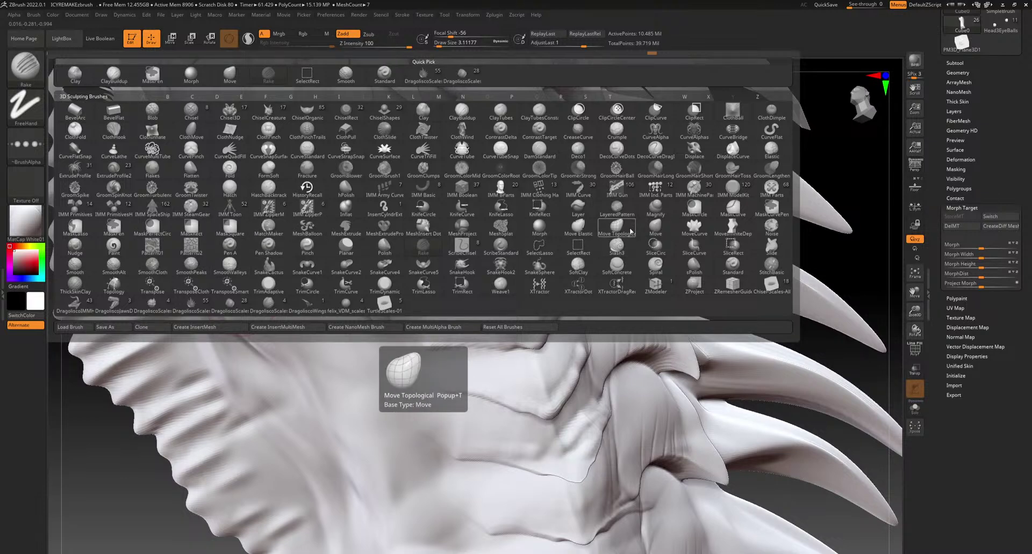
pyautogui.press('d')
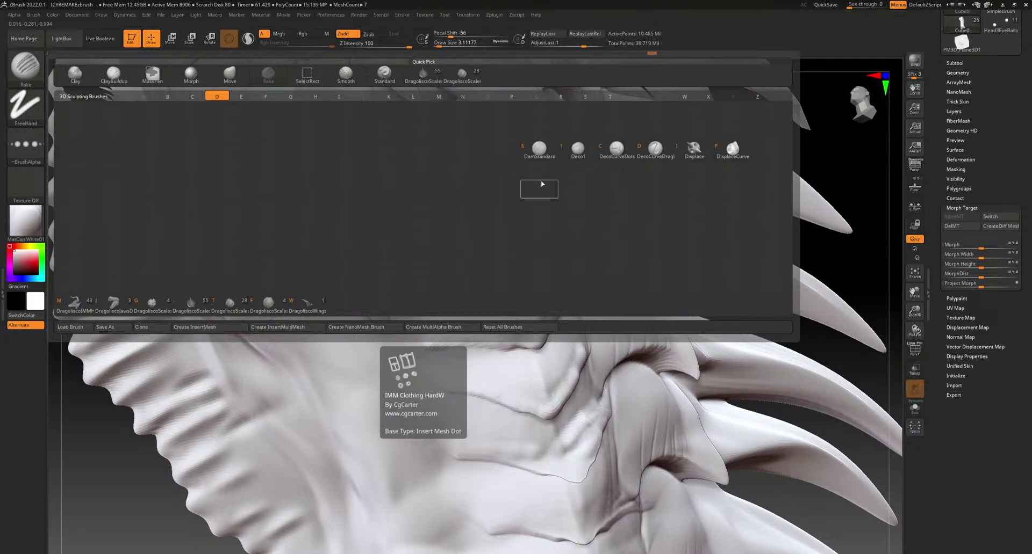
pyautogui.press('s')
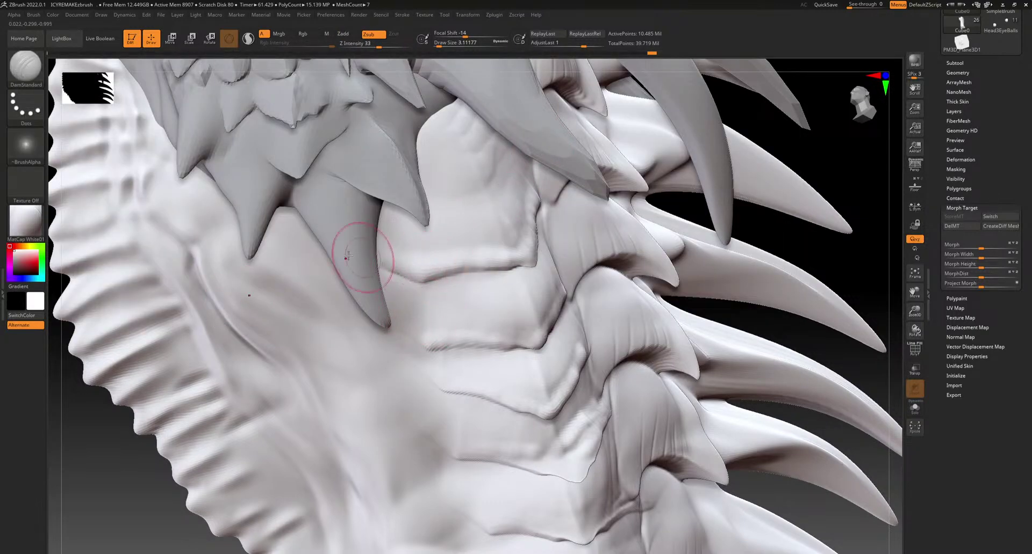
pyautogui.click(25, 107)
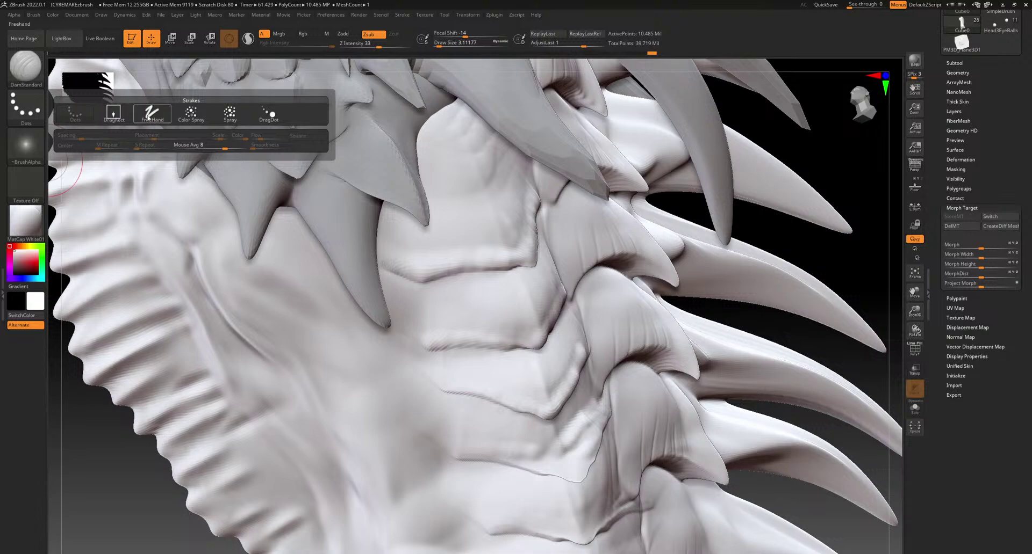
pyautogui.click(152, 114)
pyautogui.moveTo(442, 274); pyautogui.dragTo(532, 259)
pyautogui.moveTo(509, 238); pyautogui.dragTo(502, 221, button='right')
pyautogui.moveTo(598, 216); pyautogui.dragTo(516, 257)
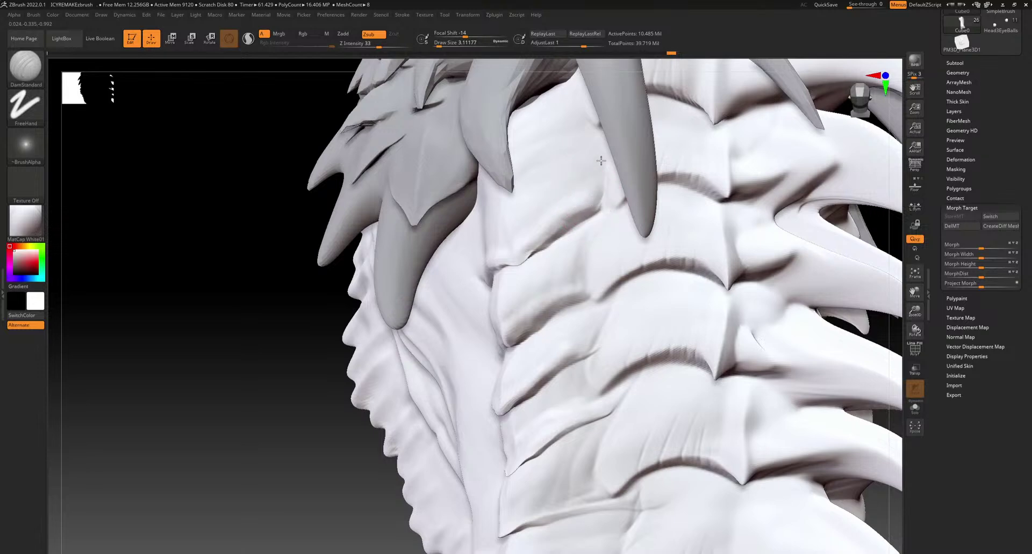
# Deepen the creases between the side plates and the spine scales down the upper neck with DamStandard strokes
pyautogui.moveTo(605, 180); pyautogui.dragTo(585, 283)
pyautogui.moveTo(591, 236)
pyautogui.mouseDown()
pyautogui.moveTo(583, 303)
pyautogui.moveTo(508, 345)
pyautogui.mouseUp()
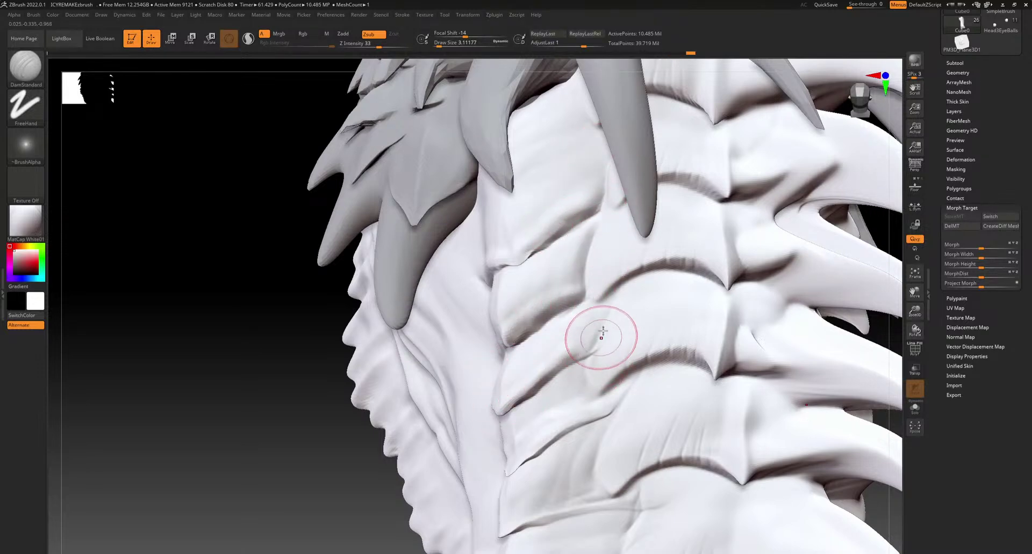
pyautogui.moveTo(595, 300); pyautogui.dragTo(618, 288)
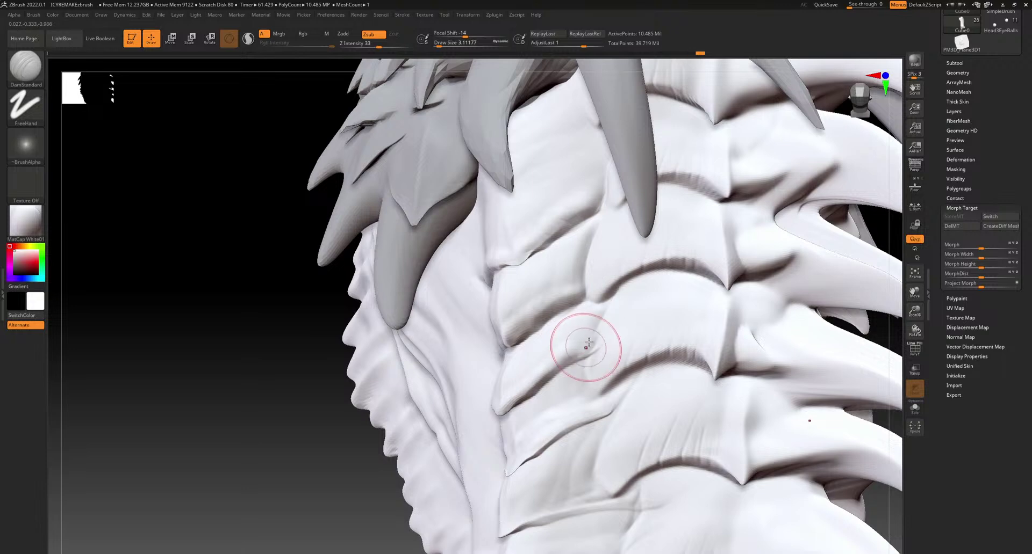
pyautogui.moveTo(588, 357); pyautogui.dragTo(519, 404)
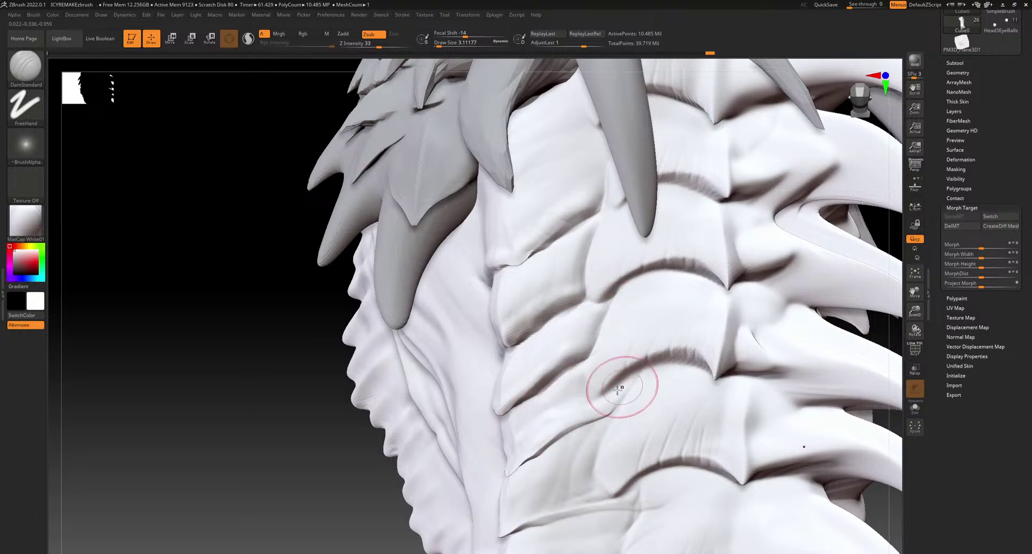
pyautogui.moveTo(594, 356)
pyautogui.mouseDown()
pyautogui.moveTo(593, 391)
pyautogui.moveTo(606, 394)
pyautogui.moveTo(553, 437)
pyautogui.moveTo(610, 467)
pyautogui.mouseUp()
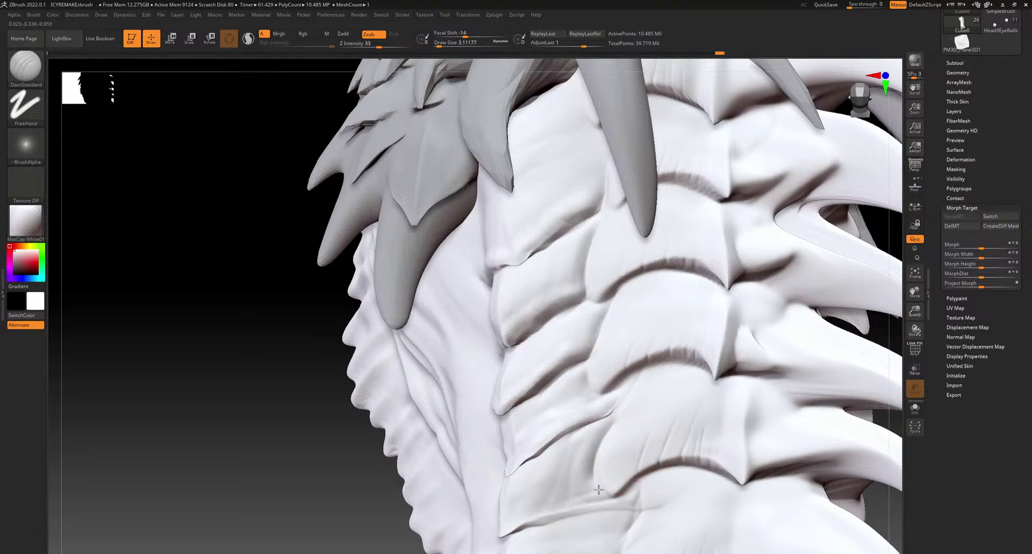
# Open the subtool list and hide the wing that blocks the view of the neck's side
pyautogui.moveTo(312, 438); pyautogui.dragTo(518, 433)
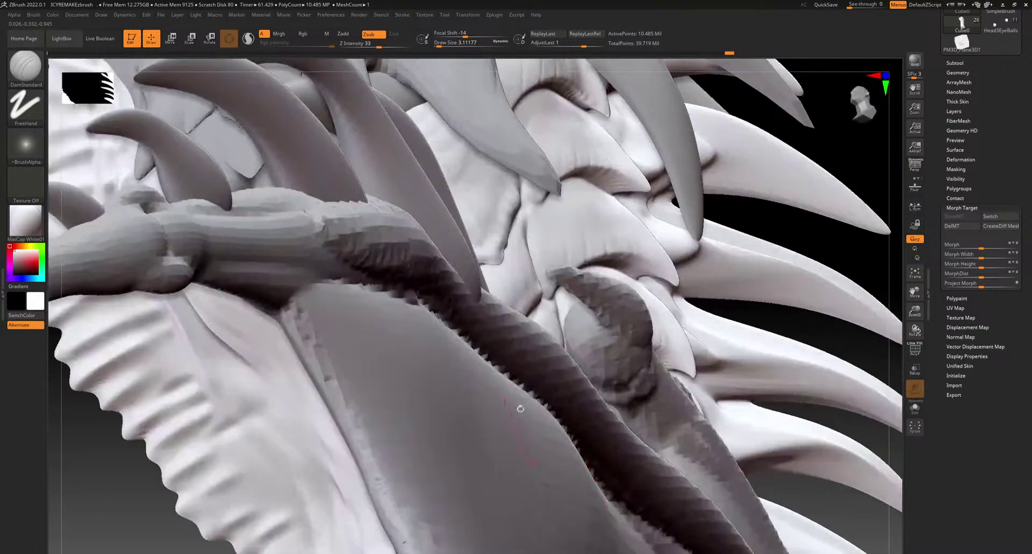
pyautogui.keyDown('ctrl'); pyautogui.moveTo(717, 349); pyautogui.dragTo(670, 260, button='right'); pyautogui.keyUp('ctrl')
pyautogui.moveTo(853, 229); pyautogui.dragTo(873, 219, button='right')
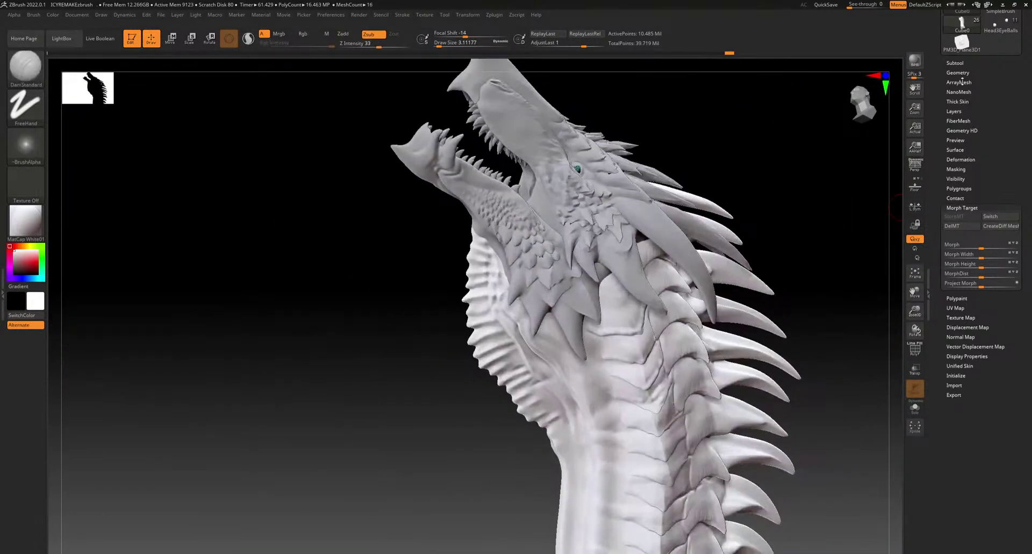
pyautogui.click(979, 70)
pyautogui.click(957, 60)
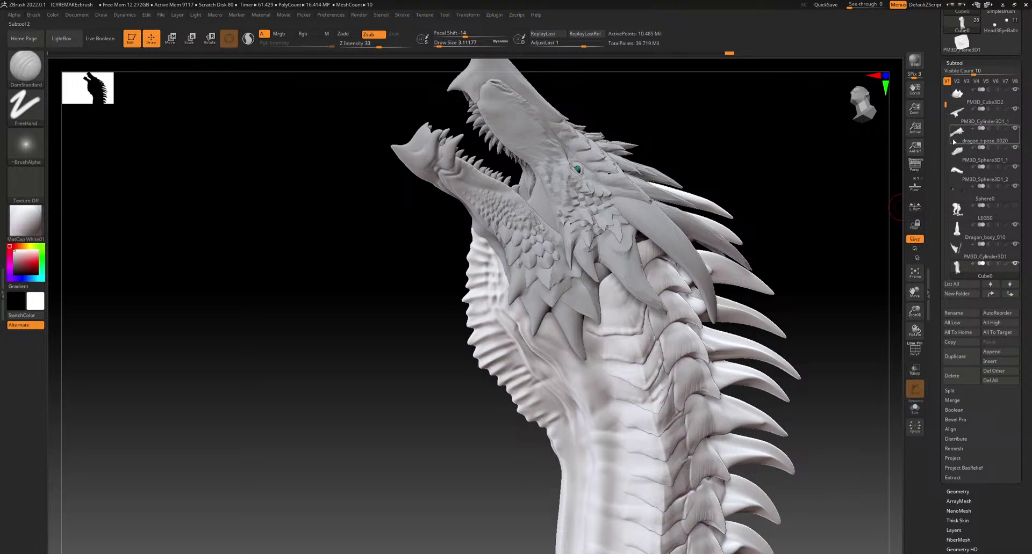
pyautogui.click(986, 165)
pyautogui.moveTo(944, 102); pyautogui.dragTo(945, 144)
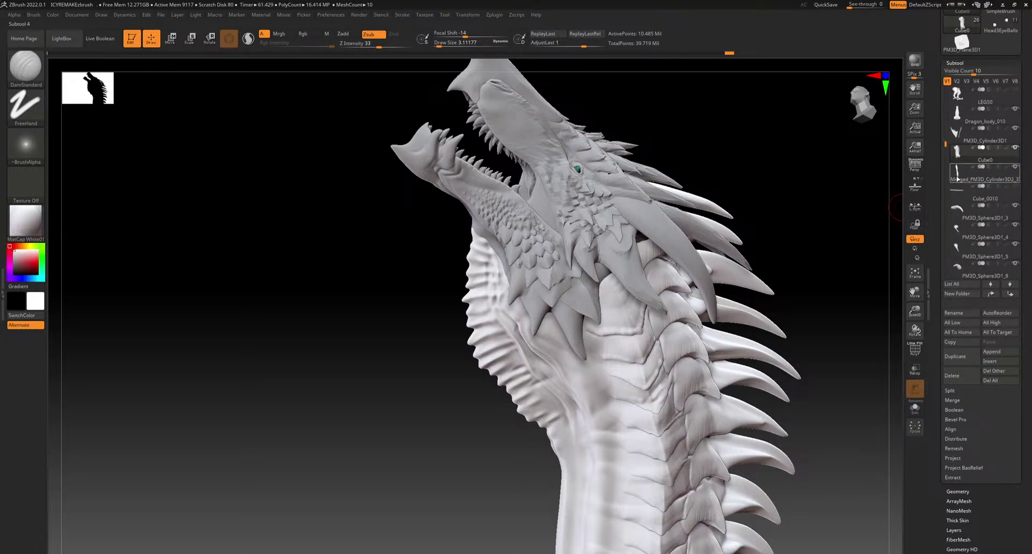
pyautogui.moveTo(955, 172)
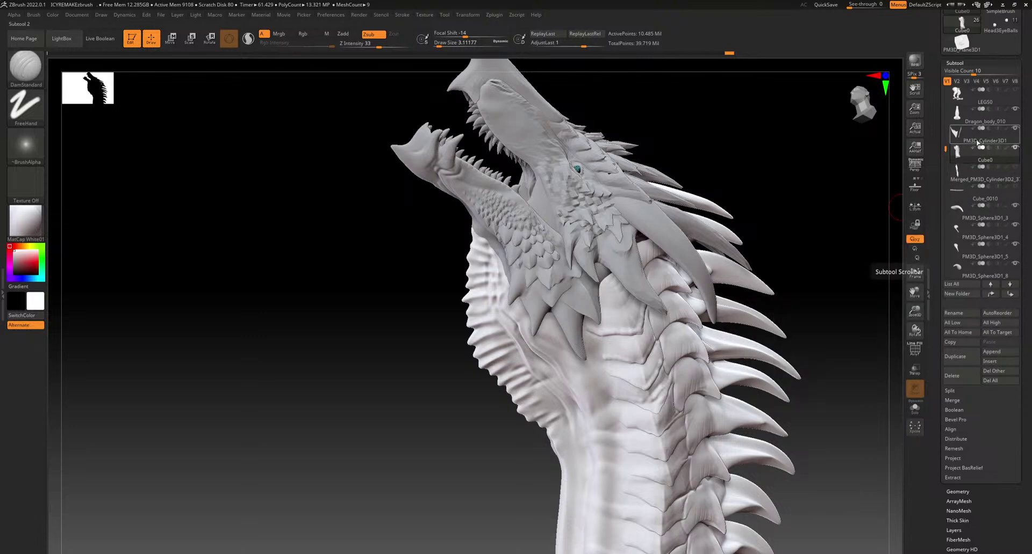
# Carve the outer end of a side plate below the jaw spikes on the upper neck with the DamStandard brush
pyautogui.keyDown('alt'); pyautogui.moveTo(624, 507); pyautogui.dragTo(575, 385, button='right'); pyautogui.keyUp('alt')
pyautogui.moveTo(605, 348)
pyautogui.mouseDown(button='right')
pyautogui.moveTo(631, 253)
pyautogui.moveTo(605, 278)
pyautogui.moveTo(626, 294)
pyautogui.moveTo(647, 352)
pyautogui.moveTo(615, 246)
pyautogui.mouseUp(button='right')
pyautogui.keyDown('ctrl'); pyautogui.moveTo(640, 339); pyautogui.dragTo(622, 383, button='right'); pyautogui.keyUp('ctrl')
pyautogui.moveTo(633, 293); pyautogui.dragTo(693, 271, button='right')
pyautogui.keyDown('ctrl'); pyautogui.moveTo(645, 225); pyautogui.dragTo(591, 317, button='right'); pyautogui.keyUp('ctrl')
pyautogui.moveTo(565, 241)
pyautogui.mouseDown(button='right')
pyautogui.moveTo(555, 282)
pyautogui.moveTo(572, 309)
pyautogui.moveTo(578, 300)
pyautogui.mouseUp(button='right')
pyautogui.moveTo(558, 264)
pyautogui.mouseDown(button='right')
pyautogui.moveTo(574, 223)
pyautogui.moveTo(543, 226)
pyautogui.moveTo(607, 287)
pyautogui.mouseUp(button='right')
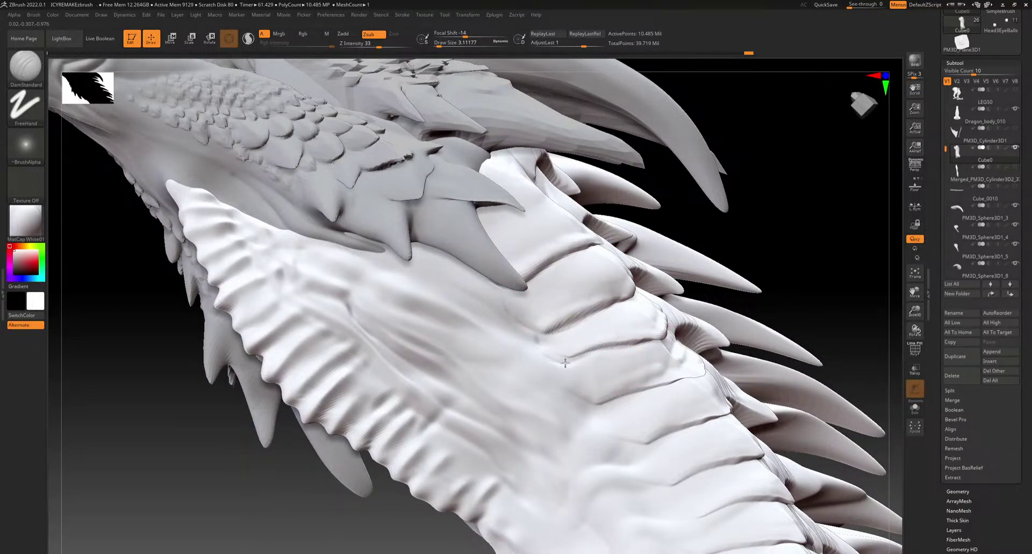
pyautogui.moveTo(575, 365); pyautogui.dragTo(645, 347)
pyautogui.moveTo(651, 364); pyautogui.dragTo(640, 382, button='right')
pyautogui.moveTo(686, 316)
pyautogui.mouseDown(button='right')
pyautogui.moveTo(654, 346)
pyautogui.moveTo(629, 216)
pyautogui.mouseUp(button='right')
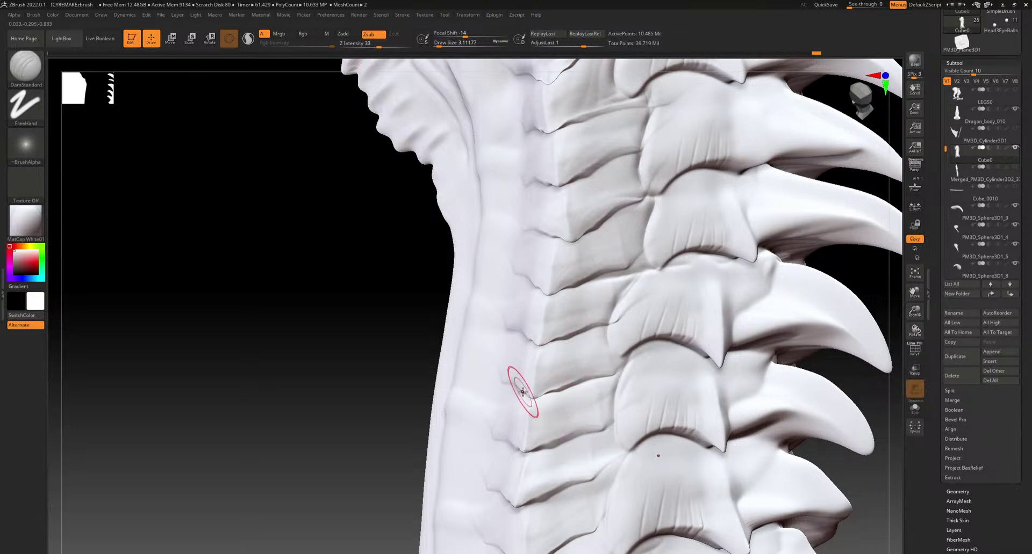
# Define the outer ends of the side plates down the middle of the neck with short DamStandard strokes
pyautogui.moveTo(596, 308)
pyautogui.keyDown('alt'); pyautogui.mouseDown(button='right')
pyautogui.moveTo(639, 253)
pyautogui.moveTo(667, 281)
pyautogui.moveTo(595, 299)
pyautogui.mouseUp(button='right'); pyautogui.keyUp('alt')
pyautogui.moveTo(566, 352); pyautogui.dragTo(580, 308, button='right')
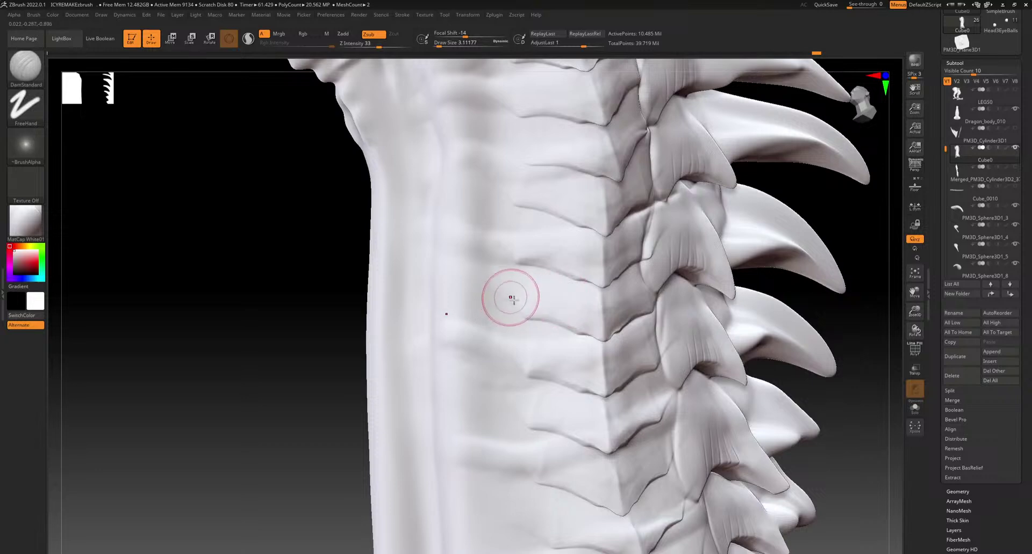
pyautogui.moveTo(508, 258)
pyautogui.mouseDown()
pyautogui.moveTo(501, 234)
pyautogui.moveTo(499, 245)
pyautogui.mouseUp()
pyautogui.moveTo(544, 184); pyautogui.dragTo(534, 299, button='right')
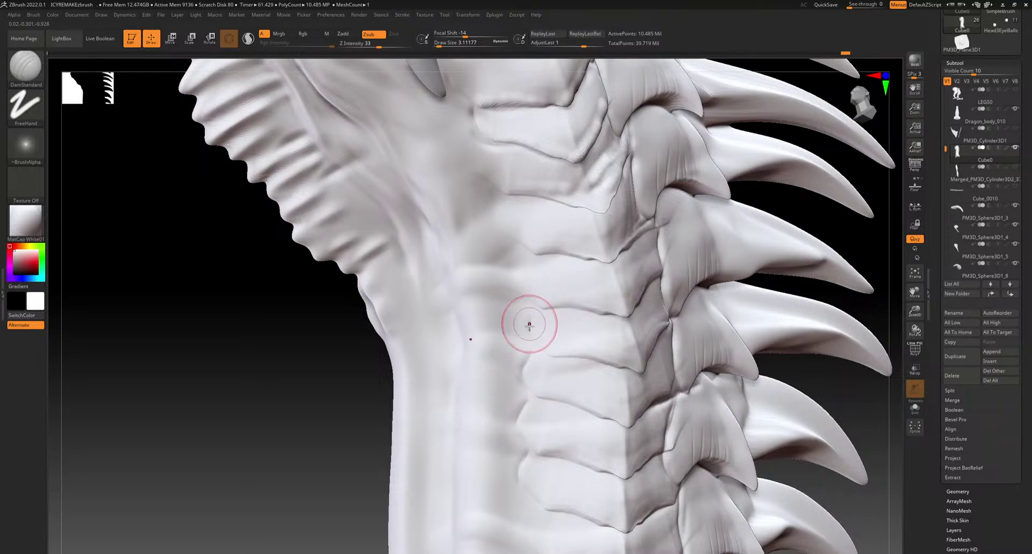
pyautogui.press('ctrl')
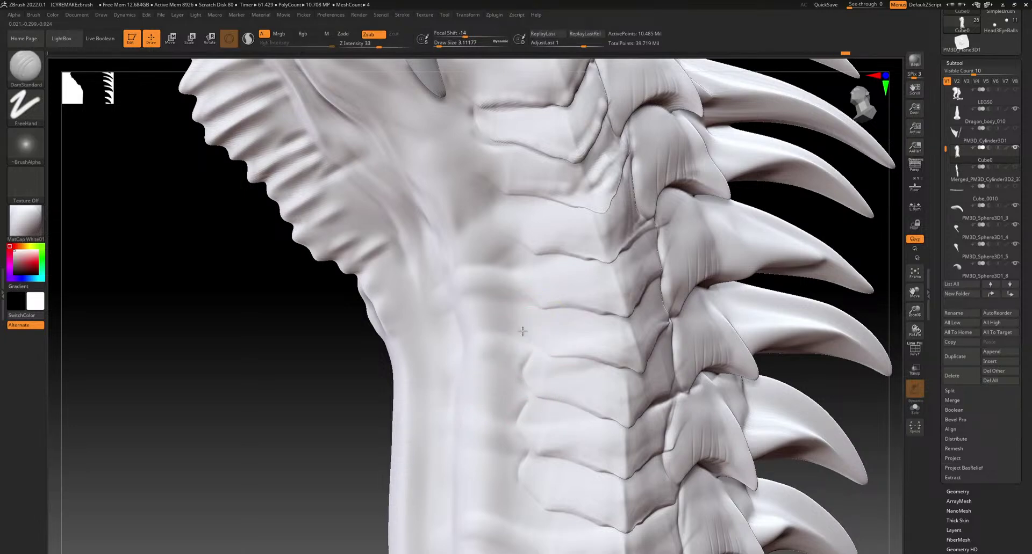
pyautogui.moveTo(532, 301); pyautogui.dragTo(502, 398, button='right')
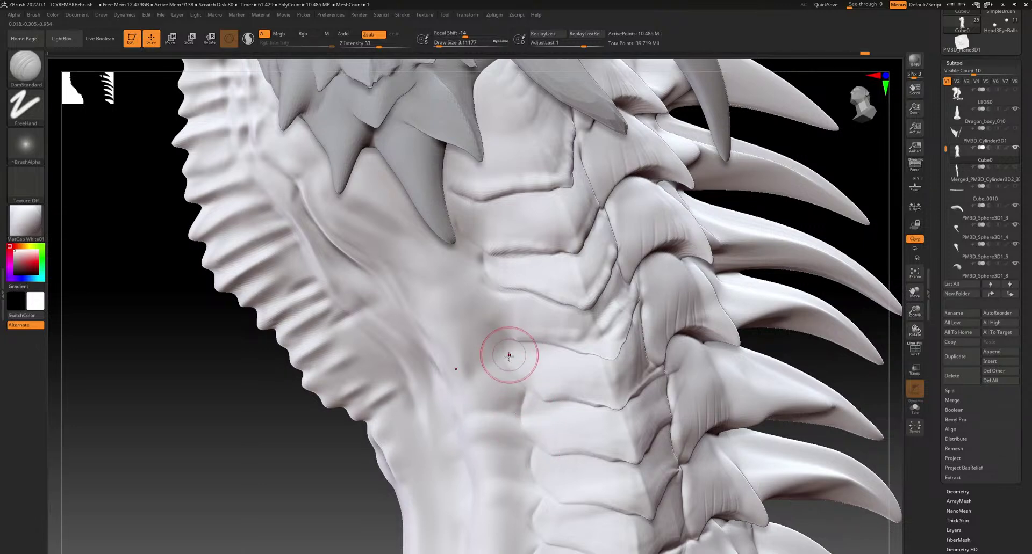
pyautogui.moveTo(483, 277); pyautogui.dragTo(525, 341, button='right')
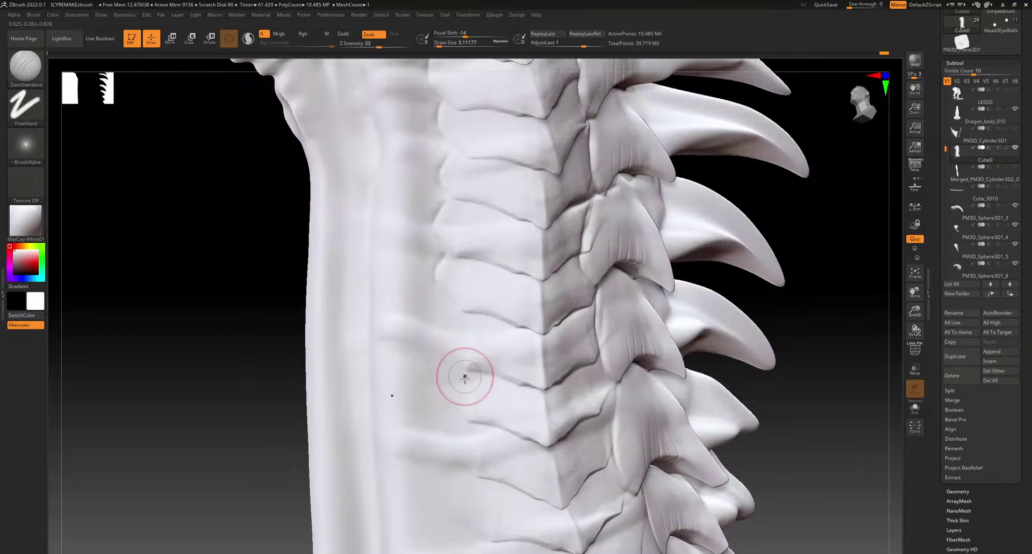
pyautogui.press('ctrl')
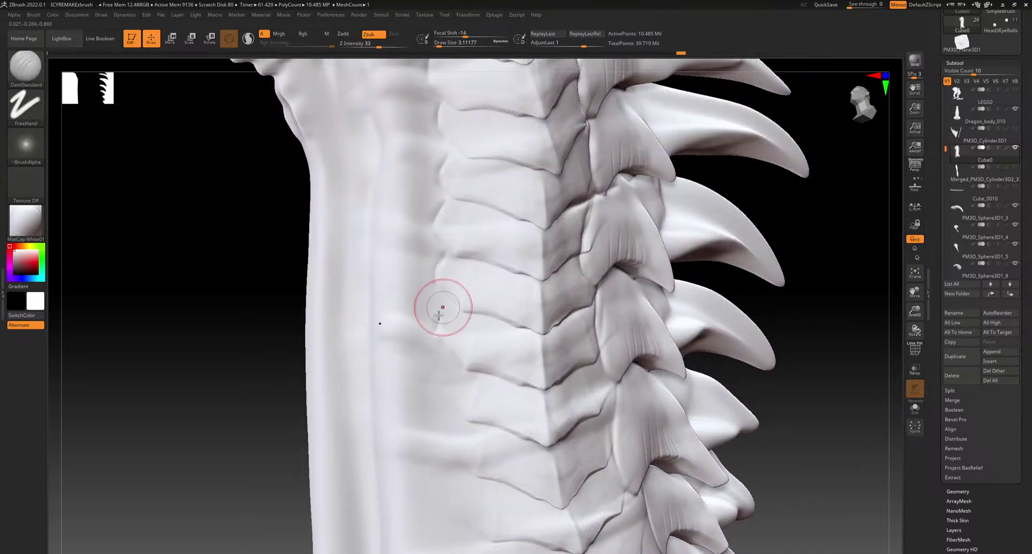
pyautogui.moveTo(527, 407); pyautogui.dragTo(403, 237, button='right')
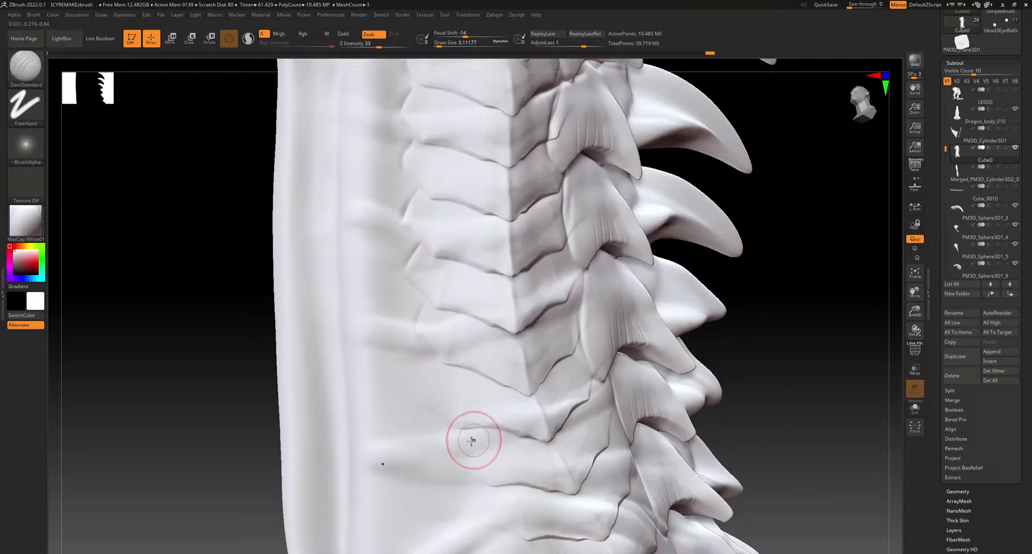
# Carve the pointed outer ends of the lower side plates, continuing down to the base of the neck
pyautogui.moveTo(433, 354); pyautogui.dragTo(424, 377)
pyautogui.moveTo(483, 486); pyautogui.dragTo(487, 487)
pyautogui.moveTo(438, 445); pyautogui.dragTo(450, 431)
pyautogui.keyDown('alt'); pyautogui.moveTo(481, 477); pyautogui.dragTo(441, 316, button='right'); pyautogui.keyUp('alt')
pyautogui.moveTo(487, 382); pyautogui.dragTo(471, 372)
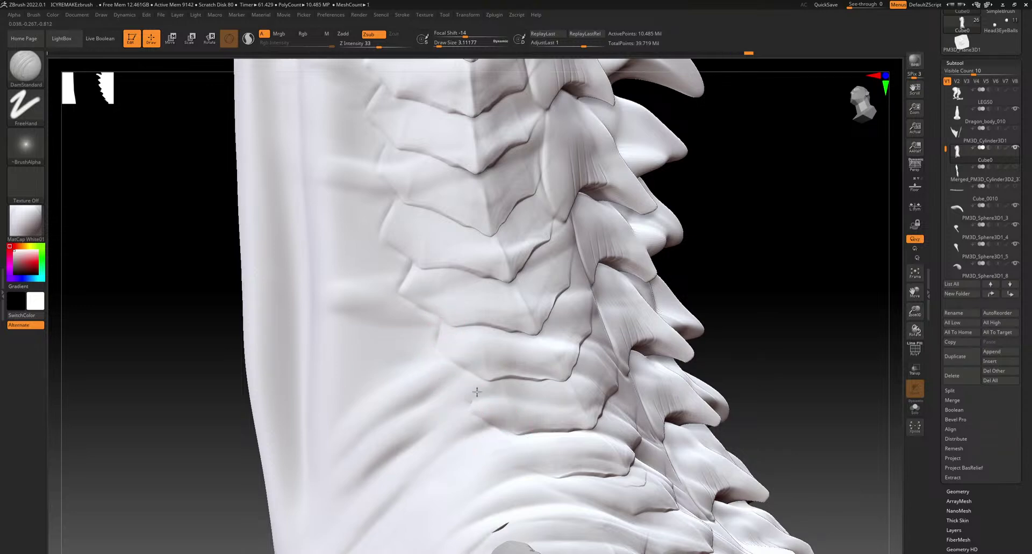
pyautogui.moveTo(525, 430); pyautogui.dragTo(515, 483, button='right')
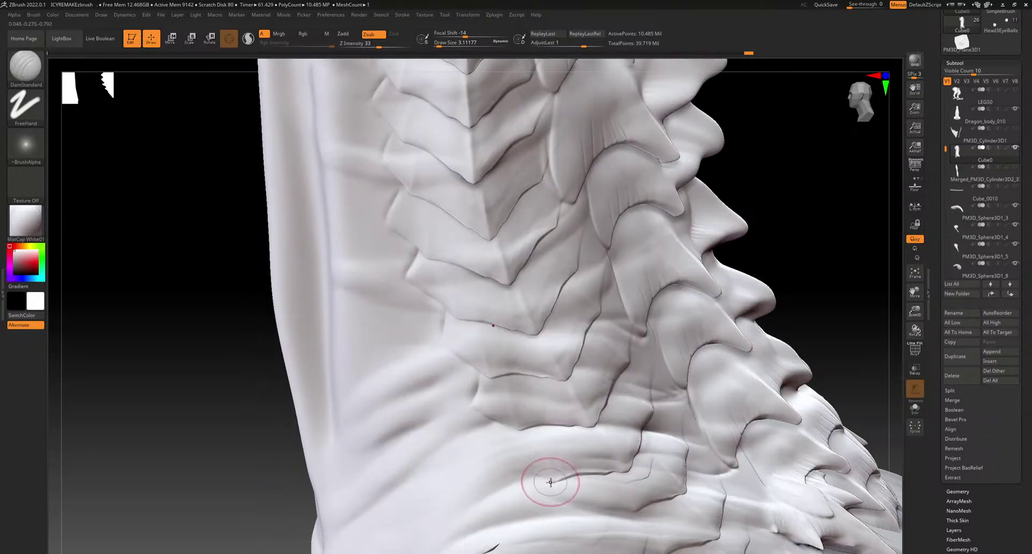
pyautogui.moveTo(504, 457); pyautogui.dragTo(508, 426)
# Deepen the creases between the lower side plates and the spine scales near the base of the neck
pyautogui.moveTo(611, 456); pyautogui.dragTo(588, 380, button='right')
pyautogui.press('shift')
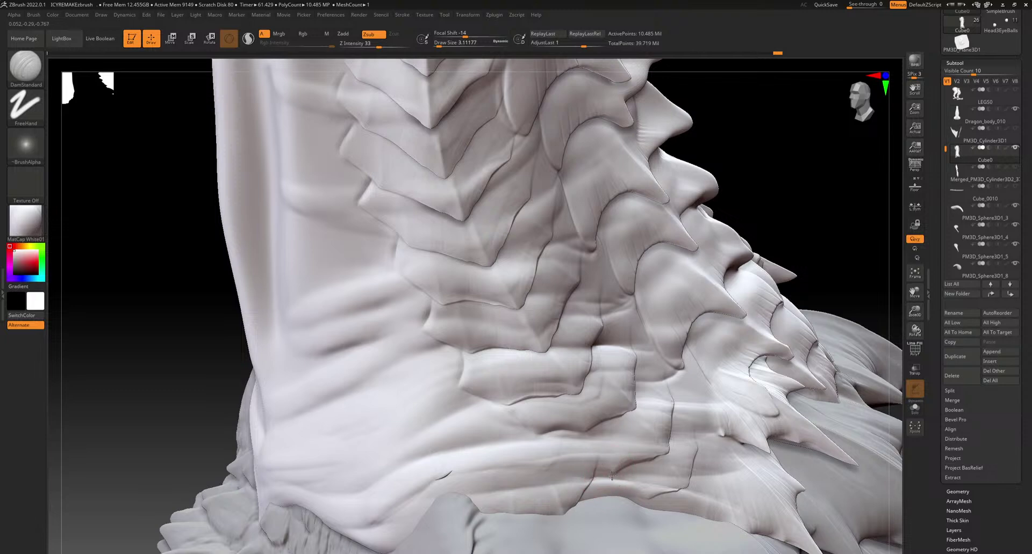
pyautogui.moveTo(637, 403); pyautogui.dragTo(679, 402, button='right')
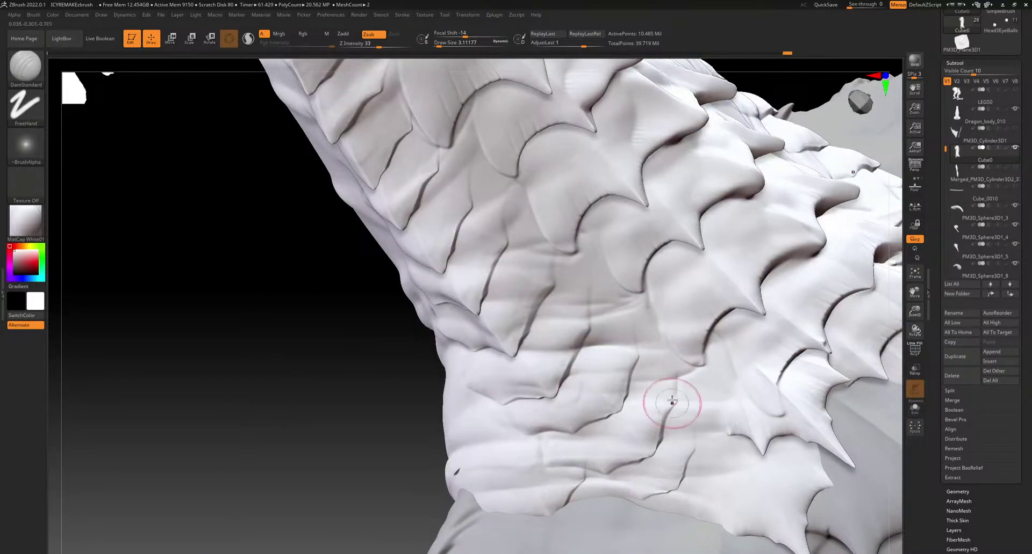
pyautogui.moveTo(553, 265); pyautogui.dragTo(554, 282)
pyautogui.moveTo(514, 187); pyautogui.dragTo(504, 215)
pyautogui.moveTo(479, 150); pyautogui.dragTo(472, 203)
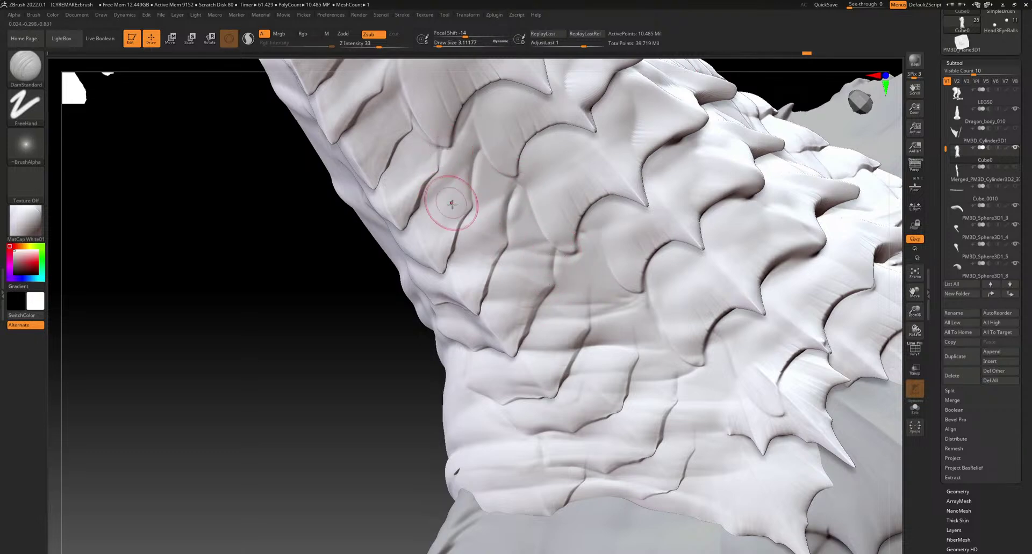
pyautogui.moveTo(450, 245); pyautogui.dragTo(444, 271)
# Carve small skin wrinkles into the gaps between the spine scales and the side plates on the lower neck
pyautogui.keyDown('alt'); pyautogui.moveTo(514, 185); pyautogui.dragTo(557, 317, button='right'); pyautogui.keyUp('alt')
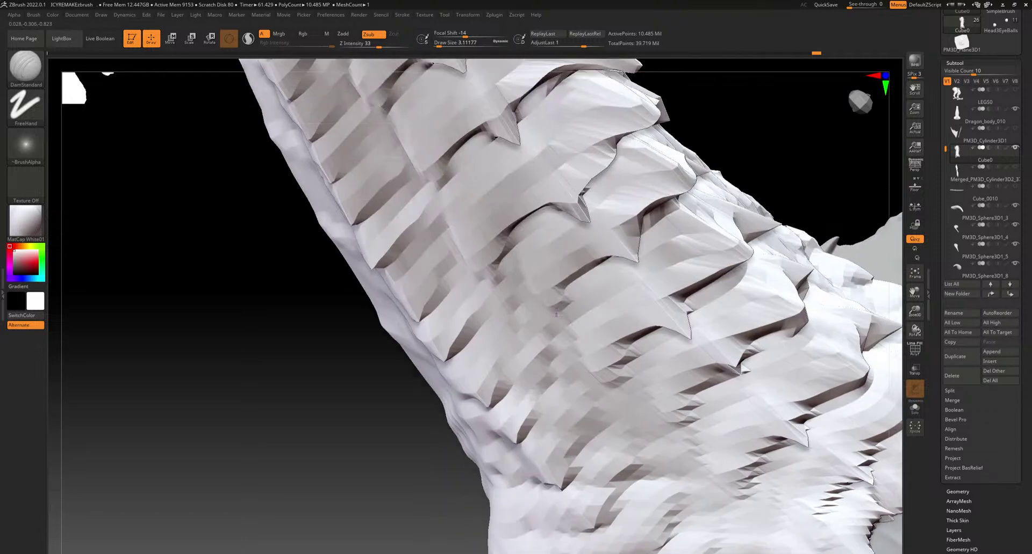
pyautogui.moveTo(562, 267); pyautogui.dragTo(548, 249, button='right')
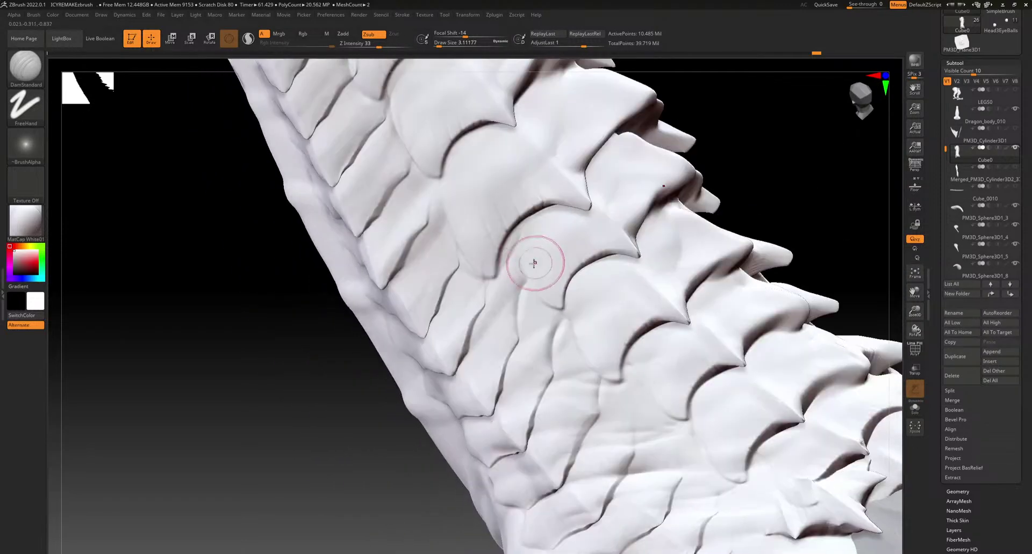
pyautogui.moveTo(511, 241)
pyautogui.mouseDown()
pyautogui.moveTo(493, 281)
pyautogui.moveTo(519, 280)
pyautogui.mouseUp()
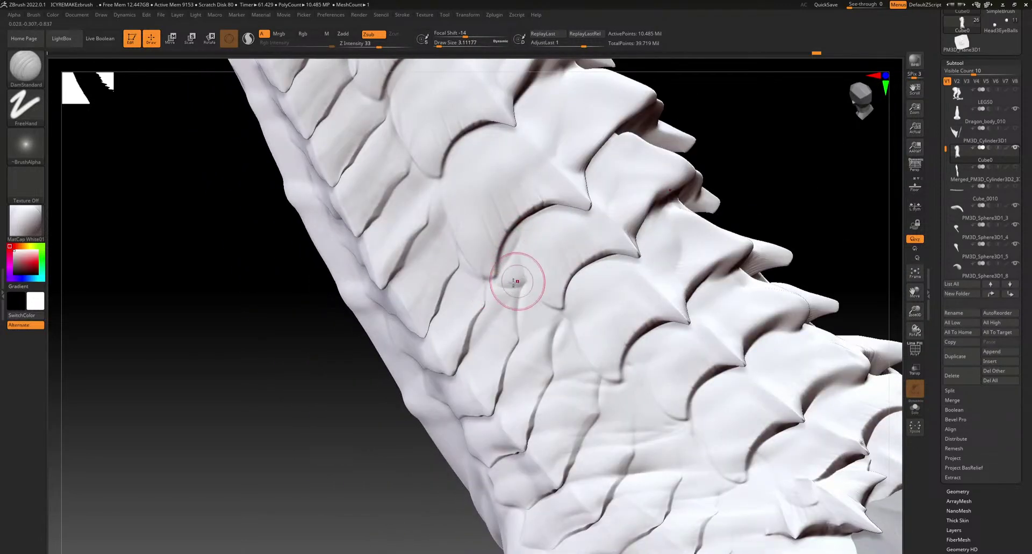
pyautogui.moveTo(516, 243)
pyautogui.mouseDown()
pyautogui.moveTo(521, 301)
pyautogui.moveTo(553, 353)
pyautogui.mouseUp()
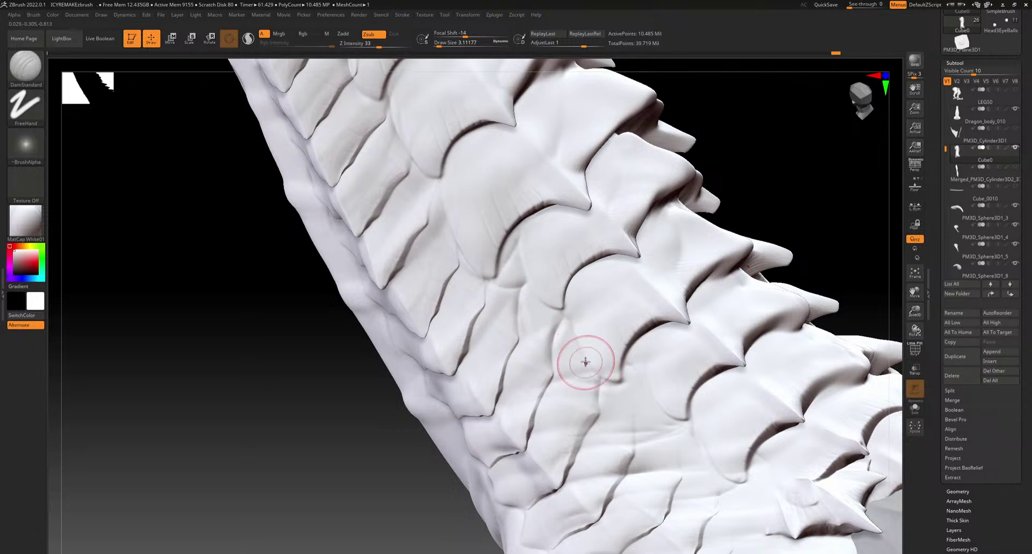
pyautogui.moveTo(591, 370); pyautogui.dragTo(616, 387)
pyautogui.moveTo(558, 314)
pyautogui.mouseDown()
pyautogui.moveTo(516, 297)
pyautogui.moveTo(551, 314)
pyautogui.mouseUp()
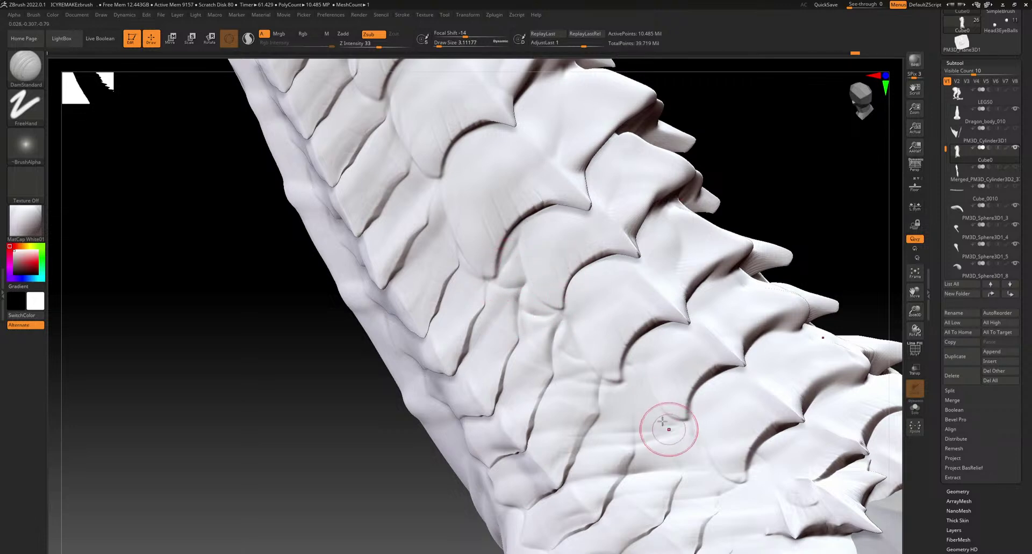
pyautogui.moveTo(612, 411); pyautogui.dragTo(608, 408)
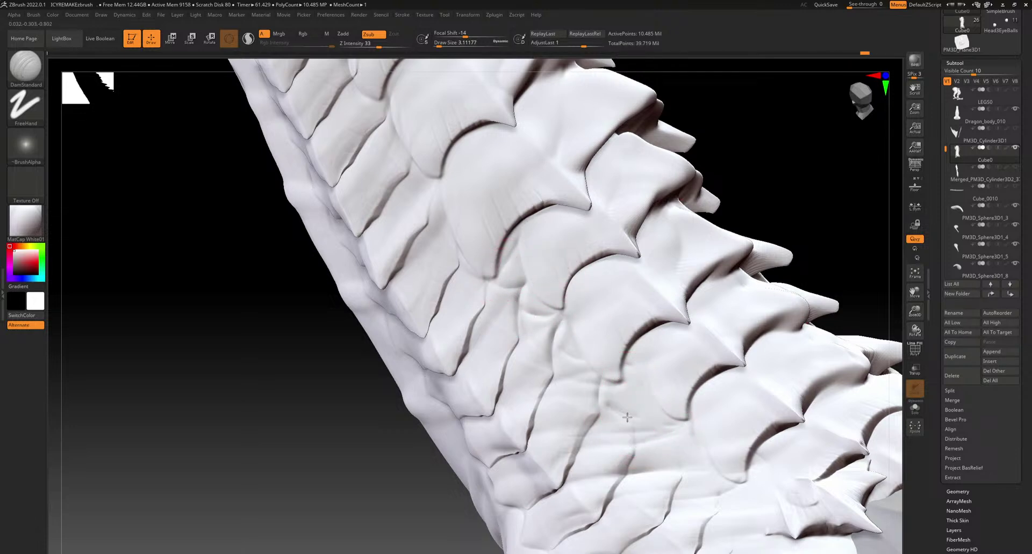
pyautogui.moveTo(679, 472); pyautogui.dragTo(679, 442)
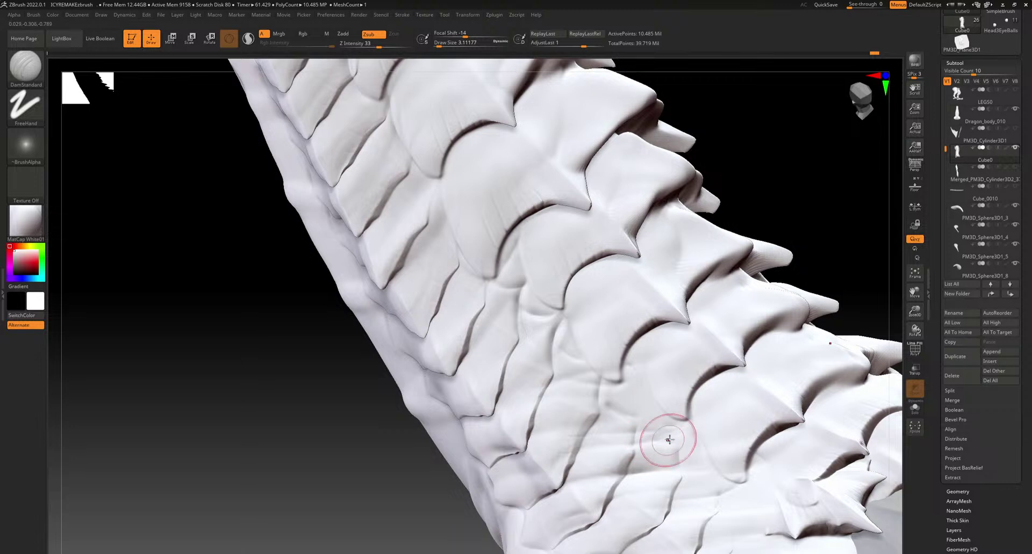
pyautogui.moveTo(626, 412); pyautogui.dragTo(653, 410)
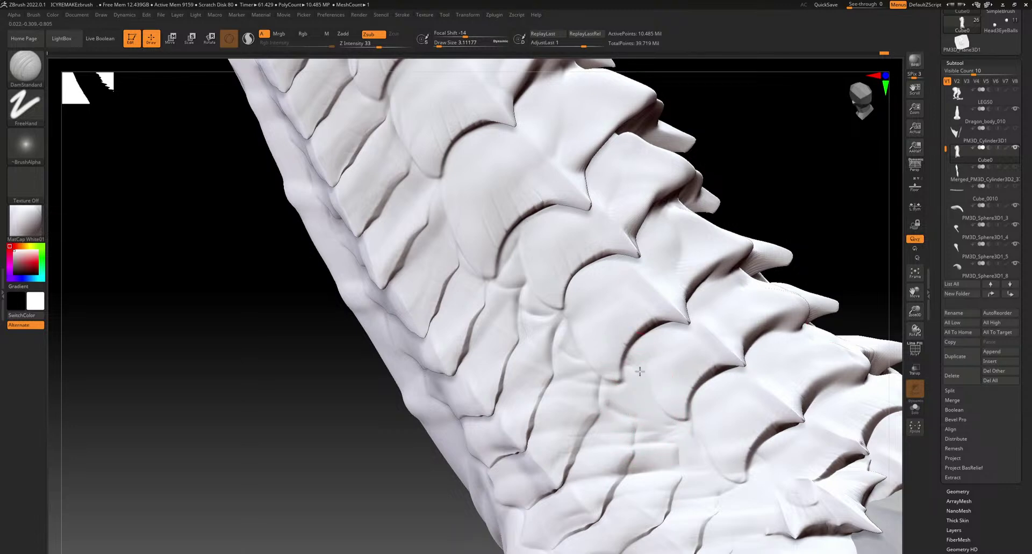
# Extend the DamStandard wrinkles around the last spine scales where the neck meets the shoulder
pyautogui.moveTo(741, 489); pyautogui.dragTo(744, 479)
pyautogui.moveTo(702, 482)
pyautogui.keyDown('alt'); pyautogui.mouseDown(button='right')
pyautogui.moveTo(570, 355)
pyautogui.moveTo(646, 371)
pyautogui.mouseUp(button='right'); pyautogui.keyUp('alt')
pyautogui.moveTo(640, 428); pyautogui.dragTo(649, 409)
pyautogui.moveTo(618, 375); pyautogui.dragTo(623, 354)
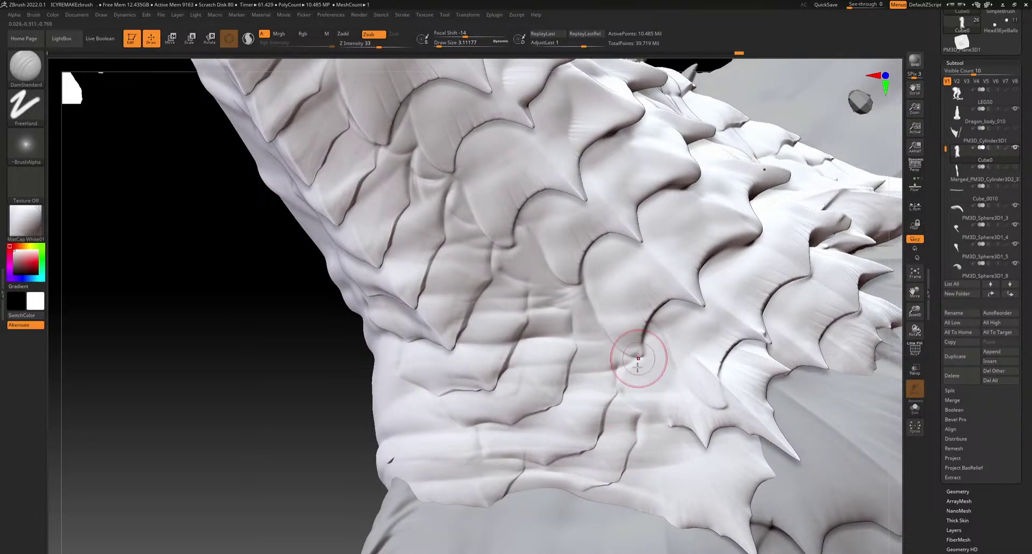
pyautogui.moveTo(669, 428); pyautogui.dragTo(662, 383)
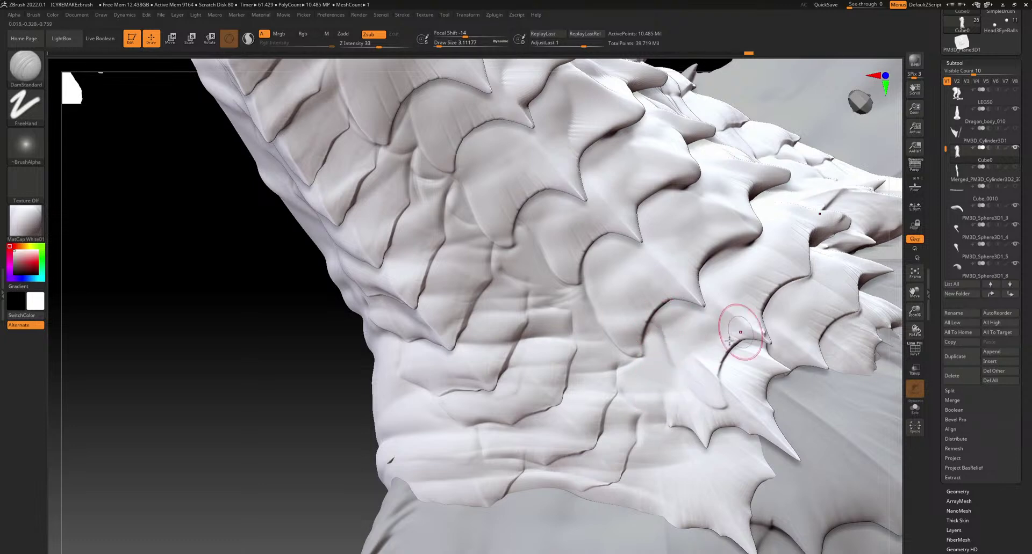
pyautogui.moveTo(706, 370); pyautogui.dragTo(679, 317)
pyautogui.moveTo(712, 404)
pyautogui.mouseDown(button='right')
pyautogui.moveTo(583, 283)
pyautogui.moveTo(616, 236)
pyautogui.moveTo(553, 292)
pyautogui.mouseUp(button='right')
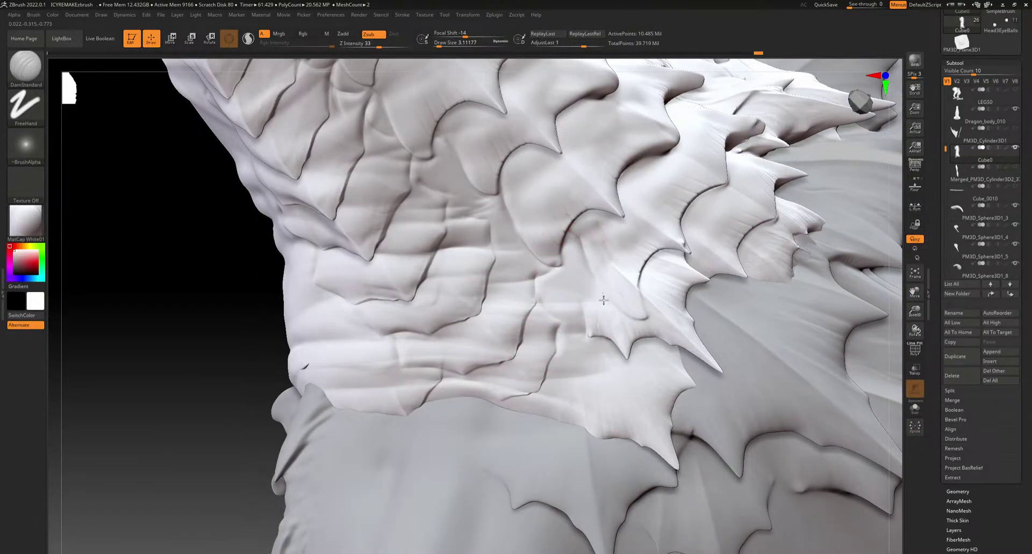
pyautogui.moveTo(640, 301); pyautogui.dragTo(651, 317)
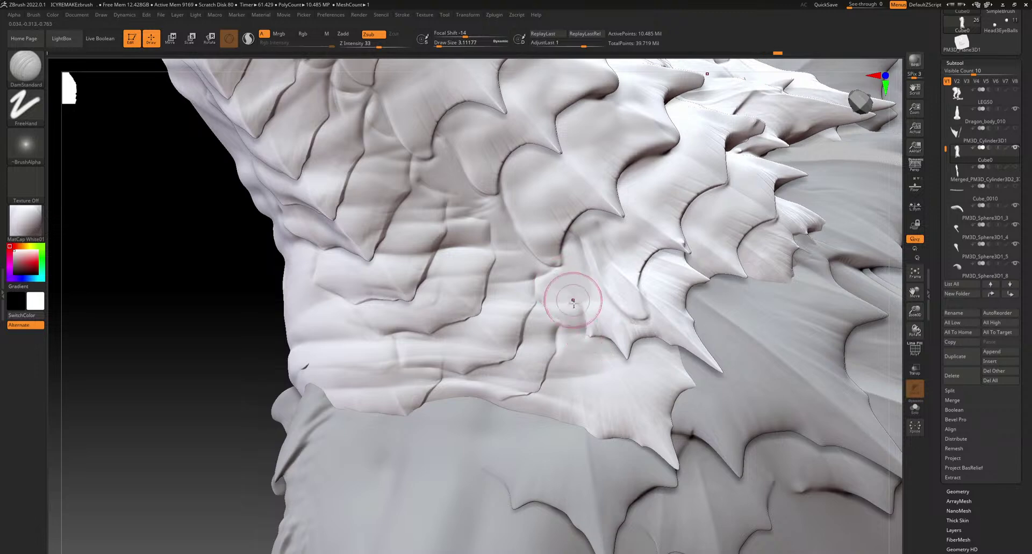
# Carve cross wrinkles from the throat ridges over the long side folds of the neck
pyautogui.press('ctrl')
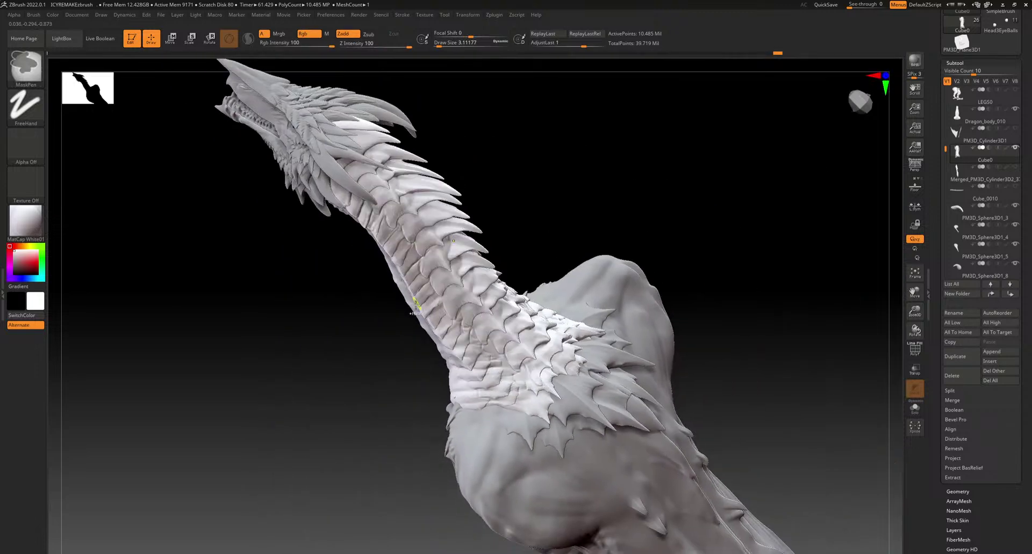
pyautogui.moveTo(373, 403)
pyautogui.mouseDown(button='right')
pyautogui.moveTo(408, 354)
pyautogui.moveTo(474, 333)
pyautogui.moveTo(488, 394)
pyautogui.moveTo(510, 352)
pyautogui.moveTo(503, 333)
pyautogui.moveTo(602, 319)
pyautogui.moveTo(584, 246)
pyautogui.mouseUp(button='right')
pyautogui.keyDown('ctrl'); pyautogui.moveTo(541, 273); pyautogui.dragTo(626, 282, button='right'); pyautogui.keyUp('ctrl')
pyautogui.moveTo(624, 240); pyautogui.dragTo(628, 223, button='right')
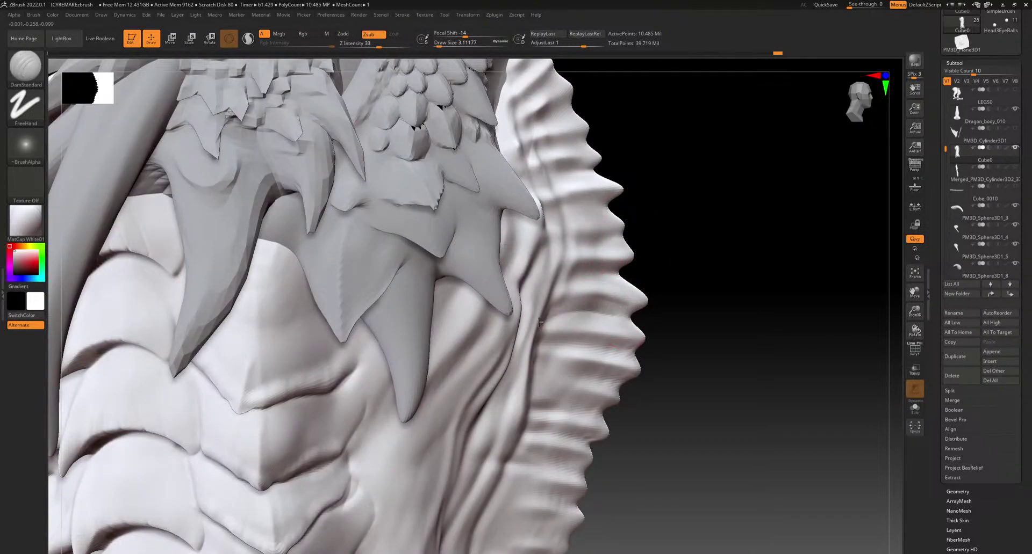
pyautogui.moveTo(629, 352); pyautogui.dragTo(556, 356)
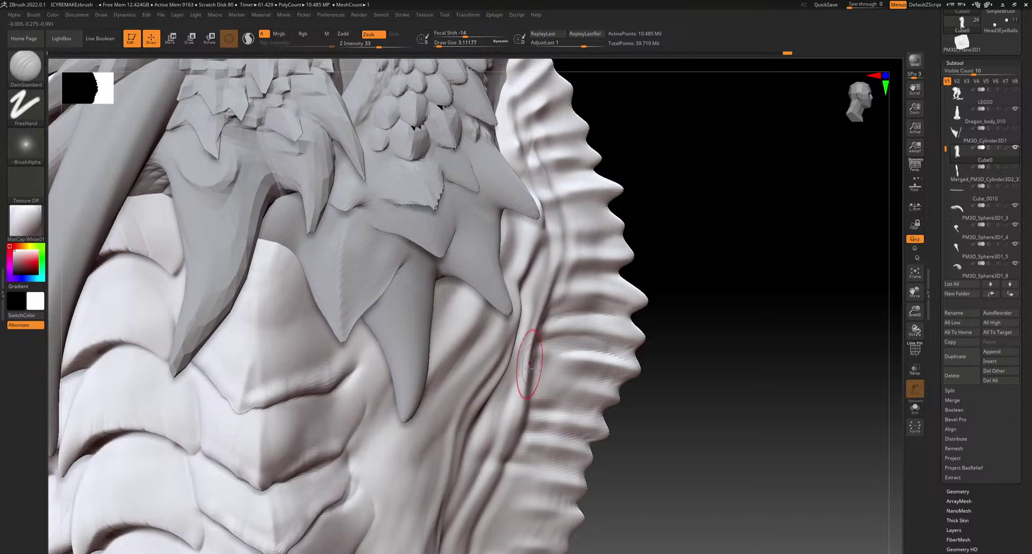
pyautogui.moveTo(598, 381); pyautogui.dragTo(527, 402)
pyautogui.moveTo(603, 421)
pyautogui.mouseDown()
pyautogui.moveTo(520, 419)
pyautogui.moveTo(469, 452)
pyautogui.mouseUp()
pyautogui.moveTo(553, 429)
pyautogui.mouseDown()
pyautogui.moveTo(525, 434)
pyautogui.moveTo(470, 478)
pyautogui.moveTo(559, 430)
pyautogui.mouseUp()
pyautogui.moveTo(570, 473)
pyautogui.mouseDown()
pyautogui.moveTo(493, 488)
pyautogui.moveTo(465, 520)
pyautogui.mouseUp()
pyautogui.moveTo(563, 495)
pyautogui.mouseDown()
pyautogui.moveTo(475, 539)
pyautogui.moveTo(475, 526)
pyautogui.mouseUp()
# Carve wrinkles running from the upper throat ridges into the skin folds beneath the jaw spikes
pyautogui.keyDown('alt'); pyautogui.moveTo(543, 156); pyautogui.dragTo(556, 324, button='right'); pyautogui.keyUp('alt')
pyautogui.moveTo(544, 254); pyautogui.dragTo(493, 296)
pyautogui.moveTo(561, 283)
pyautogui.mouseDown()
pyautogui.moveTo(496, 324)
pyautogui.moveTo(496, 312)
pyautogui.mouseUp()
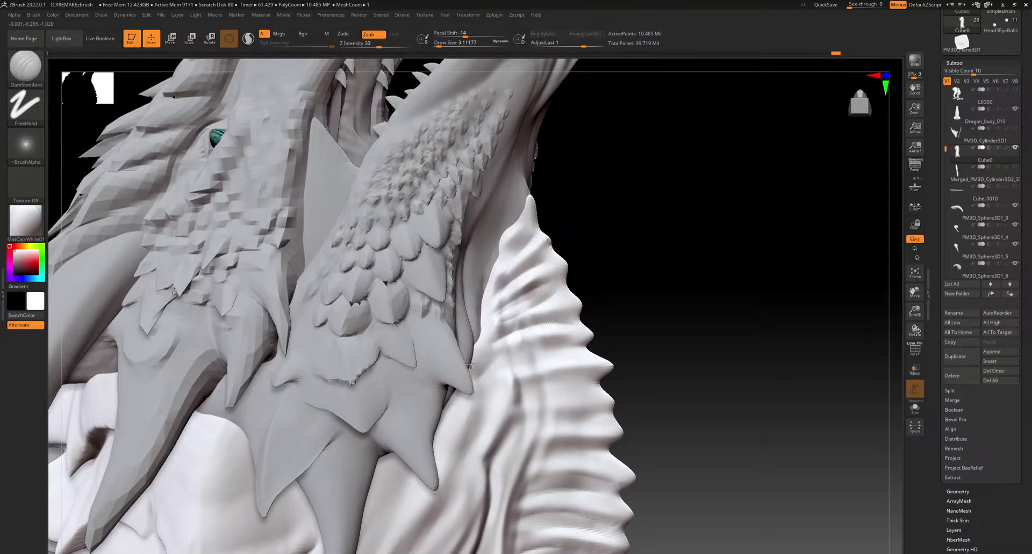
pyautogui.press('shift')
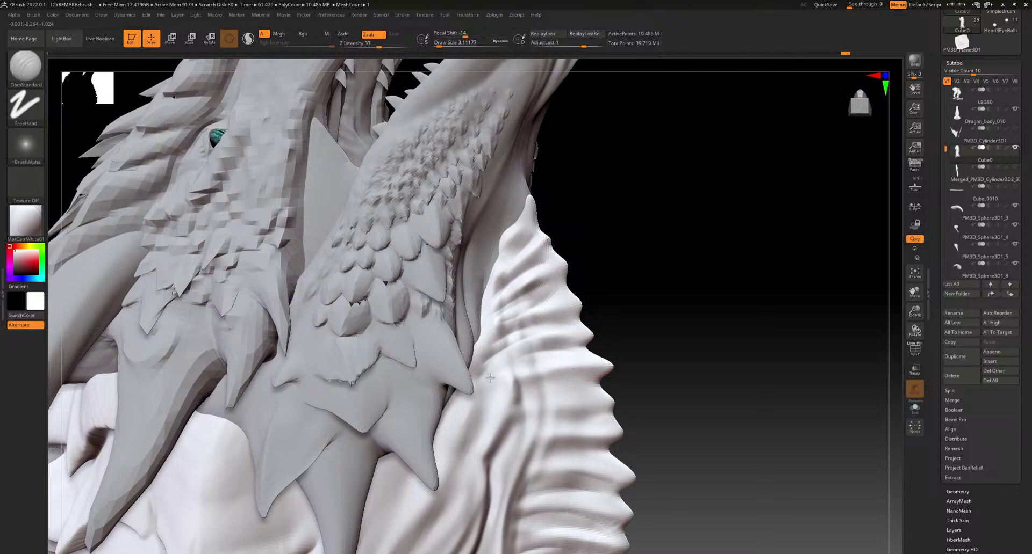
pyautogui.moveTo(574, 353)
pyautogui.mouseDown()
pyautogui.moveTo(479, 397)
pyautogui.moveTo(490, 388)
pyautogui.mouseUp()
pyautogui.moveTo(584, 387)
pyautogui.mouseDown()
pyautogui.moveTo(502, 400)
pyautogui.moveTo(507, 418)
pyautogui.moveTo(466, 435)
pyautogui.mouseUp()
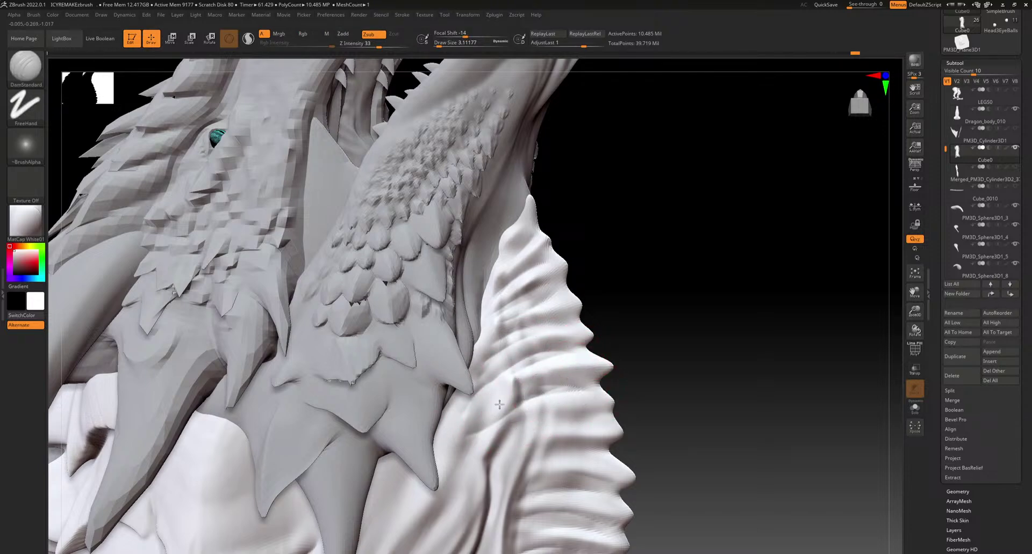
pyautogui.moveTo(539, 393); pyautogui.dragTo(453, 438)
pyautogui.moveTo(501, 413); pyautogui.dragTo(437, 437)
pyautogui.moveTo(543, 382)
pyautogui.mouseDown()
pyautogui.moveTo(591, 430)
pyautogui.moveTo(502, 426)
pyautogui.moveTo(437, 473)
pyautogui.moveTo(532, 425)
pyautogui.mouseUp()
pyautogui.moveTo(597, 425)
pyautogui.mouseDown()
pyautogui.moveTo(466, 464)
pyautogui.moveTo(492, 454)
pyautogui.mouseUp()
# Add more cross wrinkles over the side folds just below the jaw spikes and check the whole neck
pyautogui.moveTo(507, 450)
pyautogui.mouseDown(button='right')
pyautogui.moveTo(656, 346)
pyautogui.moveTo(707, 272)
pyautogui.mouseUp(button='right')
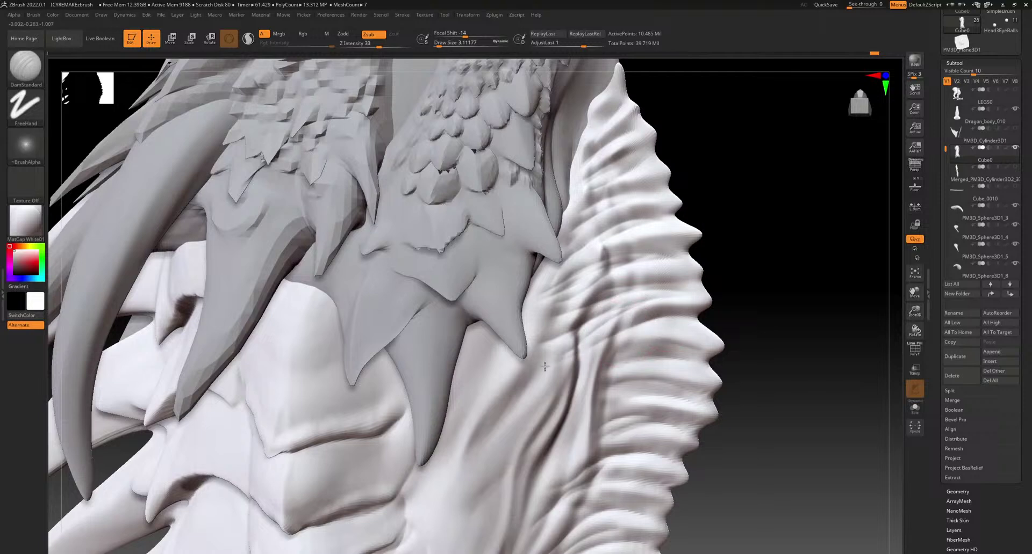
pyautogui.moveTo(590, 356)
pyautogui.mouseDown()
pyautogui.moveTo(687, 342)
pyautogui.moveTo(540, 416)
pyautogui.mouseUp()
pyautogui.moveTo(648, 425); pyautogui.dragTo(530, 431)
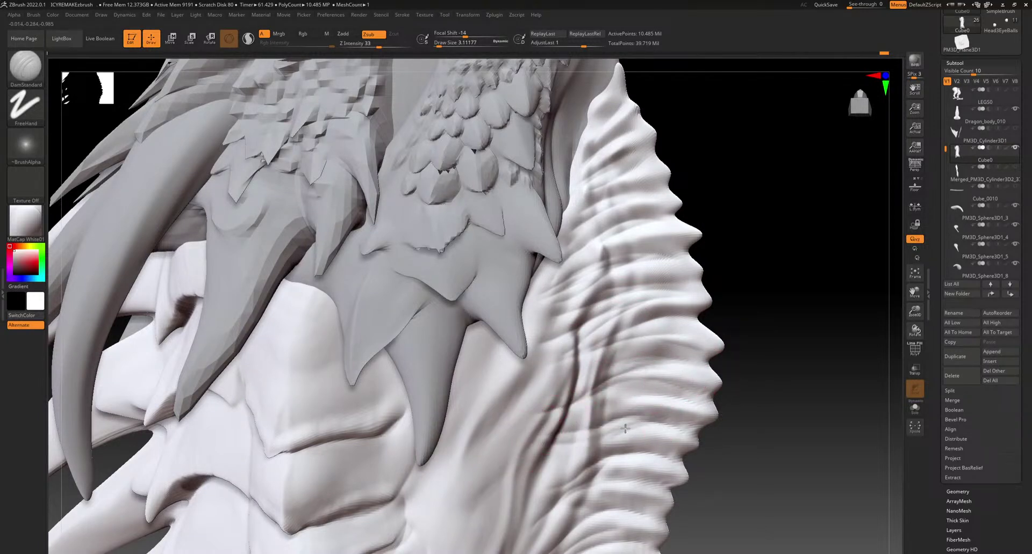
pyautogui.moveTo(576, 421); pyautogui.dragTo(587, 396, button='right')
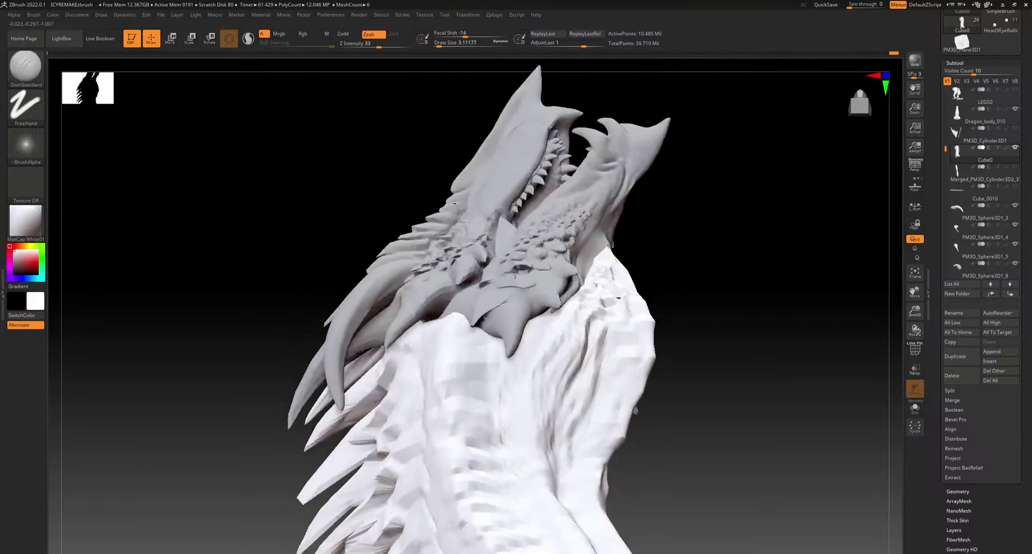
# Carve short wrinkles where the uppermost side plates of the neck meet the skin beneath the jaw spikes
pyautogui.moveTo(580, 301); pyautogui.dragTo(590, 293, button='right')
pyautogui.moveTo(581, 304); pyautogui.dragTo(545, 324)
pyautogui.moveTo(565, 332); pyautogui.dragTo(576, 315, button='right')
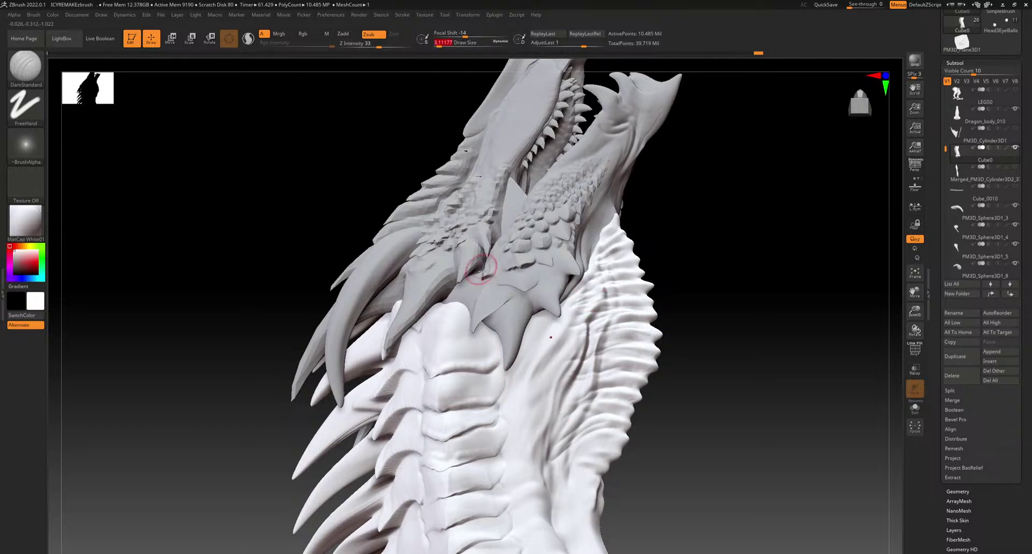
pyautogui.moveTo(479, 269); pyautogui.dragTo(454, 356, button='right')
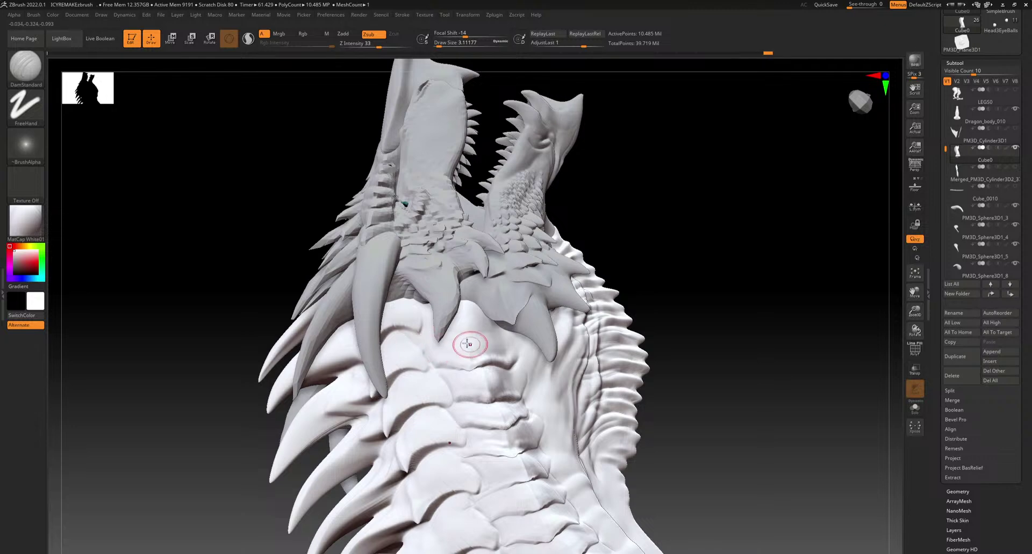
pyautogui.moveTo(449, 297); pyautogui.dragTo(437, 334, button='right')
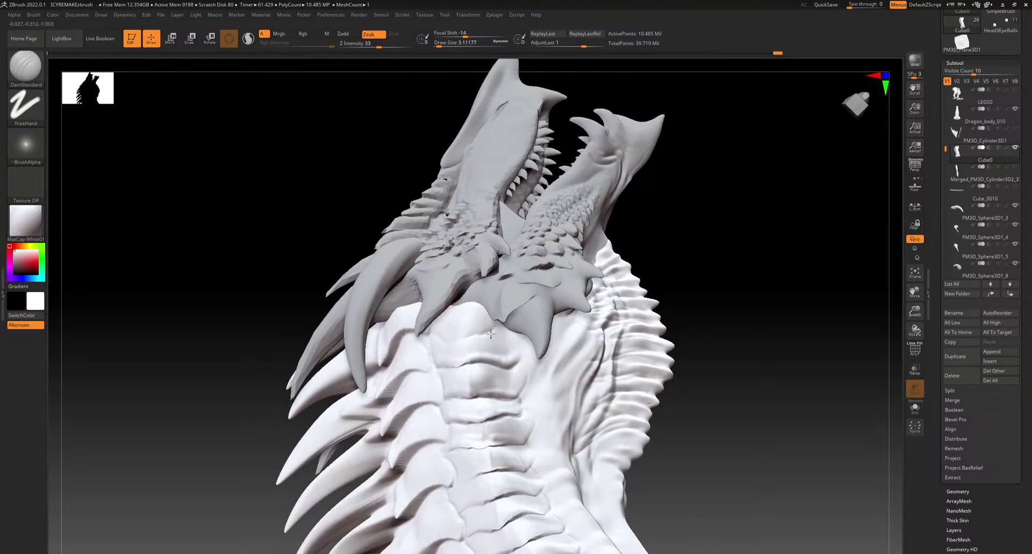
pyautogui.moveTo(523, 347); pyautogui.dragTo(527, 361)
pyautogui.moveTo(531, 381); pyautogui.dragTo(526, 370)
pyautogui.moveTo(521, 410); pyautogui.dragTo(521, 402)
pyautogui.moveTo(546, 380); pyautogui.dragTo(535, 381, button='right')
pyautogui.moveTo(519, 415); pyautogui.dragTo(559, 382)
pyautogui.moveTo(613, 330); pyautogui.dragTo(602, 329)
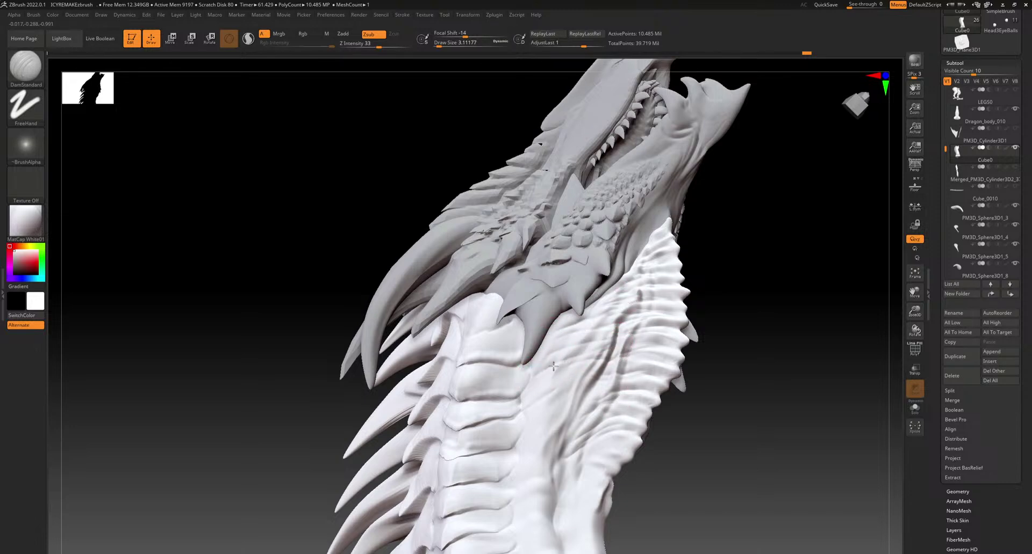
# Carve additional cross grooves below the lowest throat ridges so the ridging tapers into the smooth front of the neck
pyautogui.moveTo(617, 375); pyautogui.dragTo(609, 321, button='right')
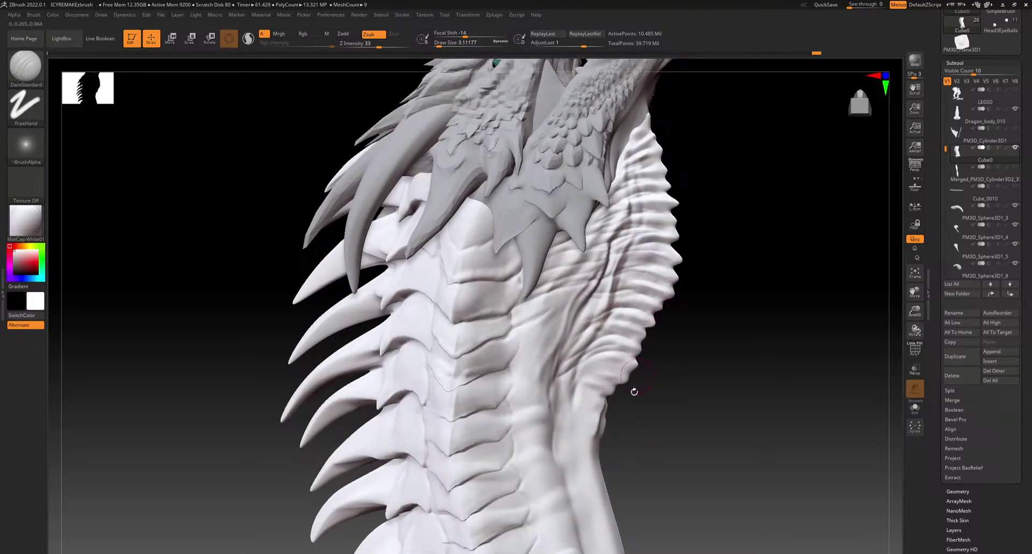
pyautogui.moveTo(638, 376); pyautogui.dragTo(541, 343, button='right')
pyautogui.keyDown('ctrl'); pyautogui.moveTo(634, 301); pyautogui.dragTo(620, 321, button='right'); pyautogui.keyUp('ctrl')
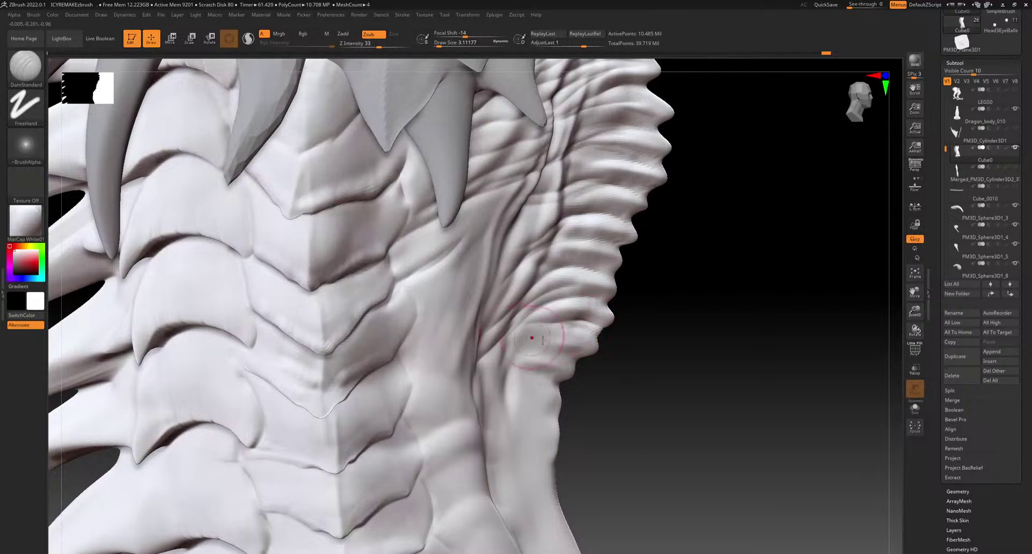
pyautogui.moveTo(542, 390)
pyautogui.mouseDown(button='right')
pyautogui.moveTo(537, 376)
pyautogui.moveTo(483, 388)
pyautogui.moveTo(480, 401)
pyautogui.mouseUp(button='right')
pyautogui.moveTo(623, 375); pyautogui.dragTo(577, 387)
pyautogui.moveTo(559, 388)
pyautogui.mouseDown(button='right')
pyautogui.moveTo(619, 373)
pyautogui.moveTo(719, 382)
pyautogui.moveTo(651, 405)
pyautogui.mouseUp(button='right')
pyautogui.press('shift')
pyautogui.moveTo(649, 406)
pyautogui.mouseDown()
pyautogui.moveTo(607, 398)
pyautogui.moveTo(631, 430)
pyautogui.mouseUp()
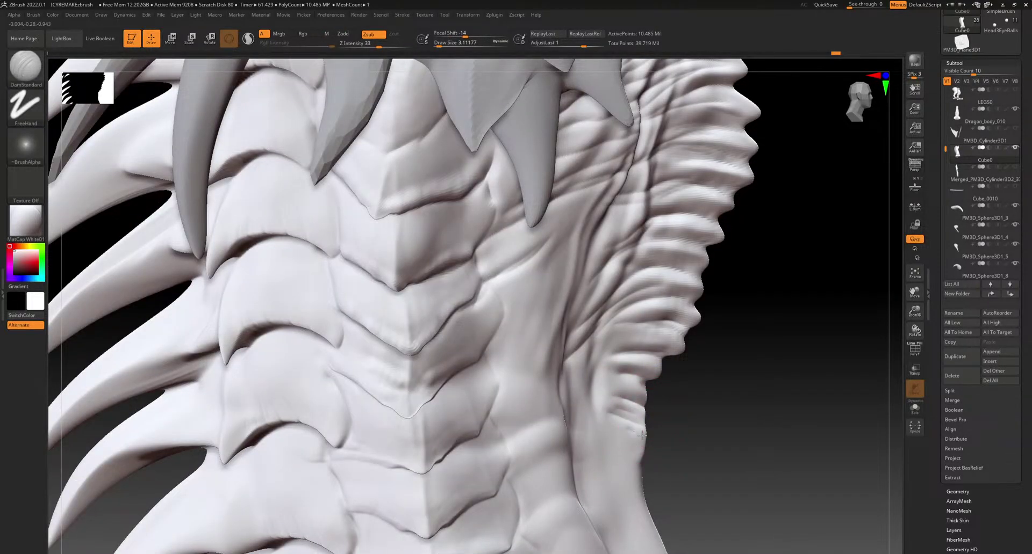
# Select the lower jaw subtool dragon_t-pose_0020 and carve long skin folds along its underside beside the cheek scales
pyautogui.moveTo(738, 315); pyautogui.dragTo(503, 280)
pyautogui.keyDown('alt'); pyautogui.click(456, 279); pyautogui.keyUp('alt')
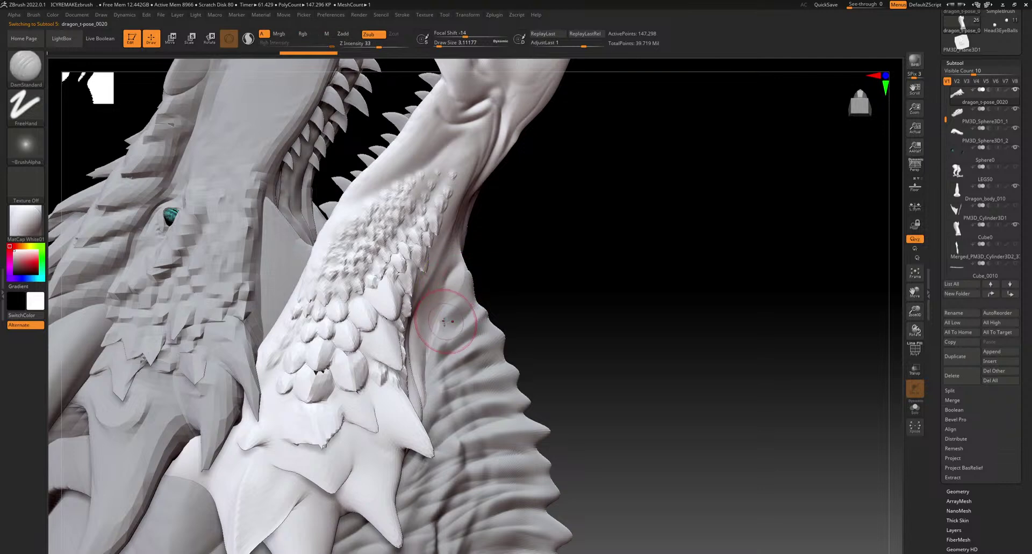
pyautogui.moveTo(541, 280); pyautogui.dragTo(498, 244)
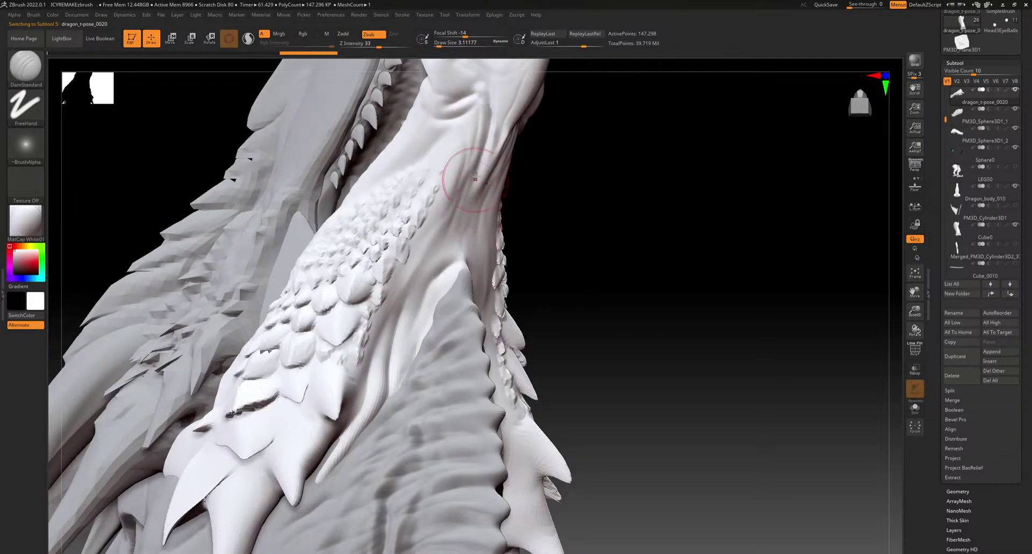
pyautogui.moveTo(453, 211)
pyautogui.mouseDown()
pyautogui.moveTo(384, 315)
pyautogui.moveTo(361, 387)
pyautogui.mouseUp()
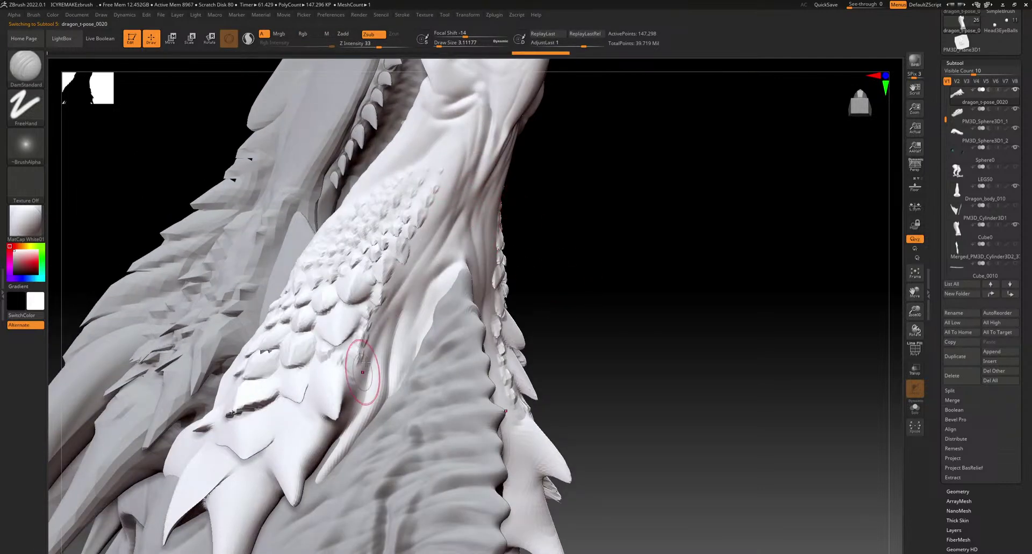
pyautogui.moveTo(458, 252); pyautogui.dragTo(426, 324)
pyautogui.keyDown('alt'); pyautogui.moveTo(370, 453); pyautogui.dragTo(368, 350, button='right'); pyautogui.keyUp('alt')
pyautogui.keyDown('alt'); pyautogui.moveTo(362, 486); pyautogui.dragTo(440, 280, button='right'); pyautogui.keyUp('alt')
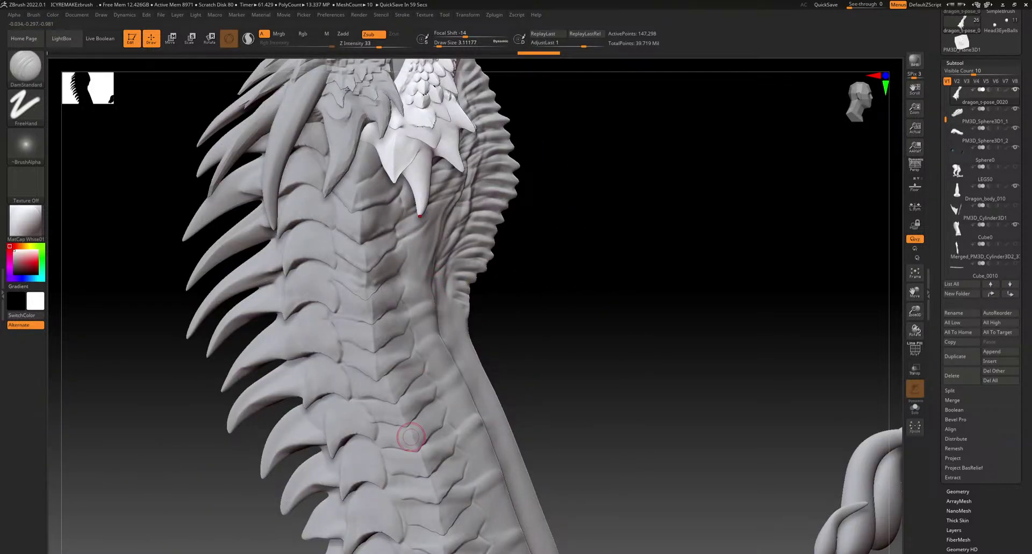
# Reselect the neck subtool Cube0 and carve cross wrinkles from the upper side plates toward the throat folds
pyautogui.moveTo(434, 308); pyautogui.dragTo(485, 225, button='right')
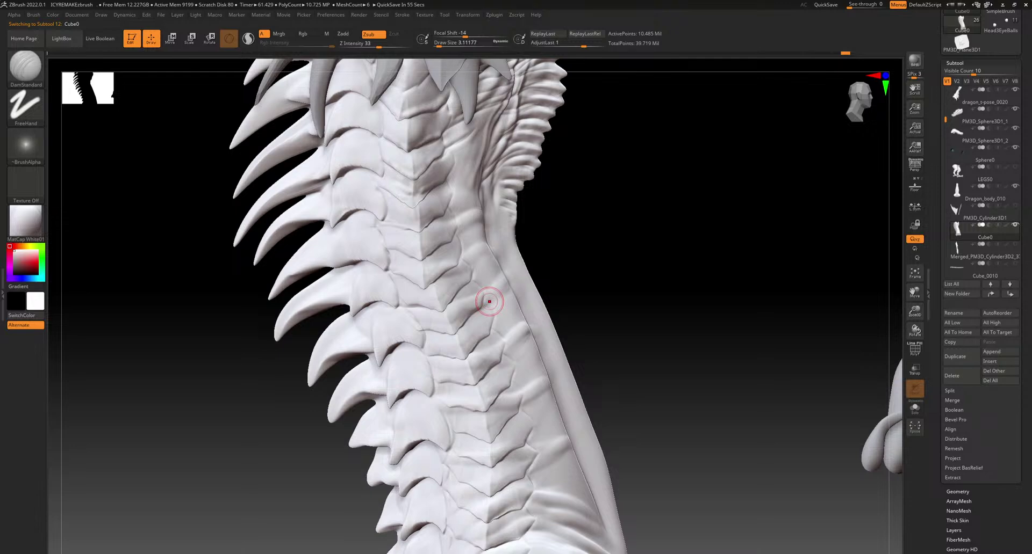
pyautogui.keyDown('alt'); pyautogui.moveTo(492, 201); pyautogui.dragTo(466, 315, button='right'); pyautogui.keyUp('alt')
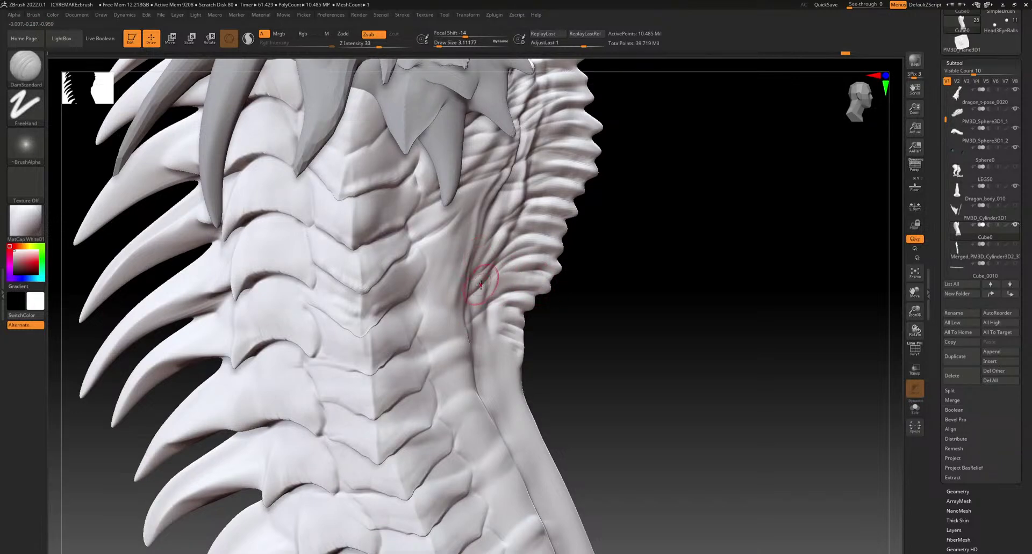
pyautogui.moveTo(481, 283); pyautogui.dragTo(442, 274, button='right')
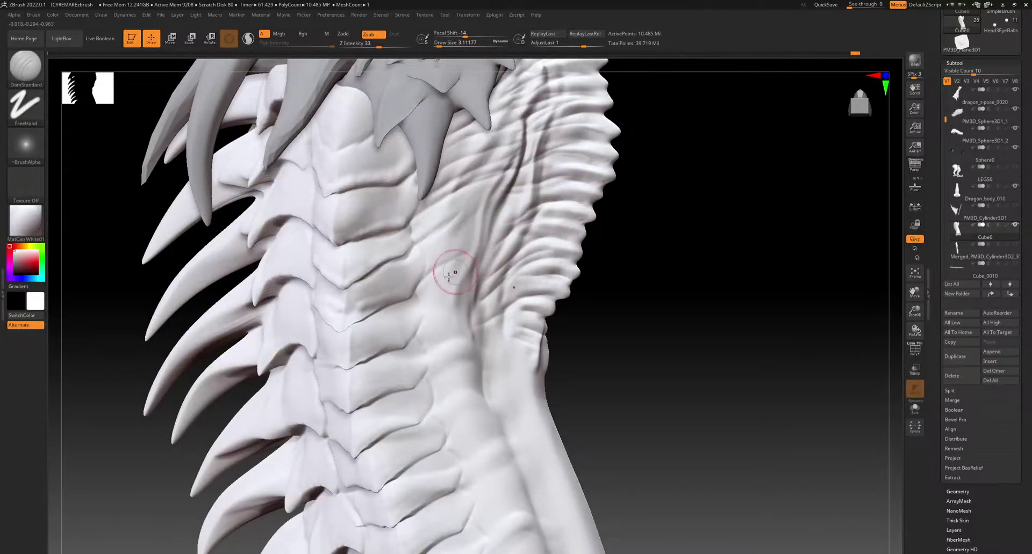
pyautogui.moveTo(494, 259); pyautogui.dragTo(475, 295)
pyautogui.moveTo(415, 337)
pyautogui.mouseDown()
pyautogui.moveTo(462, 321)
pyautogui.moveTo(445, 329)
pyautogui.mouseUp()
pyautogui.moveTo(424, 380); pyautogui.dragTo(465, 362)
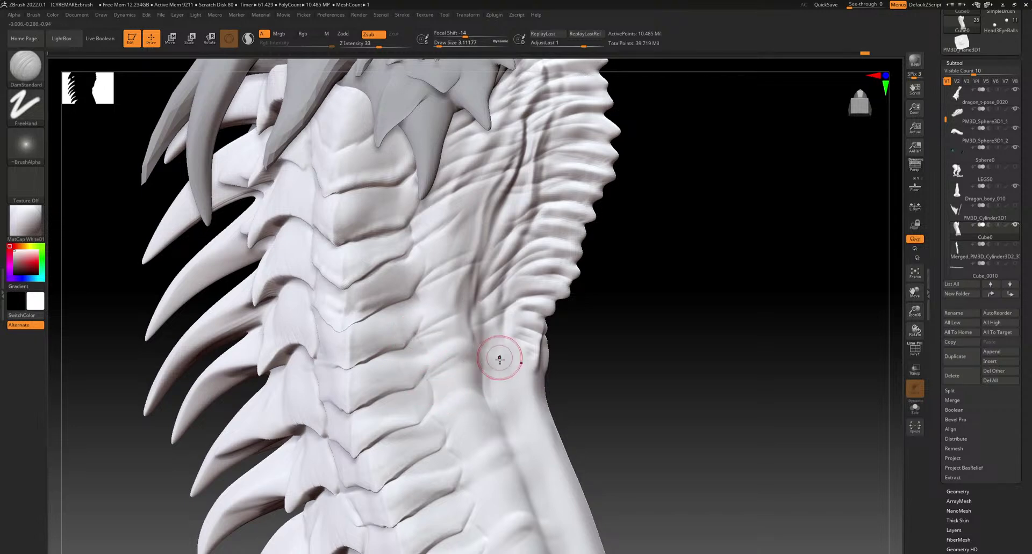
pyautogui.moveTo(430, 420); pyautogui.dragTo(476, 405)
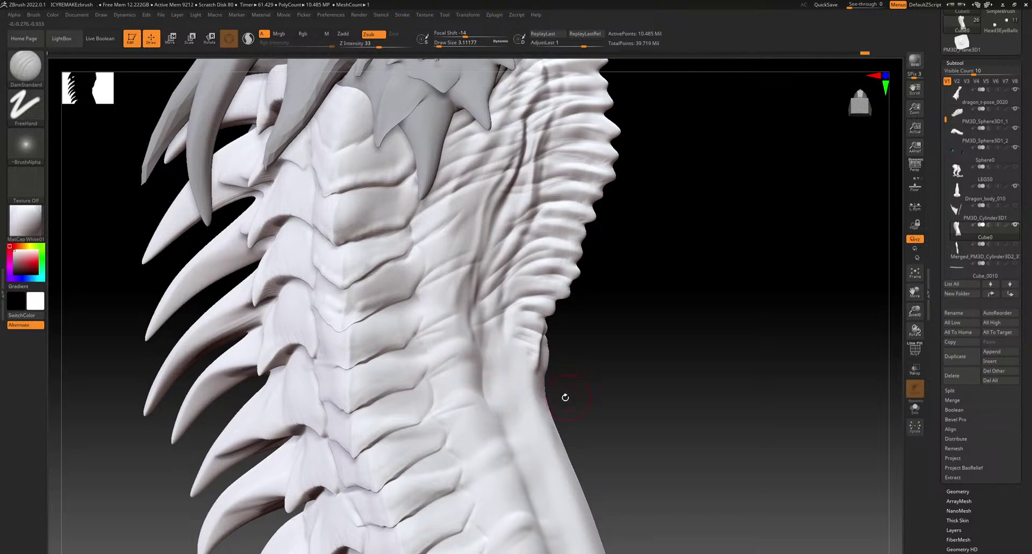
# Carve cross wrinkles from the mid-neck side plates across the skin toward the long front fold
pyautogui.keyDown('alt'); pyautogui.moveTo(574, 396); pyautogui.dragTo(569, 295); pyautogui.keyUp('alt')
pyautogui.keyDown('alt'); pyautogui.moveTo(540, 260); pyautogui.dragTo(537, 269); pyautogui.keyUp('alt')
pyautogui.moveTo(445, 338)
pyautogui.mouseDown()
pyautogui.moveTo(498, 308)
pyautogui.moveTo(472, 335)
pyautogui.moveTo(487, 331)
pyautogui.mouseUp()
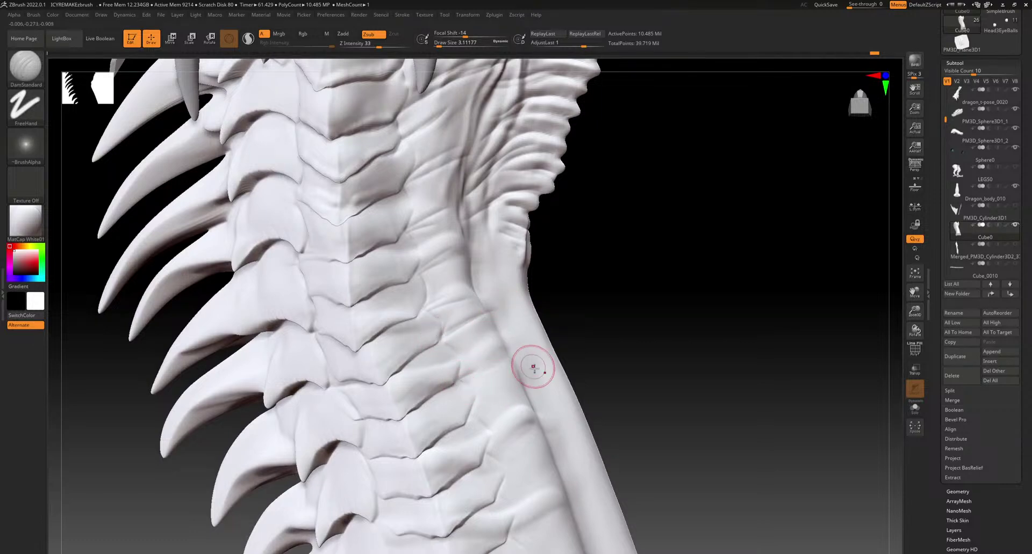
pyautogui.moveTo(486, 457); pyautogui.dragTo(532, 434)
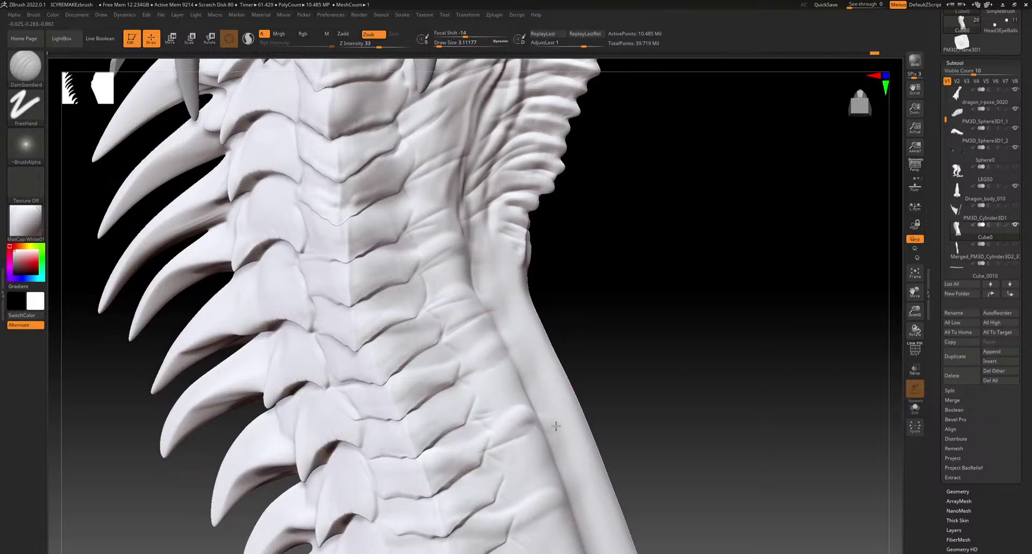
pyautogui.moveTo(487, 456); pyautogui.dragTo(530, 445)
pyautogui.moveTo(498, 496); pyautogui.dragTo(516, 494)
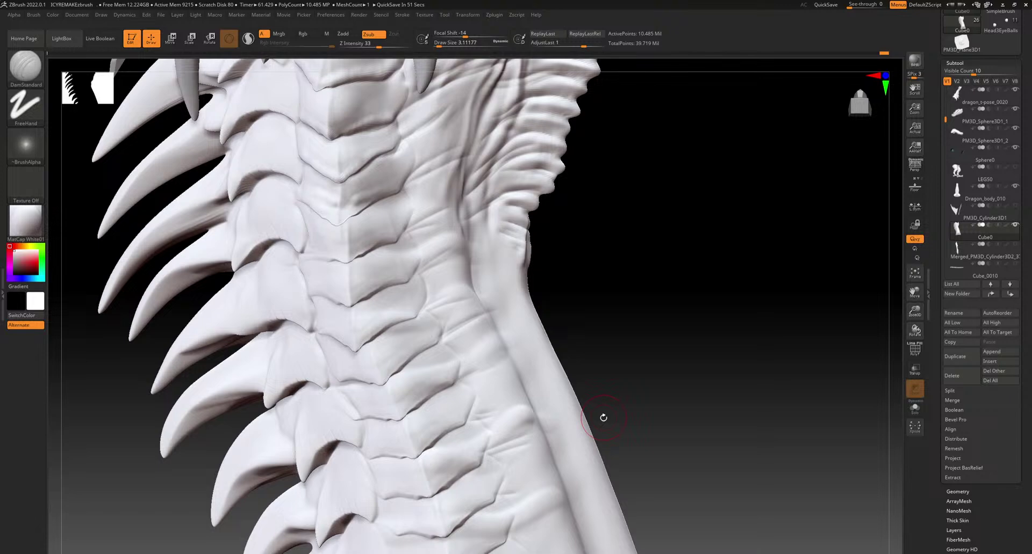
# Carve longer cross wrinkles from the plate tips on the lower neck, just above the shoulder creases
pyautogui.moveTo(537, 405); pyautogui.dragTo(502, 223, button='right')
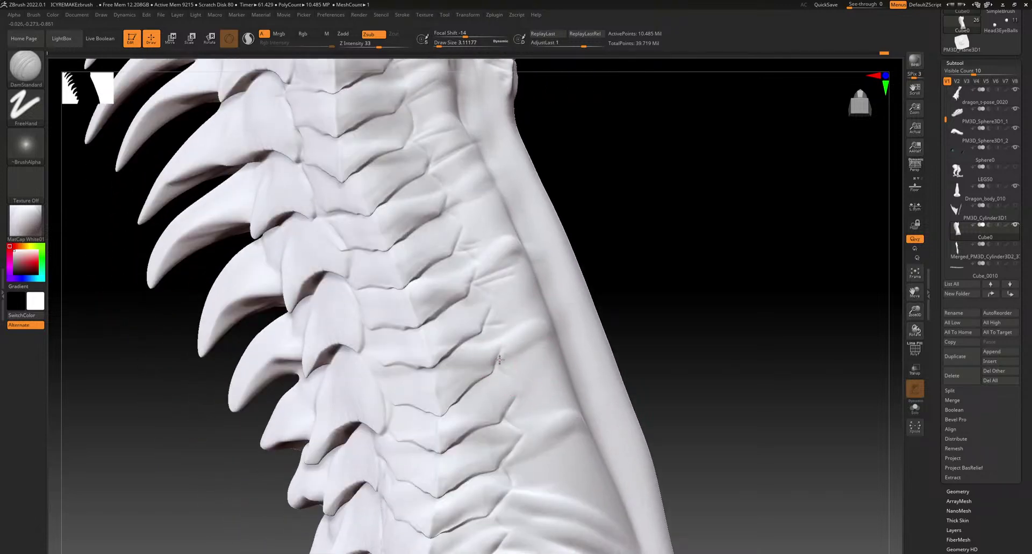
pyautogui.moveTo(508, 417); pyautogui.dragTo(559, 407)
pyautogui.moveTo(510, 418)
pyautogui.mouseDown()
pyautogui.moveTo(540, 421)
pyautogui.moveTo(543, 402)
pyautogui.moveTo(580, 392)
pyautogui.mouseUp()
pyautogui.moveTo(506, 470)
pyautogui.mouseDown()
pyautogui.moveTo(587, 461)
pyautogui.moveTo(545, 476)
pyautogui.moveTo(595, 469)
pyautogui.mouseUp()
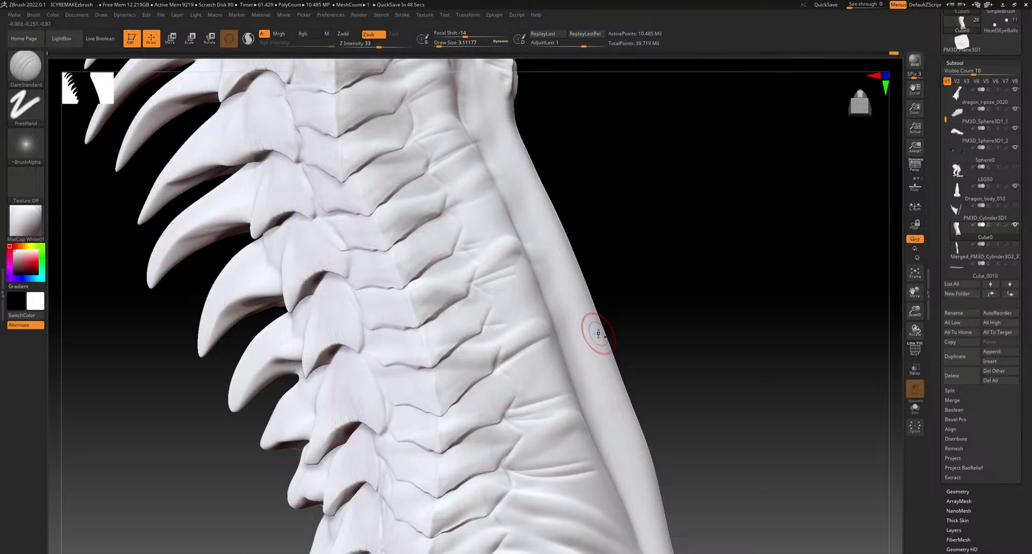
# Examine the wrinkles at the base of the neck and the overall head and neck from several angles
pyautogui.moveTo(585, 317)
pyautogui.mouseDown(button='right')
pyautogui.moveTo(687, 277)
pyautogui.moveTo(591, 354)
pyautogui.mouseUp(button='right')
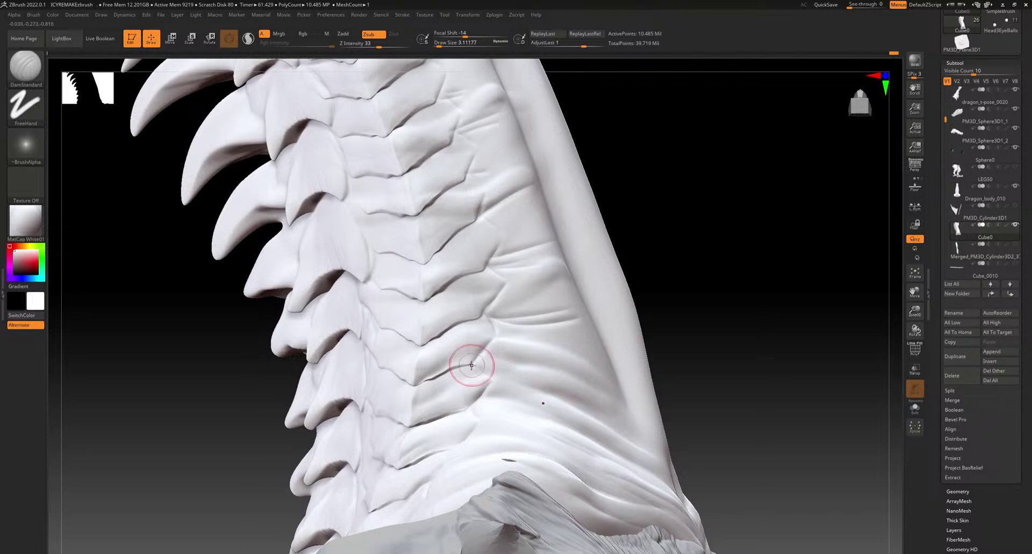
pyautogui.moveTo(495, 369)
pyautogui.mouseDown(button='right')
pyautogui.moveTo(609, 400)
pyautogui.moveTo(511, 421)
pyautogui.mouseUp(button='right')
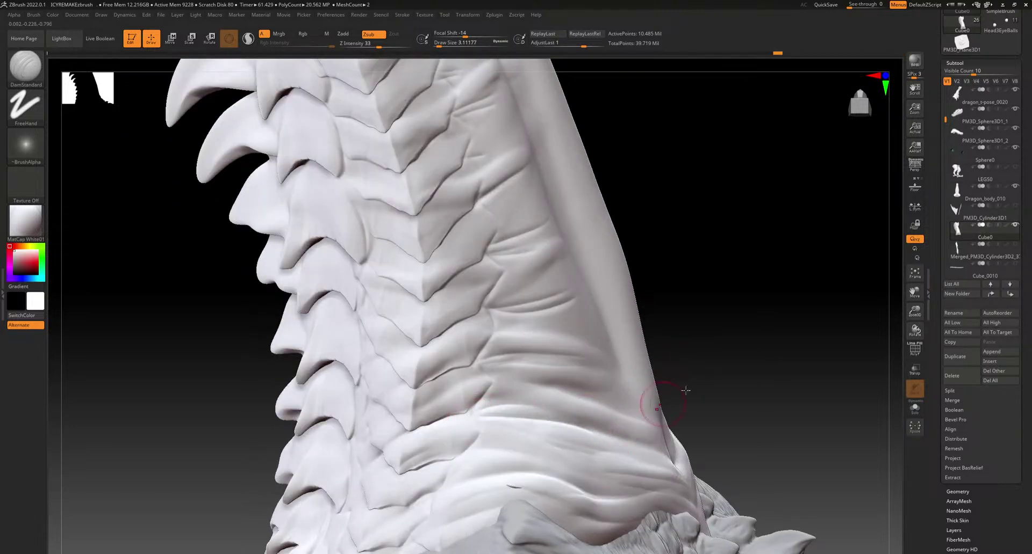
pyautogui.moveTo(638, 421); pyautogui.dragTo(608, 442, button='right')
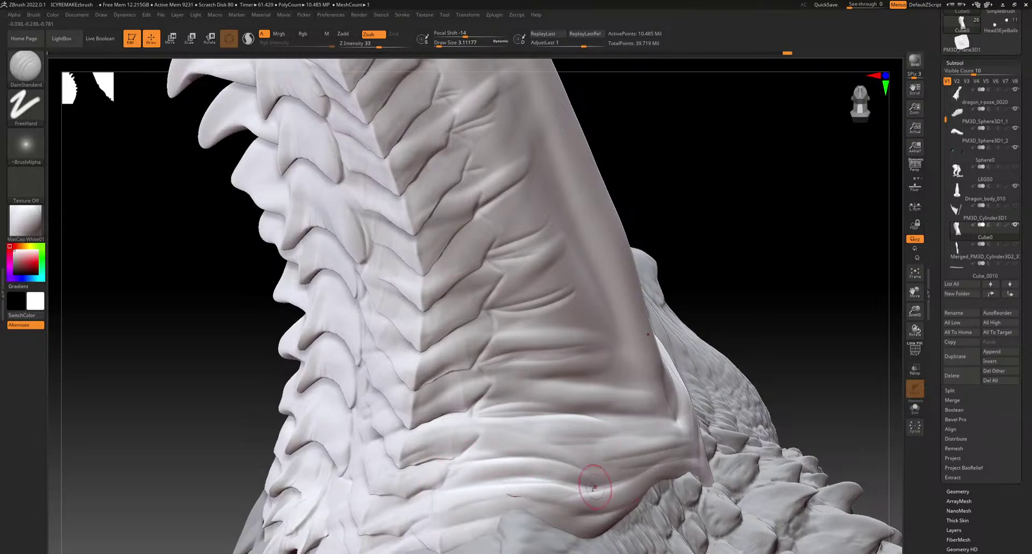
pyautogui.moveTo(759, 338); pyautogui.dragTo(758, 330, button='right')
pyautogui.press('ctrl')
pyautogui.moveTo(519, 414)
pyautogui.keyDown('ctrl'); pyautogui.mouseDown(button='right')
pyautogui.moveTo(501, 276)
pyautogui.moveTo(516, 240)
pyautogui.mouseUp(button='right'); pyautogui.keyUp('ctrl')
pyautogui.moveTo(482, 371); pyautogui.dragTo(461, 385, button='right')
pyautogui.moveTo(533, 334); pyautogui.dragTo(465, 362, button='right')
pyautogui.moveTo(459, 320)
pyautogui.keyDown('ctrl'); pyautogui.mouseDown(button='right')
pyautogui.moveTo(468, 443)
pyautogui.moveTo(445, 380)
pyautogui.moveTo(460, 411)
pyautogui.moveTo(425, 377)
pyautogui.moveTo(123, 220)
pyautogui.mouseUp(button='right'); pyautogui.keyUp('ctrl')
pyautogui.keyDown('alt'); pyautogui.moveTo(445, 224); pyautogui.dragTo(417, 497, button='right'); pyautogui.keyUp('alt')
# Select the upper jaw subtool Head3UpperJaw and raise it to subdivision level 6
pyautogui.keyDown('alt'); pyautogui.click(399, 275); pyautogui.keyUp('alt')
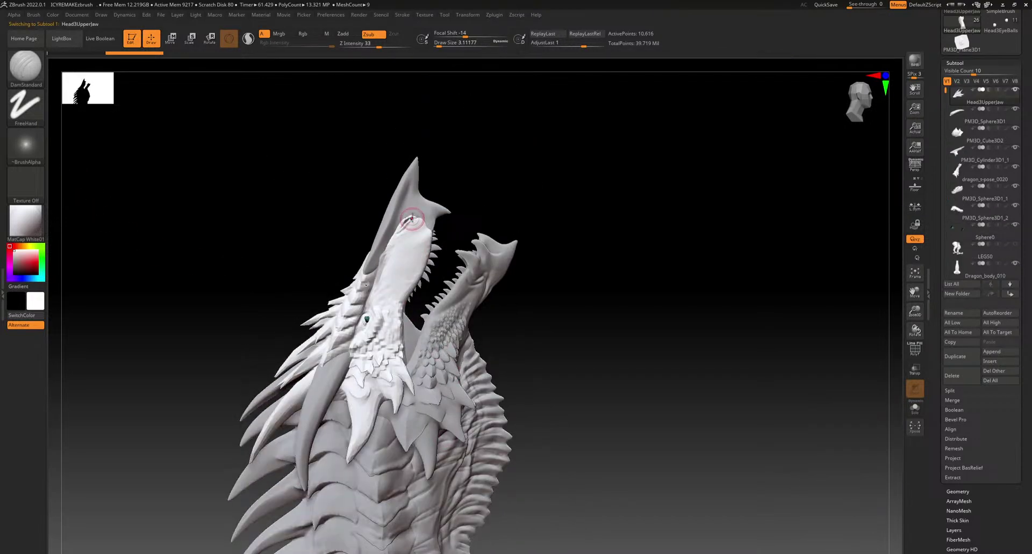
pyautogui.click(962, 492)
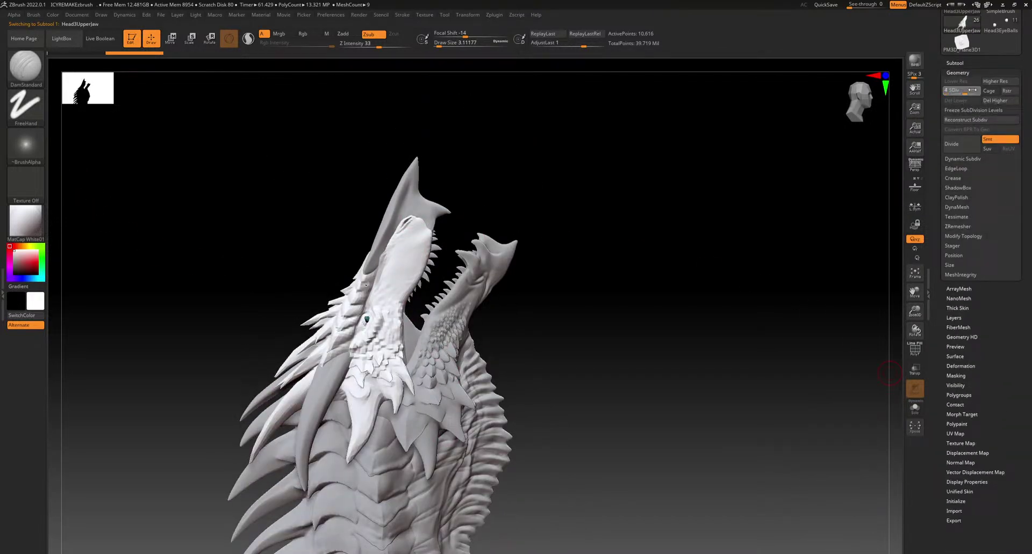
pyautogui.press('d')
pyautogui.press('d')
pyautogui.press('d')
pyautogui.press('d')
pyautogui.press('d')
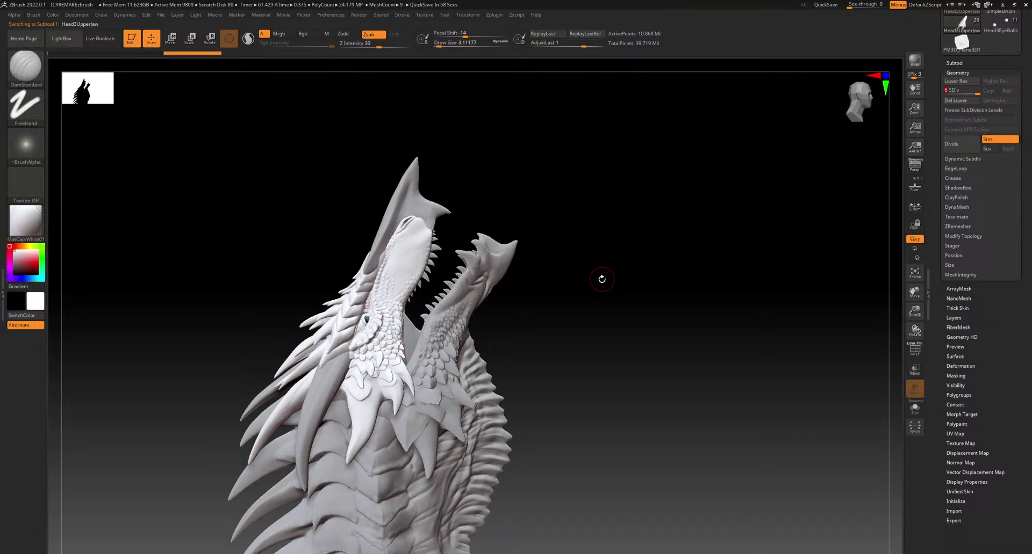
# Carve DamStandard grooves along the inner edge of the scale rows on the side of the snout
pyautogui.keyDown('alt'); pyautogui.moveTo(403, 310); pyautogui.dragTo(490, 380, button='right'); pyautogui.keyUp('alt')
pyautogui.keyDown('ctrl'); pyautogui.moveTo(488, 295); pyautogui.dragTo(462, 356, button='right'); pyautogui.keyUp('ctrl')
pyautogui.moveTo(509, 303)
pyautogui.keyDown('alt'); pyautogui.mouseDown(button='right')
pyautogui.moveTo(515, 244)
pyautogui.moveTo(525, 281)
pyautogui.mouseUp(button='right'); pyautogui.keyUp('alt')
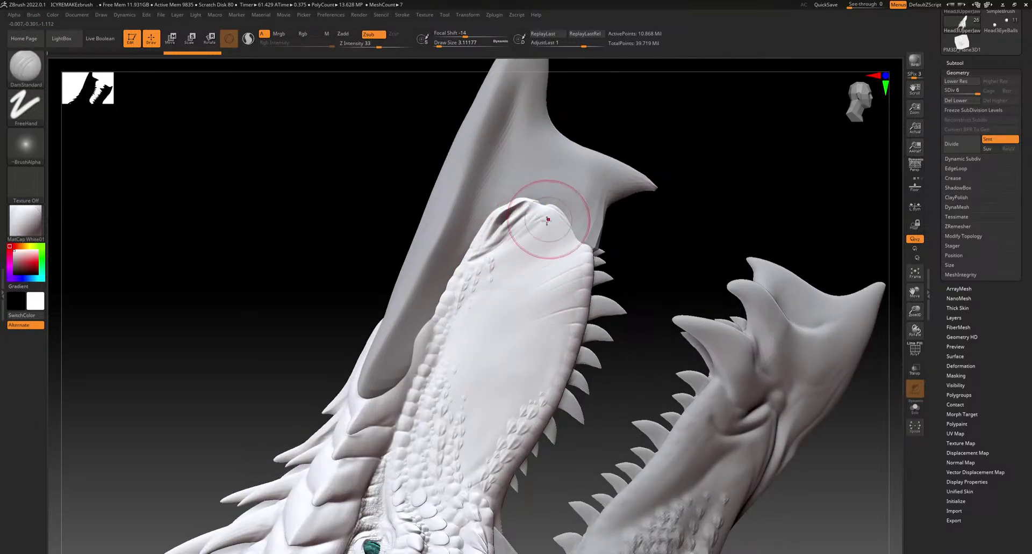
pyautogui.moveTo(472, 296); pyautogui.dragTo(430, 388)
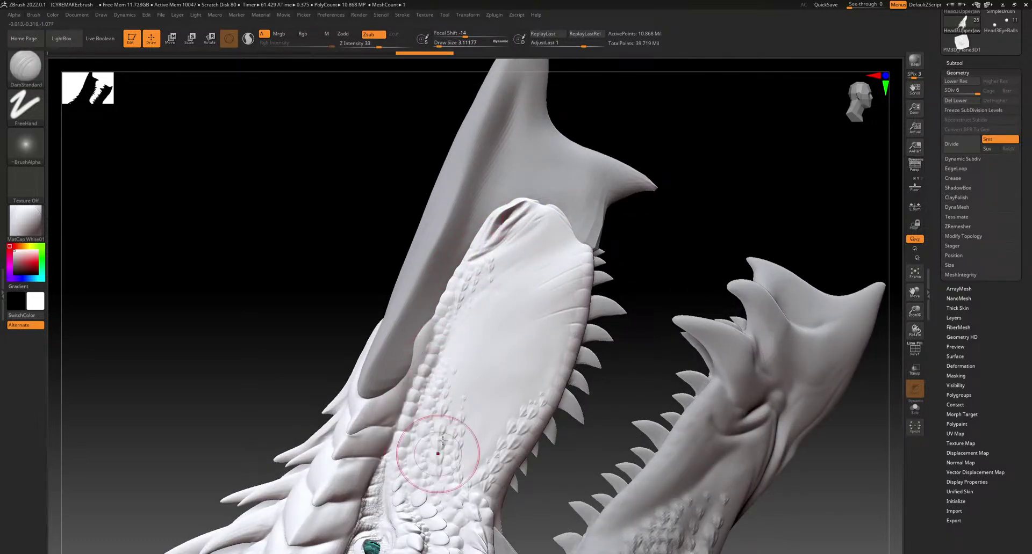
pyautogui.moveTo(485, 465); pyautogui.dragTo(456, 482)
# Carve creases along the snout edge above the upper teeth up to the nostril, and smooth them with draw size 1.52794
pyautogui.moveTo(528, 393); pyautogui.dragTo(463, 472)
pyautogui.moveTo(554, 352); pyautogui.dragTo(518, 413)
pyautogui.moveTo(557, 327); pyautogui.dragTo(533, 394)
pyautogui.moveTo(568, 311); pyautogui.dragTo(555, 365)
pyautogui.moveTo(574, 284); pyautogui.dragTo(561, 351)
pyautogui.moveTo(564, 249)
pyautogui.mouseDown()
pyautogui.moveTo(571, 271)
pyautogui.moveTo(547, 277)
pyautogui.mouseUp()
pyautogui.moveTo(550, 232); pyautogui.dragTo(541, 230)
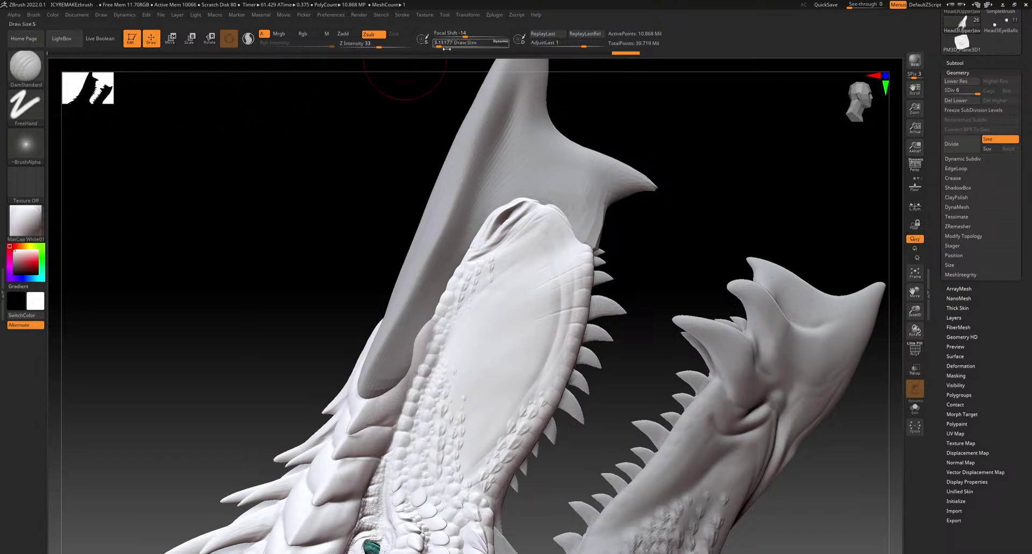
pyautogui.press('shift')
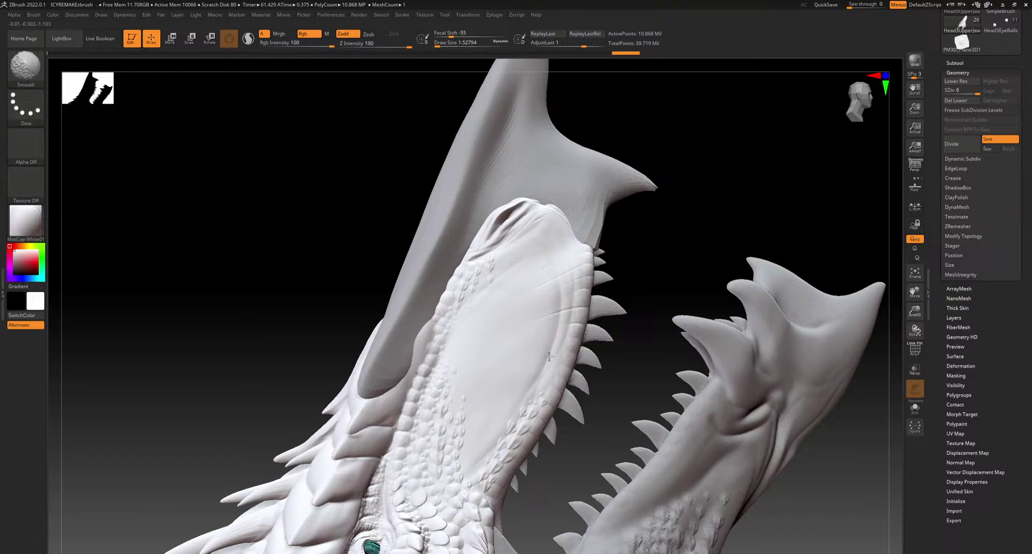
pyautogui.keyDown('shift'); pyautogui.moveTo(557, 322); pyautogui.dragTo(539, 358); pyautogui.keyUp('shift')
# Carve small creases between the large cheek plates below the eye and along the crest scales, and check the whole head
pyautogui.keyDown('alt'); pyautogui.moveTo(621, 402); pyautogui.dragTo(584, 205); pyautogui.keyUp('alt')
pyautogui.moveTo(486, 357)
pyautogui.keyDown('alt'); pyautogui.mouseDown()
pyautogui.moveTo(584, 370)
pyautogui.moveTo(571, 177)
pyautogui.moveTo(556, 167)
pyautogui.mouseUp(); pyautogui.keyUp('alt')
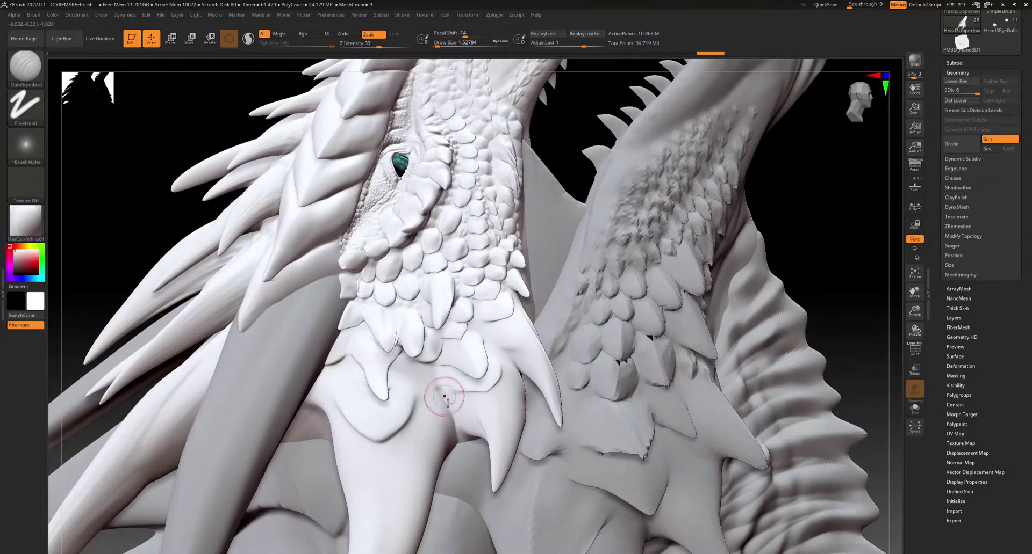
pyautogui.moveTo(426, 372); pyautogui.dragTo(433, 373)
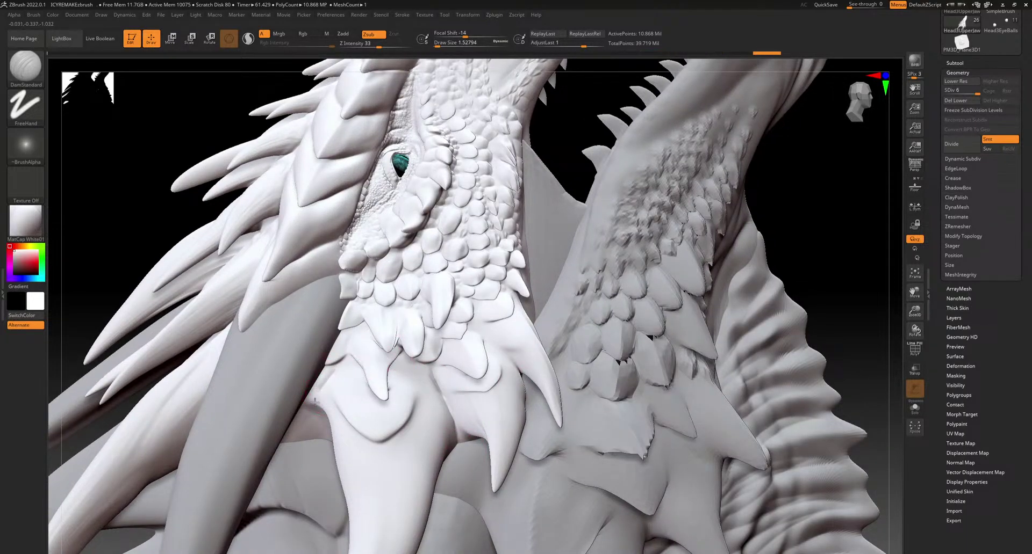
pyautogui.keyDown('alt'); pyautogui.moveTo(361, 246); pyautogui.dragTo(394, 386, button='right'); pyautogui.keyUp('alt')
pyautogui.moveTo(301, 365); pyautogui.dragTo(408, 344, button='right')
pyautogui.moveTo(331, 357); pyautogui.dragTo(343, 383)
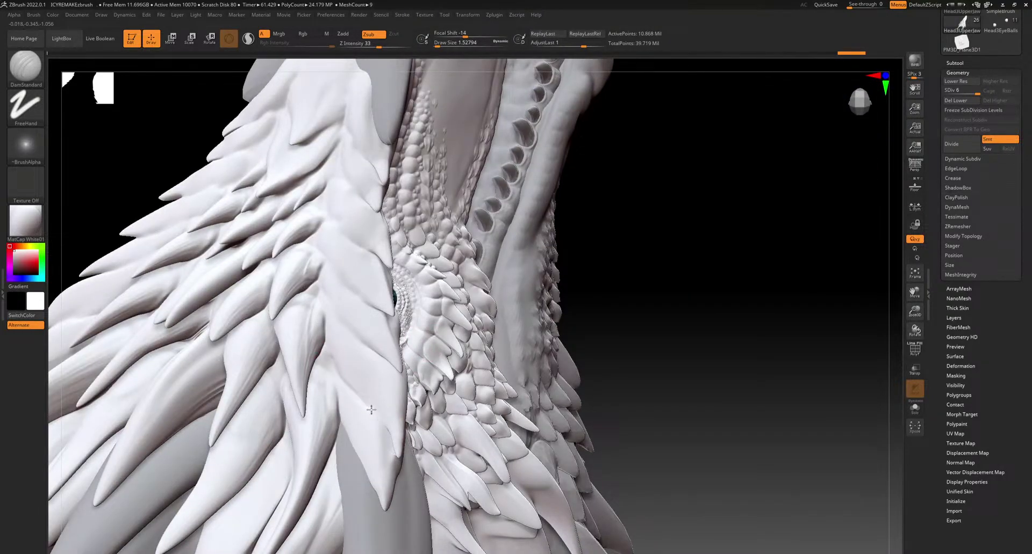
pyautogui.moveTo(426, 340)
pyautogui.mouseDown(button='right')
pyautogui.moveTo(349, 272)
pyautogui.moveTo(360, 220)
pyautogui.moveTo(341, 195)
pyautogui.moveTo(318, 195)
pyautogui.moveTo(357, 235)
pyautogui.mouseUp(button='right')
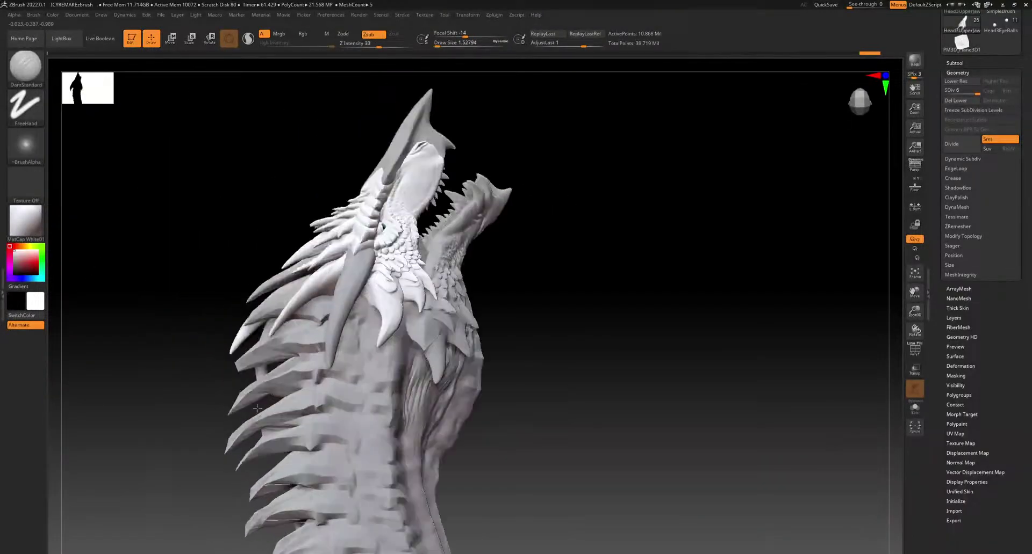
# Examine the head, the spiked back of the neck and the shoulders from the side, behind and above
pyautogui.moveTo(338, 262); pyautogui.dragTo(369, 320, button='right')
pyautogui.moveTo(362, 327)
pyautogui.mouseDown()
pyautogui.moveTo(344, 215)
pyautogui.moveTo(333, 300)
pyautogui.moveTo(362, 322)
pyautogui.mouseUp()
pyautogui.moveTo(376, 224); pyautogui.dragTo(207, 409, button='right')
pyautogui.keyDown('ctrl'); pyautogui.moveTo(322, 376); pyautogui.dragTo(313, 418, button='right'); pyautogui.keyUp('ctrl')
pyautogui.keyDown('alt'); pyautogui.moveTo(280, 386); pyautogui.dragTo(396, 209, button='right'); pyautogui.keyUp('alt')
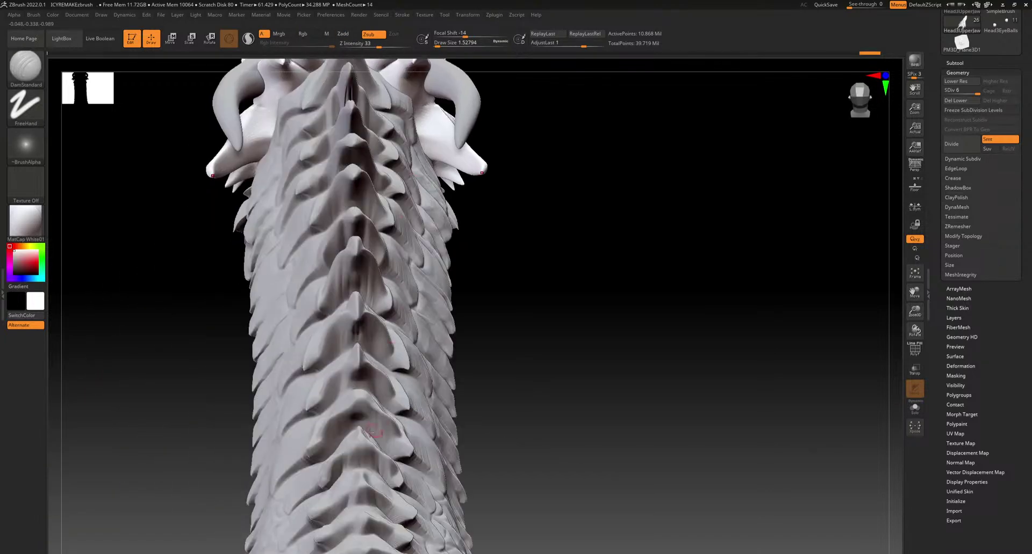
pyautogui.keyDown('ctrl'); pyautogui.moveTo(328, 369); pyautogui.dragTo(306, 316, button='right'); pyautogui.keyUp('ctrl')
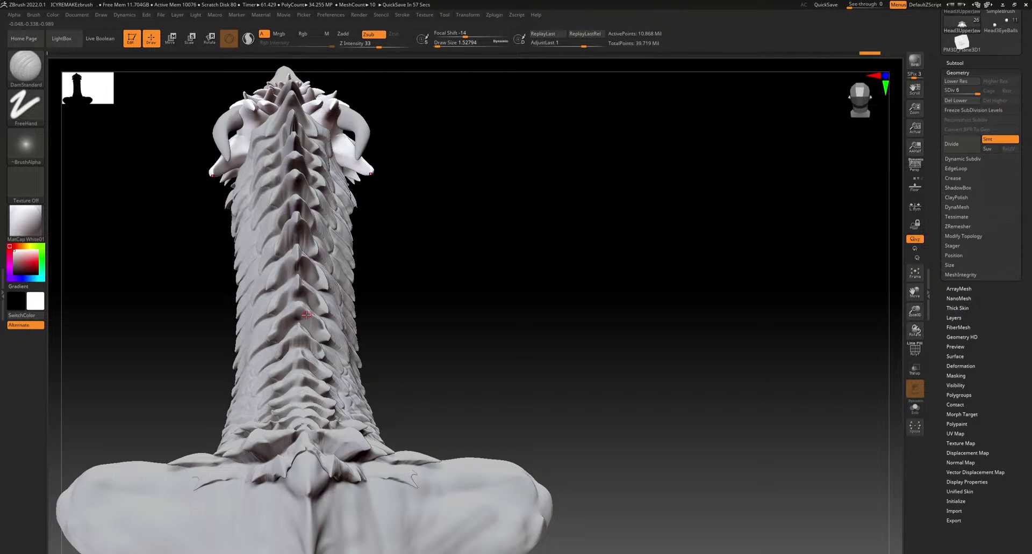
pyautogui.moveTo(355, 356); pyautogui.dragTo(408, 367, button='right')
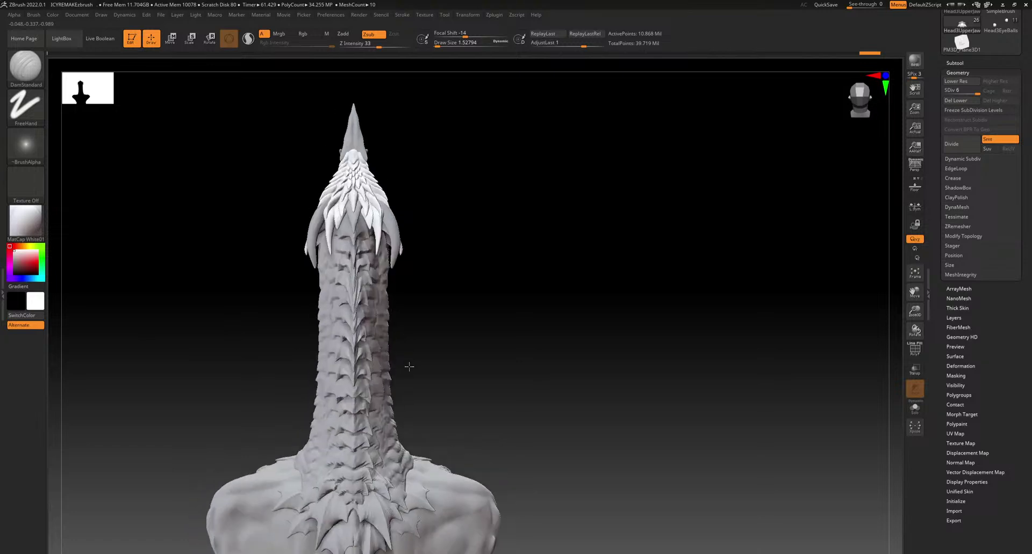
pyautogui.moveTo(429, 426); pyautogui.dragTo(462, 403, button='right')
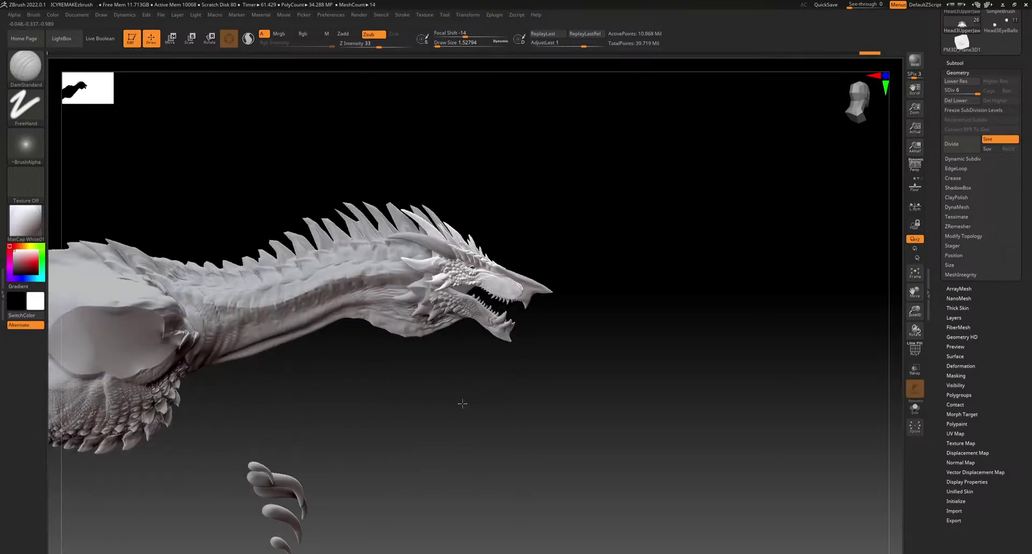
pyautogui.moveTo(398, 348)
pyautogui.mouseDown(button='right')
pyautogui.moveTo(428, 337)
pyautogui.moveTo(430, 385)
pyautogui.mouseUp(button='right')
# Select the neck subtool Cube0 and inspect its sides, throat folds and front surface down to the chest
pyautogui.moveTo(275, 395); pyautogui.dragTo(416, 353, button='right')
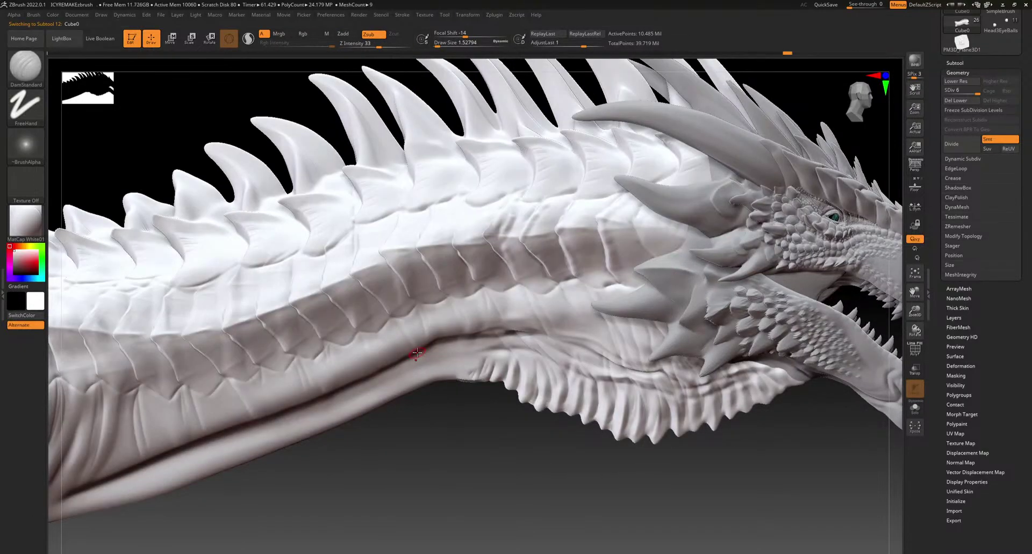
pyautogui.keyDown('alt'); pyautogui.moveTo(281, 402); pyautogui.dragTo(515, 263, button='right'); pyautogui.keyUp('alt')
pyautogui.keyDown('ctrl'); pyautogui.moveTo(458, 350); pyautogui.dragTo(430, 297, button='right'); pyautogui.keyUp('ctrl')
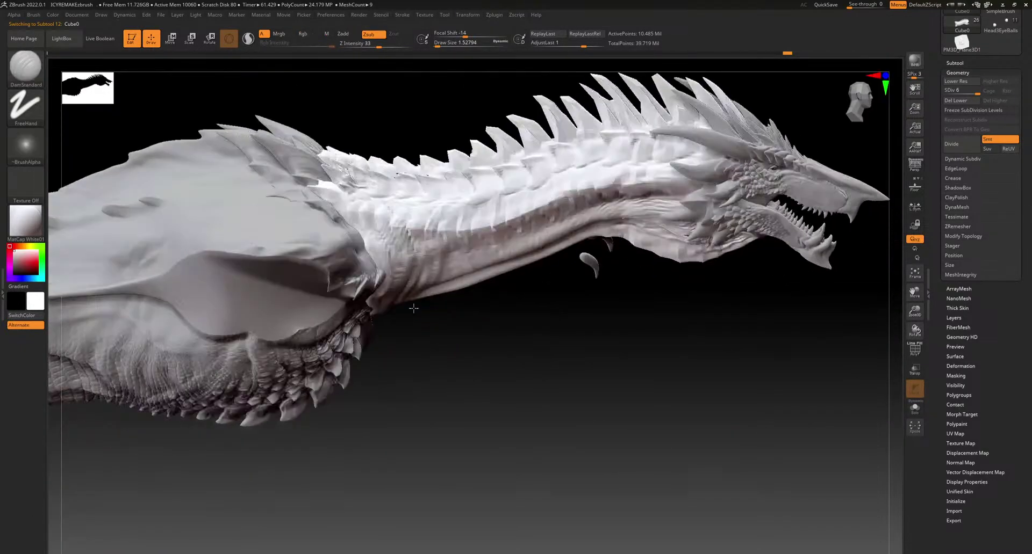
pyautogui.moveTo(425, 314); pyautogui.dragTo(413, 324, button='right')
pyautogui.moveTo(415, 269); pyautogui.dragTo(410, 315, button='right')
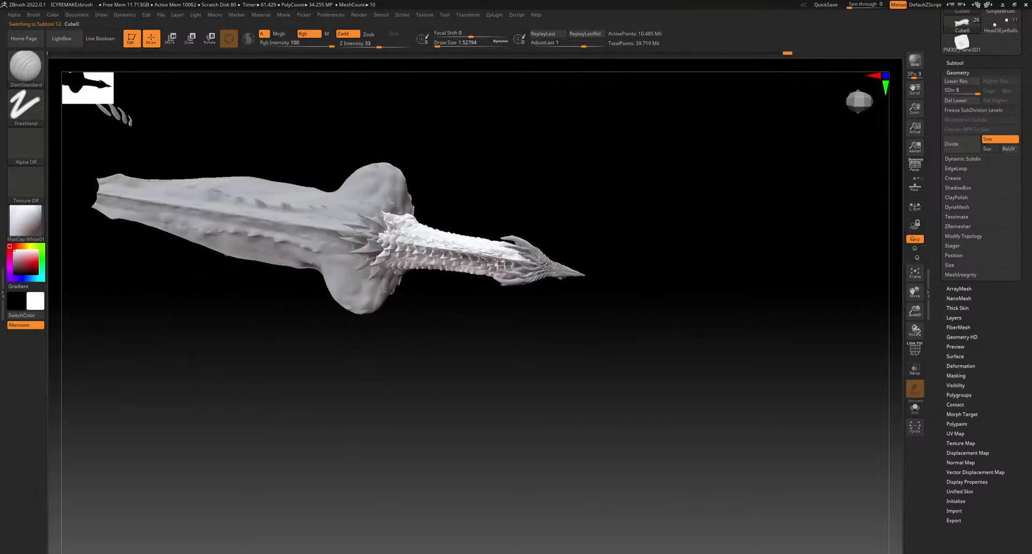
pyautogui.moveTo(398, 327)
pyautogui.mouseDown(button='right')
pyautogui.moveTo(376, 326)
pyautogui.moveTo(385, 339)
pyautogui.mouseUp(button='right')
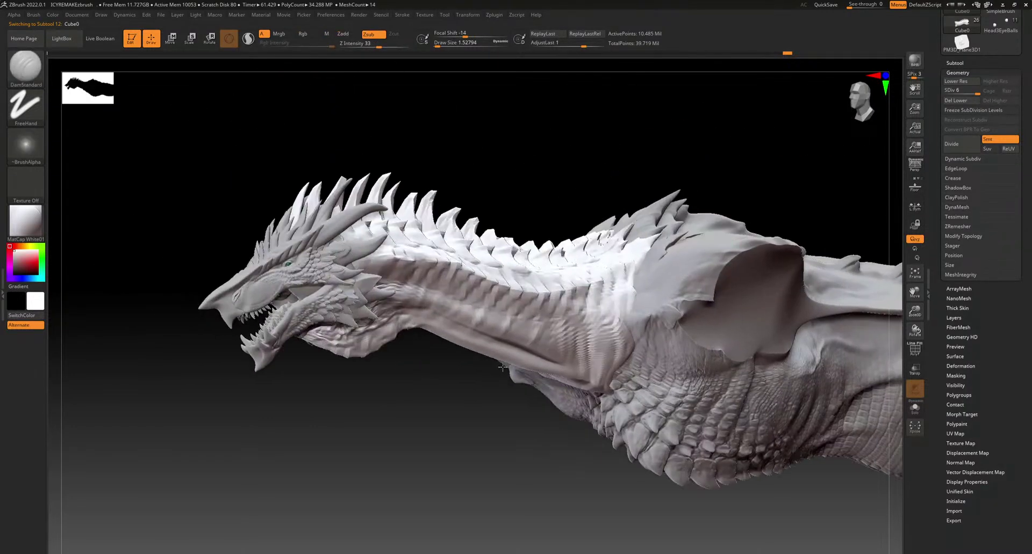
pyautogui.moveTo(413, 365); pyautogui.dragTo(426, 373, button='right')
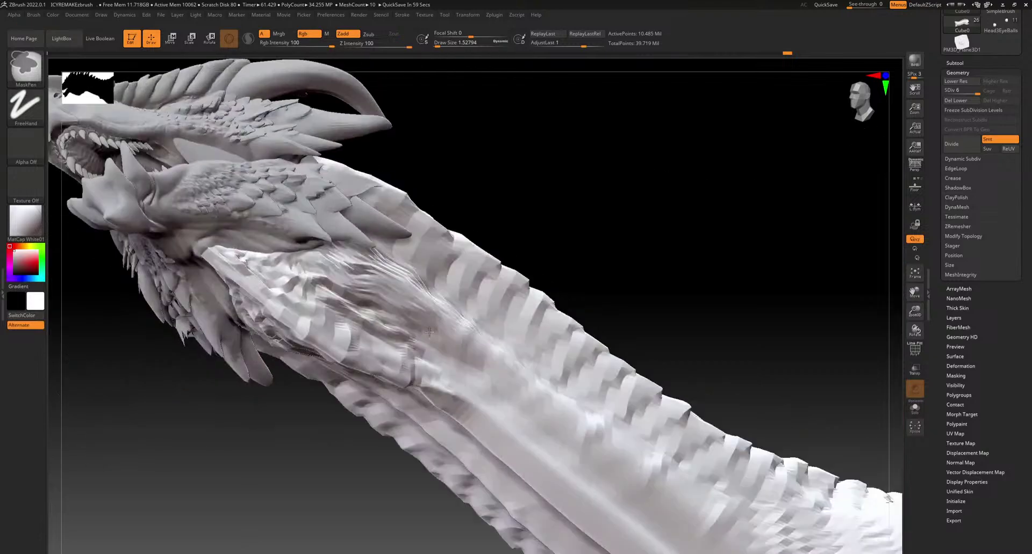
pyautogui.moveTo(538, 416); pyautogui.dragTo(413, 344, button='right')
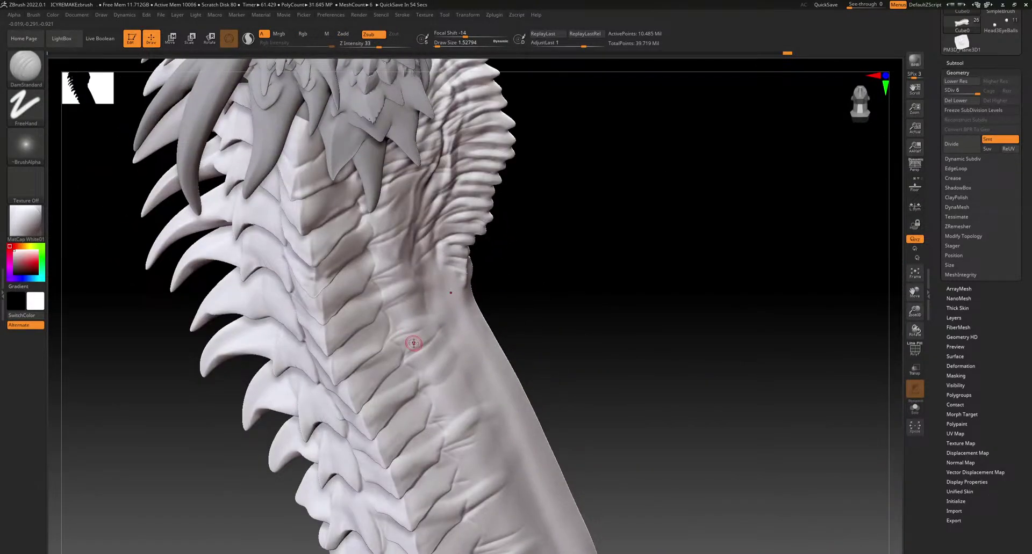
pyautogui.moveTo(444, 244); pyautogui.dragTo(418, 306, button='right')
pyautogui.keyDown('alt'); pyautogui.moveTo(503, 509); pyautogui.dragTo(403, 261, button='right'); pyautogui.keyUp('alt')
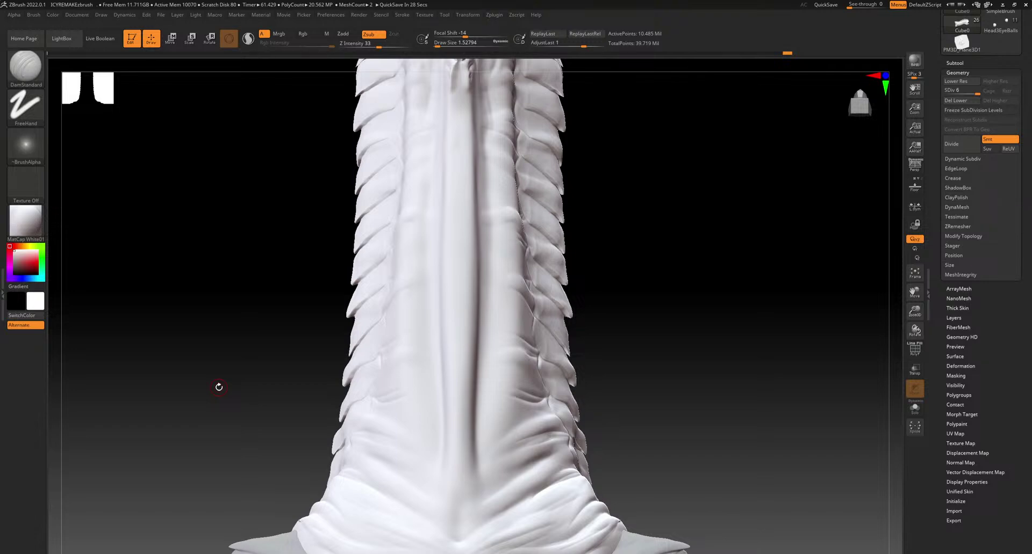
# Choose the second Dragolisco scales brush with a stacked-plate pattern and set its draw size to 25.05439
pyautogui.keyDown('ctrl'); pyautogui.moveTo(336, 468); pyautogui.dragTo(337, 255, button='right'); pyautogui.keyUp('ctrl')
pyautogui.click(23, 67)
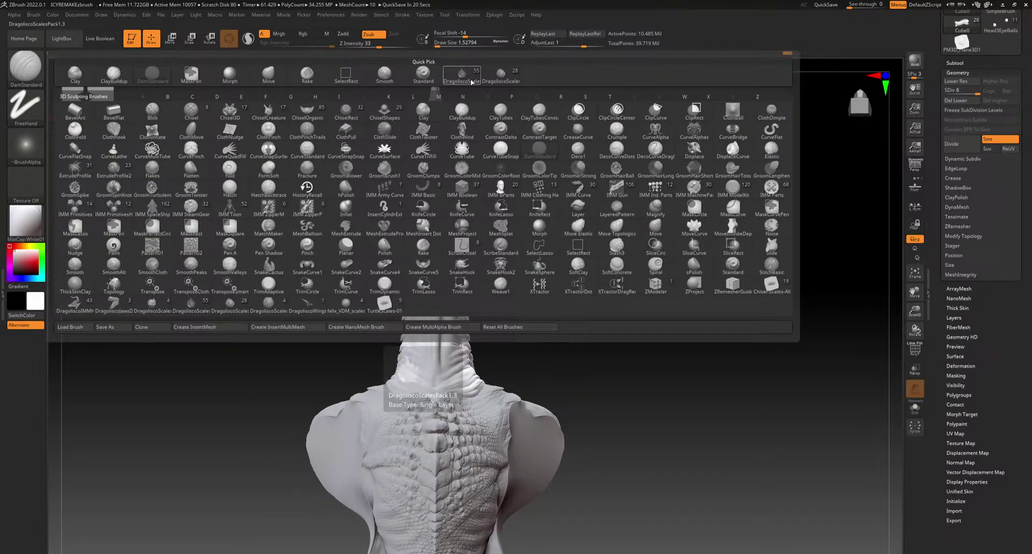
pyautogui.click(500, 79)
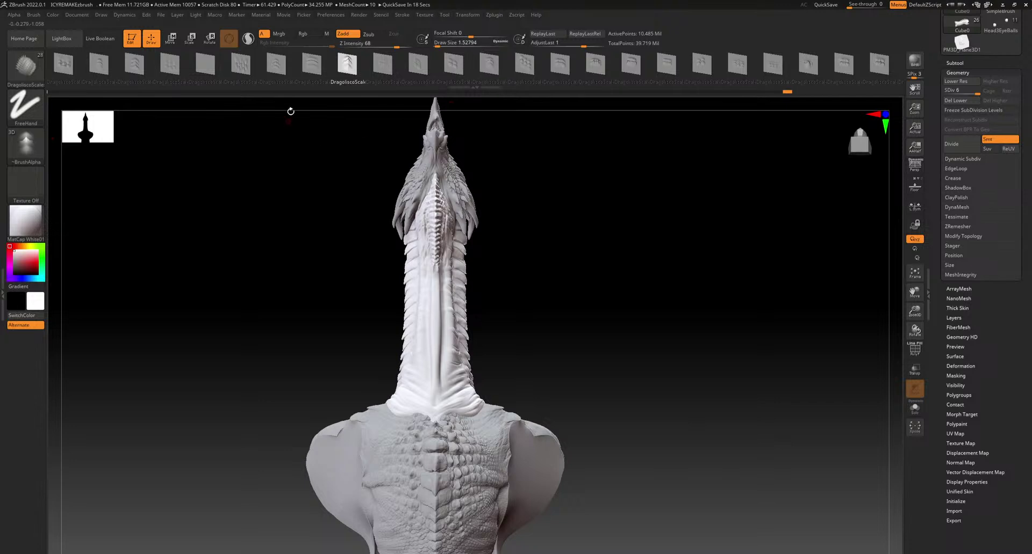
pyautogui.click(136, 64)
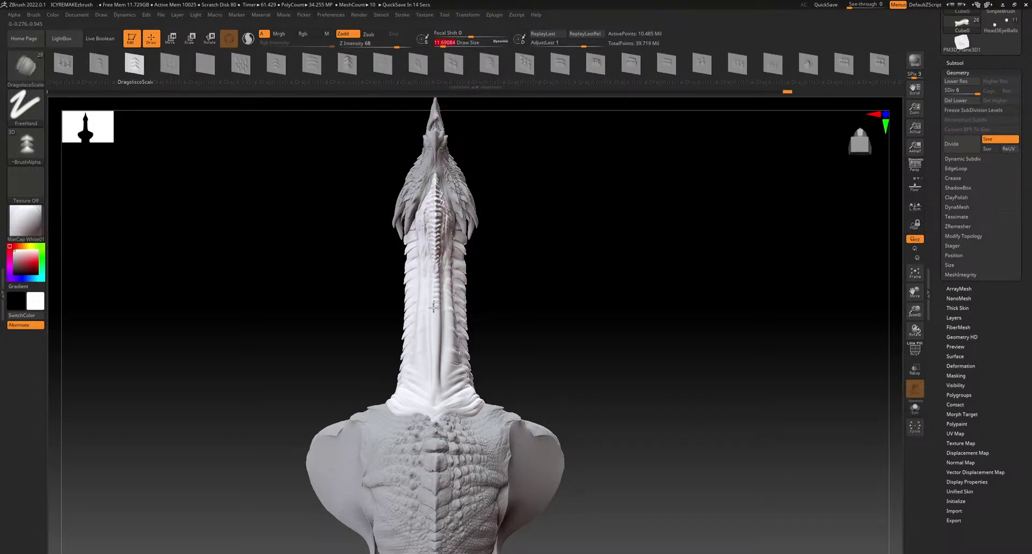
pyautogui.moveTo(438, 43); pyautogui.dragTo(446, 43)
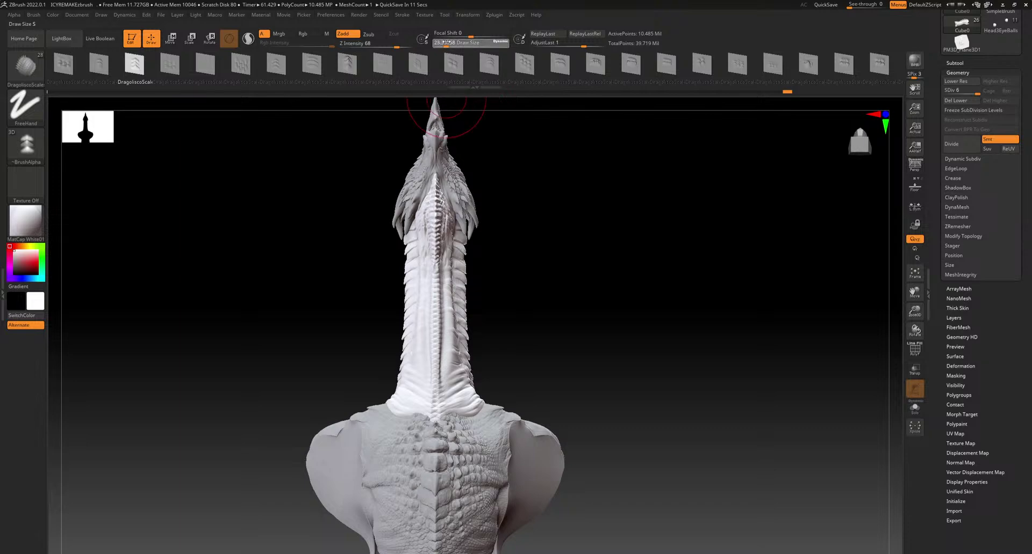
# Undo the narrow scale stroke and try a wider strip of stacked plates down the front of the neck
pyautogui.hotkey('ctrl', 'z')
pyautogui.moveTo(435, 270); pyautogui.dragTo(430, 424)
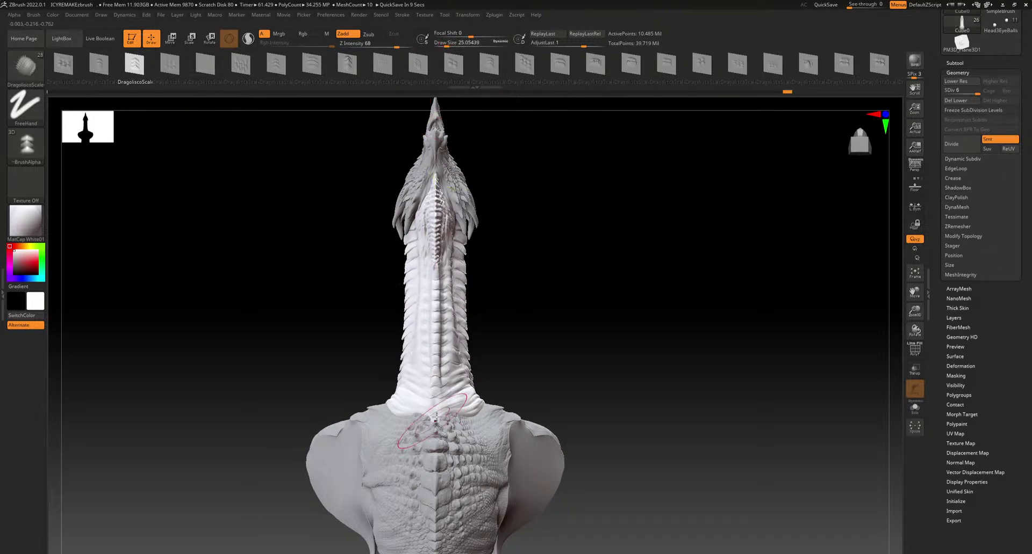
pyautogui.moveTo(532, 317)
pyautogui.mouseDown()
pyautogui.moveTo(588, 318)
pyautogui.moveTo(548, 156)
pyautogui.moveTo(589, 149)
pyautogui.mouseUp()
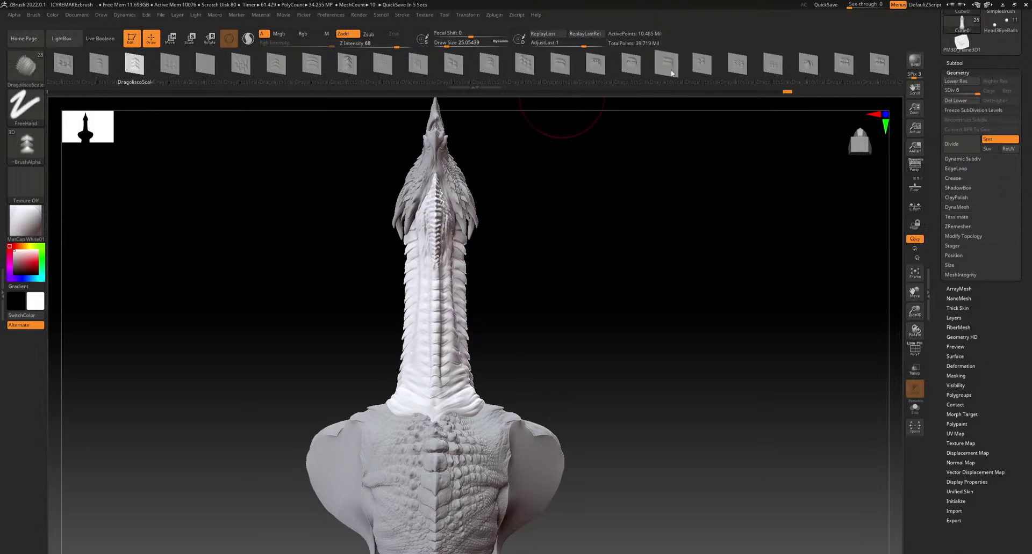
# Try a broad belly-plate pattern on the front of the neck, compare it with the whole body, and undo it
pyautogui.click(634, 66)
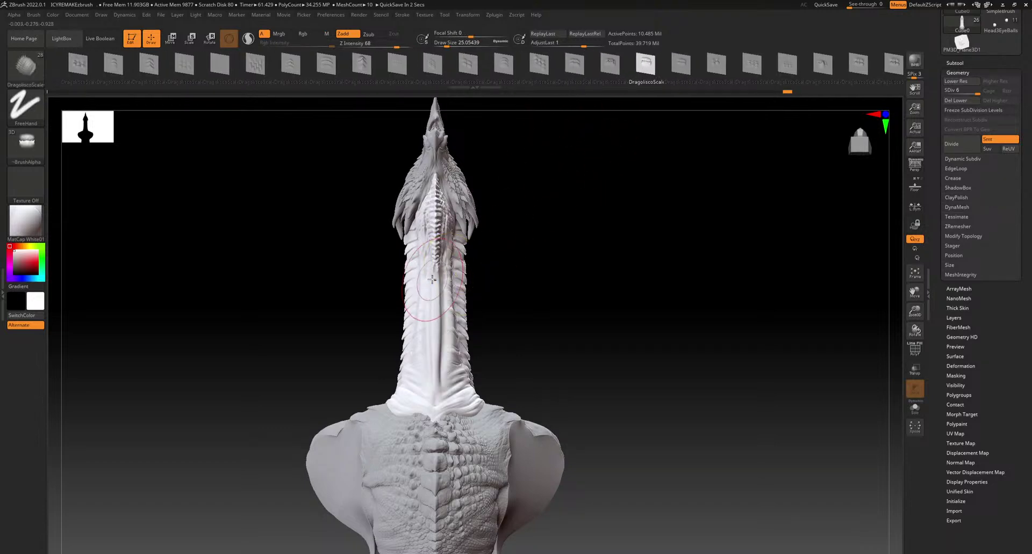
pyautogui.moveTo(548, 312); pyautogui.dragTo(580, 334)
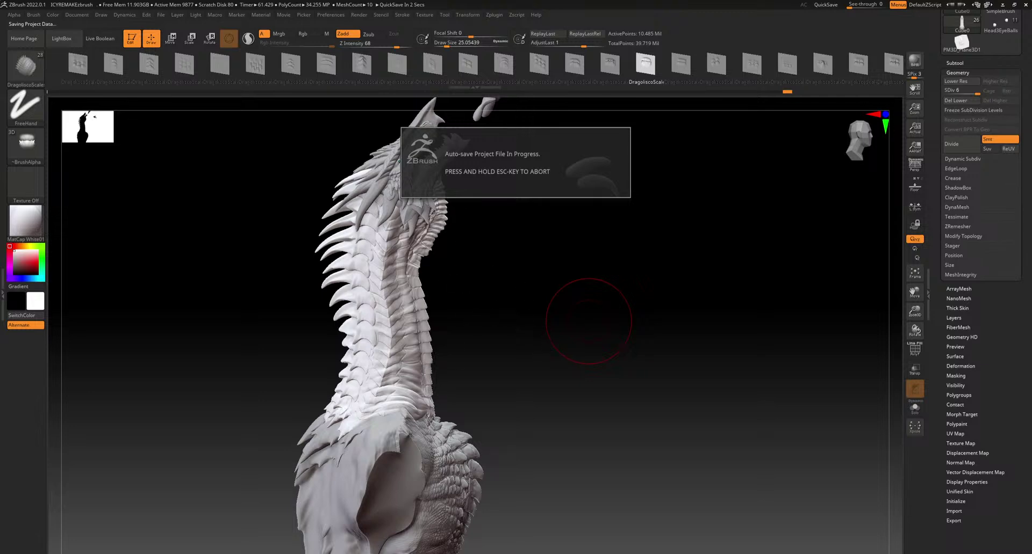
pyautogui.moveTo(497, 306); pyautogui.dragTo(477, 414)
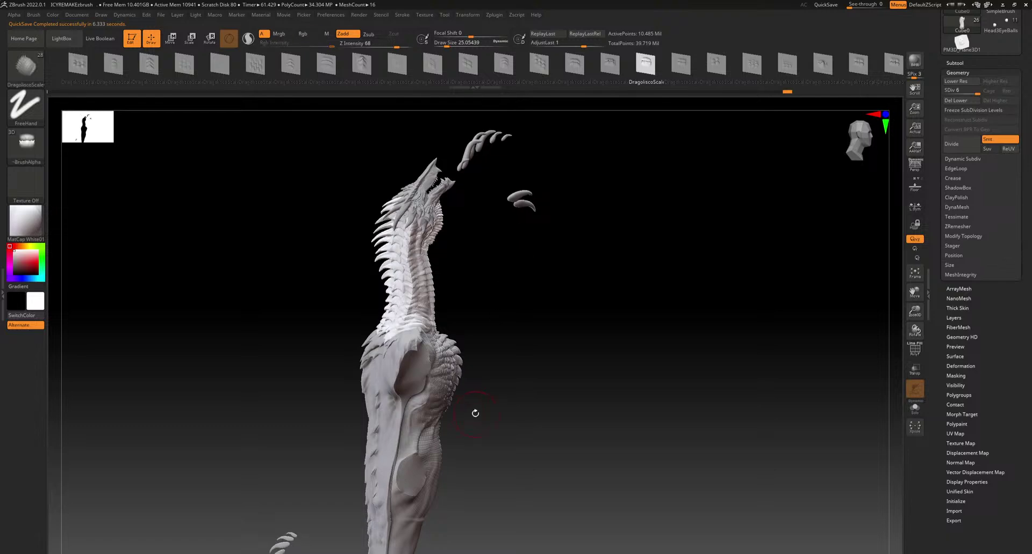
pyautogui.keyDown('alt'); pyautogui.moveTo(472, 300); pyautogui.dragTo(457, 410); pyautogui.keyUp('alt')
pyautogui.moveTo(553, 392); pyautogui.dragTo(467, 436)
pyautogui.moveTo(512, 372); pyautogui.dragTo(490, 421)
pyautogui.moveTo(511, 368); pyautogui.dragTo(474, 305)
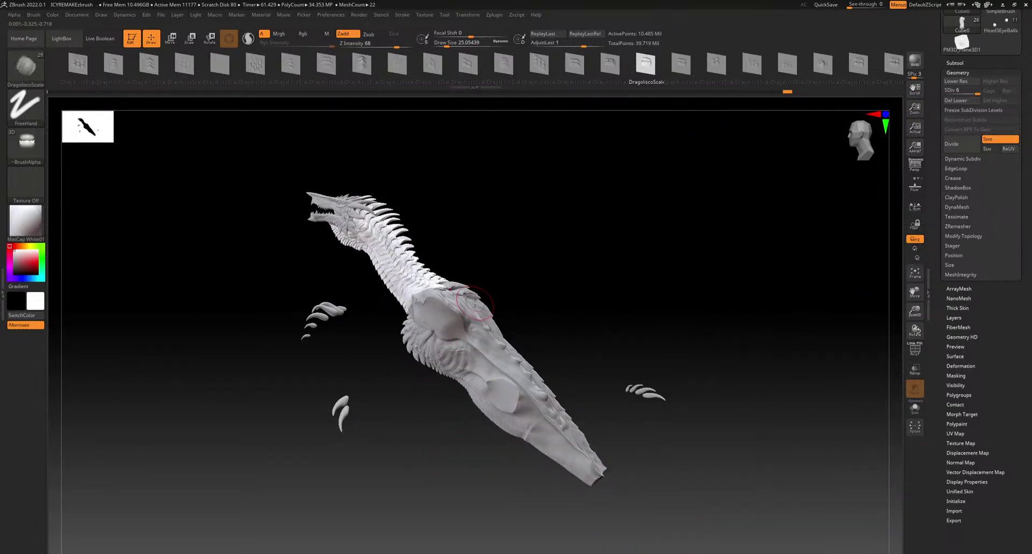
pyautogui.moveTo(446, 243); pyautogui.dragTo(470, 290)
pyautogui.hotkey('ctrl', 'z')
# Try another scale pattern from the brush along the upper front of the neck
pyautogui.click(715, 67)
pyautogui.moveTo(413, 165); pyautogui.dragTo(413, 343)
pyautogui.moveTo(499, 329)
pyautogui.mouseDown()
pyautogui.moveTo(559, 303)
pyautogui.moveTo(562, 313)
pyautogui.mouseUp()
pyautogui.moveTo(526, 235)
pyautogui.keyDown('alt'); pyautogui.mouseDown()
pyautogui.moveTo(529, 320)
pyautogui.moveTo(502, 272)
pyautogui.mouseUp(); pyautogui.keyUp('alt')
# Try the pointed single-scale pattern down the full front of the neck and check it from both sides
pyautogui.click(784, 65)
pyautogui.moveTo(438, 234); pyautogui.dragTo(447, 451)
pyautogui.moveTo(516, 360); pyautogui.dragTo(584, 329)
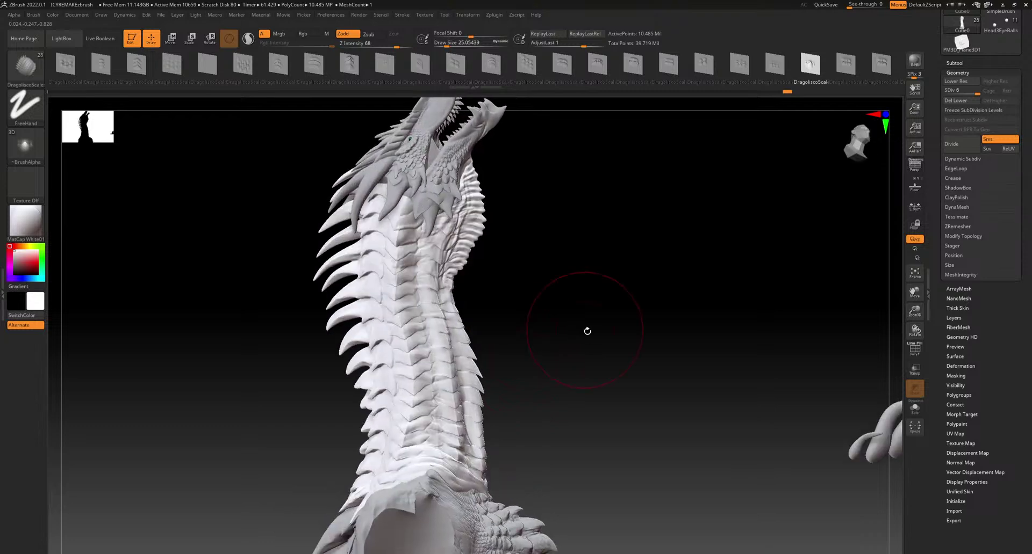
pyautogui.keyDown('ctrl'); pyautogui.moveTo(488, 282); pyautogui.dragTo(519, 239, button='right'); pyautogui.keyUp('ctrl')
pyautogui.moveTo(542, 240)
pyautogui.mouseDown()
pyautogui.moveTo(594, 242)
pyautogui.moveTo(539, 286)
pyautogui.moveTo(553, 276)
pyautogui.moveTo(560, 208)
pyautogui.moveTo(583, 272)
pyautogui.moveTo(578, 249)
pyautogui.moveTo(632, 256)
pyautogui.mouseUp()
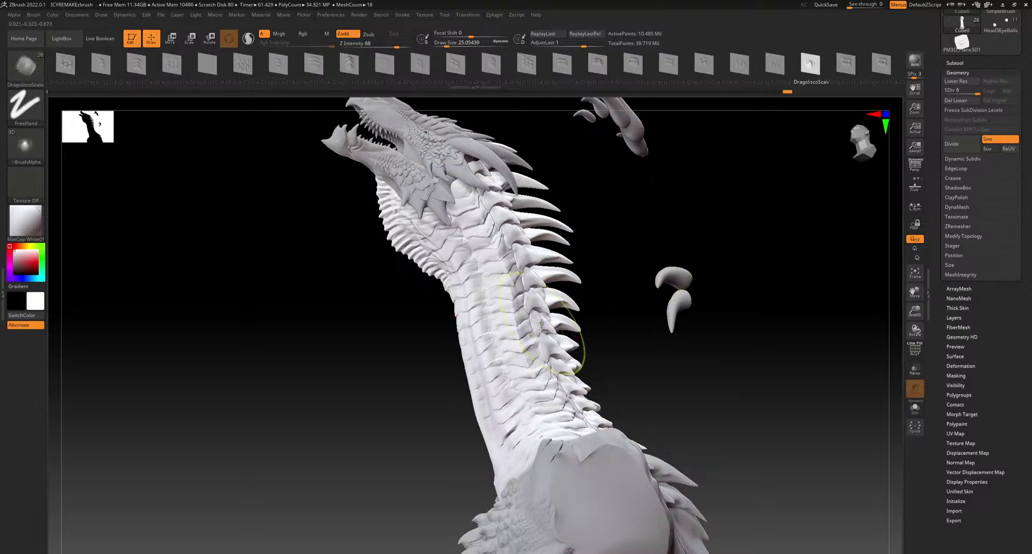
pyautogui.keyDown('shift'); pyautogui.moveTo(636, 221); pyautogui.dragTo(636, 224); pyautogui.keyUp('shift')
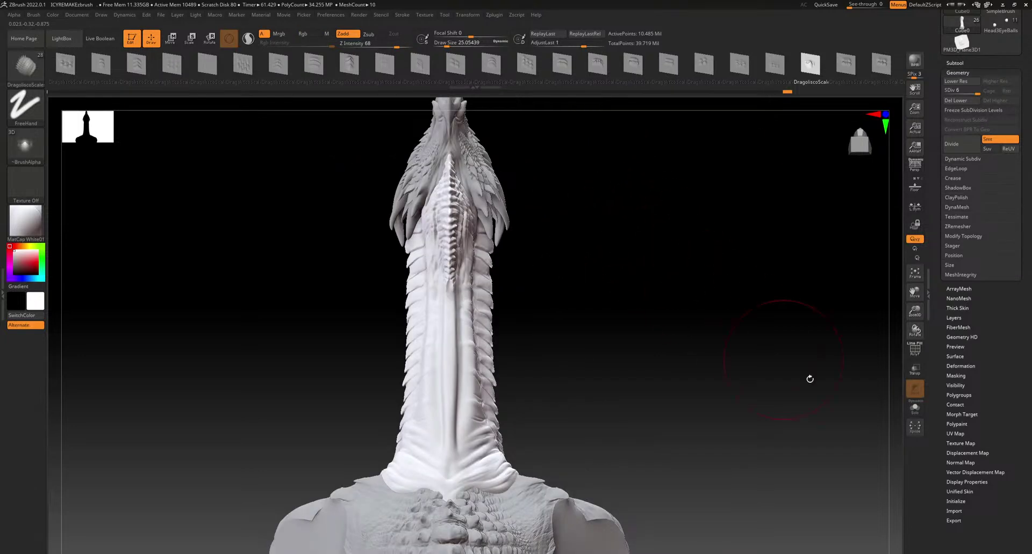
# Store a morph target for the neck and choose the clustered blocky scale pattern for the scales brush
pyautogui.click(964, 415)
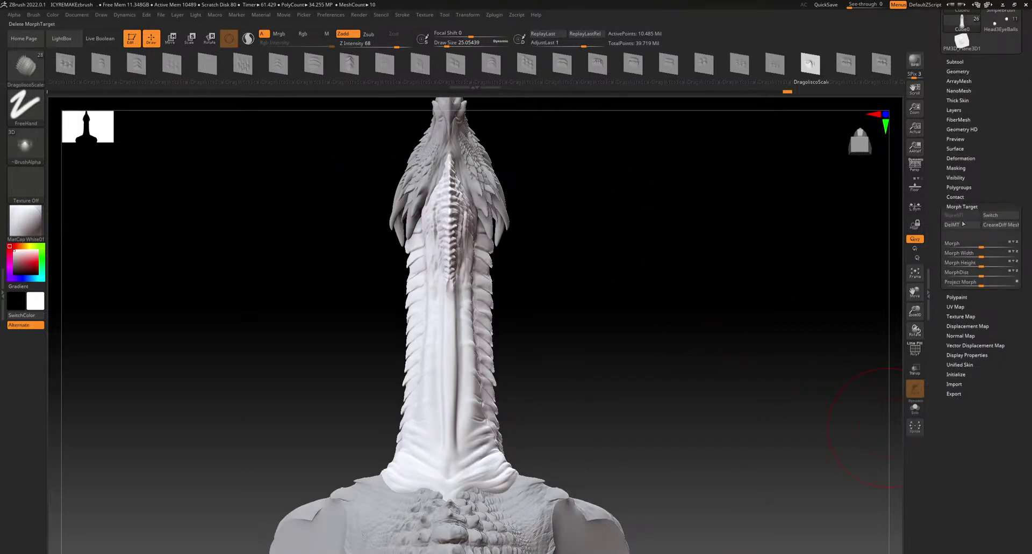
pyautogui.click(844, 66)
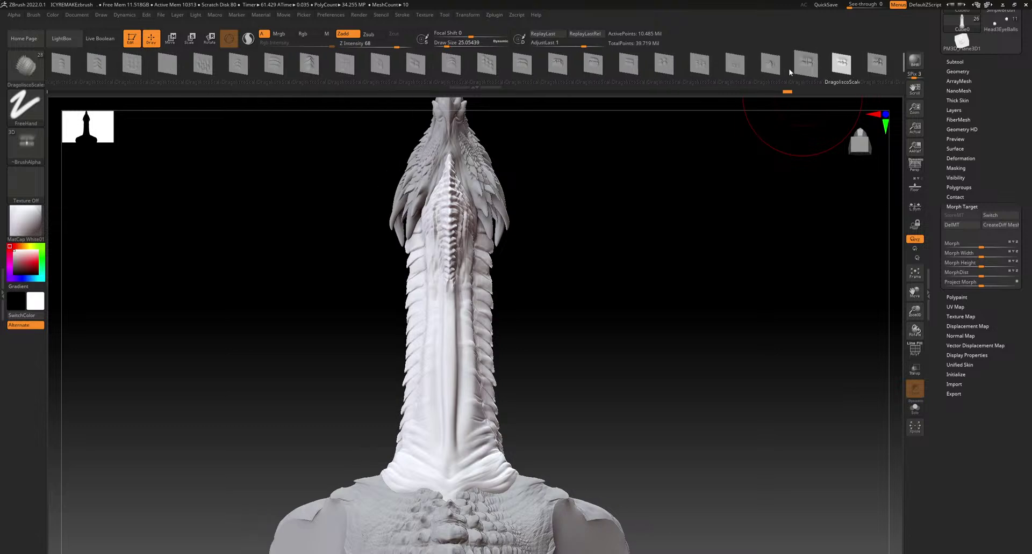
pyautogui.click(720, 68)
pyautogui.click(773, 68)
pyautogui.click(755, 71)
pyautogui.click(732, 69)
pyautogui.click(748, 68)
pyautogui.click(767, 68)
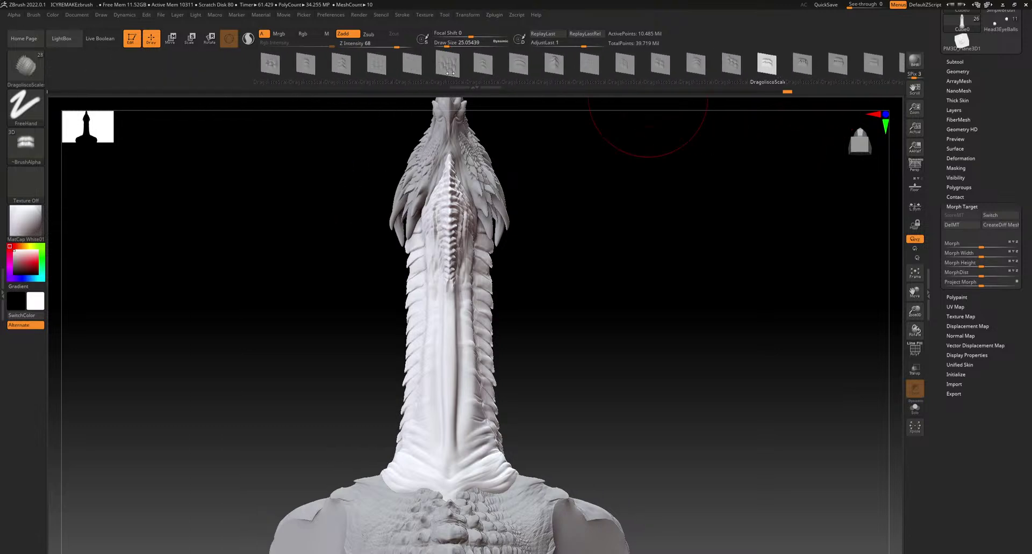
pyautogui.click(411, 64)
pyautogui.click(373, 64)
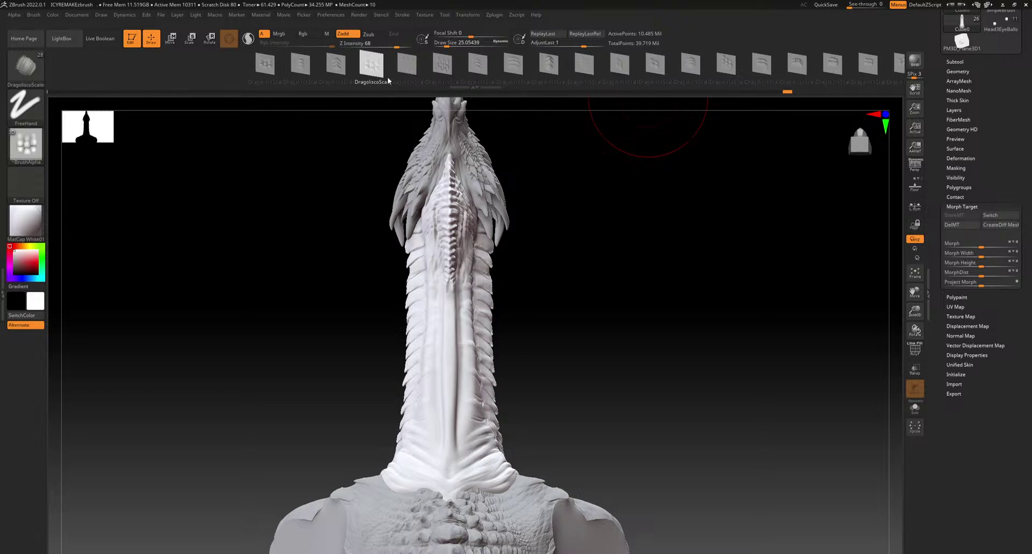
# Try one stroke of blocky scales down the front of the neck, check it from another angle, and undo it
pyautogui.moveTo(431, 293)
pyautogui.mouseDown()
pyautogui.moveTo(442, 430)
pyautogui.moveTo(458, 471)
pyautogui.mouseUp()
pyautogui.moveTo(474, 456)
pyautogui.mouseDown(button='right')
pyautogui.moveTo(579, 391)
pyautogui.moveTo(534, 309)
pyautogui.moveTo(491, 263)
pyautogui.moveTo(500, 258)
pyautogui.moveTo(522, 333)
pyautogui.moveTo(555, 261)
pyautogui.moveTo(575, 247)
pyautogui.moveTo(570, 260)
pyautogui.moveTo(534, 265)
pyautogui.mouseUp(button='right')
pyautogui.press('ctrl')
pyautogui.hotkey('ctrl', 'z')
# Lay columns of blocky plates down the front of the neck from the throat ridge to the chest
pyautogui.moveTo(450, 282); pyautogui.dragTo(449, 457)
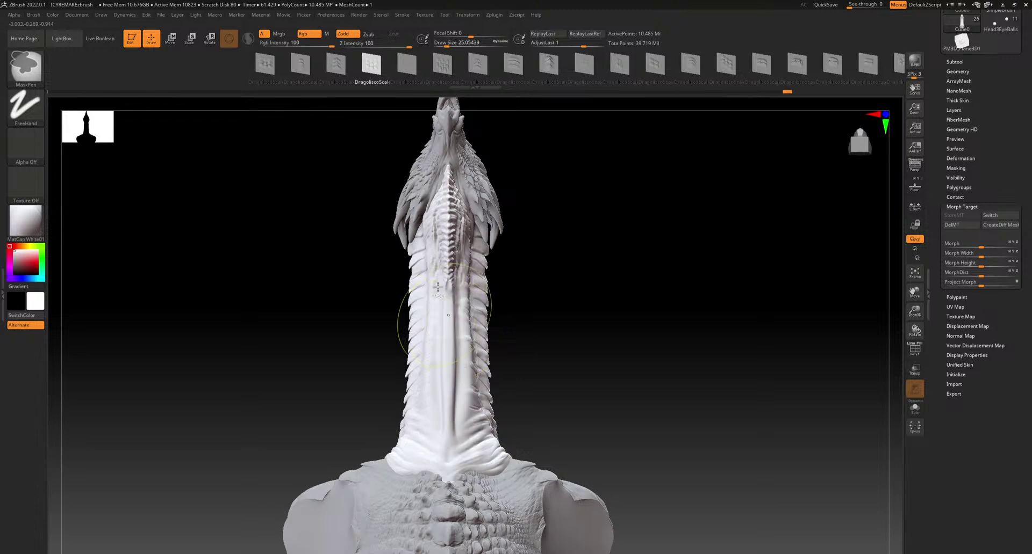
pyautogui.moveTo(537, 341); pyautogui.dragTo(573, 355, button='right')
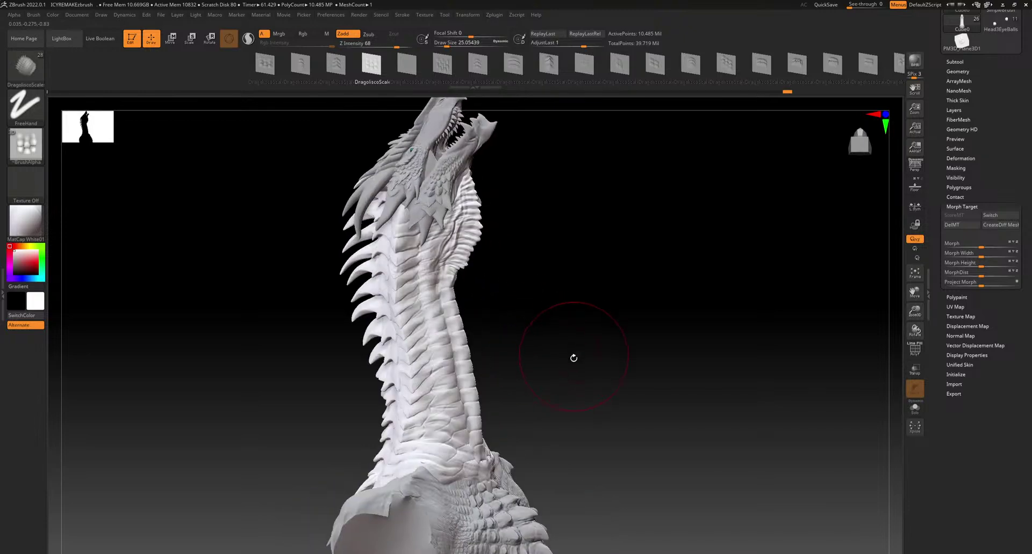
pyautogui.moveTo(551, 385)
pyautogui.mouseDown()
pyautogui.moveTo(541, 371)
pyautogui.moveTo(541, 380)
pyautogui.mouseUp()
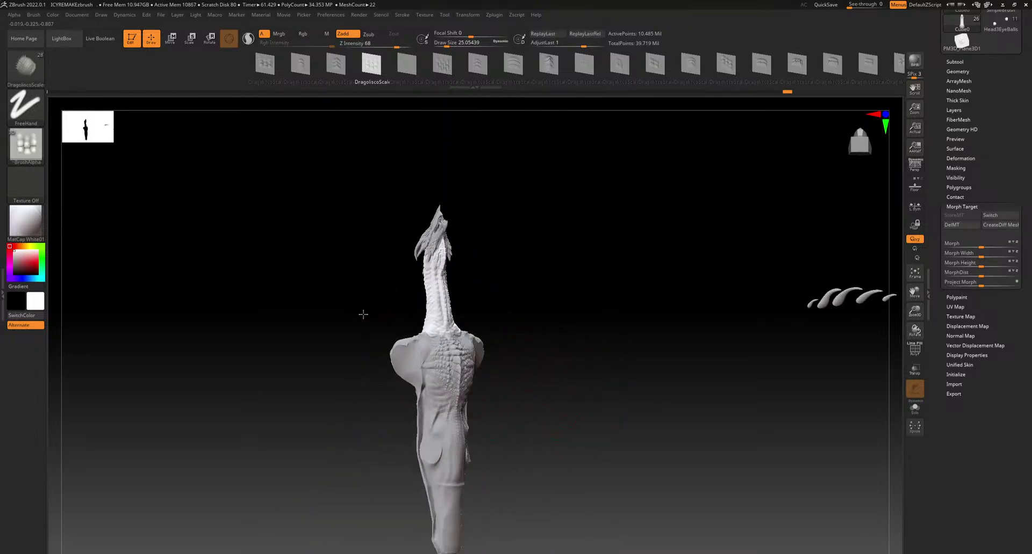
pyautogui.moveTo(363, 315); pyautogui.dragTo(431, 357, button='right')
pyautogui.moveTo(431, 356); pyautogui.dragTo(369, 380)
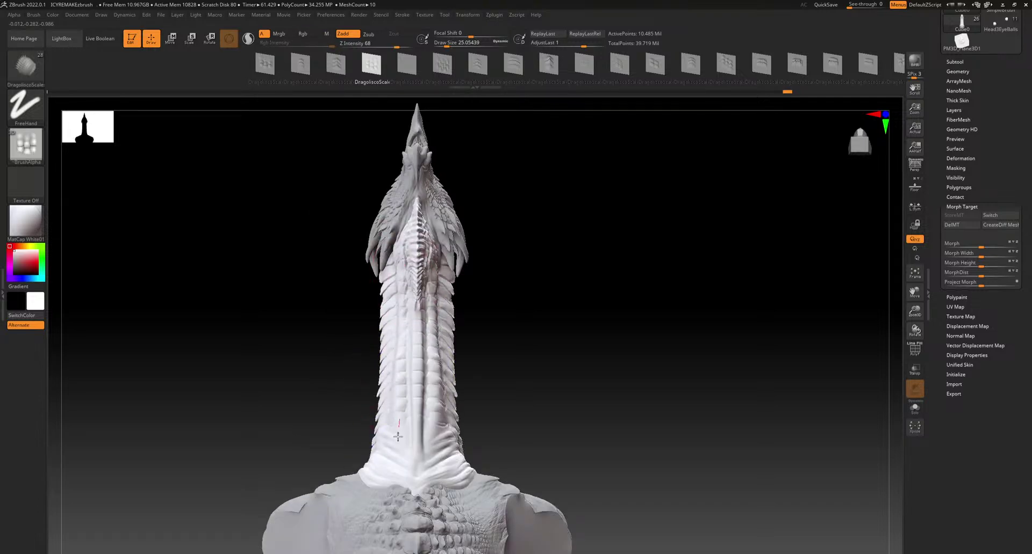
# Blend the new plates back into the stored shape along the side of the neck with the Morph brush at draw size 7.4673
pyautogui.moveTo(491, 349); pyautogui.dragTo(516, 364)
pyautogui.keyDown('ctrl'); pyautogui.moveTo(335, 418); pyautogui.dragTo(370, 371, button='right'); pyautogui.keyUp('ctrl')
pyautogui.keyDown('alt'); pyautogui.moveTo(390, 325); pyautogui.dragTo(377, 371, button='right'); pyautogui.keyUp('alt')
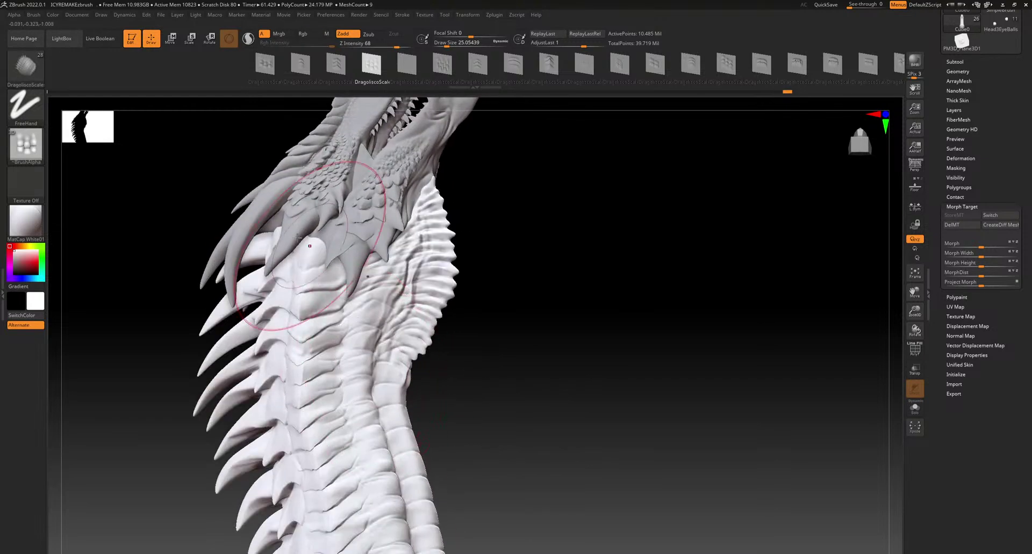
pyautogui.click(26, 67)
pyautogui.click(231, 75)
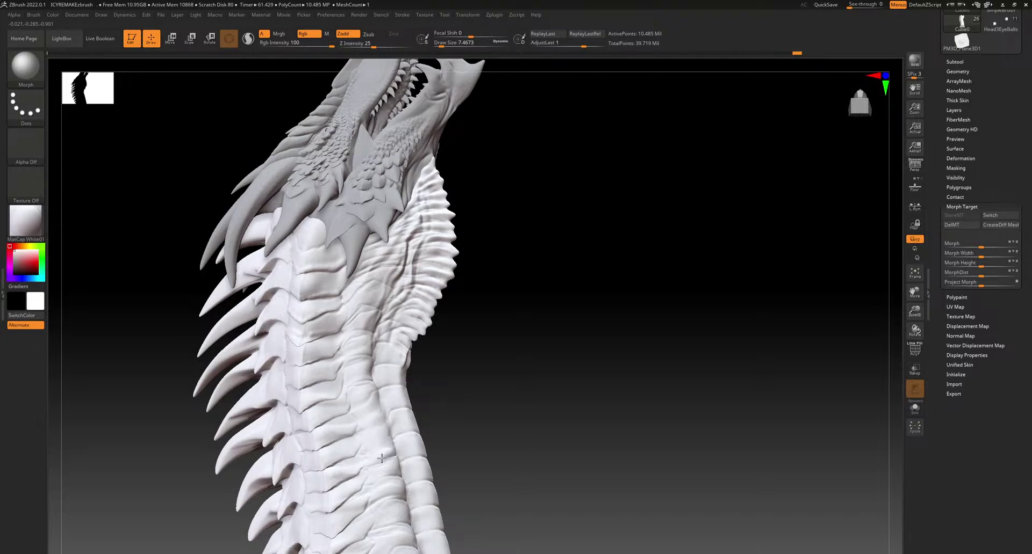
pyautogui.press('ctrl')
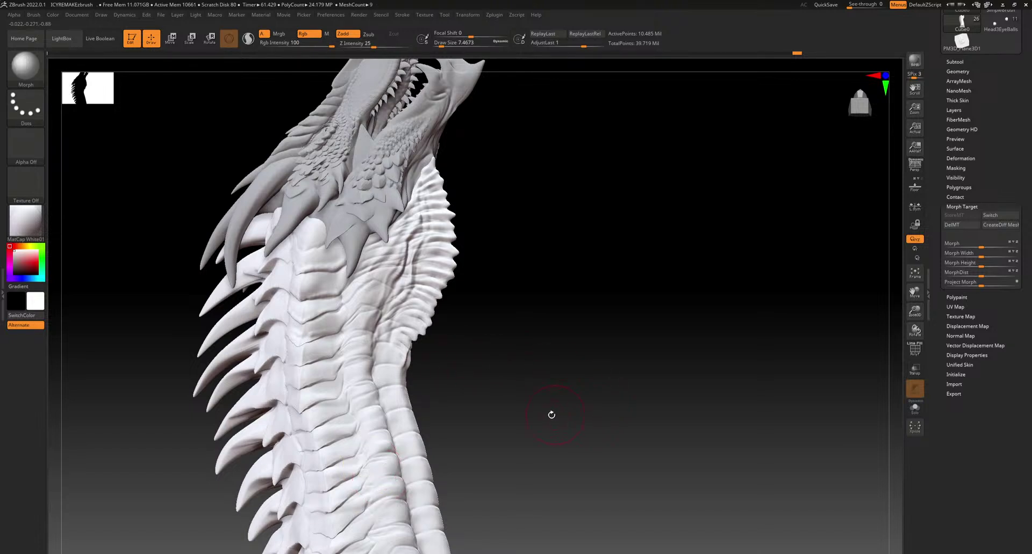
# Undo the blocky plates laid down the front of the neck together with their Morph blending
pyautogui.hotkey('ctrl', 'z')
pyautogui.hotkey('ctrl', 'z')
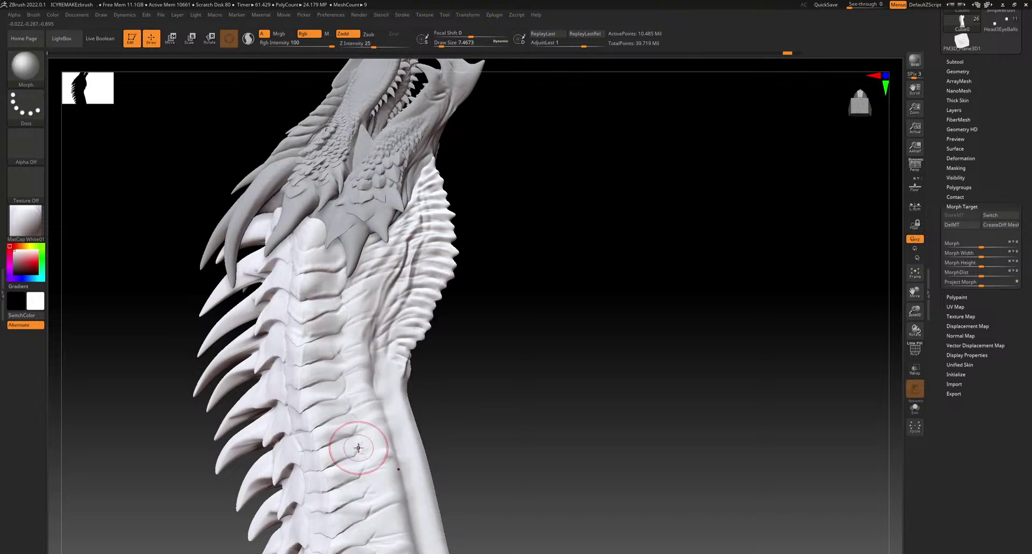
pyautogui.keyDown('alt'); pyautogui.moveTo(343, 423); pyautogui.dragTo(380, 278, button='right'); pyautogui.keyUp('alt')
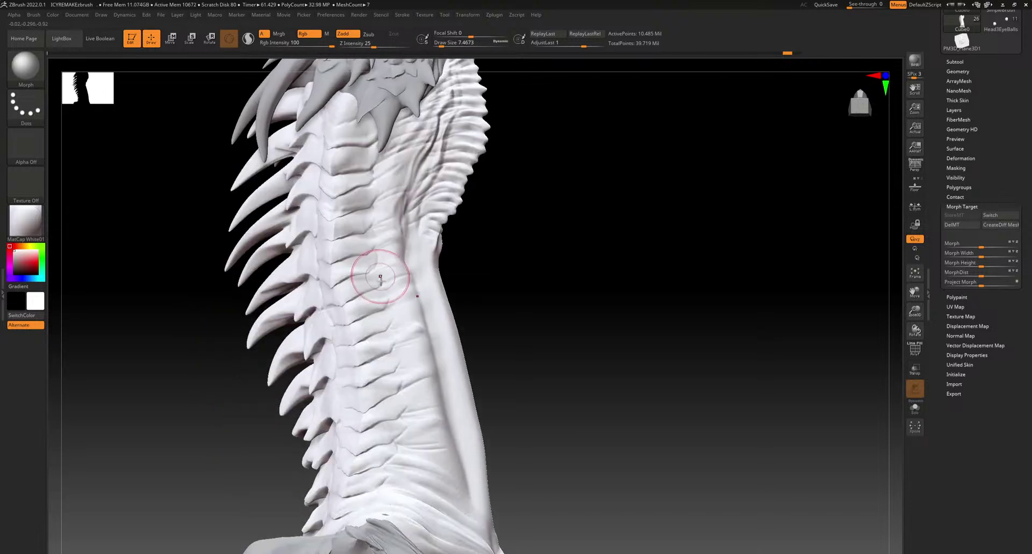
# Try one stroke with the smaller scales brush down the front of the neck at draw size 18.45511 and undo it
pyautogui.click(33, 72)
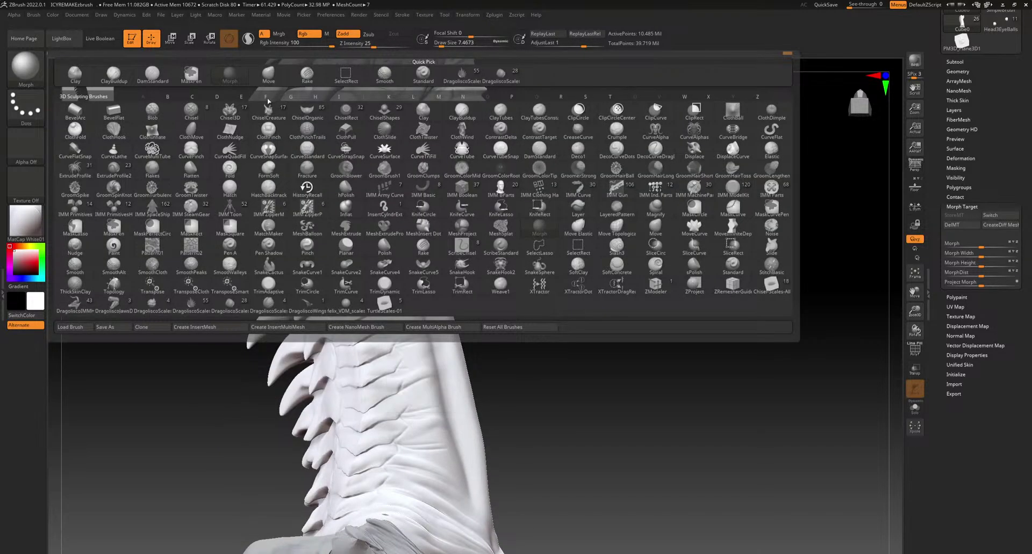
pyautogui.click(501, 75)
pyautogui.moveTo(564, 74); pyautogui.dragTo(524, 75)
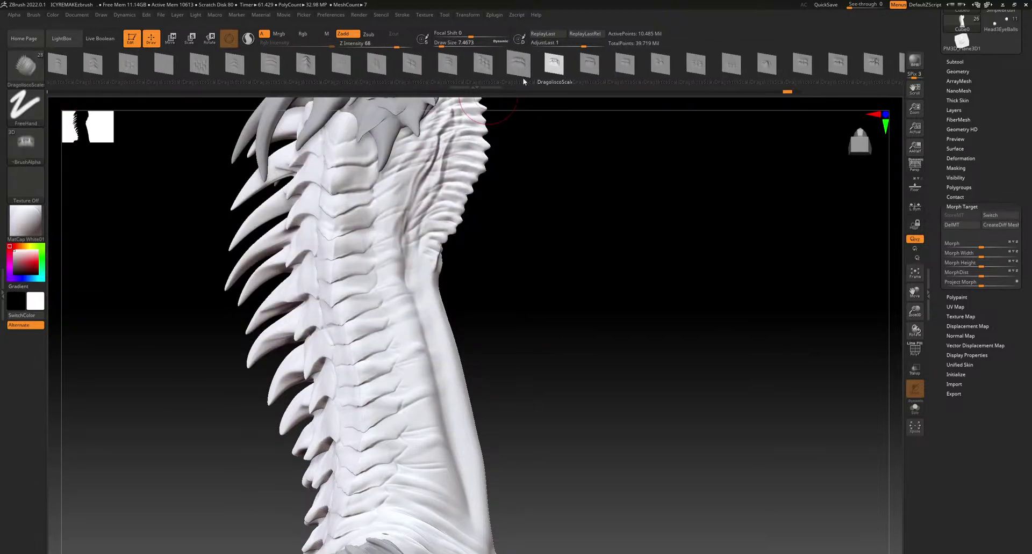
pyautogui.moveTo(497, 133)
pyautogui.mouseDown(button='right')
pyautogui.moveTo(456, 206)
pyautogui.moveTo(447, 262)
pyautogui.mouseUp(button='right')
pyautogui.click(445, 46)
pyautogui.moveTo(400, 237); pyautogui.dragTo(397, 383)
pyautogui.hotkey('ctrl', 'z')
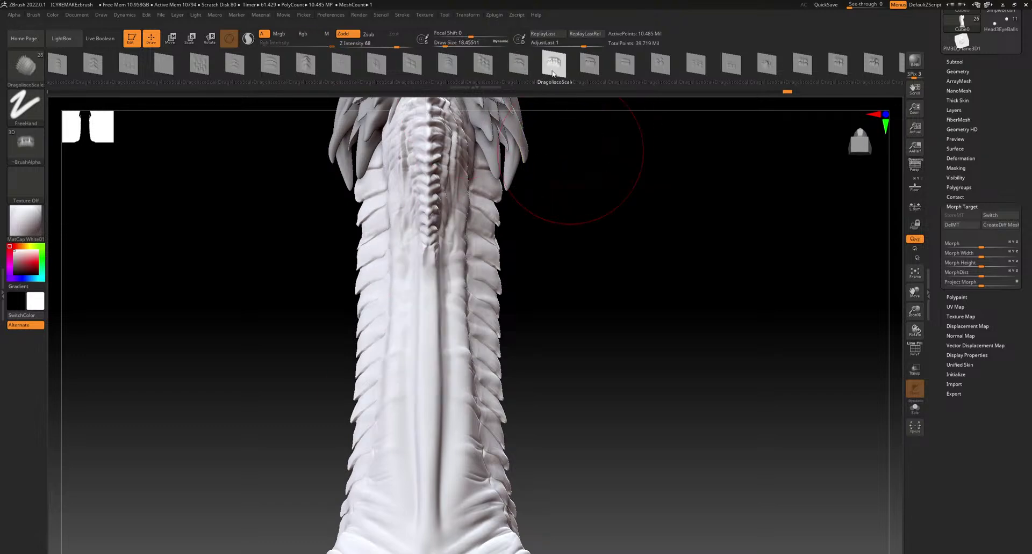
# Try stacked curved plates down the front of the neck, first at draw size 18.45511 and again at 36.93311, checking them from the side
pyautogui.moveTo(402, 233)
pyautogui.mouseDown()
pyautogui.moveTo(425, 344)
pyautogui.moveTo(430, 543)
pyautogui.mouseUp()
pyautogui.keyDown('ctrl'); pyautogui.moveTo(497, 500); pyautogui.dragTo(556, 317, button='right'); pyautogui.keyUp('ctrl')
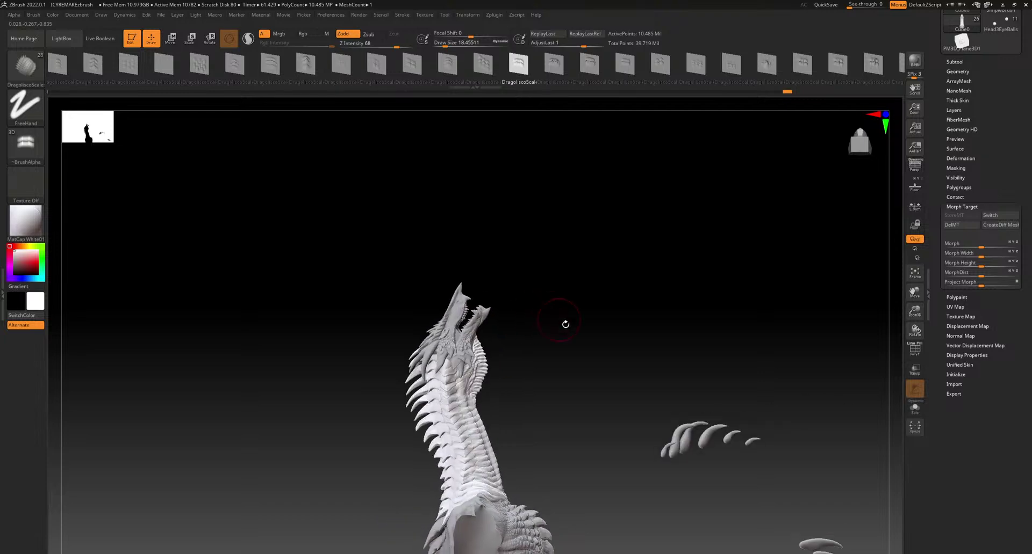
pyautogui.moveTo(551, 429); pyautogui.dragTo(524, 443, button='right')
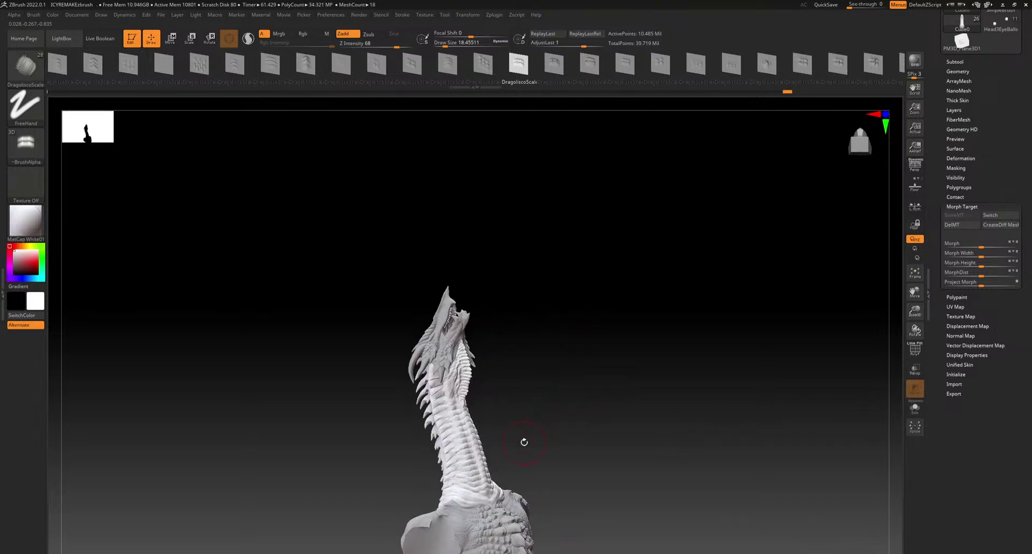
pyautogui.click(449, 46)
pyautogui.moveTo(469, 346)
pyautogui.keyDown('alt'); pyautogui.mouseDown(button='right')
pyautogui.moveTo(449, 237)
pyautogui.moveTo(468, 323)
pyautogui.mouseUp(button='right'); pyautogui.keyUp('alt')
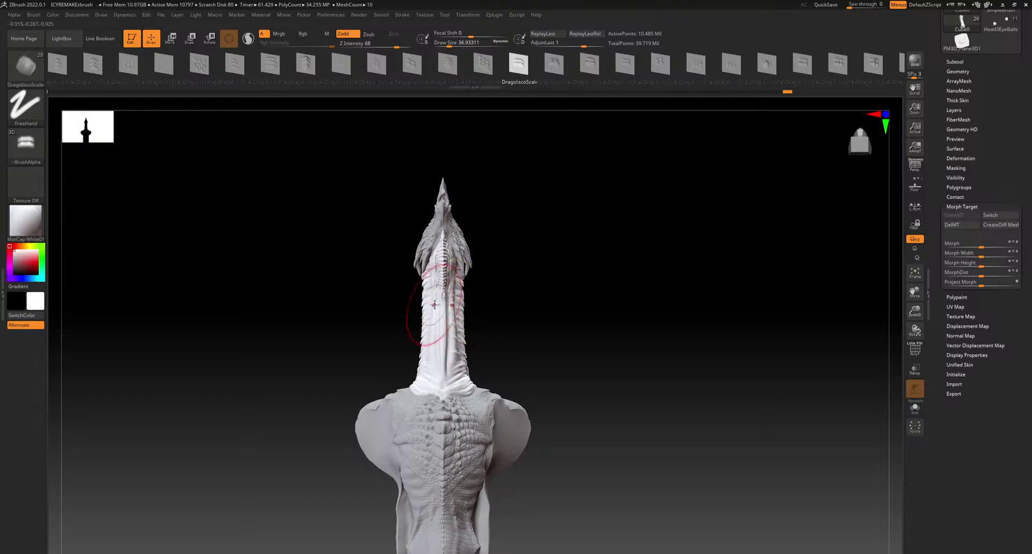
pyautogui.moveTo(557, 324)
pyautogui.mouseDown(button='right')
pyautogui.moveTo(470, 323)
pyautogui.moveTo(565, 320)
pyautogui.moveTo(546, 292)
pyautogui.mouseUp(button='right')
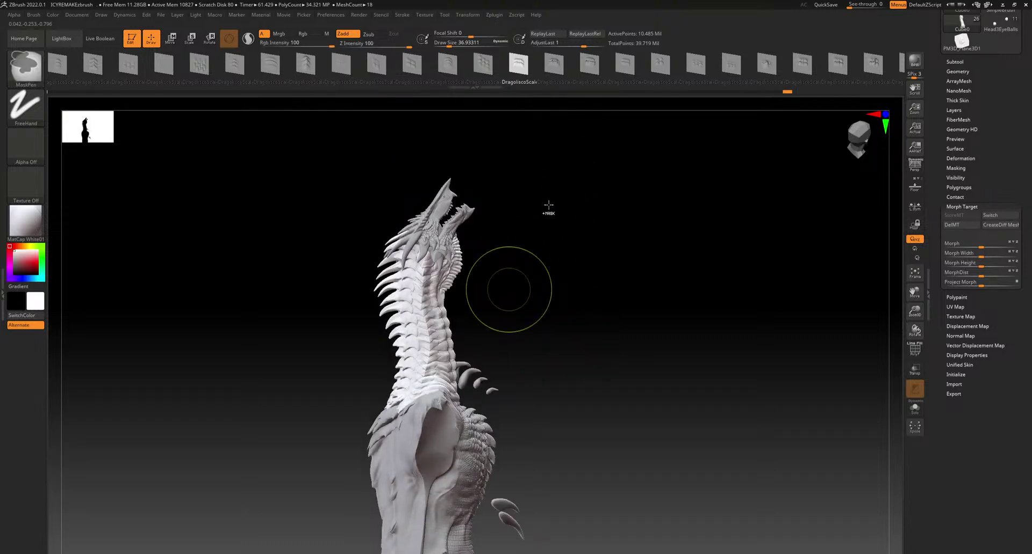
# Try a stroke of the chevron-shaped scale pattern down the front of the neck, check it from another angle, and undo it
pyautogui.keyDown('ctrl'); pyautogui.moveTo(526, 226); pyautogui.dragTo(556, 301, button='right'); pyautogui.keyUp('ctrl')
pyautogui.moveTo(639, 302)
pyautogui.keyDown('alt'); pyautogui.mouseDown(button='right')
pyautogui.moveTo(633, 256)
pyautogui.moveTo(556, 249)
pyautogui.mouseUp(button='right'); pyautogui.keyUp('alt')
pyautogui.click(238, 73)
pyautogui.moveTo(430, 264); pyautogui.dragTo(445, 464)
pyautogui.moveTo(580, 401); pyautogui.dragTo(529, 380, button='right')
pyautogui.hotkey('ctrl', 'z')
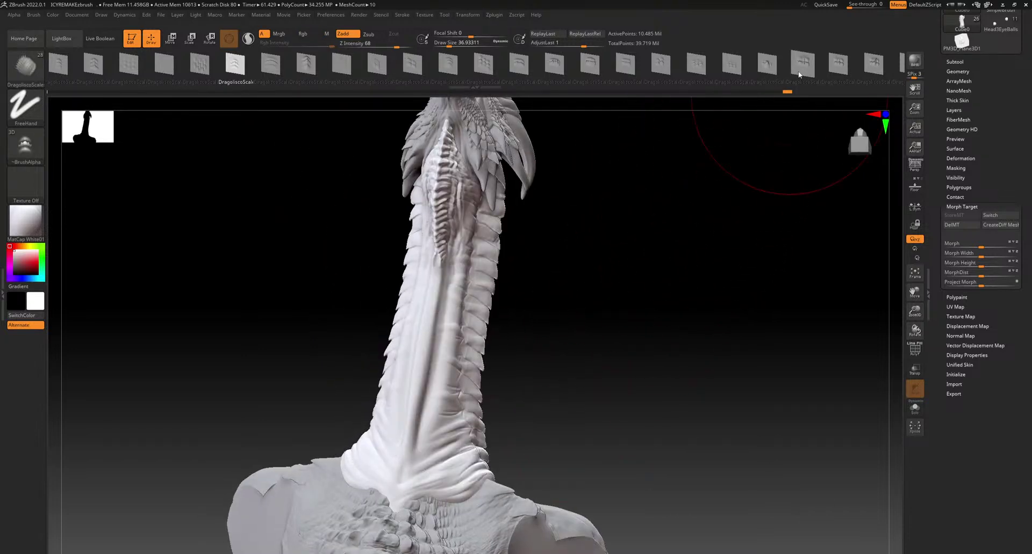
# Compare other plate patterns of the scales brush, select the ridged chevron pattern, and undo the test stroke on the neck
pyautogui.click(817, 69)
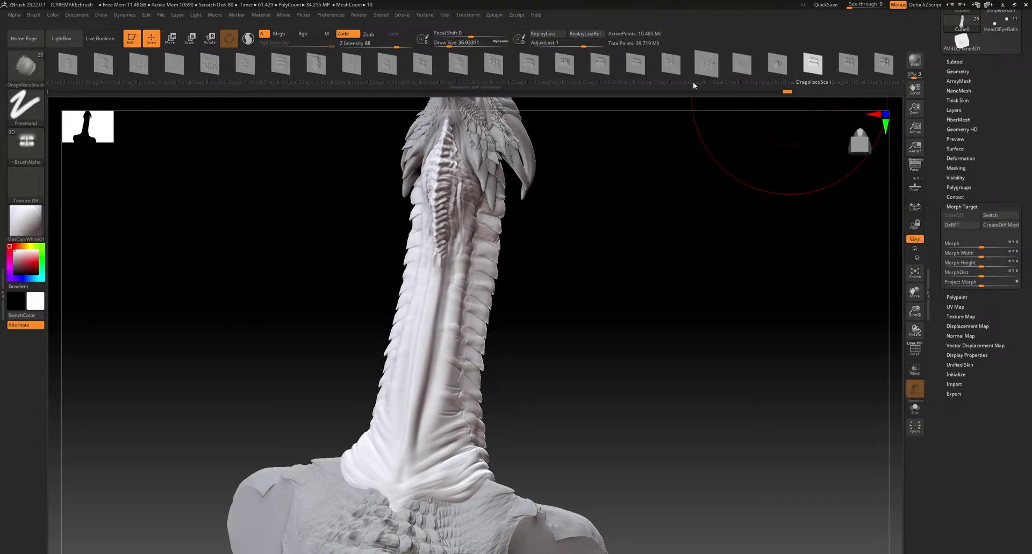
pyautogui.click(635, 65)
pyautogui.moveTo(597, 214)
pyautogui.mouseDown(button='right')
pyautogui.moveTo(610, 212)
pyautogui.moveTo(581, 143)
pyautogui.mouseUp(button='right')
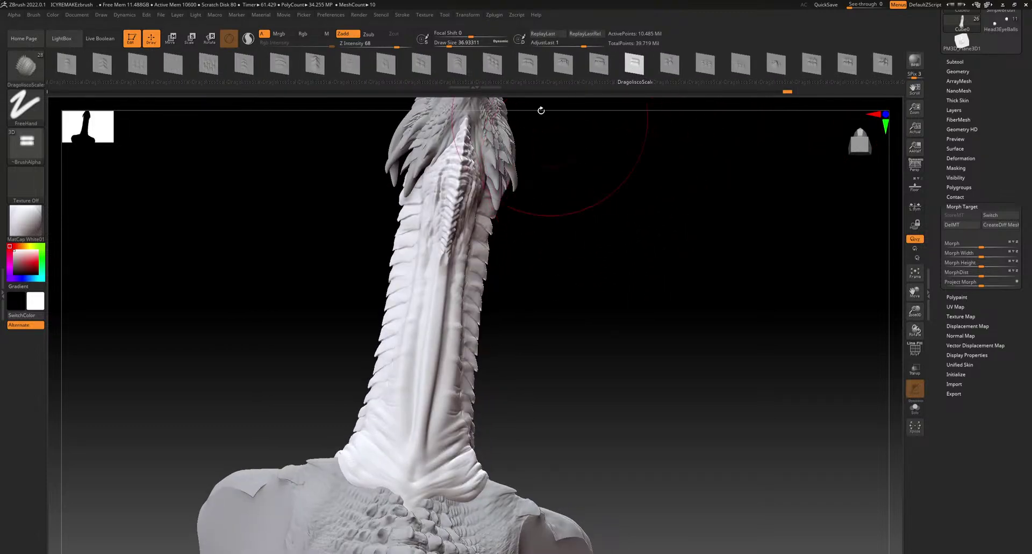
pyautogui.click(315, 64)
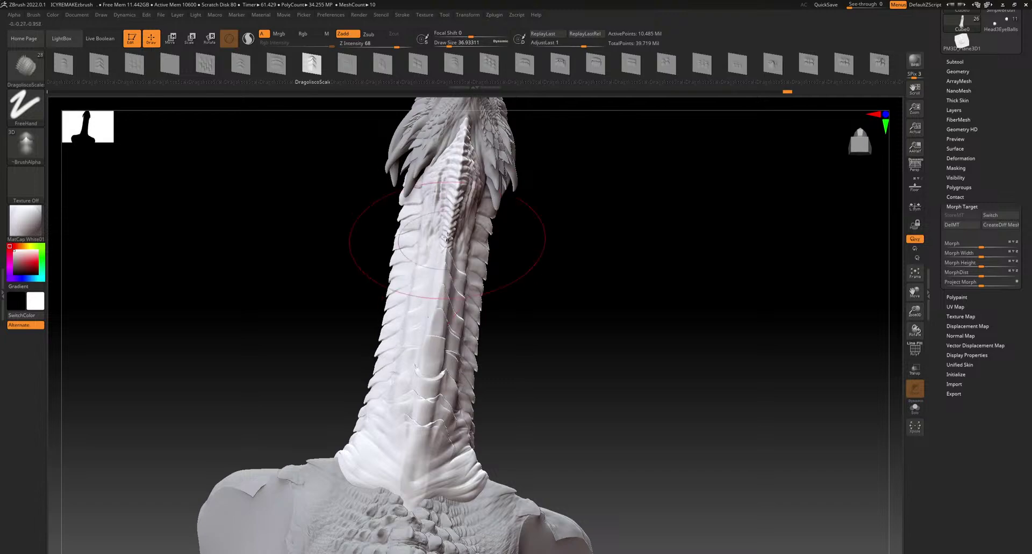
pyautogui.hotkey('ctrl', 'z')
# Try ridged chevron scales down the front of the neck at draw sizes 36.93311 and 21.62277, and undo the smaller stroke
pyautogui.moveTo(430, 271); pyautogui.dragTo(400, 456)
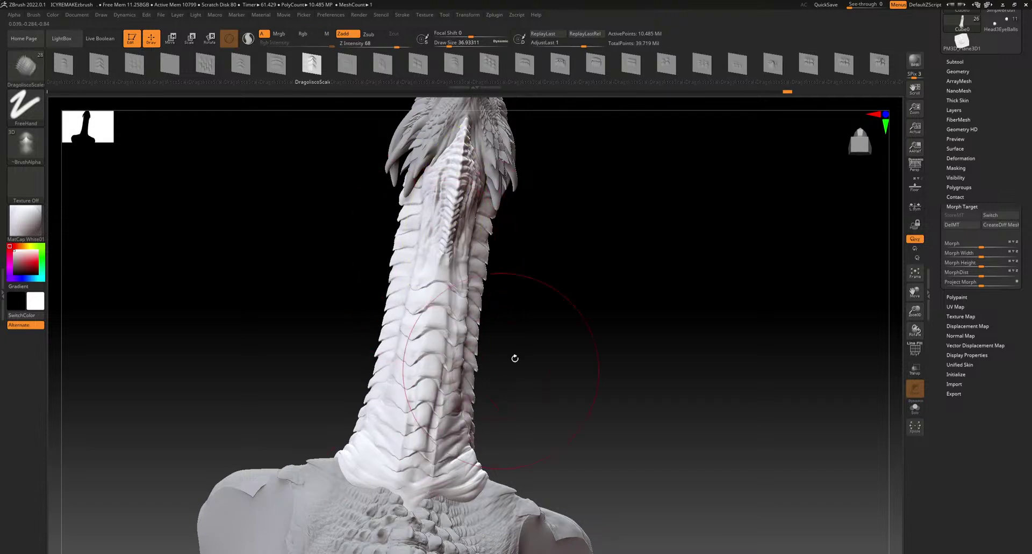
pyautogui.moveTo(490, 382); pyautogui.dragTo(562, 335)
pyautogui.moveTo(449, 43); pyautogui.dragTo(447, 43)
pyautogui.moveTo(511, 184); pyautogui.dragTo(484, 276, button='right')
pyautogui.moveTo(448, 255); pyautogui.dragTo(398, 476)
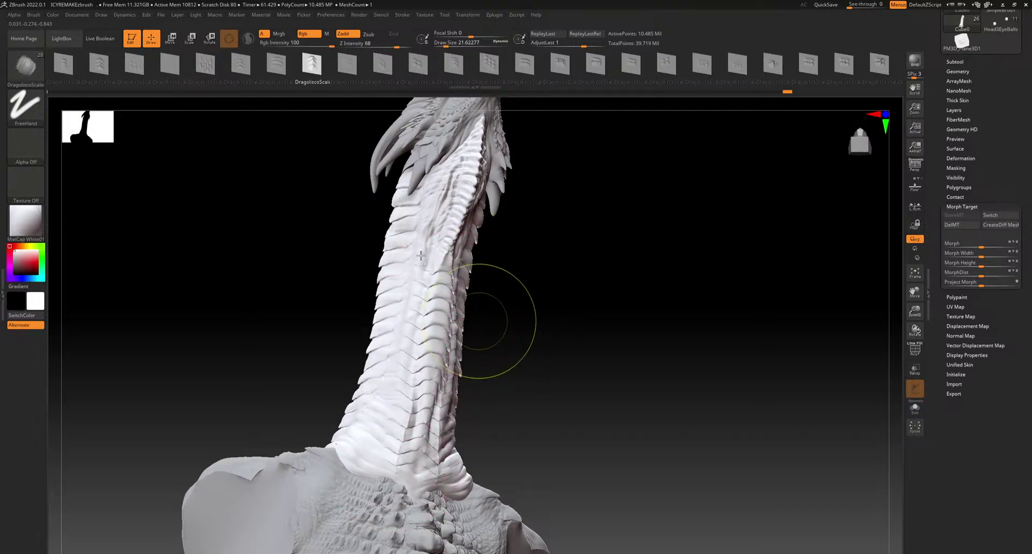
pyautogui.hotkey('ctrl', 'z')
# Try chevron columns down both sides of the neck's front, reducing the draw size to 15.55142, and undo them
pyautogui.moveTo(424, 256); pyautogui.dragTo(371, 474)
pyautogui.moveTo(486, 373)
pyautogui.mouseDown()
pyautogui.moveTo(541, 368)
pyautogui.moveTo(497, 349)
pyautogui.mouseUp()
pyautogui.moveTo(446, 44)
pyautogui.mouseDown()
pyautogui.moveTo(391, 45)
pyautogui.moveTo(443, 46)
pyautogui.mouseUp()
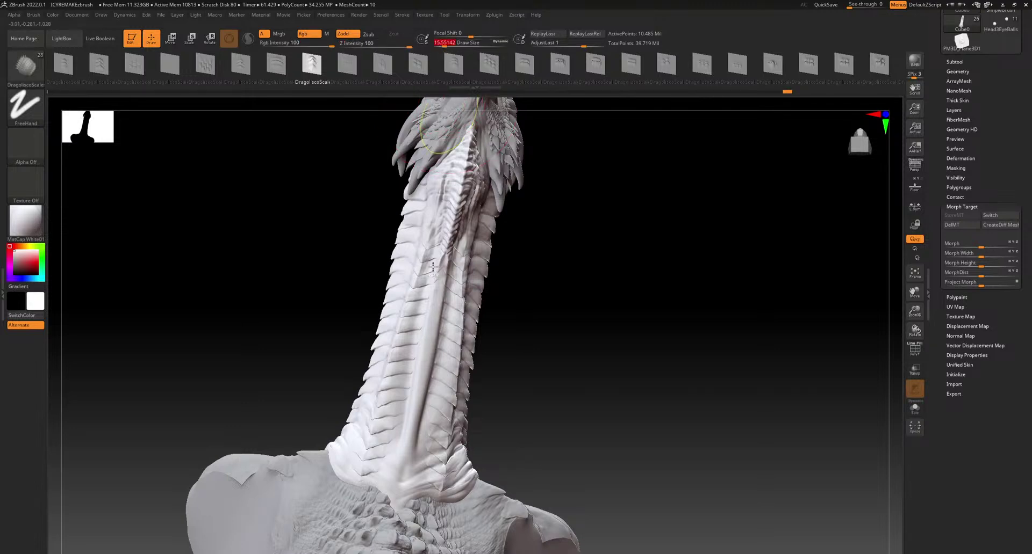
pyautogui.hotkey('ctrl', 'z')
pyautogui.moveTo(430, 239)
pyautogui.mouseDown()
pyautogui.moveTo(432, 376)
pyautogui.moveTo(369, 460)
pyautogui.mouseUp()
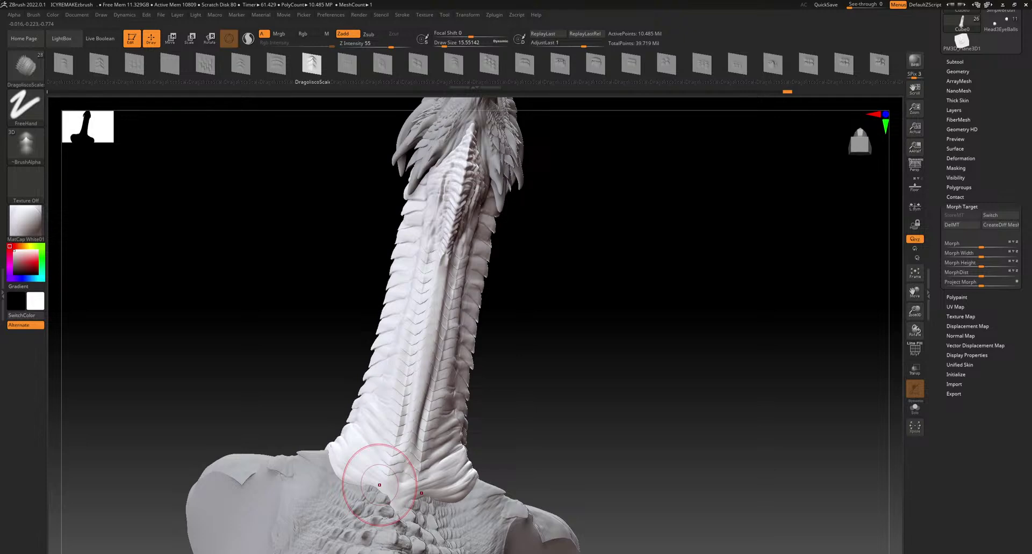
pyautogui.press('ctrl')
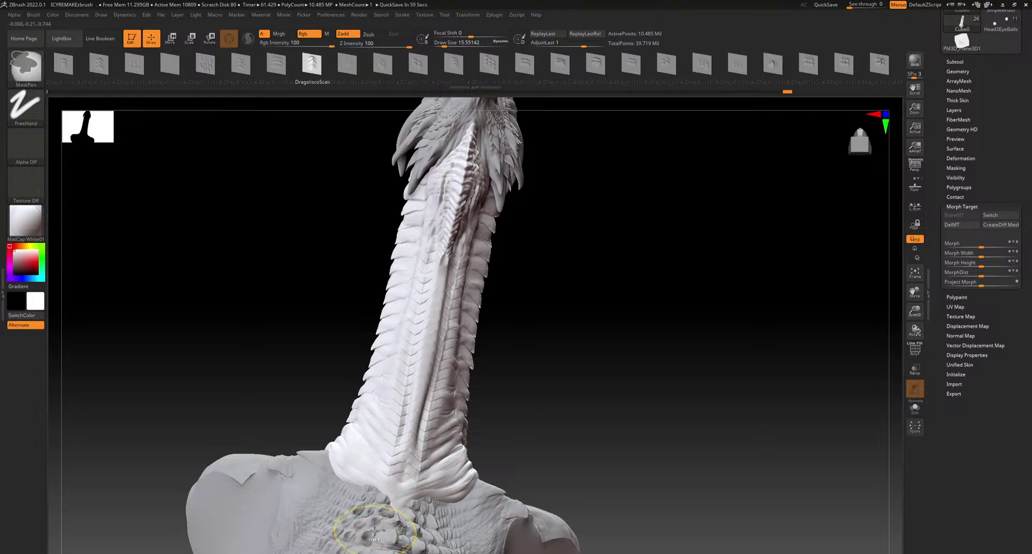
# Carve creases along the side and front of the neck with the DamStandard brush at draw size 3.11177
pyautogui.press('b')
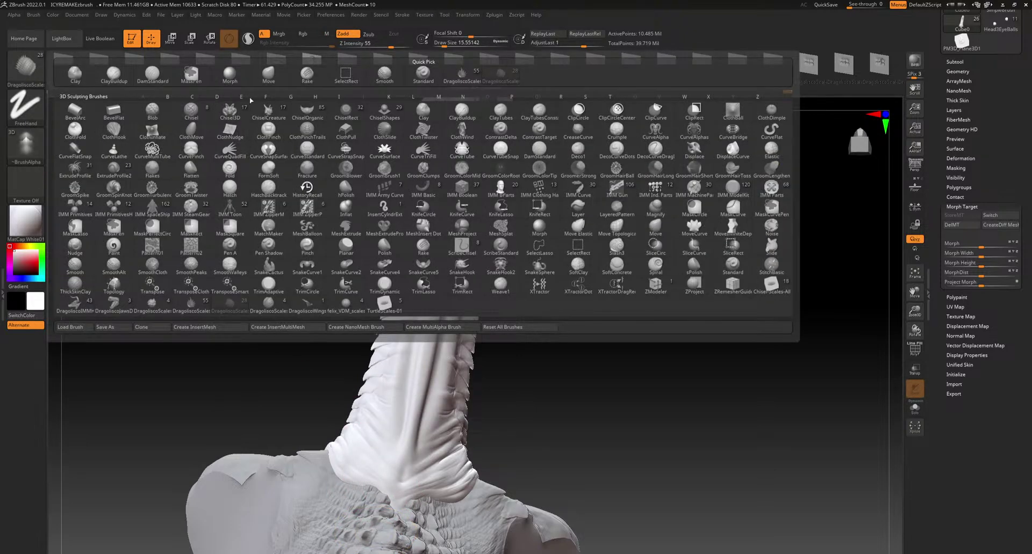
pyautogui.click(123, 79)
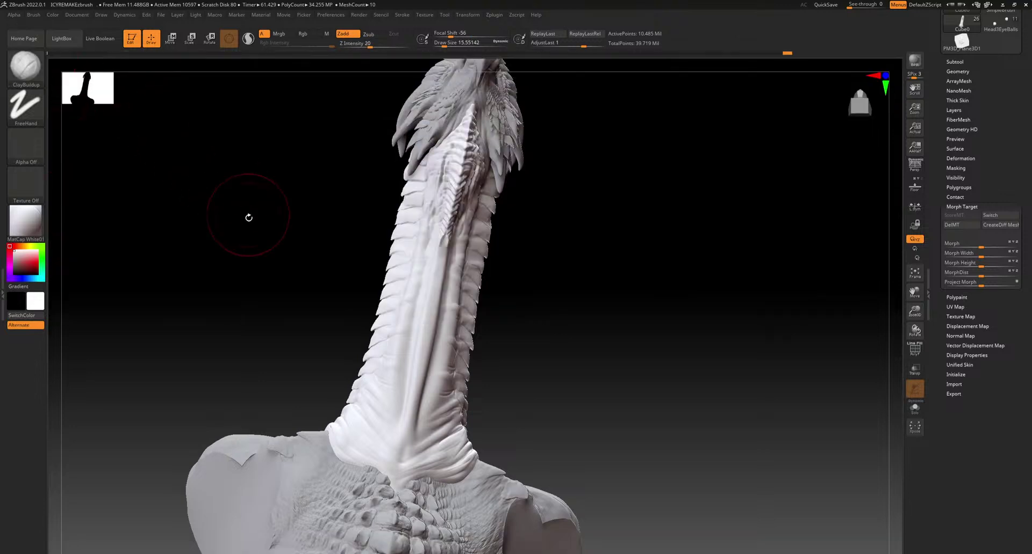
pyautogui.click(22, 69)
pyautogui.click(155, 81)
pyautogui.keyDown('ctrl'); pyautogui.moveTo(377, 377); pyautogui.dragTo(397, 411, button='right'); pyautogui.keyUp('ctrl')
pyautogui.click(439, 44)
pyautogui.moveTo(439, 44); pyautogui.dragTo(437, 44)
pyautogui.moveTo(258, 145); pyautogui.dragTo(449, 285)
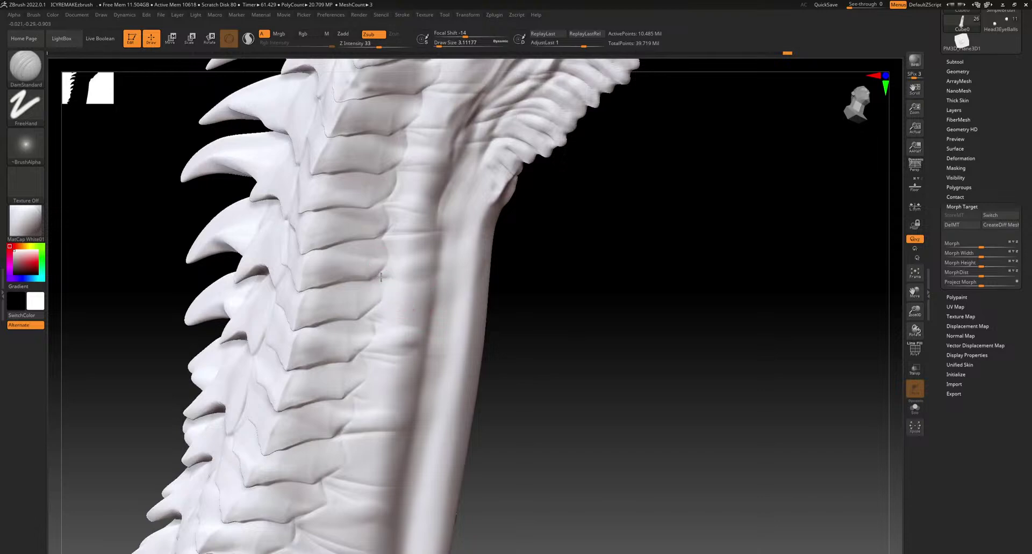
pyautogui.moveTo(500, 309); pyautogui.dragTo(493, 341)
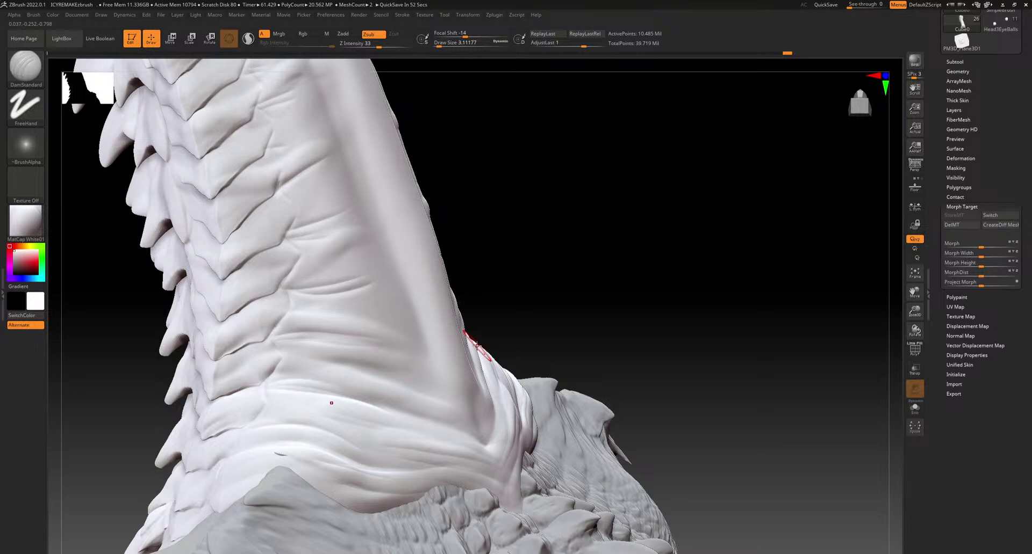
# Carve wrinkles from the side scales toward the front of the lower neck with the DamStandard brush
pyautogui.moveTo(586, 266)
pyautogui.mouseDown()
pyautogui.moveTo(598, 261)
pyautogui.moveTo(392, 367)
pyautogui.mouseUp()
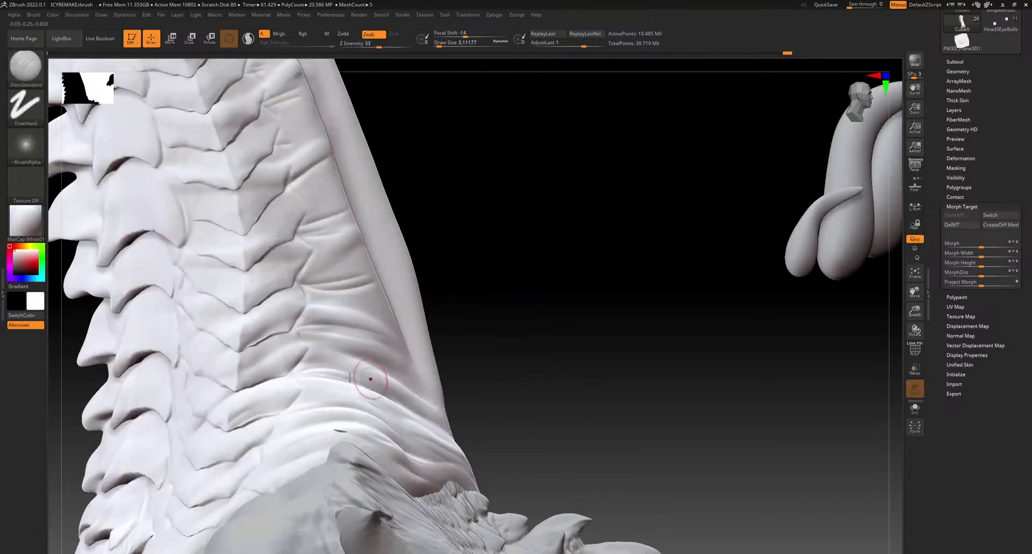
pyautogui.moveTo(484, 343); pyautogui.dragTo(433, 345)
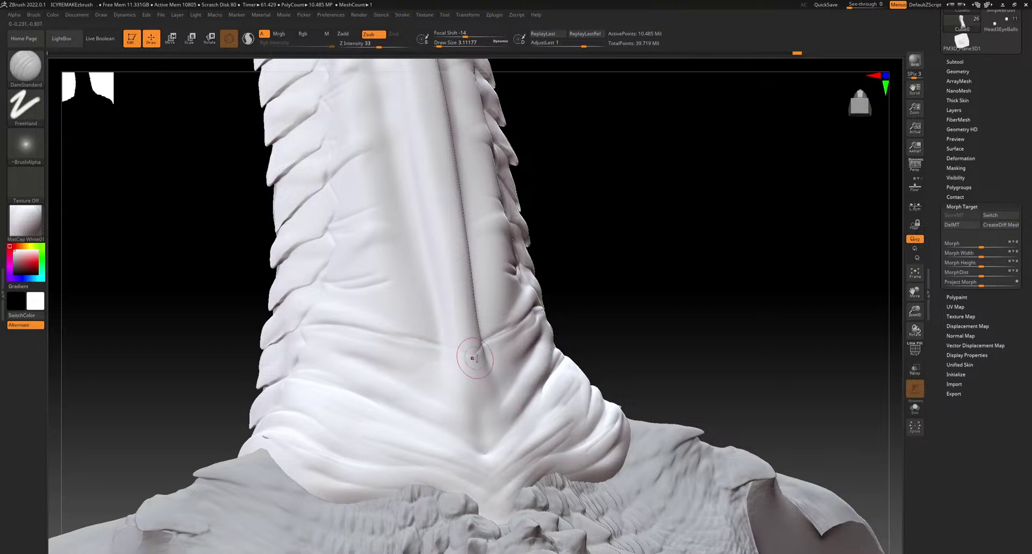
pyautogui.moveTo(657, 262)
pyautogui.mouseDown()
pyautogui.moveTo(651, 325)
pyautogui.moveTo(361, 376)
pyautogui.mouseUp()
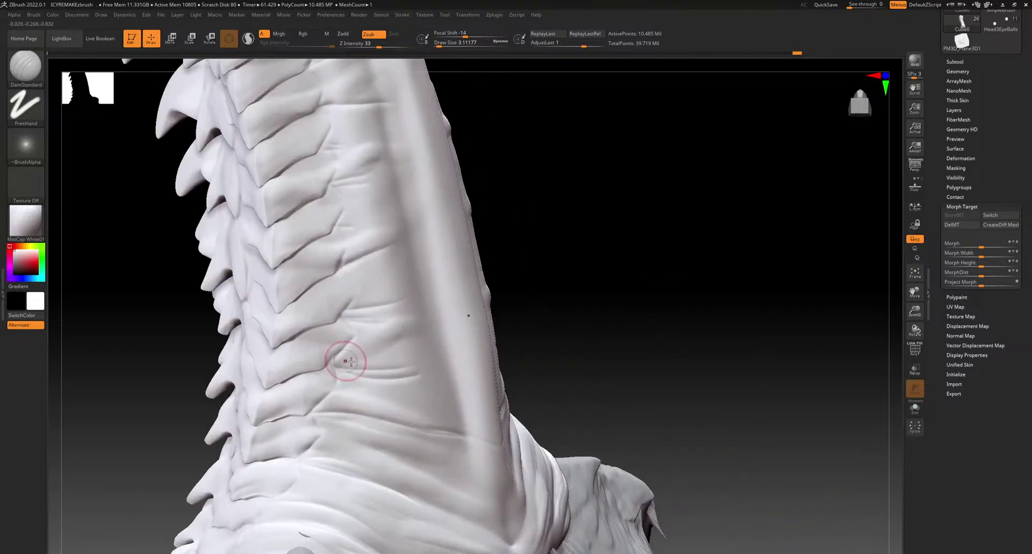
pyautogui.moveTo(516, 349)
pyautogui.mouseDown()
pyautogui.moveTo(603, 329)
pyautogui.moveTo(569, 361)
pyautogui.moveTo(450, 384)
pyautogui.mouseUp()
pyautogui.moveTo(607, 329); pyautogui.dragTo(542, 348)
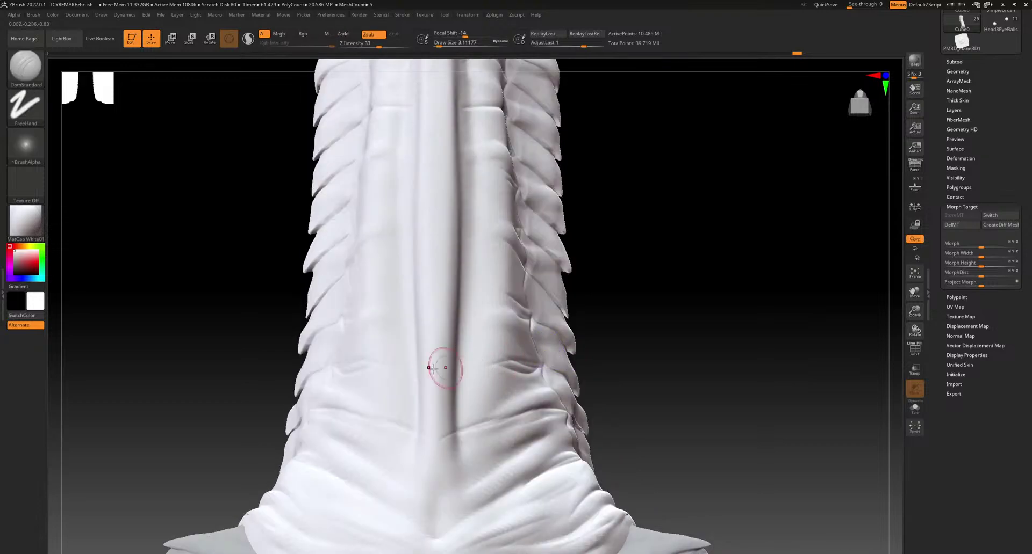
# Carve horizontal creases across the front of the lower throat, redoing the lowest one above the base folds
pyautogui.moveTo(431, 369); pyautogui.dragTo(364, 359)
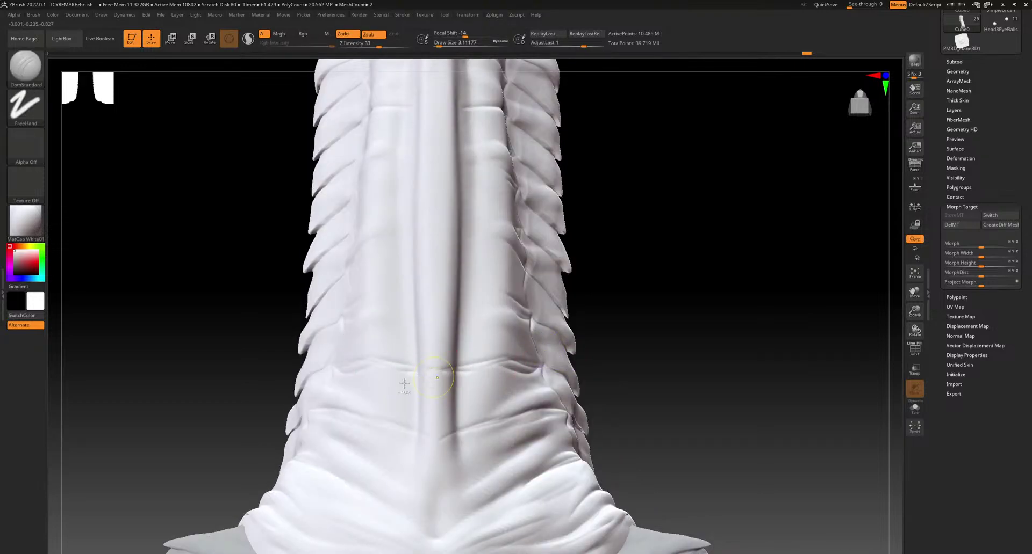
pyautogui.hotkey('ctrl', 'z')
pyautogui.moveTo(430, 372); pyautogui.dragTo(364, 366)
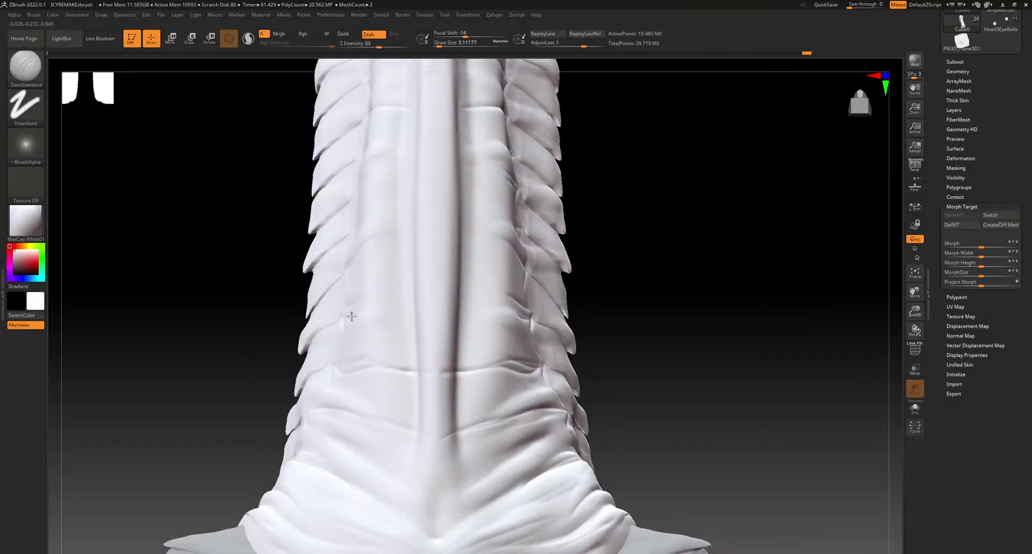
pyautogui.moveTo(348, 270); pyautogui.dragTo(440, 272)
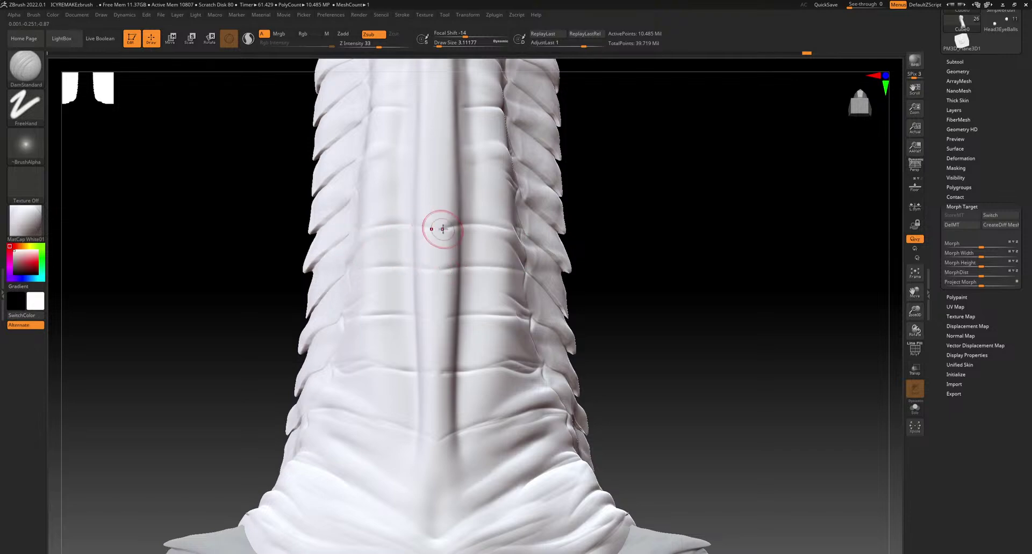
# Continue the segment creases up the front of the neck to just below the small ridge of throat scales
pyautogui.moveTo(476, 288); pyautogui.dragTo(460, 540, button='right')
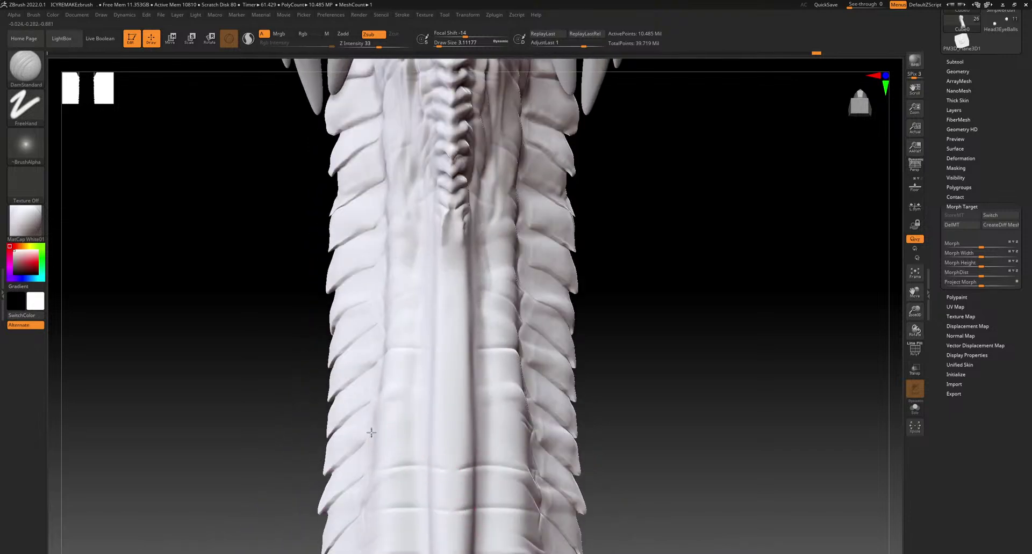
pyautogui.moveTo(496, 379); pyautogui.dragTo(431, 355, button='right')
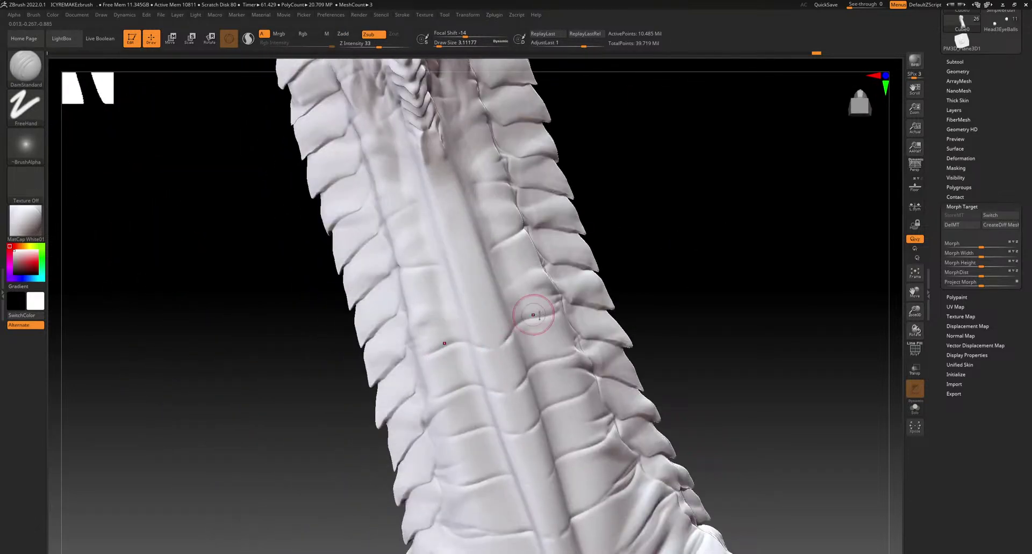
pyautogui.moveTo(532, 311); pyautogui.dragTo(503, 324, button='right')
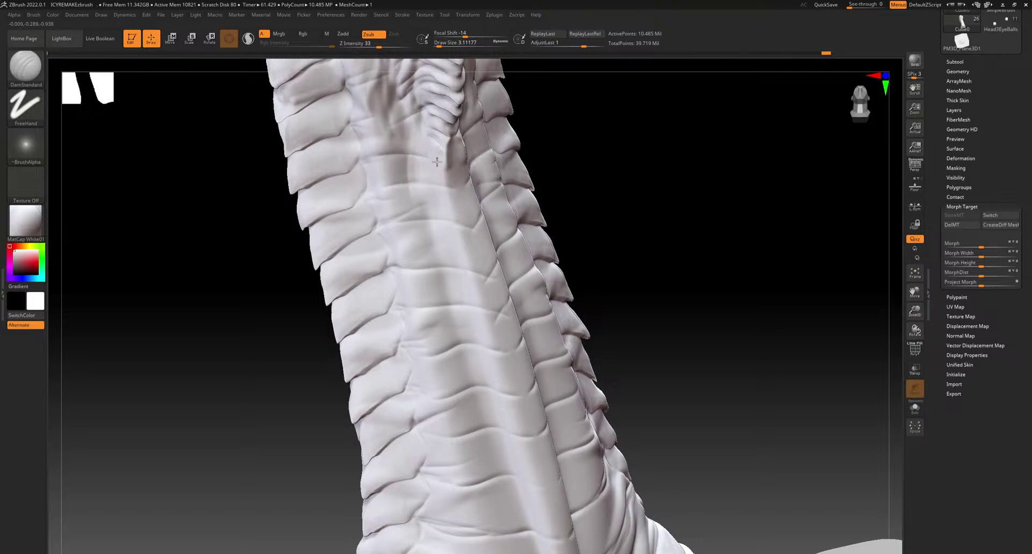
# Carve diagonal folds at the neck's base and link the throat creases to the side scales
pyautogui.moveTo(572, 369); pyautogui.dragTo(452, 297, button='right')
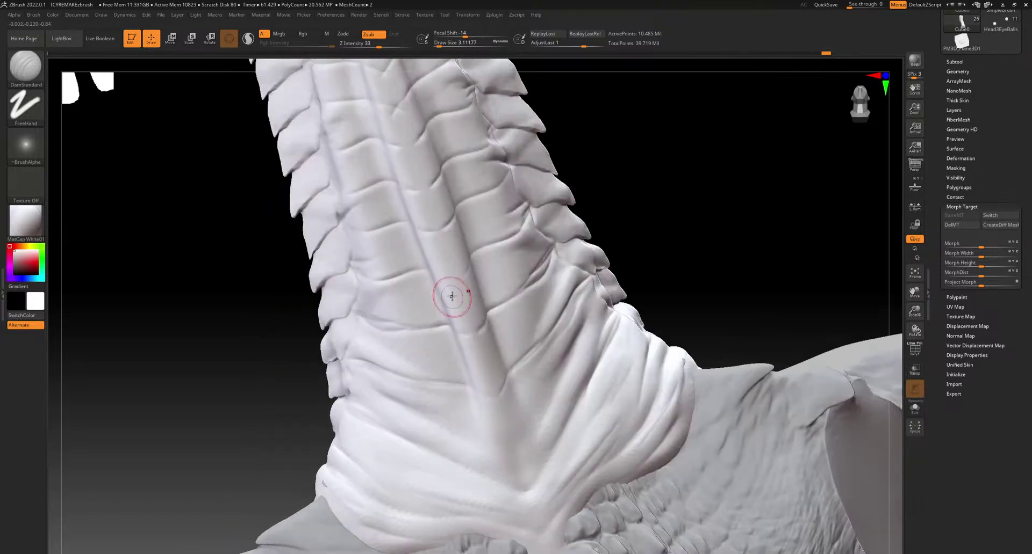
pyautogui.moveTo(589, 326); pyautogui.dragTo(652, 306, button='right')
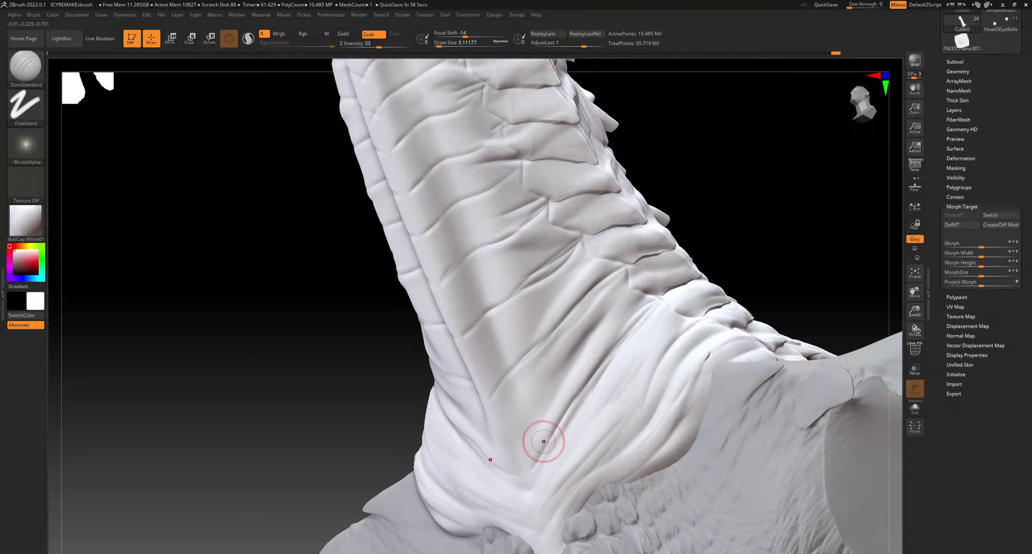
pyautogui.moveTo(675, 396)
pyautogui.mouseDown(button='right')
pyautogui.moveTo(672, 320)
pyautogui.moveTo(537, 328)
pyautogui.moveTo(530, 369)
pyautogui.mouseUp(button='right')
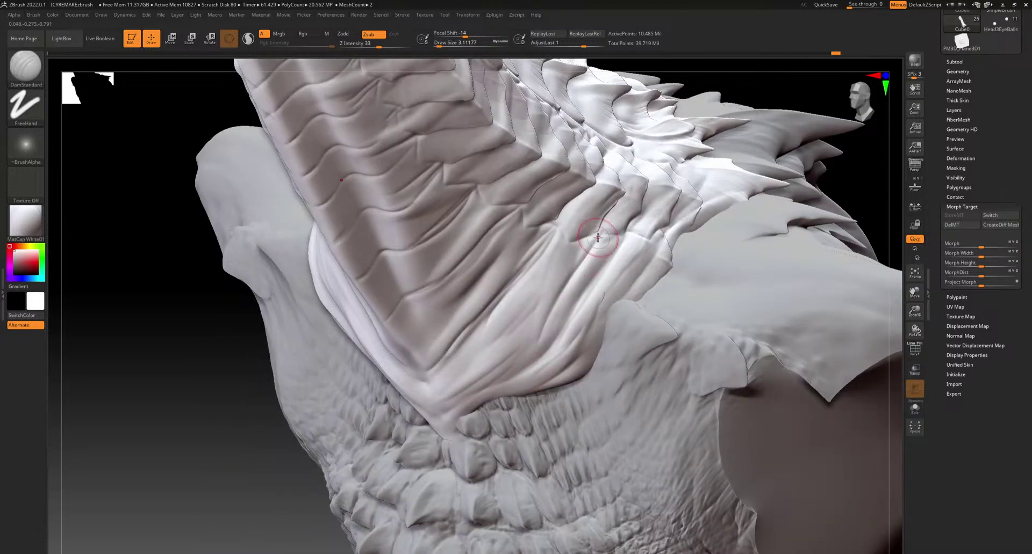
pyautogui.moveTo(450, 350); pyautogui.dragTo(401, 248, button='right')
pyautogui.moveTo(401, 386); pyautogui.dragTo(402, 410)
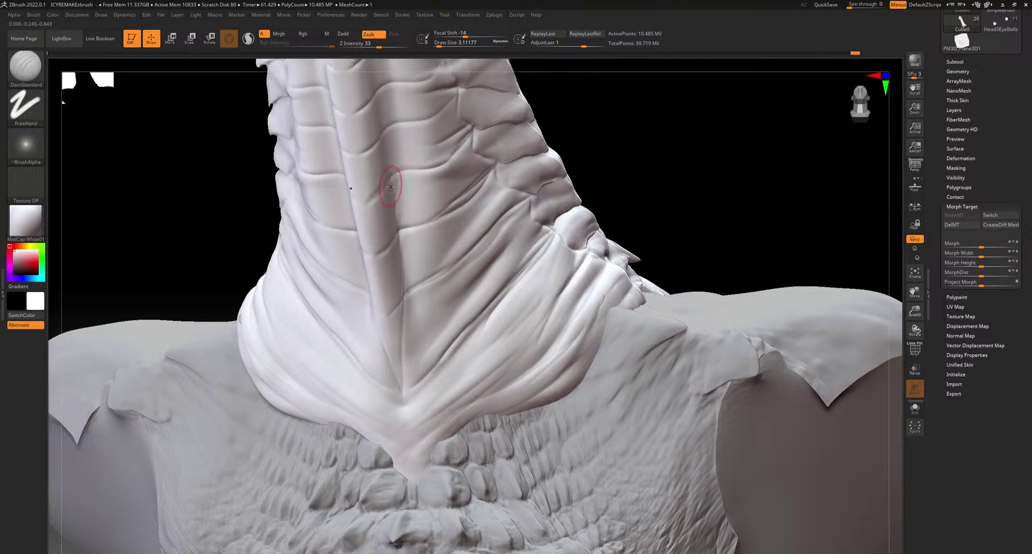
pyautogui.moveTo(434, 89); pyautogui.dragTo(390, 314, button='right')
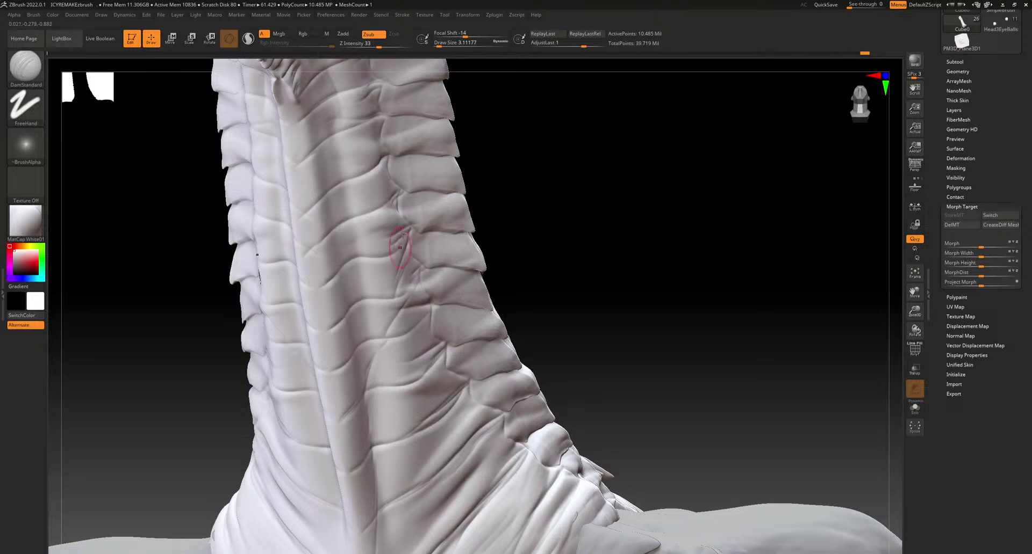
# Switch to the ClayBuildup brush for building up the throat segments
pyautogui.keyDown('ctrl'); pyautogui.moveTo(411, 388); pyautogui.dragTo(553, 340, button='right'); pyautogui.keyUp('ctrl')
pyautogui.moveTo(483, 463); pyautogui.dragTo(491, 475, button='right')
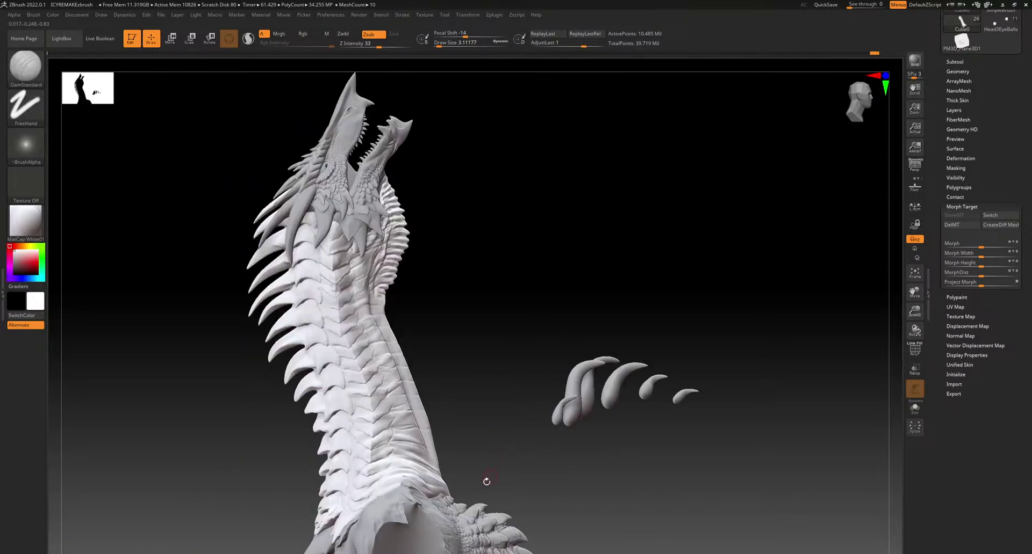
pyautogui.moveTo(477, 398); pyautogui.dragTo(403, 438, button='right')
pyautogui.keyDown('alt'); pyautogui.moveTo(322, 397); pyautogui.dragTo(333, 473); pyautogui.keyUp('alt')
pyautogui.moveTo(269, 268); pyautogui.dragTo(470, 277)
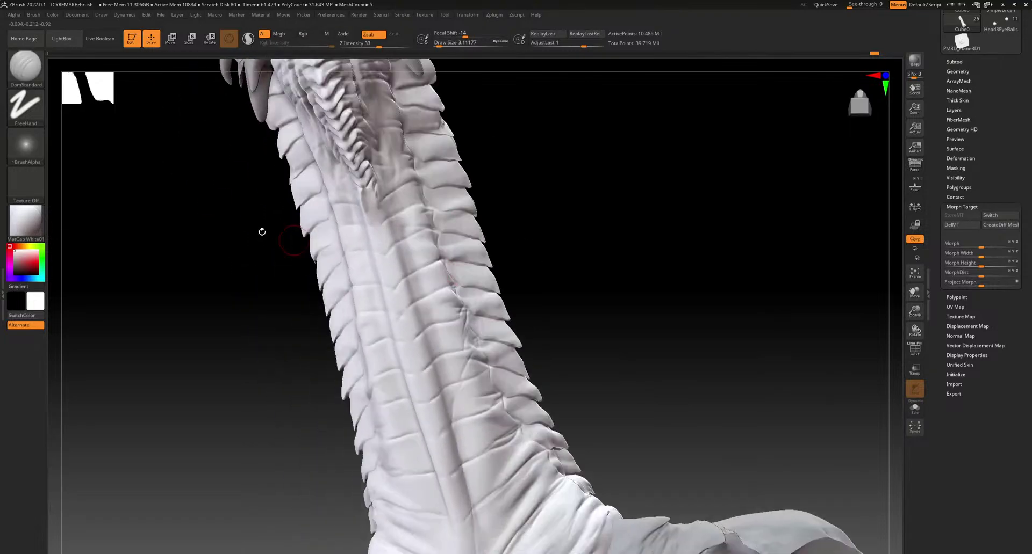
pyautogui.click(35, 79)
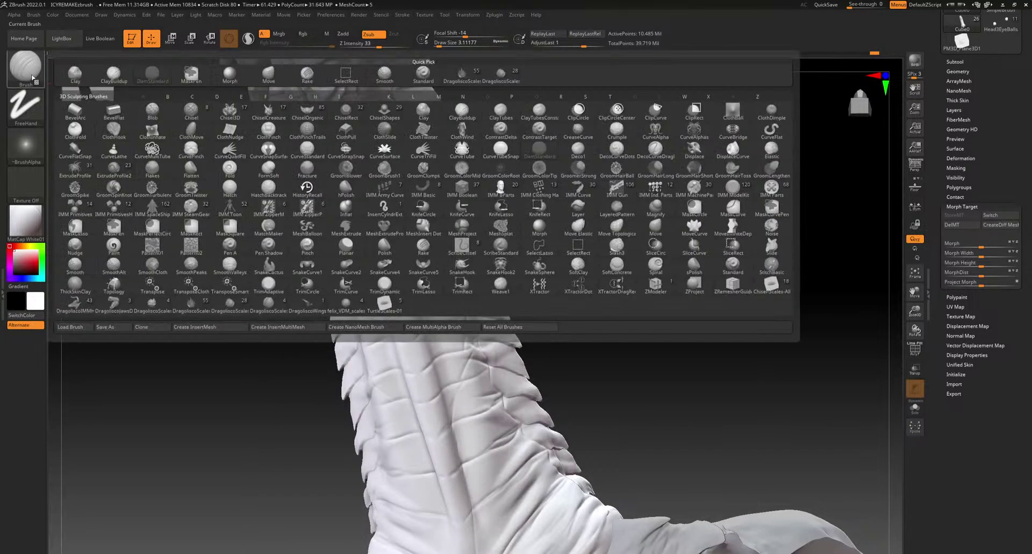
pyautogui.click(114, 74)
# Mask a narrow band just below one mid-neck throat crease, refining its upper edge with the mask inverted
pyautogui.keyDown('ctrl'); pyautogui.moveTo(401, 333); pyautogui.dragTo(412, 402, button='right'); pyautogui.keyUp('ctrl')
pyautogui.moveTo(483, 307)
pyautogui.keyDown('ctrl'); pyautogui.mouseDown()
pyautogui.moveTo(499, 304)
pyautogui.moveTo(426, 347)
pyautogui.moveTo(447, 347)
pyautogui.mouseUp(); pyautogui.keyUp('ctrl')
pyautogui.moveTo(712, 282); pyautogui.dragTo(651, 275, button='right')
pyautogui.keyDown('ctrl'); pyautogui.click(676, 263); pyautogui.keyUp('ctrl')
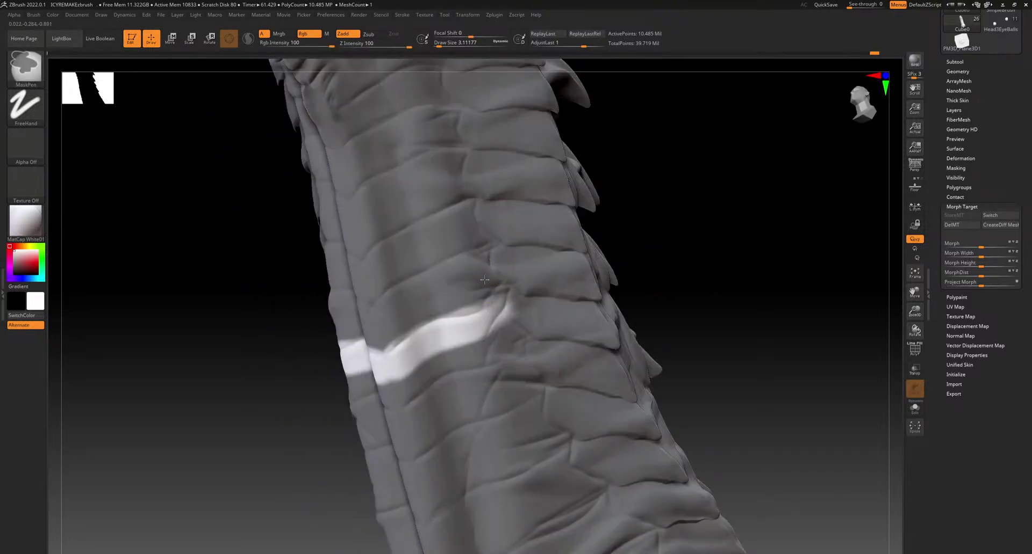
pyautogui.keyDown('ctrl'); pyautogui.moveTo(484, 287); pyautogui.dragTo(437, 303); pyautogui.keyUp('ctrl')
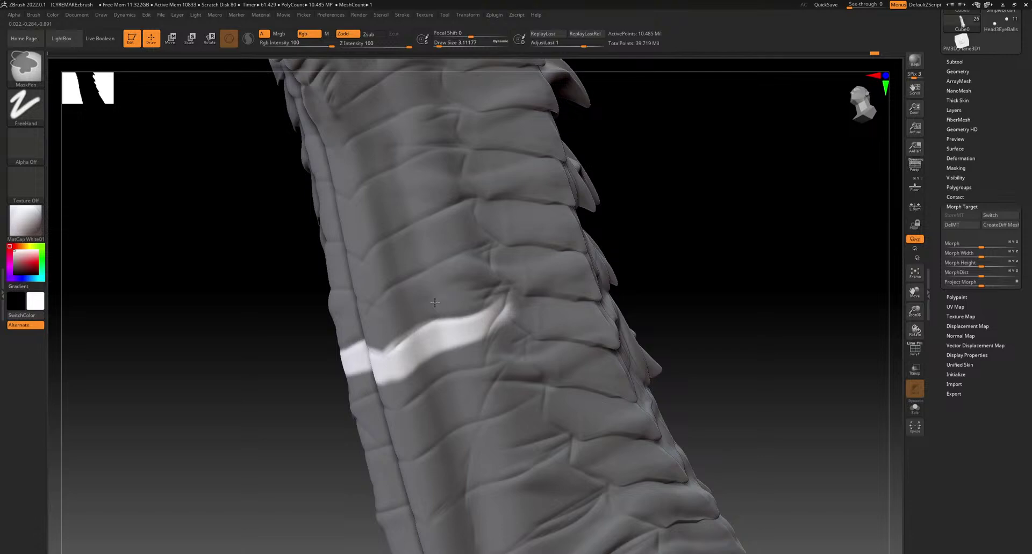
pyautogui.keyDown('ctrl'); pyautogui.moveTo(388, 331); pyautogui.dragTo(382, 338); pyautogui.keyUp('ctrl')
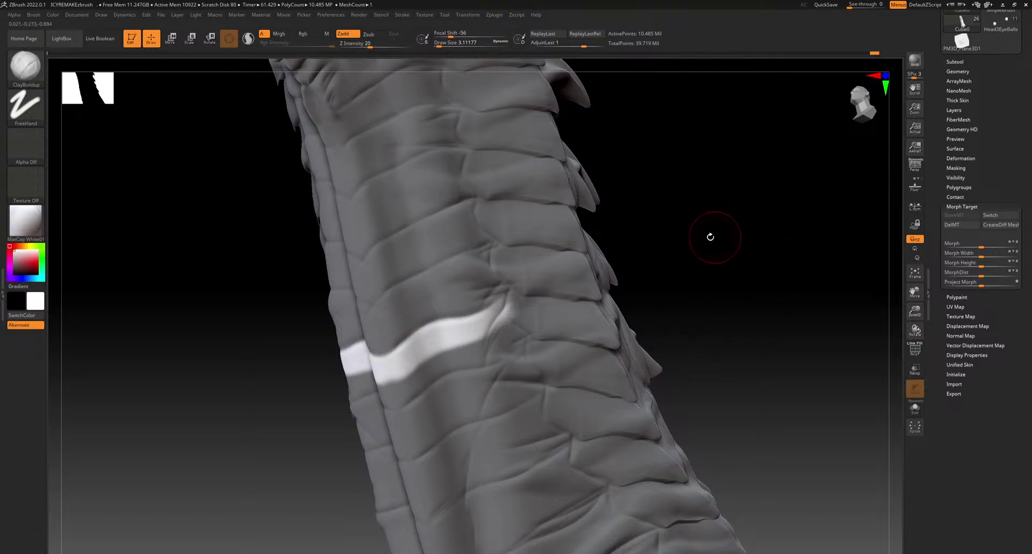
pyautogui.keyDown('ctrl'); pyautogui.click(716, 237); pyautogui.keyUp('ctrl')
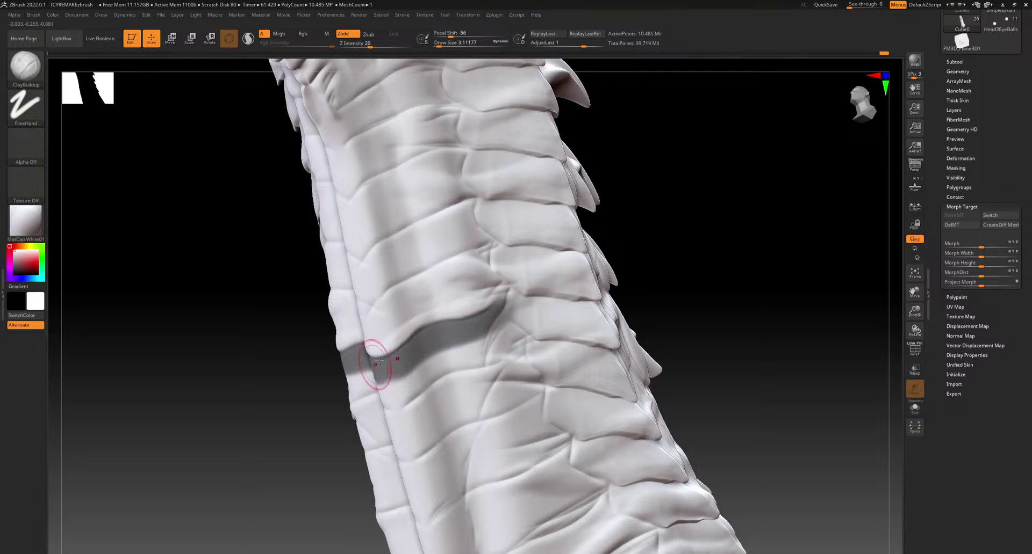
# Build up the throat segment along the upper edge of the masked band with ClayBuildup to form an overlapping lip
pyautogui.moveTo(389, 339)
pyautogui.mouseDown()
pyautogui.moveTo(373, 325)
pyautogui.moveTo(371, 352)
pyautogui.moveTo(384, 353)
pyautogui.mouseUp()
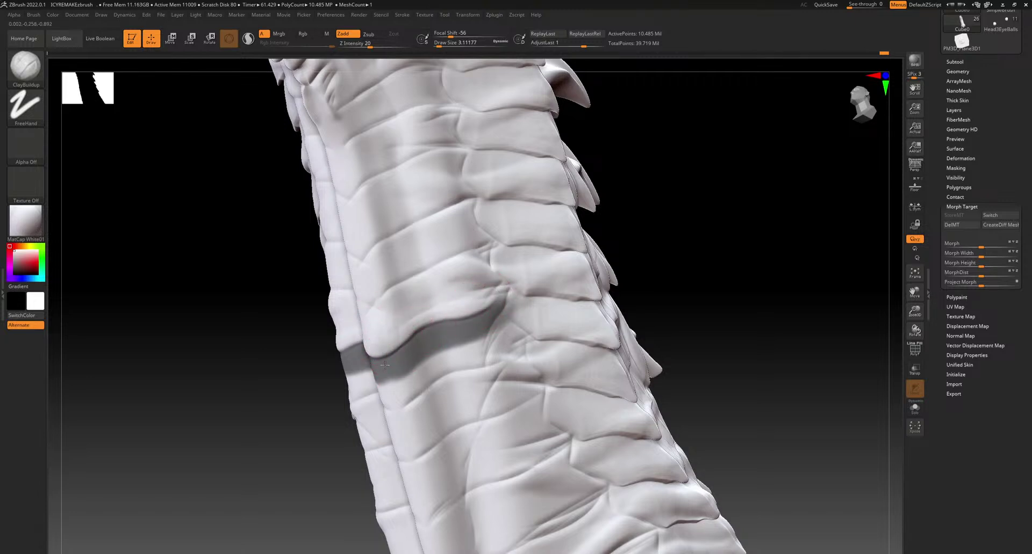
pyautogui.moveTo(404, 304)
pyautogui.mouseDown()
pyautogui.moveTo(446, 306)
pyautogui.moveTo(479, 290)
pyautogui.mouseUp()
pyautogui.moveTo(668, 262); pyautogui.dragTo(594, 300)
pyautogui.moveTo(328, 294); pyautogui.dragTo(300, 307)
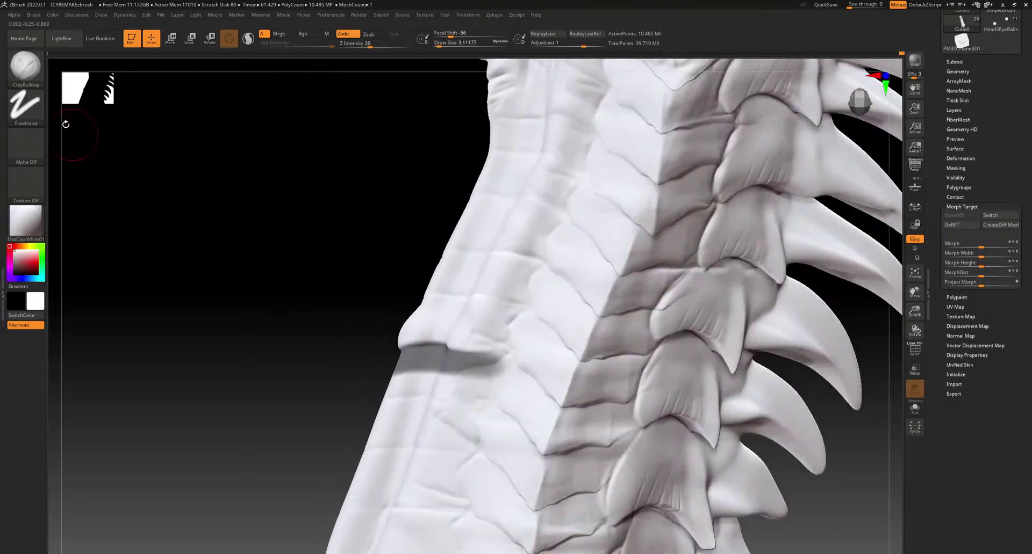
# Reshape the raised lip's profile with the Move brush, keeping the masked band below it
pyautogui.click(25, 68)
pyautogui.click(271, 83)
pyautogui.click(396, 325)
pyautogui.moveTo(410, 325); pyautogui.dragTo(398, 319)
pyautogui.hotkey('ctrl', 'z')
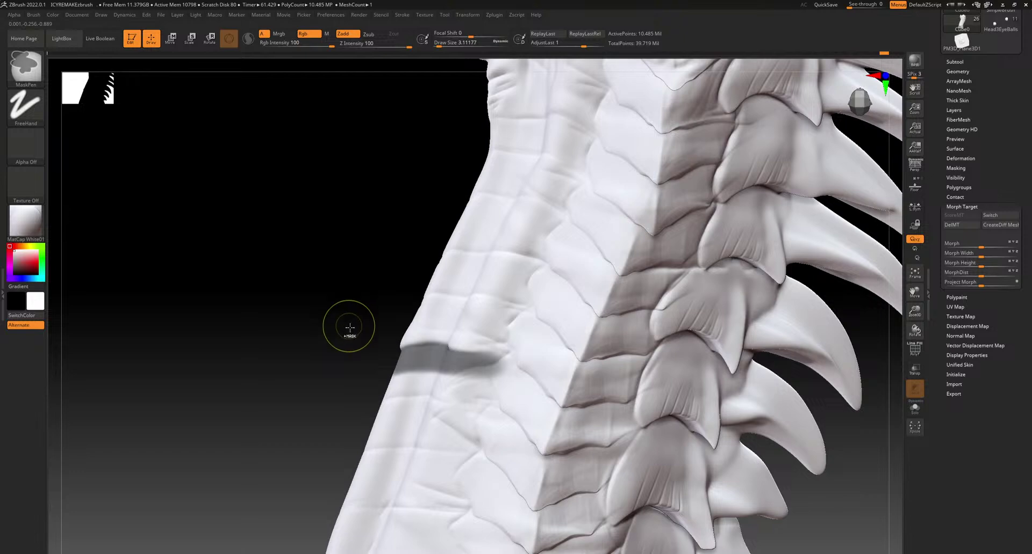
pyautogui.moveTo(346, 341)
pyautogui.keyDown('ctrl'); pyautogui.mouseDown()
pyautogui.moveTo(291, 384)
pyautogui.moveTo(778, 393)
pyautogui.moveTo(712, 367)
pyautogui.mouseUp(); pyautogui.keyUp('ctrl')
pyautogui.hotkey('ctrl', 'z')
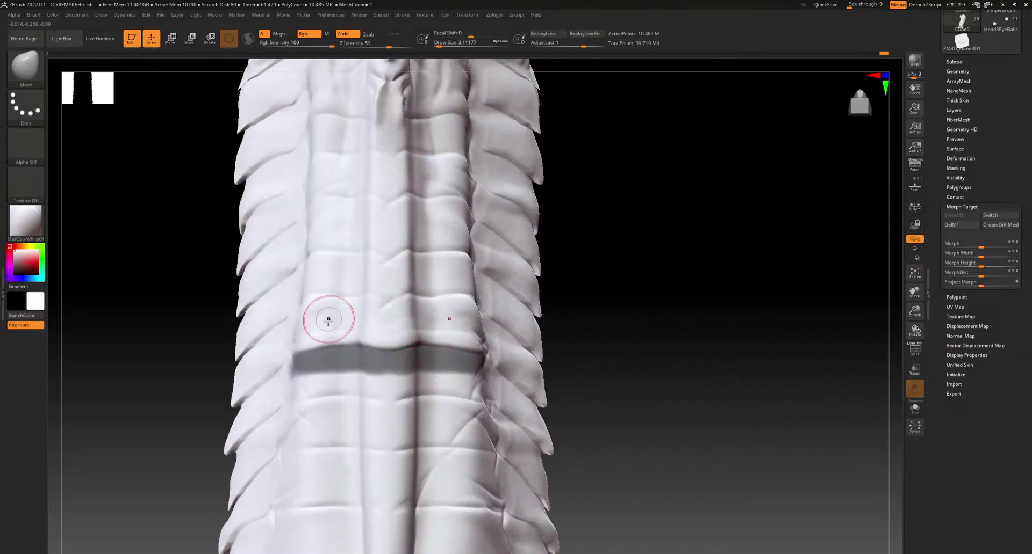
# Mask both sides of the raised throat segment and set the mesh's subdivision level to 5
pyautogui.moveTo(320, 312)
pyautogui.keyDown('ctrl'); pyautogui.mouseDown()
pyautogui.moveTo(313, 308)
pyautogui.moveTo(352, 311)
pyautogui.mouseUp(); pyautogui.keyUp('ctrl')
pyautogui.click(965, 72)
pyautogui.moveTo(977, 93); pyautogui.dragTo(941, 93)
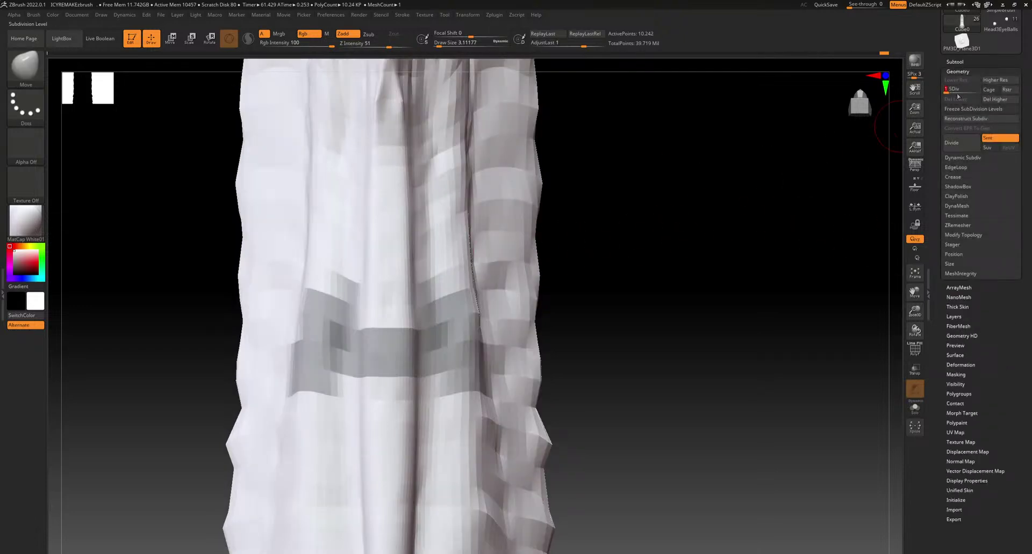
pyautogui.click(973, 89)
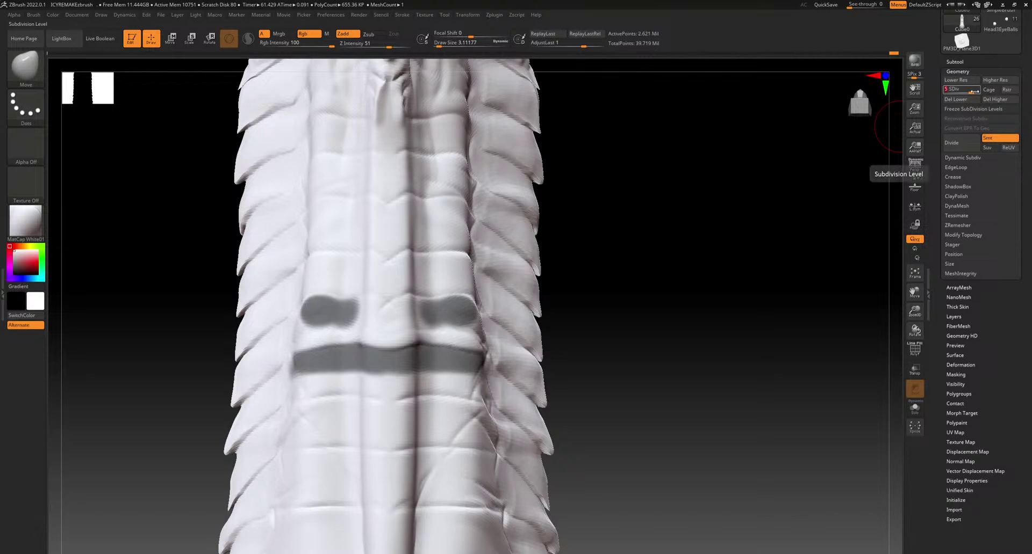
# Mask bands across the raised throat segment and the one above it, and restore subdivision level 6
pyautogui.moveTo(672, 223); pyautogui.dragTo(406, 285)
pyautogui.moveTo(315, 303)
pyautogui.keyDown('ctrl'); pyautogui.mouseDown()
pyautogui.moveTo(290, 306)
pyautogui.moveTo(328, 301)
pyautogui.moveTo(400, 321)
pyautogui.mouseUp(); pyautogui.keyUp('ctrl')
pyautogui.moveTo(403, 254)
pyautogui.keyDown('ctrl'); pyautogui.mouseDown()
pyautogui.moveTo(379, 282)
pyautogui.moveTo(378, 267)
pyautogui.moveTo(286, 260)
pyautogui.mouseUp(); pyautogui.keyUp('ctrl')
pyautogui.moveTo(536, 398)
pyautogui.keyDown('alt'); pyautogui.mouseDown()
pyautogui.moveTo(532, 321)
pyautogui.moveTo(655, 251)
pyautogui.mouseUp(); pyautogui.keyUp('alt')
pyautogui.press('d')
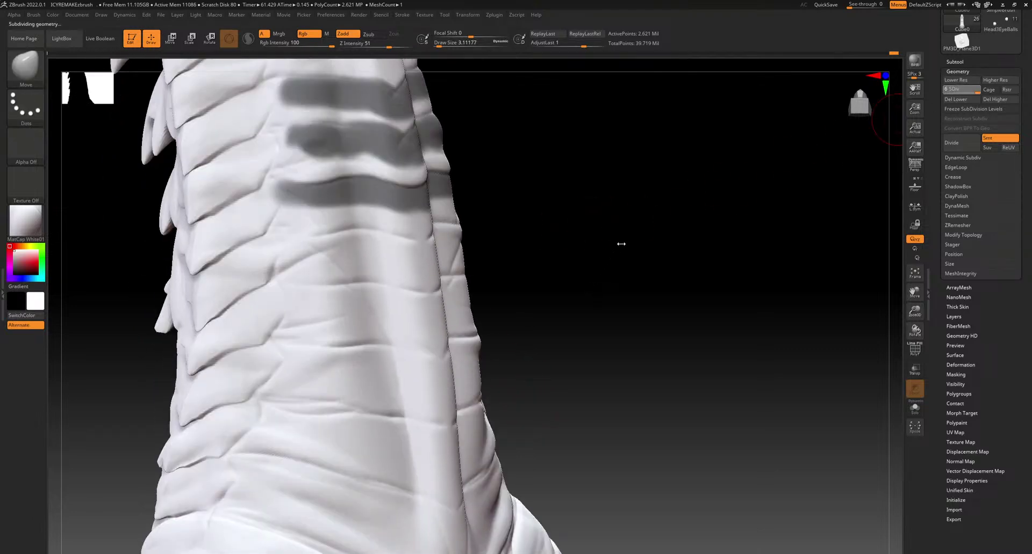
pyautogui.moveTo(633, 190); pyautogui.dragTo(658, 208)
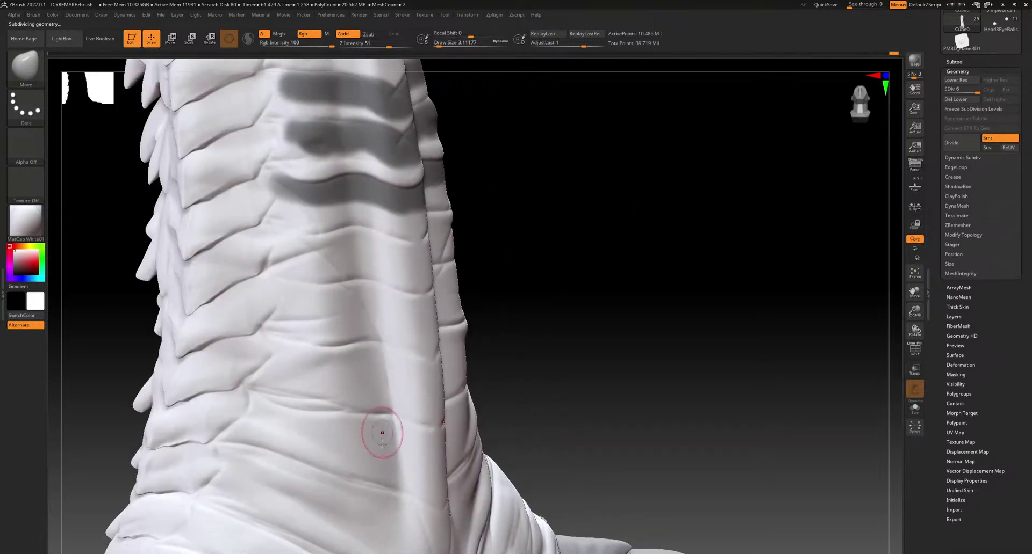
# Examine the masked throat bands up close and against the dragon's whole neck and body
pyautogui.keyDown('ctrl'); pyautogui.moveTo(386, 414); pyautogui.dragTo(388, 322, button='right'); pyautogui.keyUp('ctrl')
pyautogui.keyDown('alt'); pyautogui.moveTo(429, 456); pyautogui.dragTo(478, 237, button='right'); pyautogui.keyUp('alt')
pyautogui.moveTo(554, 258)
pyautogui.mouseDown(button='right')
pyautogui.moveTo(421, 306)
pyautogui.moveTo(397, 381)
pyautogui.mouseUp(button='right')
pyautogui.moveTo(401, 473)
pyautogui.keyDown('alt'); pyautogui.mouseDown(button='right')
pyautogui.moveTo(403, 304)
pyautogui.moveTo(462, 317)
pyautogui.moveTo(502, 391)
pyautogui.moveTo(435, 266)
pyautogui.mouseUp(button='right'); pyautogui.keyUp('alt')
pyautogui.keyDown('alt'); pyautogui.moveTo(397, 230); pyautogui.dragTo(391, 396, button='right'); pyautogui.keyUp('alt')
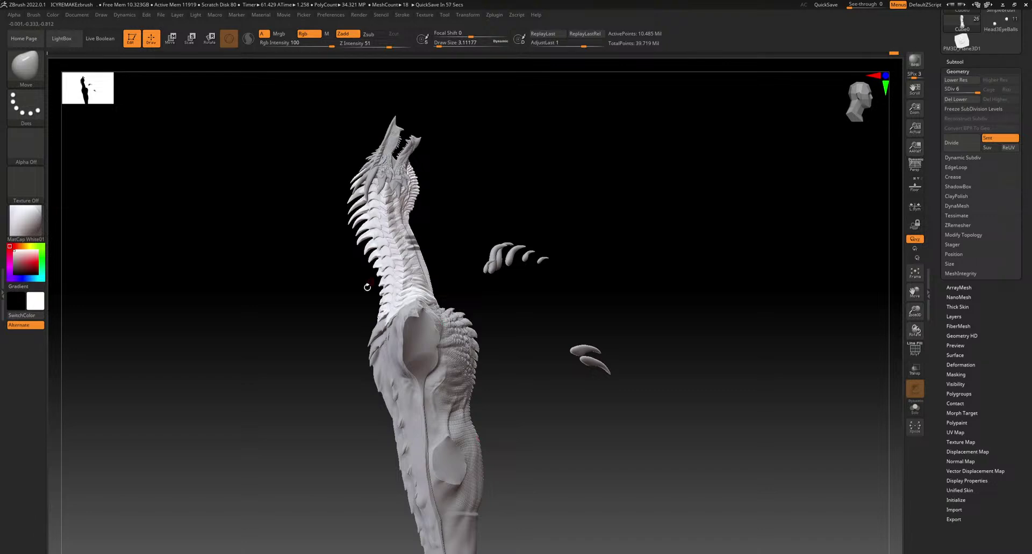
pyautogui.keyDown('alt'); pyautogui.moveTo(486, 293); pyautogui.dragTo(505, 382, button='right'); pyautogui.keyUp('alt')
pyautogui.moveTo(477, 327)
pyautogui.keyDown('ctrl'); pyautogui.mouseDown(button='right')
pyautogui.moveTo(454, 395)
pyautogui.moveTo(418, 167)
pyautogui.mouseUp(button='right'); pyautogui.keyUp('ctrl')
pyautogui.keyDown('ctrl'); pyautogui.moveTo(418, 167); pyautogui.dragTo(418, 80, button='right'); pyautogui.keyUp('ctrl')
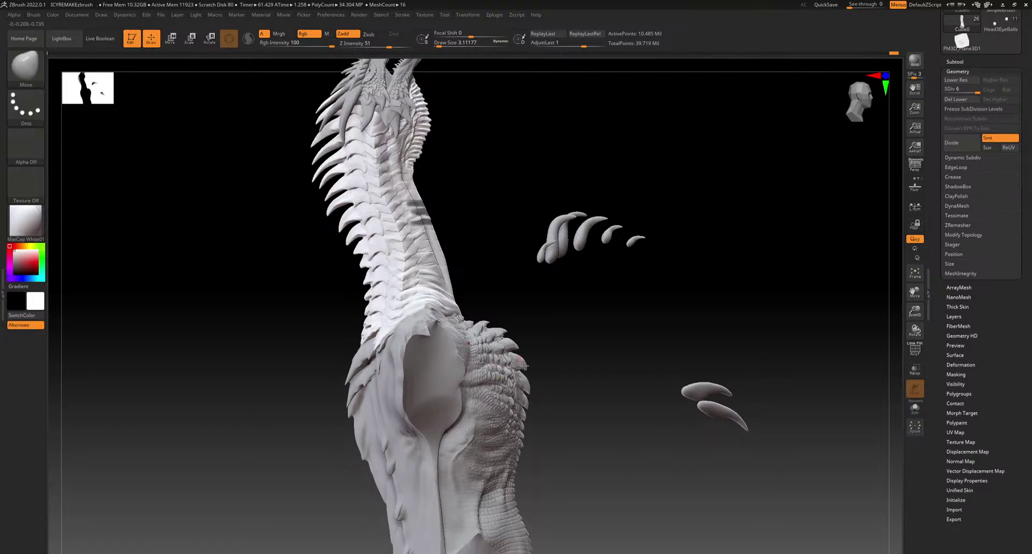
pyautogui.keyDown('ctrl'); pyautogui.moveTo(525, 442); pyautogui.dragTo(420, 152, button='right'); pyautogui.keyUp('ctrl')
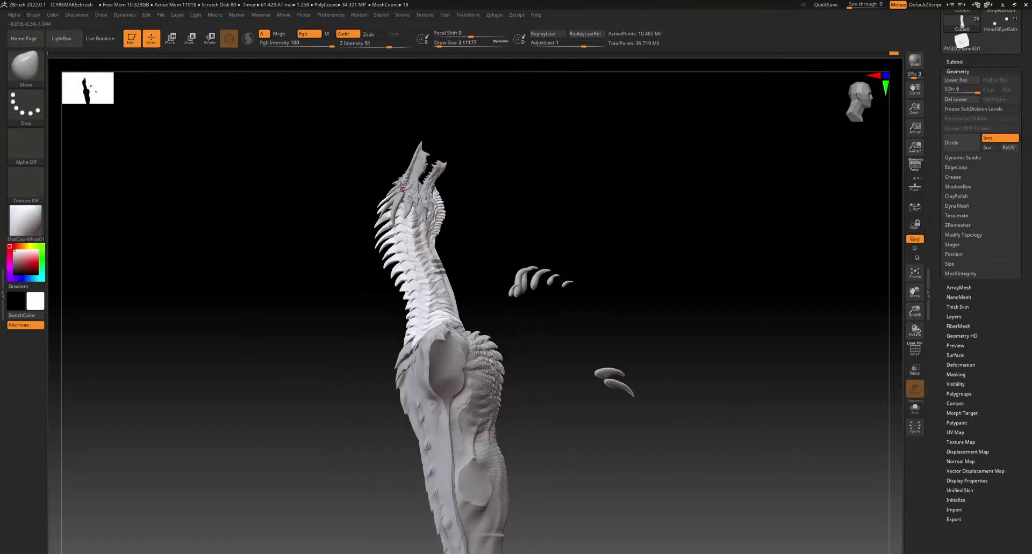
# Mask bands across the remaining throat segments down to the base of the neck at draw size 3.11
pyautogui.moveTo(466, 129)
pyautogui.keyDown('ctrl'); pyautogui.mouseDown(button='right')
pyautogui.moveTo(428, 233)
pyautogui.moveTo(421, 387)
pyautogui.moveTo(441, 344)
pyautogui.moveTo(442, 400)
pyautogui.mouseUp(button='right'); pyautogui.keyUp('ctrl')
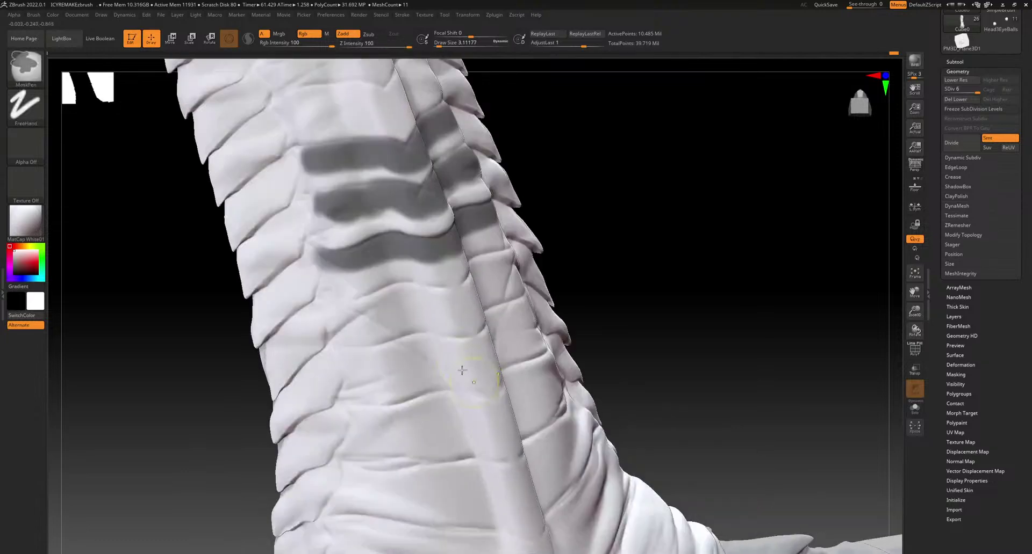
pyautogui.moveTo(403, 296)
pyautogui.keyDown('ctrl'); pyautogui.mouseDown()
pyautogui.moveTo(349, 315)
pyautogui.moveTo(403, 299)
pyautogui.moveTo(450, 304)
pyautogui.moveTo(425, 295)
pyautogui.mouseUp(); pyautogui.keyUp('ctrl')
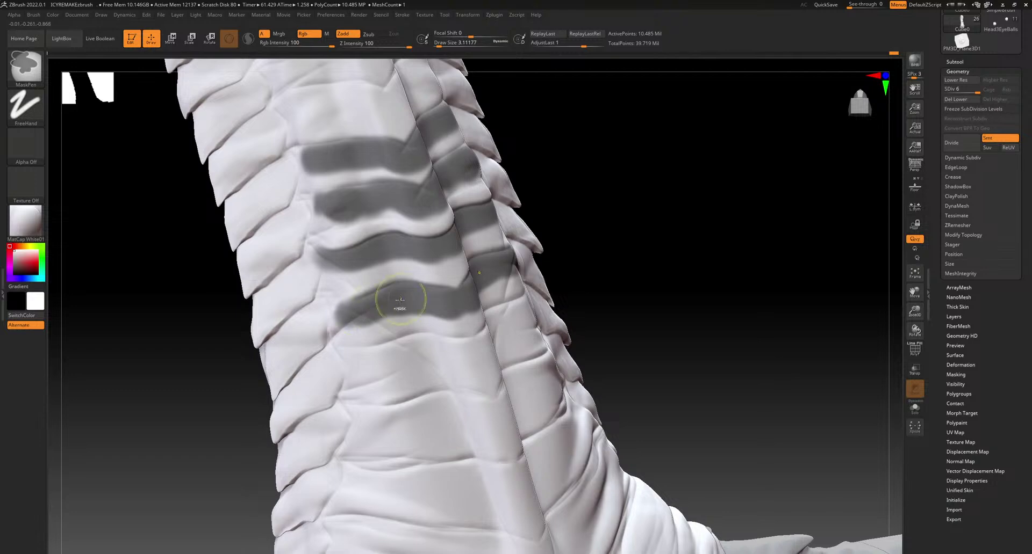
pyautogui.keyDown('ctrl'); pyautogui.moveTo(487, 342); pyautogui.dragTo(356, 365); pyautogui.keyUp('ctrl')
pyautogui.moveTo(643, 301); pyautogui.dragTo(690, 300)
pyautogui.keyDown('ctrl'); pyautogui.moveTo(502, 412); pyautogui.dragTo(323, 419); pyautogui.keyUp('ctrl')
pyautogui.moveTo(515, 480)
pyautogui.keyDown('ctrl'); pyautogui.mouseDown()
pyautogui.moveTo(336, 485)
pyautogui.moveTo(476, 481)
pyautogui.mouseUp(); pyautogui.keyUp('ctrl')
pyautogui.moveTo(670, 384); pyautogui.dragTo(614, 364)
pyautogui.moveTo(523, 426)
pyautogui.keyDown('ctrl'); pyautogui.mouseDown()
pyautogui.moveTo(530, 433)
pyautogui.moveTo(312, 419)
pyautogui.moveTo(429, 423)
pyautogui.mouseUp(); pyautogui.keyUp('ctrl')
pyautogui.moveTo(529, 428)
pyautogui.keyDown('ctrl'); pyautogui.mouseDown()
pyautogui.moveTo(444, 413)
pyautogui.moveTo(354, 417)
pyautogui.mouseUp(); pyautogui.keyUp('ctrl')
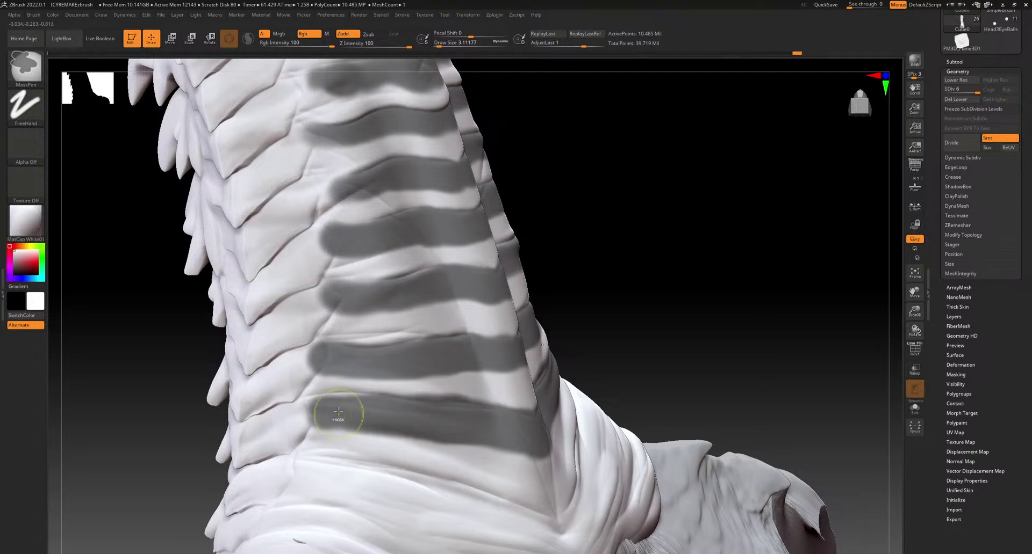
# Invert the mask, trim the lowest throat bands along their creases at draw size 1, and invert the mask back
pyautogui.click(436, 46)
pyautogui.moveTo(603, 233); pyautogui.dragTo(720, 241)
pyautogui.keyDown('ctrl'); pyautogui.click(722, 244); pyautogui.keyUp('ctrl')
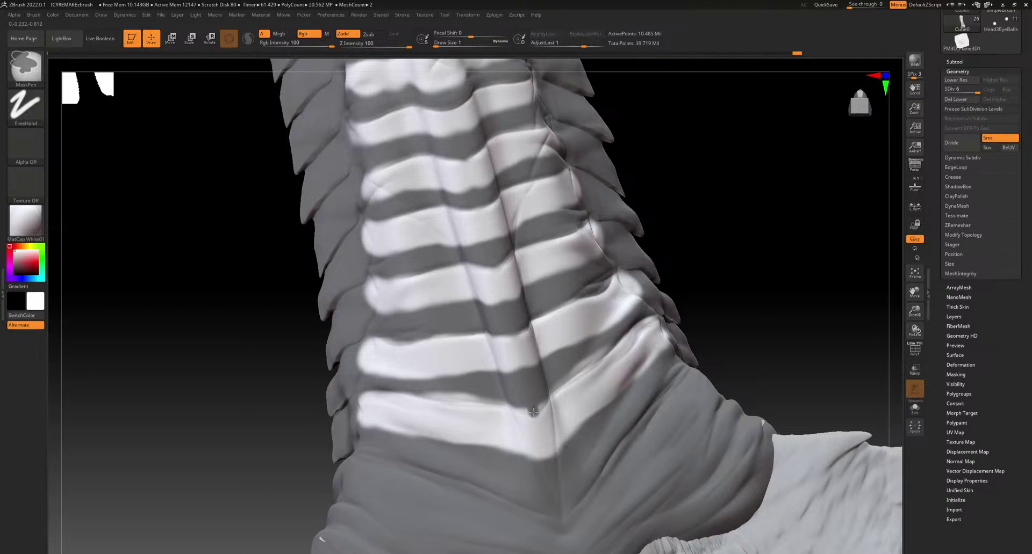
pyautogui.moveTo(661, 311)
pyautogui.mouseDown(button='right')
pyautogui.moveTo(597, 379)
pyautogui.moveTo(548, 395)
pyautogui.mouseUp(button='right')
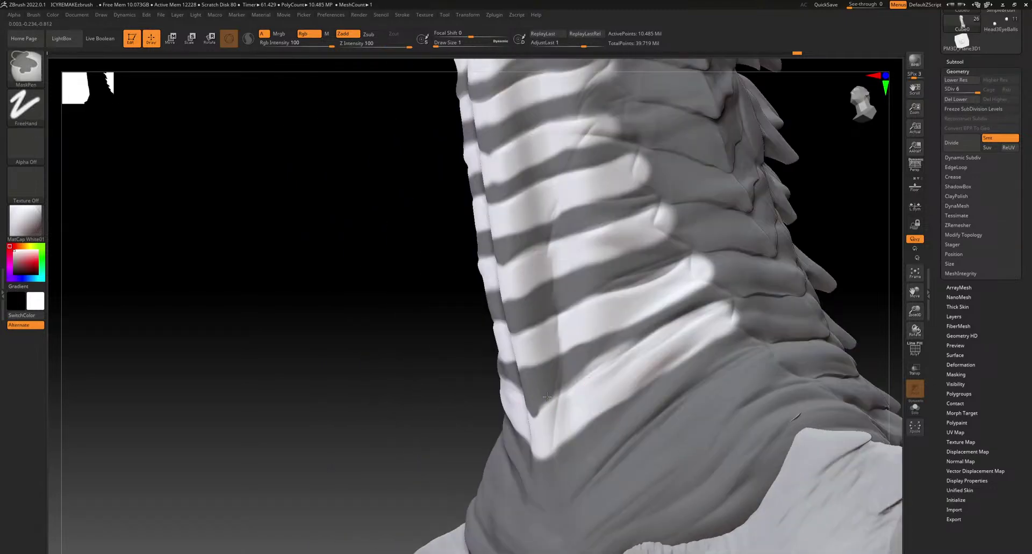
pyautogui.moveTo(591, 369)
pyautogui.keyDown('ctrl'); pyautogui.mouseDown()
pyautogui.moveTo(612, 355)
pyautogui.moveTo(594, 366)
pyautogui.mouseUp(); pyautogui.keyUp('ctrl')
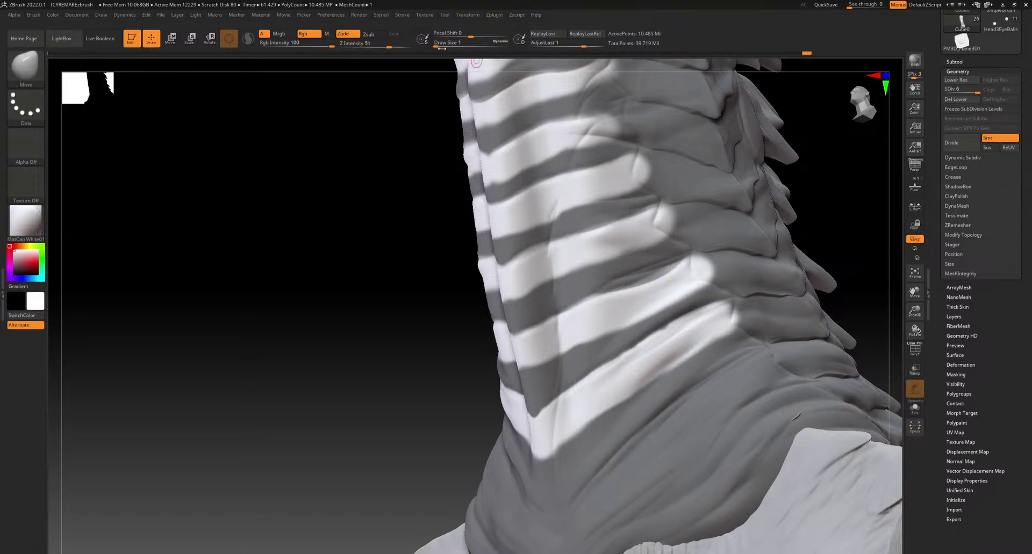
pyautogui.click(470, 43)
pyautogui.press('ctrl')
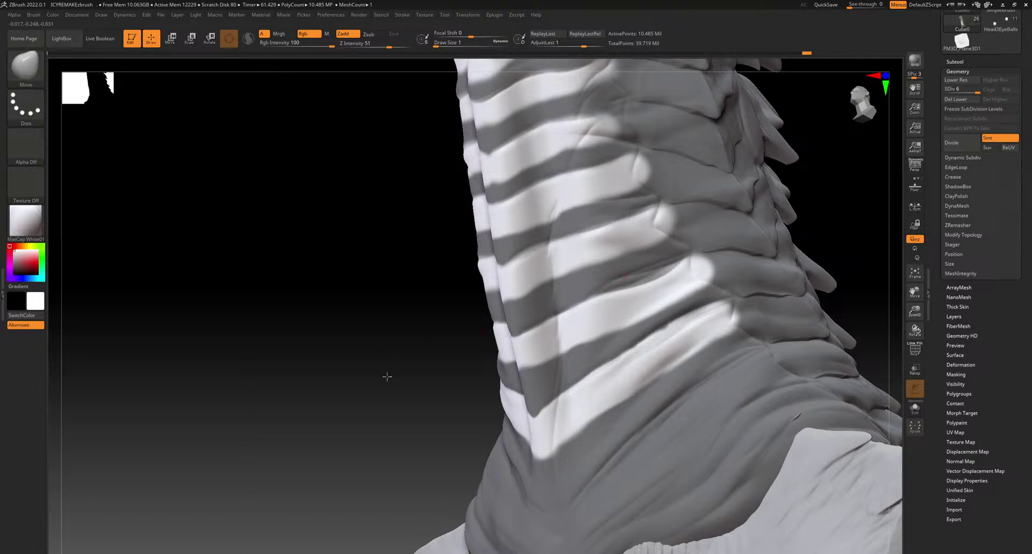
pyautogui.moveTo(380, 361); pyautogui.dragTo(589, 341)
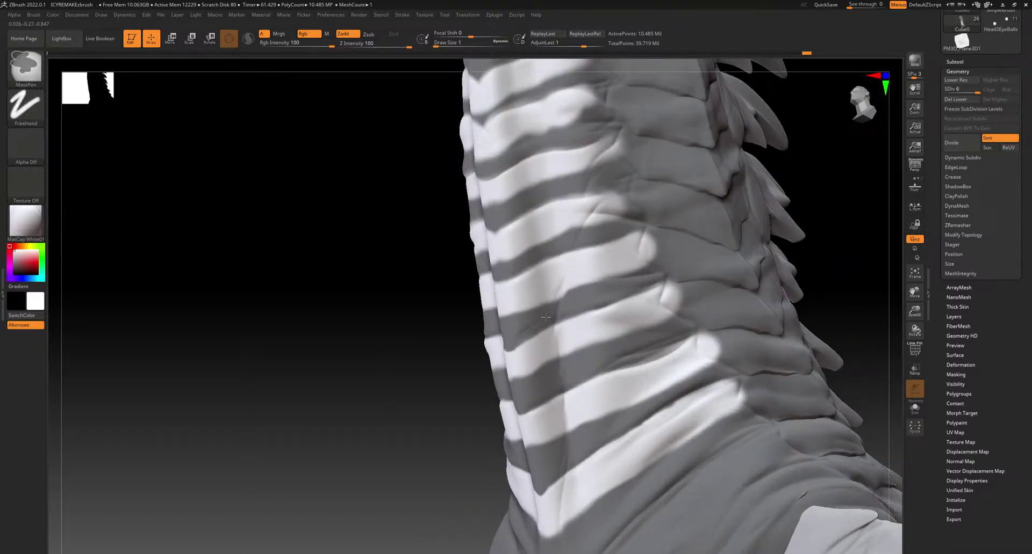
pyautogui.keyDown('ctrl'); pyautogui.click(406, 408); pyautogui.keyUp('ctrl')
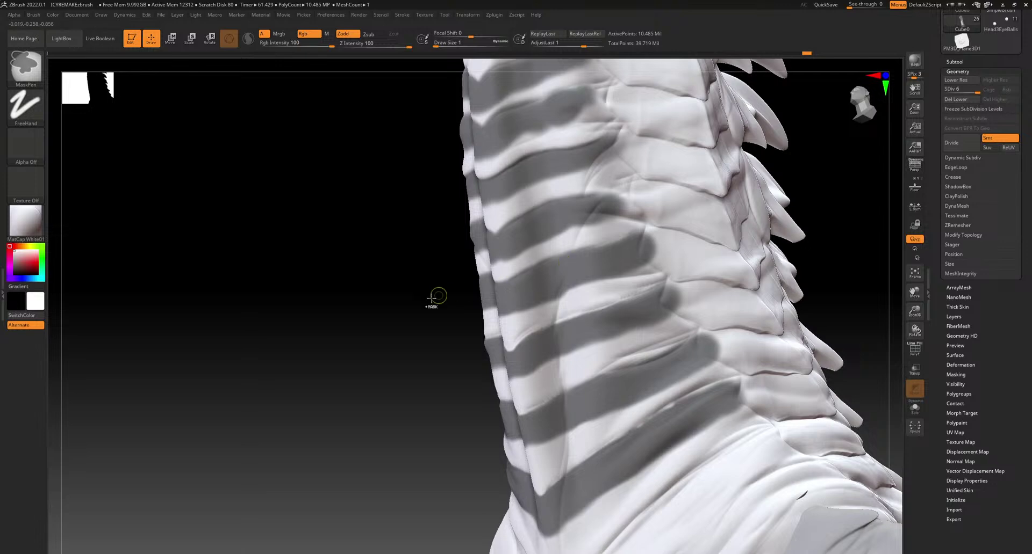
# Trim the edges and ends of the upper throat bands on an inverted mask at draw size 1.82, and restore the mask
pyautogui.moveTo(389, 326)
pyautogui.mouseDown()
pyautogui.moveTo(396, 437)
pyautogui.moveTo(406, 441)
pyautogui.mouseUp()
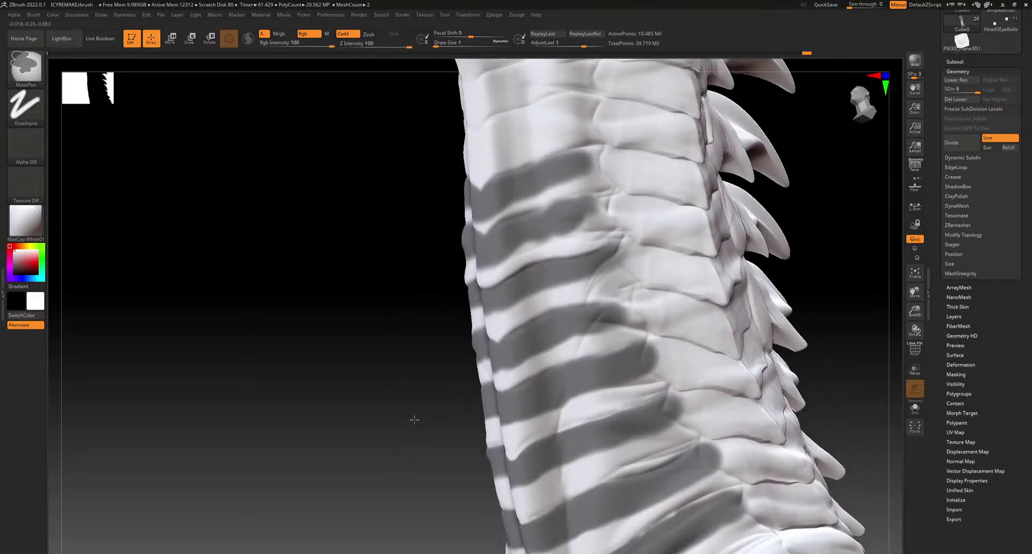
pyautogui.keyDown('ctrl'); pyautogui.click(415, 422); pyautogui.keyUp('ctrl')
pyautogui.click(436, 46)
pyautogui.moveTo(498, 370)
pyautogui.keyDown('ctrl'); pyautogui.mouseDown()
pyautogui.moveTo(554, 331)
pyautogui.moveTo(598, 330)
pyautogui.mouseUp(); pyautogui.keyUp('ctrl')
pyautogui.click(437, 46)
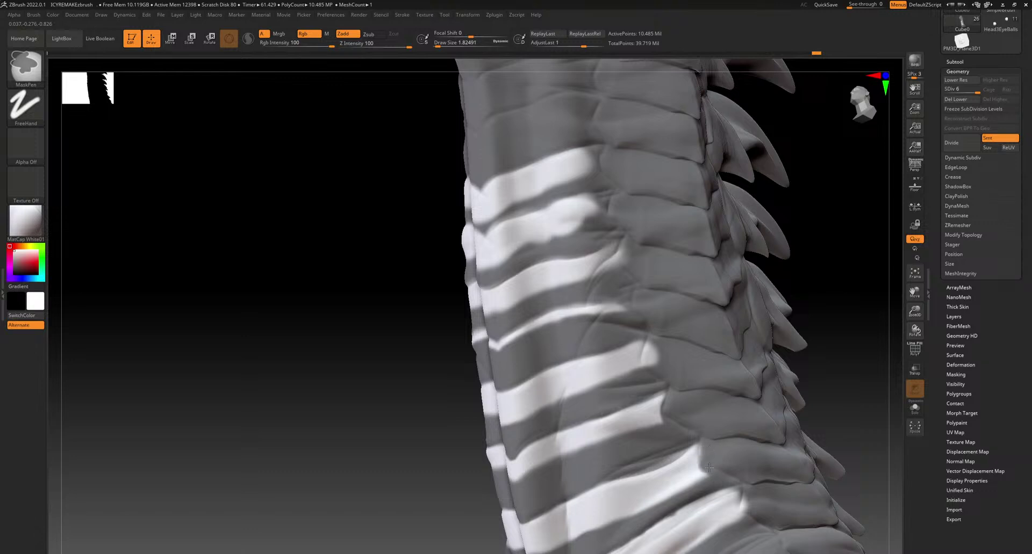
pyautogui.moveTo(708, 461)
pyautogui.keyDown('ctrl'); pyautogui.mouseDown()
pyautogui.moveTo(598, 522)
pyautogui.moveTo(670, 492)
pyautogui.mouseUp(); pyautogui.keyUp('ctrl')
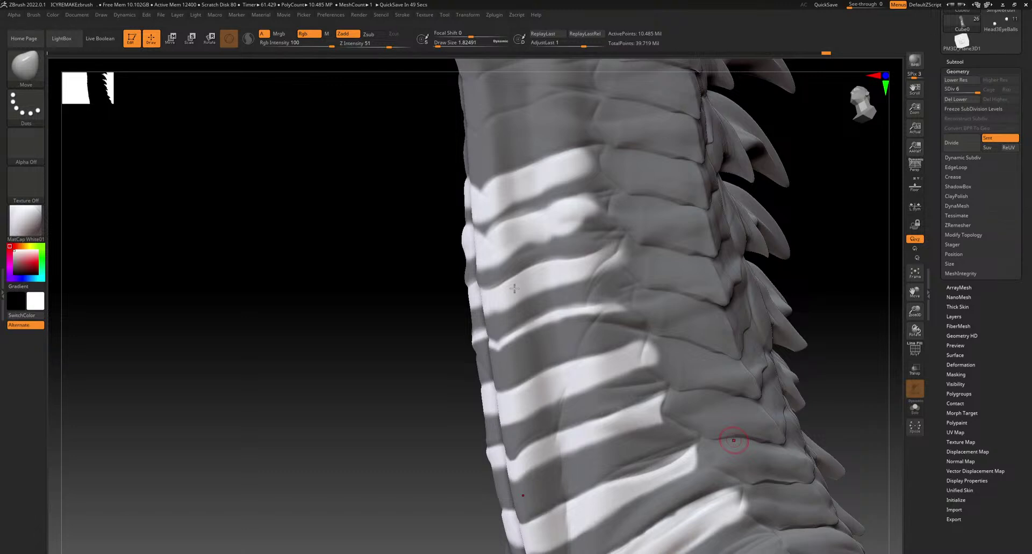
pyautogui.press('ctrl')
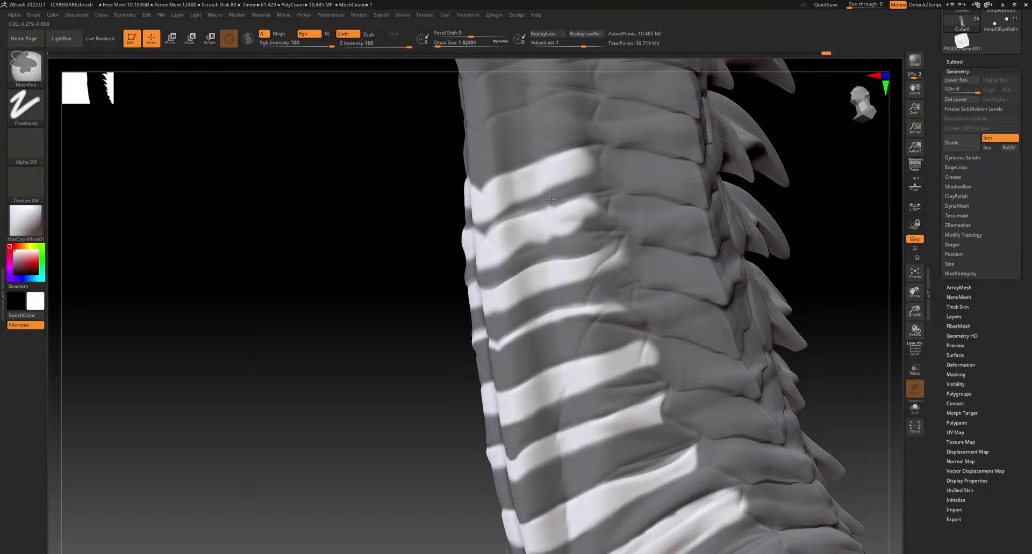
pyautogui.keyDown('ctrl'); pyautogui.moveTo(521, 213); pyautogui.dragTo(483, 230); pyautogui.keyUp('ctrl')
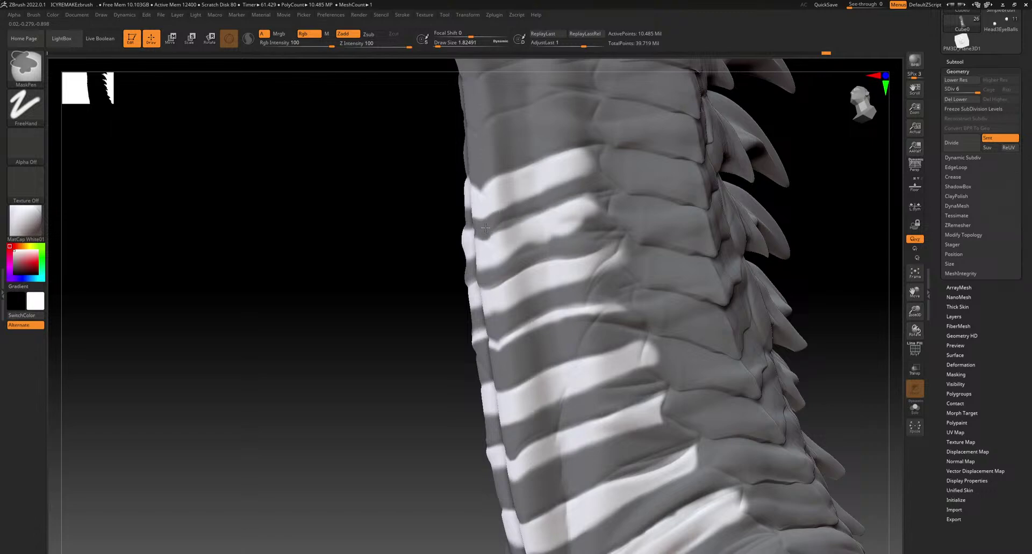
pyautogui.keyDown('ctrl'); pyautogui.click(428, 262); pyautogui.keyUp('ctrl')
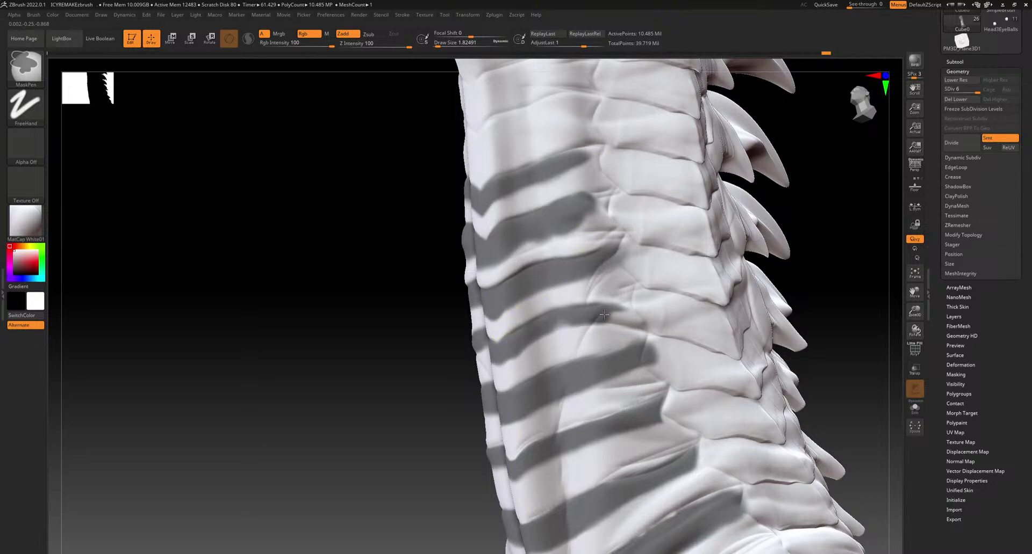
# Pull the unmasked edges of the upper throat segments outward with the Move brush at draw size 12.9
pyautogui.moveTo(364, 492)
pyautogui.mouseDown()
pyautogui.moveTo(373, 352)
pyautogui.moveTo(451, 225)
pyautogui.mouseUp()
pyautogui.moveTo(440, 43); pyautogui.dragTo(444, 43)
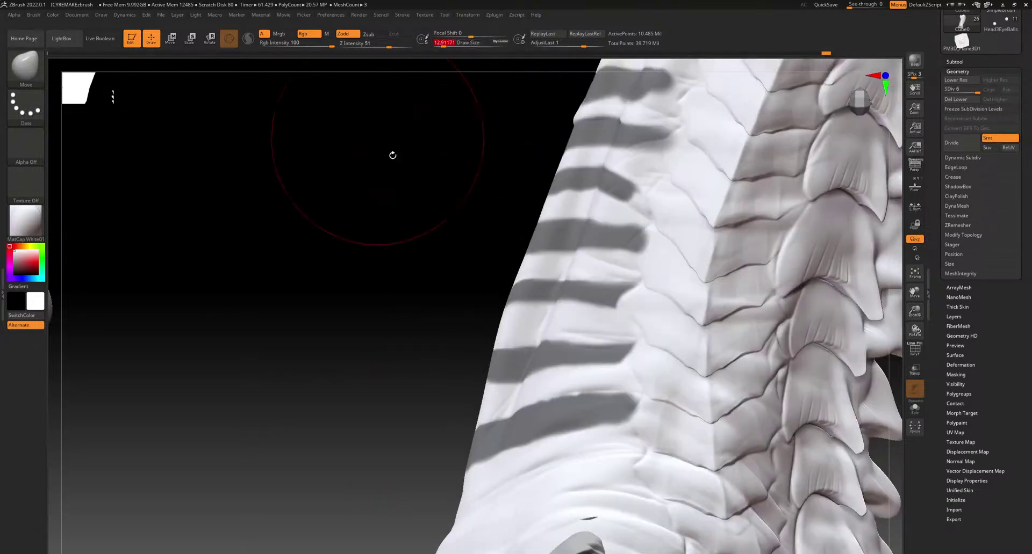
pyautogui.moveTo(528, 242); pyautogui.dragTo(518, 248)
pyautogui.press('ctrl')
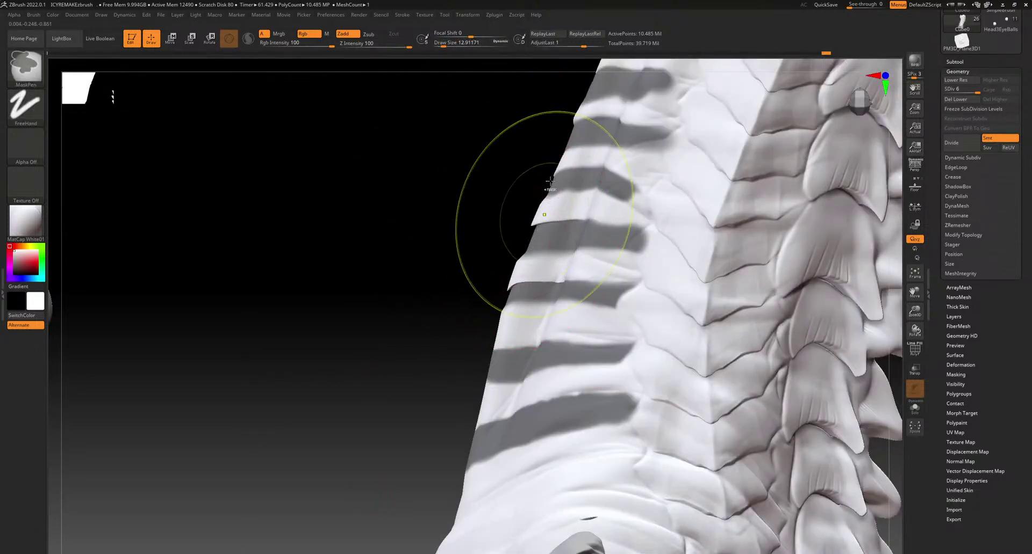
pyautogui.hotkey('ctrl', 'z')
pyautogui.moveTo(568, 140); pyautogui.dragTo(563, 142)
pyautogui.moveTo(543, 210); pyautogui.dragTo(535, 211)
pyautogui.moveTo(518, 274); pyautogui.dragTo(510, 275)
# Pull the lower throat segments' lips outward with the Move brush at draw size 7.47, and reduce the draw size to 4.3
pyautogui.moveTo(443, 44); pyautogui.dragTo(441, 44)
pyautogui.moveTo(495, 347); pyautogui.dragTo(486, 348)
pyautogui.moveTo(483, 388); pyautogui.dragTo(472, 414)
pyautogui.moveTo(467, 473); pyautogui.dragTo(462, 474)
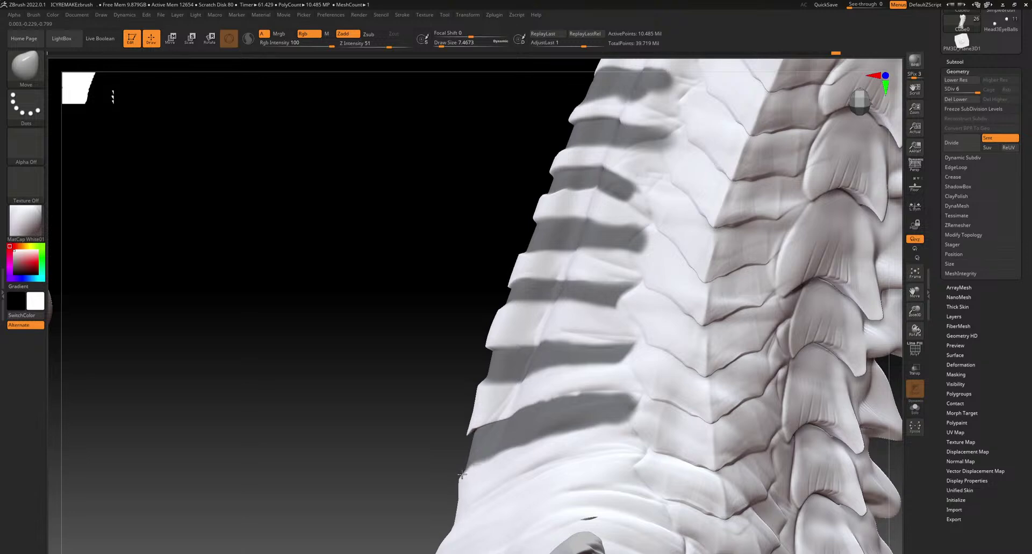
pyautogui.hotkey('ctrl', 'z')
pyautogui.hotkey('ctrl', 'z')
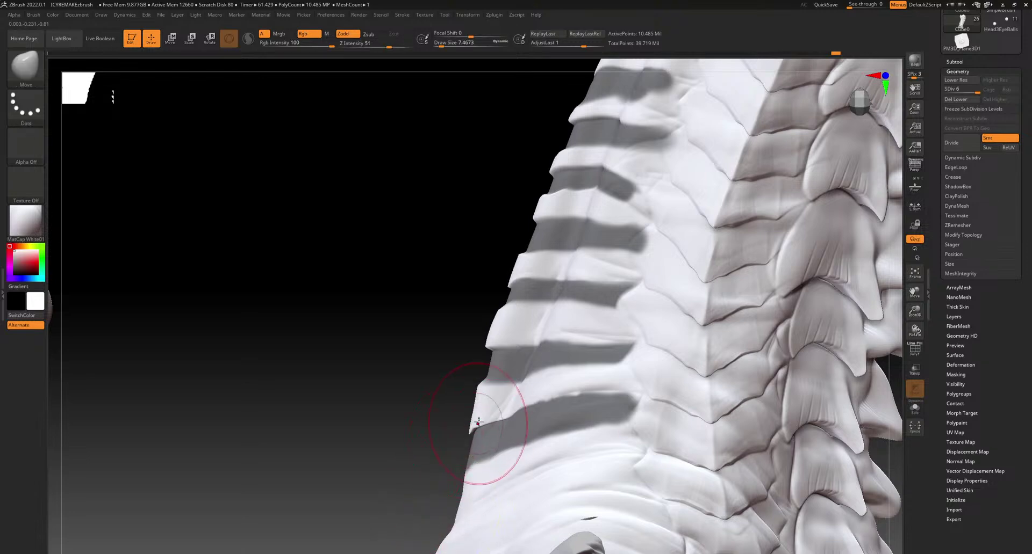
pyautogui.moveTo(482, 396); pyautogui.dragTo(478, 398)
pyautogui.moveTo(491, 346); pyautogui.dragTo(486, 347)
pyautogui.moveTo(502, 311)
pyautogui.mouseDown()
pyautogui.moveTo(387, 391)
pyautogui.moveTo(461, 414)
pyautogui.mouseUp()
pyautogui.moveTo(442, 45); pyautogui.dragTo(439, 45)
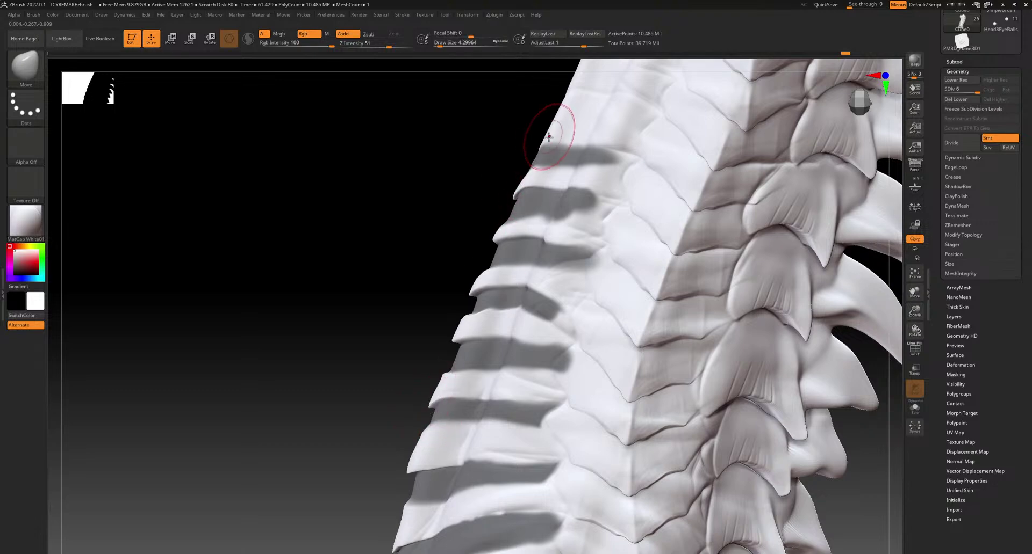
# Clear the mask from the neck
pyautogui.moveTo(463, 401)
pyautogui.keyDown('ctrl'); pyautogui.mouseDown(button='right')
pyautogui.moveTo(449, 293)
pyautogui.moveTo(476, 317)
pyautogui.moveTo(593, 371)
pyautogui.mouseUp(button='right'); pyautogui.keyUp('ctrl')
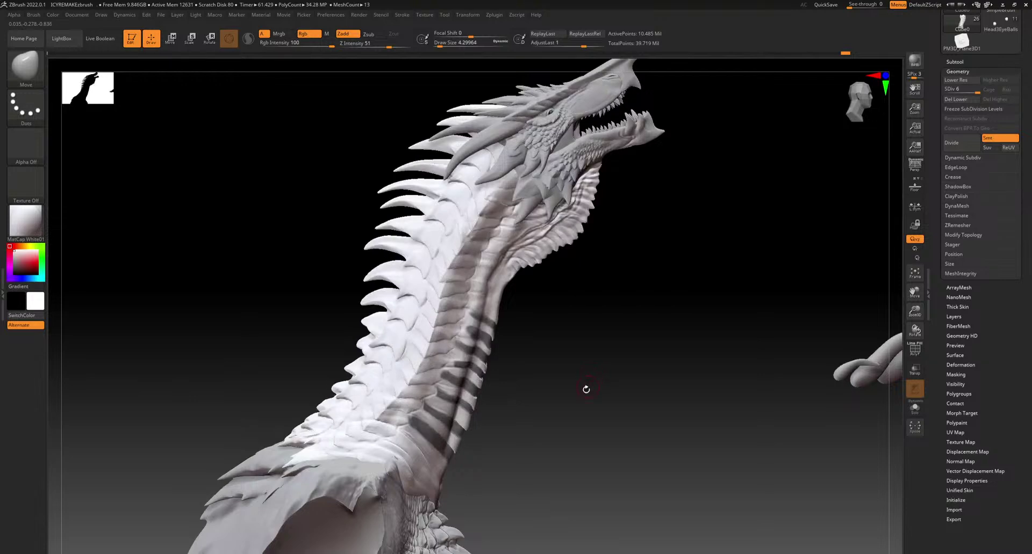
pyautogui.moveTo(518, 460)
pyautogui.mouseDown(button='right')
pyautogui.moveTo(516, 278)
pyautogui.moveTo(482, 392)
pyautogui.mouseUp(button='right')
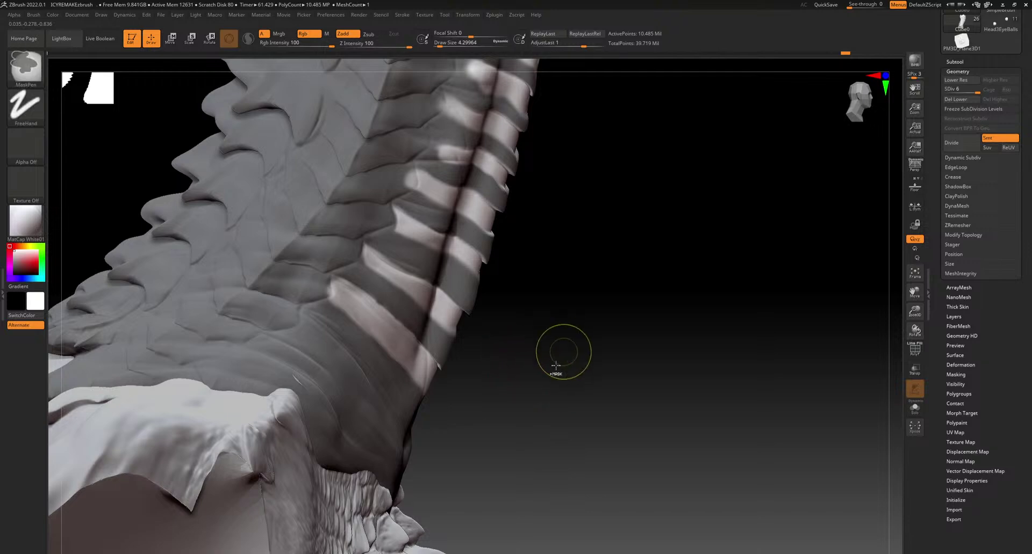
pyautogui.keyDown('ctrl'); pyautogui.moveTo(565, 347); pyautogui.dragTo(538, 402); pyautogui.keyUp('ctrl')
# Build up the lowest throat plate and the skin beside it with the ClayBuildup brush, varying the draw size from 1.13 upward
pyautogui.click(27, 69)
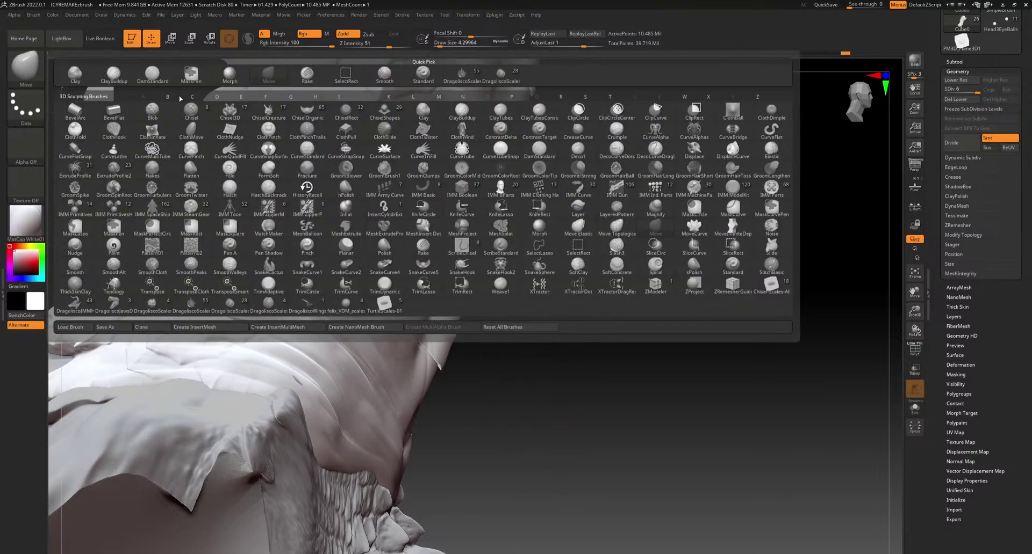
pyautogui.click(114, 75)
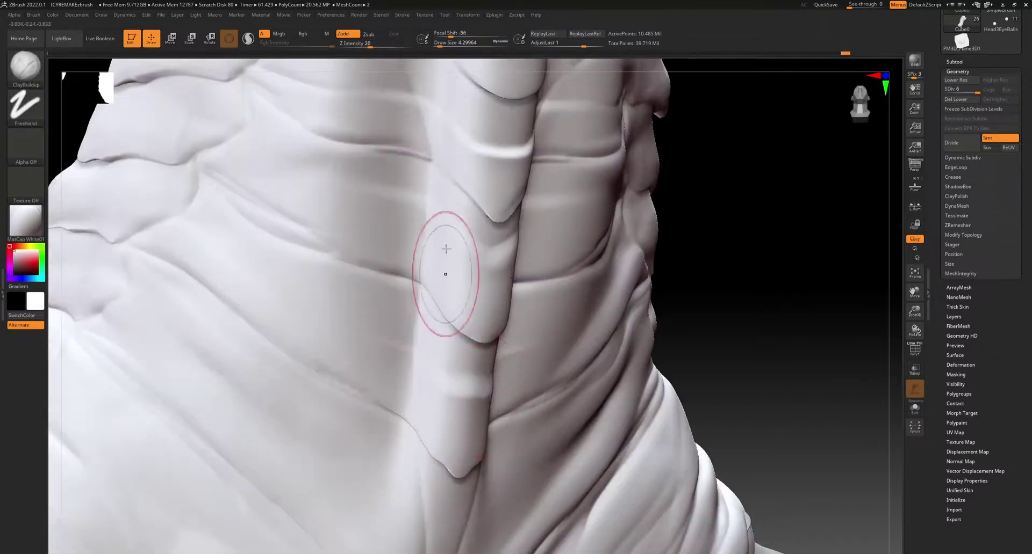
pyautogui.moveTo(440, 44); pyautogui.dragTo(436, 44)
pyautogui.moveTo(457, 400); pyautogui.dragTo(453, 362)
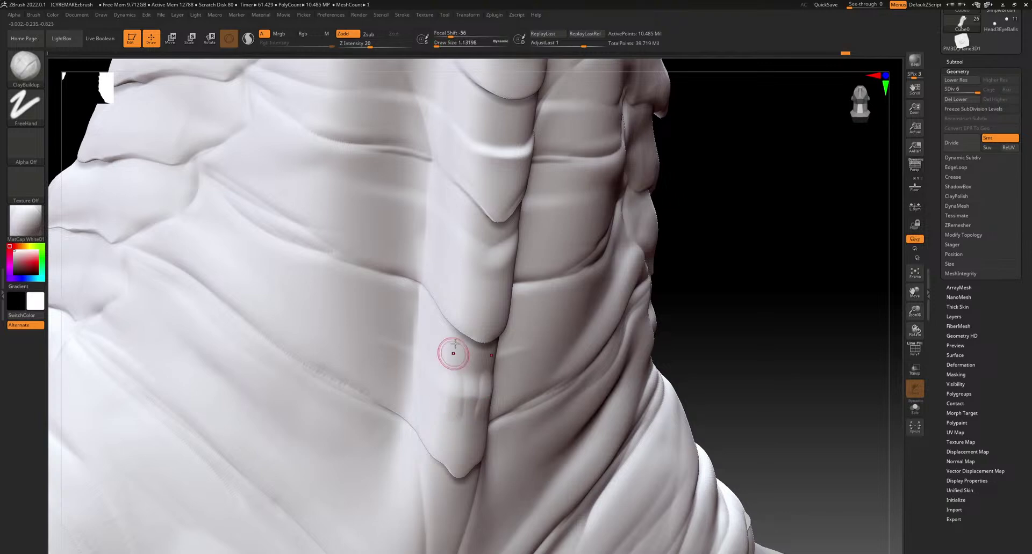
pyautogui.moveTo(435, 46); pyautogui.dragTo(438, 46)
pyautogui.moveTo(465, 366)
pyautogui.mouseDown()
pyautogui.moveTo(460, 426)
pyautogui.moveTo(455, 404)
pyautogui.mouseUp()
pyautogui.moveTo(438, 46); pyautogui.dragTo(441, 47)
pyautogui.moveTo(403, 385)
pyautogui.mouseDown()
pyautogui.moveTo(405, 352)
pyautogui.moveTo(407, 403)
pyautogui.moveTo(408, 345)
pyautogui.moveTo(390, 355)
pyautogui.moveTo(317, 335)
pyautogui.mouseUp()
pyautogui.moveTo(400, 366)
pyautogui.mouseDown()
pyautogui.moveTo(392, 373)
pyautogui.moveTo(424, 428)
pyautogui.moveTo(486, 393)
pyautogui.moveTo(451, 373)
pyautogui.mouseUp()
pyautogui.moveTo(444, 44); pyautogui.dragTo(438, 45)
# Smooth the lowest throat plate, and build up and soften folds in the skin beside it and the plate above
pyautogui.keyDown('alt'); pyautogui.moveTo(457, 314); pyautogui.dragTo(501, 434, button='right'); pyautogui.keyUp('alt')
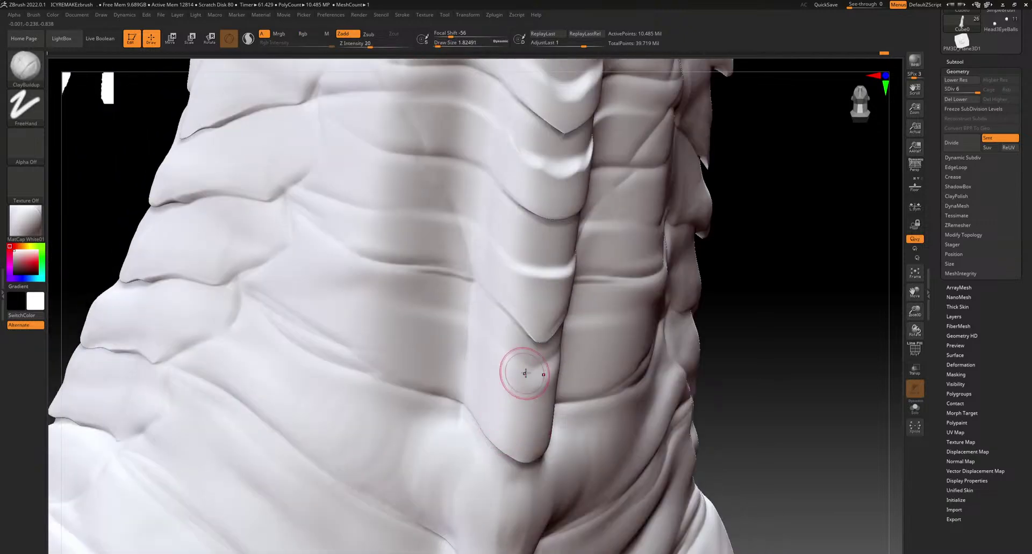
pyautogui.press('shift')
pyautogui.keyDown('shift'); pyautogui.moveTo(532, 429); pyautogui.dragTo(516, 388); pyautogui.keyUp('shift')
pyautogui.moveTo(463, 368)
pyautogui.mouseDown()
pyautogui.moveTo(470, 305)
pyautogui.moveTo(446, 379)
pyautogui.moveTo(419, 347)
pyautogui.moveTo(353, 351)
pyautogui.mouseUp()
pyautogui.moveTo(451, 389)
pyautogui.mouseDown()
pyautogui.moveTo(331, 339)
pyautogui.moveTo(299, 306)
pyautogui.moveTo(412, 368)
pyautogui.mouseUp()
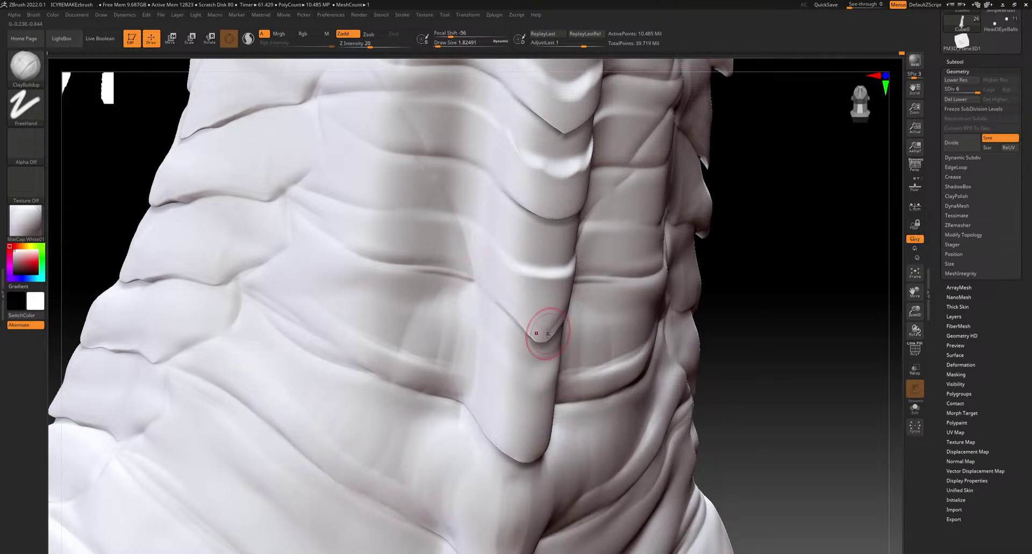
pyautogui.moveTo(492, 287); pyautogui.dragTo(411, 245)
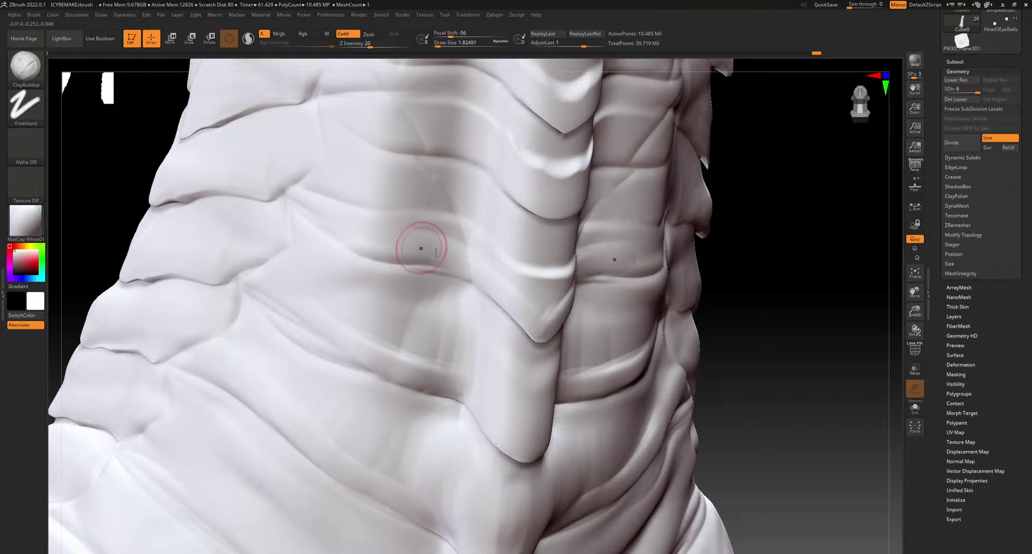
pyautogui.press('shift')
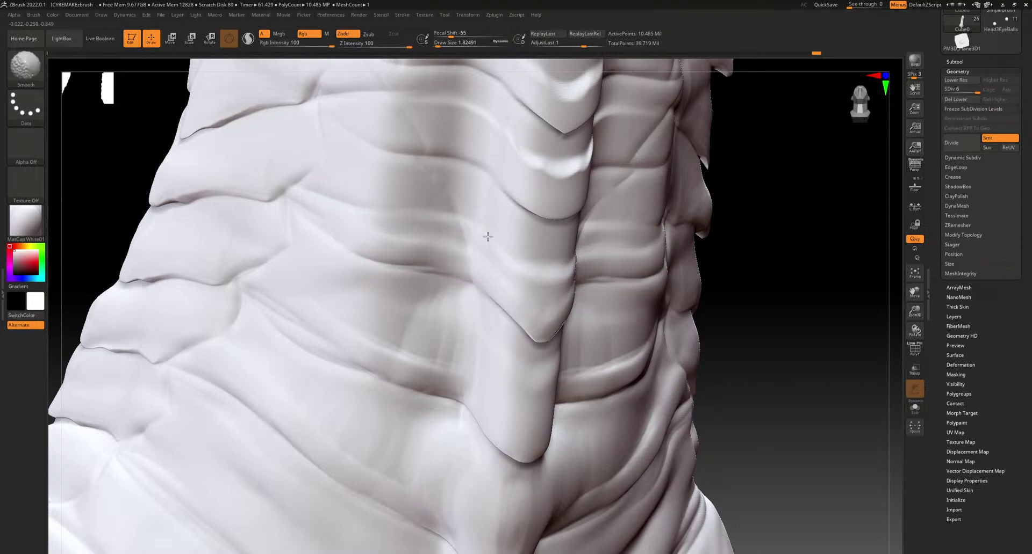
pyautogui.keyDown('shift'); pyautogui.moveTo(421, 198); pyautogui.dragTo(441, 207); pyautogui.keyUp('shift')
# Smooth the sharp ridges on the throat plates higher up, and build up skin folds beside the uppermost of them
pyautogui.keyDown('alt'); pyautogui.moveTo(537, 231); pyautogui.dragTo(529, 295, button='right'); pyautogui.keyUp('alt')
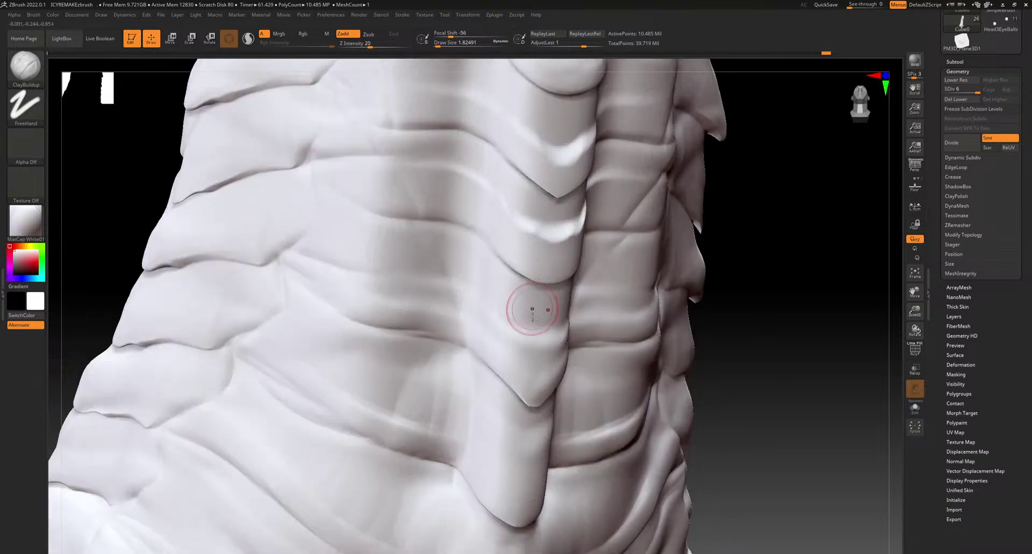
pyautogui.keyDown('shift'); pyautogui.moveTo(524, 382); pyautogui.dragTo(537, 383); pyautogui.keyUp('shift')
pyautogui.keyDown('shift'); pyautogui.moveTo(531, 235); pyautogui.dragTo(536, 234); pyautogui.keyUp('shift')
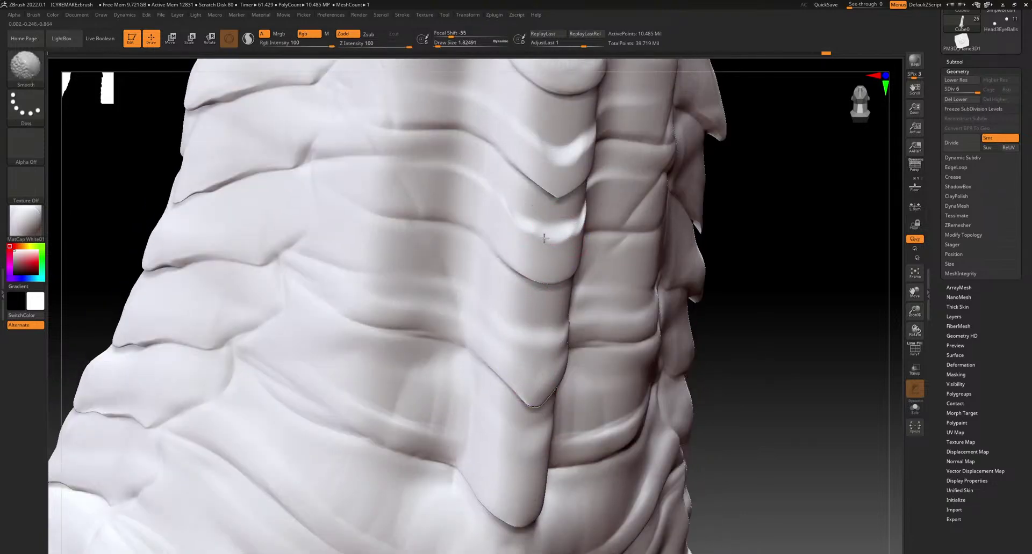
pyautogui.keyDown('shift'); pyautogui.moveTo(473, 186); pyautogui.dragTo(464, 179); pyautogui.keyUp('shift')
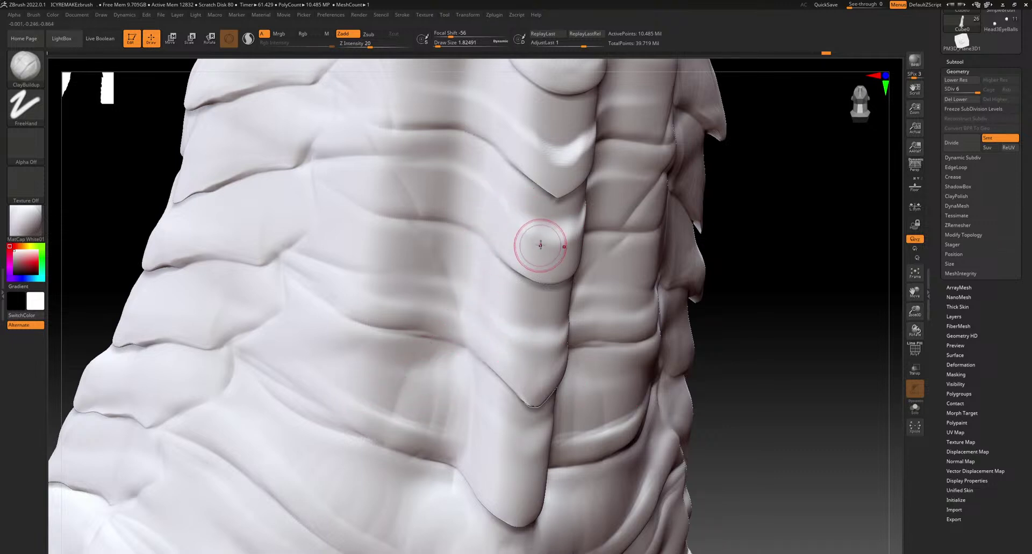
pyautogui.press('shift')
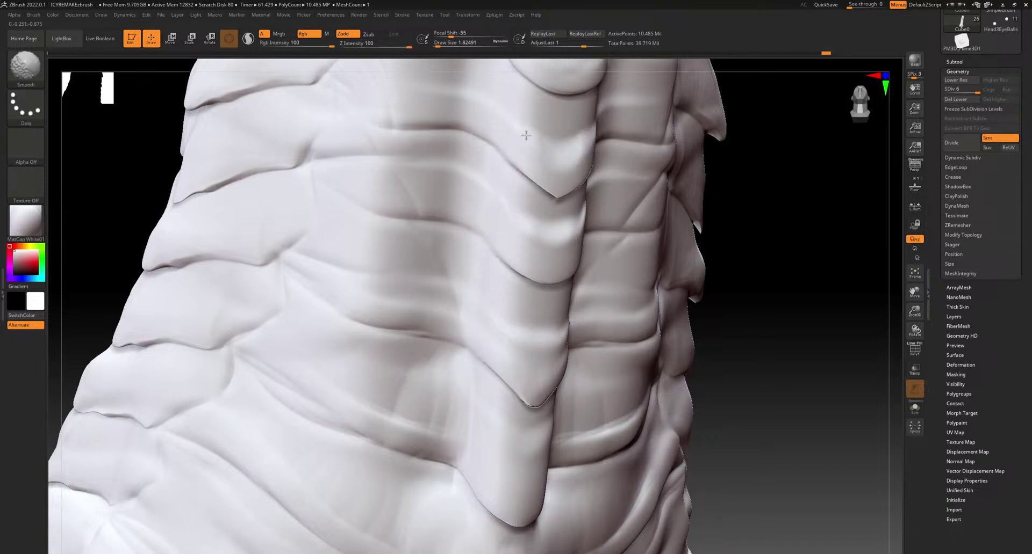
pyautogui.keyDown('shift'); pyautogui.moveTo(474, 98); pyautogui.dragTo(485, 109); pyautogui.keyUp('shift')
pyautogui.moveTo(518, 155)
pyautogui.mouseDown()
pyautogui.moveTo(432, 121)
pyautogui.moveTo(370, 113)
pyautogui.mouseUp()
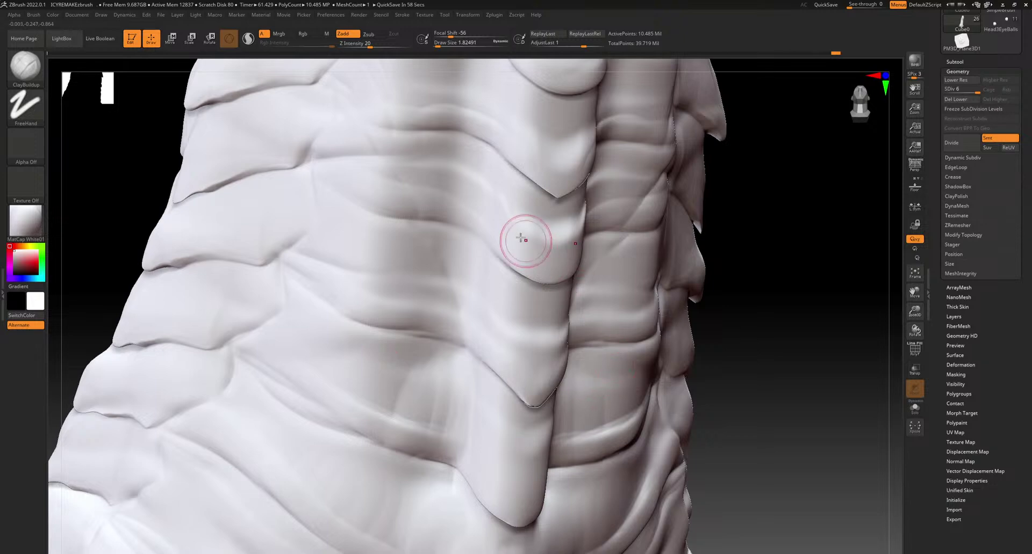
pyautogui.moveTo(406, 271)
pyautogui.keyDown('alt'); pyautogui.mouseDown(button='right')
pyautogui.moveTo(431, 334)
pyautogui.moveTo(436, 301)
pyautogui.moveTo(481, 352)
pyautogui.moveTo(446, 391)
pyautogui.moveTo(454, 389)
pyautogui.moveTo(472, 161)
pyautogui.mouseUp(button='right'); pyautogui.keyUp('alt')
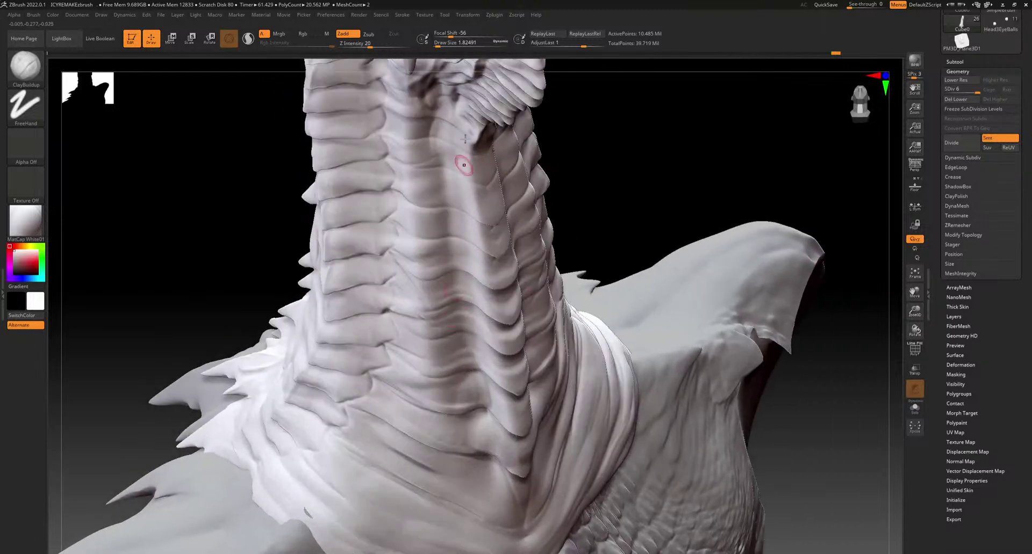
# Build up raised folds along the side of the throat plates from the lower to the upper neck with ClayBuildup at draw size 3.67
pyautogui.click(440, 43)
pyautogui.moveTo(457, 363)
pyautogui.mouseDown()
pyautogui.moveTo(445, 364)
pyautogui.moveTo(499, 408)
pyautogui.mouseUp()
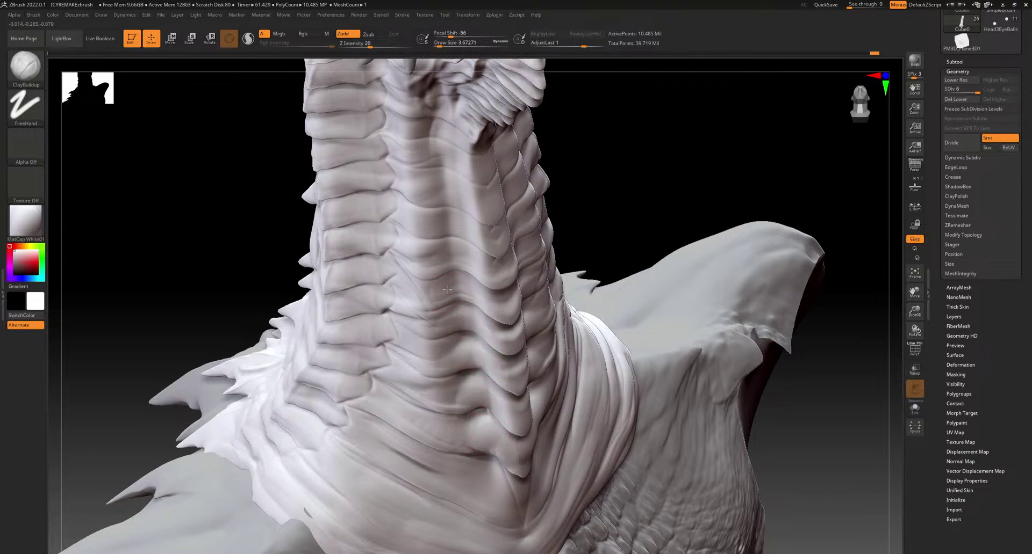
pyautogui.moveTo(469, 295); pyautogui.dragTo(484, 303)
pyautogui.moveTo(471, 259); pyautogui.dragTo(463, 257)
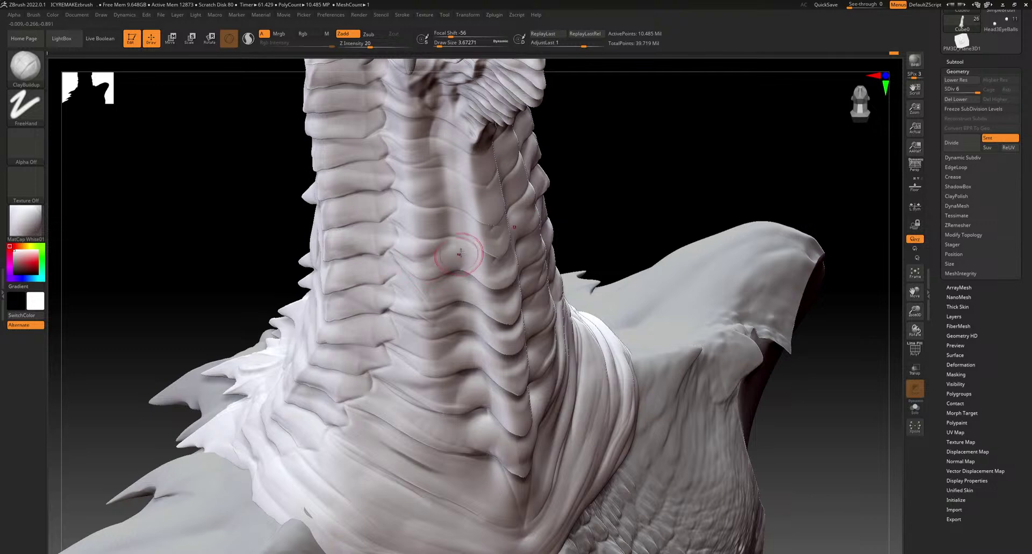
pyautogui.moveTo(429, 229)
pyautogui.mouseDown()
pyautogui.moveTo(444, 224)
pyautogui.moveTo(487, 239)
pyautogui.mouseUp()
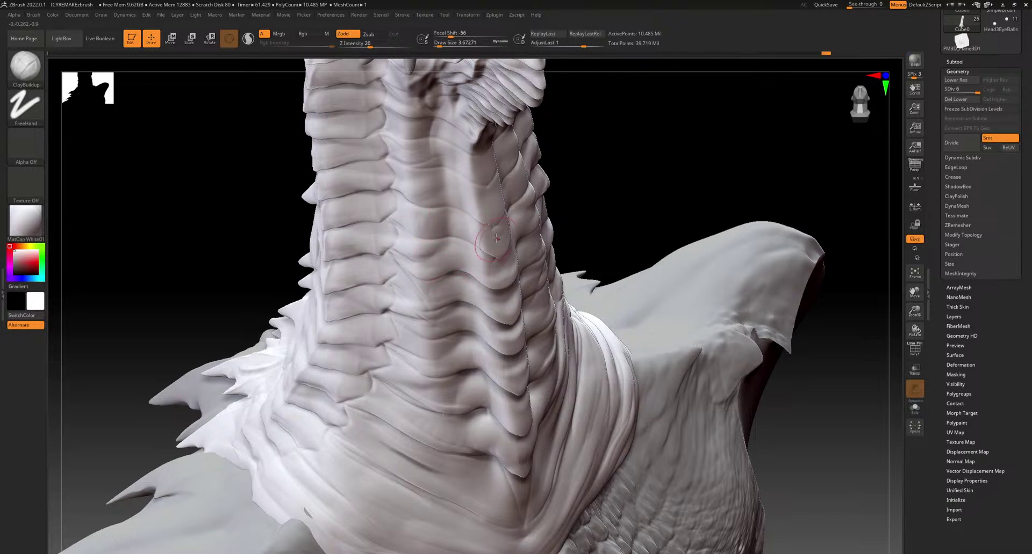
pyautogui.moveTo(457, 196)
pyautogui.mouseDown()
pyautogui.moveTo(437, 189)
pyautogui.moveTo(448, 157)
pyautogui.moveTo(464, 167)
pyautogui.mouseUp()
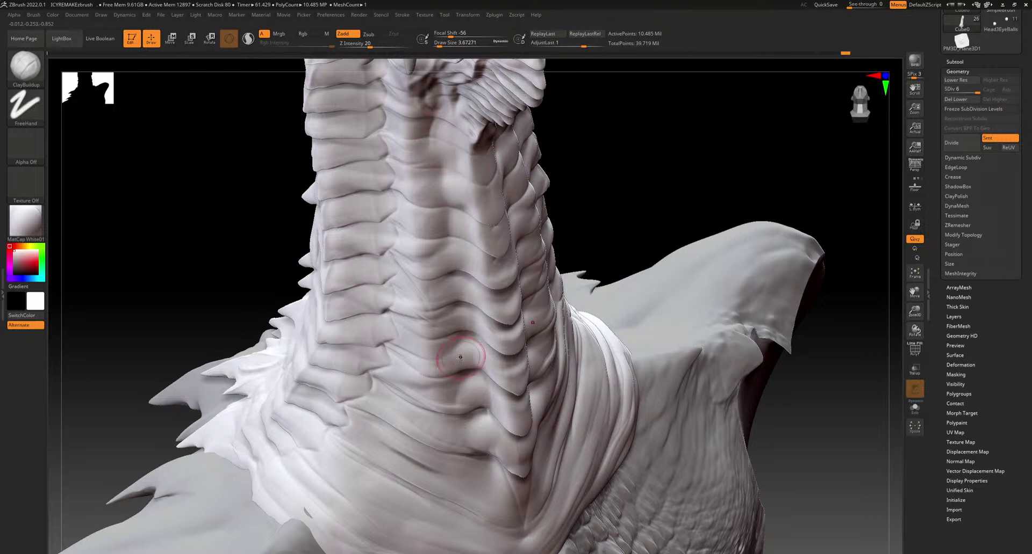
# Define the pointed tip of the lowest throat plate with ClayBuildup at draw sizes 1.03 and 1.53, and touch up a plate higher up
pyautogui.moveTo(455, 425)
pyautogui.keyDown('alt'); pyautogui.mouseDown(button='right')
pyautogui.moveTo(425, 193)
pyautogui.moveTo(466, 237)
pyautogui.mouseUp(button='right'); pyautogui.keyUp('alt')
pyautogui.moveTo(435, 44); pyautogui.dragTo(432, 45)
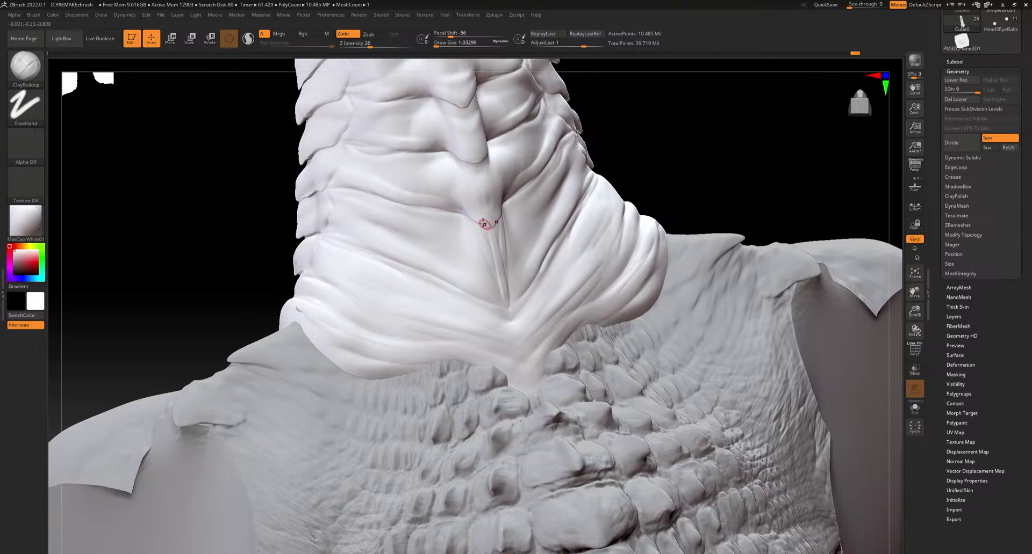
pyautogui.moveTo(440, 53); pyautogui.dragTo(443, 53)
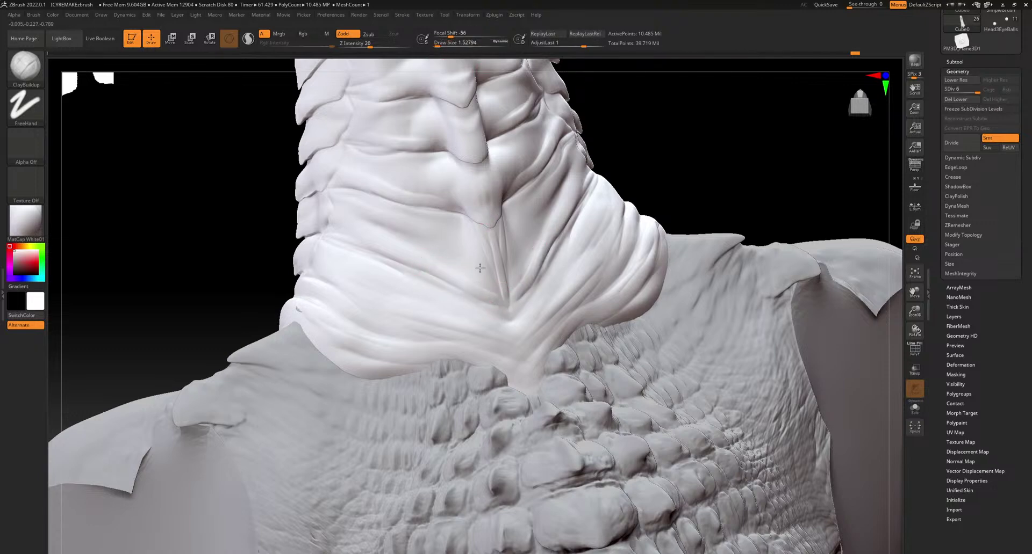
pyautogui.keyDown('alt'); pyautogui.moveTo(382, 247); pyautogui.dragTo(485, 458, button='right'); pyautogui.keyUp('alt')
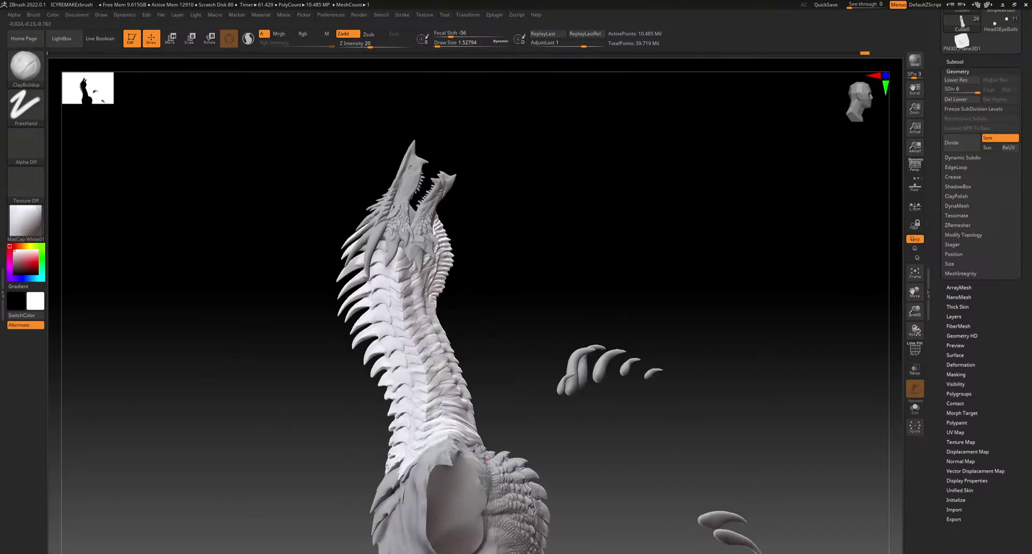
pyautogui.keyDown('ctrl'); pyautogui.moveTo(505, 417); pyautogui.dragTo(435, 364, button='right'); pyautogui.keyUp('ctrl')
pyautogui.moveTo(427, 291)
pyautogui.mouseDown(button='right')
pyautogui.moveTo(401, 340)
pyautogui.moveTo(403, 430)
pyautogui.mouseUp(button='right')
pyautogui.moveTo(411, 249); pyautogui.dragTo(432, 317)
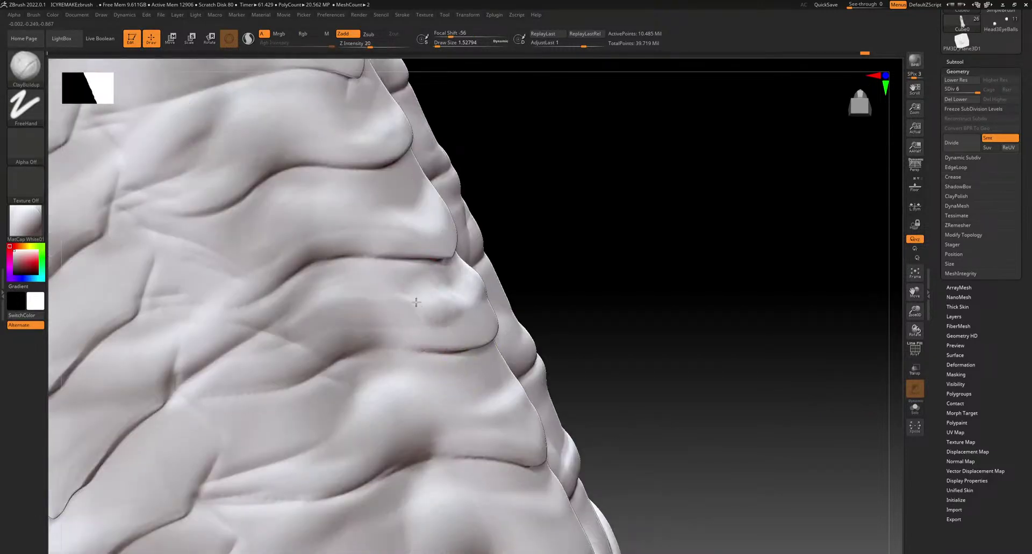
# Switch to the TrimAdaptive brush and trim the lumpy surface of a mid-neck throat plate, undoing the first stroke
pyautogui.click(25, 65)
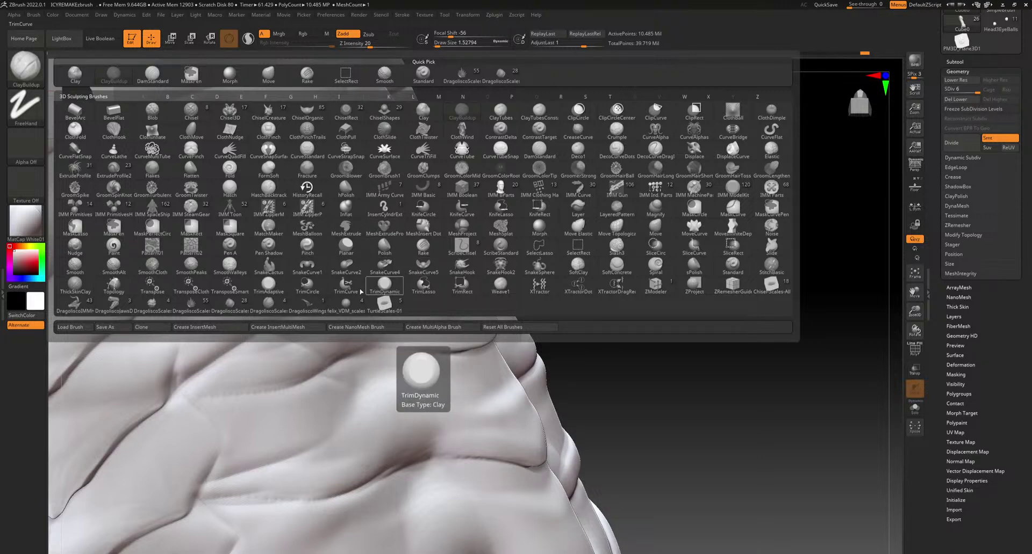
pyautogui.click(269, 285)
pyautogui.moveTo(368, 327)
pyautogui.mouseDown()
pyautogui.moveTo(419, 323)
pyautogui.moveTo(424, 294)
pyautogui.moveTo(447, 307)
pyautogui.moveTo(431, 292)
pyautogui.mouseUp()
pyautogui.hotkey('ctrl', 'z')
pyautogui.moveTo(441, 329)
pyautogui.mouseDown()
pyautogui.moveTo(392, 280)
pyautogui.moveTo(343, 328)
pyautogui.mouseUp()
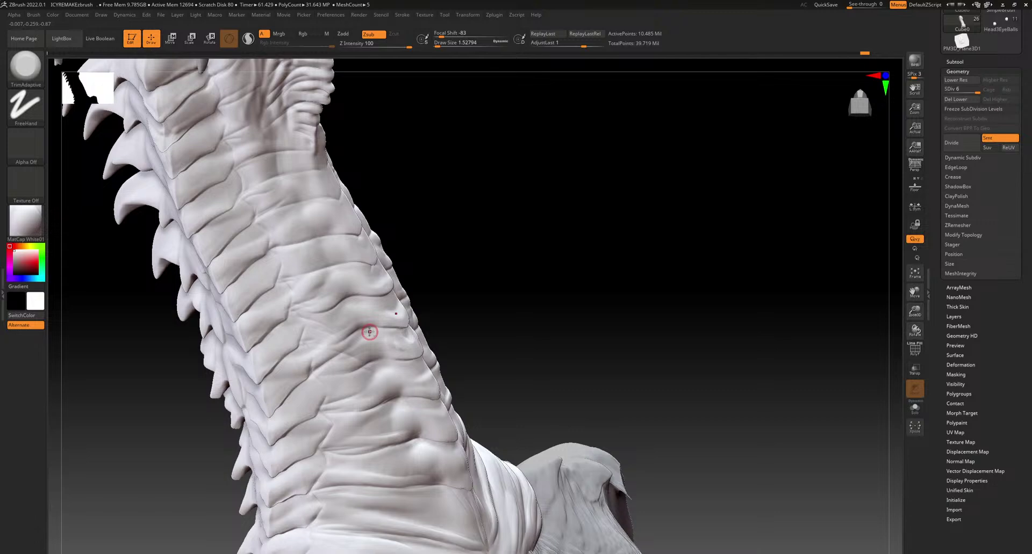
# Try to flatten the bumps on a lower throat plate with TrimAdaptive at Z Intensity 46, raising the draw size to 4.99
pyautogui.moveTo(397, 347)
pyautogui.keyDown('alt'); pyautogui.mouseDown(button='right')
pyautogui.moveTo(484, 292)
pyautogui.moveTo(486, 362)
pyautogui.mouseUp(button='right'); pyautogui.keyUp('alt')
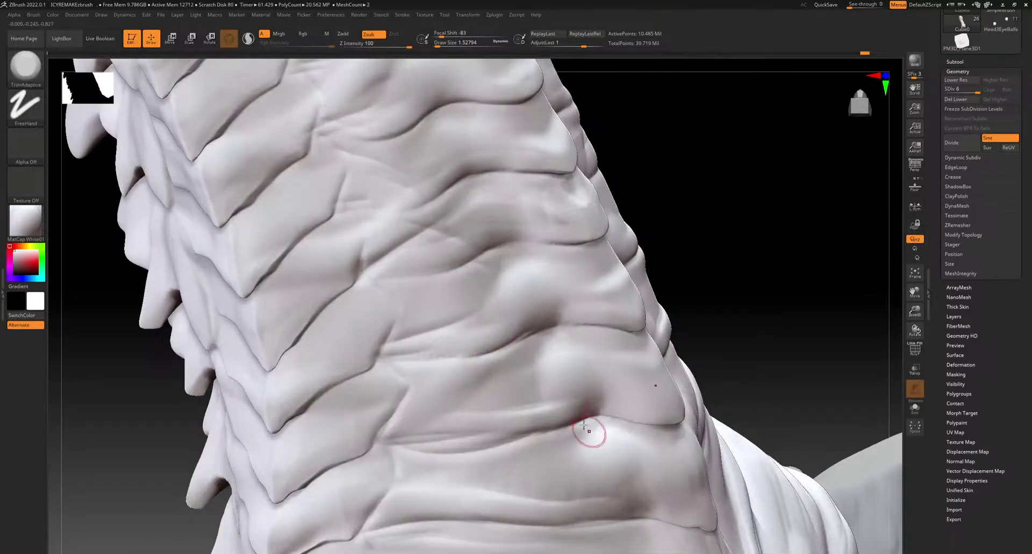
pyautogui.press('shift')
pyautogui.keyDown('shift'); pyautogui.moveTo(551, 351); pyautogui.dragTo(670, 404); pyautogui.keyUp('shift')
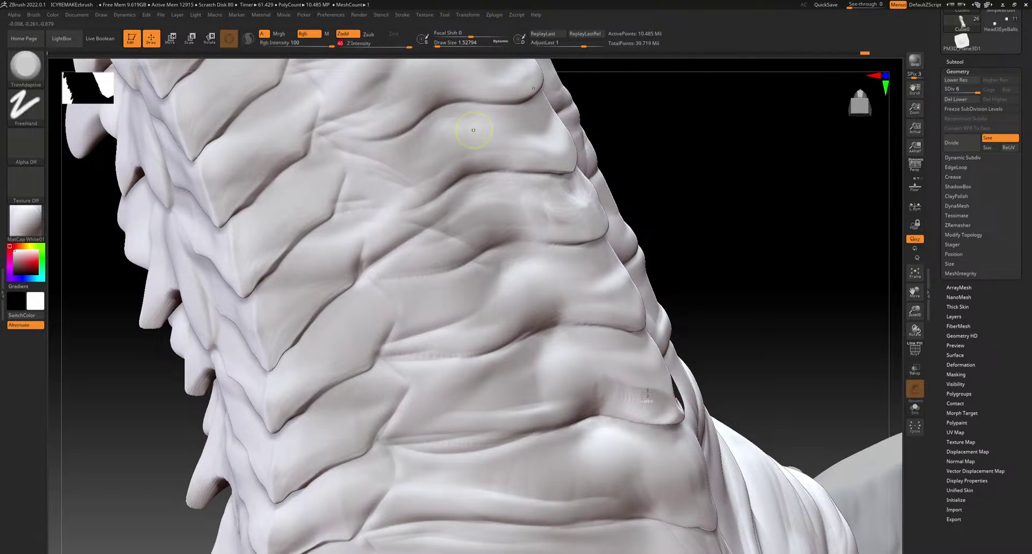
pyautogui.hotkey('ctrl', 'z')
pyautogui.moveTo(651, 396)
pyautogui.mouseDown()
pyautogui.moveTo(644, 365)
pyautogui.moveTo(649, 395)
pyautogui.moveTo(549, 383)
pyautogui.mouseUp()
pyautogui.click(440, 44)
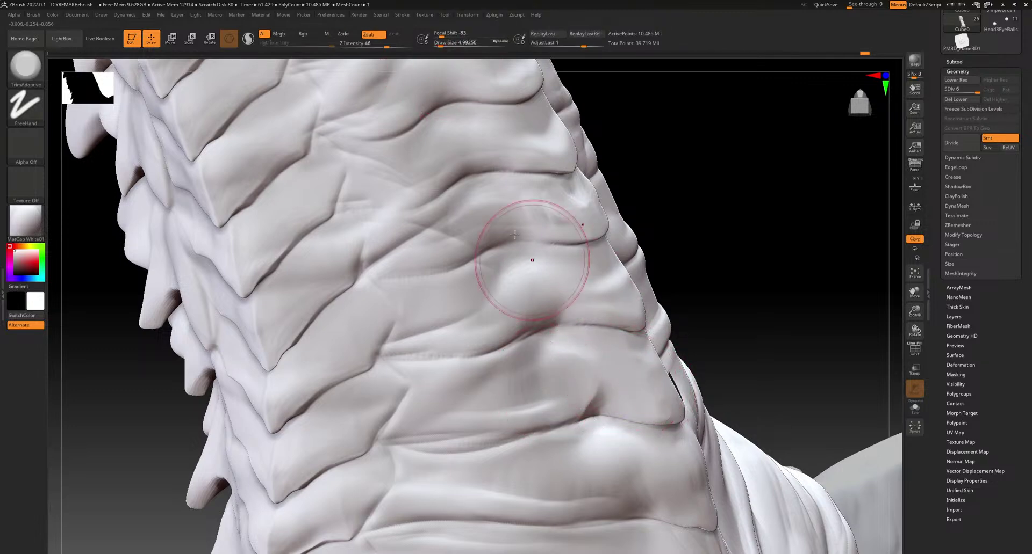
# Undo the previous trim and try flattening the same plate at draw size 2.19, then undo those strokes and set the draw size to 3.67
pyautogui.moveTo(441, 43); pyautogui.dragTo(438, 43)
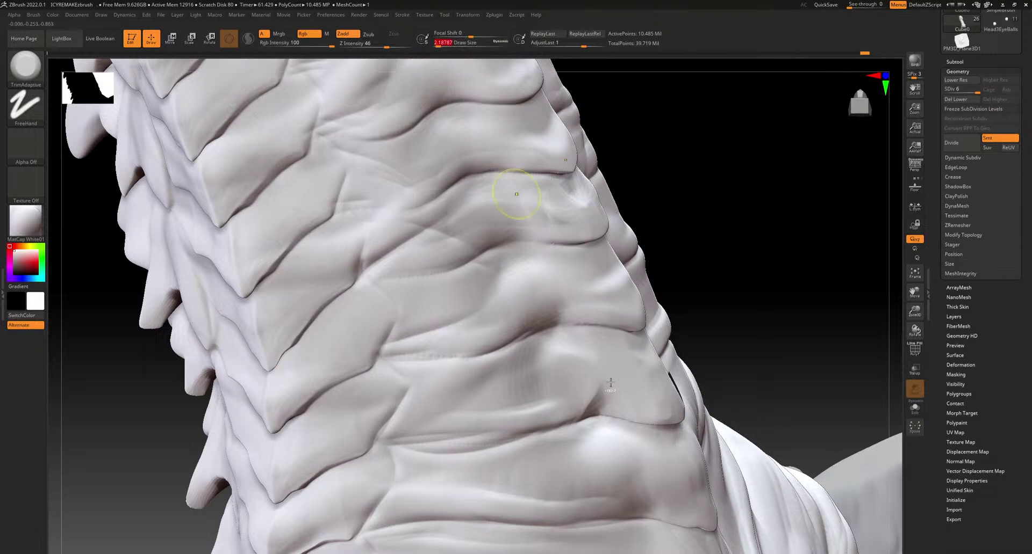
pyautogui.hotkey('ctrl', 'z')
pyautogui.moveTo(634, 399)
pyautogui.mouseDown()
pyautogui.moveTo(498, 399)
pyautogui.moveTo(438, 415)
pyautogui.moveTo(510, 392)
pyautogui.mouseUp()
pyautogui.moveTo(617, 359); pyautogui.dragTo(652, 406)
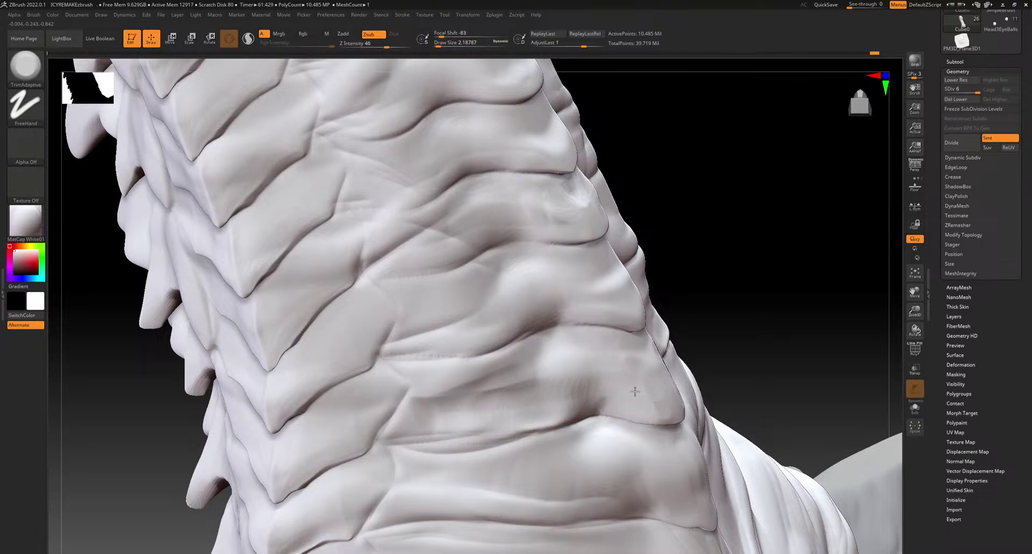
pyautogui.moveTo(581, 351); pyautogui.dragTo(495, 398)
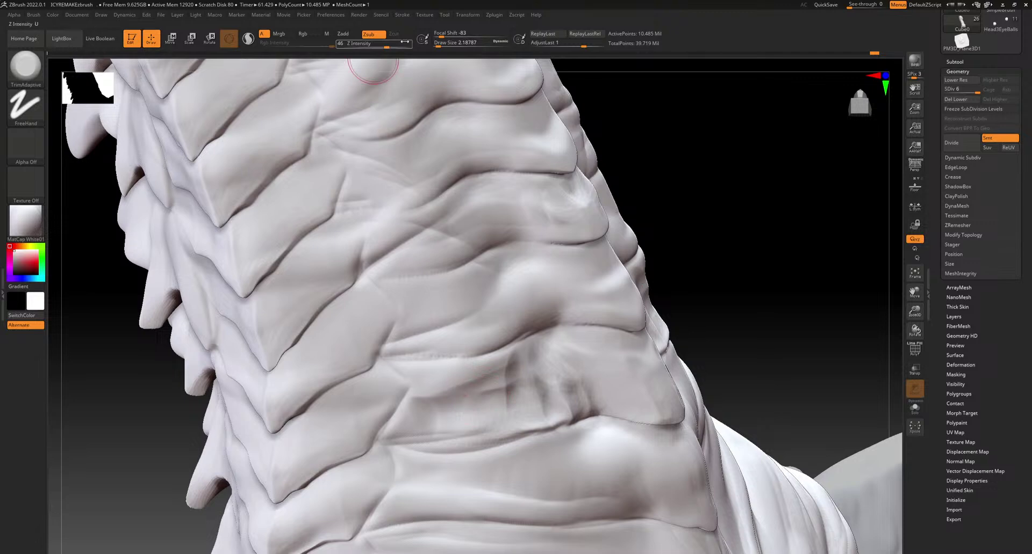
pyautogui.moveTo(439, 41); pyautogui.dragTo(441, 42)
pyautogui.hotkey('ctrl', 'z')
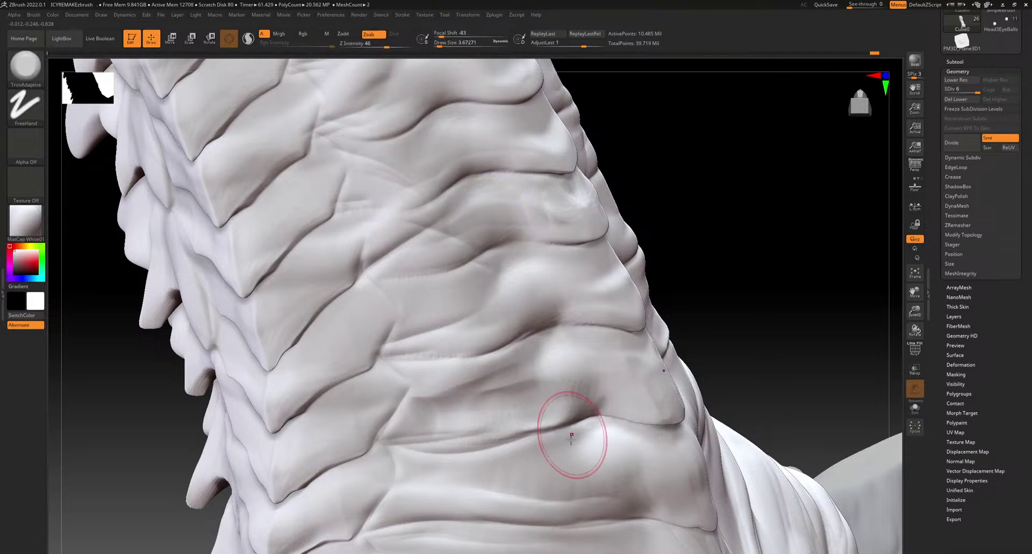
# Trim and smooth the bumps on the lower and middle throat plates with TrimAdaptive at draw size 3.67
pyautogui.keyDown('ctrl'); pyautogui.moveTo(575, 432); pyautogui.dragTo(555, 387, button='right'); pyautogui.keyUp('ctrl')
pyautogui.keyDown('shift'); pyautogui.moveTo(596, 424); pyautogui.dragTo(569, 421); pyautogui.keyUp('shift')
pyautogui.moveTo(604, 456)
pyautogui.mouseDown()
pyautogui.moveTo(583, 444)
pyautogui.moveTo(579, 465)
pyautogui.moveTo(553, 453)
pyautogui.moveTo(575, 415)
pyautogui.moveTo(557, 410)
pyautogui.moveTo(561, 430)
pyautogui.moveTo(554, 376)
pyautogui.moveTo(516, 382)
pyautogui.moveTo(529, 381)
pyautogui.mouseUp()
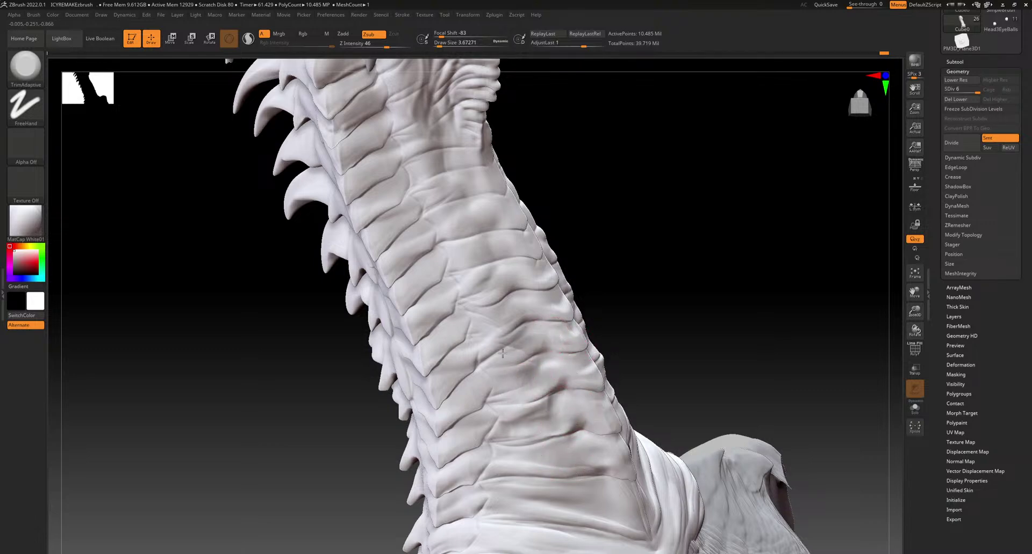
pyautogui.moveTo(525, 313); pyautogui.dragTo(553, 299)
pyautogui.moveTo(479, 320)
pyautogui.mouseDown()
pyautogui.moveTo(540, 266)
pyautogui.moveTo(526, 241)
pyautogui.mouseUp()
pyautogui.keyDown('ctrl'); pyautogui.moveTo(534, 213); pyautogui.dragTo(446, 401, button='right'); pyautogui.keyUp('ctrl')
# Carve a sharp crease under the second-lowest throat plate with the DamStandard brush, using a small soft-dot alpha and draw size 1
pyautogui.click(22, 80)
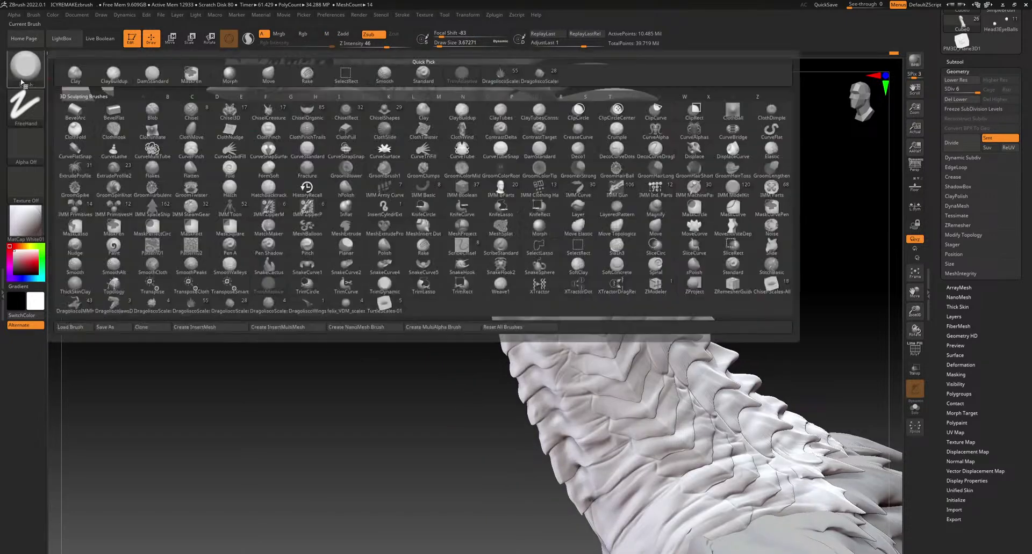
pyautogui.click(153, 75)
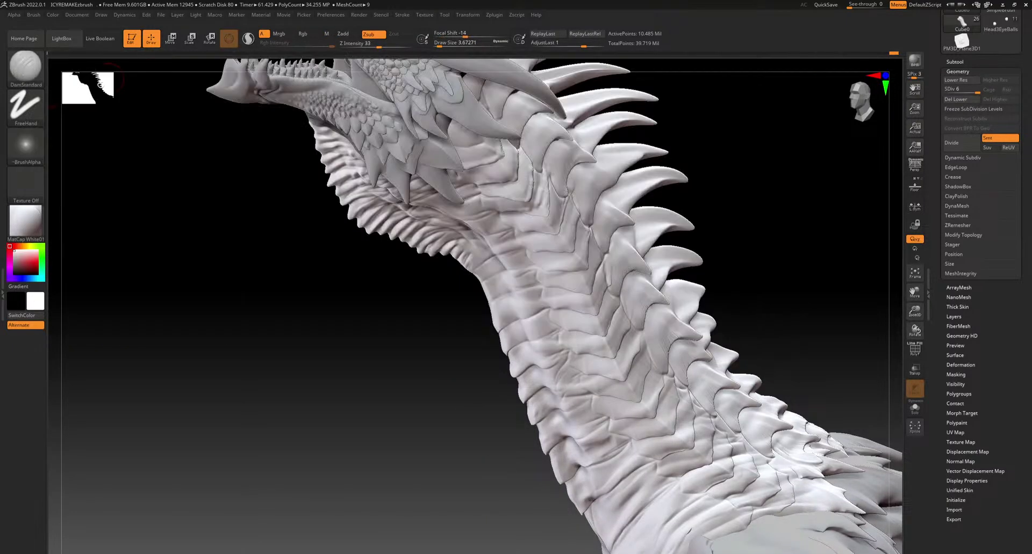
pyautogui.click(34, 161)
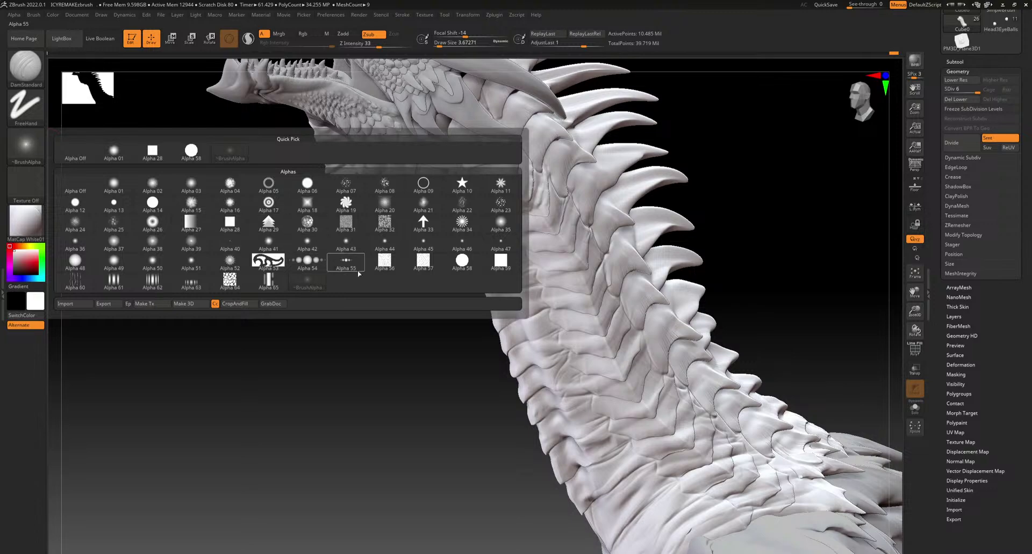
pyautogui.click(382, 243)
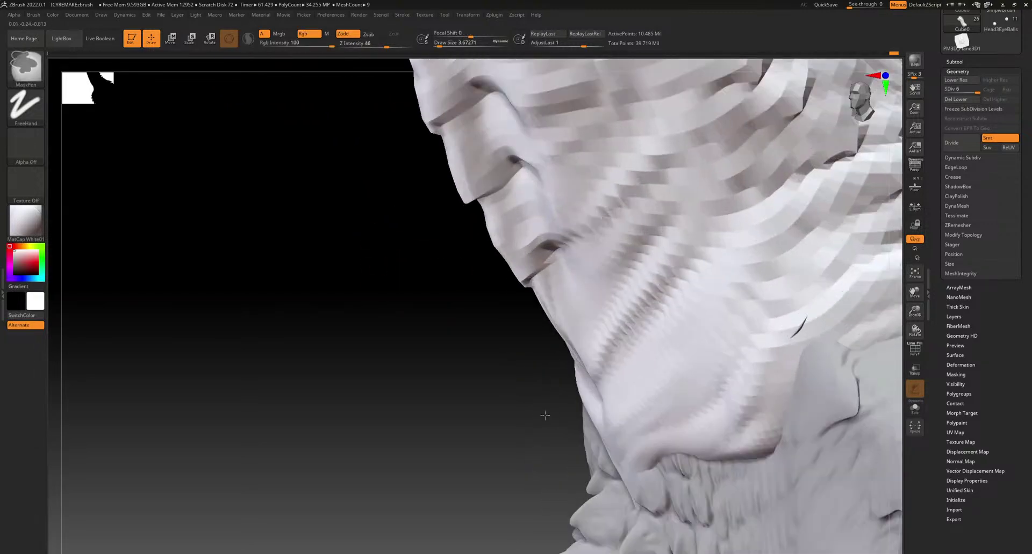
pyautogui.moveTo(441, 45); pyautogui.dragTo(433, 45)
pyautogui.moveTo(550, 221)
pyautogui.keyDown('alt'); pyautogui.mouseDown(button='right')
pyautogui.moveTo(555, 433)
pyautogui.moveTo(590, 420)
pyautogui.mouseUp(button='right'); pyautogui.keyUp('alt')
pyautogui.moveTo(535, 505); pyautogui.dragTo(513, 526)
pyautogui.moveTo(560, 472); pyautogui.dragTo(533, 500)
pyautogui.moveTo(576, 455); pyautogui.dragTo(618, 421)
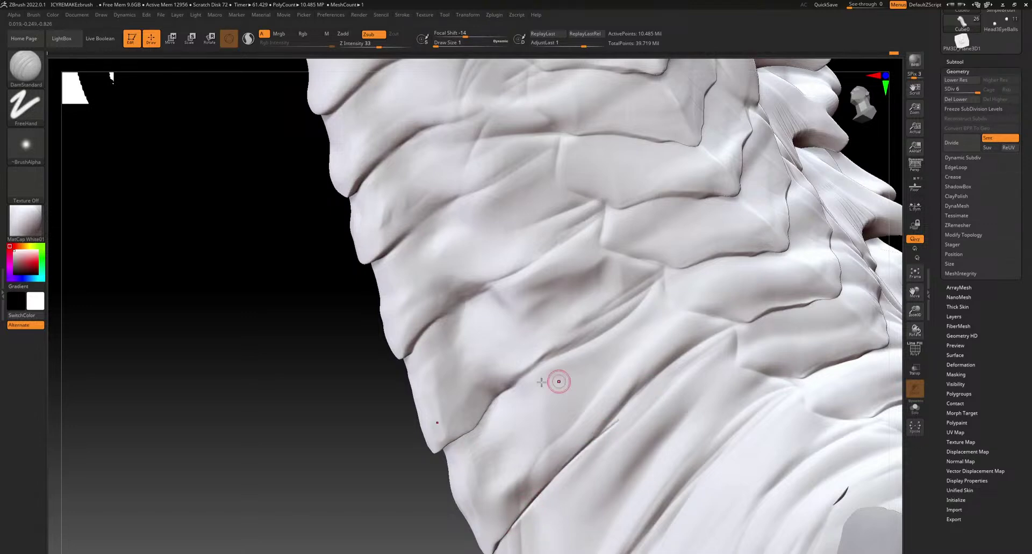
# Carve sharp creases along the lower edges of the successive throat plates up the neck with DamStandard at draw size 1
pyautogui.moveTo(487, 414); pyautogui.dragTo(543, 359)
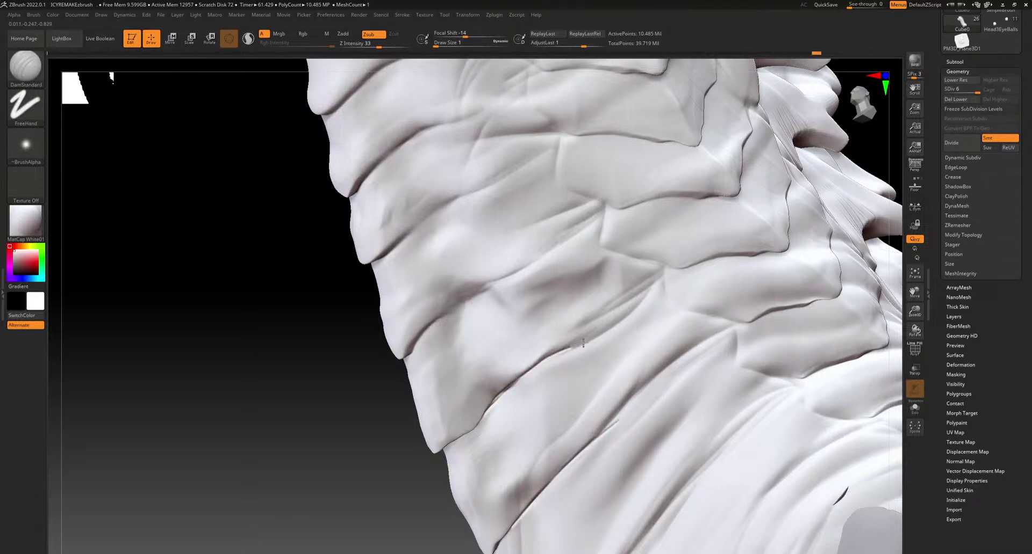
pyautogui.moveTo(640, 307); pyautogui.dragTo(664, 271)
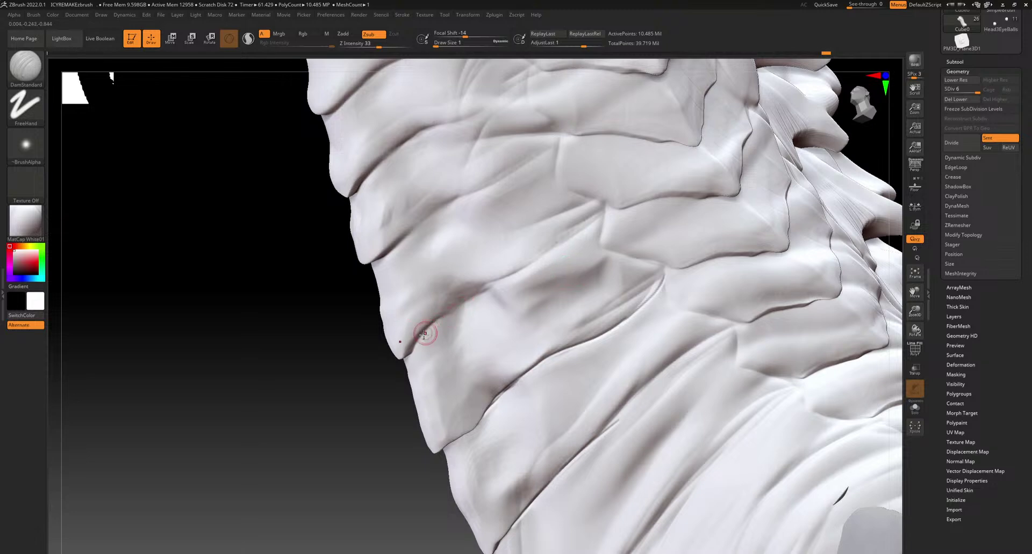
pyautogui.moveTo(423, 335); pyautogui.dragTo(495, 280)
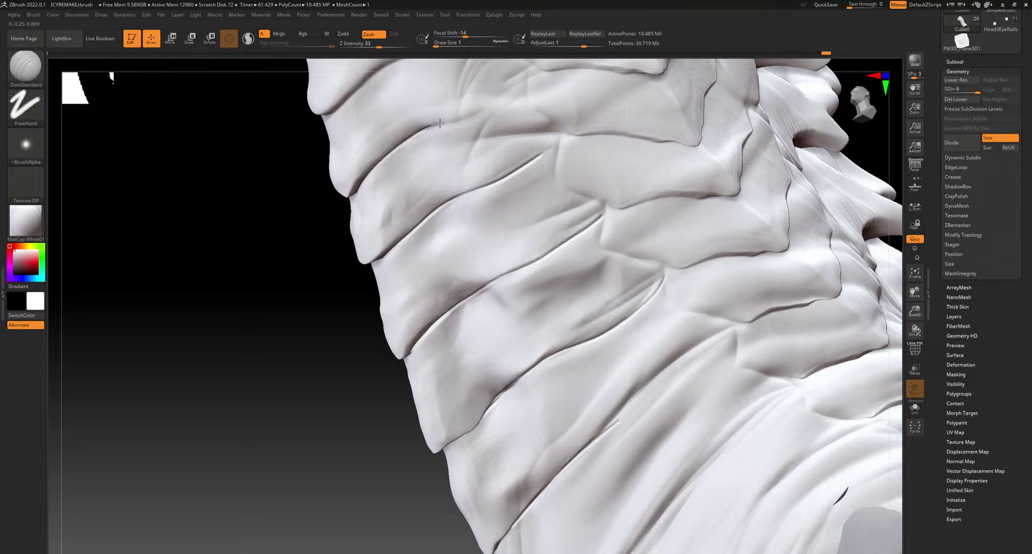
pyautogui.moveTo(578, 470); pyautogui.dragTo(438, 433, button='right')
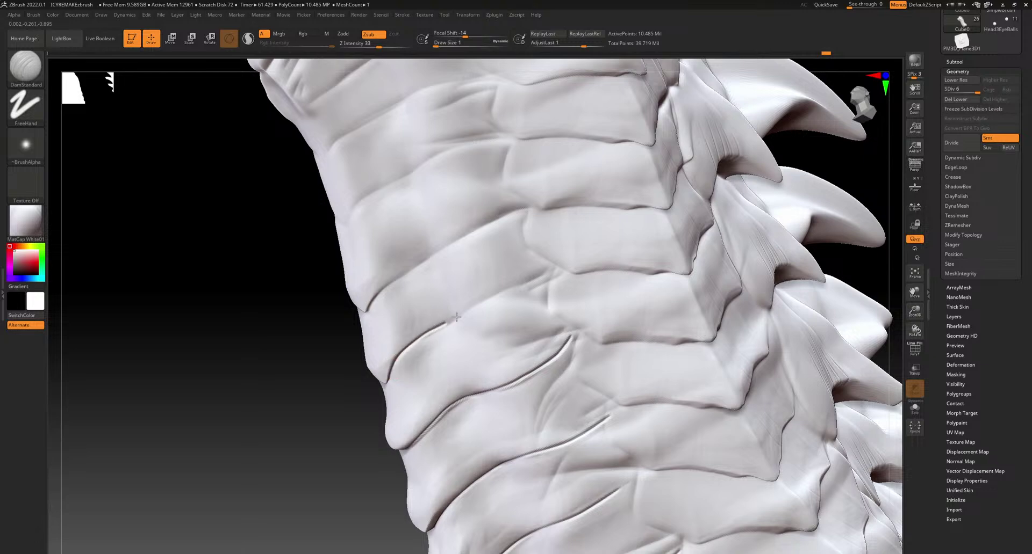
pyautogui.moveTo(369, 301); pyautogui.dragTo(416, 263)
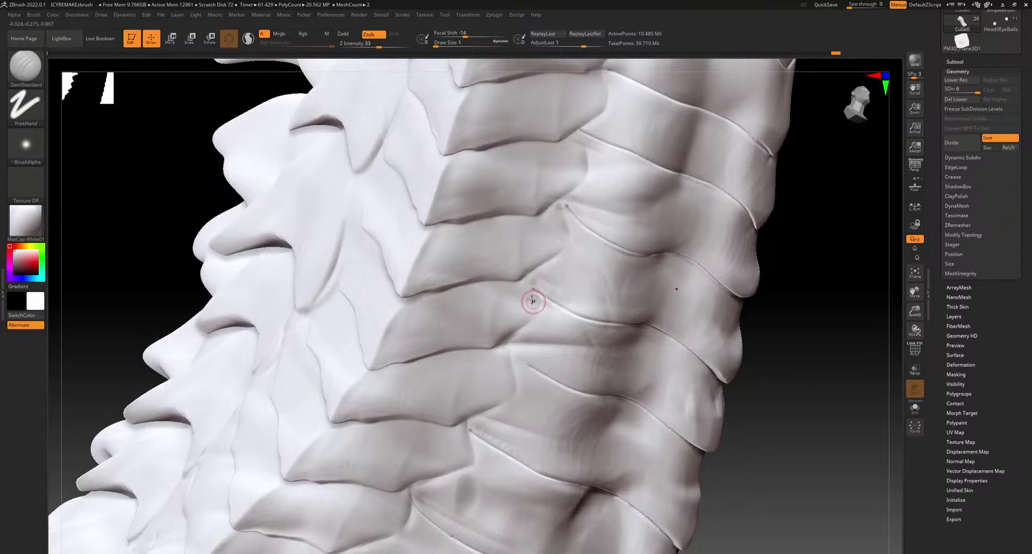
# Carve and sharpen the creases where the side scales meet the throat plates along the middle of the neck
pyautogui.press('shift')
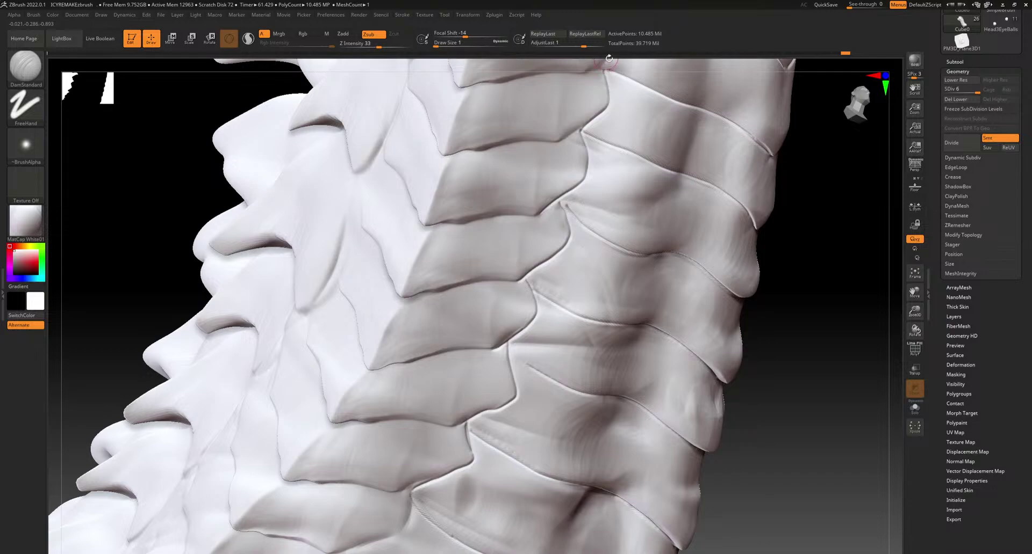
pyautogui.keyDown('alt'); pyautogui.moveTo(555, 129); pyautogui.dragTo(454, 499, button='right'); pyautogui.keyUp('alt')
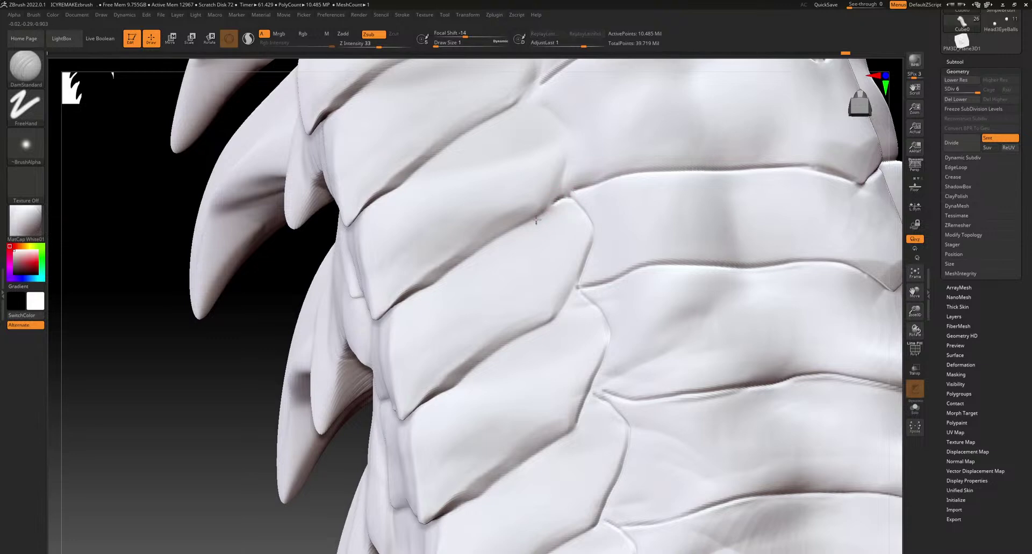
pyautogui.moveTo(519, 218); pyautogui.dragTo(561, 198)
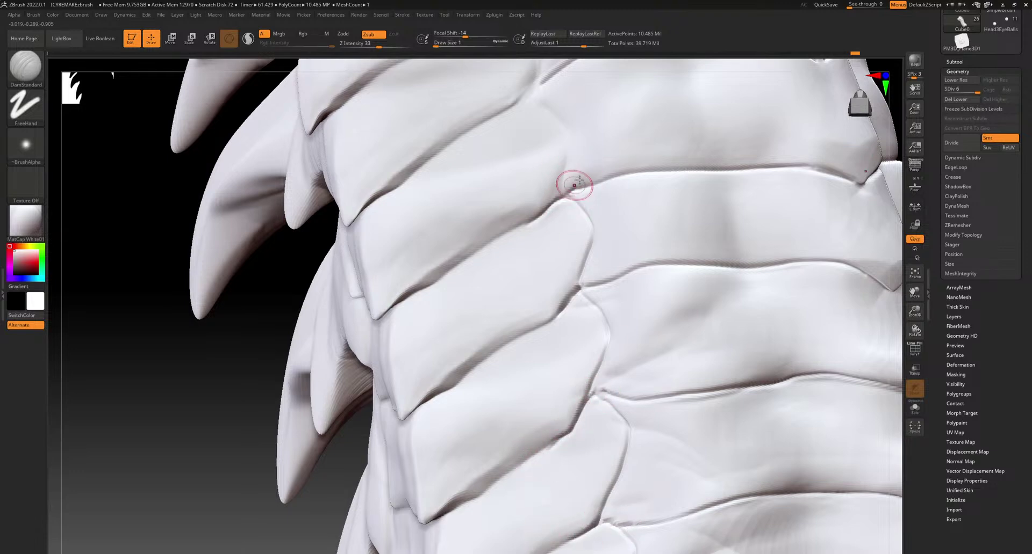
pyautogui.moveTo(560, 199)
pyautogui.mouseDown()
pyautogui.moveTo(569, 129)
pyautogui.moveTo(534, 88)
pyautogui.moveTo(503, 115)
pyautogui.mouseUp()
# Carve crisp creases where the side scales meet the throat plates on the upper-middle neck with DamStandard at draw size 1
pyautogui.moveTo(464, 245)
pyautogui.keyDown('alt'); pyautogui.mouseDown(button='right')
pyautogui.moveTo(489, 396)
pyautogui.moveTo(500, 396)
pyautogui.mouseUp(button='right'); pyautogui.keyUp('alt')
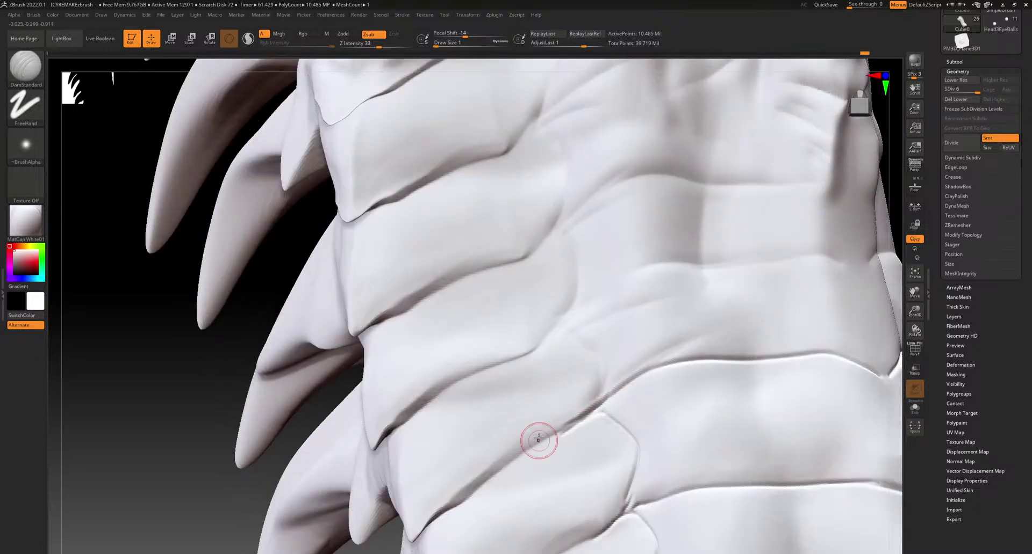
pyautogui.moveTo(544, 343)
pyautogui.mouseDown()
pyautogui.moveTo(619, 283)
pyautogui.moveTo(597, 301)
pyautogui.mouseUp()
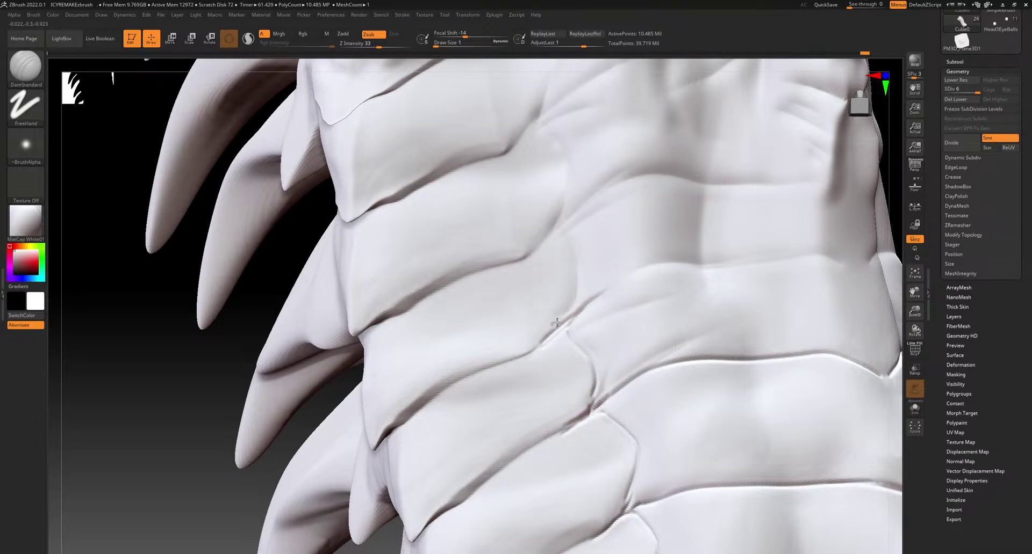
pyautogui.moveTo(537, 250); pyautogui.dragTo(581, 205)
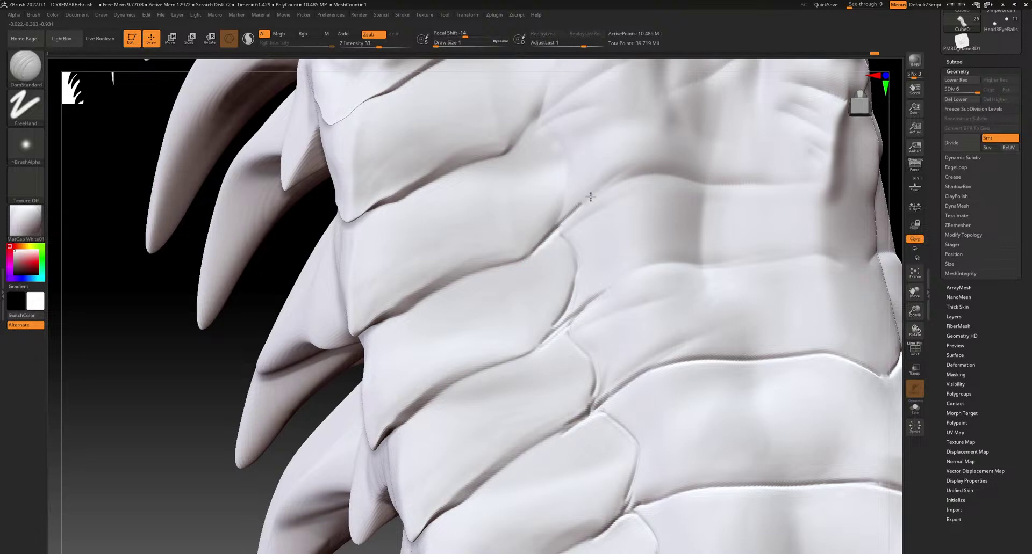
pyautogui.moveTo(534, 120); pyautogui.dragTo(564, 171)
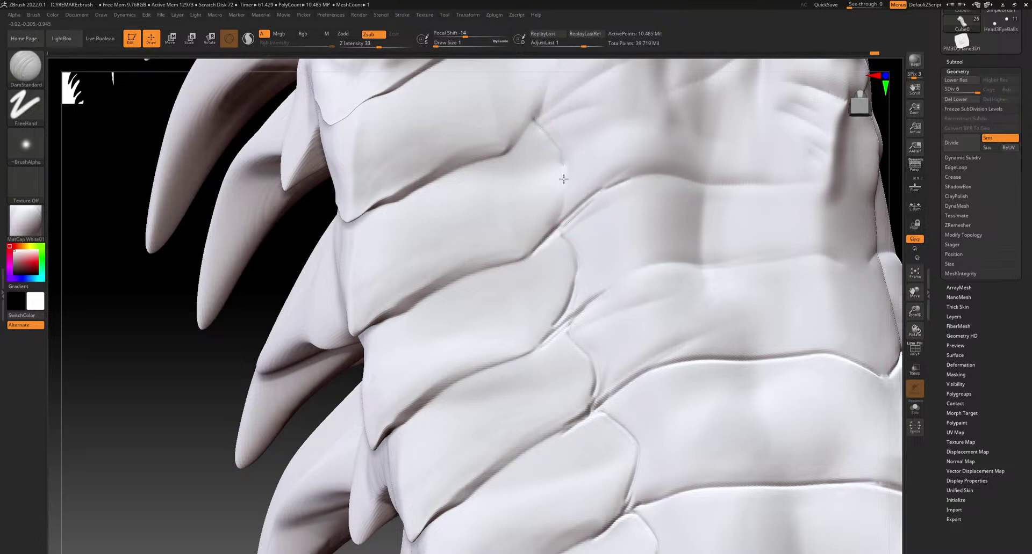
pyautogui.moveTo(517, 141); pyautogui.dragTo(591, 84)
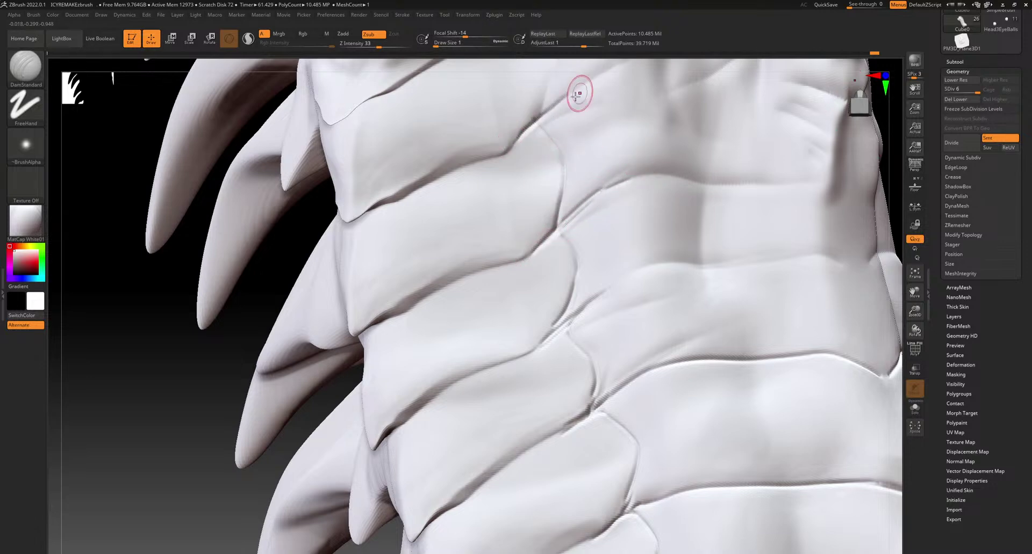
# Continue carving the creases between the side scales and throat plates on the upper neck, outlining the rounded scale ends
pyautogui.moveTo(534, 213)
pyautogui.keyDown('alt'); pyautogui.mouseDown(button='right')
pyautogui.moveTo(508, 295)
pyautogui.moveTo(507, 468)
pyautogui.mouseUp(button='right'); pyautogui.keyUp('alt')
pyautogui.keyDown('shift'); pyautogui.moveTo(557, 464); pyautogui.dragTo(536, 482); pyautogui.keyUp('shift')
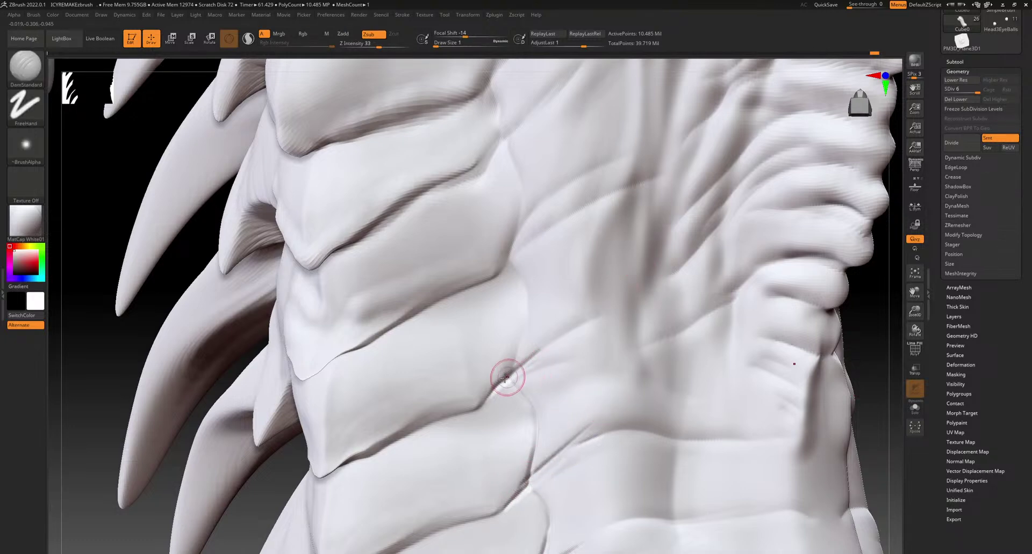
pyautogui.keyDown('shift'); pyautogui.moveTo(574, 336); pyautogui.dragTo(516, 366); pyautogui.keyUp('shift')
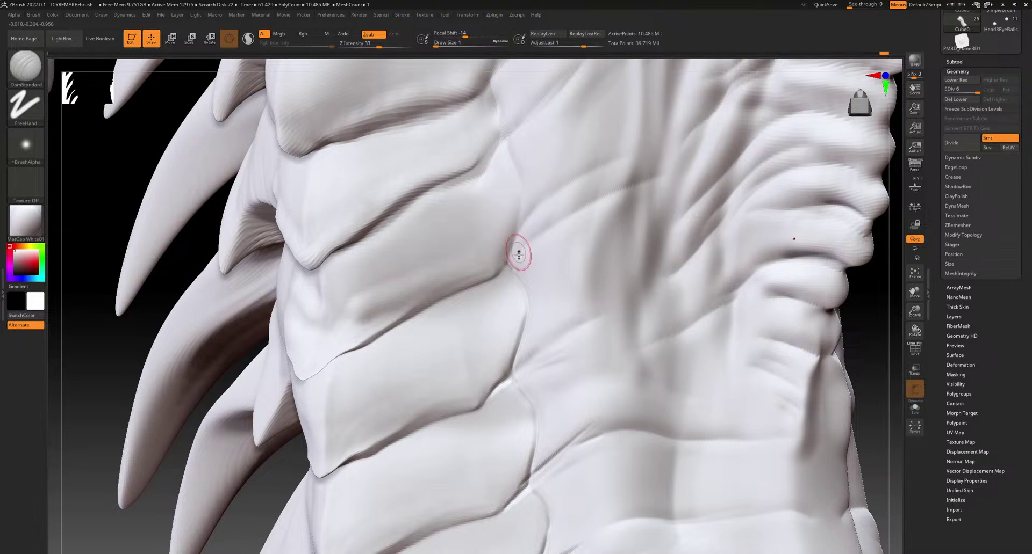
pyautogui.press('shift')
pyautogui.keyDown('shift'); pyautogui.moveTo(570, 224); pyautogui.dragTo(553, 237); pyautogui.keyUp('shift')
pyautogui.moveTo(477, 180)
pyautogui.keyDown('shift'); pyautogui.mouseDown()
pyautogui.moveTo(466, 181)
pyautogui.moveTo(508, 123)
pyautogui.moveTo(491, 154)
pyautogui.mouseUp(); pyautogui.keyUp('shift')
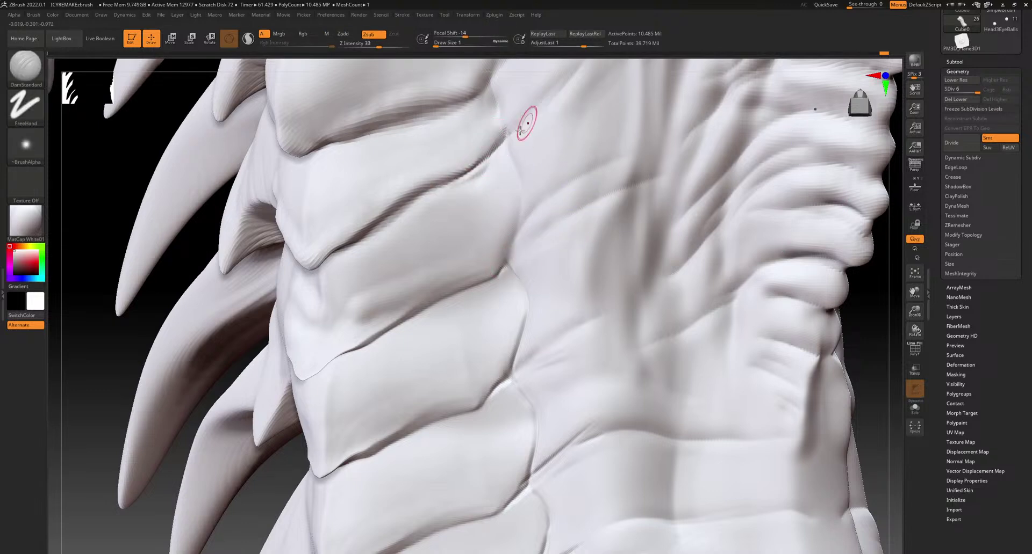
# Pull out the edge of a throat plate in the neck's profile with the Move brush at draw size 1.82
pyautogui.moveTo(571, 191)
pyautogui.keyDown('alt'); pyautogui.mouseDown(button='right')
pyautogui.moveTo(495, 165)
pyautogui.moveTo(484, 274)
pyautogui.moveTo(523, 499)
pyautogui.moveTo(498, 296)
pyautogui.mouseUp(button='right'); pyautogui.keyUp('alt')
pyautogui.moveTo(523, 401); pyautogui.dragTo(511, 453, button='right')
pyautogui.moveTo(564, 490); pyautogui.dragTo(489, 314, button='right')
pyautogui.keyDown('alt'); pyautogui.moveTo(529, 203); pyautogui.dragTo(413, 368, button='right'); pyautogui.keyUp('alt')
pyautogui.click(27, 68)
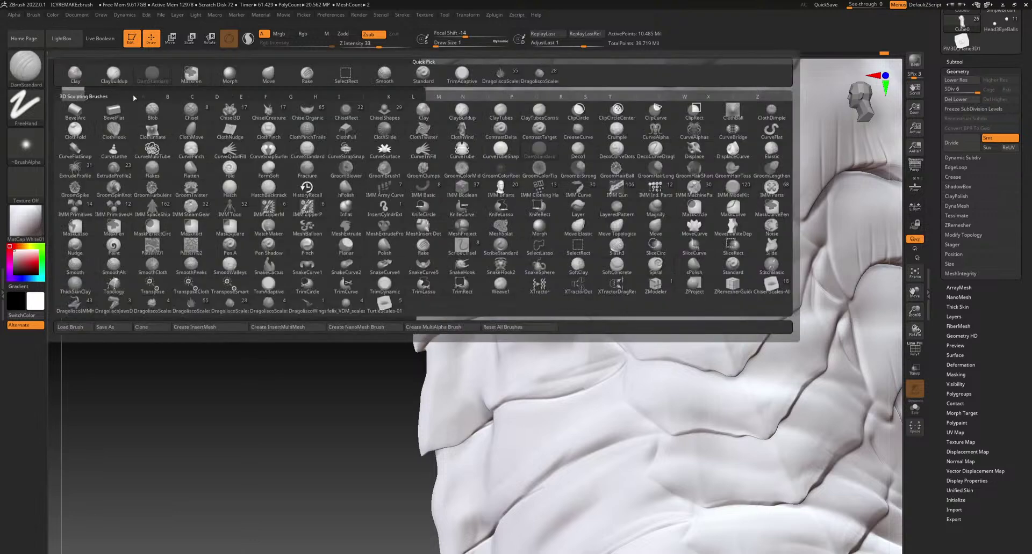
pyautogui.click(229, 74)
pyautogui.moveTo(471, 45); pyautogui.dragTo(437, 45)
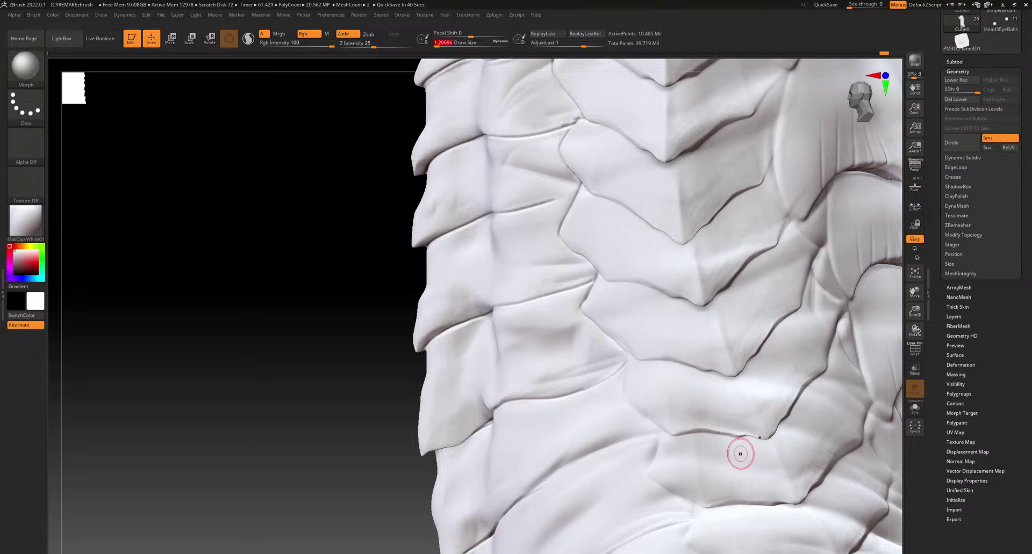
pyautogui.keyDown('alt'); pyautogui.moveTo(406, 309); pyautogui.dragTo(427, 330); pyautogui.keyUp('alt')
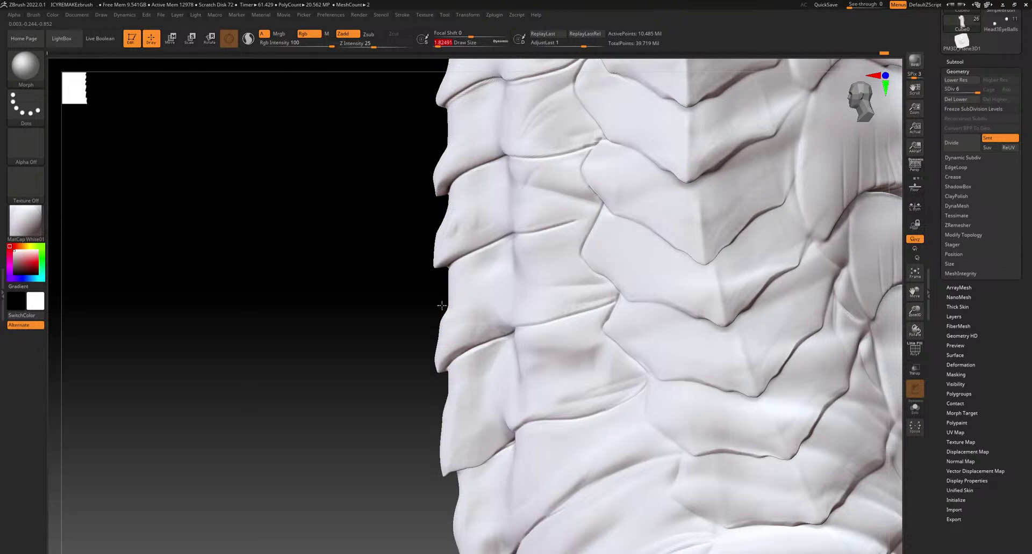
pyautogui.click(26, 65)
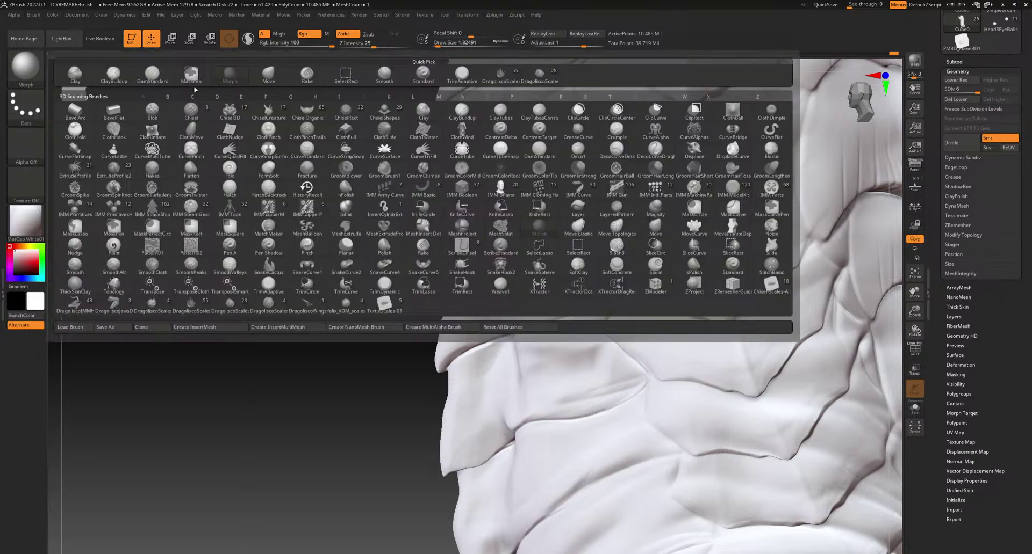
pyautogui.click(276, 83)
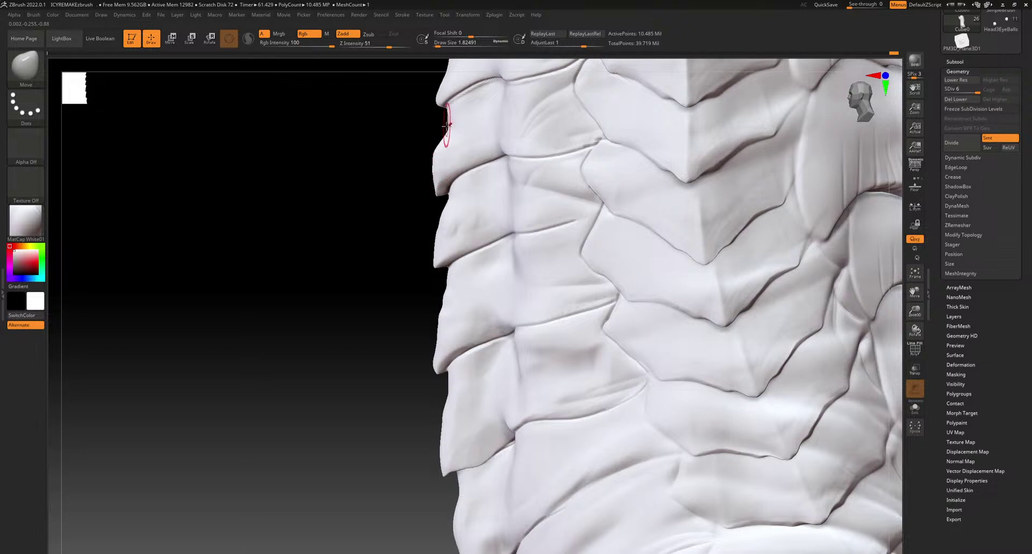
pyautogui.keyDown('shift'); pyautogui.moveTo(433, 160); pyautogui.dragTo(449, 144); pyautogui.keyUp('shift')
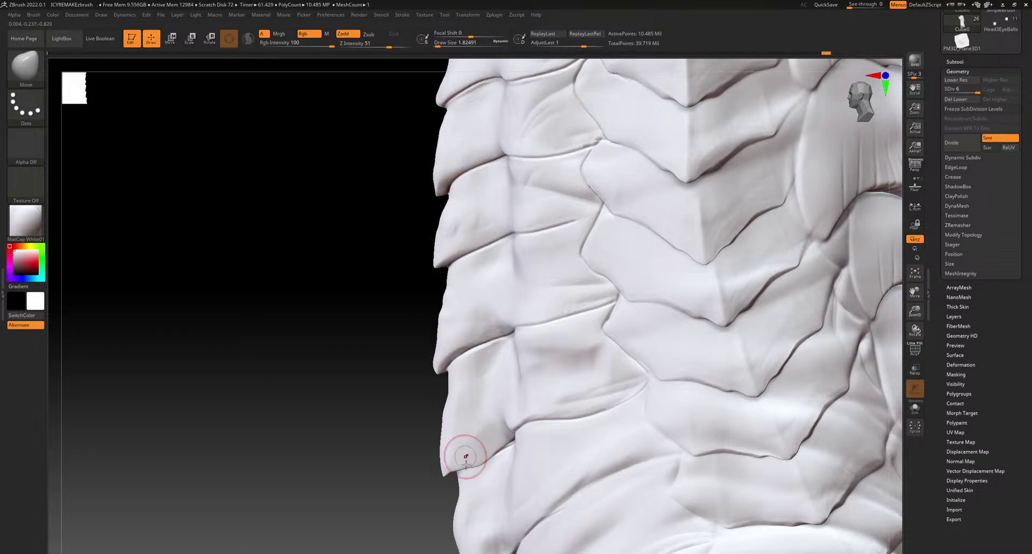
# Pull out the tips of the other throat plates along the neck's profile with the Move brush, and undo the last stroke
pyautogui.keyDown('alt'); pyautogui.moveTo(375, 490); pyautogui.dragTo(411, 266); pyautogui.keyUp('alt')
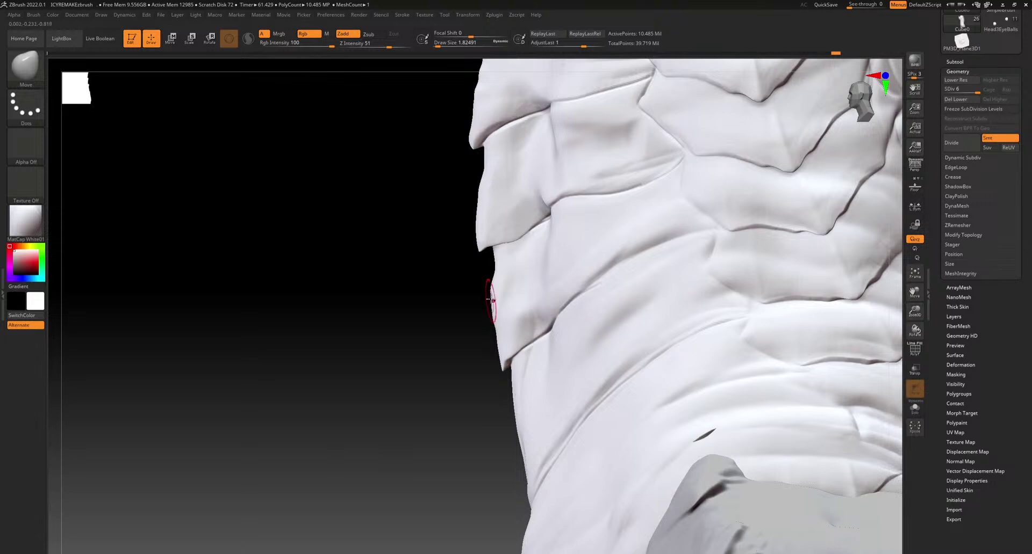
pyautogui.moveTo(457, 176); pyautogui.dragTo(442, 349)
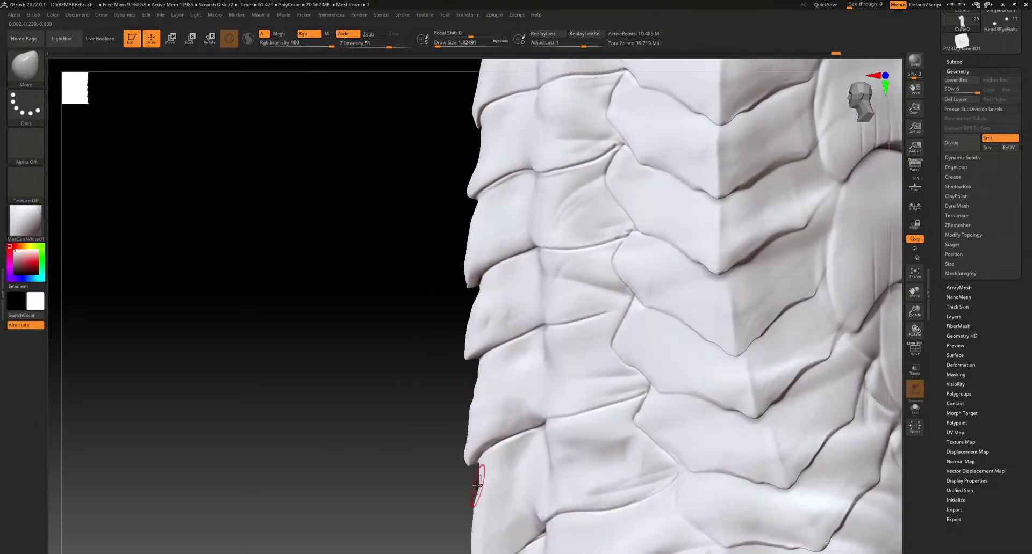
pyautogui.moveTo(428, 177); pyautogui.dragTo(429, 426)
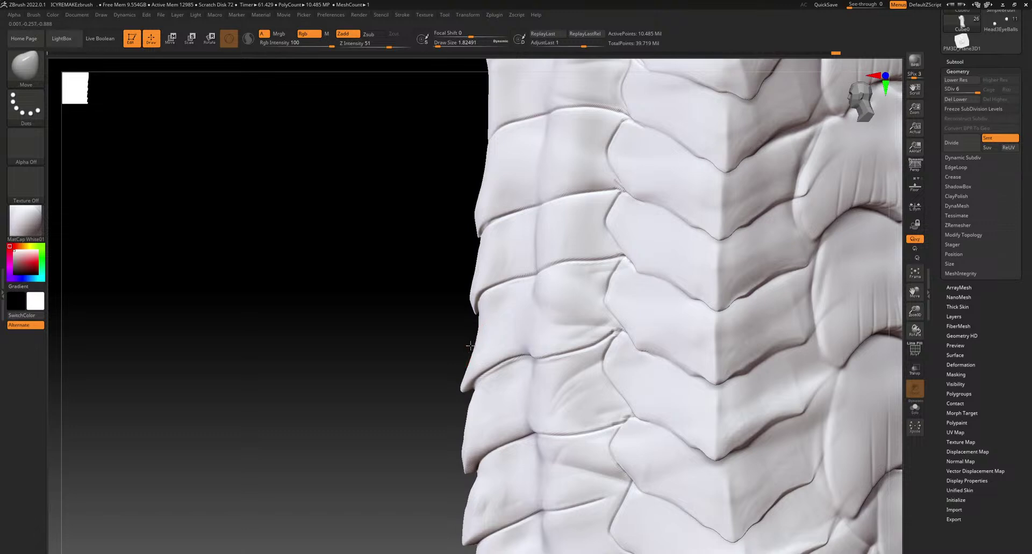
pyautogui.moveTo(468, 305); pyautogui.dragTo(462, 310)
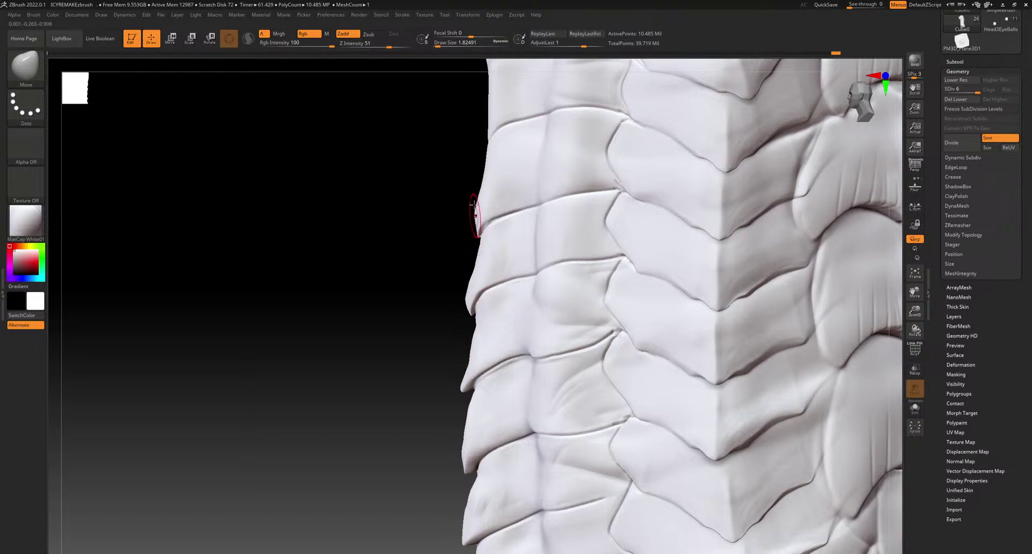
pyautogui.moveTo(469, 233)
pyautogui.keyDown('shift'); pyautogui.mouseDown()
pyautogui.moveTo(451, 239)
pyautogui.moveTo(462, 227)
pyautogui.moveTo(466, 241)
pyautogui.mouseUp(); pyautogui.keyUp('shift')
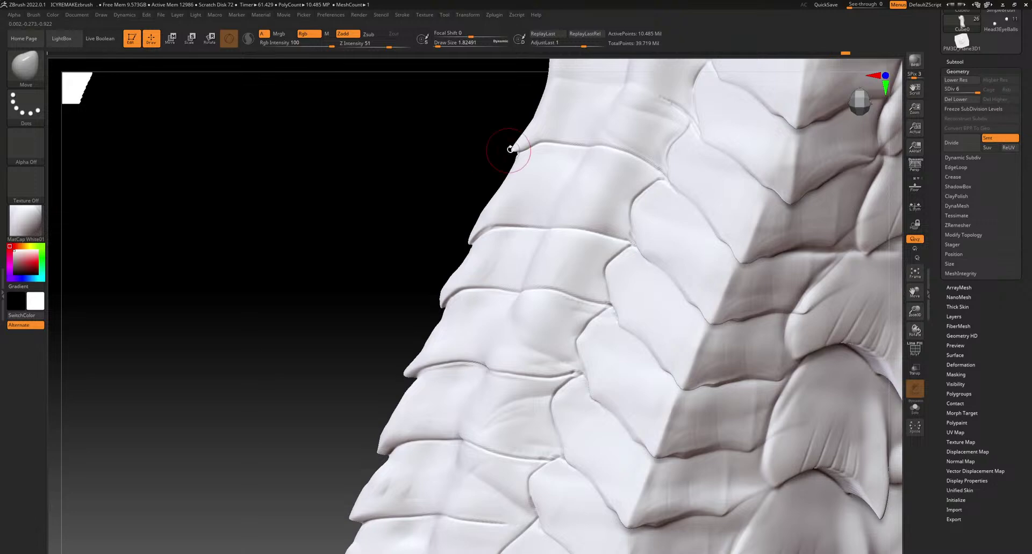
pyautogui.hotkey('ctrl', 'z')
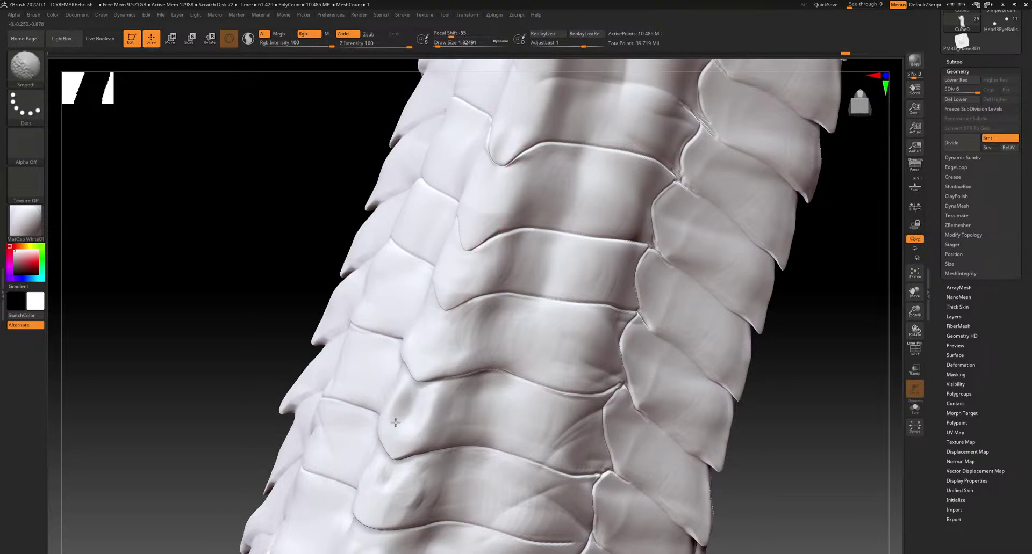
# Build up and fill the dented side ends of the lower throat plates with the ClayBuildup brush at intensity 20
pyautogui.click(26, 65)
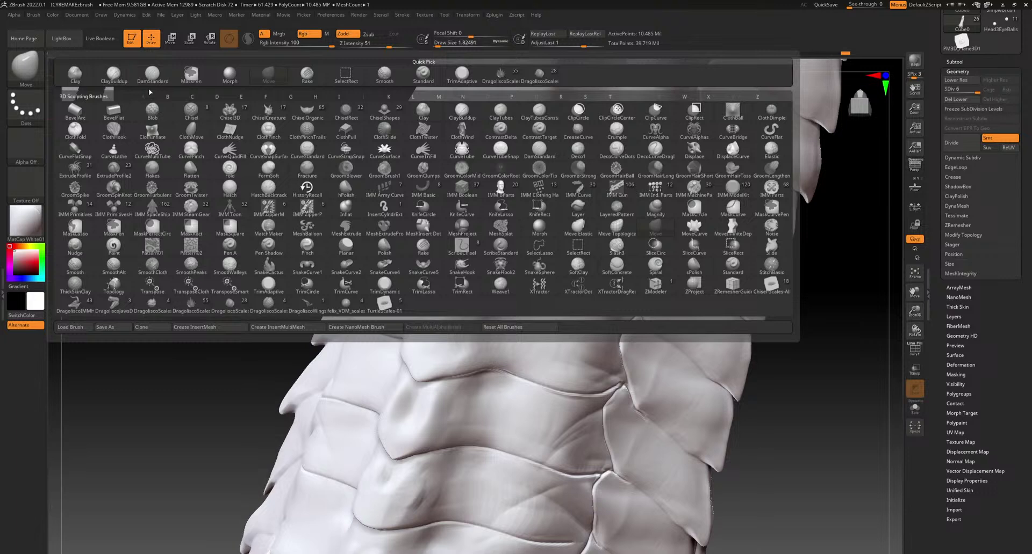
pyautogui.click(113, 72)
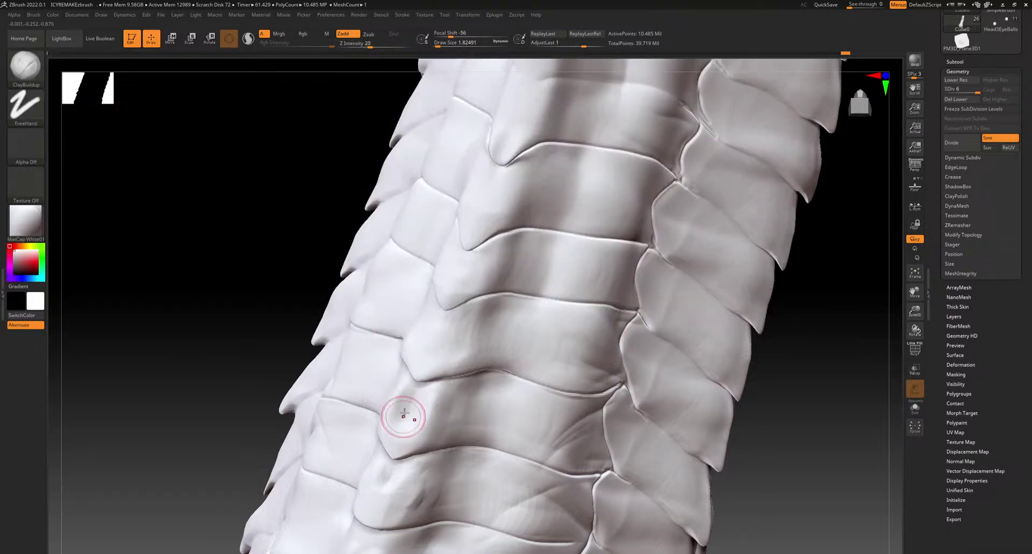
pyautogui.moveTo(414, 389); pyautogui.dragTo(390, 432)
pyautogui.moveTo(393, 487)
pyautogui.mouseDown()
pyautogui.moveTo(401, 504)
pyautogui.moveTo(421, 475)
pyautogui.mouseUp()
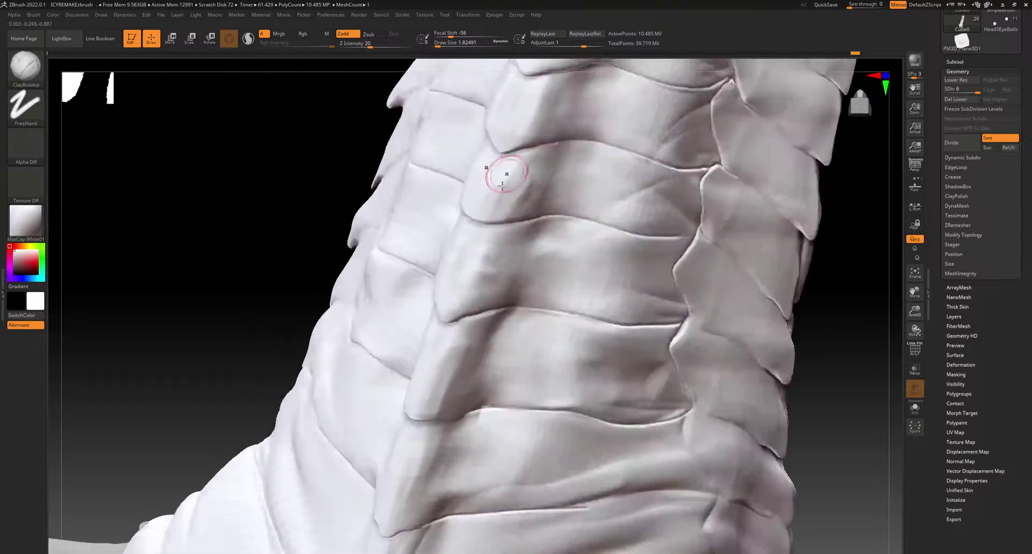
pyautogui.press('shift')
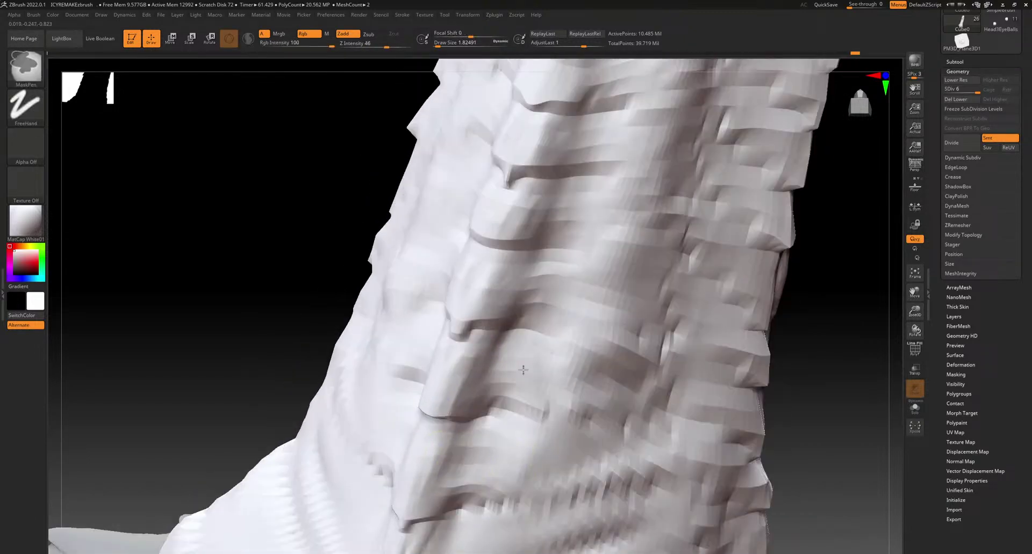
# Make the Dragon_body subtool active for sculpting around the shoulders and back
pyautogui.moveTo(413, 484)
pyautogui.mouseDown()
pyautogui.moveTo(470, 258)
pyautogui.moveTo(510, 333)
pyautogui.mouseUp()
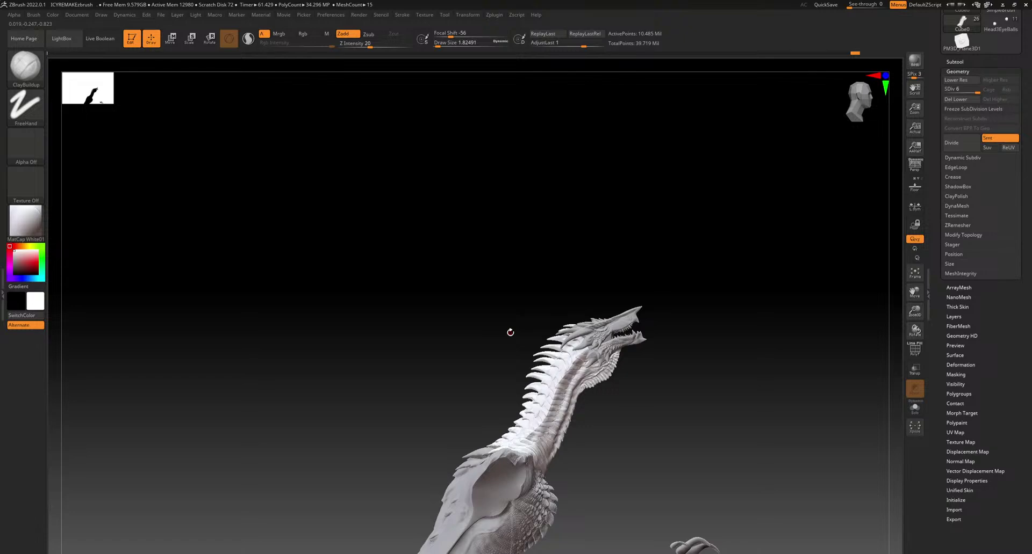
pyautogui.keyDown('ctrl'); pyautogui.moveTo(579, 315); pyautogui.dragTo(561, 430, button='right'); pyautogui.keyUp('ctrl')
pyautogui.keyDown('alt'); pyautogui.moveTo(542, 516); pyautogui.dragTo(567, 348, button='right'); pyautogui.keyUp('alt')
pyautogui.moveTo(567, 348); pyautogui.dragTo(541, 399)
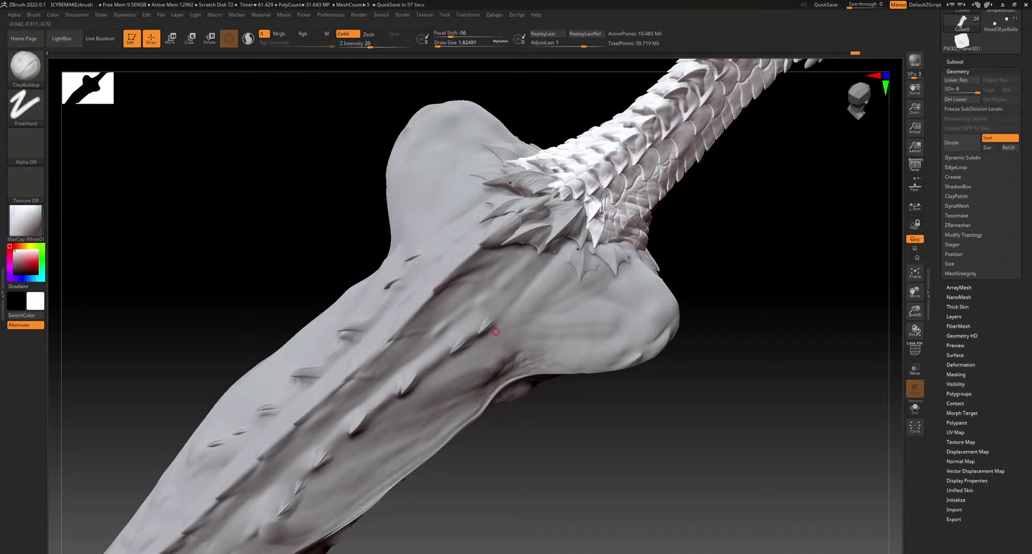
pyautogui.moveTo(562, 467); pyautogui.dragTo(498, 388)
pyautogui.keyDown('alt'); pyautogui.click(494, 341); pyautogui.keyUp('alt')
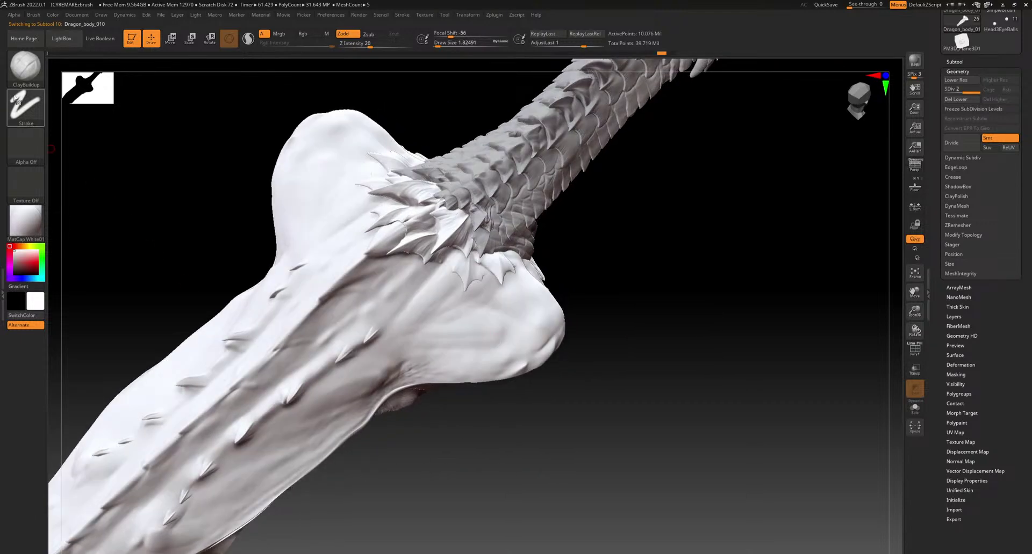
# Choose the dragon scales brush and pick a Dragonspike shape from its set
pyautogui.click(24, 68)
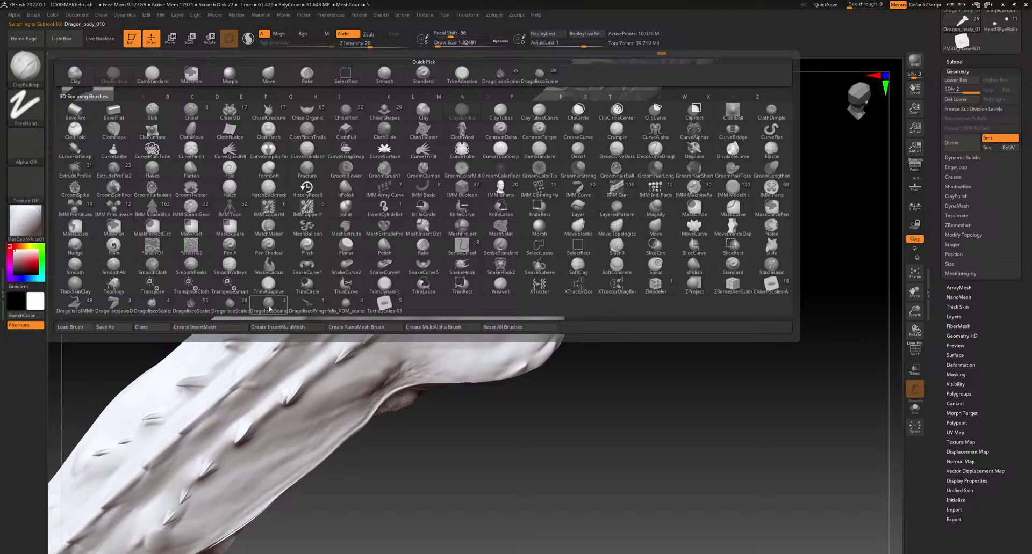
pyautogui.click(191, 304)
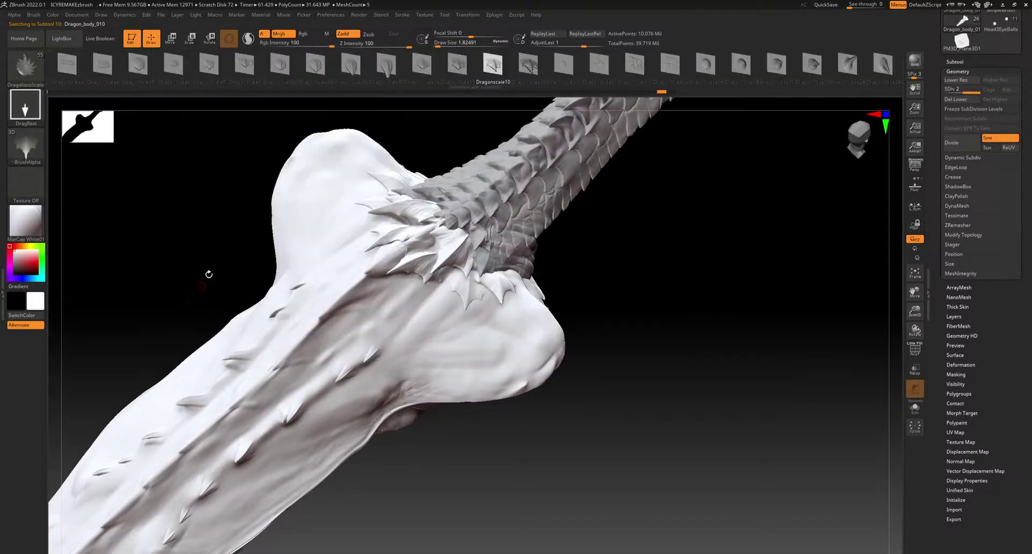
pyautogui.moveTo(742, 64); pyautogui.dragTo(490, 33)
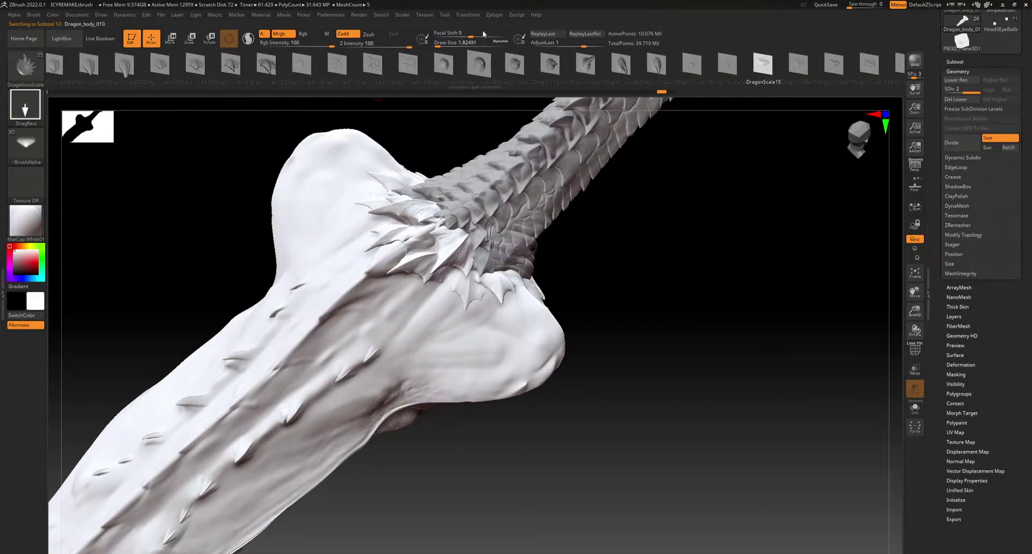
pyautogui.click(591, 64)
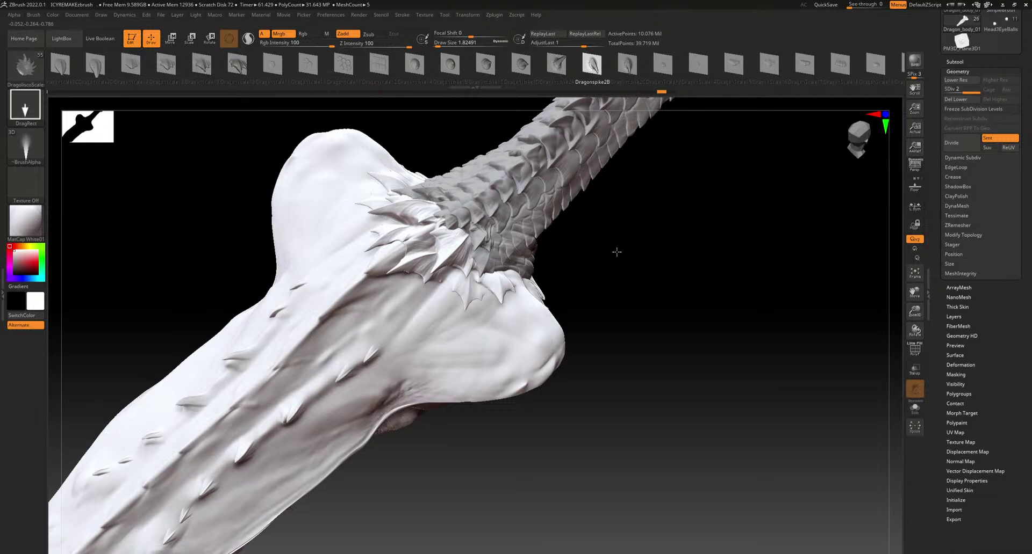
# Try to add a large spike to the shoulder with the Dragonspike shape, and undo it
pyautogui.moveTo(619, 254); pyautogui.dragTo(564, 267)
pyautogui.moveTo(372, 220); pyautogui.dragTo(301, 208)
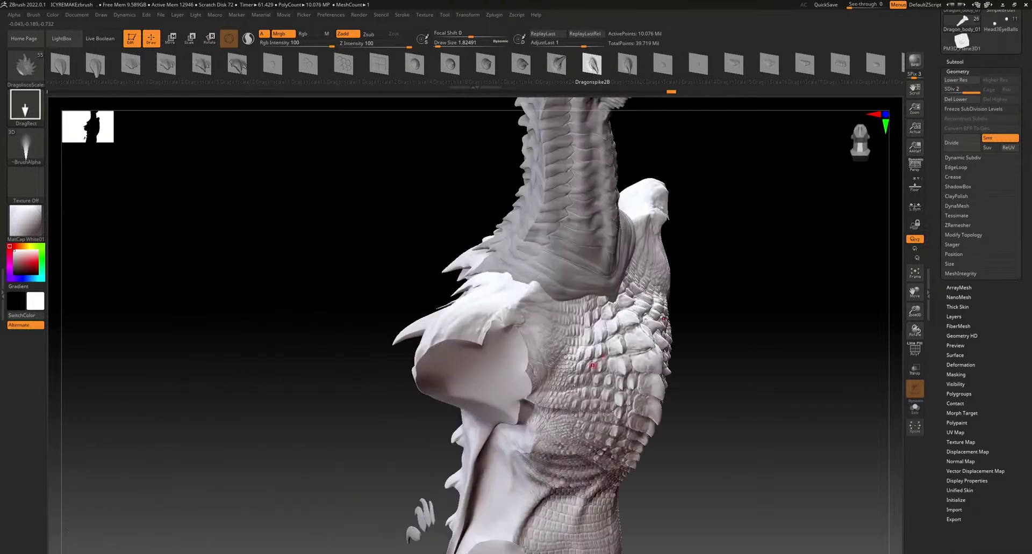
pyautogui.press('ctrl')
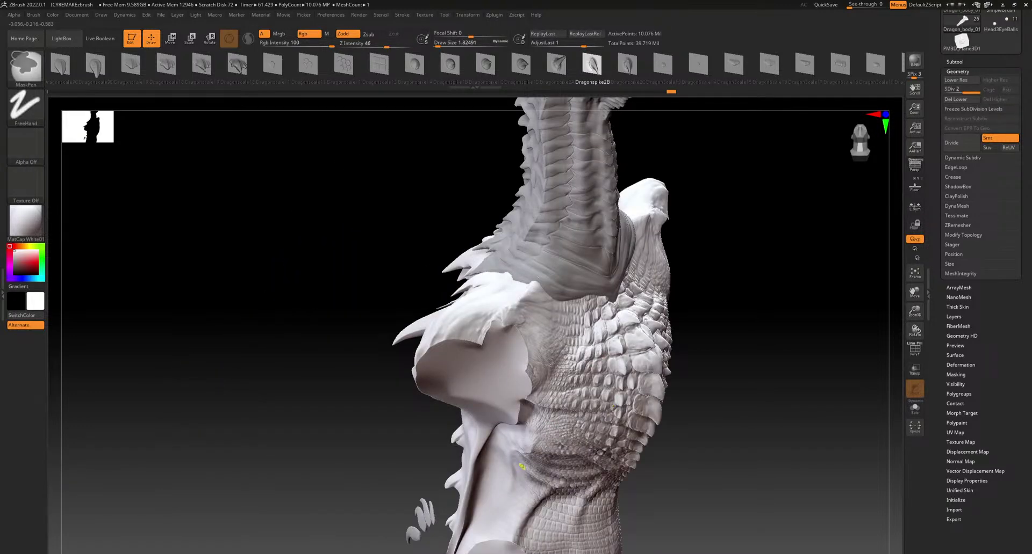
pyautogui.hotkey('ctrl', 'z')
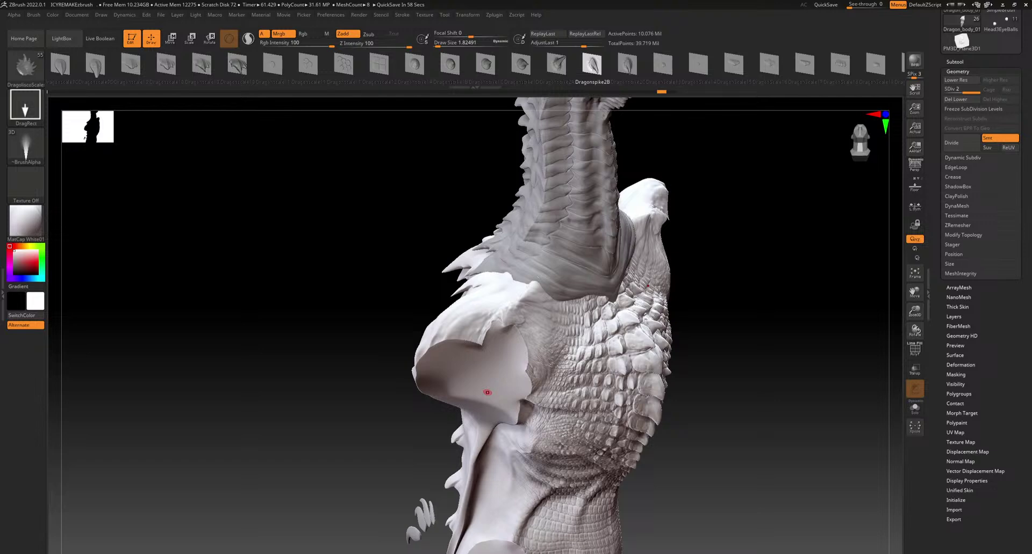
# Set the dragon scales brush's Z intensity to 74, try a small spike on the shoulder, and undo the spike
pyautogui.moveTo(292, 223); pyautogui.dragTo(443, 96)
pyautogui.moveTo(410, 44); pyautogui.dragTo(398, 44)
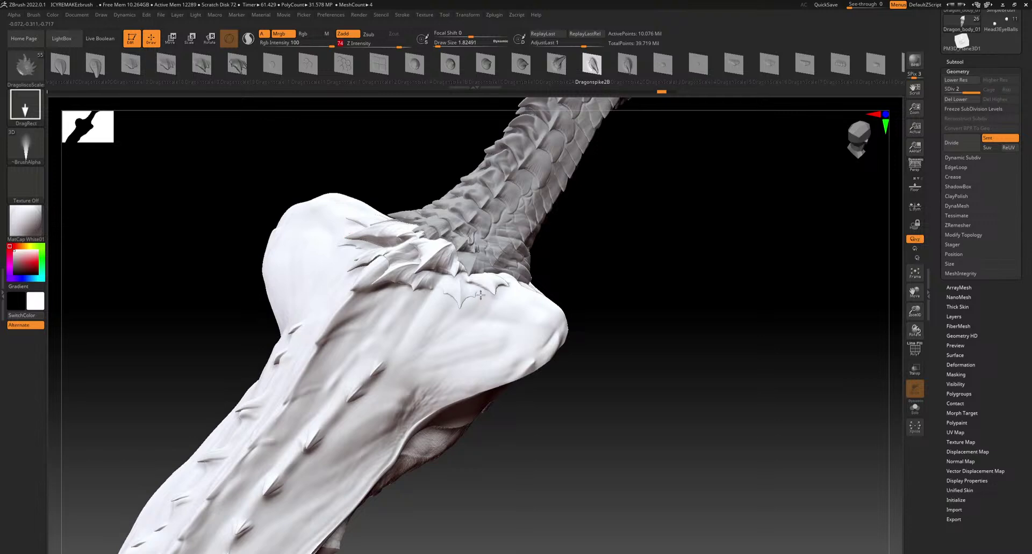
pyautogui.press('ctrl')
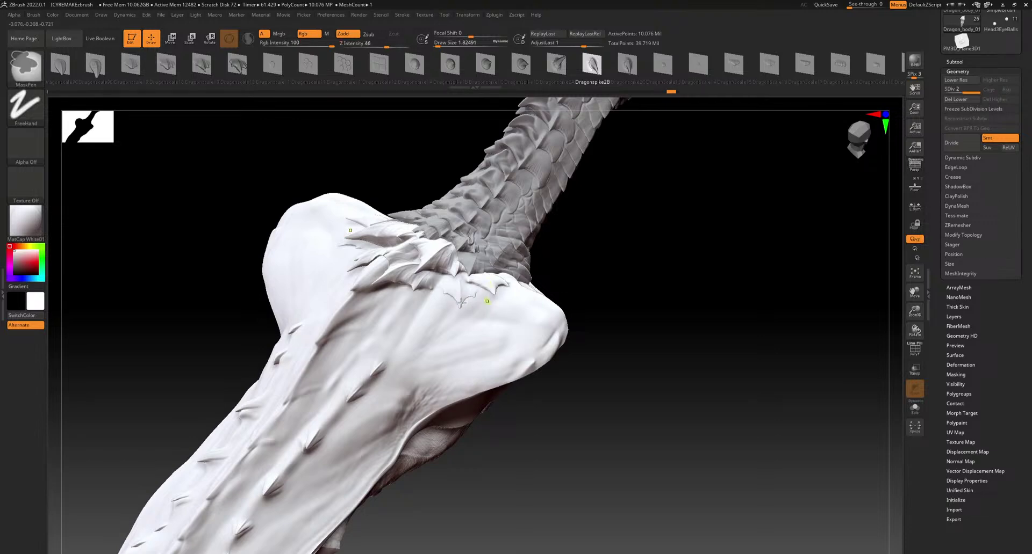
pyautogui.keyDown('ctrl'); pyautogui.moveTo(476, 337); pyautogui.dragTo(487, 370, button='right'); pyautogui.keyUp('ctrl')
pyautogui.moveTo(486, 292); pyautogui.dragTo(499, 258)
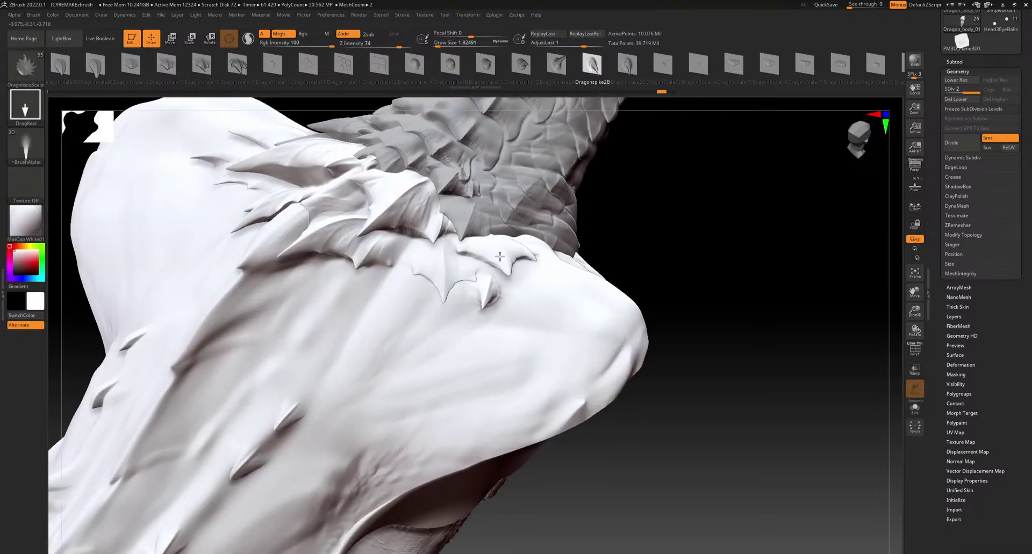
pyautogui.hotkey('ctrl', 'z')
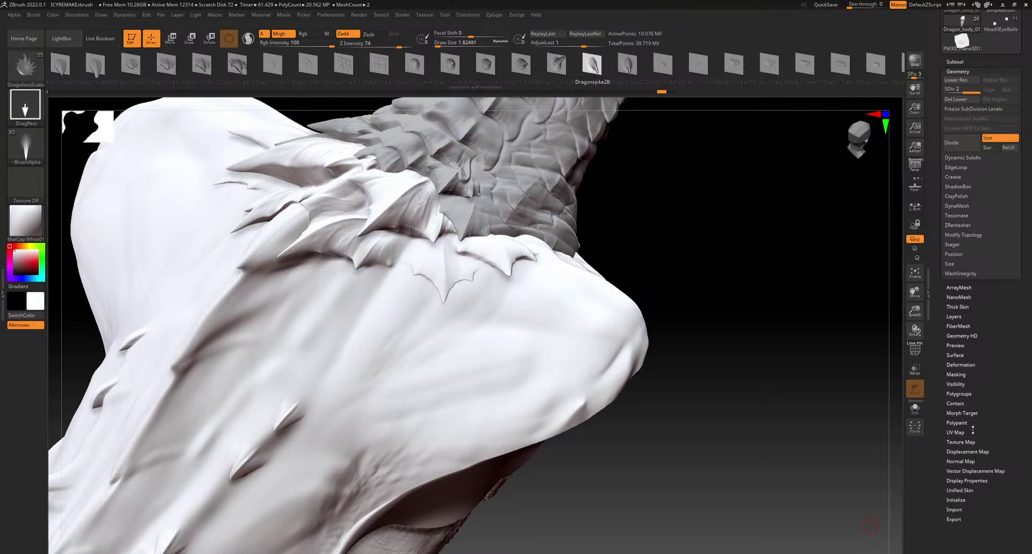
# Store a morph target for the body and add small Dragonspike shapes across the shoulder and in the rows down the back
pyautogui.click(962, 413)
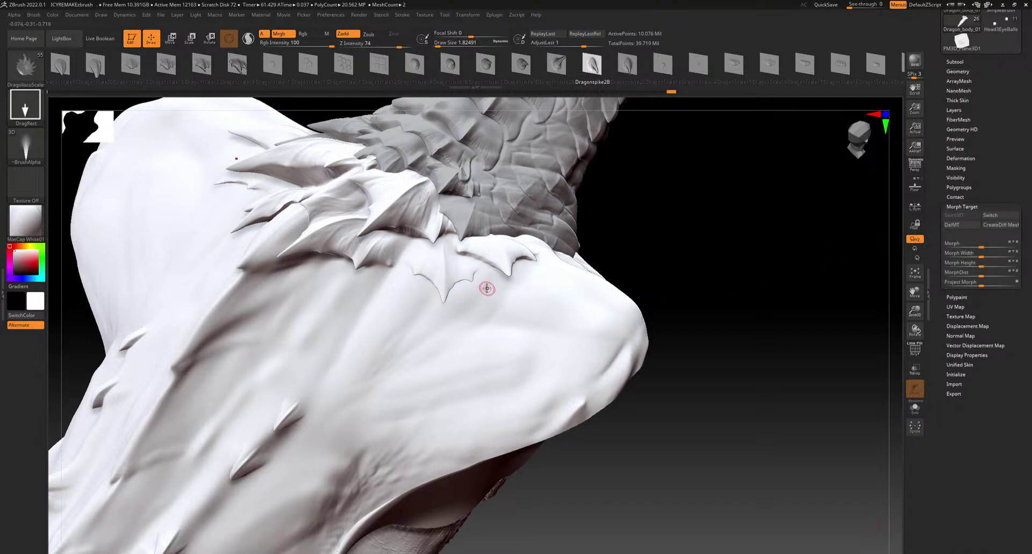
pyautogui.moveTo(493, 273); pyautogui.dragTo(474, 305)
pyautogui.moveTo(427, 386); pyautogui.dragTo(436, 363)
pyautogui.keyDown('alt'); pyautogui.moveTo(398, 332); pyautogui.dragTo(529, 321, button='right'); pyautogui.keyUp('alt')
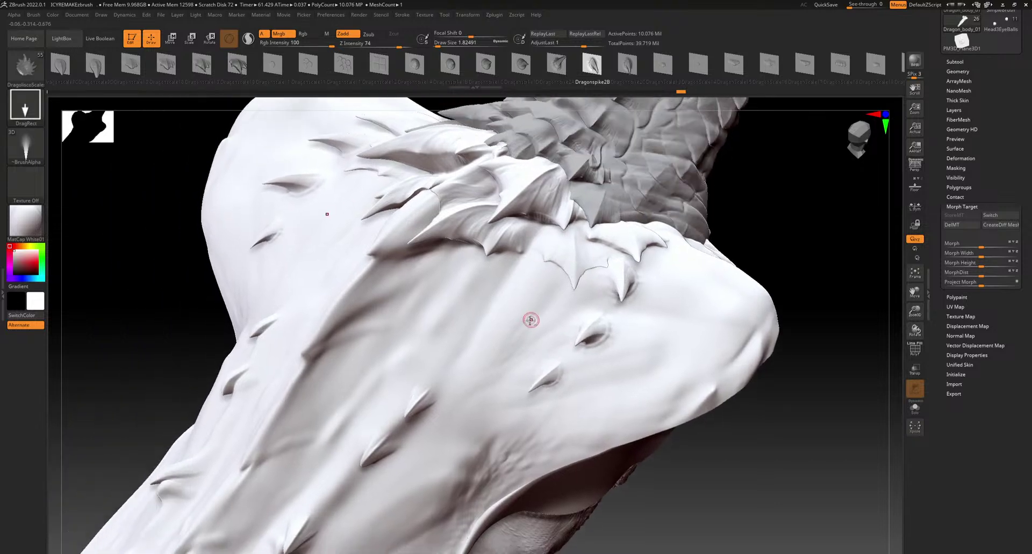
pyautogui.moveTo(515, 267); pyautogui.dragTo(477, 324)
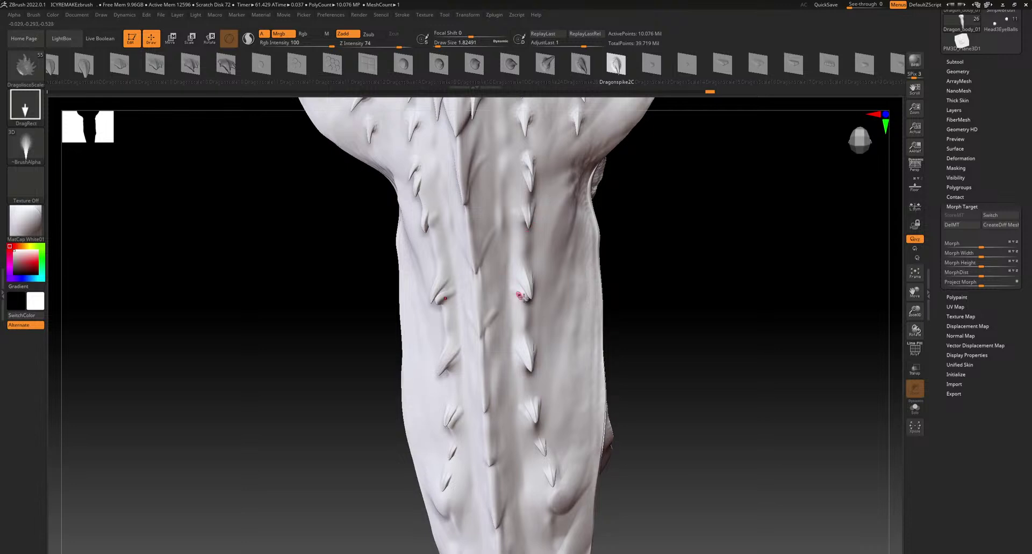
pyautogui.moveTo(523, 241); pyautogui.dragTo(523, 227)
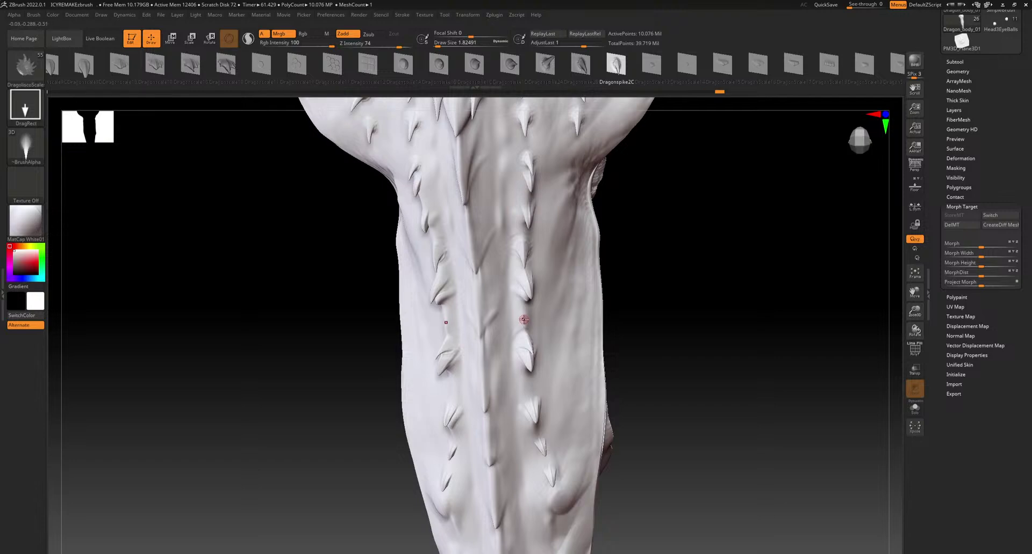
# Reshape the spikes along the spine ridge using the Move brush at draw size 4.99256
pyautogui.moveTo(368, 430)
pyautogui.mouseDown()
pyautogui.moveTo(343, 438)
pyautogui.moveTo(366, 373)
pyautogui.moveTo(373, 417)
pyautogui.mouseUp()
pyautogui.click(25, 66)
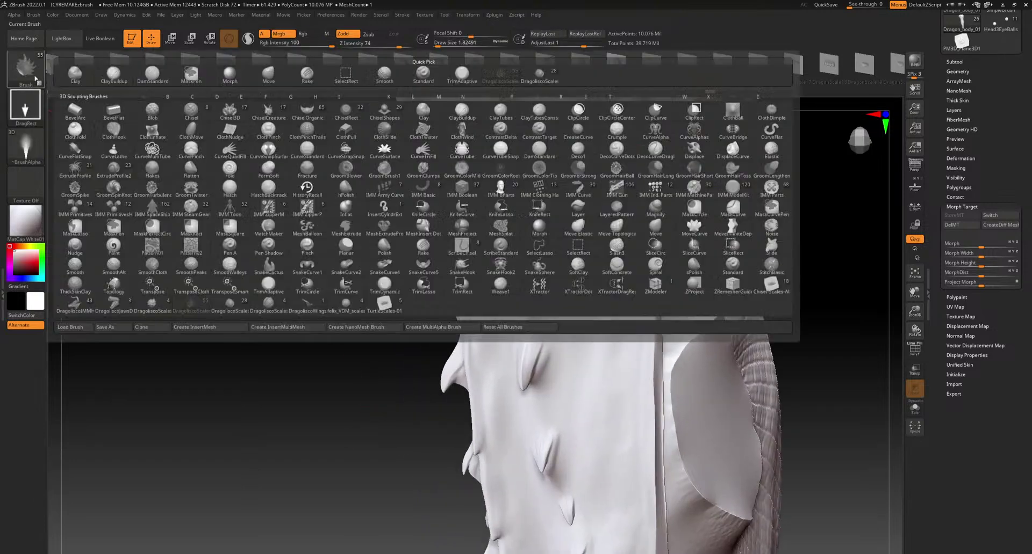
pyautogui.click(269, 76)
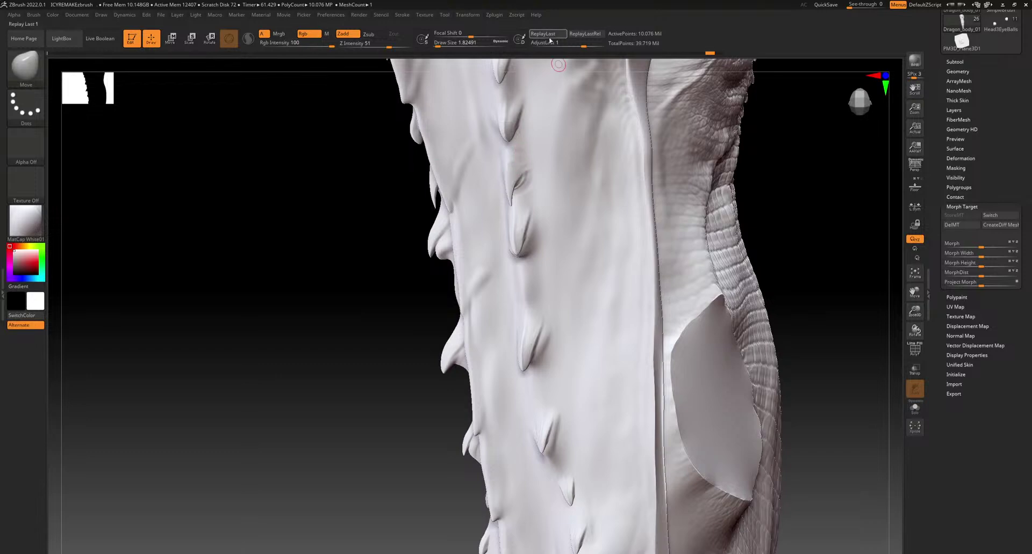
pyautogui.click(439, 45)
pyautogui.moveTo(411, 310)
pyautogui.mouseDown()
pyautogui.moveTo(426, 315)
pyautogui.moveTo(425, 335)
pyautogui.mouseUp()
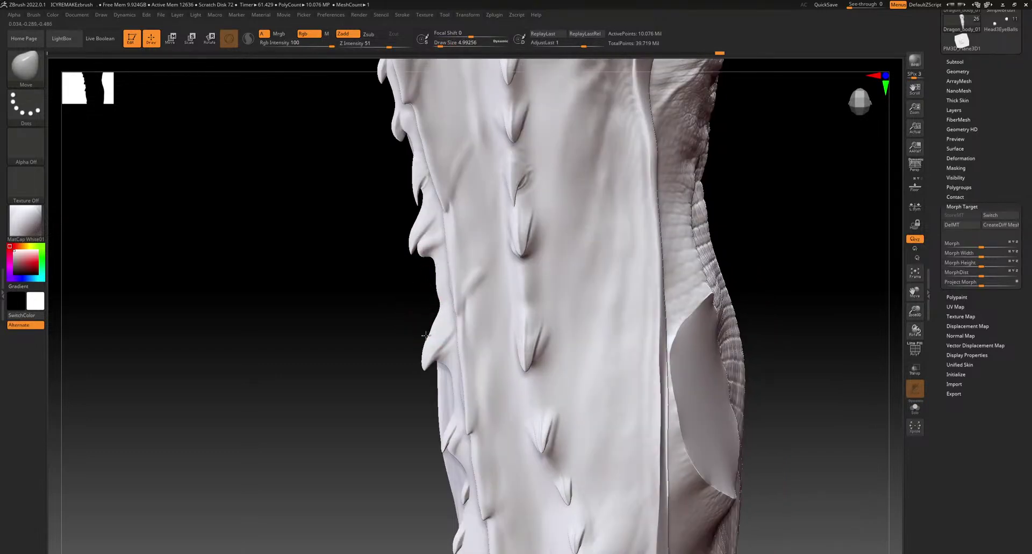
pyautogui.moveTo(452, 265)
pyautogui.mouseDown()
pyautogui.moveTo(436, 265)
pyautogui.moveTo(428, 336)
pyautogui.moveTo(414, 288)
pyautogui.moveTo(430, 215)
pyautogui.moveTo(389, 272)
pyautogui.mouseUp()
pyautogui.moveTo(426, 220)
pyautogui.keyDown('shift'); pyautogui.mouseDown()
pyautogui.moveTo(413, 230)
pyautogui.moveTo(442, 449)
pyautogui.mouseUp(); pyautogui.keyUp('shift')
pyautogui.moveTo(377, 234); pyautogui.dragTo(369, 242)
pyautogui.moveTo(385, 298)
pyautogui.mouseDown()
pyautogui.moveTo(385, 338)
pyautogui.moveTo(384, 301)
pyautogui.mouseUp()
pyautogui.moveTo(381, 301)
pyautogui.mouseDown()
pyautogui.moveTo(374, 321)
pyautogui.moveTo(405, 286)
pyautogui.moveTo(364, 268)
pyautogui.mouseUp()
pyautogui.keyDown('alt'); pyautogui.moveTo(339, 204); pyautogui.dragTo(457, 446); pyautogui.keyUp('alt')
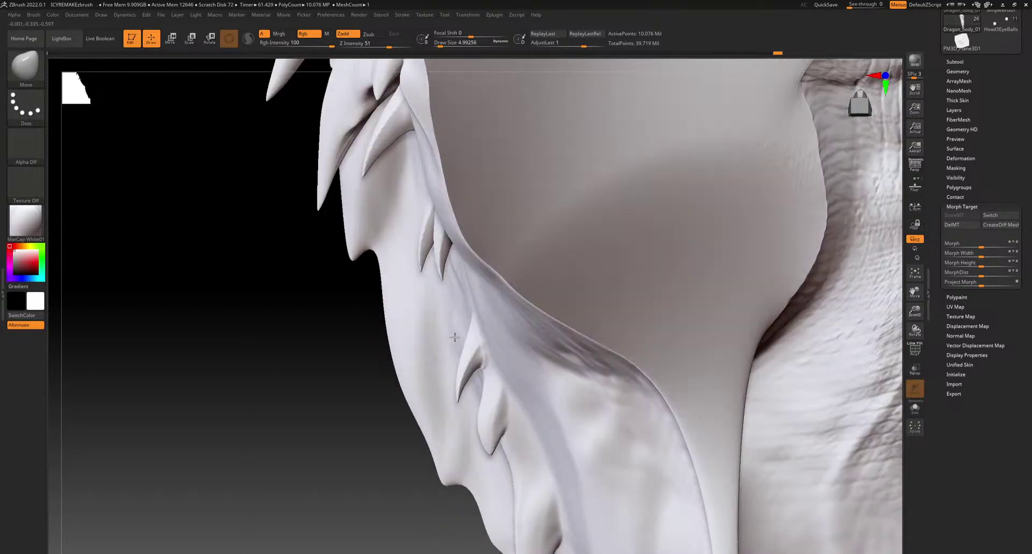
pyautogui.moveTo(344, 384); pyautogui.dragTo(466, 392)
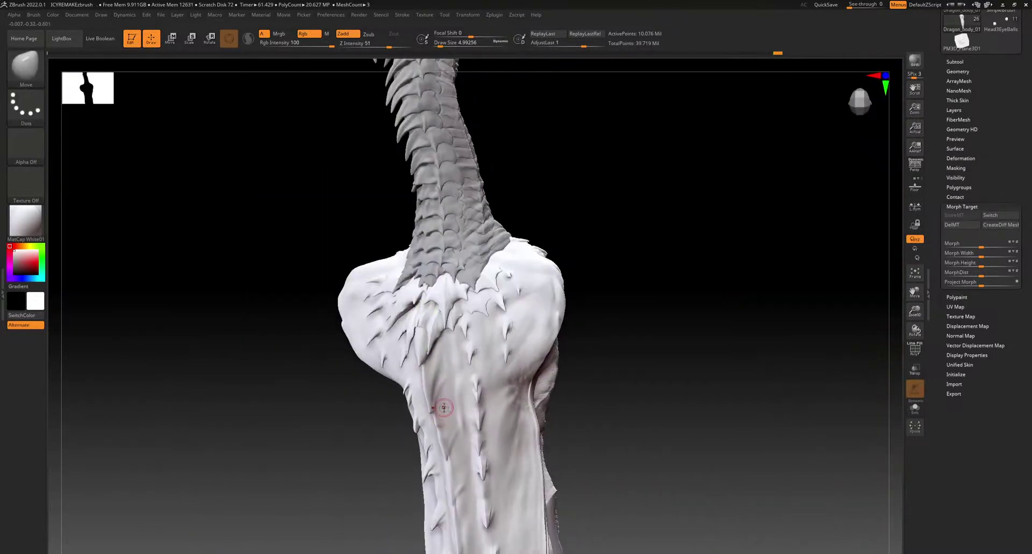
# Carve slanted creases from the tips of the upper spine scales between the shoulders with the DamStandard brush at intensity 33
pyautogui.moveTo(430, 411)
pyautogui.mouseDown(button='right')
pyautogui.moveTo(446, 319)
pyautogui.moveTo(447, 191)
pyautogui.moveTo(424, 284)
pyautogui.mouseUp(button='right')
pyautogui.click(26, 68)
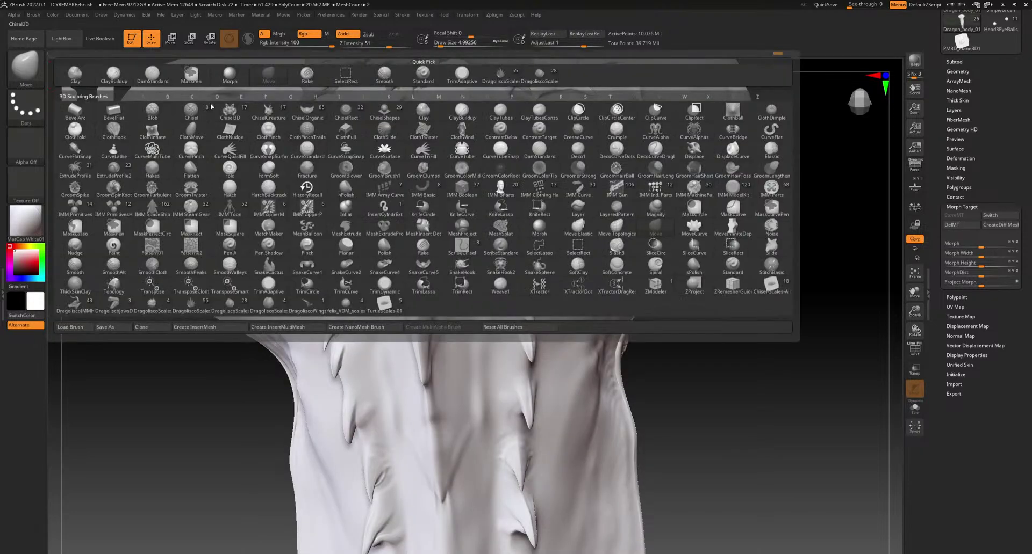
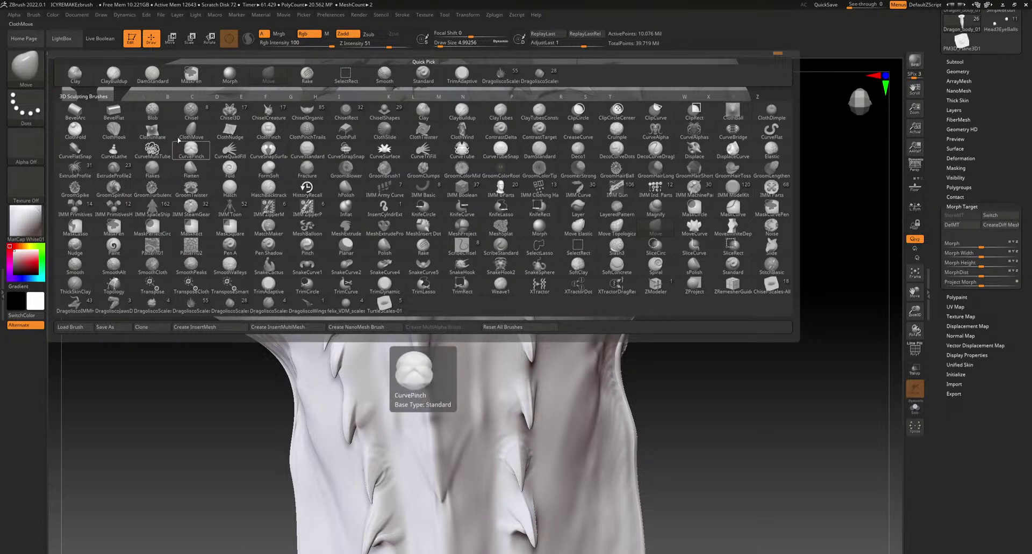
pyautogui.click(154, 77)
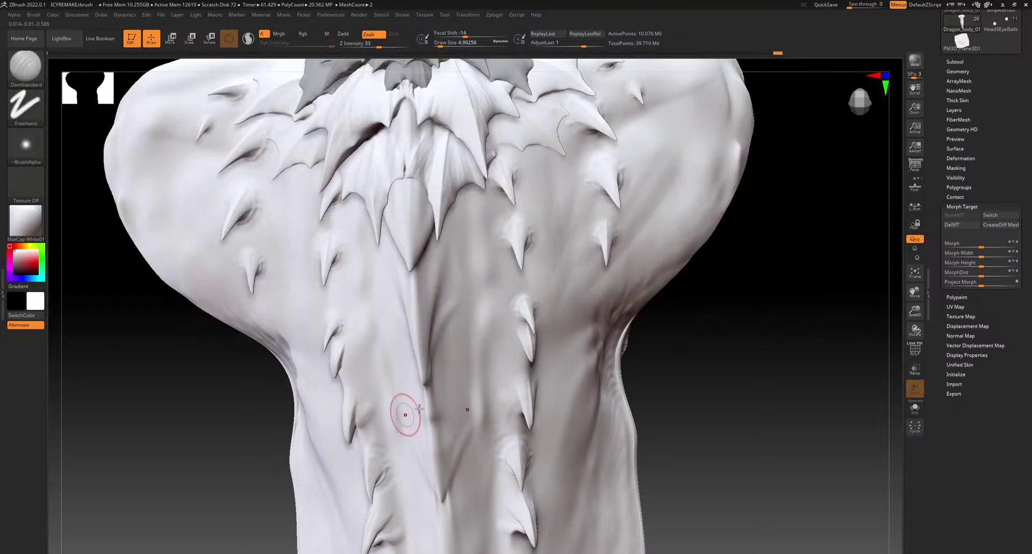
pyautogui.moveTo(374, 417); pyautogui.dragTo(352, 270, button='right')
pyautogui.moveTo(417, 287); pyautogui.dragTo(414, 248, button='right')
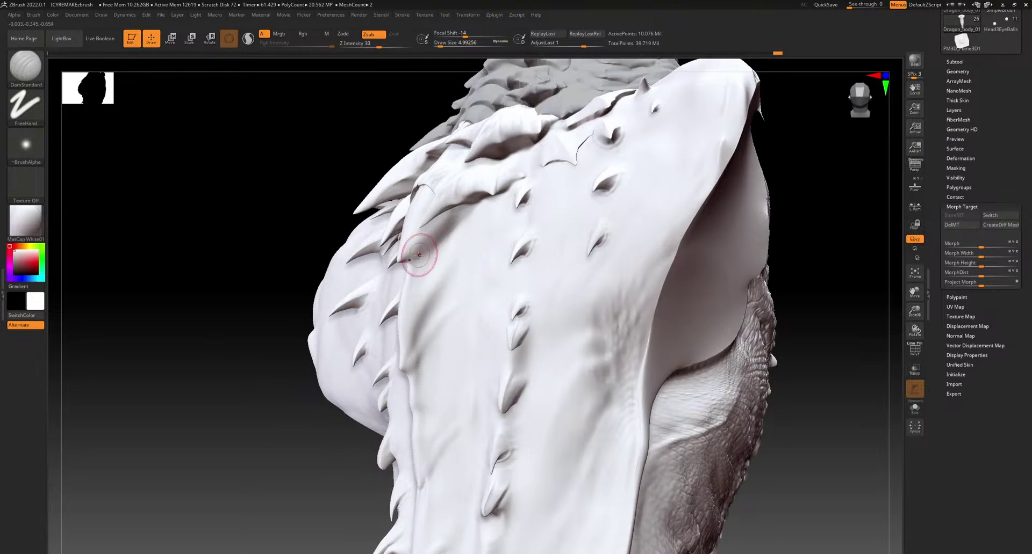
pyautogui.moveTo(406, 262); pyautogui.dragTo(425, 254)
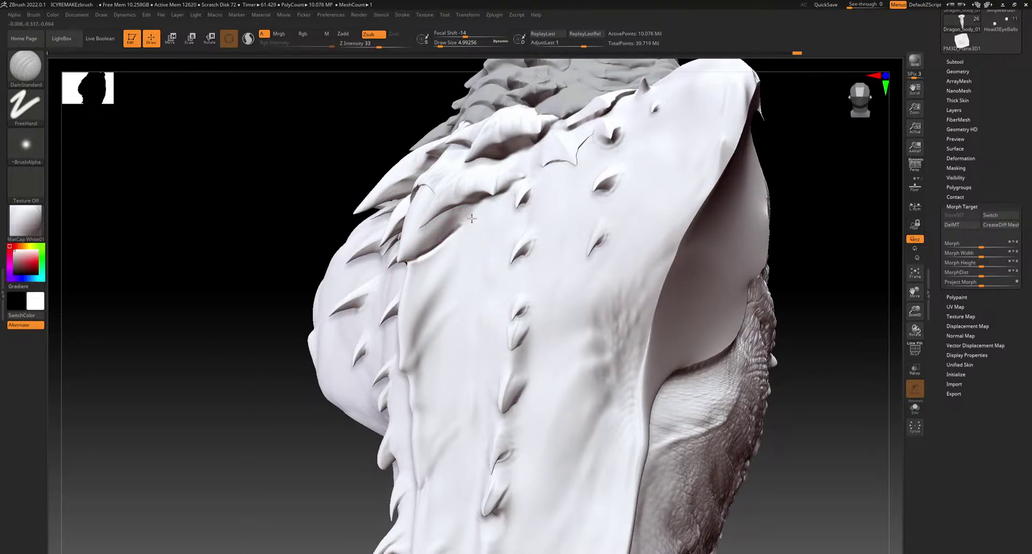
pyautogui.moveTo(422, 345); pyautogui.dragTo(403, 376)
pyautogui.hotkey('ctrl', 'z')
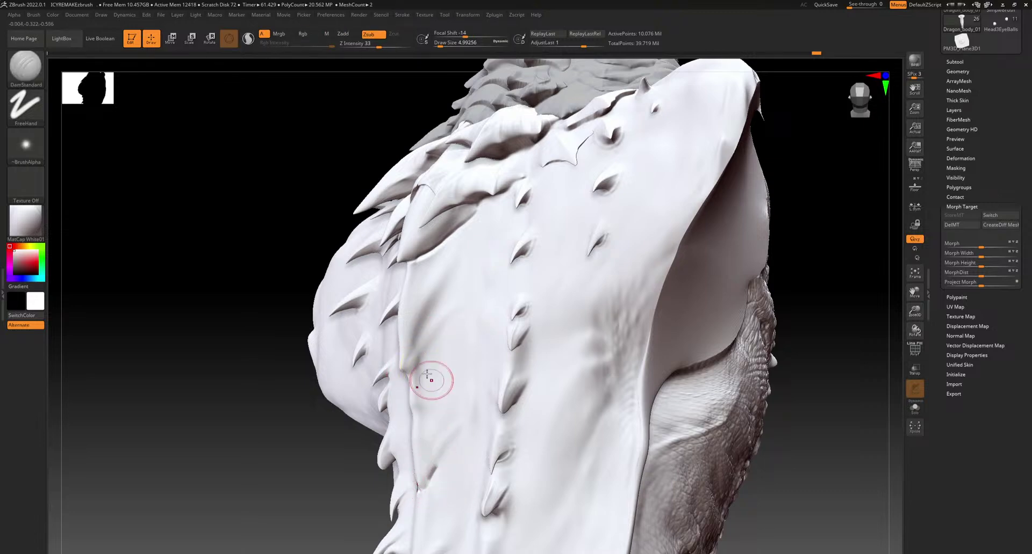
pyautogui.hotkey('ctrl', 'shift', 'z')
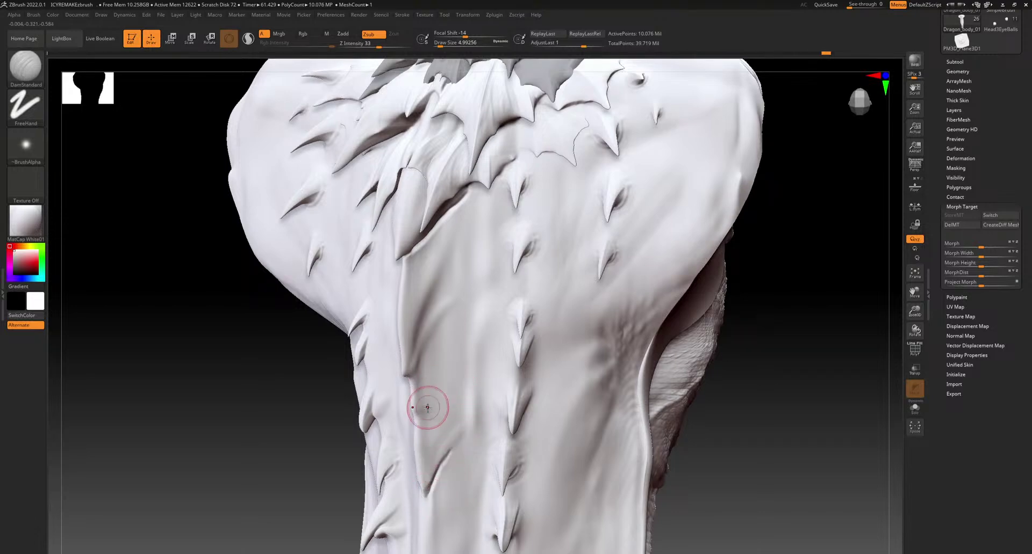
pyautogui.moveTo(418, 366); pyautogui.dragTo(464, 299)
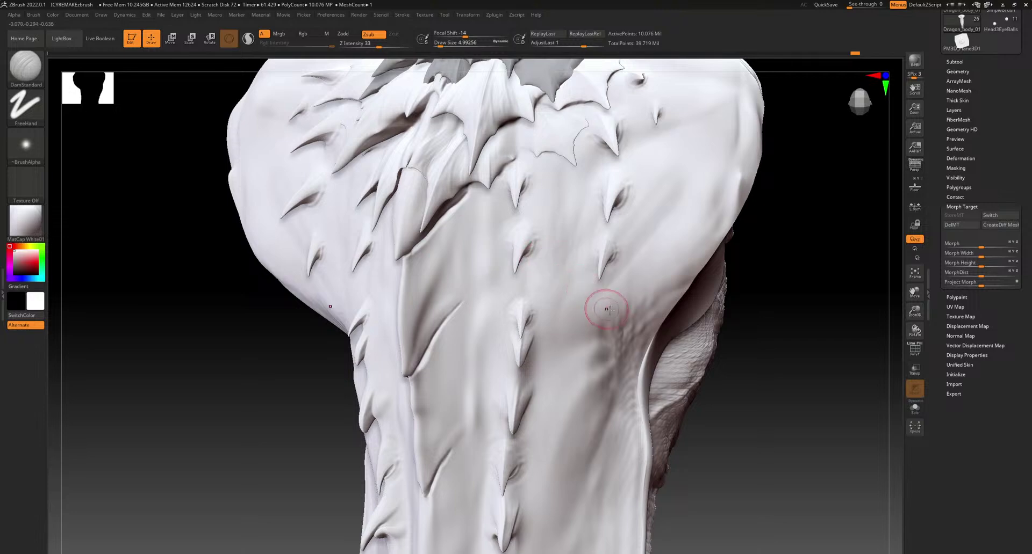
# Continue the slanted DamStandard creases beside the spine scales down the middle of the back
pyautogui.moveTo(559, 415)
pyautogui.keyDown('alt'); pyautogui.mouseDown(button='right')
pyautogui.moveTo(548, 144)
pyautogui.moveTo(538, 140)
pyautogui.mouseUp(button='right'); pyautogui.keyUp('alt')
pyautogui.moveTo(415, 322); pyautogui.dragTo(466, 272)
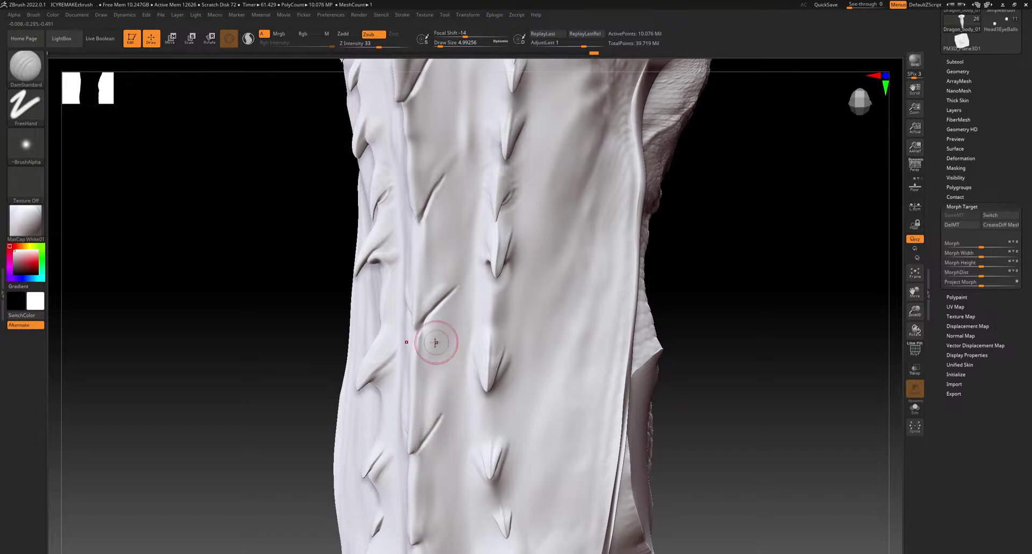
pyautogui.moveTo(454, 428); pyautogui.dragTo(477, 285, button='right')
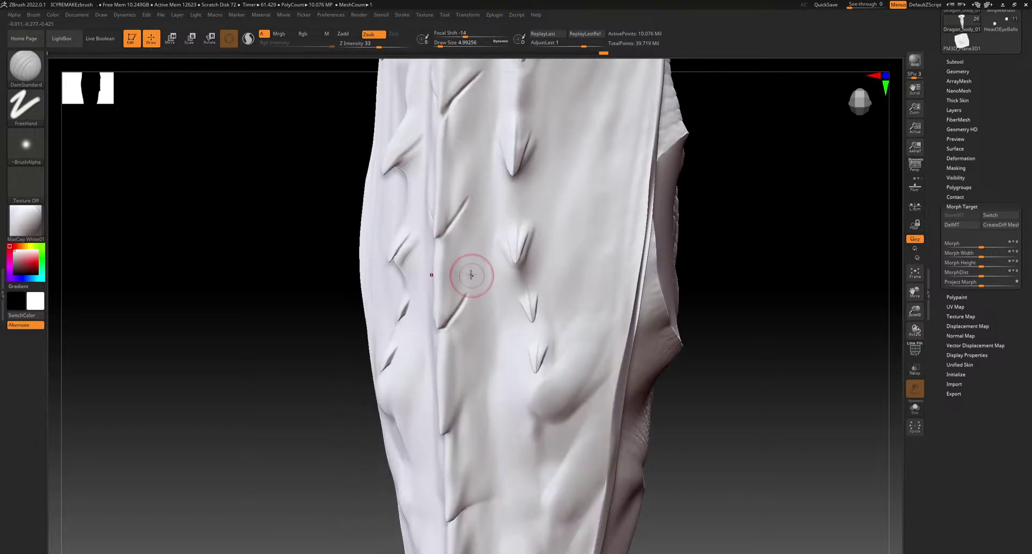
pyautogui.moveTo(493, 384); pyautogui.dragTo(498, 276, button='right')
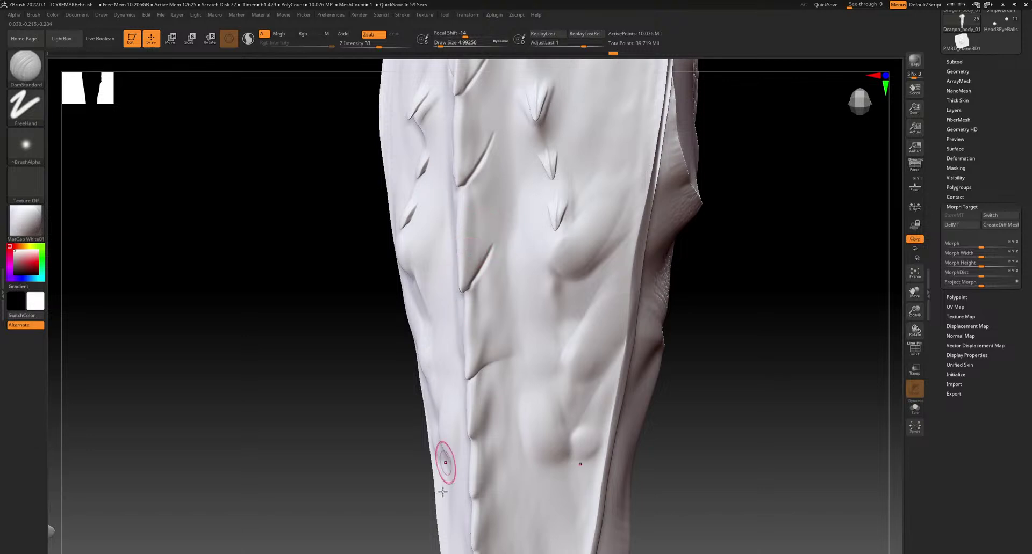
# Cut short creases at the spine scales of the lower back, undo an overlong one, and smooth the ridge below them
pyautogui.moveTo(408, 330); pyautogui.dragTo(473, 249, button='right')
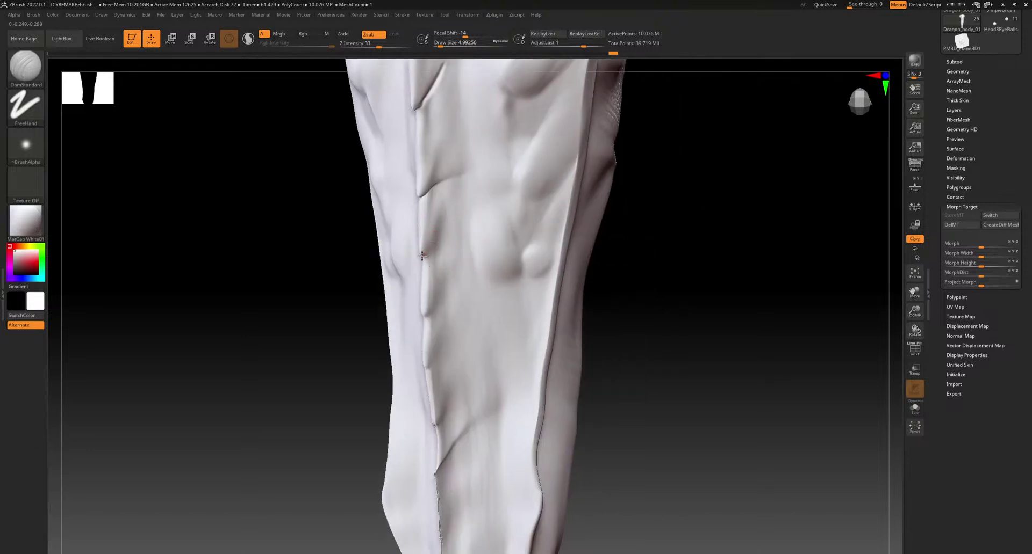
pyautogui.moveTo(438, 238); pyautogui.dragTo(460, 201)
pyautogui.moveTo(425, 305); pyautogui.dragTo(461, 258)
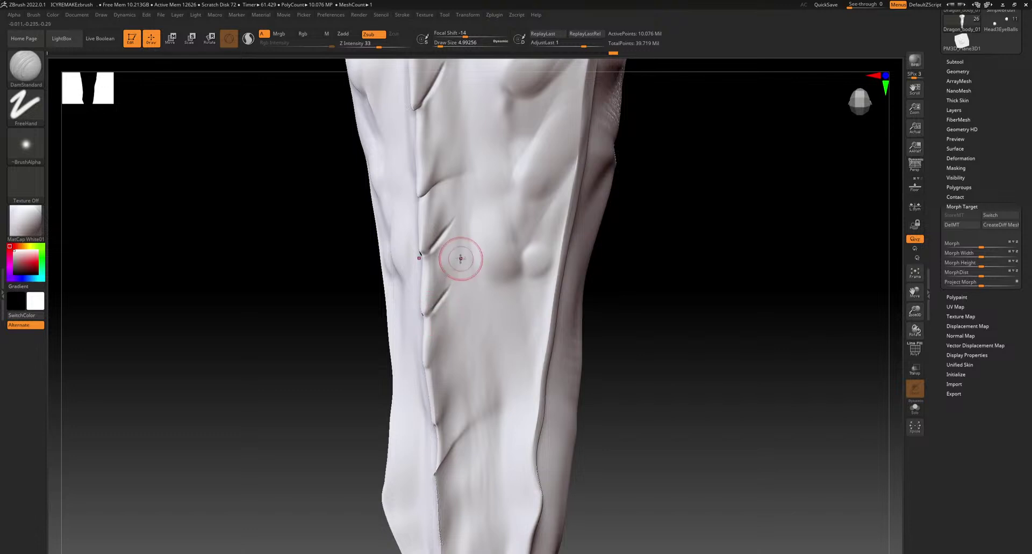
pyautogui.moveTo(442, 350); pyautogui.dragTo(428, 371)
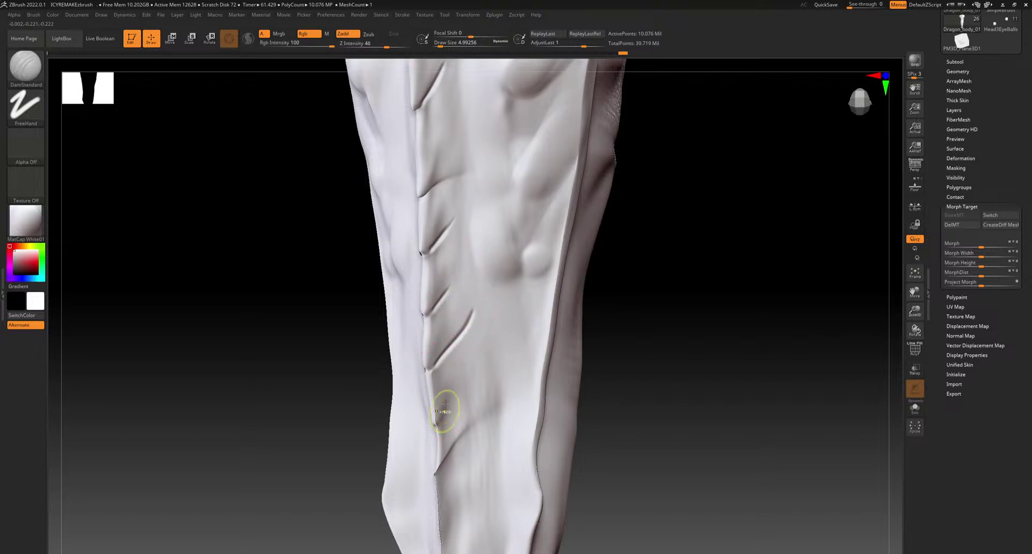
pyautogui.hotkey('ctrl', 'z')
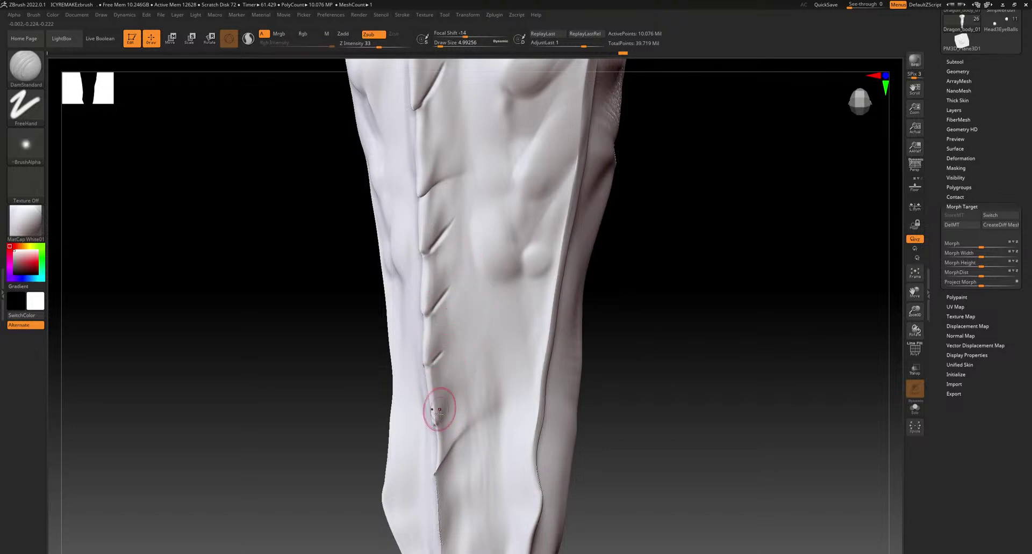
pyautogui.press('shift')
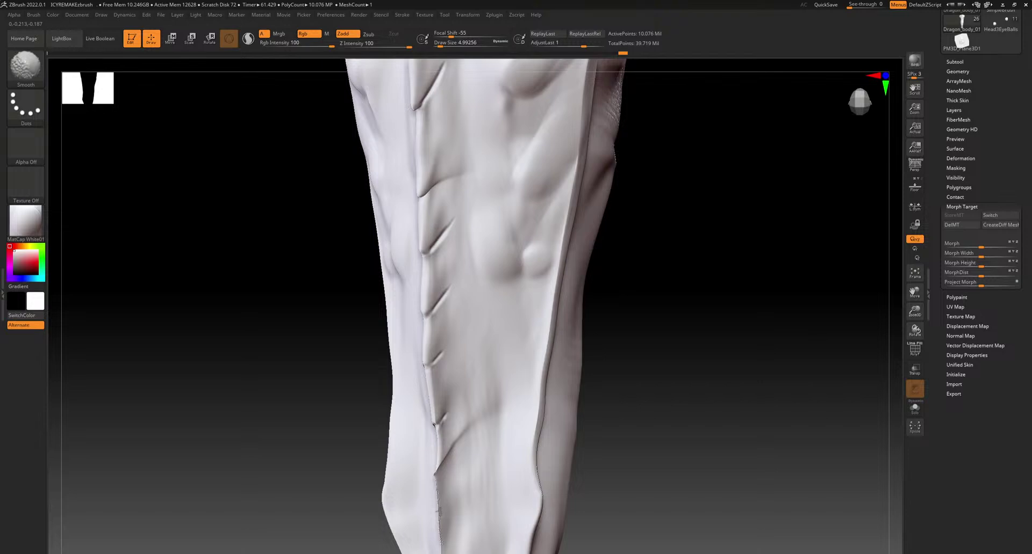
pyautogui.keyDown('shift'); pyautogui.moveTo(441, 534); pyautogui.dragTo(450, 534); pyautogui.keyUp('shift')
# Nudge the side-row spikes and nearby bulge on the back with the Move brush at draw size 12.91171, and undo the last stroke
pyautogui.keyDown('alt'); pyautogui.moveTo(485, 234); pyautogui.dragTo(486, 502, button='right'); pyautogui.keyUp('alt')
pyautogui.keyDown('alt'); pyautogui.moveTo(420, 185); pyautogui.dragTo(371, 382, button='right'); pyautogui.keyUp('alt')
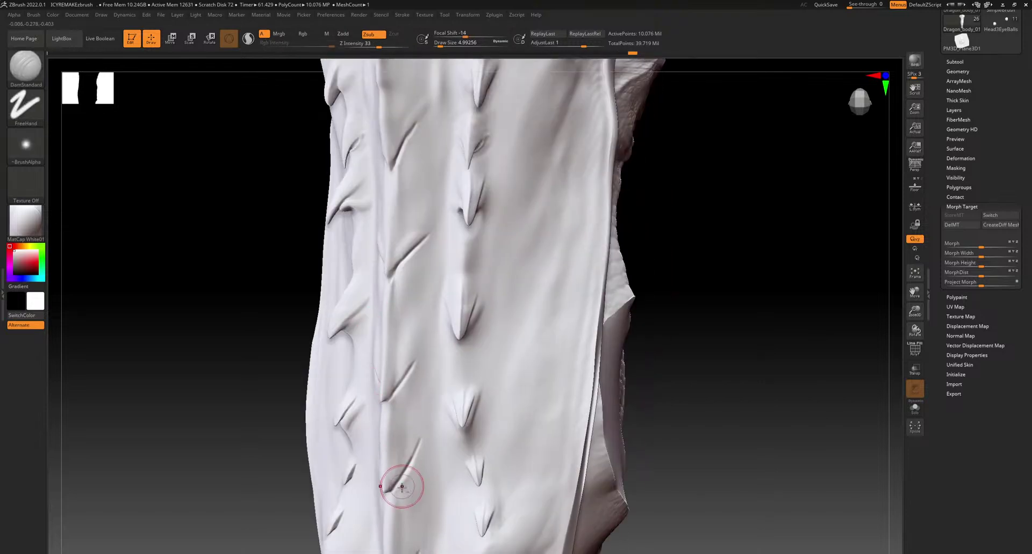
pyautogui.moveTo(401, 435)
pyautogui.keyDown('alt'); pyautogui.mouseDown(button='right')
pyautogui.moveTo(435, 256)
pyautogui.moveTo(350, 230)
pyautogui.mouseUp(button='right'); pyautogui.keyUp('alt')
pyautogui.click(27, 76)
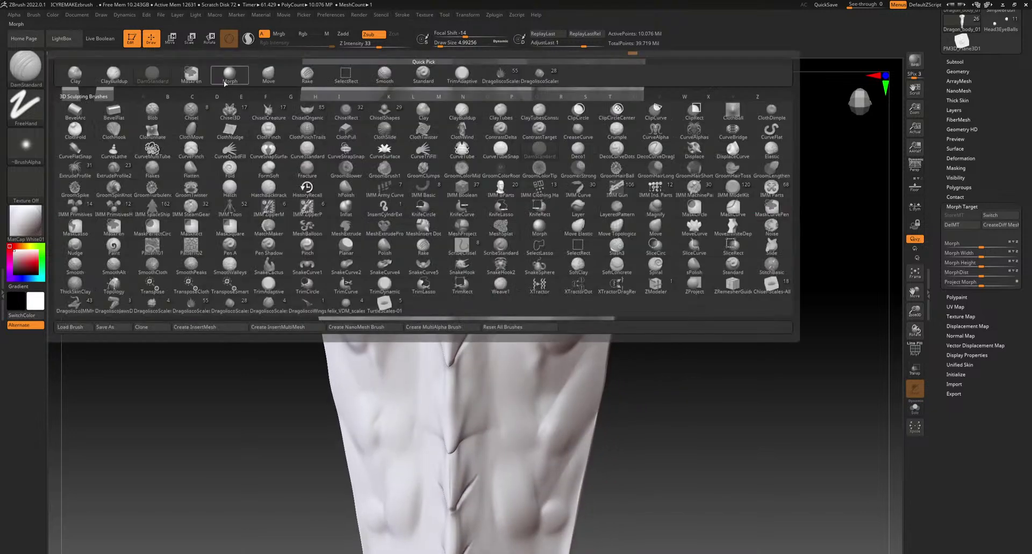
pyautogui.click(268, 75)
pyautogui.moveTo(438, 42); pyautogui.dragTo(444, 42)
pyautogui.moveTo(344, 215); pyautogui.dragTo(341, 214, button='right')
pyautogui.moveTo(370, 227); pyautogui.dragTo(363, 221)
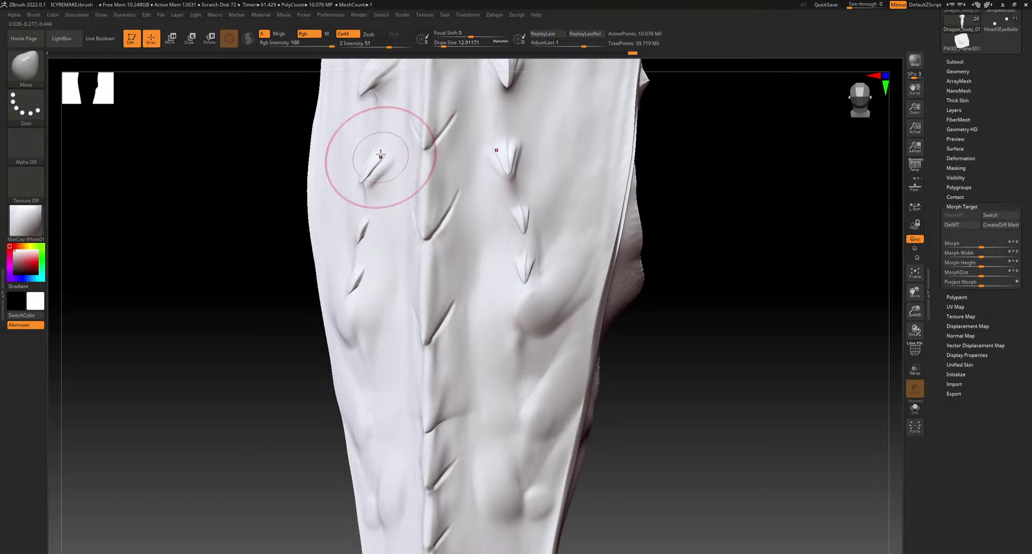
pyautogui.moveTo(380, 149); pyautogui.dragTo(375, 144)
pyautogui.moveTo(346, 320); pyautogui.dragTo(349, 314)
pyautogui.keyDown('alt'); pyautogui.moveTo(487, 163); pyautogui.dragTo(480, 473, button='right'); pyautogui.keyUp('alt')
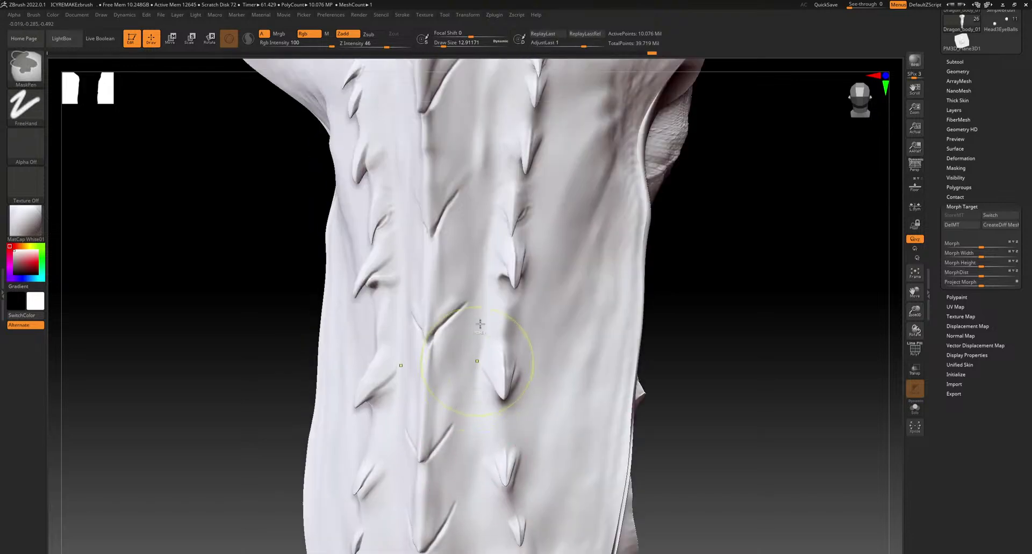
pyautogui.hotkey('ctrl', 'z')
# Select the DragoiscoScales brush's Dragonspike2C shape and add a small spike below the existing ones on the front of the shoulder
pyautogui.moveTo(438, 375)
pyautogui.mouseDown(button='right')
pyautogui.moveTo(471, 384)
pyautogui.moveTo(443, 321)
pyautogui.moveTo(449, 366)
pyautogui.moveTo(453, 324)
pyautogui.moveTo(545, 433)
pyautogui.mouseUp(button='right')
pyautogui.keyDown('alt'); pyautogui.moveTo(721, 416); pyautogui.dragTo(476, 345, button='right'); pyautogui.keyUp('alt')
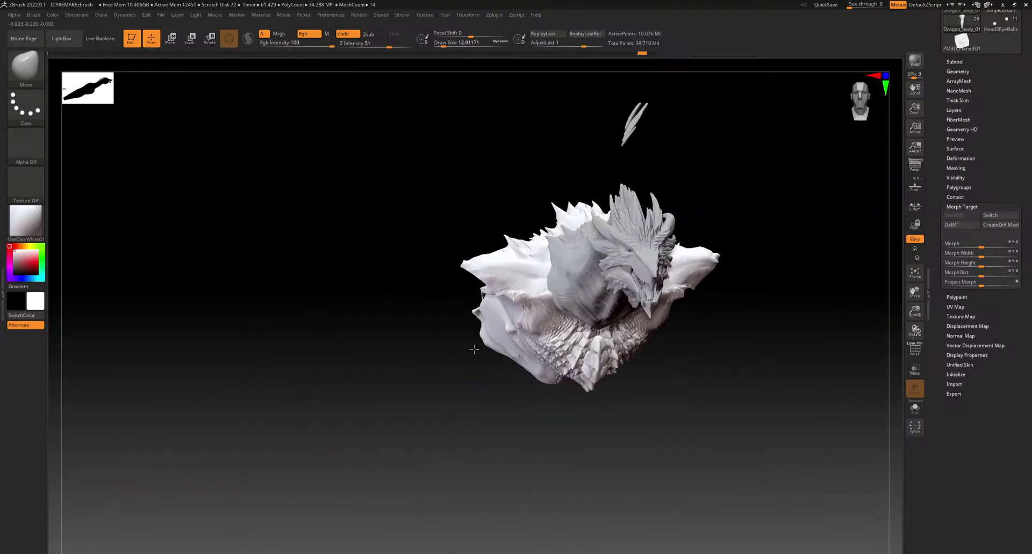
pyautogui.keyDown('ctrl'); pyautogui.moveTo(523, 280); pyautogui.dragTo(513, 331, button='right'); pyautogui.keyUp('ctrl')
pyautogui.click(31, 68)
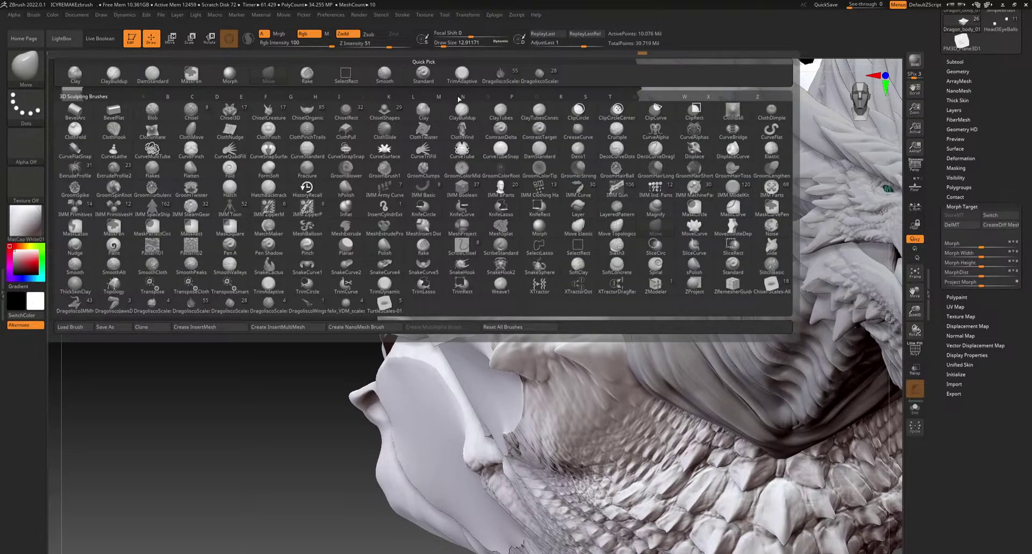
pyautogui.click(498, 75)
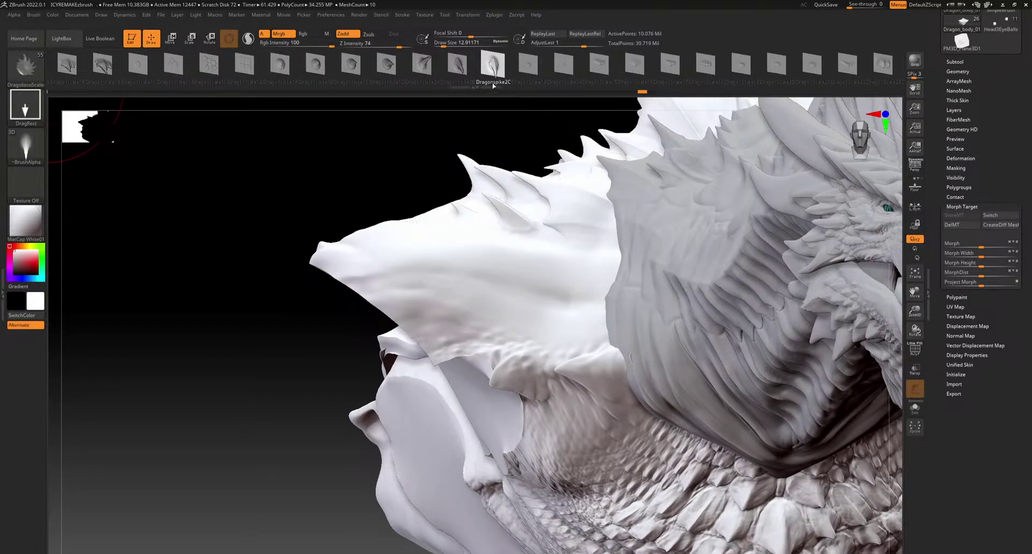
pyautogui.keyDown('alt'); pyautogui.moveTo(571, 297); pyautogui.dragTo(520, 333, button='right'); pyautogui.keyUp('alt')
pyautogui.moveTo(485, 289); pyautogui.dragTo(507, 311)
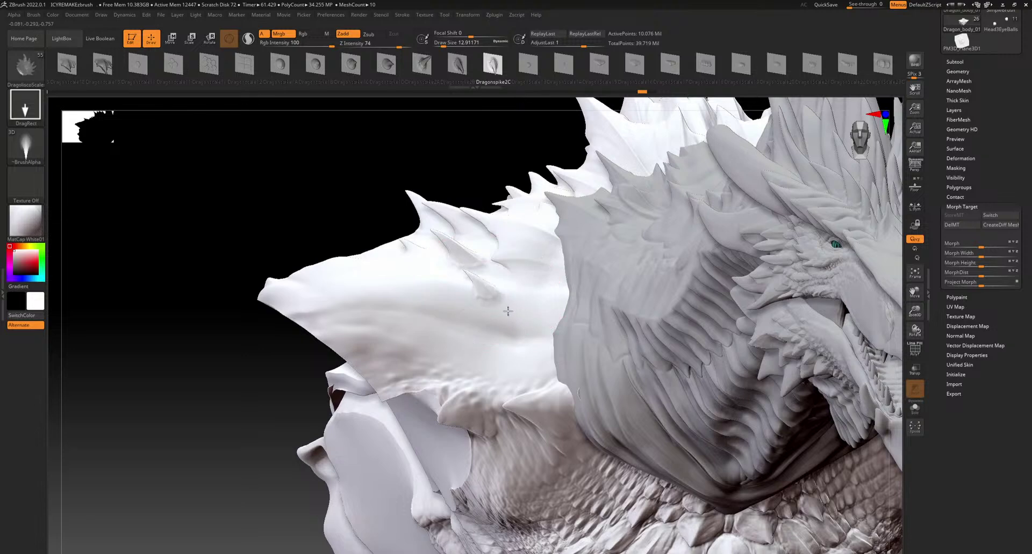
# Switch the DragoiscoScales brush to a single pointed scale shape and try it out on the front of the shoulder
pyautogui.click(811, 66)
pyautogui.moveTo(649, 78); pyautogui.dragTo(530, 82)
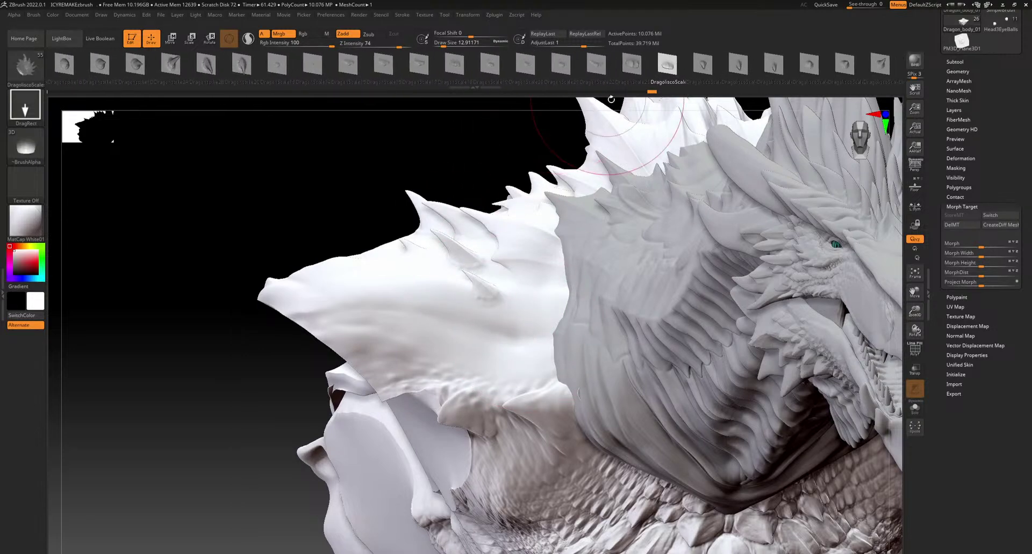
pyautogui.click(747, 75)
pyautogui.moveTo(515, 322)
pyautogui.mouseDown()
pyautogui.moveTo(551, 329)
pyautogui.moveTo(537, 308)
pyautogui.moveTo(549, 312)
pyautogui.mouseUp()
pyautogui.moveTo(485, 225)
pyautogui.keyDown('alt'); pyautogui.mouseDown(button='right')
pyautogui.moveTo(477, 350)
pyautogui.moveTo(504, 388)
pyautogui.mouseUp(button='right'); pyautogui.keyUp('alt')
pyautogui.moveTo(505, 385)
pyautogui.mouseDown()
pyautogui.moveTo(524, 397)
pyautogui.moveTo(532, 389)
pyautogui.mouseUp()
pyautogui.press('ctrl')
pyautogui.moveTo(546, 469)
pyautogui.keyDown('alt'); pyautogui.mouseDown(button='right')
pyautogui.moveTo(542, 348)
pyautogui.moveTo(473, 299)
pyautogui.mouseUp(button='right'); pyautogui.keyUp('alt')
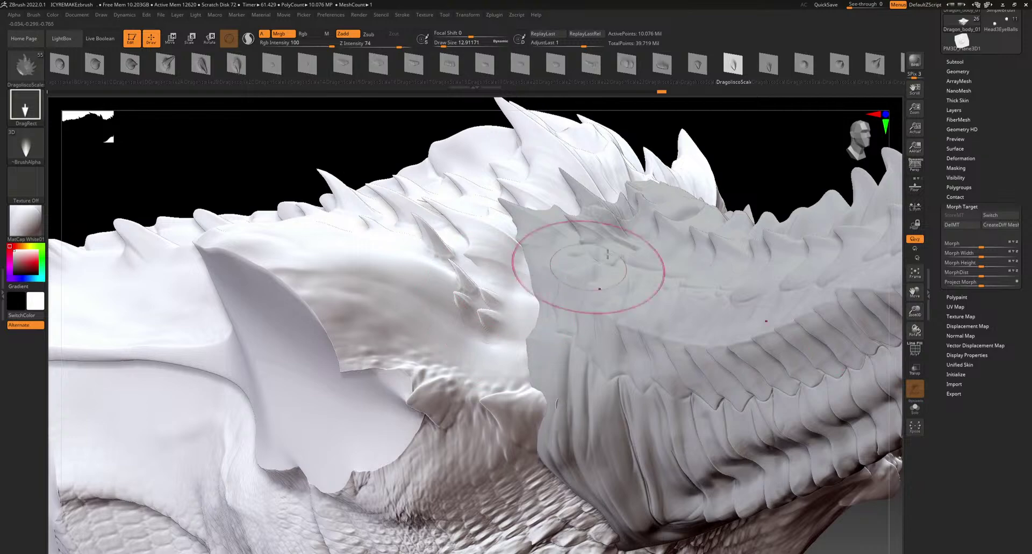
# Place the first cluster of pointed scales beside the spine, directly under the large collar scales on the upper back
pyautogui.click(957, 72)
pyautogui.keyDown('alt'); pyautogui.moveTo(502, 537); pyautogui.dragTo(459, 197, button='right'); pyautogui.keyUp('alt')
pyautogui.keyDown('ctrl'); pyautogui.moveTo(478, 398); pyautogui.dragTo(446, 462, button='right'); pyautogui.keyUp('ctrl')
pyautogui.moveTo(479, 240)
pyautogui.keyDown('ctrl'); pyautogui.mouseDown(button='right')
pyautogui.moveTo(458, 320)
pyautogui.moveTo(426, 299)
pyautogui.mouseUp(button='right'); pyautogui.keyUp('ctrl')
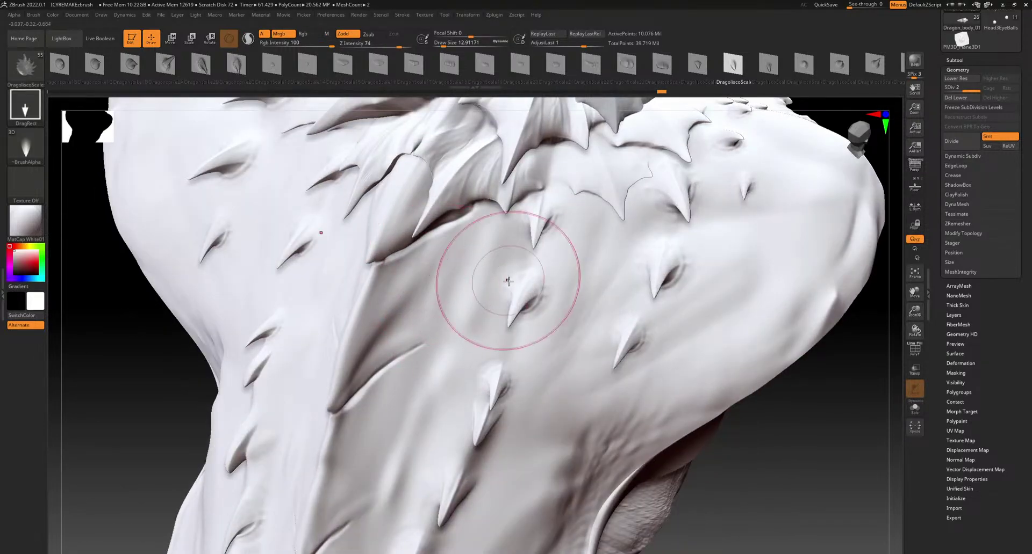
pyautogui.moveTo(461, 242); pyautogui.dragTo(489, 279, button='right')
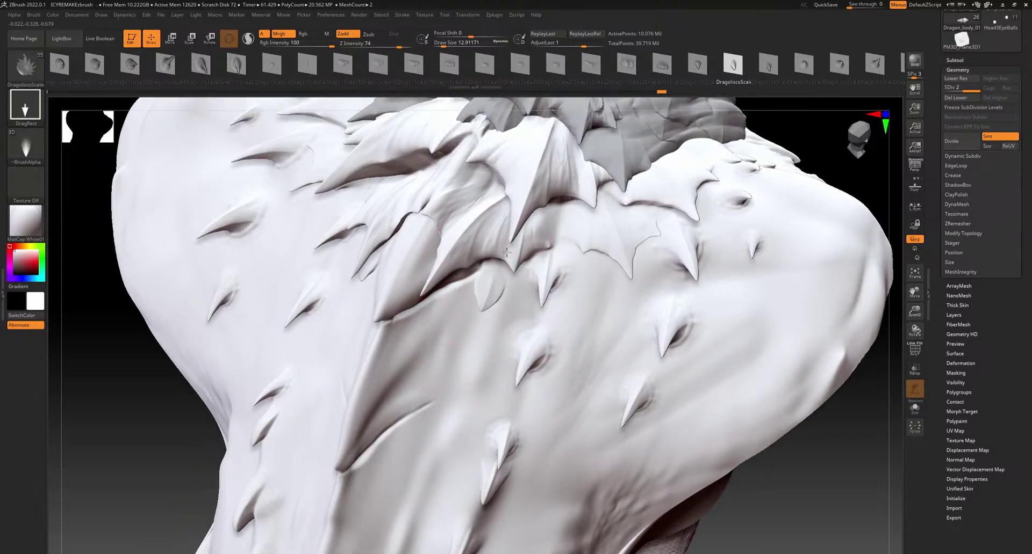
pyautogui.moveTo(455, 302); pyautogui.dragTo(463, 291)
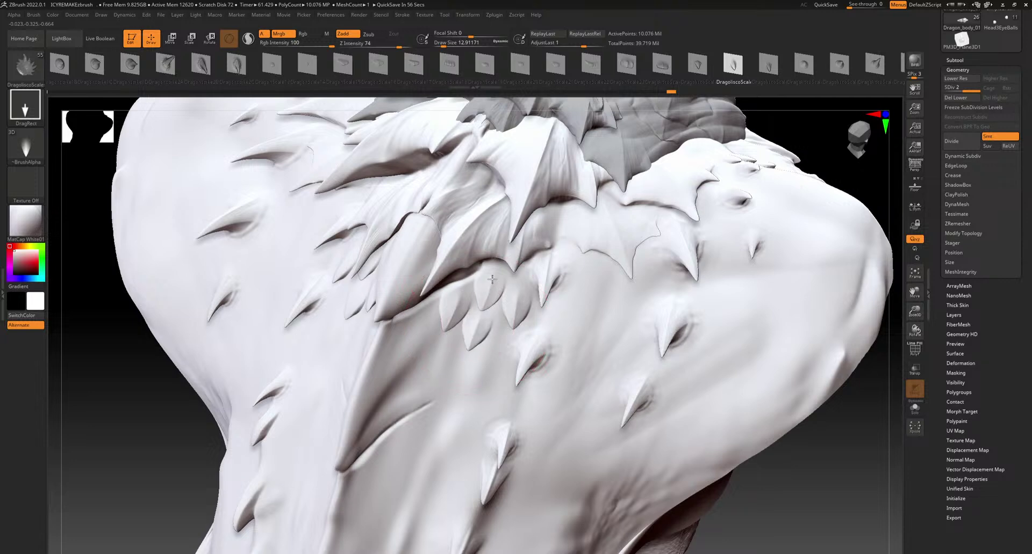
pyautogui.moveTo(504, 311); pyautogui.dragTo(504, 301)
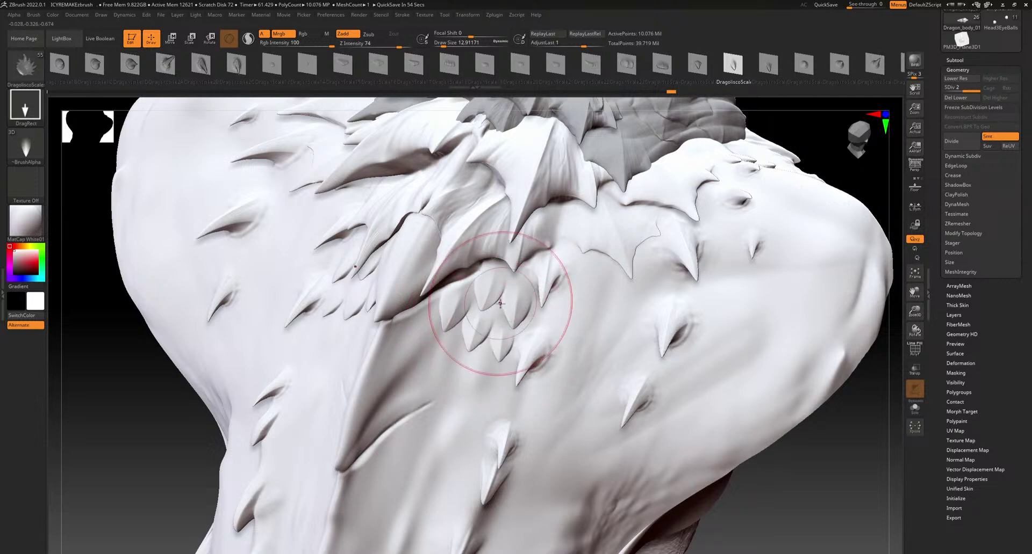
# Extend the overlapping scale rows down the back between the spine ridge and the row of side spikes
pyautogui.moveTo(479, 373); pyautogui.dragTo(483, 355)
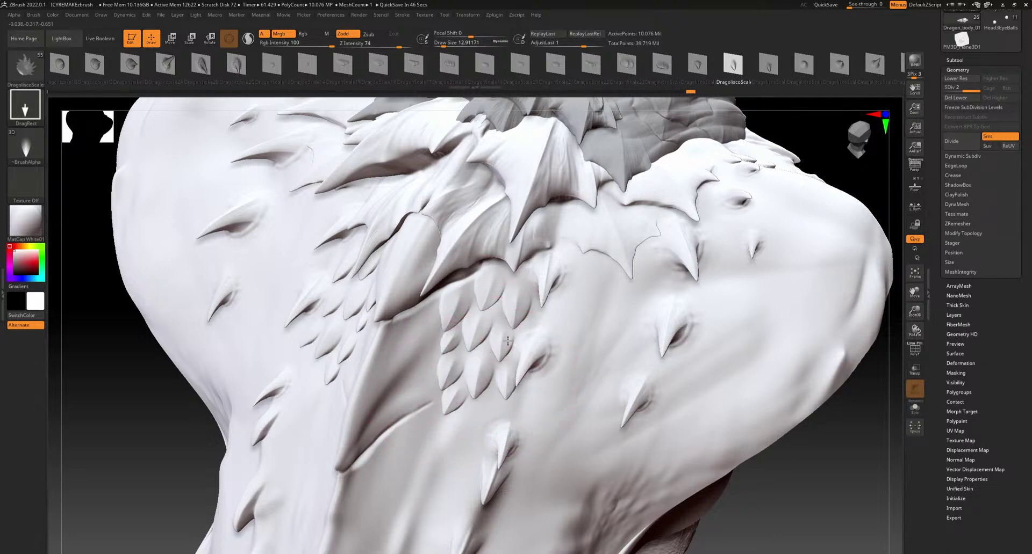
pyautogui.moveTo(487, 408)
pyautogui.mouseDown()
pyautogui.moveTo(484, 431)
pyautogui.moveTo(466, 416)
pyautogui.moveTo(437, 416)
pyautogui.moveTo(481, 436)
pyautogui.mouseUp()
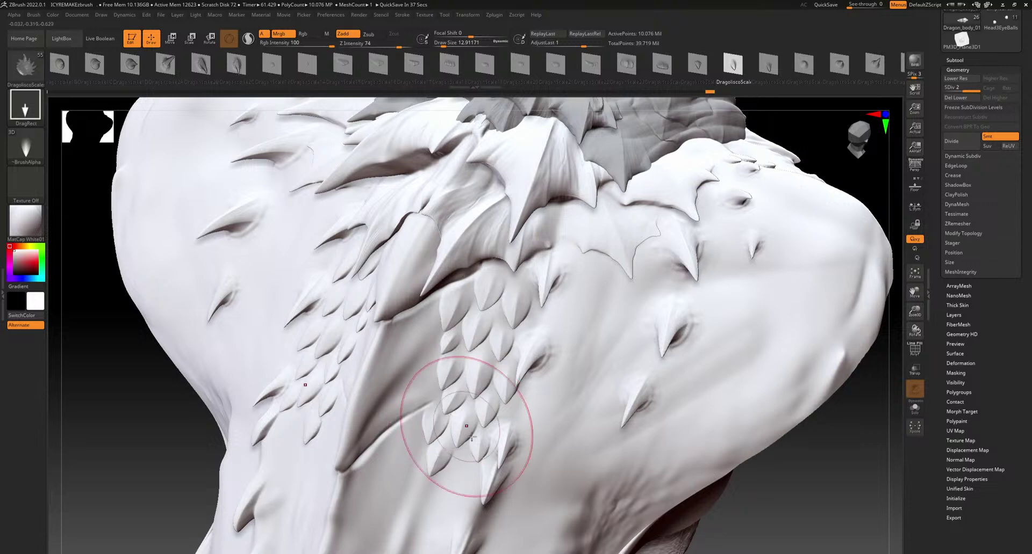
pyautogui.moveTo(463, 449); pyautogui.dragTo(471, 426)
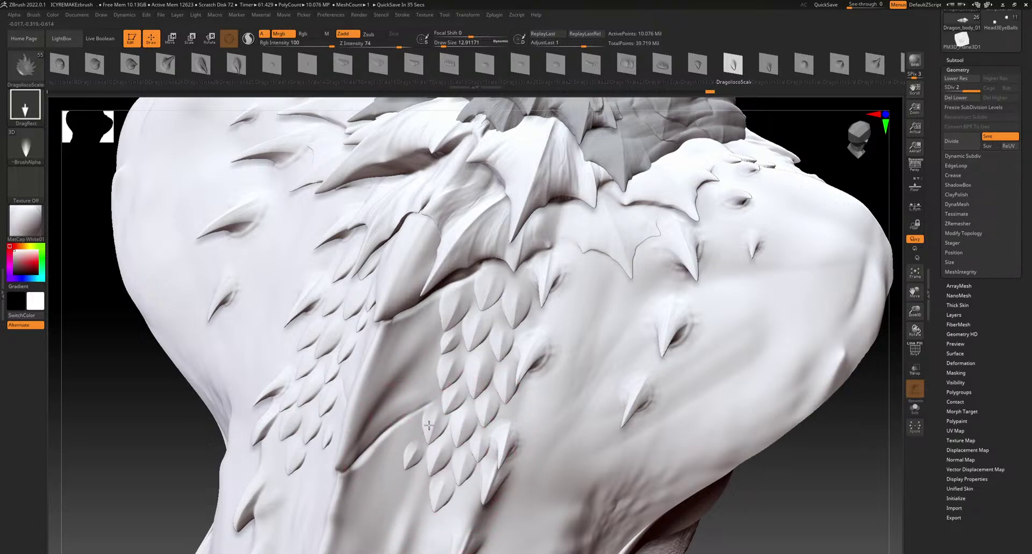
pyautogui.moveTo(384, 452); pyautogui.dragTo(395, 433)
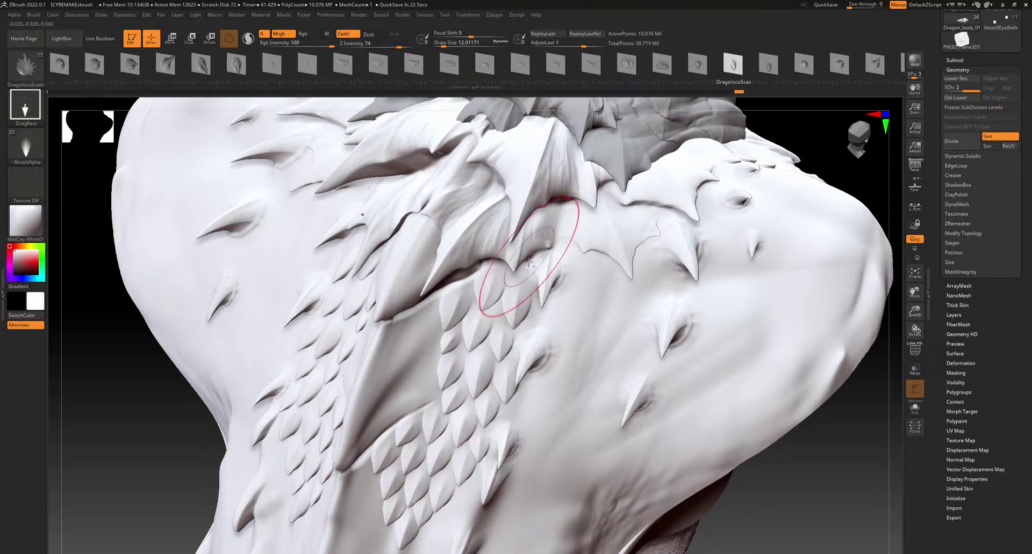
pyautogui.keyDown('alt'); pyautogui.moveTo(512, 284); pyautogui.dragTo(444, 351, button='right'); pyautogui.keyUp('alt')
pyautogui.moveTo(429, 381); pyautogui.dragTo(432, 362)
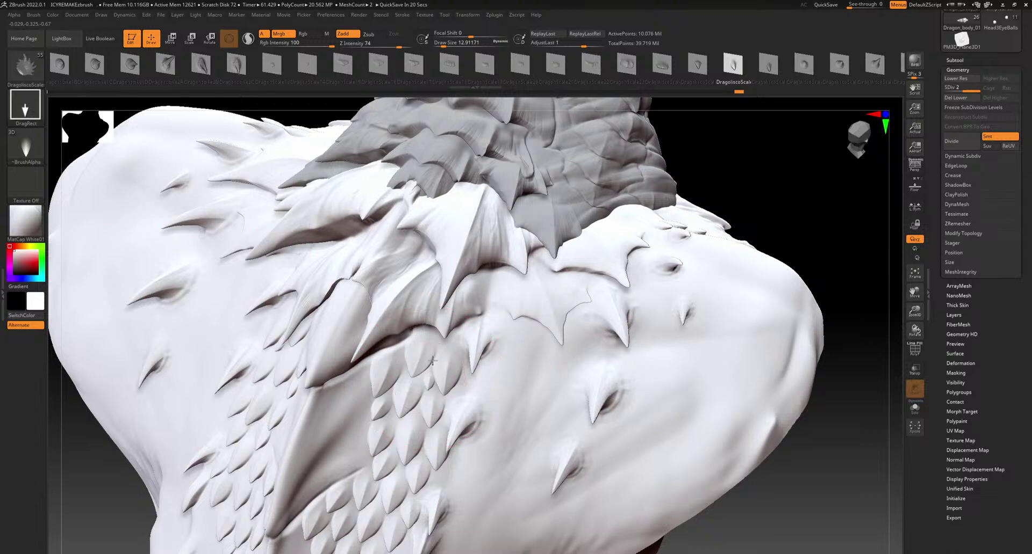
# Add a cluster of scales beneath the collar scales at the neck base, between the spine scales and the shoulder spikes
pyautogui.moveTo(473, 324)
pyautogui.keyDown('ctrl'); pyautogui.mouseDown(button='right')
pyautogui.moveTo(437, 250)
pyautogui.moveTo(437, 455)
pyautogui.moveTo(467, 452)
pyautogui.moveTo(421, 518)
pyautogui.moveTo(541, 298)
pyautogui.moveTo(462, 435)
pyautogui.mouseUp(button='right'); pyautogui.keyUp('ctrl')
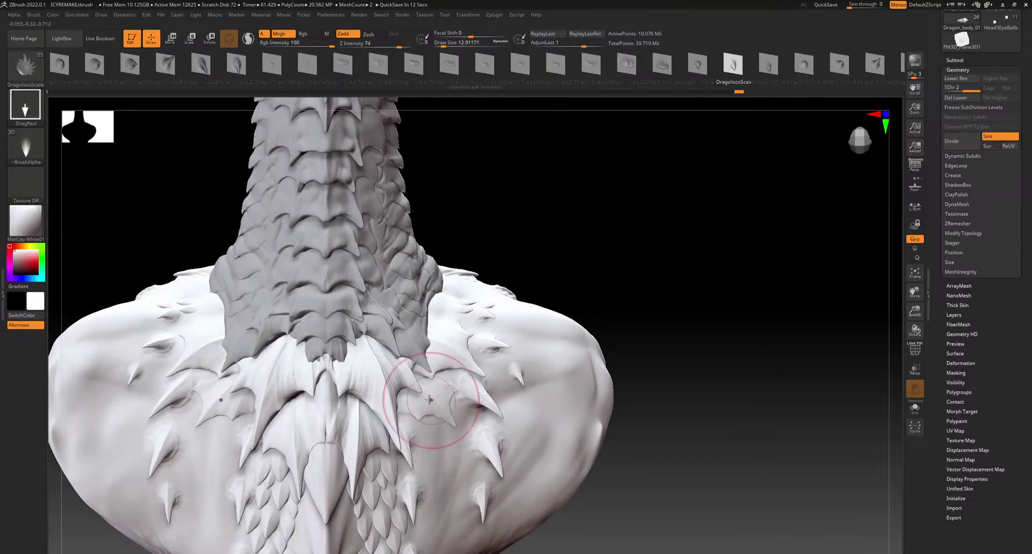
pyautogui.moveTo(431, 400); pyautogui.dragTo(430, 392, button='right')
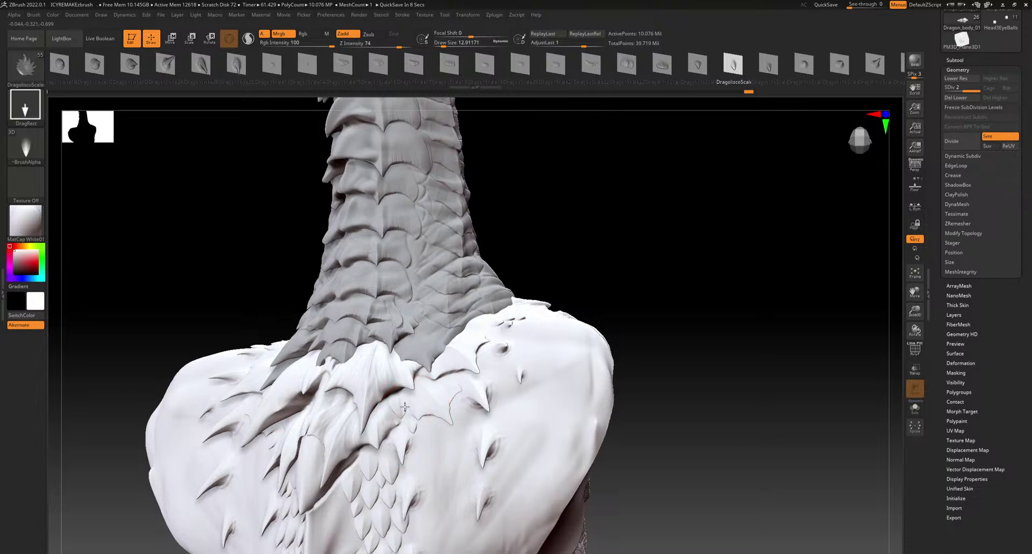
pyautogui.moveTo(428, 423)
pyautogui.mouseDown()
pyautogui.moveTo(422, 407)
pyautogui.moveTo(437, 426)
pyautogui.moveTo(439, 413)
pyautogui.moveTo(437, 437)
pyautogui.moveTo(420, 432)
pyautogui.moveTo(438, 426)
pyautogui.moveTo(438, 445)
pyautogui.mouseUp()
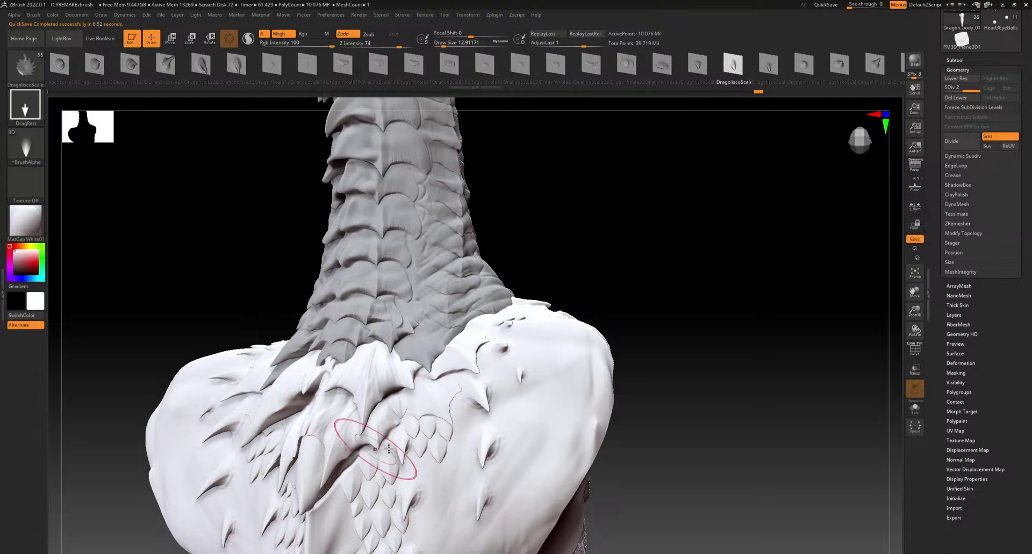
# Place overlapping scales around the small spikes on top of the shoulder, beside the neck base
pyautogui.moveTo(536, 246); pyautogui.dragTo(542, 345)
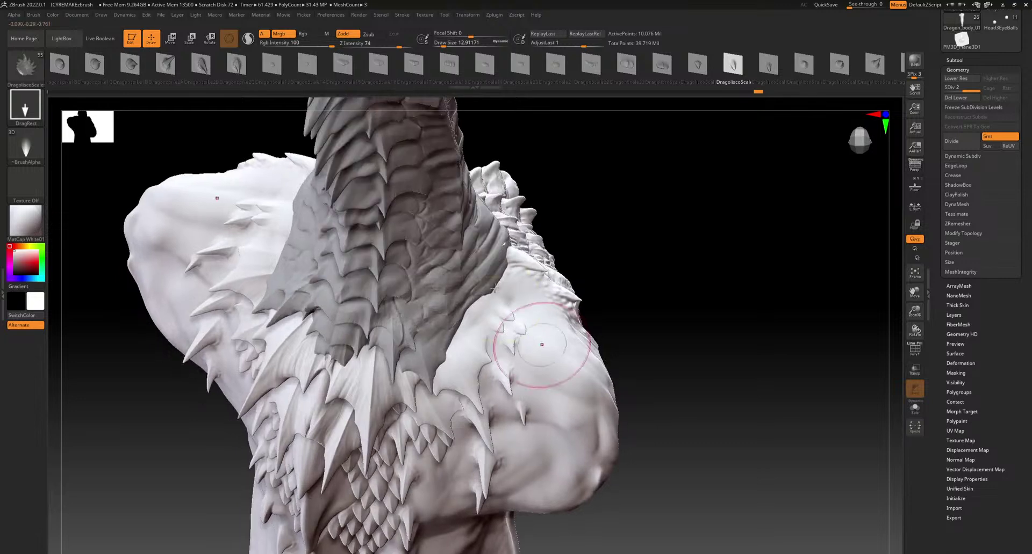
pyautogui.keyDown('ctrl'); pyautogui.moveTo(497, 287); pyautogui.dragTo(497, 344, button='right'); pyautogui.keyUp('ctrl')
pyautogui.moveTo(489, 388); pyautogui.dragTo(475, 367)
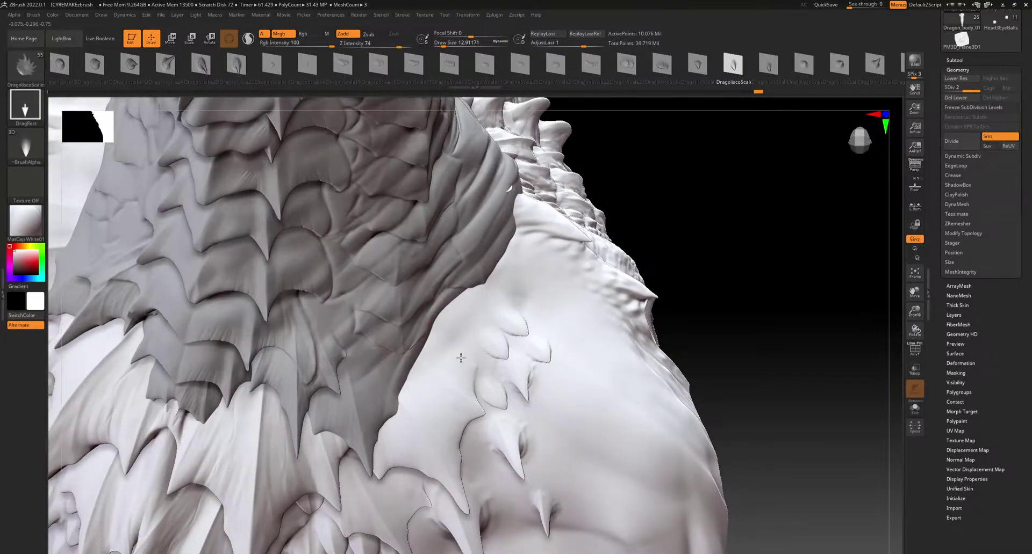
pyautogui.moveTo(474, 450); pyautogui.dragTo(448, 417)
pyautogui.moveTo(472, 441)
pyautogui.mouseDown(button='right')
pyautogui.moveTo(476, 494)
pyautogui.moveTo(473, 481)
pyautogui.mouseUp(button='right')
pyautogui.moveTo(473, 480)
pyautogui.mouseDown()
pyautogui.moveTo(446, 453)
pyautogui.moveTo(495, 452)
pyautogui.moveTo(466, 434)
pyautogui.mouseUp()
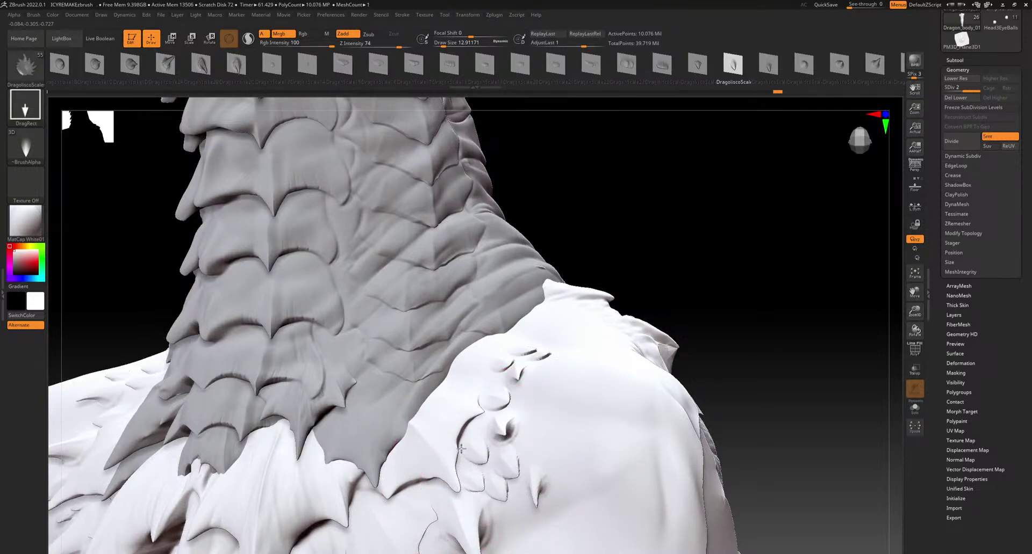
pyautogui.moveTo(496, 419); pyautogui.dragTo(489, 412)
# Add more scales between the shoulder-top spikes to thicken the patch
pyautogui.moveTo(487, 449); pyautogui.dragTo(517, 466, button='right')
pyautogui.moveTo(509, 393)
pyautogui.mouseDown()
pyautogui.moveTo(476, 367)
pyautogui.moveTo(518, 334)
pyautogui.moveTo(506, 312)
pyautogui.mouseUp()
pyautogui.moveTo(546, 408)
pyautogui.mouseDown()
pyautogui.moveTo(533, 396)
pyautogui.moveTo(540, 359)
pyautogui.moveTo(525, 349)
pyautogui.mouseUp()
pyautogui.moveTo(576, 403); pyautogui.dragTo(541, 377)
pyautogui.moveTo(519, 411); pyautogui.dragTo(513, 409)
# Fill the front slope of the shoulder with overlapping scales up to the edge flap, and undo the last misplaced scale
pyautogui.moveTo(555, 264); pyautogui.dragTo(508, 306, button='right')
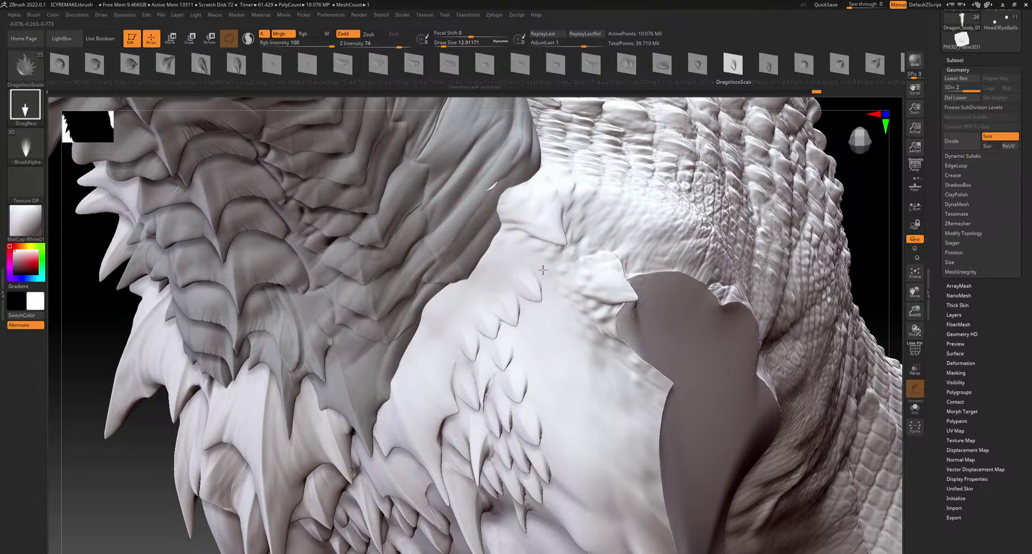
pyautogui.moveTo(513, 327); pyautogui.dragTo(514, 327)
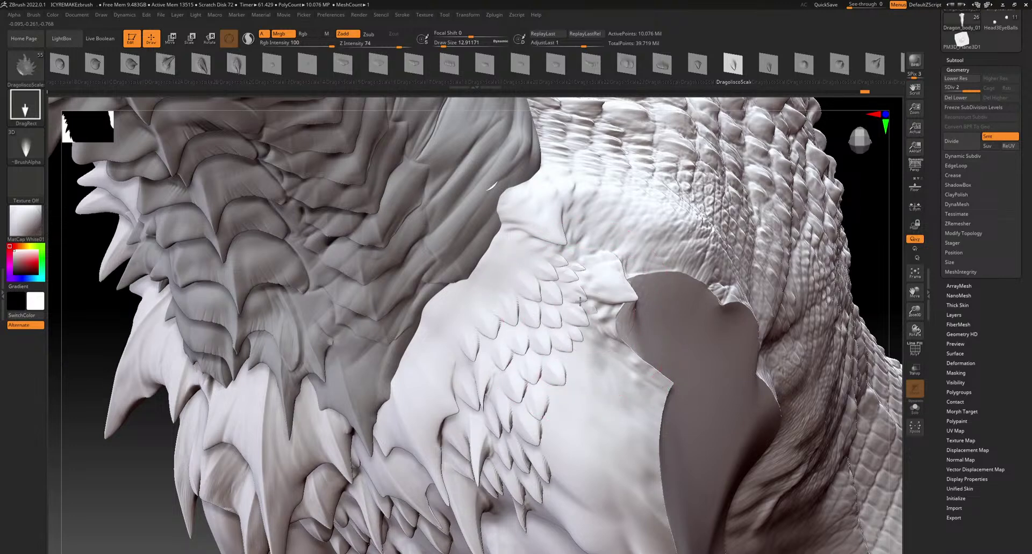
pyautogui.moveTo(536, 312); pyautogui.dragTo(559, 376, button='right')
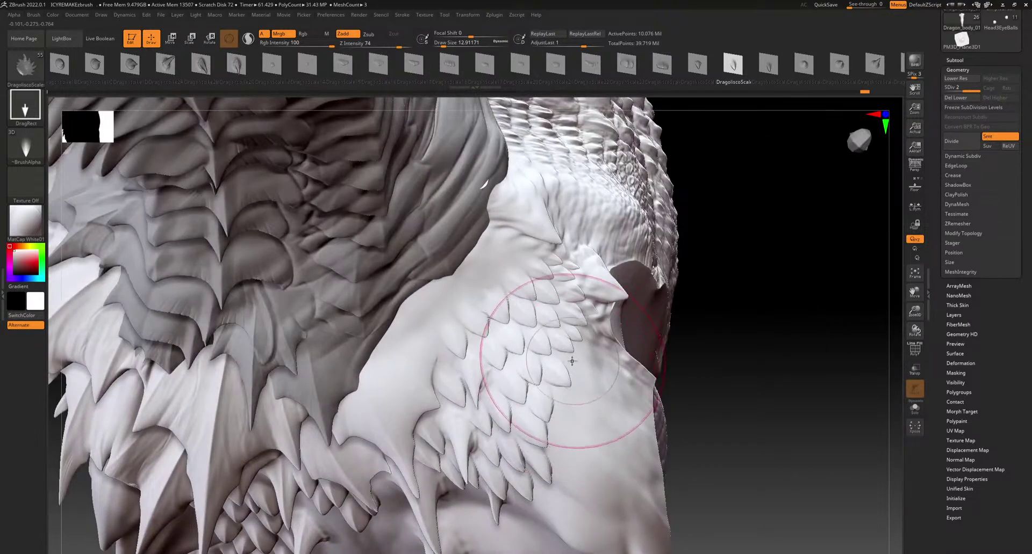
pyautogui.moveTo(530, 312); pyautogui.dragTo(527, 248, button='right')
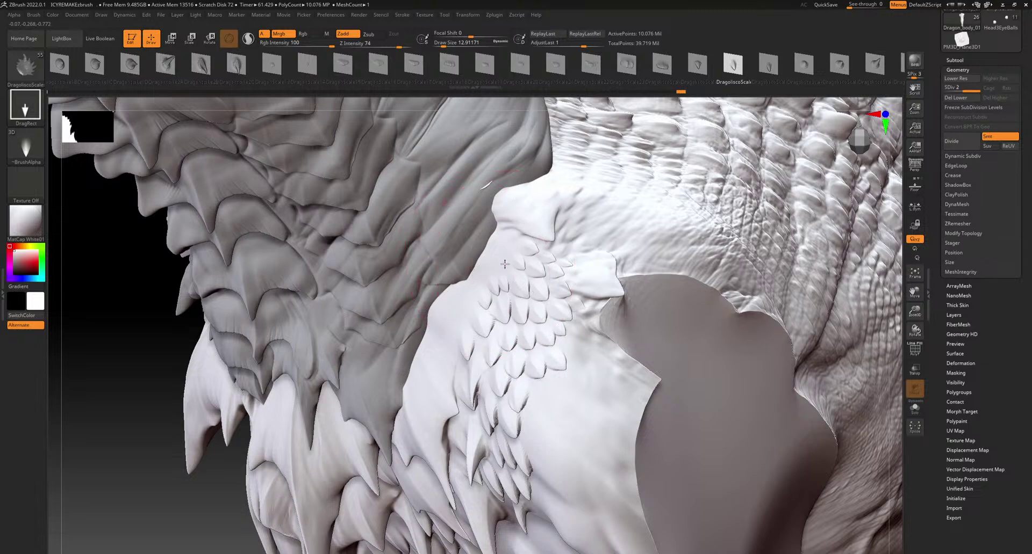
pyautogui.moveTo(517, 240); pyautogui.dragTo(524, 252)
pyautogui.hotkey('ctrl', 'z')
# Add a group of smaller scales on the front of the shoulder, just above the pointed edge flap
pyautogui.moveTo(580, 228)
pyautogui.mouseDown(button='right')
pyautogui.moveTo(553, 233)
pyautogui.moveTo(564, 235)
pyautogui.mouseUp(button='right')
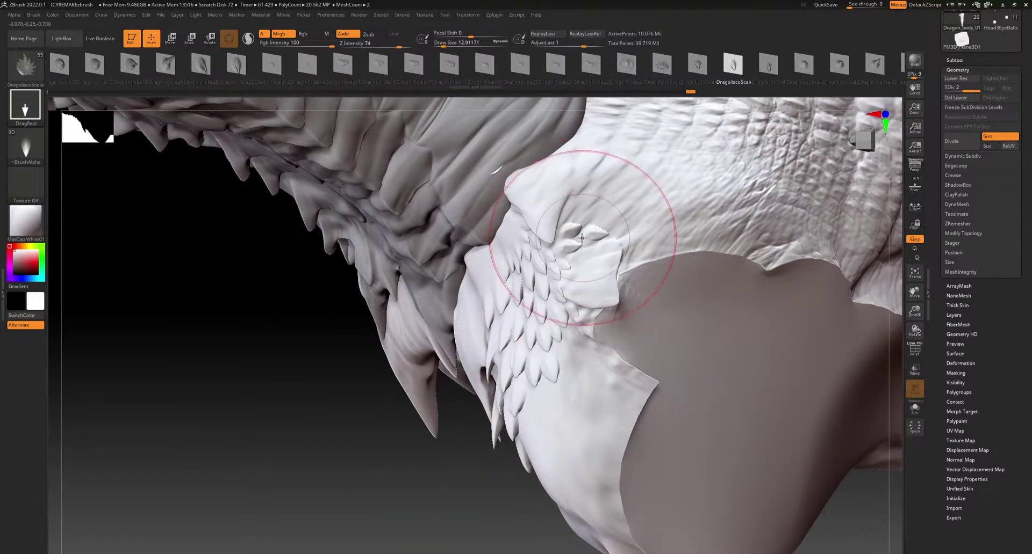
pyautogui.moveTo(567, 226)
pyautogui.mouseDown()
pyautogui.moveTo(590, 226)
pyautogui.moveTo(550, 220)
pyautogui.mouseUp()
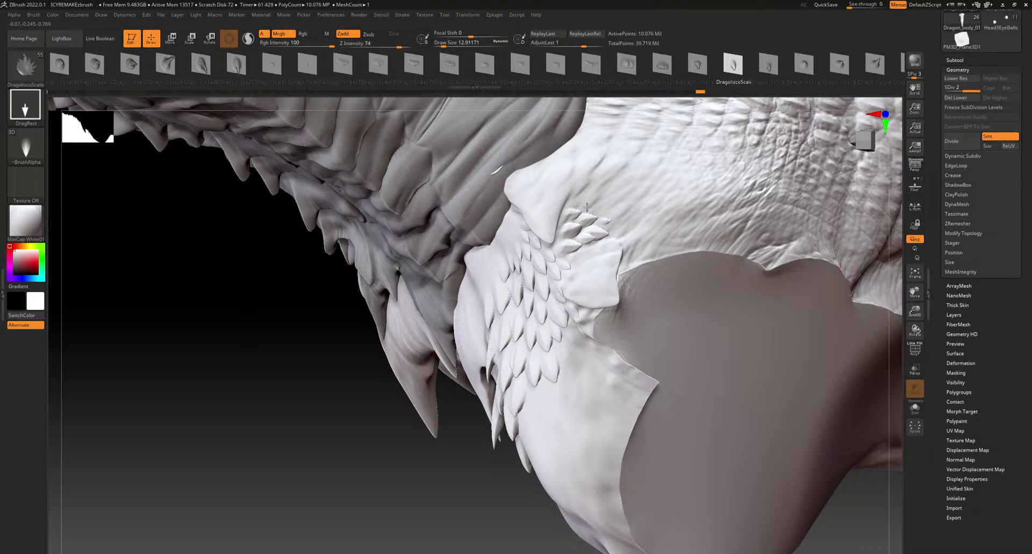
pyautogui.keyDown('alt'); pyautogui.moveTo(474, 415); pyautogui.dragTo(438, 479, button='right'); pyautogui.keyUp('alt')
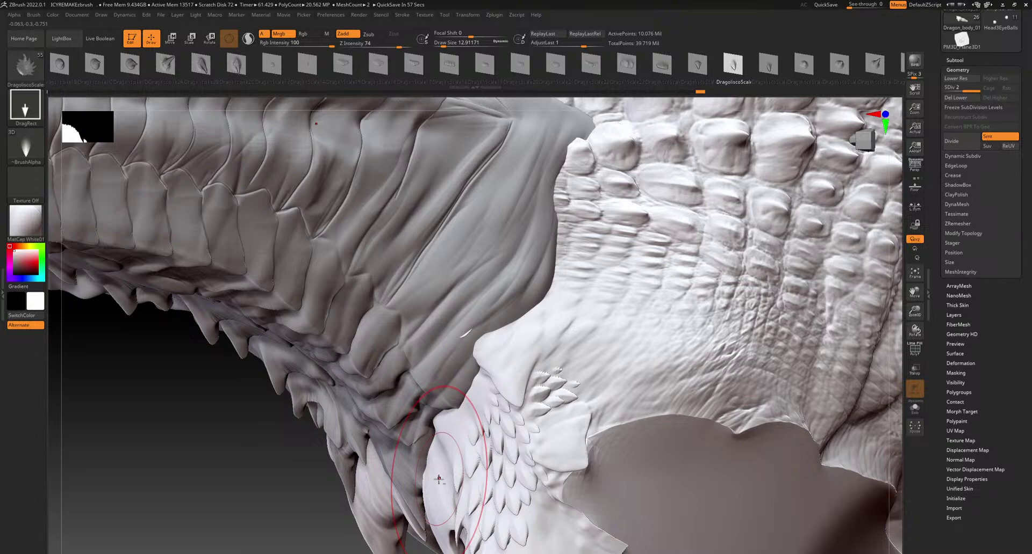
pyautogui.keyDown('alt'); pyautogui.moveTo(489, 423); pyautogui.dragTo(551, 356, button='right'); pyautogui.keyUp('alt')
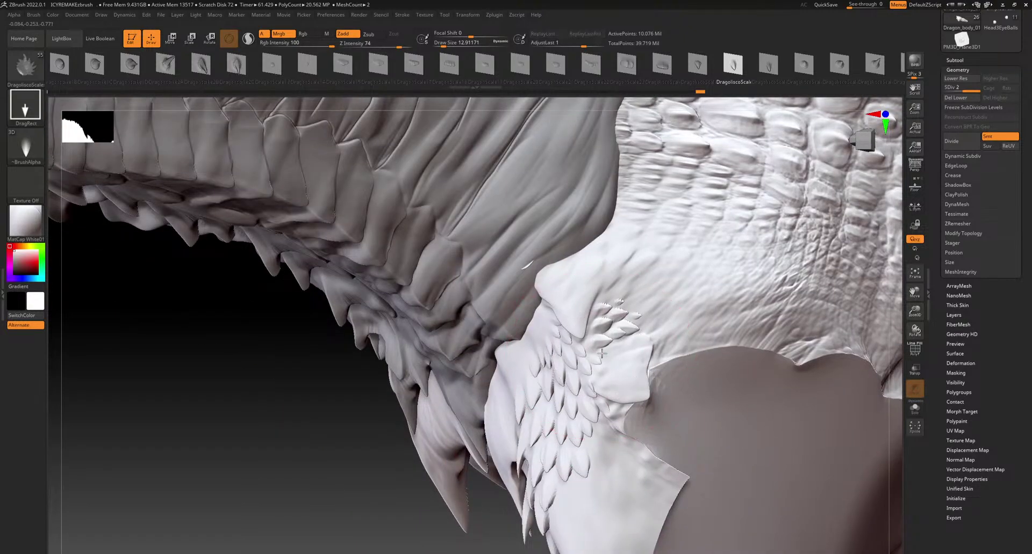
pyautogui.moveTo(581, 346); pyautogui.dragTo(582, 352)
pyautogui.moveTo(524, 344)
pyautogui.mouseDown(button='right')
pyautogui.moveTo(546, 322)
pyautogui.moveTo(556, 328)
pyautogui.mouseUp(button='right')
pyautogui.moveTo(457, 436)
pyautogui.mouseDown(button='right')
pyautogui.moveTo(594, 207)
pyautogui.moveTo(519, 391)
pyautogui.mouseUp(button='right')
pyautogui.moveTo(477, 450)
pyautogui.keyDown('ctrl'); pyautogui.mouseDown(button='right')
pyautogui.moveTo(517, 470)
pyautogui.moveTo(546, 509)
pyautogui.moveTo(511, 399)
pyautogui.mouseUp(button='right'); pyautogui.keyUp('ctrl')
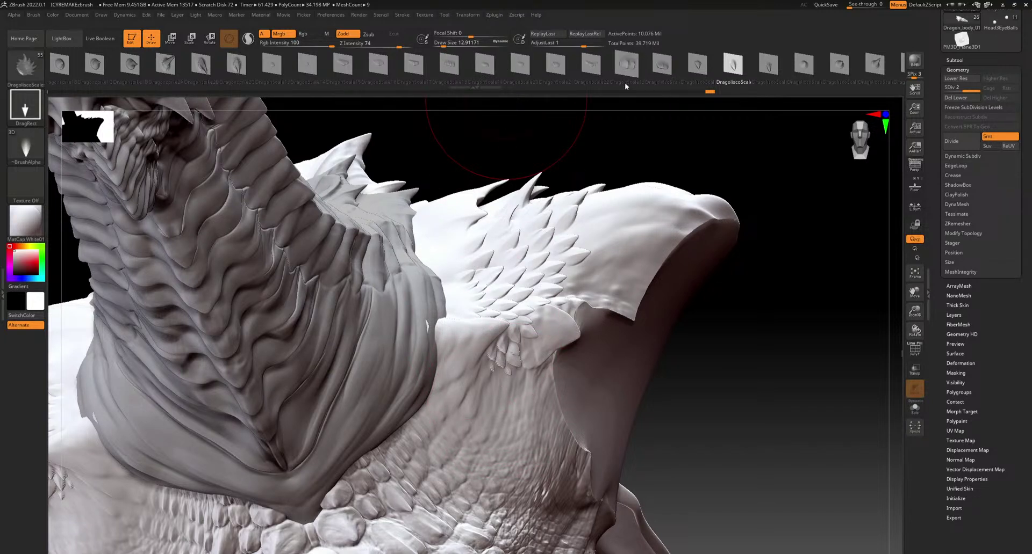
pyautogui.moveTo(668, 68)
pyautogui.mouseDown()
pyautogui.moveTo(360, 79)
pyautogui.moveTo(273, 98)
pyautogui.moveTo(750, 109)
pyautogui.mouseUp()
pyautogui.moveTo(279, 75); pyautogui.dragTo(585, 75)
pyautogui.moveTo(323, 76); pyautogui.dragTo(519, 76)
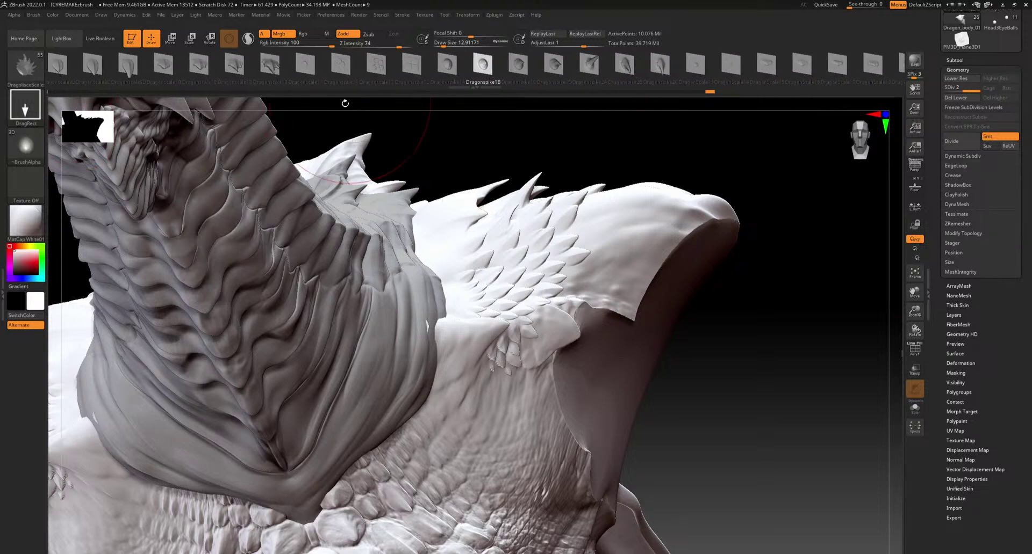
pyautogui.moveTo(344, 70); pyautogui.dragTo(674, 83)
# Switch to the DragoiscoScales brush with the FreeHand stroke and choose a multi-scale pattern shape
pyautogui.click(24, 75)
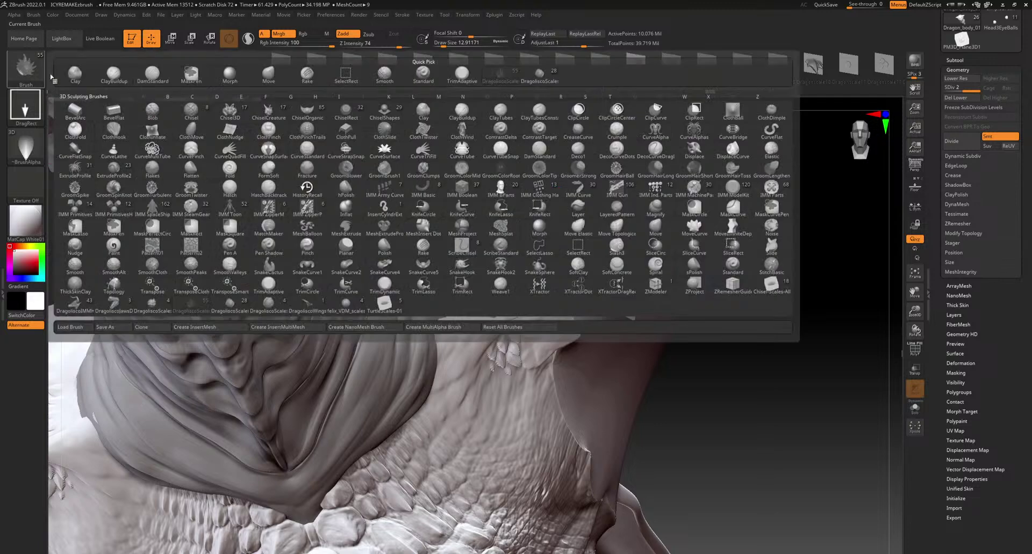
pyautogui.click(531, 80)
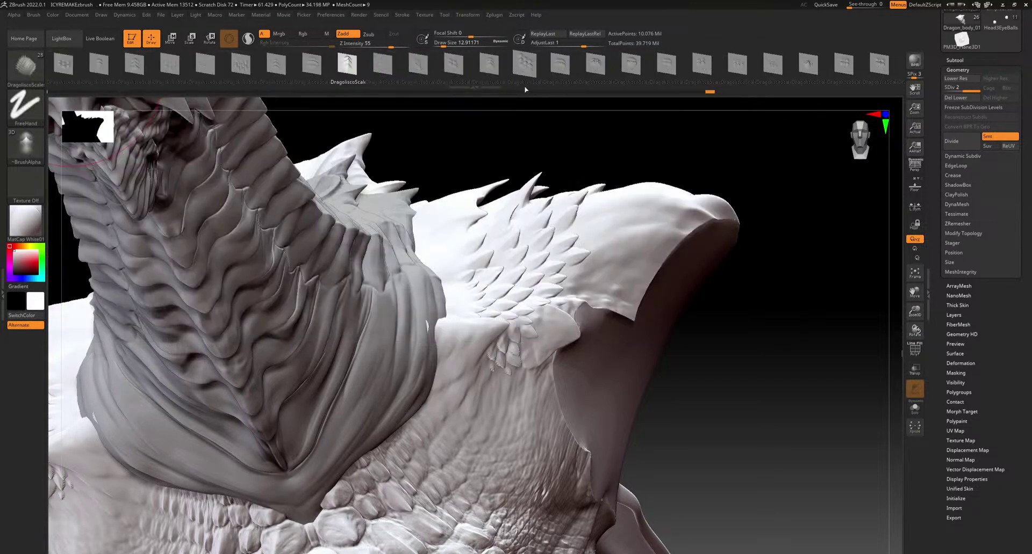
pyautogui.click(521, 64)
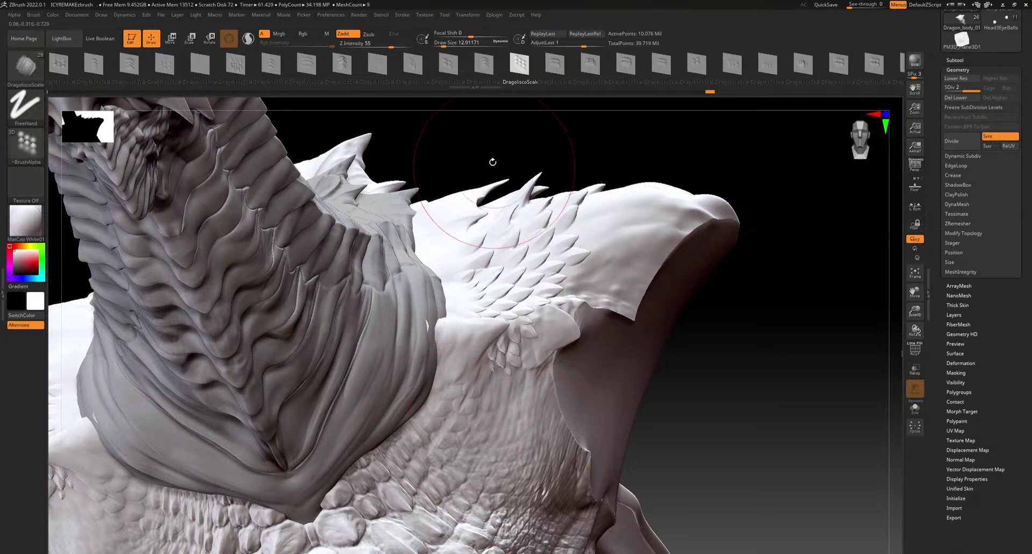
pyautogui.click(234, 69)
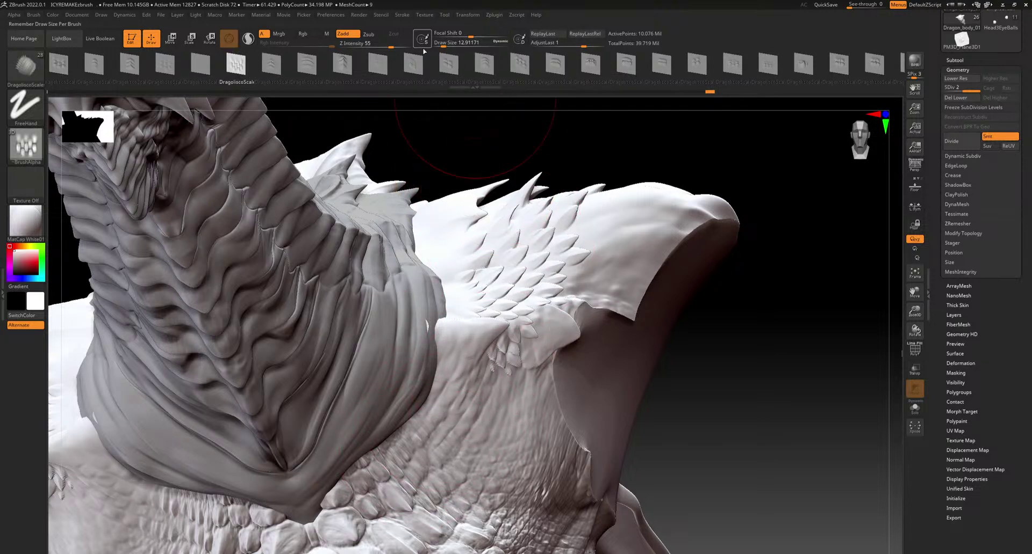
# Raise the Z Intensity to 87 and brush the multi-scale pattern over the skin between the shoulder flap and the large chest scales
pyautogui.keyDown('alt'); pyautogui.moveTo(414, 371); pyautogui.dragTo(424, 199, button='right'); pyautogui.keyUp('alt')
pyautogui.moveTo(454, 301); pyautogui.dragTo(468, 230, button='right')
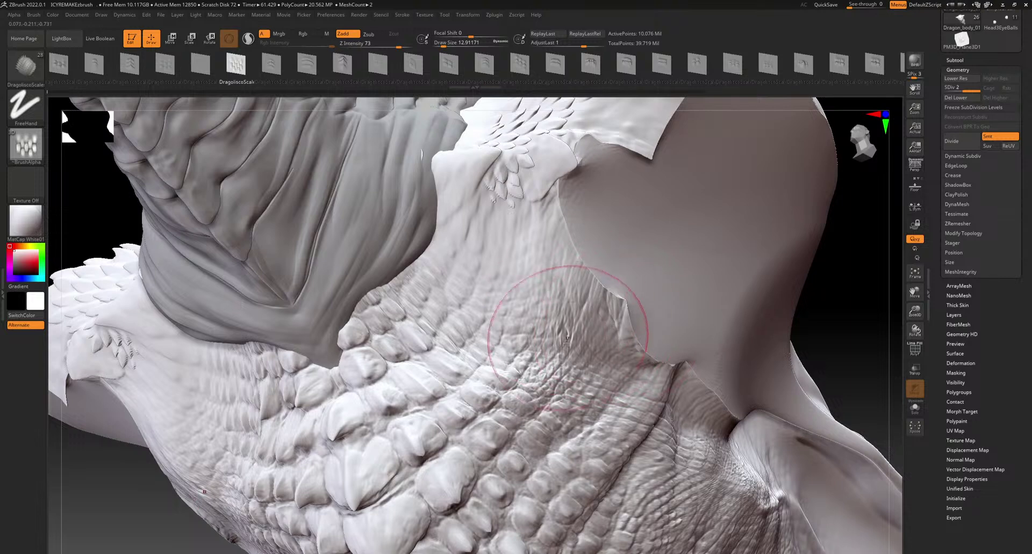
pyautogui.moveTo(560, 367); pyautogui.dragTo(600, 309)
pyautogui.moveTo(519, 335); pyautogui.dragTo(569, 250)
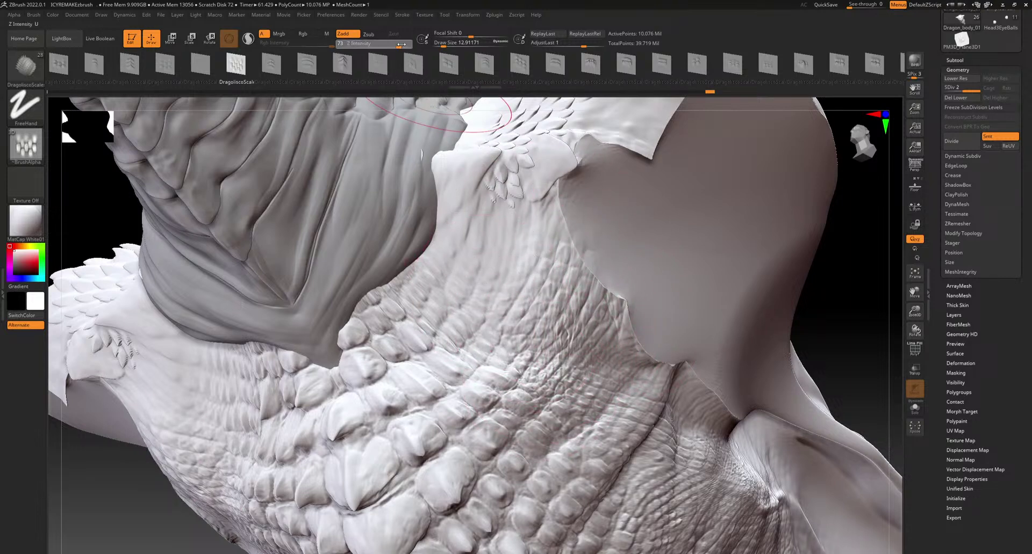
pyautogui.press('ctrl')
pyautogui.hotkey('ctrl', 'z')
pyautogui.moveTo(447, 329); pyautogui.dragTo(507, 223)
pyautogui.moveTo(430, 284); pyautogui.dragTo(472, 185)
pyautogui.moveTo(519, 343); pyautogui.dragTo(564, 270)
pyautogui.moveTo(551, 382); pyautogui.dragTo(605, 319)
pyautogui.moveTo(598, 419); pyautogui.dragTo(636, 363)
# Inspect the scale detail along the flank, neck, back and shoulders from several angles
pyautogui.keyDown('ctrl'); pyautogui.moveTo(627, 459); pyautogui.dragTo(392, 104, button='right'); pyautogui.keyUp('ctrl')
pyautogui.keyDown('ctrl'); pyautogui.moveTo(502, 304); pyautogui.dragTo(511, 376, button='right'); pyautogui.keyUp('ctrl')
pyautogui.moveTo(521, 242); pyautogui.dragTo(478, 291, button='right')
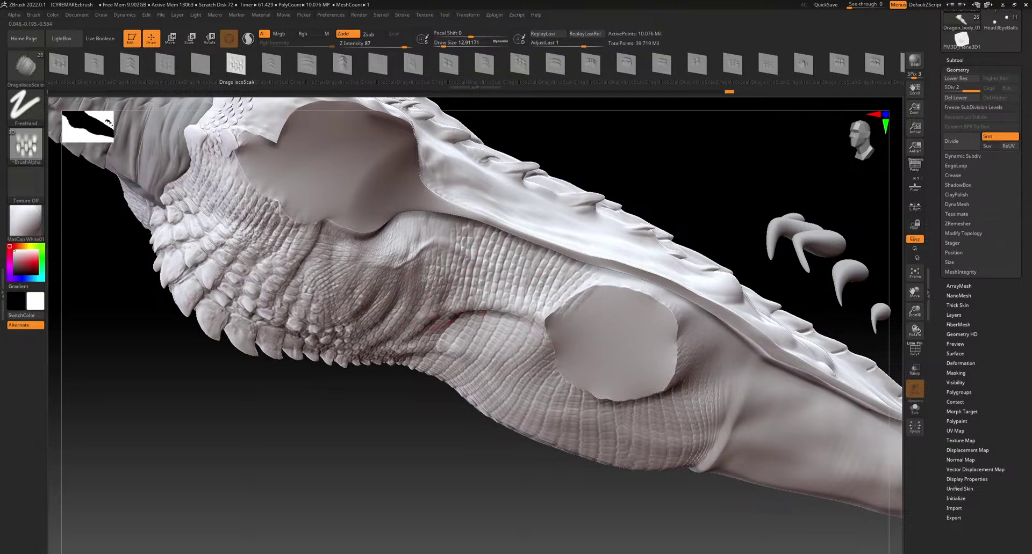
pyautogui.moveTo(453, 254); pyautogui.dragTo(416, 391, button='right')
pyautogui.moveTo(375, 343); pyautogui.dragTo(330, 307, button='right')
pyautogui.keyDown('alt'); pyautogui.click(328, 307); pyautogui.keyUp('alt')
pyautogui.keyDown('alt'); pyautogui.moveTo(433, 250); pyautogui.dragTo(469, 290, button='right'); pyautogui.keyUp('alt')
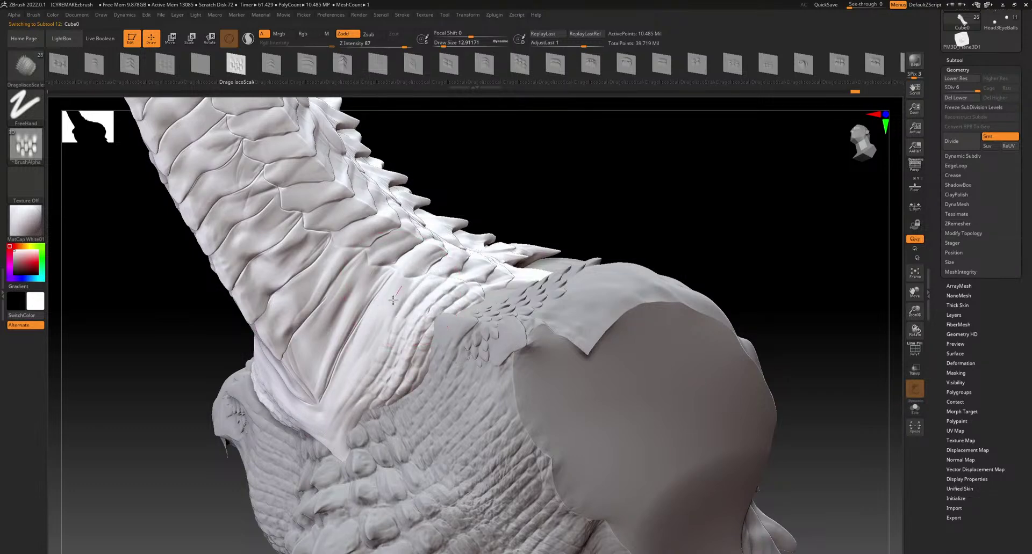
pyautogui.moveTo(394, 394)
pyautogui.keyDown('ctrl'); pyautogui.mouseDown(button='right')
pyautogui.moveTo(465, 191)
pyautogui.moveTo(421, 294)
pyautogui.moveTo(468, 372)
pyautogui.moveTo(492, 378)
pyautogui.mouseUp(button='right'); pyautogui.keyUp('ctrl')
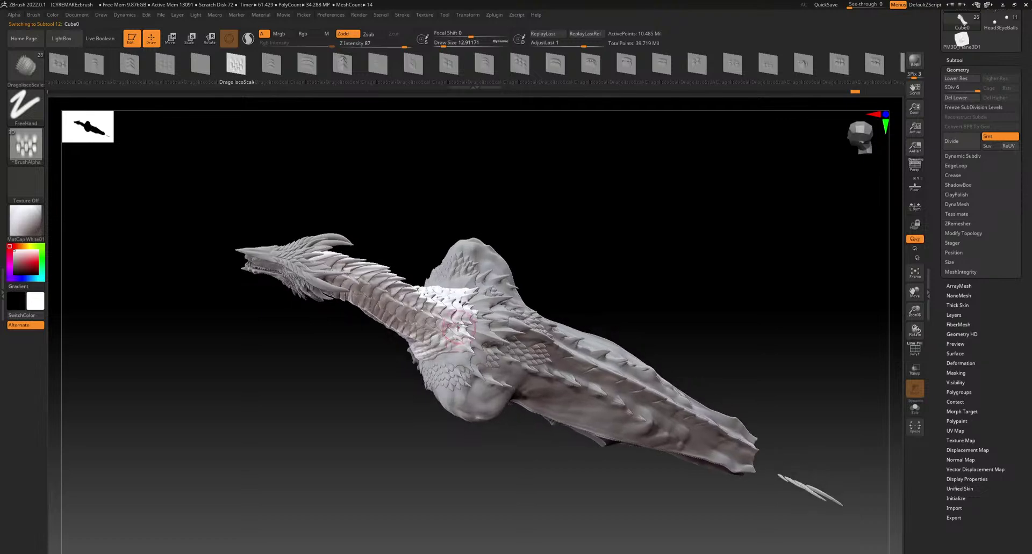
pyautogui.moveTo(548, 402)
pyautogui.keyDown('alt'); pyautogui.mouseDown(button='right')
pyautogui.moveTo(478, 322)
pyautogui.moveTo(552, 349)
pyautogui.mouseUp(button='right'); pyautogui.keyUp('alt')
pyautogui.keyDown('alt'); pyautogui.click(448, 378); pyautogui.keyUp('alt')
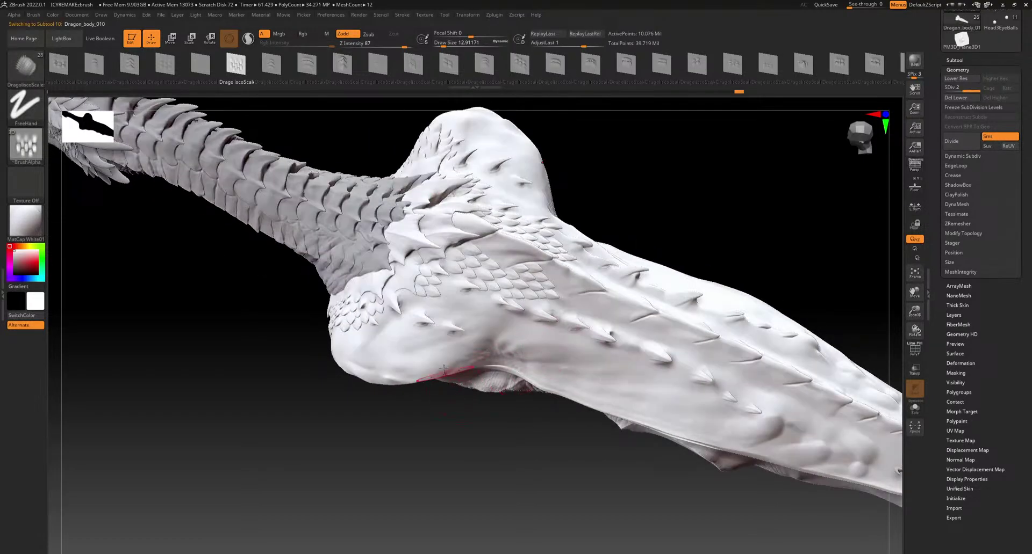
pyautogui.moveTo(425, 347); pyautogui.dragTo(486, 313, button='right')
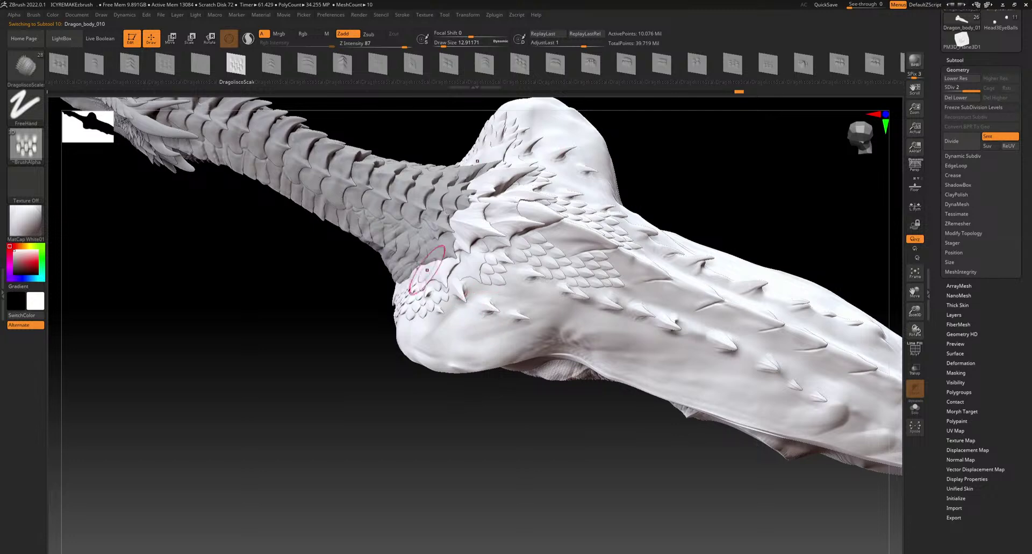
pyautogui.moveTo(408, 323); pyautogui.dragTo(656, 194, button='right')
# Reduce the draw size to 6.57639 and brush the multi-scale pattern over the wrinkled throat skin behind the jaw spikes
pyautogui.keyDown('ctrl'); pyautogui.moveTo(433, 224); pyautogui.dragTo(461, 334, button='right'); pyautogui.keyUp('ctrl')
pyautogui.keyDown('alt'); pyautogui.moveTo(542, 304); pyautogui.dragTo(280, 326, button='right'); pyautogui.keyUp('alt')
pyautogui.keyDown('alt'); pyautogui.moveTo(343, 344); pyautogui.dragTo(722, 299, button='right'); pyautogui.keyUp('alt')
pyautogui.moveTo(330, 357); pyautogui.dragTo(442, 307, button='right')
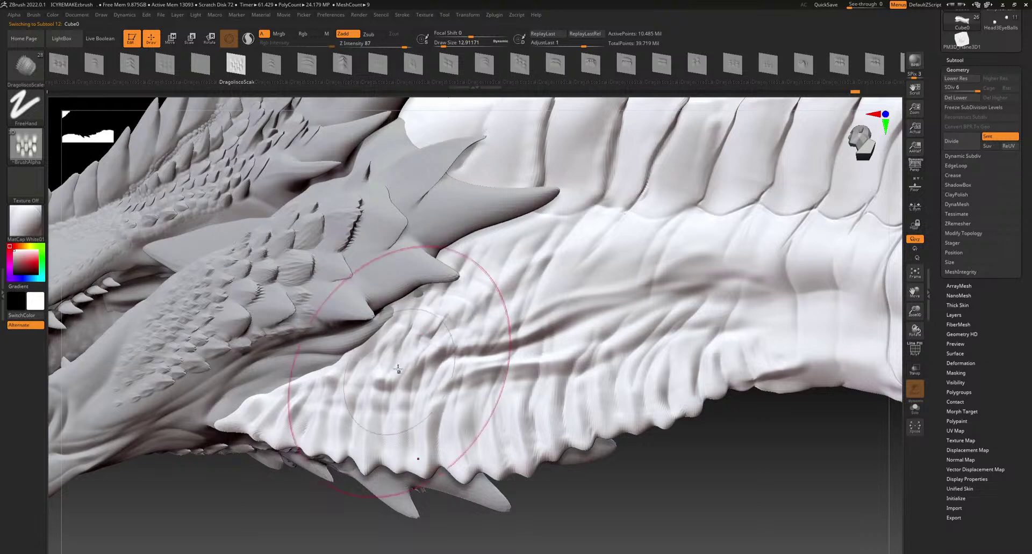
pyautogui.press('ctrl')
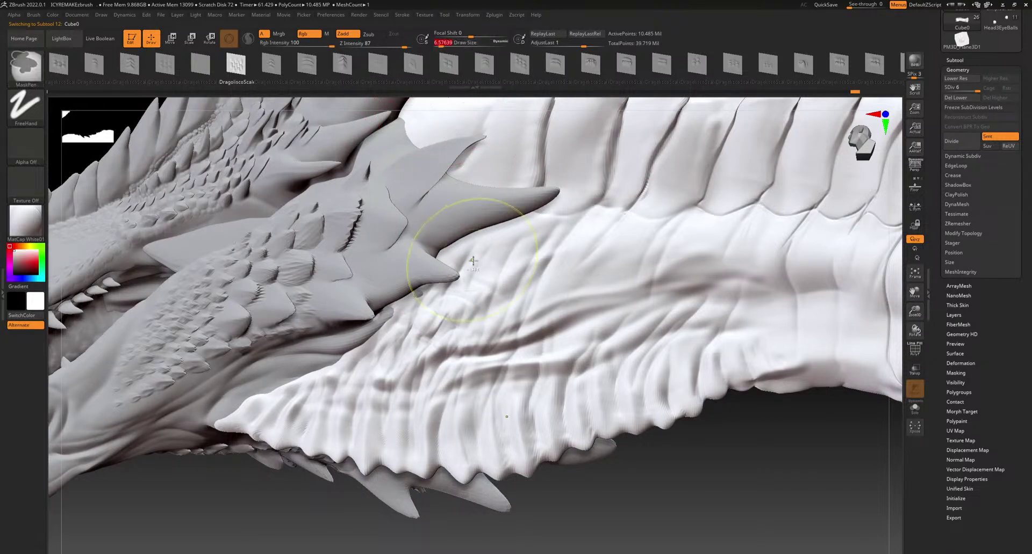
pyautogui.hotkey('ctrl', 'z')
pyautogui.moveTo(465, 265)
pyautogui.mouseDown()
pyautogui.moveTo(430, 308)
pyautogui.moveTo(403, 396)
pyautogui.mouseUp()
pyautogui.moveTo(505, 245)
pyautogui.mouseDown()
pyautogui.moveTo(475, 344)
pyautogui.moveTo(466, 430)
pyautogui.mouseUp()
pyautogui.moveTo(563, 245); pyautogui.dragTo(539, 341)
pyautogui.moveTo(618, 232); pyautogui.dragTo(594, 341)
pyautogui.moveTo(594, 225); pyautogui.dragTo(578, 265)
pyautogui.moveTo(544, 226); pyautogui.dragTo(516, 276)
pyautogui.moveTo(384, 335); pyautogui.dragTo(349, 375)
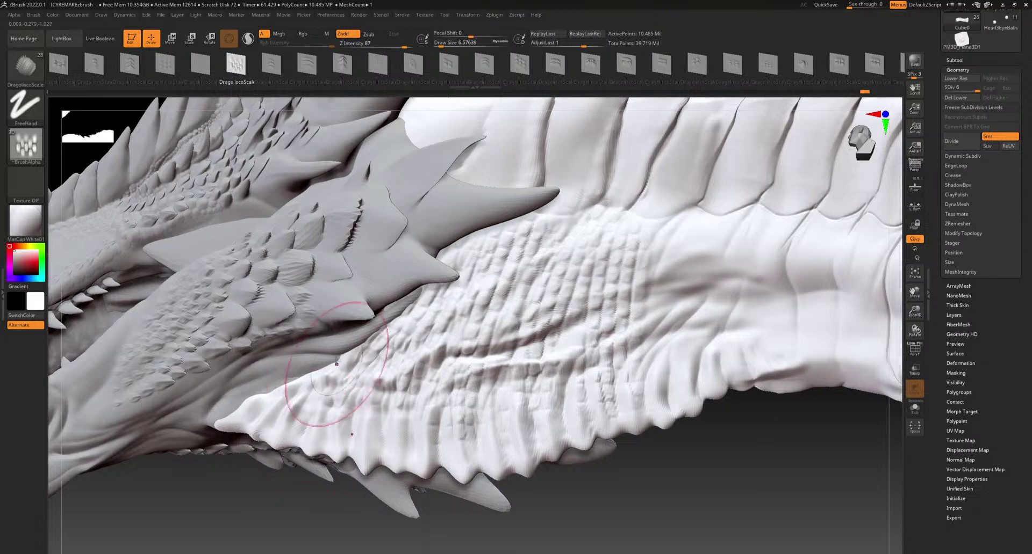
# Subdivide the lower jaw mesh to level 5 and cover the skin along its underside with the scale pattern
pyautogui.hotkey('shift', 'd')
pyautogui.hotkey('shift', 'd')
pyautogui.hotkey('shift', 'd')
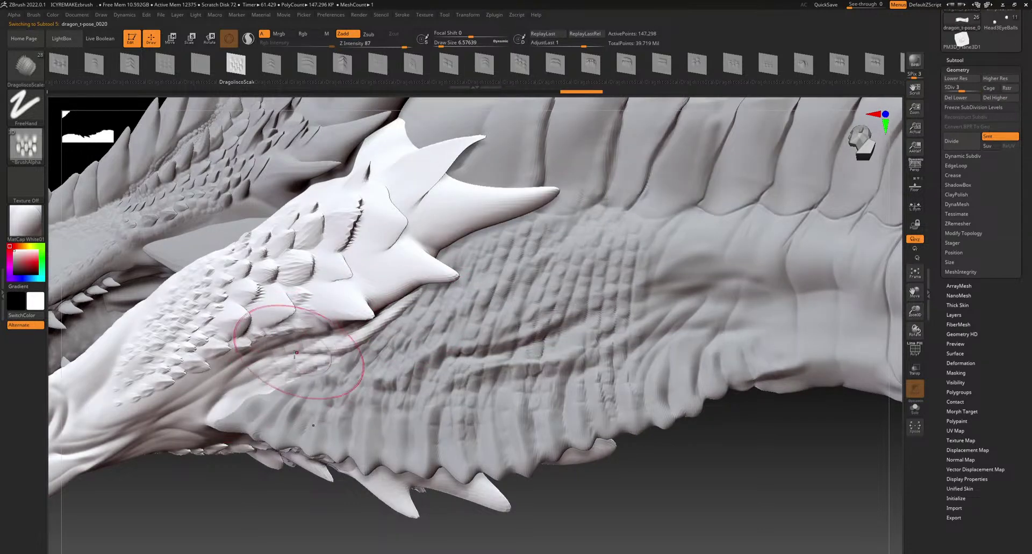
pyautogui.hotkey('ctrl', 'z')
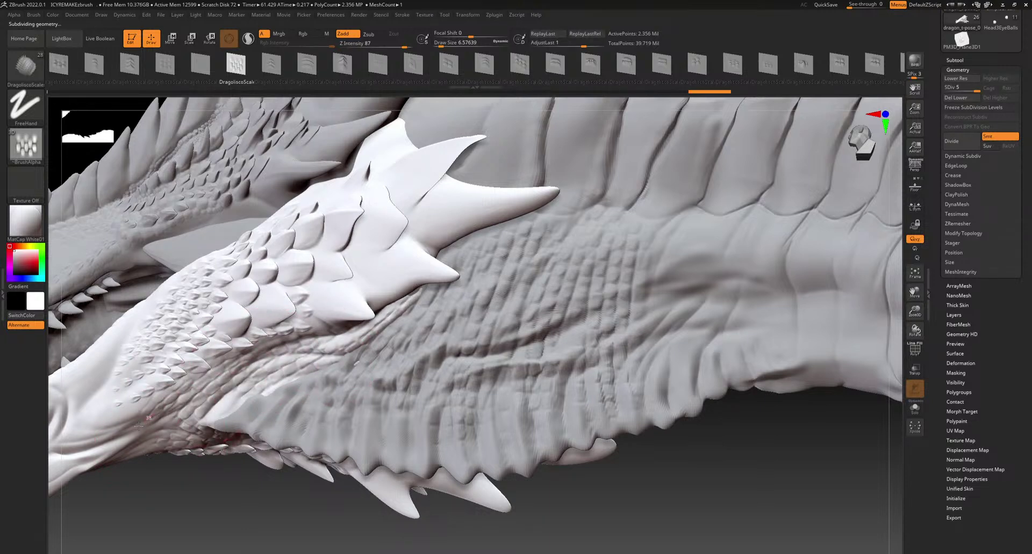
pyautogui.keyDown('alt'); pyautogui.moveTo(352, 393); pyautogui.dragTo(418, 329, button='right'); pyautogui.keyUp('alt')
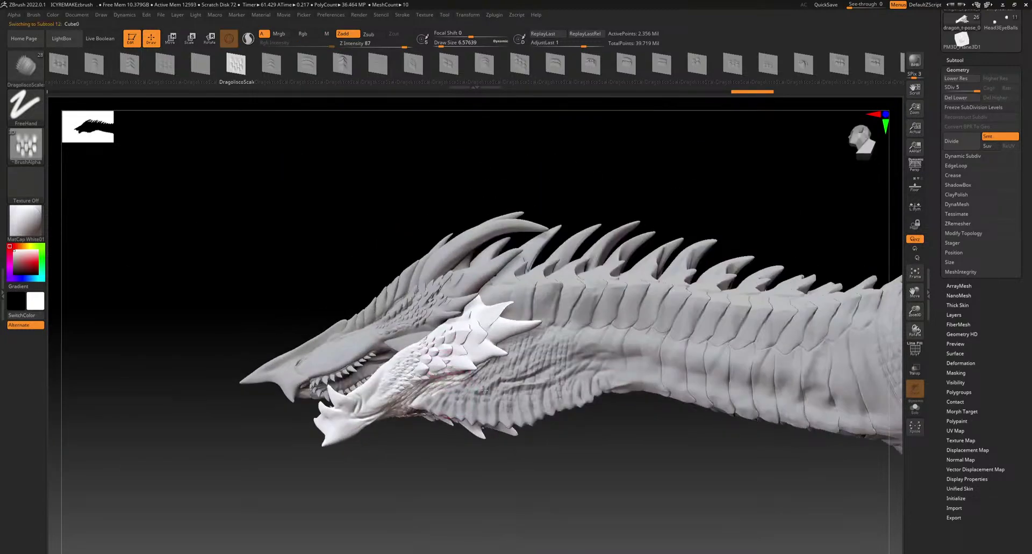
# Switch to the Move brush and make the beak-shaped snout plate the active subtool
pyautogui.keyDown('alt'); pyautogui.click(482, 392); pyautogui.keyUp('alt')
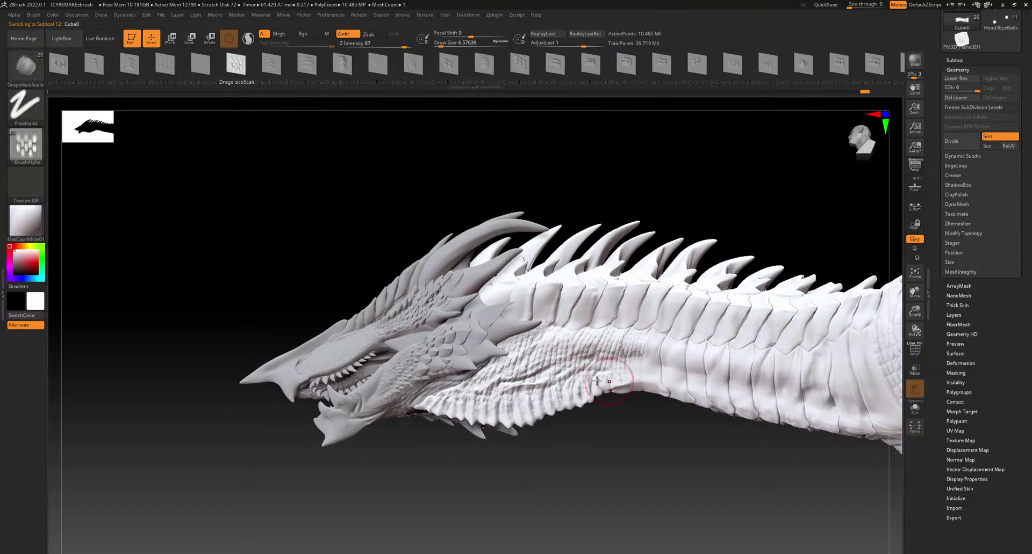
pyautogui.press('ctrl')
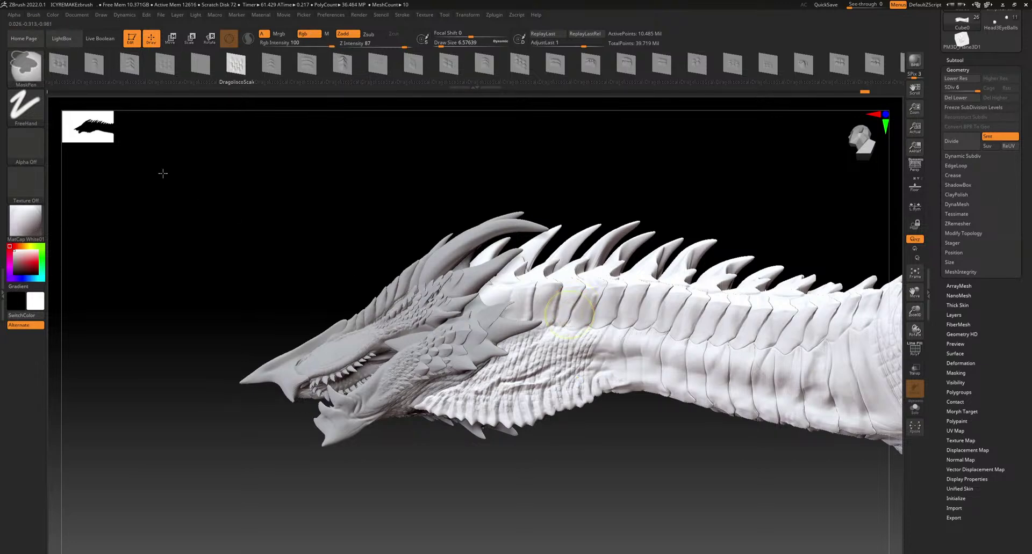
pyautogui.click(31, 68)
pyautogui.click(226, 80)
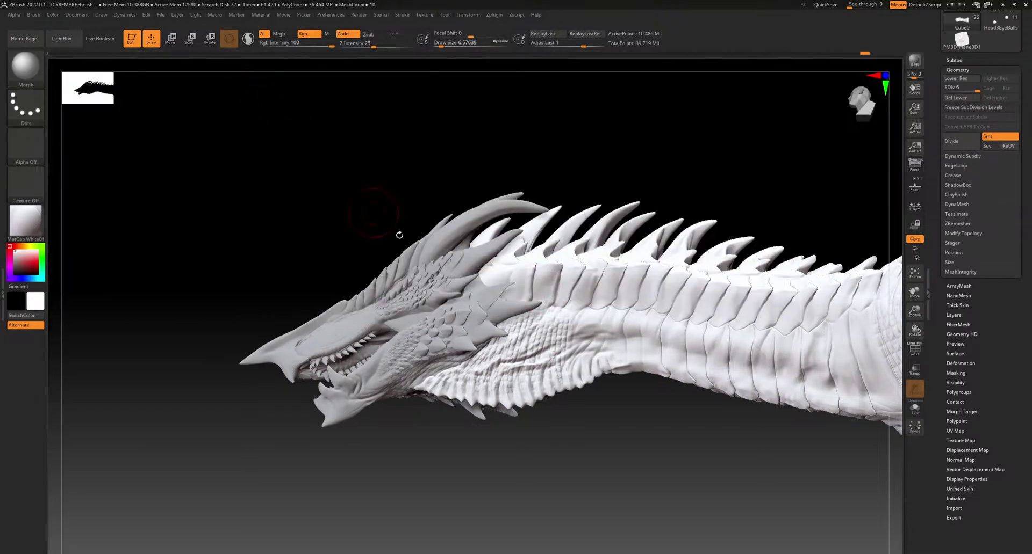
pyautogui.moveTo(345, 287); pyautogui.dragTo(269, 199)
pyautogui.press('b')
pyautogui.click(270, 75)
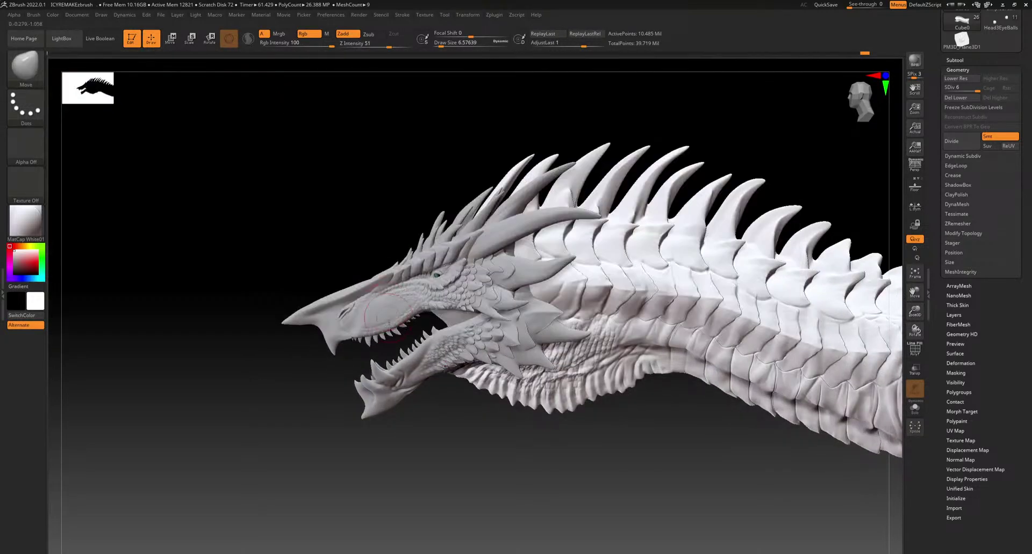
pyautogui.keyDown('alt'); pyautogui.moveTo(313, 333); pyautogui.dragTo(488, 325); pyautogui.keyUp('alt')
pyautogui.keyDown('alt'); pyautogui.click(488, 317); pyautogui.keyUp('alt')
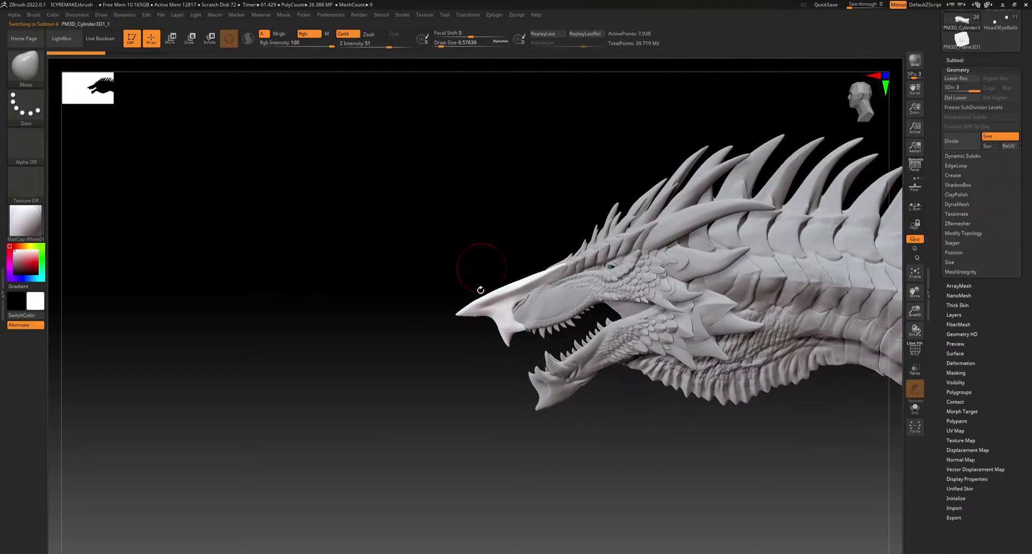
# Try stretching the beak tip far forward with the Move brush at draw size 14.19857, and undo the stretch
pyautogui.keyDown('ctrl'); pyautogui.moveTo(494, 289); pyautogui.dragTo(516, 107, button='right'); pyautogui.keyUp('ctrl')
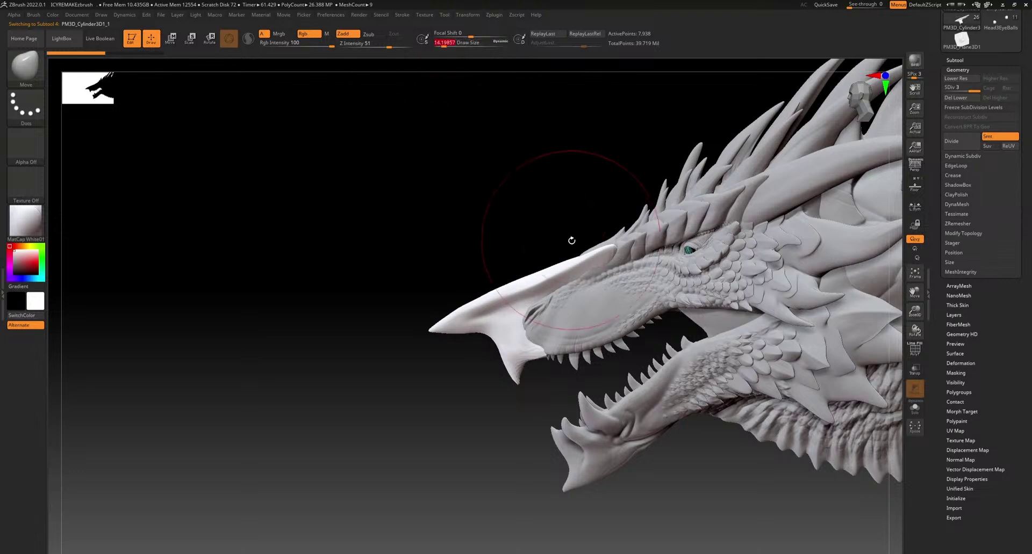
pyautogui.moveTo(430, 329); pyautogui.dragTo(247, 414)
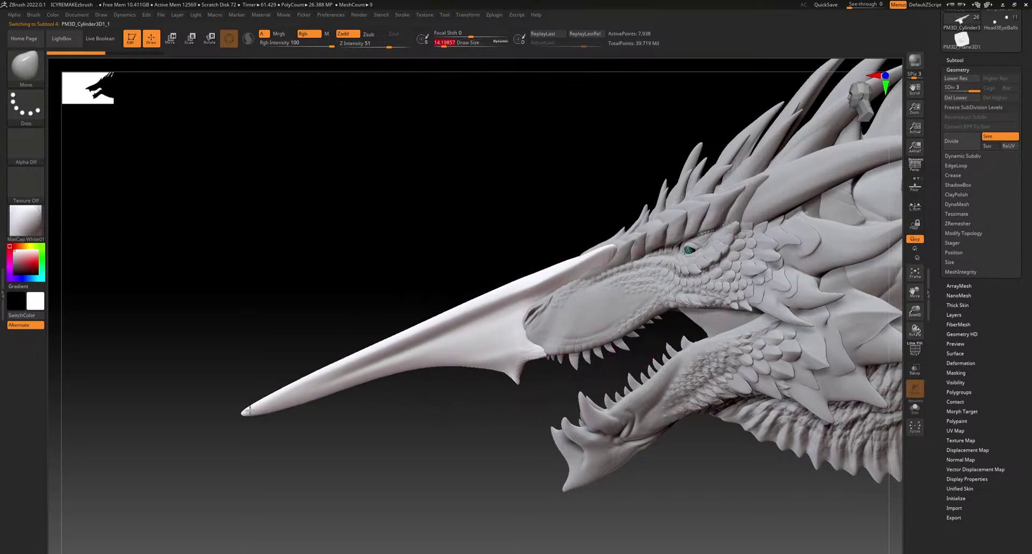
pyautogui.moveTo(524, 428)
pyautogui.mouseDown()
pyautogui.moveTo(449, 376)
pyautogui.moveTo(343, 346)
pyautogui.mouseUp()
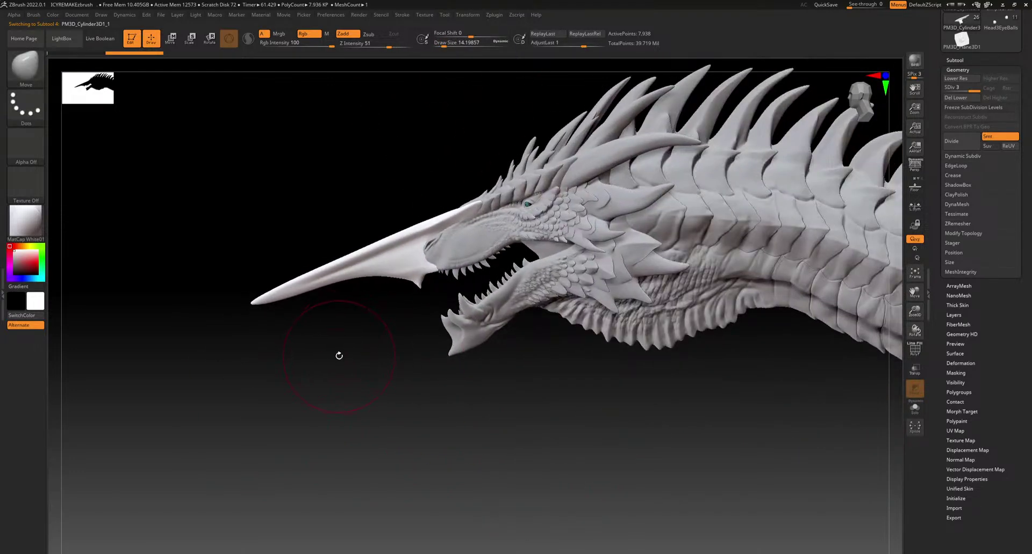
pyautogui.hotkey('ctrl', 'z')
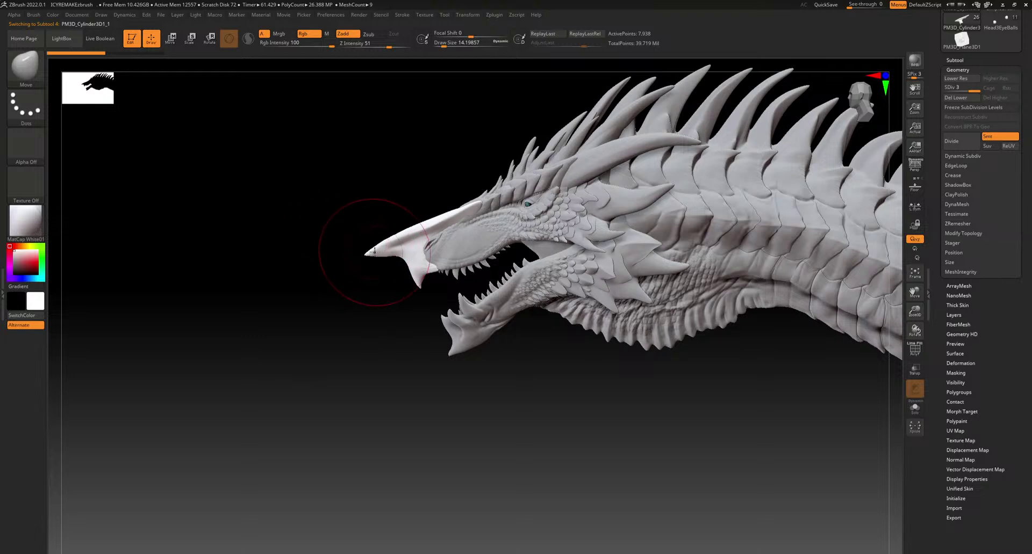
# Try lengthening and reshaping the beak tip again, comparing the versions by undoing and redoing
pyautogui.moveTo(369, 241); pyautogui.dragTo(263, 279)
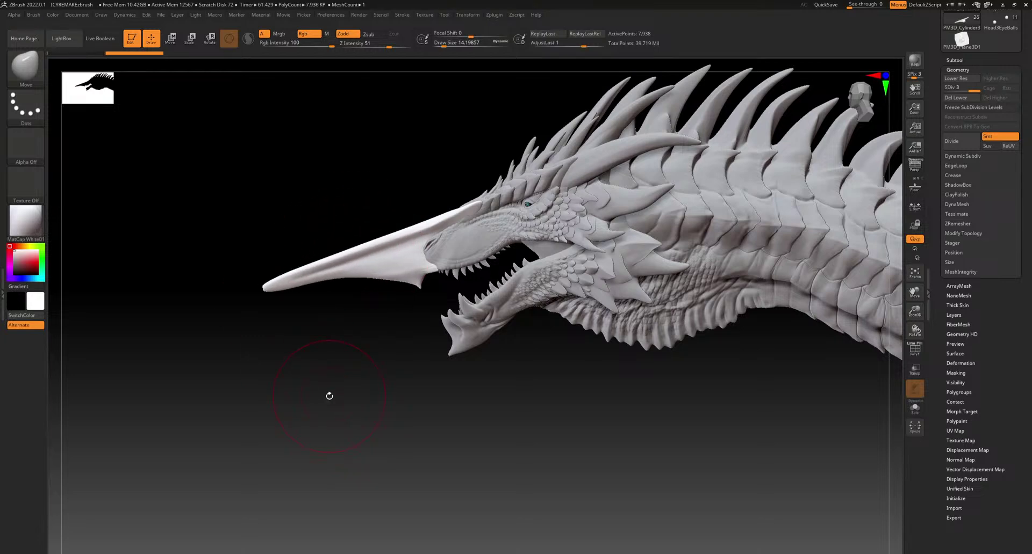
pyautogui.moveTo(264, 273); pyautogui.dragTo(344, 243)
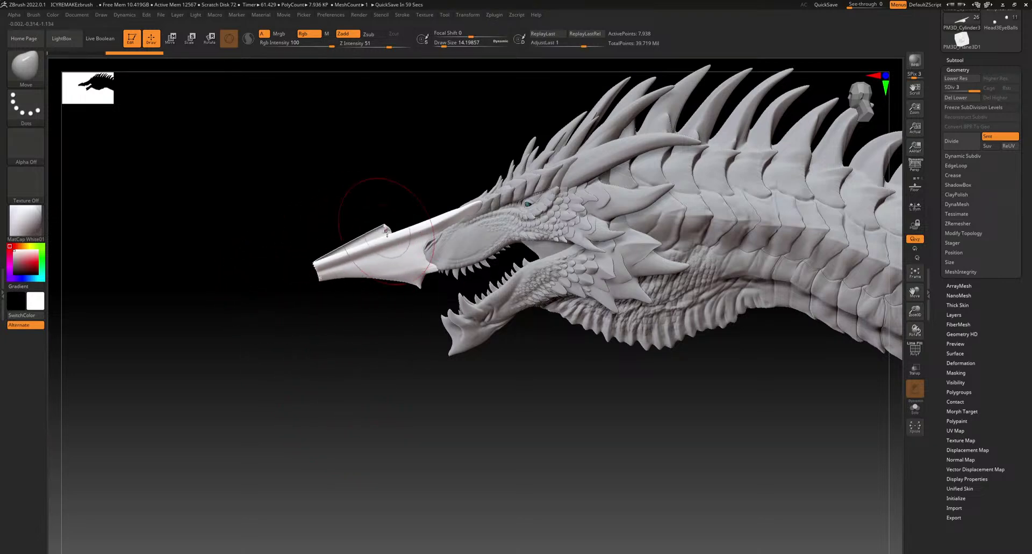
pyautogui.hotkey('ctrl', 'n')
pyautogui.moveTo(484, 383)
pyautogui.mouseDown()
pyautogui.moveTo(468, 403)
pyautogui.moveTo(485, 359)
pyautogui.mouseUp()
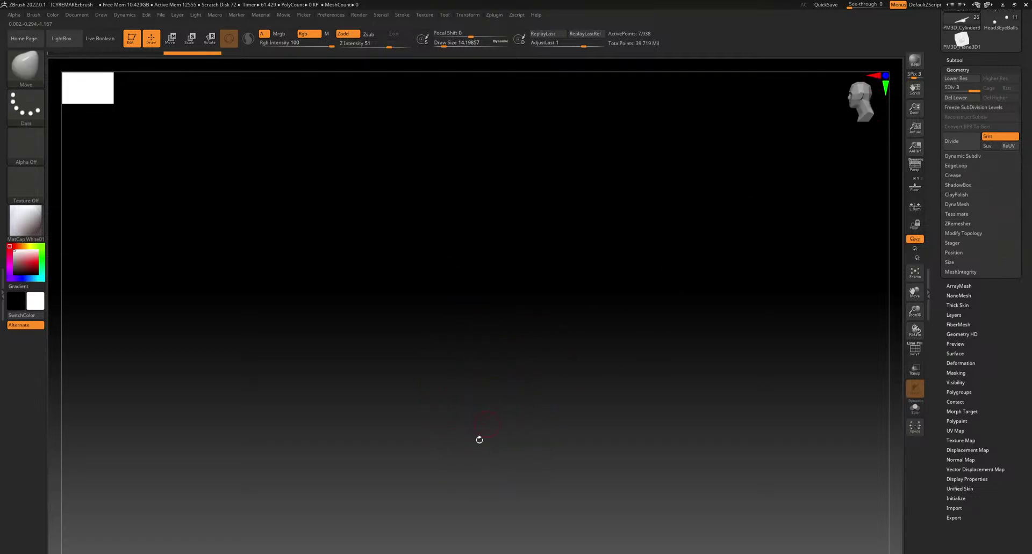
pyautogui.hotkey('ctrl', 'shift', 'z')
pyautogui.keyDown('alt'); pyautogui.moveTo(318, 313); pyautogui.dragTo(327, 338); pyautogui.keyUp('alt')
pyautogui.hotkey('ctrl', 'z')
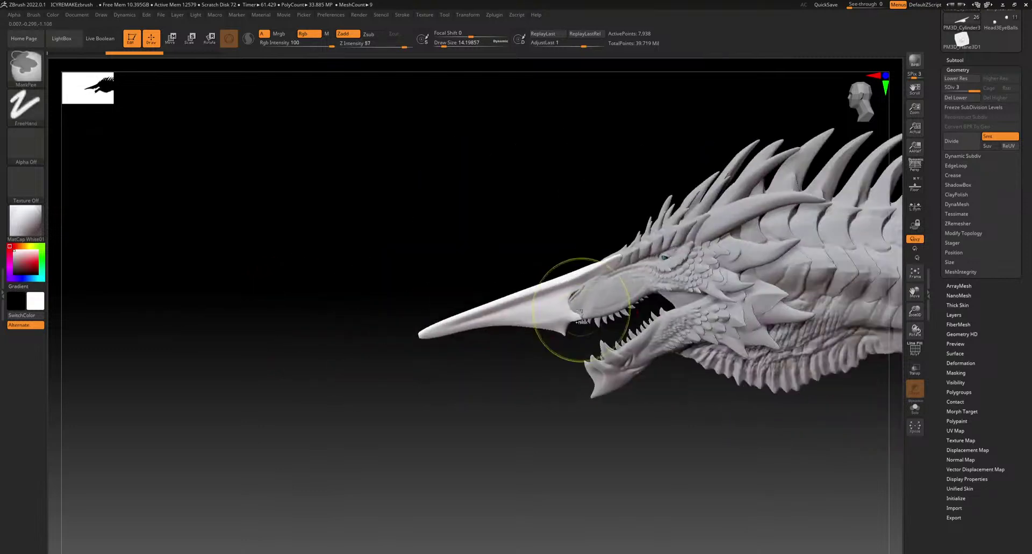
pyautogui.hotkey('ctrl', 'shift', 'z')
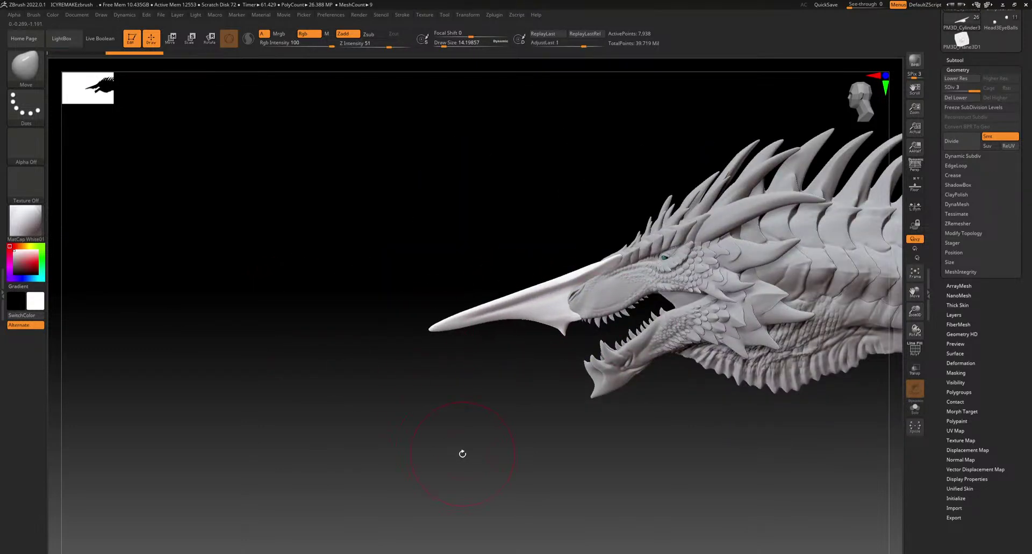
pyautogui.hotkey('ctrl', 'z')
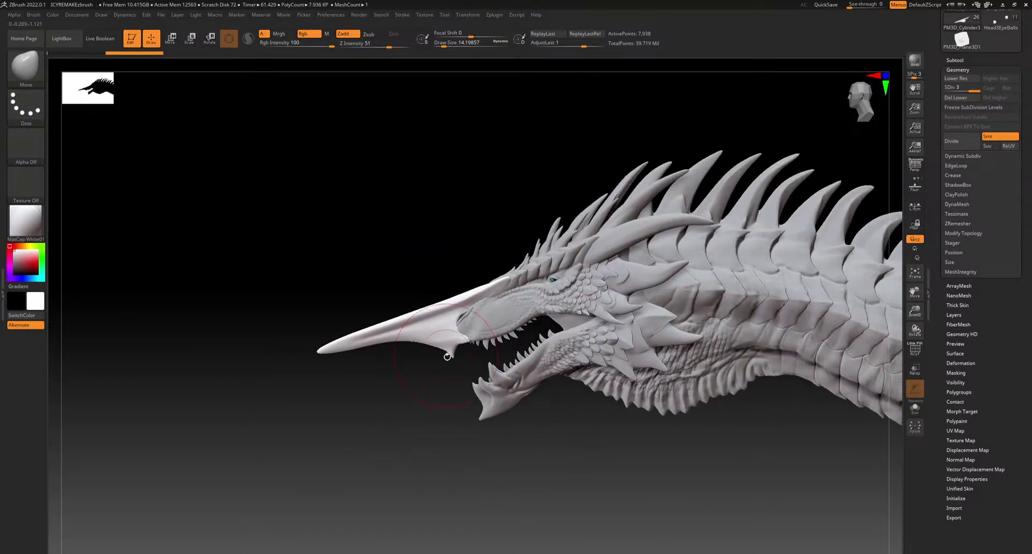
pyautogui.moveTo(326, 349)
pyautogui.mouseDown()
pyautogui.moveTo(423, 315)
pyautogui.moveTo(397, 422)
pyautogui.moveTo(603, 430)
pyautogui.mouseUp()
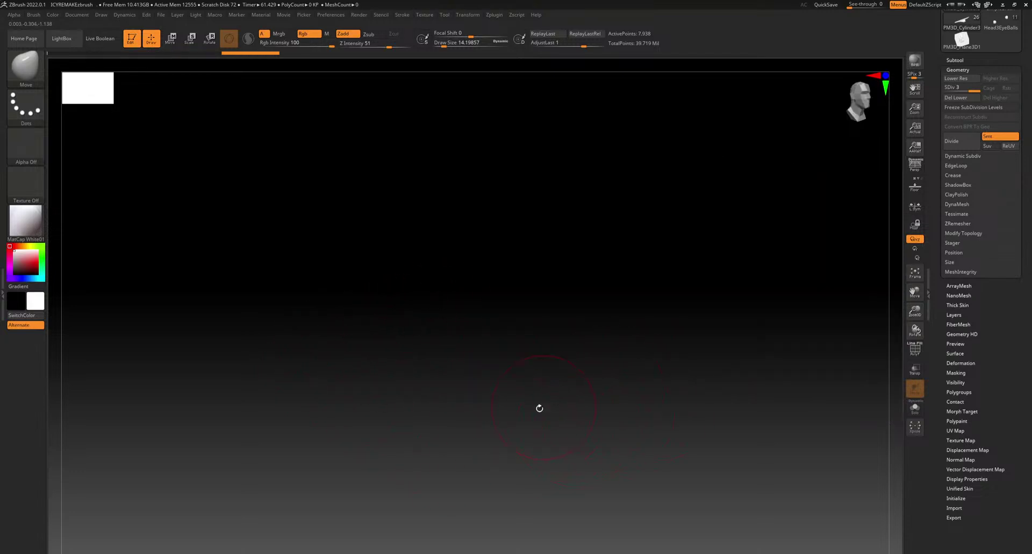
# Undo the remaining beak stretches to restore the short pointed snout
pyautogui.press('f')
pyautogui.keyDown('ctrl'); pyautogui.moveTo(634, 327); pyautogui.dragTo(637, 253, button='right'); pyautogui.keyUp('ctrl')
pyautogui.moveTo(774, 322); pyautogui.dragTo(667, 335, button='right')
pyautogui.hotkey('ctrl', 'z')
pyautogui.hotkey('ctrl', 'z')
pyautogui.moveTo(583, 333); pyautogui.dragTo(488, 343, button='right')
pyautogui.hotkey('ctrl', 'z')
pyautogui.hotkey('ctrl', 'z')
pyautogui.hotkey('ctrl', 'z')
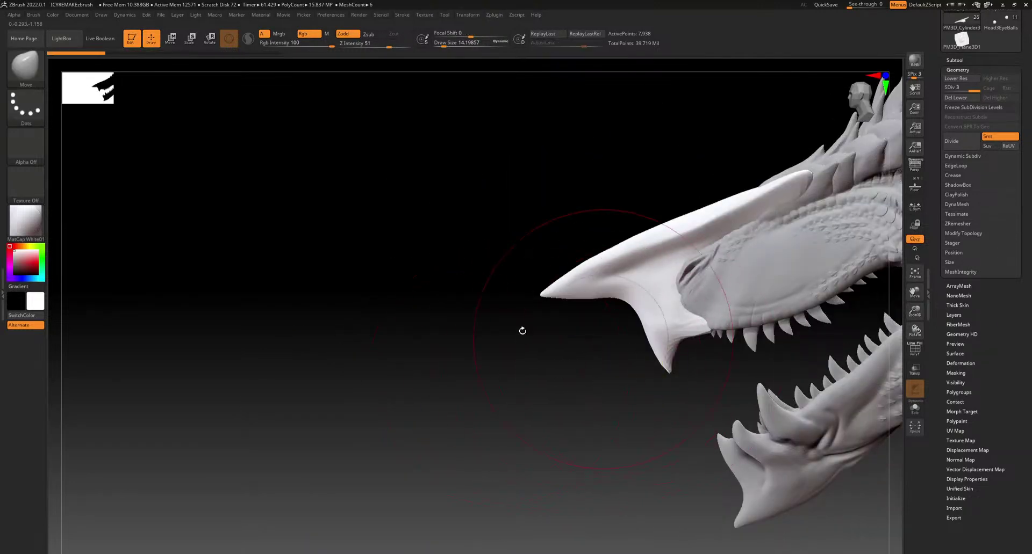
# Check the overall proportions of the whole dragon and the shape of its head in profile
pyautogui.press('f')
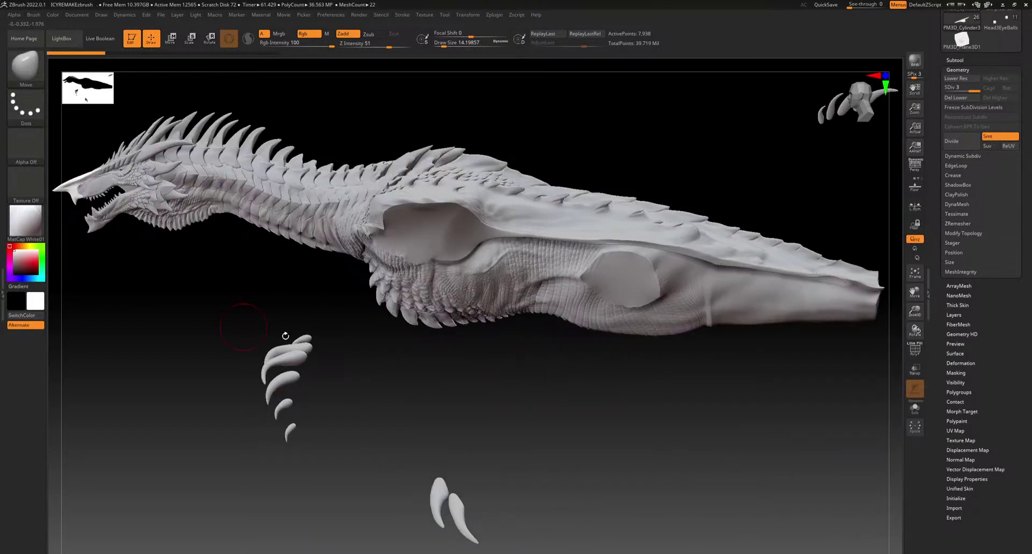
pyautogui.keyDown('alt'); pyautogui.moveTo(247, 327); pyautogui.dragTo(680, 421, button='right'); pyautogui.keyUp('alt')
pyautogui.keyDown('ctrl'); pyautogui.moveTo(516, 295); pyautogui.dragTo(518, 330, button='right'); pyautogui.keyUp('ctrl')
pyautogui.hotkey('ctrl', 'z')
pyautogui.hotkey('ctrl', 'z')
pyautogui.hotkey('ctrl', 'z')
pyautogui.hotkey('ctrl', 'z')
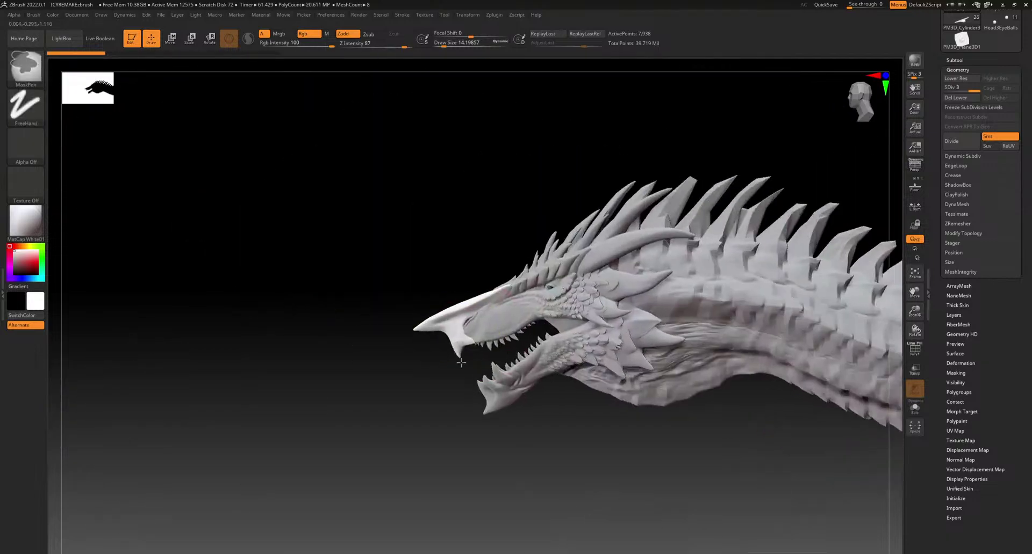
pyautogui.keyDown('ctrl'); pyautogui.moveTo(461, 363); pyautogui.dragTo(464, 382, button='right'); pyautogui.keyUp('ctrl')
# Pull the lower jaw's front tusks upward with the Move brush at draw size 5.75148, and undo the last pull on the chin spike
pyautogui.keyDown('alt'); pyautogui.click(526, 391); pyautogui.keyUp('alt')
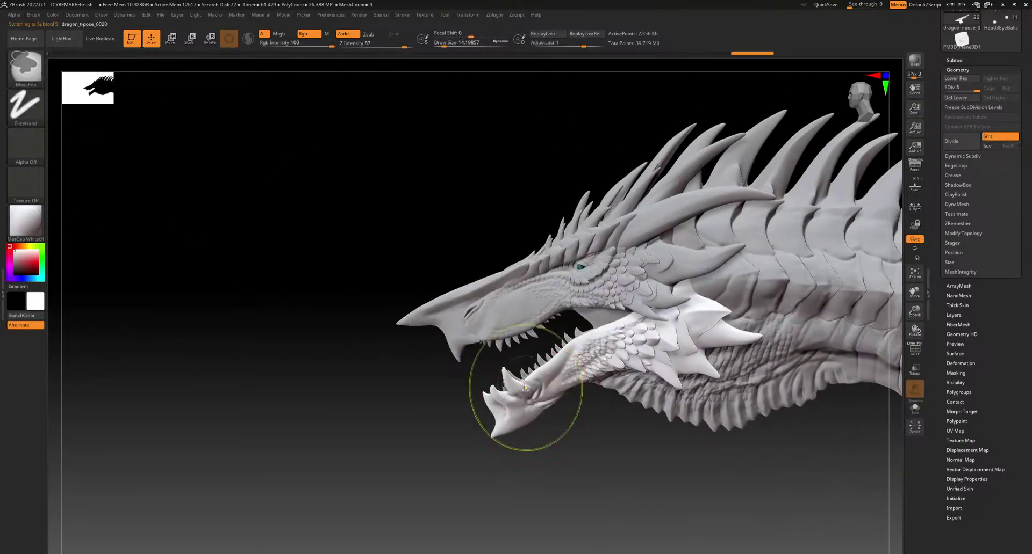
pyautogui.keyDown('ctrl'); pyautogui.moveTo(529, 395); pyautogui.dragTo(530, 430, button='right'); pyautogui.keyUp('ctrl')
pyautogui.moveTo(444, 44); pyautogui.dragTo(440, 44)
pyautogui.moveTo(486, 331); pyautogui.dragTo(456, 248)
pyautogui.moveTo(537, 282); pyautogui.dragTo(579, 289, button='right')
pyautogui.hotkey('ctrl', 'shift', 'z')
pyautogui.hotkey('ctrl', 'shift', 'z')
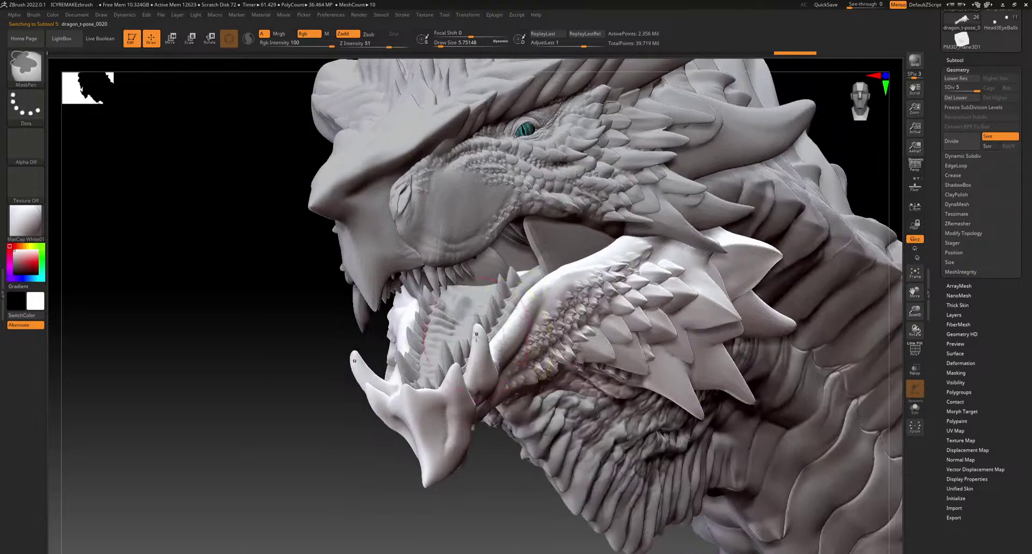
pyautogui.moveTo(484, 439)
pyautogui.mouseDown(button='right')
pyautogui.moveTo(392, 441)
pyautogui.moveTo(382, 419)
pyautogui.mouseUp(button='right')
pyautogui.moveTo(492, 357); pyautogui.dragTo(481, 327)
pyautogui.moveTo(457, 474); pyautogui.dragTo(395, 509)
pyautogui.hotkey('ctrl', 'z')
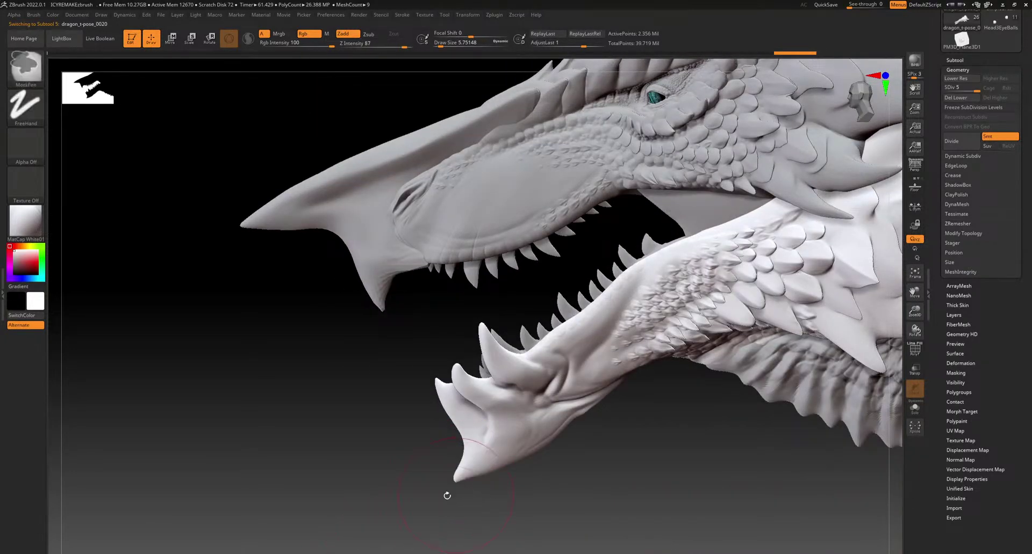
# Try pulling the beak tip into different lengths with the Move brush, undoing each pull
pyautogui.hotkey('ctrl', 'shift', 'z')
pyautogui.moveTo(438, 430)
pyautogui.mouseDown(button='right')
pyautogui.moveTo(430, 414)
pyautogui.moveTo(384, 549)
pyautogui.moveTo(515, 366)
pyautogui.mouseUp(button='right')
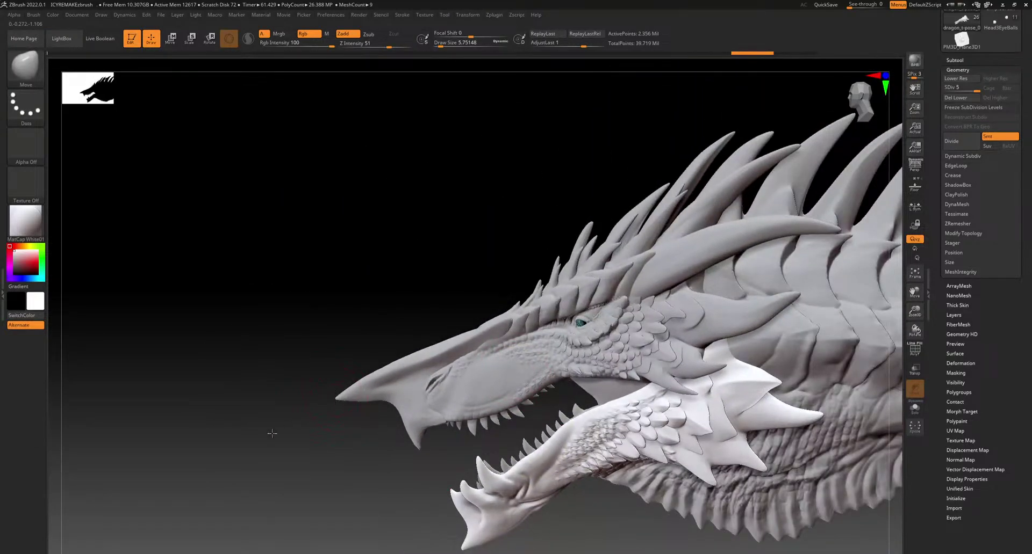
pyautogui.keyDown('alt'); pyautogui.click(336, 403); pyautogui.keyUp('alt')
pyautogui.moveTo(336, 403); pyautogui.dragTo(228, 438)
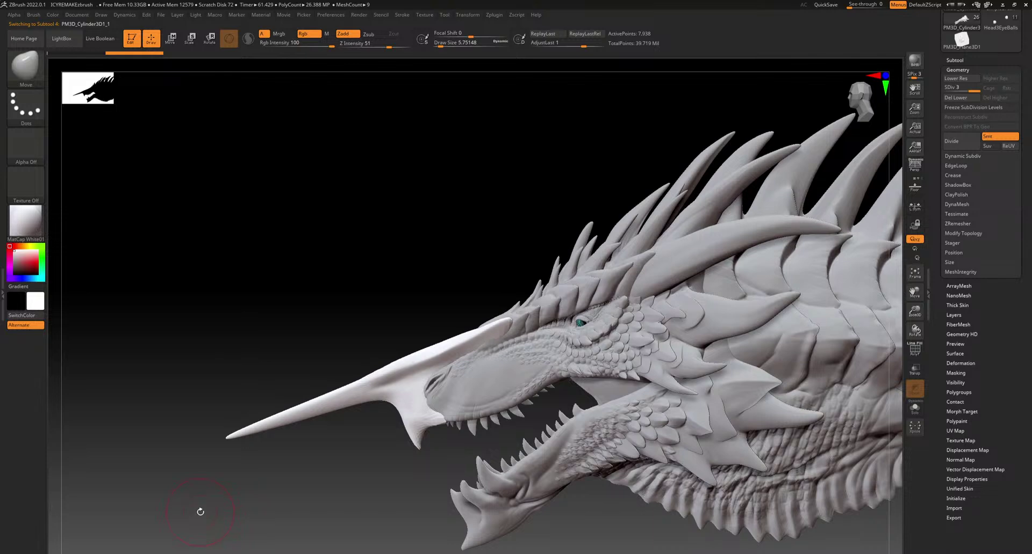
pyautogui.hotkey('ctrl', 'z')
pyautogui.hotkey('ctrl', 'z')
pyautogui.moveTo(338, 400); pyautogui.dragTo(366, 398)
pyautogui.hotkey('ctrl', 'z')
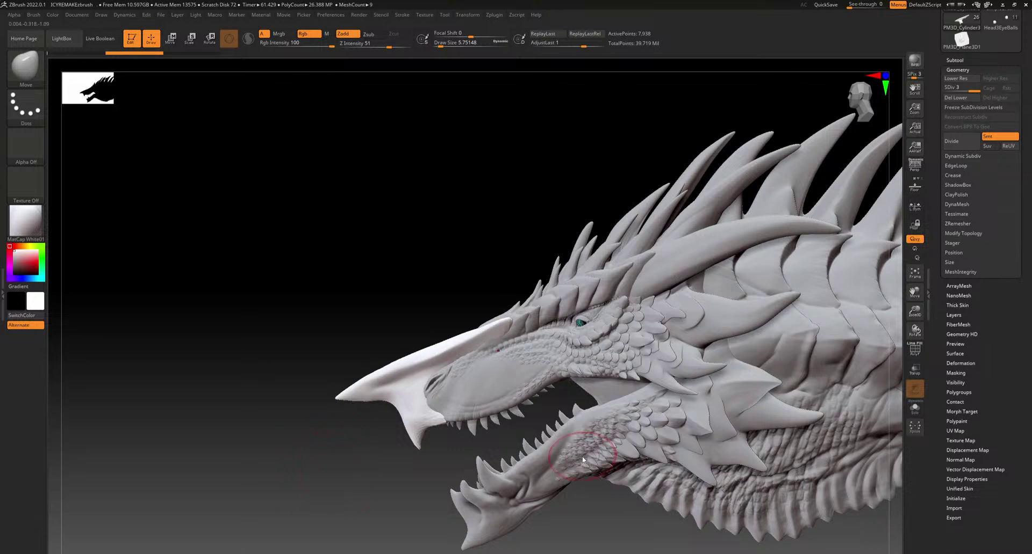
# Make the neck the active subtool and pull its spiky rear edge at the shoulders forward with the Move brush at draw size 16.97027
pyautogui.keyDown('alt'); pyautogui.moveTo(717, 368); pyautogui.dragTo(278, 280, button='right'); pyautogui.keyUp('alt')
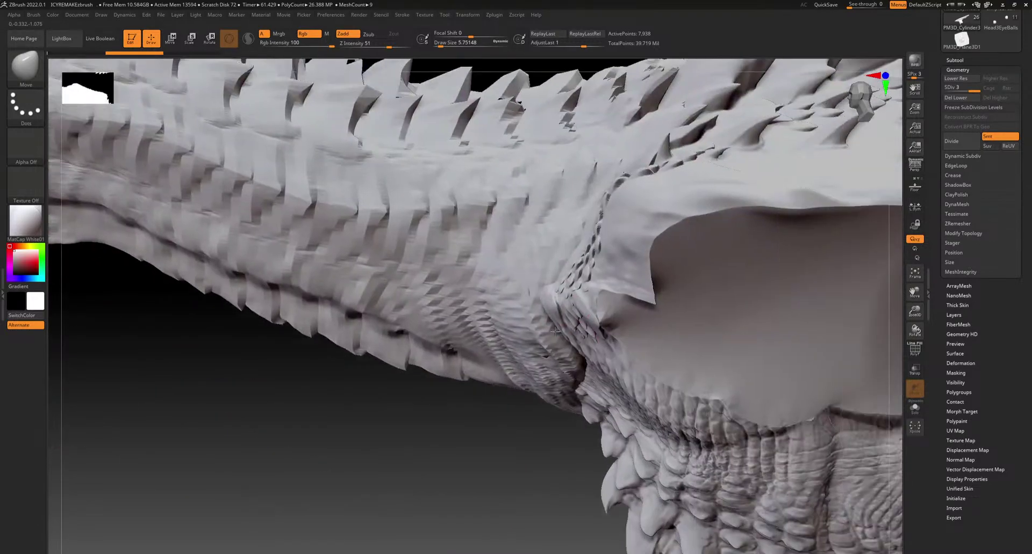
pyautogui.press('ctrl')
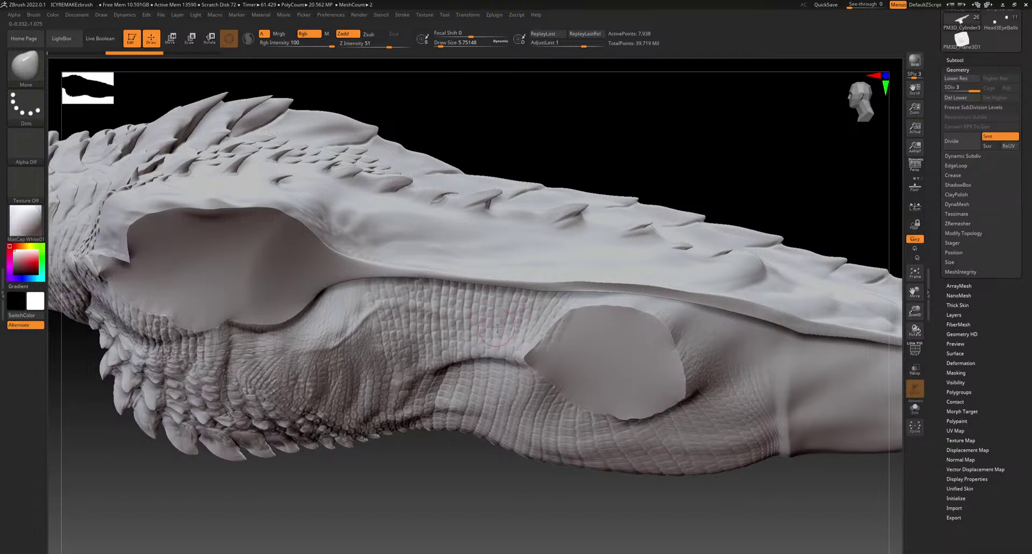
pyautogui.keyDown('alt'); pyautogui.moveTo(850, 395); pyautogui.dragTo(555, 374, button='right'); pyautogui.keyUp('alt')
pyautogui.keyDown('alt'); pyautogui.click(556, 299); pyautogui.keyUp('alt')
pyautogui.moveTo(555, 299); pyautogui.dragTo(592, 363, button='right')
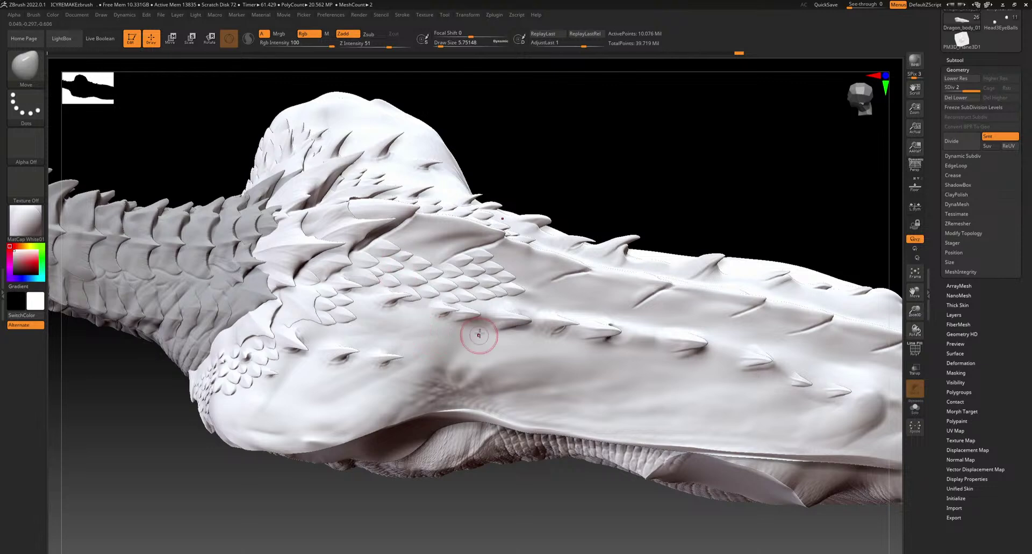
pyautogui.moveTo(339, 372)
pyautogui.keyDown('alt'); pyautogui.mouseDown(button='right')
pyautogui.moveTo(569, 370)
pyautogui.moveTo(483, 430)
pyautogui.mouseUp(button='right'); pyautogui.keyUp('alt')
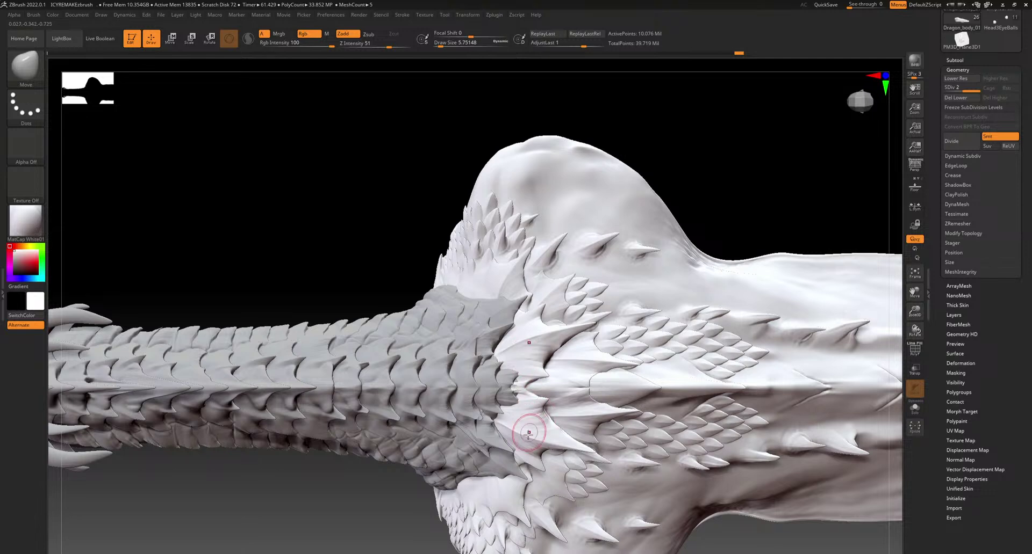
pyautogui.keyDown('alt'); pyautogui.click(502, 385); pyautogui.keyUp('alt')
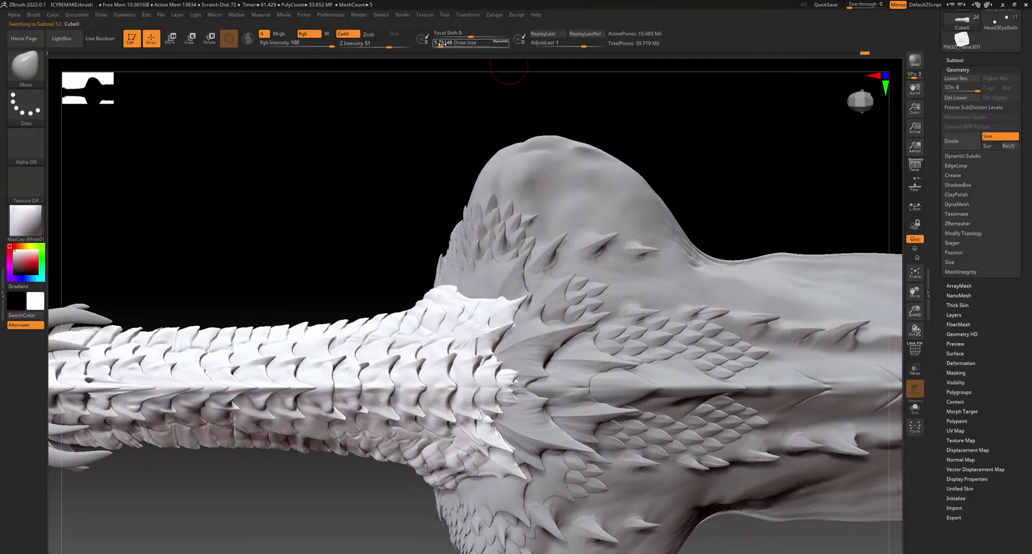
pyautogui.click(444, 45)
pyautogui.moveTo(532, 312)
pyautogui.keyDown('ctrl'); pyautogui.mouseDown(button='right')
pyautogui.moveTo(560, 355)
pyautogui.moveTo(543, 395)
pyautogui.moveTo(478, 392)
pyautogui.mouseUp(button='right'); pyautogui.keyUp('ctrl')
pyautogui.moveTo(475, 392); pyautogui.dragTo(438, 367)
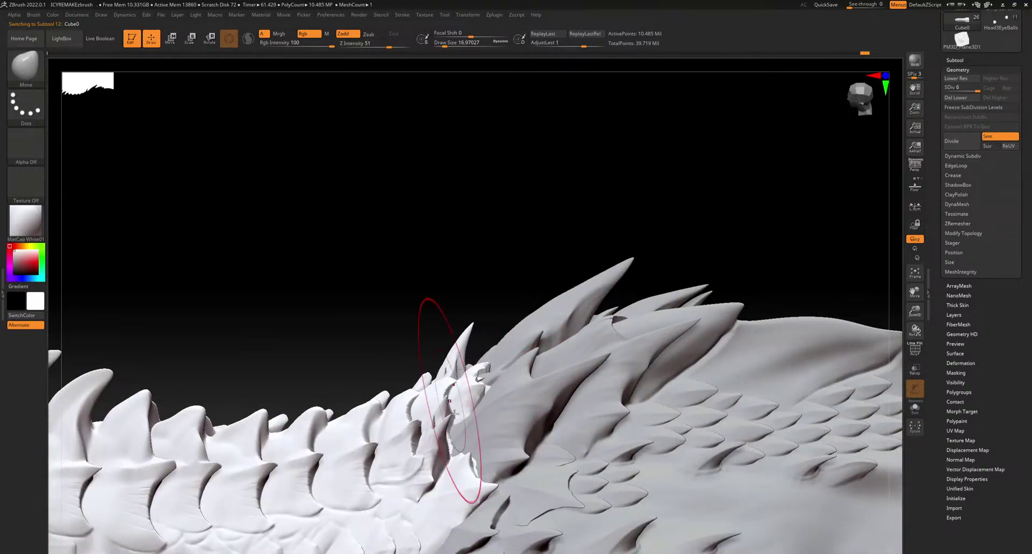
# Pull the body's front spikes forward over the neck seam with the Move brush, reducing the draw size to 3.67271 for the finer spikes
pyautogui.keyDown('alt'); pyautogui.click(472, 449); pyautogui.keyUp('alt')
pyautogui.moveTo(470, 453)
pyautogui.mouseDown()
pyautogui.moveTo(456, 445)
pyautogui.moveTo(464, 454)
pyautogui.mouseUp()
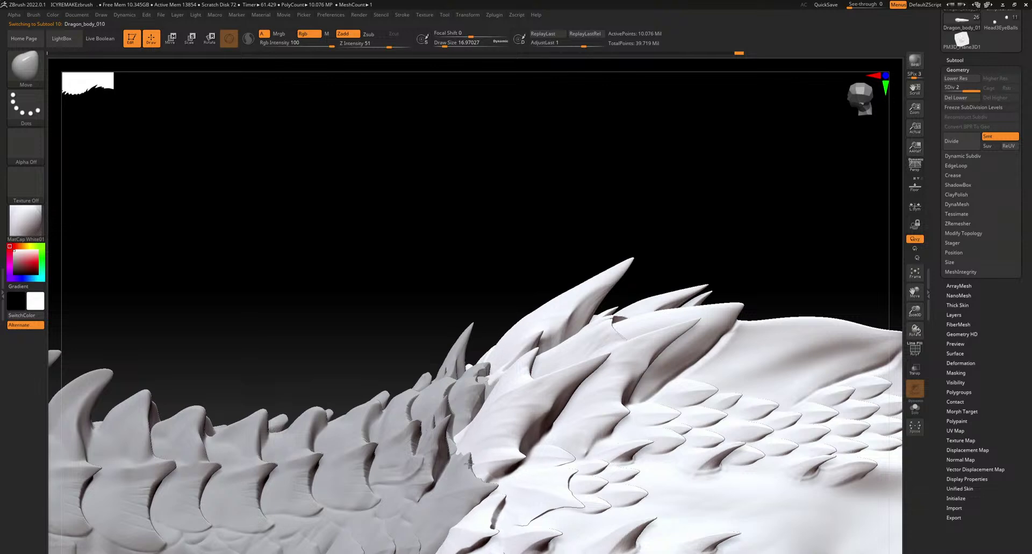
pyautogui.moveTo(462, 411); pyautogui.dragTo(471, 451, button='right')
pyautogui.moveTo(498, 410); pyautogui.dragTo(485, 414)
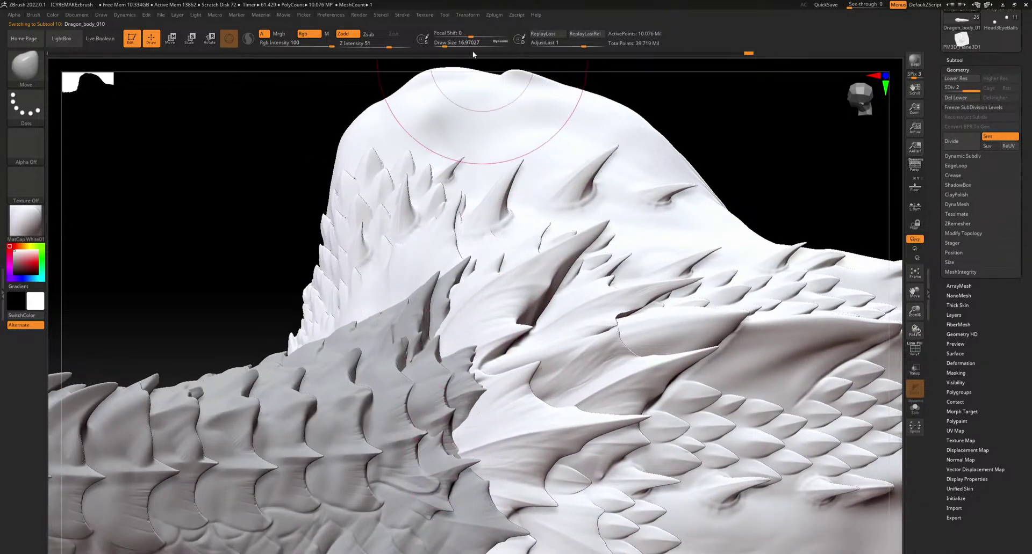
pyautogui.moveTo(444, 44); pyautogui.dragTo(430, 43)
pyautogui.moveTo(473, 376)
pyautogui.keyDown('ctrl'); pyautogui.mouseDown(button='right')
pyautogui.moveTo(475, 403)
pyautogui.moveTo(494, 418)
pyautogui.mouseUp(button='right'); pyautogui.keyUp('ctrl')
pyautogui.moveTo(499, 419); pyautogui.dragTo(479, 434)
pyautogui.keyDown('ctrl'); pyautogui.moveTo(460, 546); pyautogui.dragTo(481, 410, button='right'); pyautogui.keyUp('ctrl')
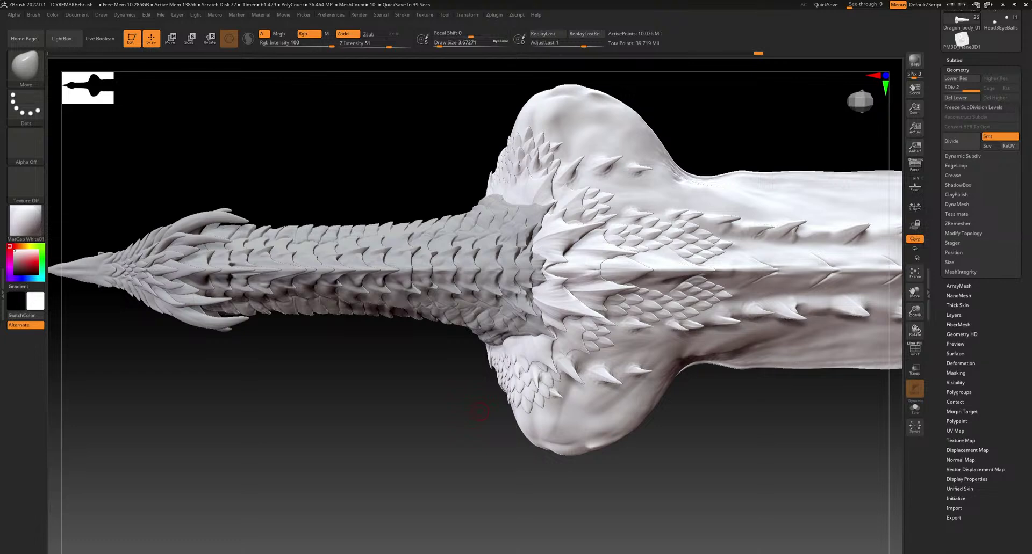
# Pull the frilled underside of the throat downward in several places with the Move brush at draw size 21.62277, working on the neck subtool
pyautogui.moveTo(488, 385)
pyautogui.keyDown('alt'); pyautogui.mouseDown(button='right')
pyautogui.moveTo(613, 469)
pyautogui.moveTo(564, 327)
pyautogui.mouseUp(button='right'); pyautogui.keyUp('alt')
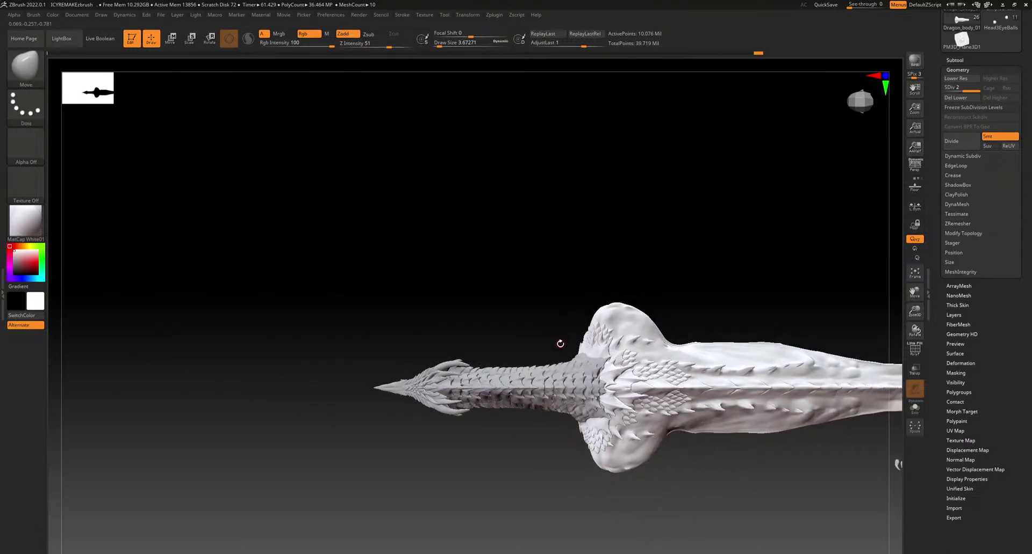
pyautogui.moveTo(524, 425)
pyautogui.mouseDown(button='right')
pyautogui.moveTo(525, 331)
pyautogui.moveTo(520, 345)
pyautogui.moveTo(452, 370)
pyautogui.moveTo(611, 240)
pyautogui.moveTo(562, 375)
pyautogui.moveTo(736, 337)
pyautogui.mouseUp(button='right')
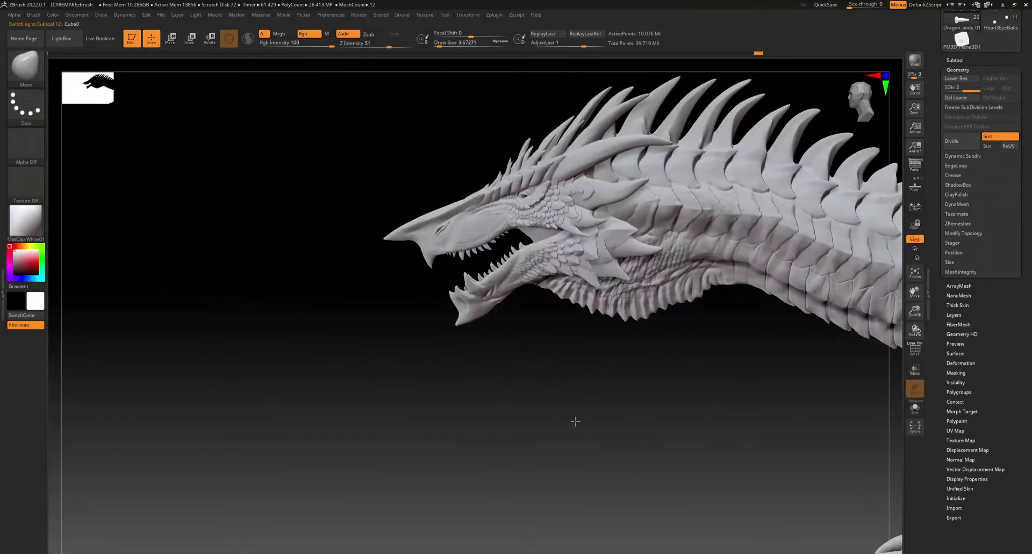
pyautogui.keyDown('ctrl'); pyautogui.moveTo(579, 431); pyautogui.dragTo(553, 484, button='right'); pyautogui.keyUp('ctrl')
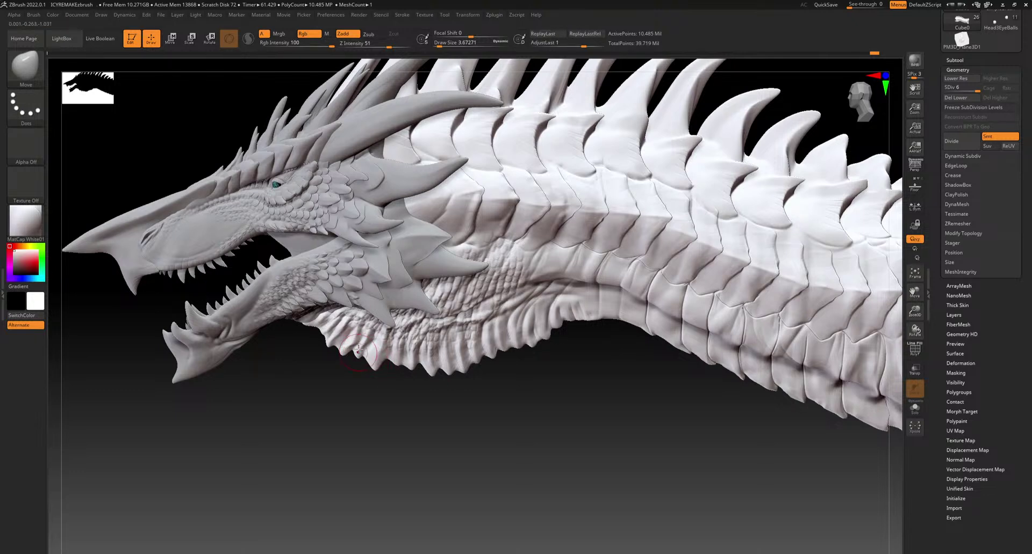
pyautogui.click(445, 44)
pyautogui.moveTo(388, 354); pyautogui.dragTo(382, 364)
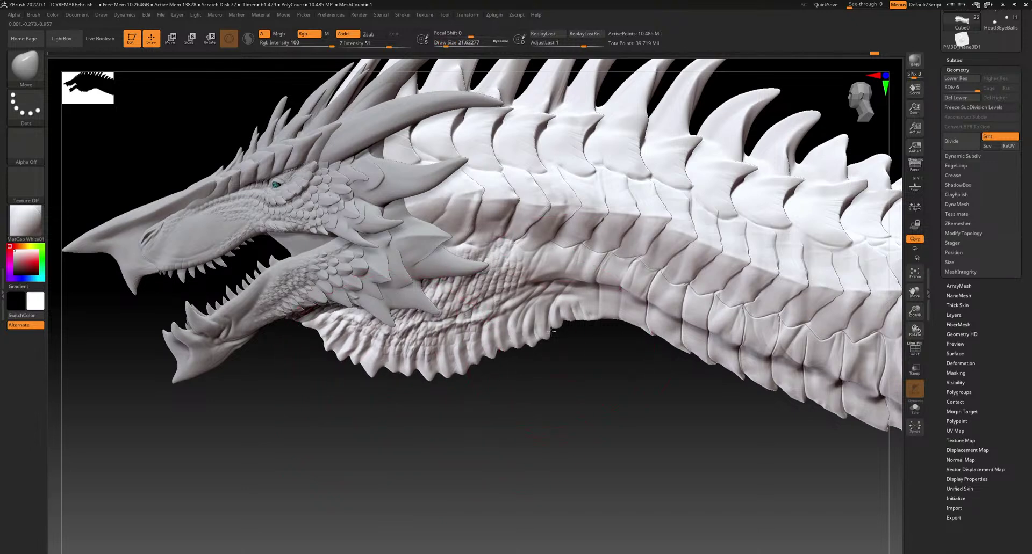
pyautogui.moveTo(550, 329); pyautogui.dragTo(554, 341)
pyautogui.moveTo(418, 361); pyautogui.dragTo(421, 375)
pyautogui.moveTo(467, 346); pyautogui.dragTo(466, 355)
pyautogui.keyDown('ctrl'); pyautogui.moveTo(517, 446); pyautogui.dragTo(520, 193, button='right'); pyautogui.keyUp('ctrl')
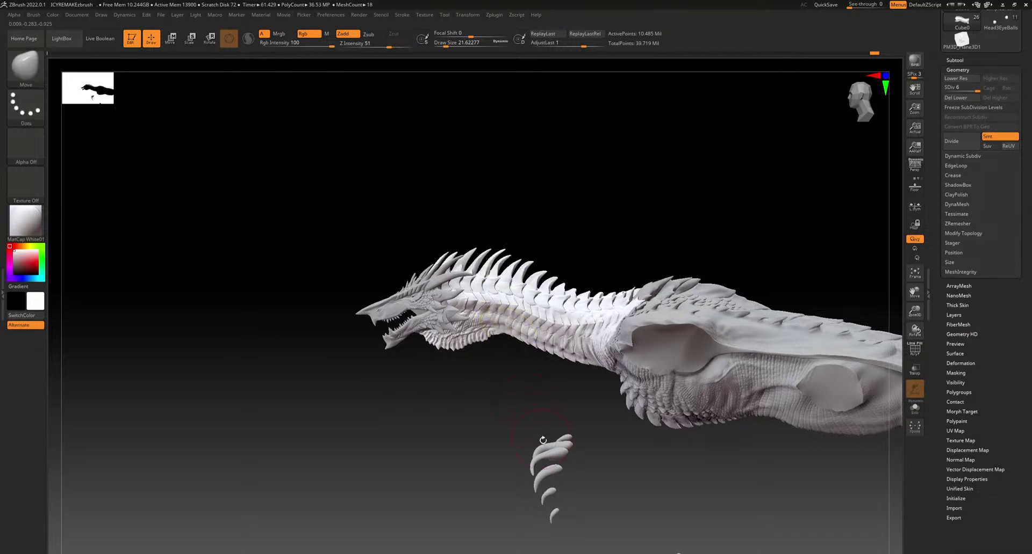
# Examine the neck's silhouette and its transition into the head and shoulders from the side and from above
pyautogui.moveTo(541, 438); pyautogui.dragTo(460, 407)
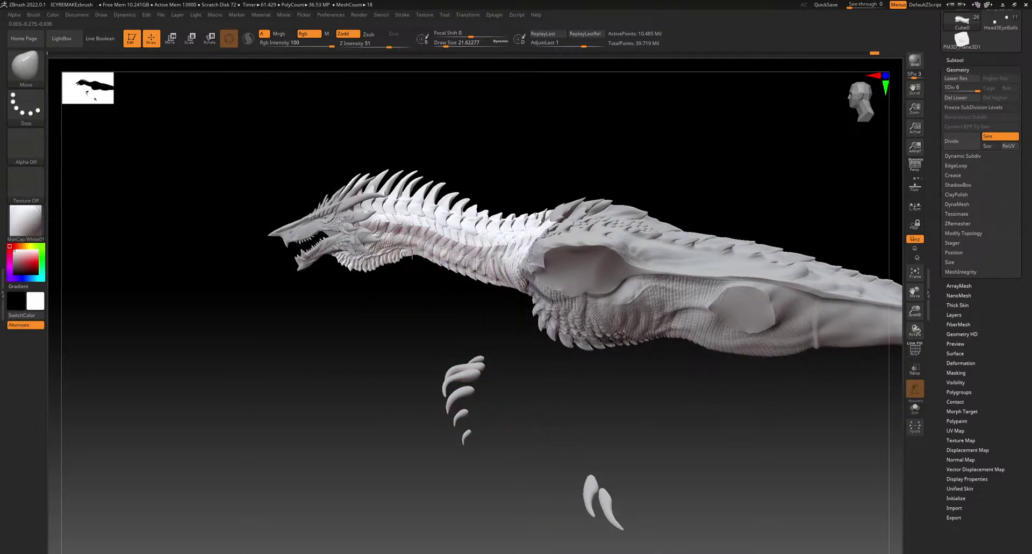
pyautogui.press('ctrl')
pyautogui.moveTo(475, 365)
pyautogui.mouseDown()
pyautogui.moveTo(523, 306)
pyautogui.moveTo(567, 299)
pyautogui.mouseUp()
pyautogui.moveTo(567, 299); pyautogui.dragTo(466, 417, button='right')
pyautogui.moveTo(453, 338); pyautogui.dragTo(451, 395)
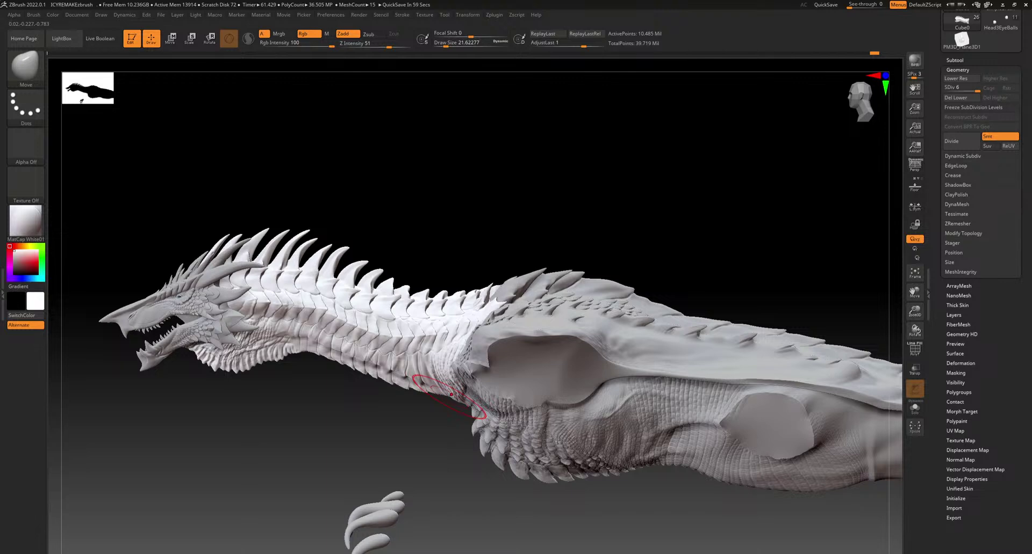
pyautogui.moveTo(454, 404)
pyautogui.keyDown('alt'); pyautogui.mouseDown(button='right')
pyautogui.moveTo(514, 341)
pyautogui.moveTo(475, 331)
pyautogui.moveTo(545, 353)
pyautogui.mouseUp(button='right'); pyautogui.keyUp('alt')
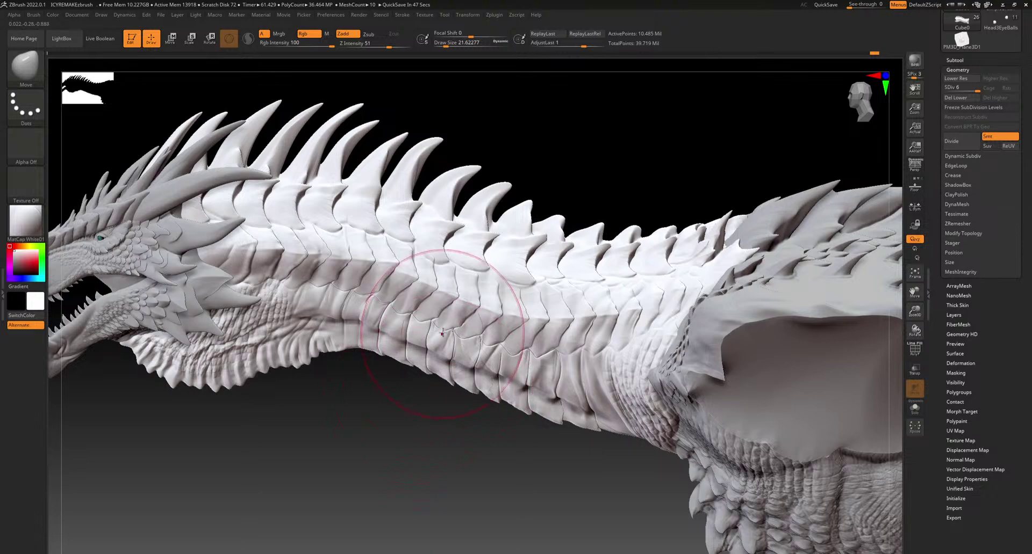
pyautogui.keyDown('alt'); pyautogui.moveTo(441, 300); pyautogui.dragTo(552, 383, button='right'); pyautogui.keyUp('alt')
pyautogui.moveTo(504, 311)
pyautogui.mouseDown(button='right')
pyautogui.moveTo(529, 311)
pyautogui.moveTo(478, 380)
pyautogui.mouseUp(button='right')
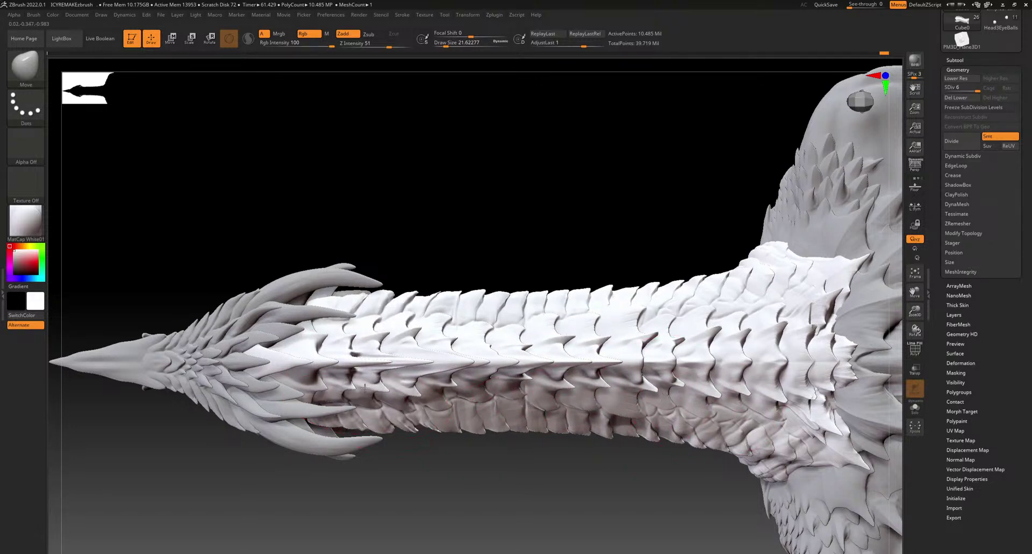
pyautogui.moveTo(286, 378)
pyautogui.mouseDown(button='right')
pyautogui.moveTo(301, 335)
pyautogui.moveTo(333, 376)
pyautogui.mouseUp(button='right')
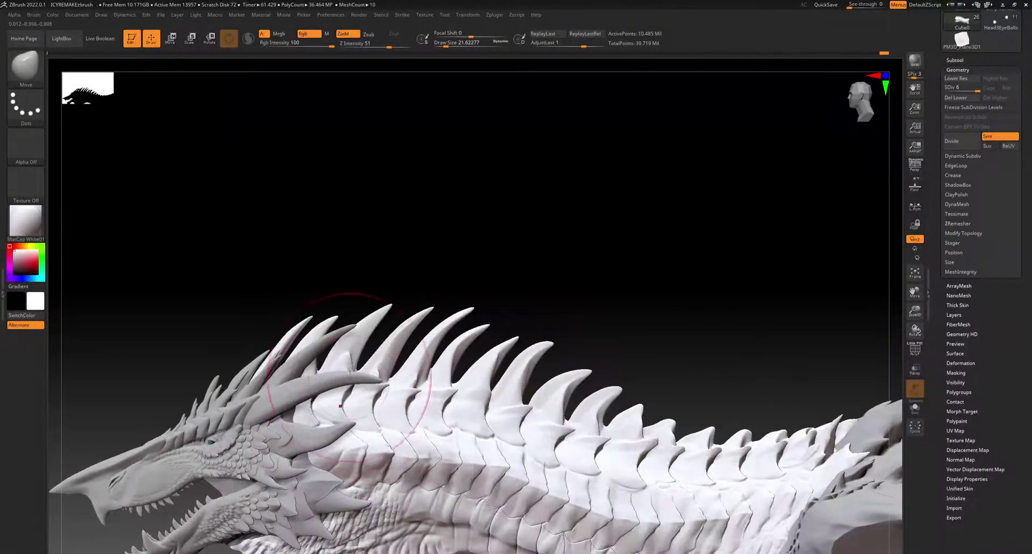
pyautogui.moveTo(367, 416); pyautogui.dragTo(468, 290, button='right')
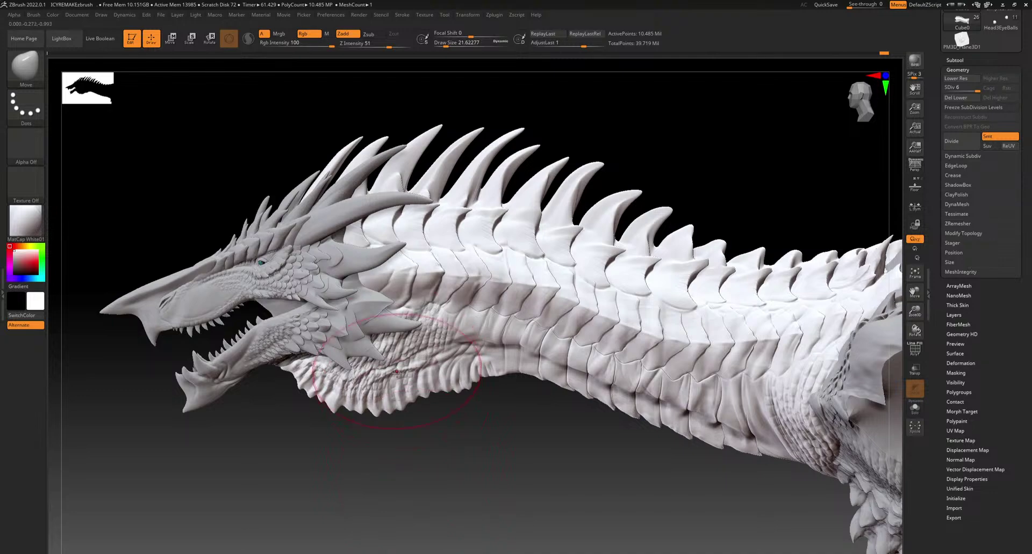
pyautogui.moveTo(388, 294)
pyautogui.keyDown('ctrl'); pyautogui.mouseDown(button='right')
pyautogui.moveTo(397, 446)
pyautogui.moveTo(437, 113)
pyautogui.mouseUp(button='right'); pyautogui.keyUp('ctrl')
pyautogui.moveTo(597, 434)
pyautogui.mouseDown(button='right')
pyautogui.moveTo(437, 302)
pyautogui.moveTo(469, 327)
pyautogui.moveTo(475, 314)
pyautogui.mouseUp(button='right')
# Pull the base of the neck into the chest with the Move brush at draw size 36.93311, undoing one of the pulls
pyautogui.click(448, 43)
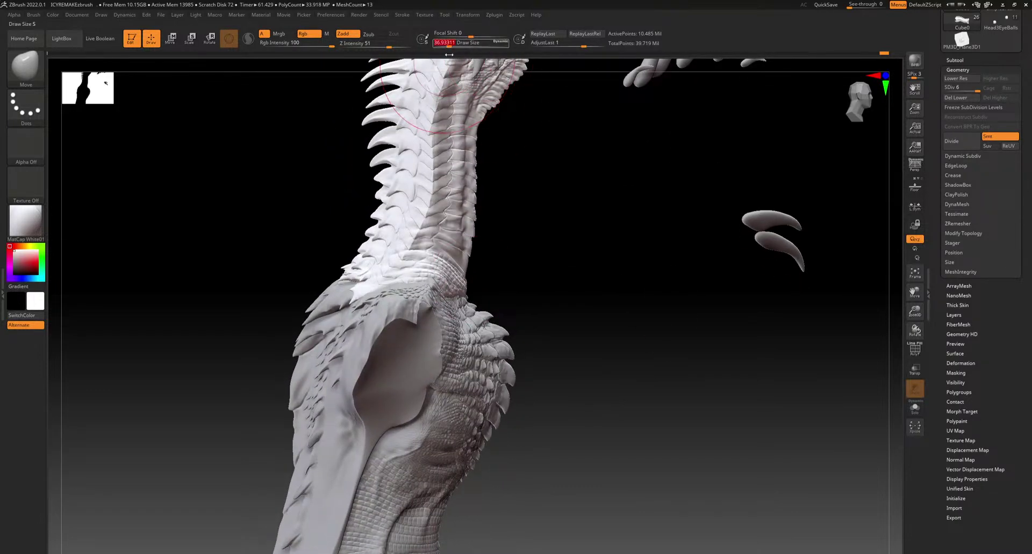
pyautogui.moveTo(500, 140); pyautogui.dragTo(526, 225, button='right')
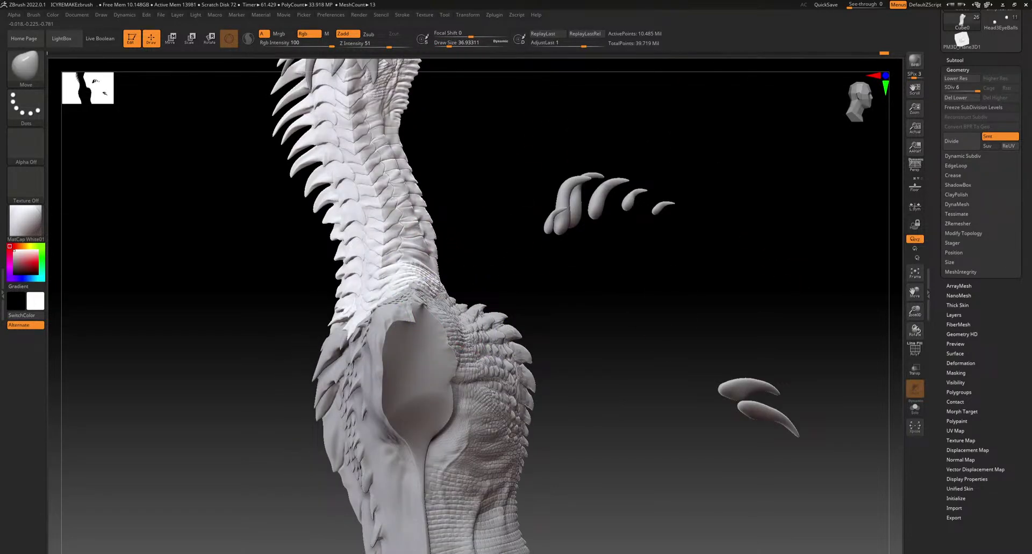
pyautogui.moveTo(425, 293); pyautogui.dragTo(396, 307, button='right')
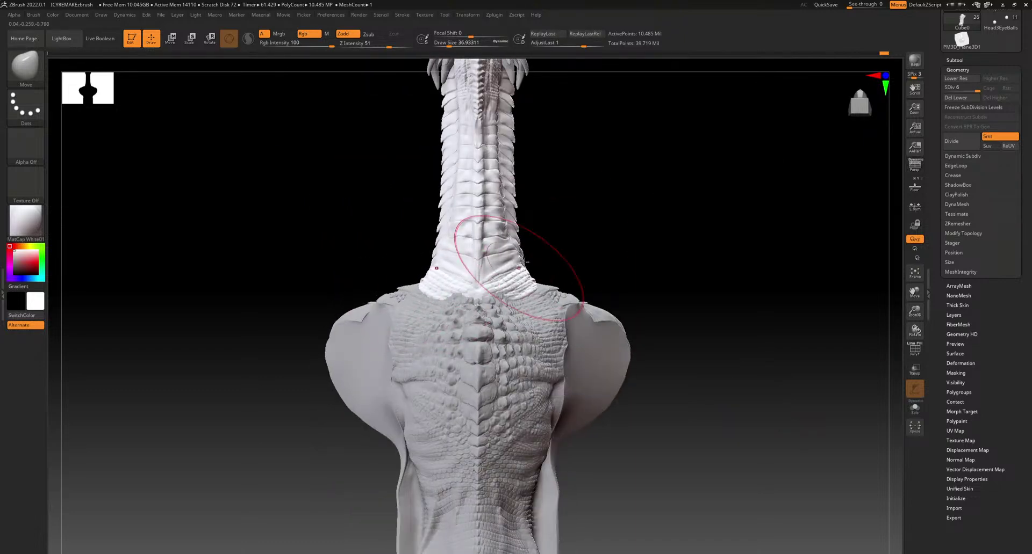
pyautogui.moveTo(585, 218)
pyautogui.mouseDown(button='right')
pyautogui.moveTo(631, 265)
pyautogui.moveTo(590, 276)
pyautogui.mouseUp(button='right')
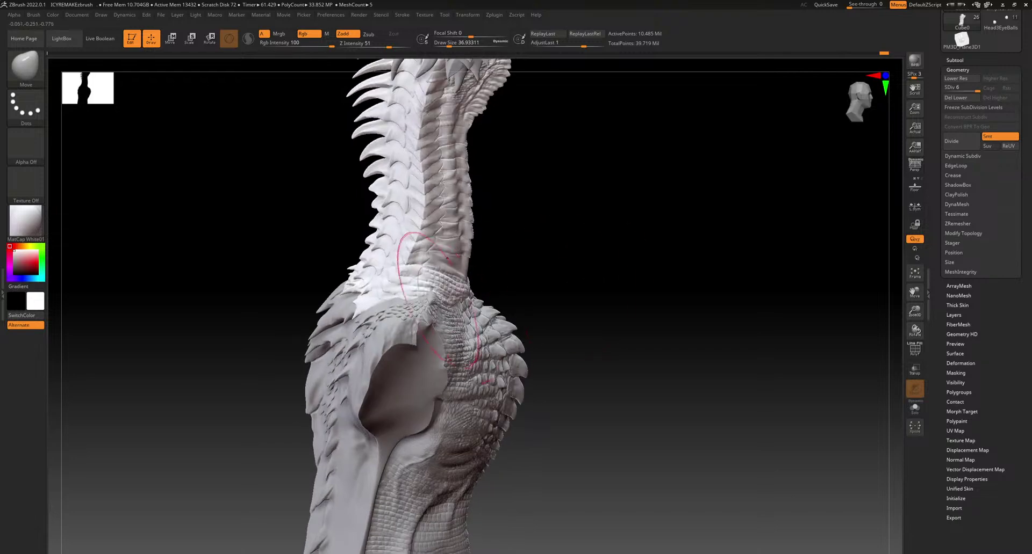
pyautogui.moveTo(458, 287); pyautogui.dragTo(464, 290)
pyautogui.moveTo(533, 260)
pyautogui.mouseDown(button='right')
pyautogui.moveTo(395, 291)
pyautogui.moveTo(478, 393)
pyautogui.mouseUp(button='right')
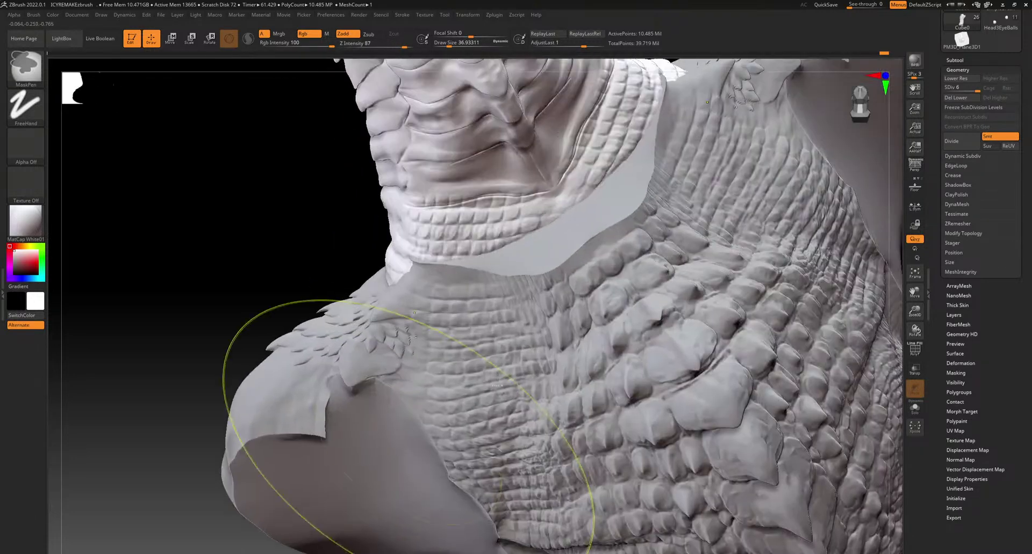
pyautogui.hotkey('ctrl', 'z')
pyautogui.moveTo(467, 283)
pyautogui.mouseDown()
pyautogui.moveTo(483, 255)
pyautogui.moveTo(539, 271)
pyautogui.mouseUp()
# Refine the neck's lower front edge where it meets the chest with the Move brush at draw size 10.53596
pyautogui.click(442, 44)
pyautogui.moveTo(597, 246); pyautogui.dragTo(607, 257)
pyautogui.press('ctrl')
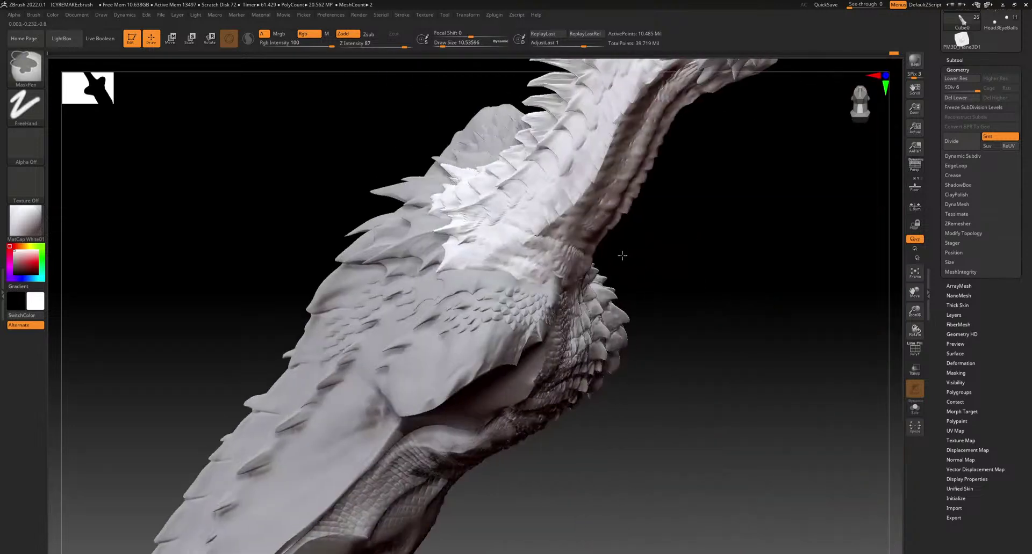
pyautogui.moveTo(622, 256); pyautogui.dragTo(476, 79)
pyautogui.press('[')
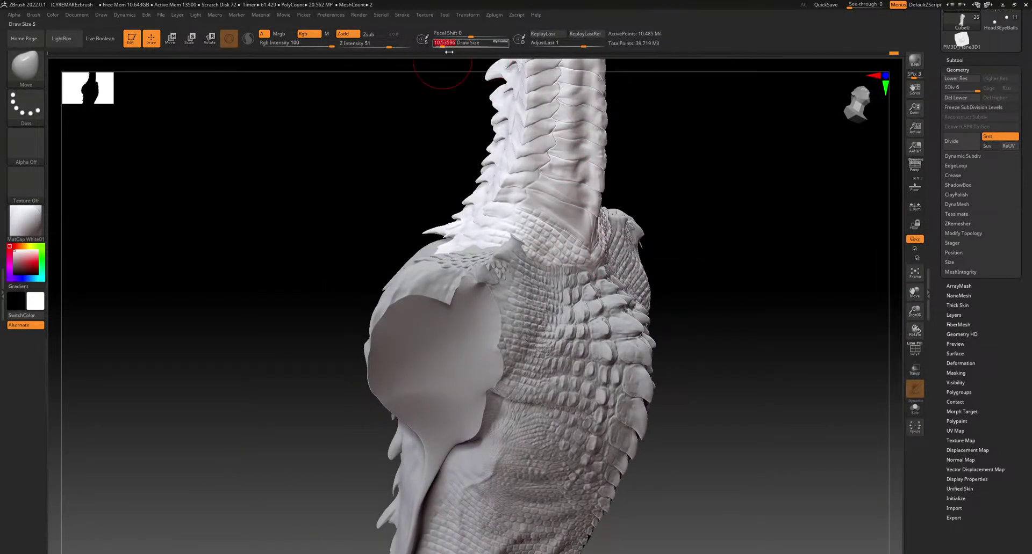
pyautogui.moveTo(642, 165); pyautogui.dragTo(663, 168)
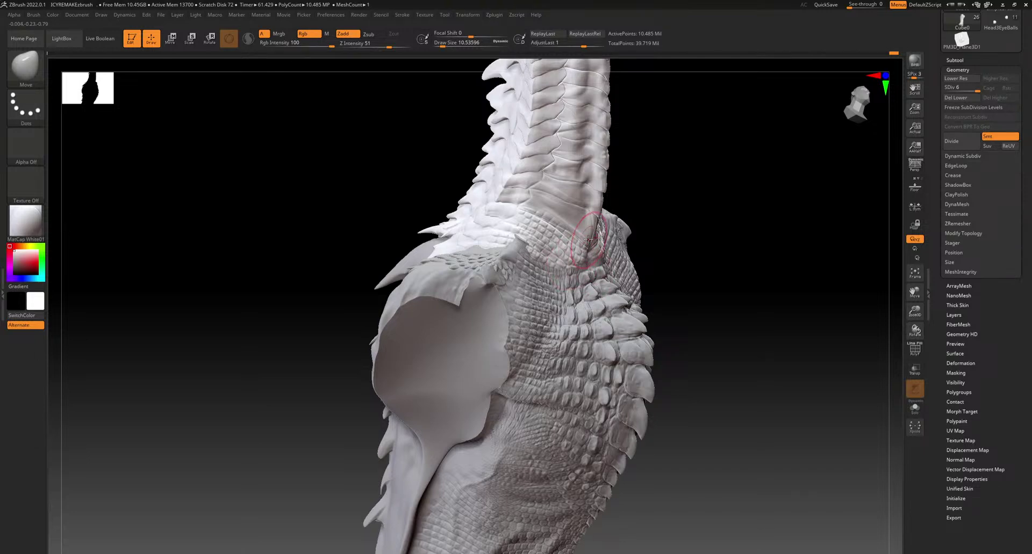
pyautogui.moveTo(664, 226); pyautogui.dragTo(490, 203)
pyautogui.moveTo(566, 197)
pyautogui.keyDown('alt'); pyautogui.mouseDown(button='right')
pyautogui.moveTo(463, 269)
pyautogui.moveTo(527, 403)
pyautogui.mouseUp(button='right'); pyautogui.keyUp('alt')
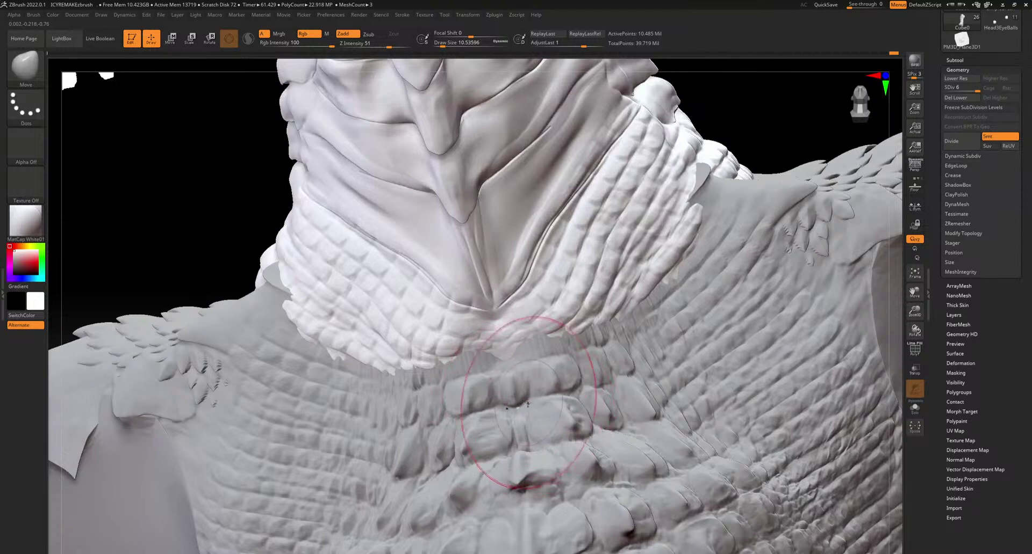
# Stamp a row of rounded Dragonscale9A scales along the neck's lower front edge with the dragon scales brush
pyautogui.click(25, 65)
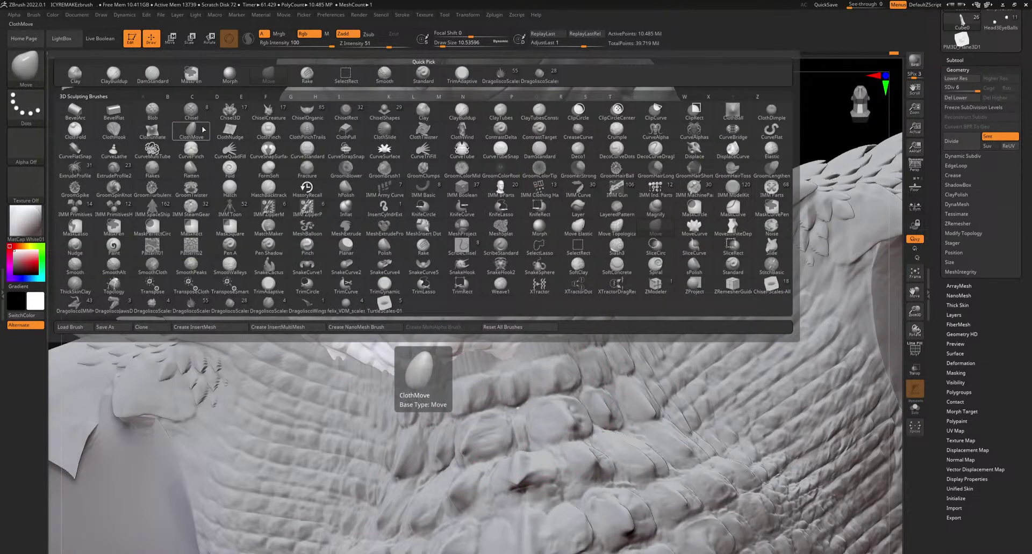
pyautogui.click(513, 81)
pyautogui.moveTo(501, 79); pyautogui.dragTo(717, 78)
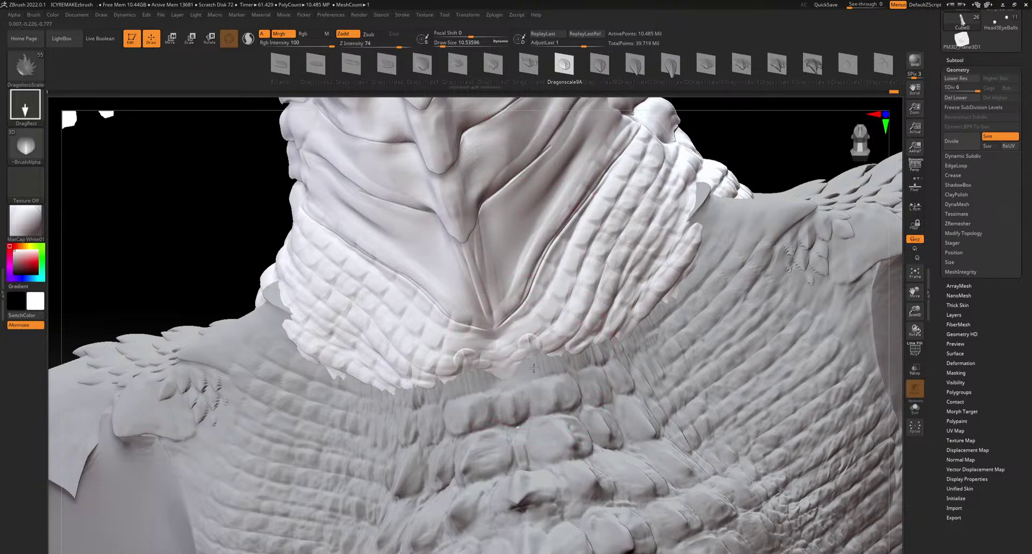
pyautogui.press('ctrl')
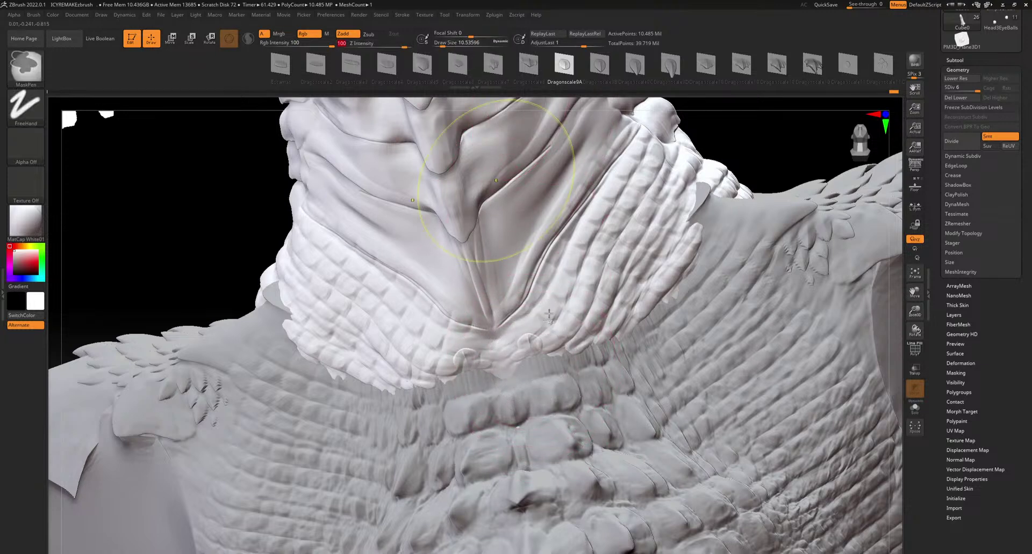
pyautogui.hotkey('ctrl', 'z')
pyautogui.moveTo(521, 344)
pyautogui.mouseDown()
pyautogui.moveTo(515, 325)
pyautogui.moveTo(562, 319)
pyautogui.moveTo(568, 296)
pyautogui.mouseUp()
pyautogui.press('ctrl')
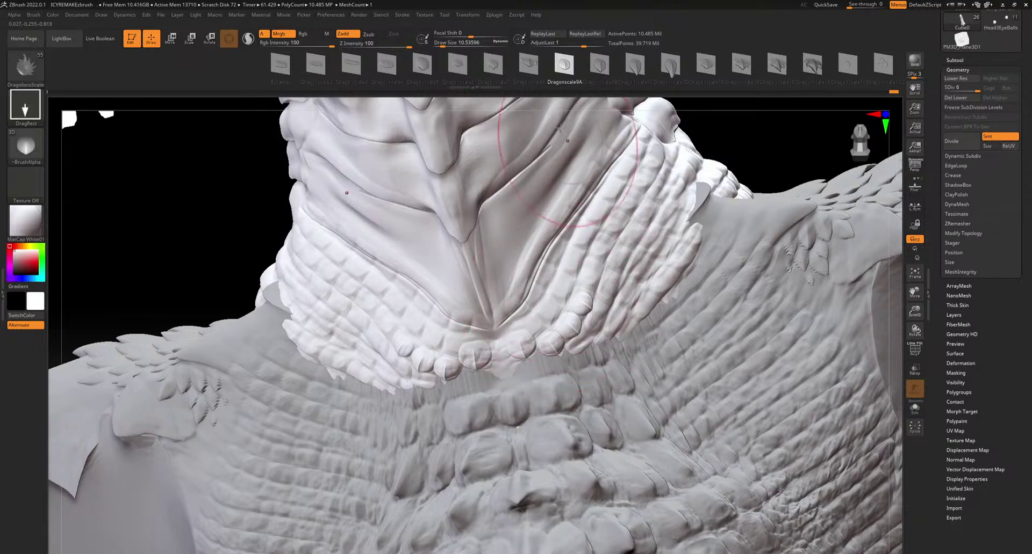
pyautogui.moveTo(507, 300); pyautogui.dragTo(497, 286, button='right')
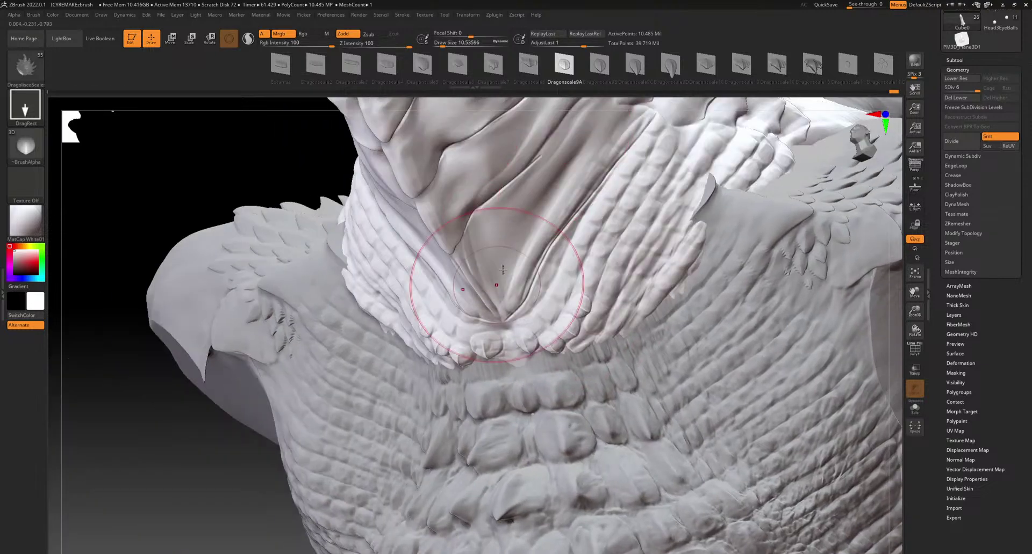
# Try Dragonspike2C spikes on the front edge of the neck, beside the new row of rounded scales
pyautogui.click(745, 64)
pyautogui.click(792, 65)
pyautogui.click(767, 72)
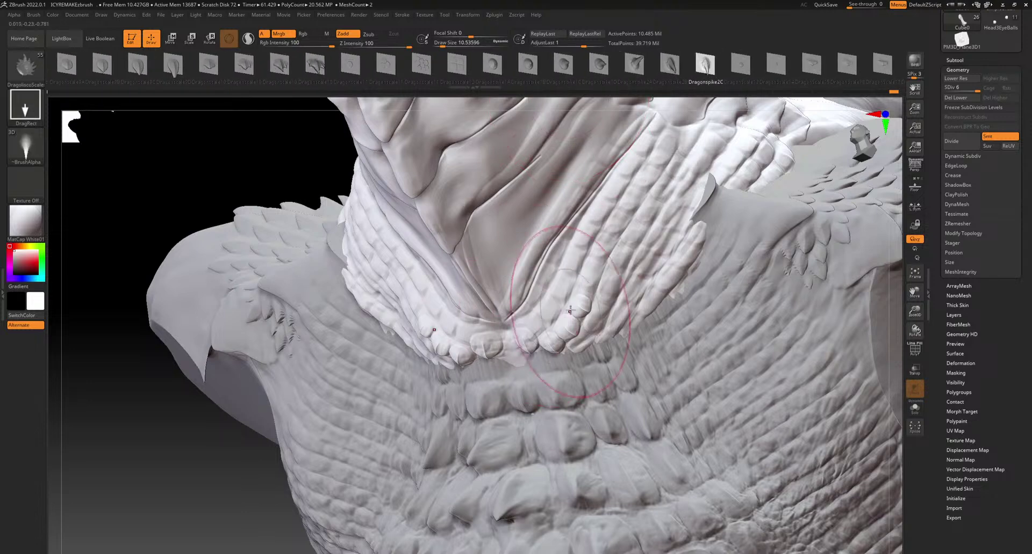
pyautogui.moveTo(551, 318); pyautogui.dragTo(534, 302)
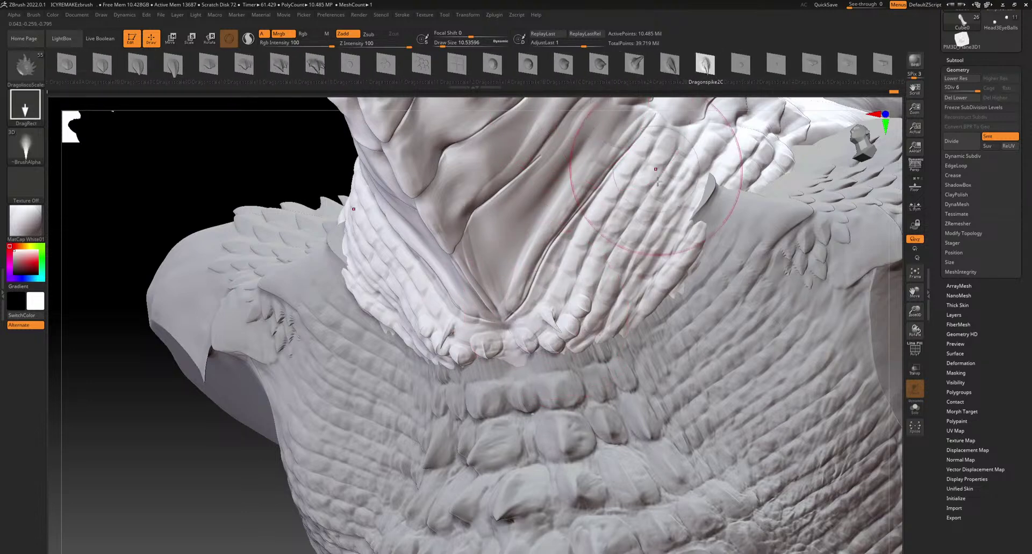
pyautogui.press('ctrl')
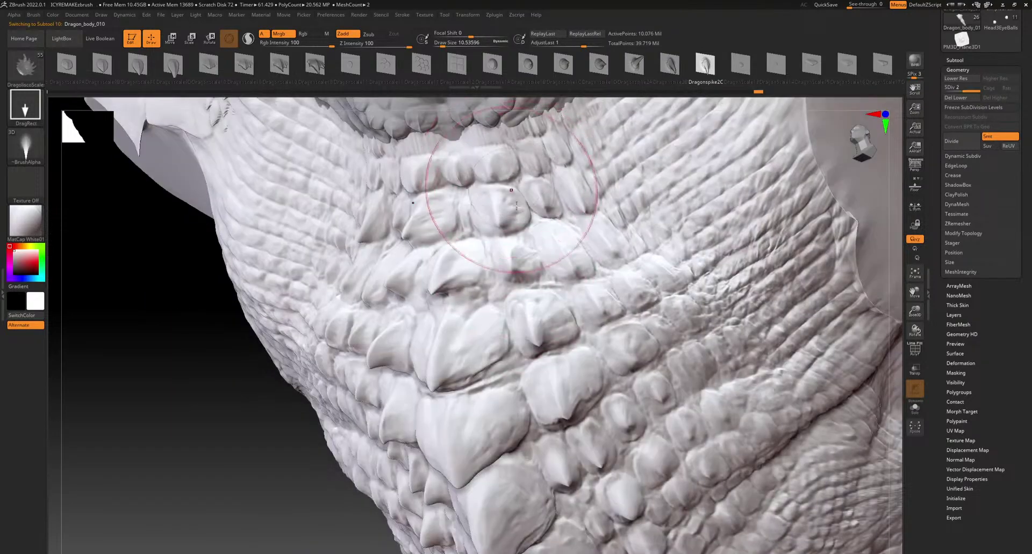
# Try Dragonspike1B spikes on the Dragon_body subtool's upper chest scales, just below the neck edge
pyautogui.keyDown('alt'); pyautogui.moveTo(503, 176); pyautogui.dragTo(517, 271, button='right'); pyautogui.keyUp('alt')
pyautogui.click(534, 68)
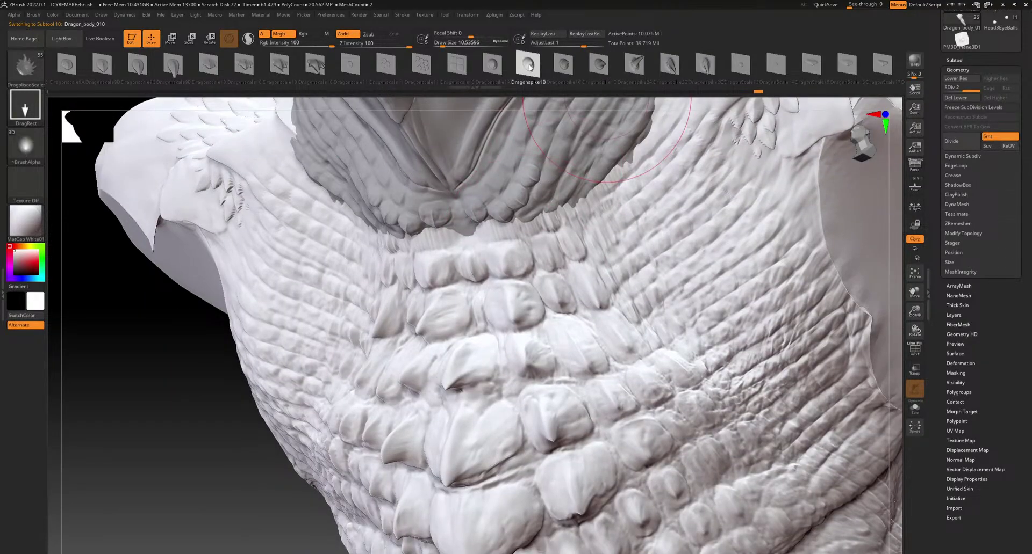
pyautogui.moveTo(488, 214); pyautogui.dragTo(484, 210)
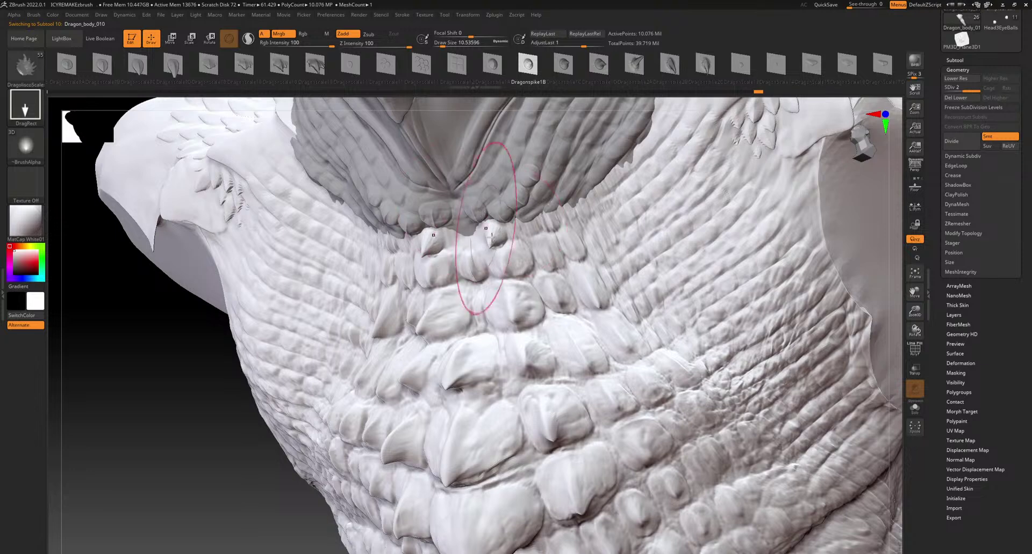
pyautogui.moveTo(511, 263); pyautogui.dragTo(495, 233)
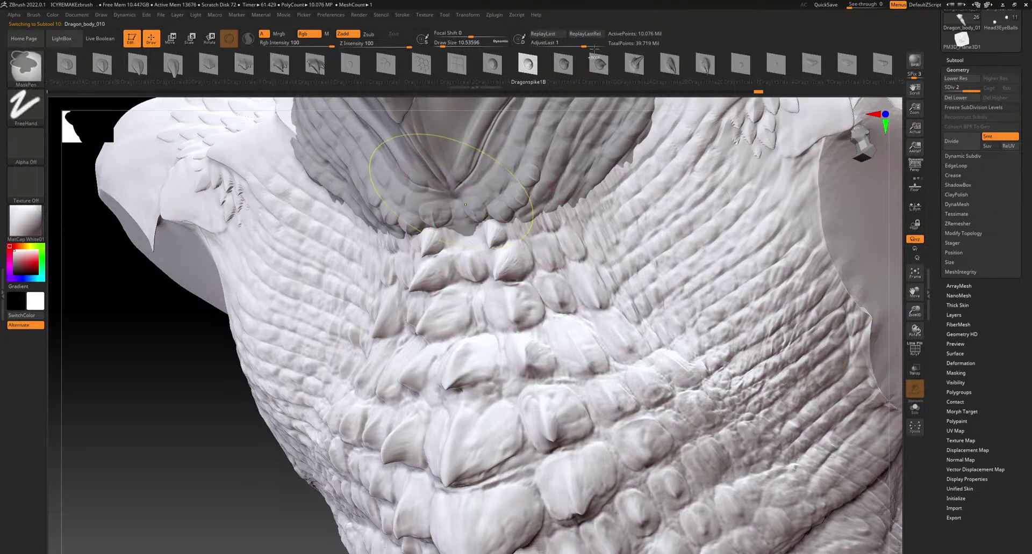
pyautogui.hotkey('ctrl', 'z')
# Undo the chest spikes and try a sharp horn-shaped spike on the upper chest beside the neck
pyautogui.click(790, 69)
pyautogui.moveTo(632, 103)
pyautogui.mouseDown()
pyautogui.moveTo(446, 124)
pyautogui.moveTo(361, 102)
pyautogui.mouseUp()
pyautogui.click(802, 67)
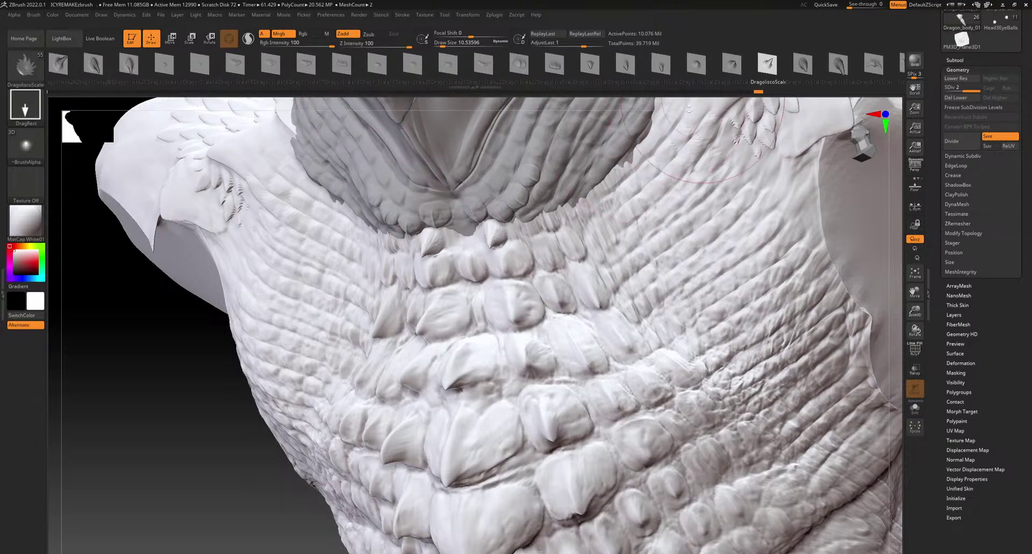
pyautogui.hotkey('ctrl', 'z')
pyautogui.moveTo(530, 226); pyautogui.dragTo(517, 208)
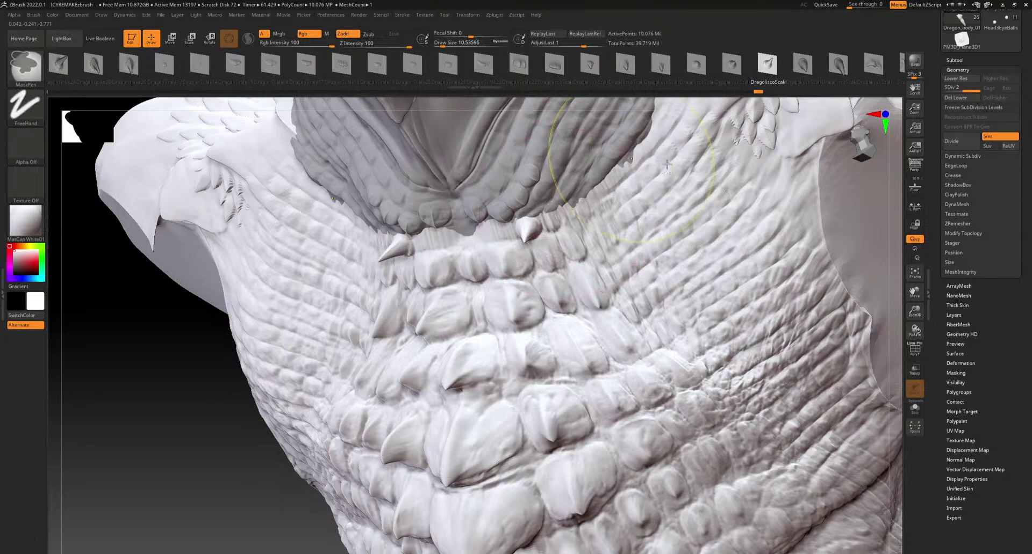
pyautogui.hotkey('ctrl', 'z')
# Try another pointed spike shape along the chest's upper rim, lowering Z Intensity to 65 for the additional stamps
pyautogui.click(821, 73)
pyautogui.moveTo(531, 226); pyautogui.dragTo(516, 204)
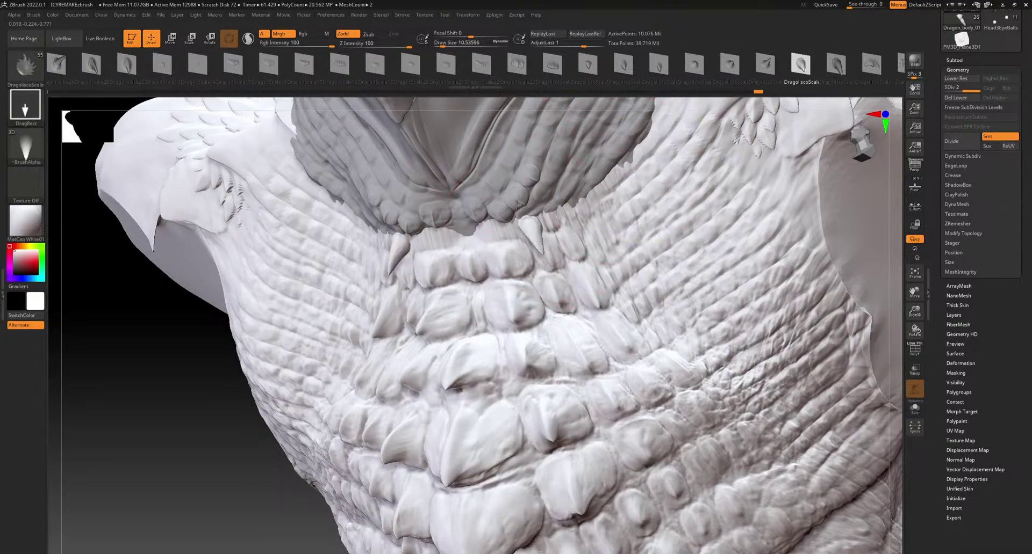
pyautogui.keyDown('alt'); pyautogui.moveTo(395, 218); pyautogui.dragTo(405, 279, button='right'); pyautogui.keyUp('alt')
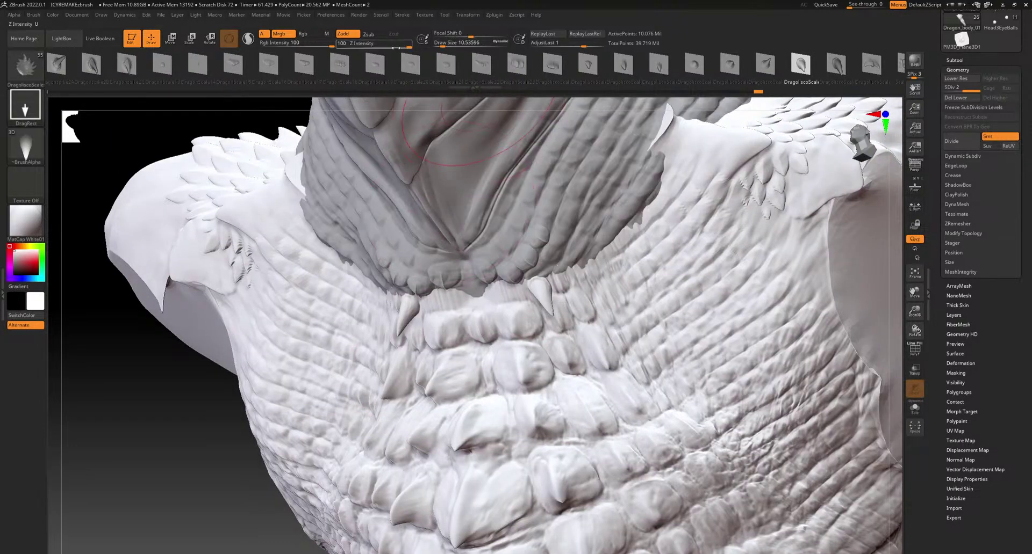
pyautogui.moveTo(397, 46); pyautogui.dragTo(395, 46)
pyautogui.moveTo(401, 258); pyautogui.dragTo(483, 295, button='right')
pyautogui.moveTo(474, 267); pyautogui.dragTo(472, 263)
pyautogui.moveTo(513, 288); pyautogui.dragTo(503, 274)
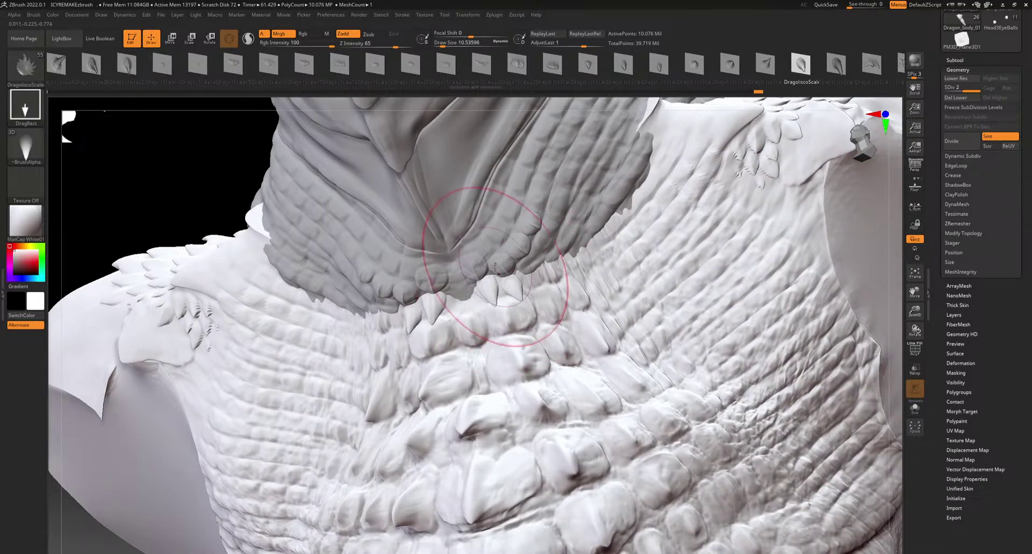
pyautogui.click(730, 68)
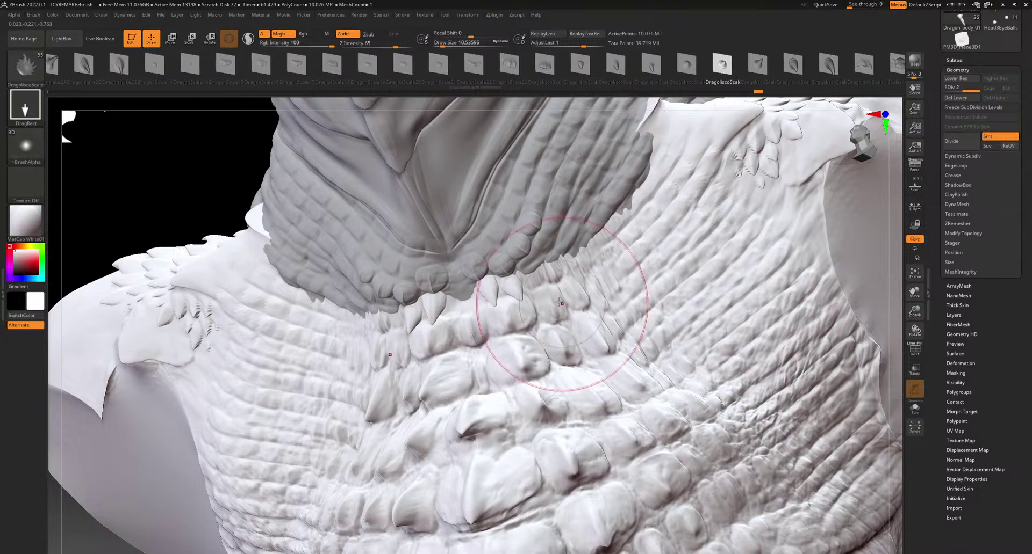
pyautogui.press('ctrl')
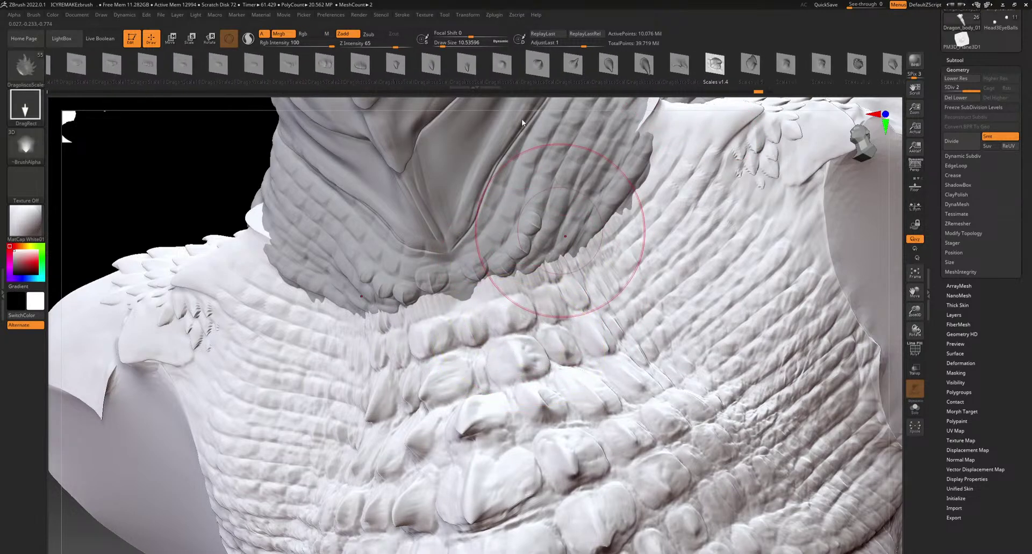
# Stamp a row of Dragonscale9A scales across the upper chest directly under the neck, at Z Intensity 92
pyautogui.moveTo(537, 69); pyautogui.dragTo(710, 59)
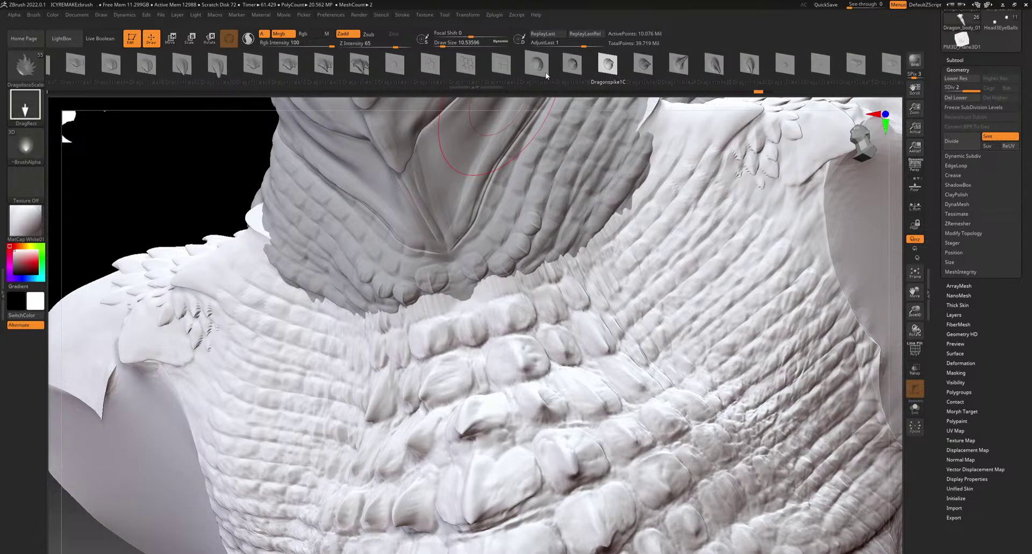
pyautogui.click(423, 64)
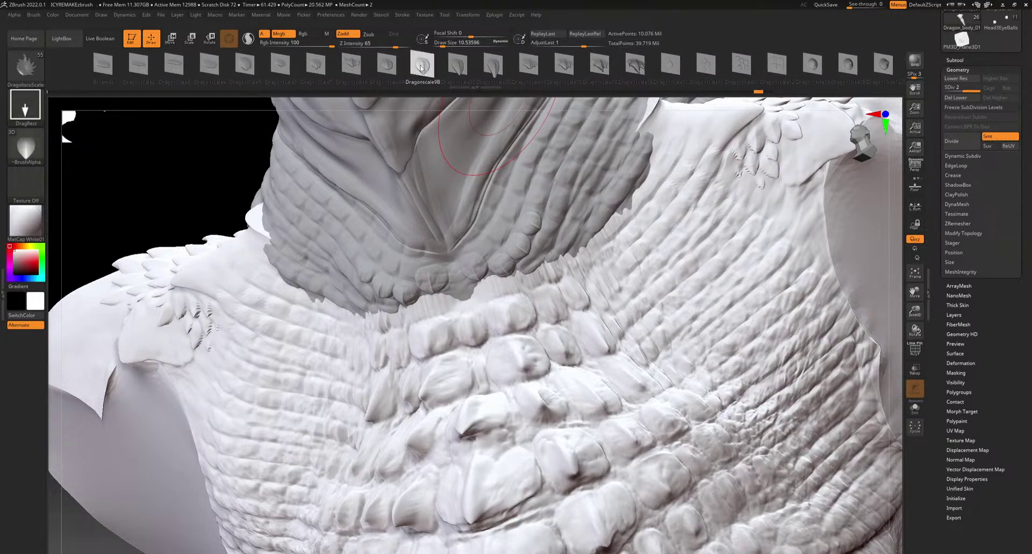
pyautogui.keyDown('alt'); pyautogui.moveTo(437, 243); pyautogui.dragTo(446, 270, button='right'); pyautogui.keyUp('alt')
pyautogui.click(386, 65)
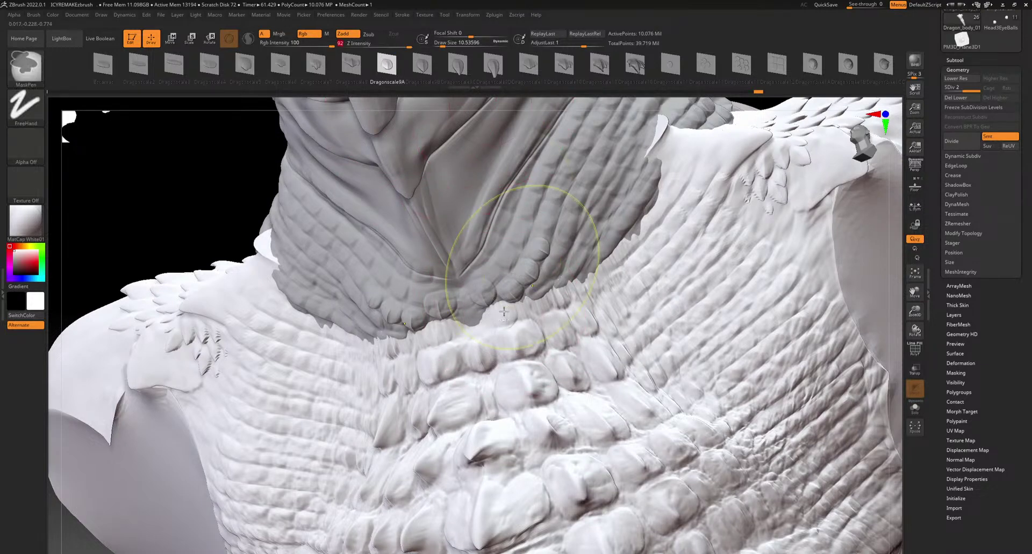
pyautogui.moveTo(497, 312)
pyautogui.mouseDown()
pyautogui.moveTo(486, 287)
pyautogui.moveTo(518, 289)
pyautogui.mouseUp()
pyautogui.hotkey('ctrl', 'z')
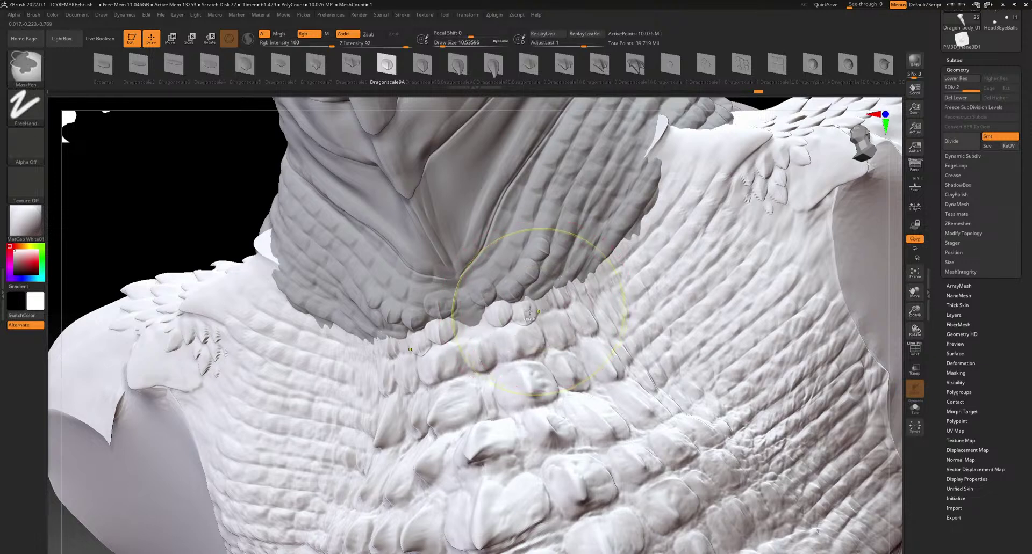
pyautogui.moveTo(544, 305)
pyautogui.mouseDown()
pyautogui.moveTo(536, 286)
pyautogui.moveTo(550, 281)
pyautogui.mouseUp()
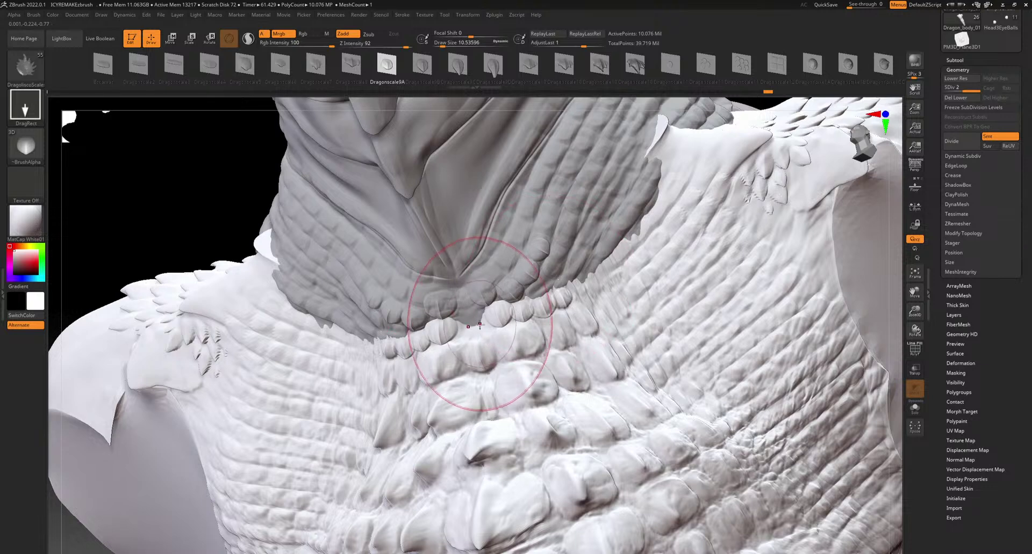
# Return to the neck subtool and add further Dragonscale9A scales in rows above its lower front edge
pyautogui.keyDown('alt'); pyautogui.click(467, 309); pyautogui.keyUp('alt')
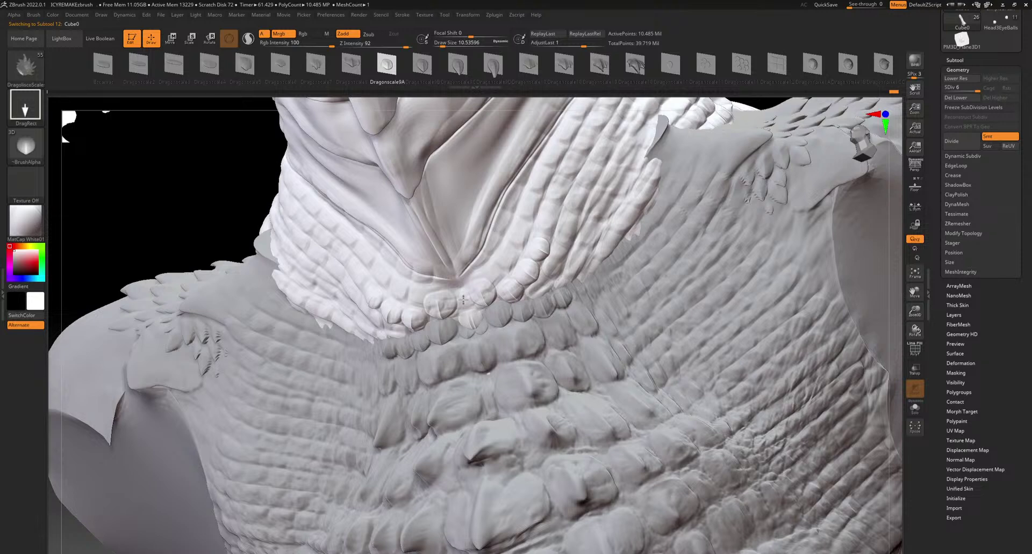
pyautogui.press('ctrl')
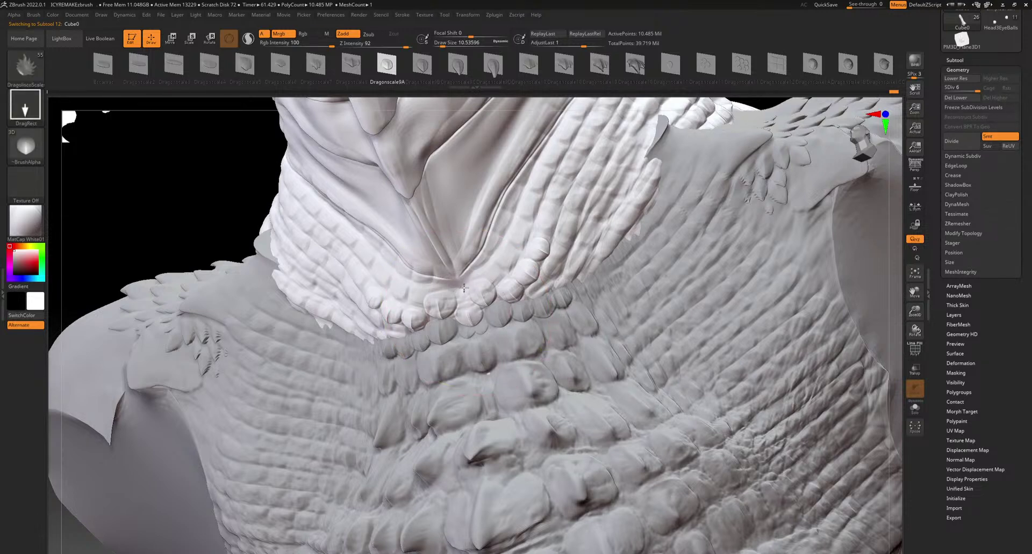
pyautogui.moveTo(421, 342)
pyautogui.mouseDown(button='right')
pyautogui.moveTo(467, 365)
pyautogui.moveTo(488, 329)
pyautogui.mouseUp(button='right')
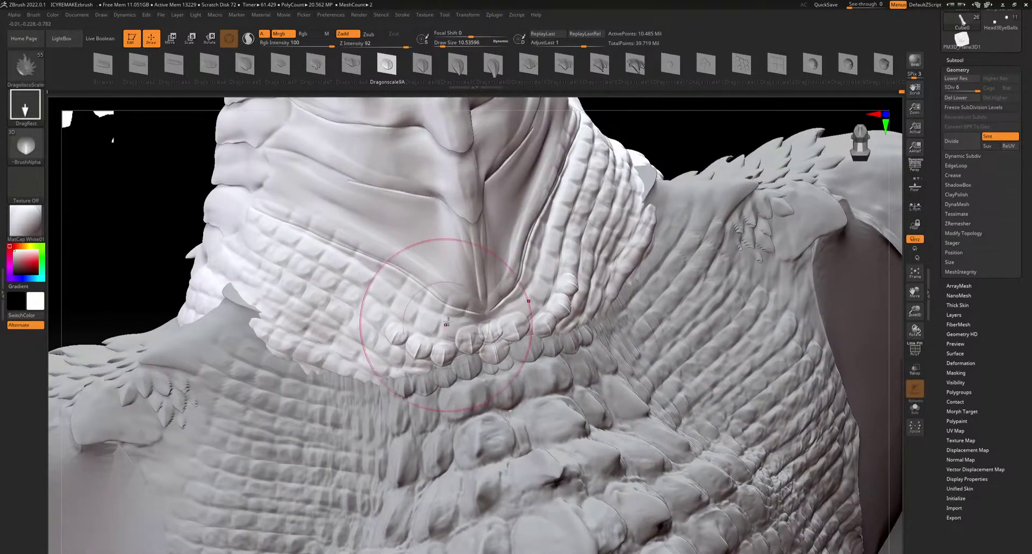
pyautogui.moveTo(428, 321); pyautogui.dragTo(410, 296)
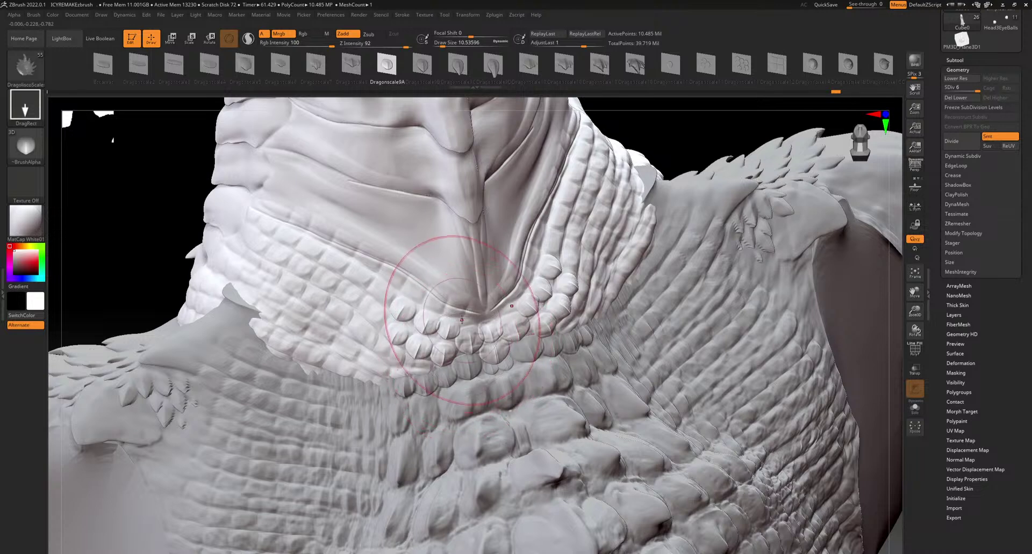
# Try a Dragonscale11 scale on the neck's lower front edge
pyautogui.click(670, 65)
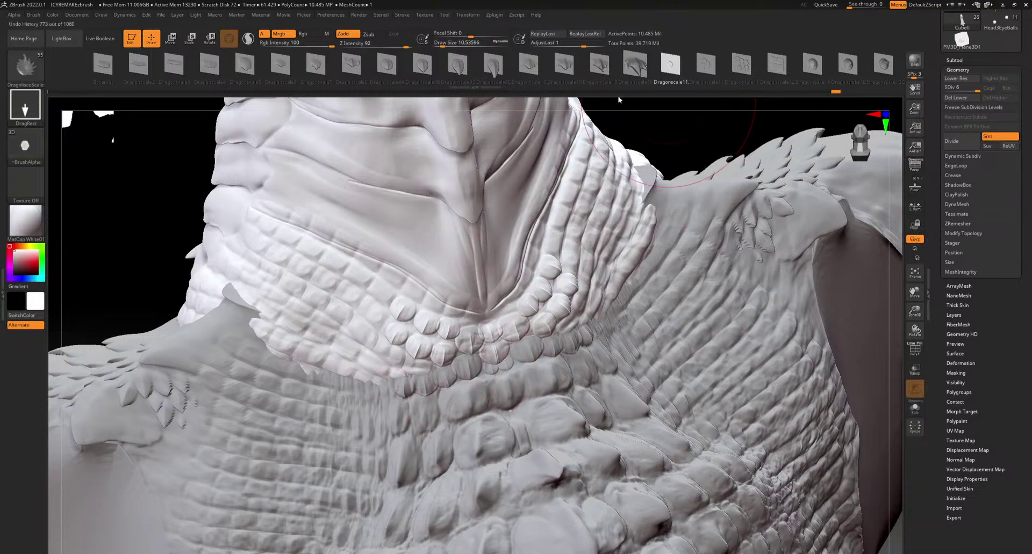
pyautogui.moveTo(395, 358); pyautogui.dragTo(402, 323)
pyautogui.hotkey('ctrl', 'z')
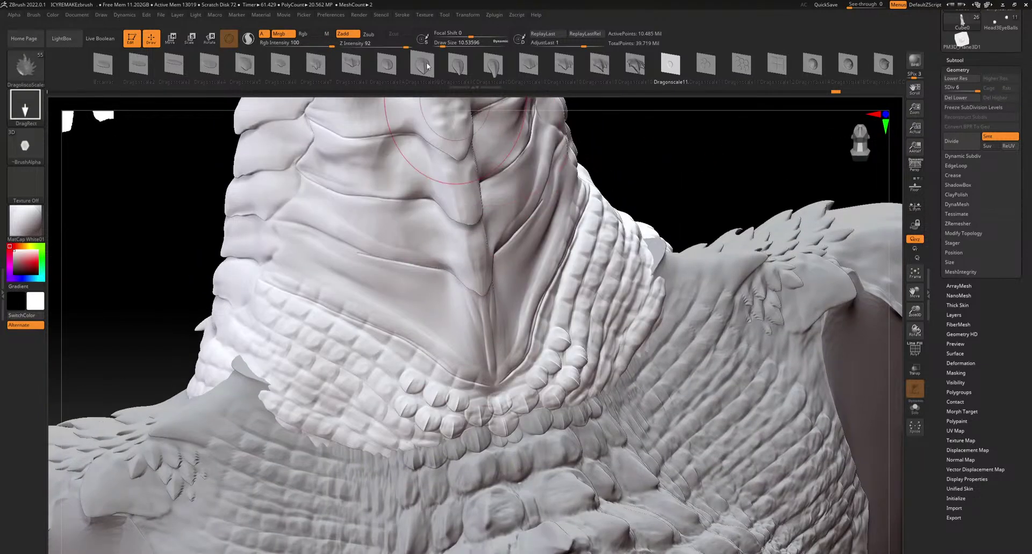
# Stamp pointed Dragonscale9C scales at the front point of the throat and along the side of the neck's base
pyautogui.click(484, 64)
pyautogui.moveTo(426, 379); pyautogui.dragTo(475, 385)
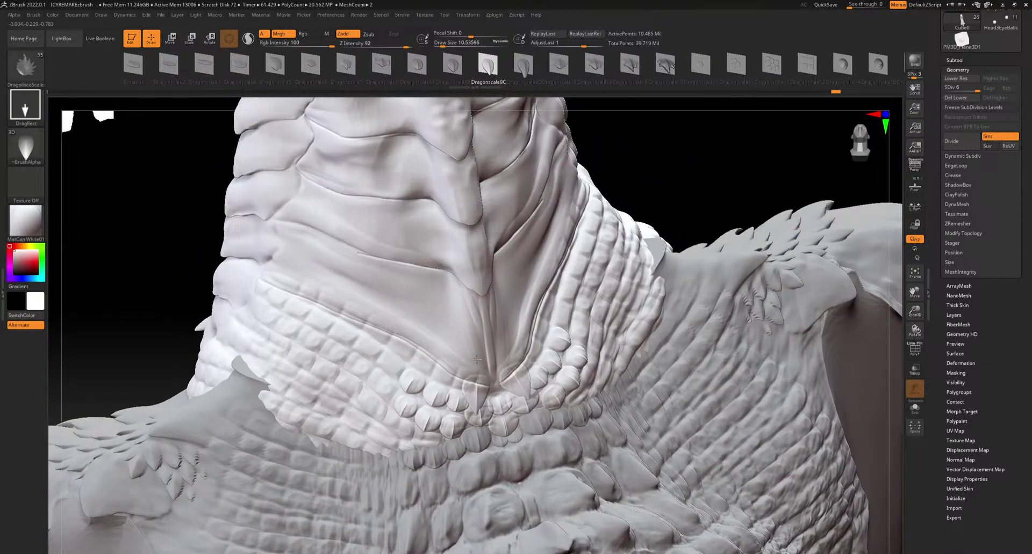
pyautogui.moveTo(438, 413)
pyautogui.keyDown('ctrl'); pyautogui.mouseDown(button='right')
pyautogui.moveTo(458, 285)
pyautogui.moveTo(511, 272)
pyautogui.moveTo(474, 295)
pyautogui.moveTo(425, 282)
pyautogui.moveTo(403, 371)
pyautogui.moveTo(372, 271)
pyautogui.mouseUp(button='right'); pyautogui.keyUp('ctrl')
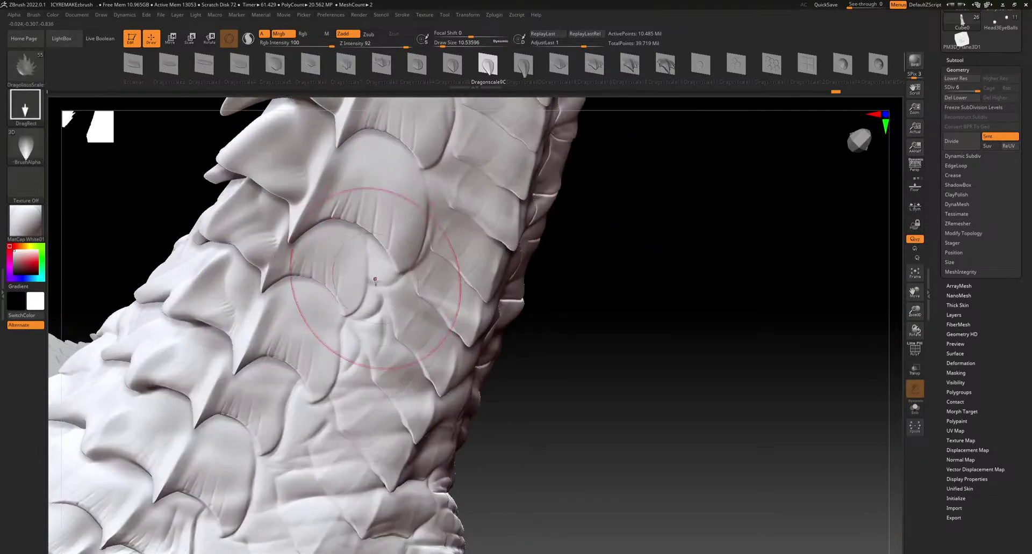
pyautogui.moveTo(370, 305); pyautogui.dragTo(381, 283)
pyautogui.keyDown('alt'); pyautogui.moveTo(333, 429); pyautogui.dragTo(475, 258, button='right'); pyautogui.keyUp('alt')
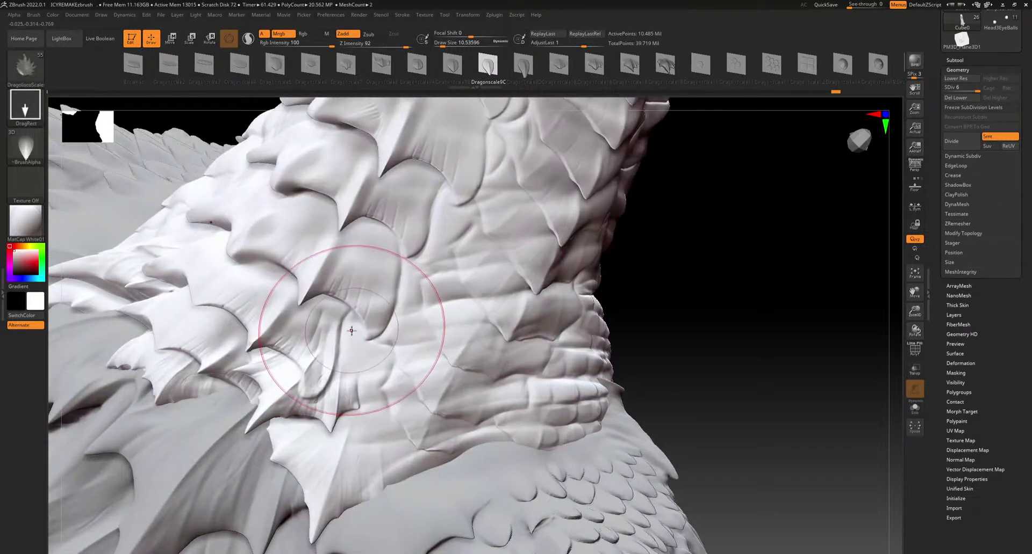
pyautogui.moveTo(370, 416); pyautogui.dragTo(379, 389)
pyautogui.moveTo(394, 457); pyautogui.dragTo(398, 443)
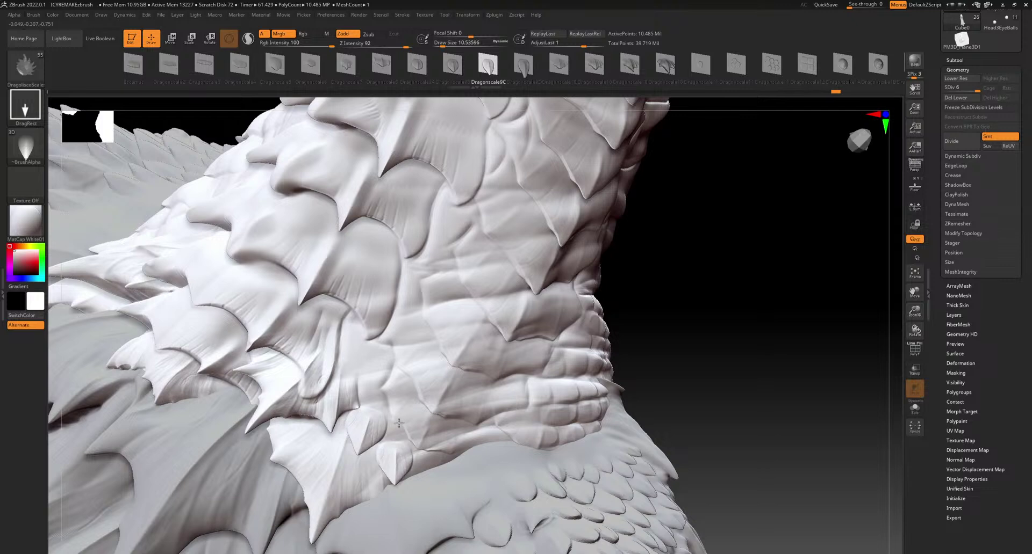
# Fill the gaps between the large scales on the side of the neck's base with small Dragonscale9A scales
pyautogui.click(417, 65)
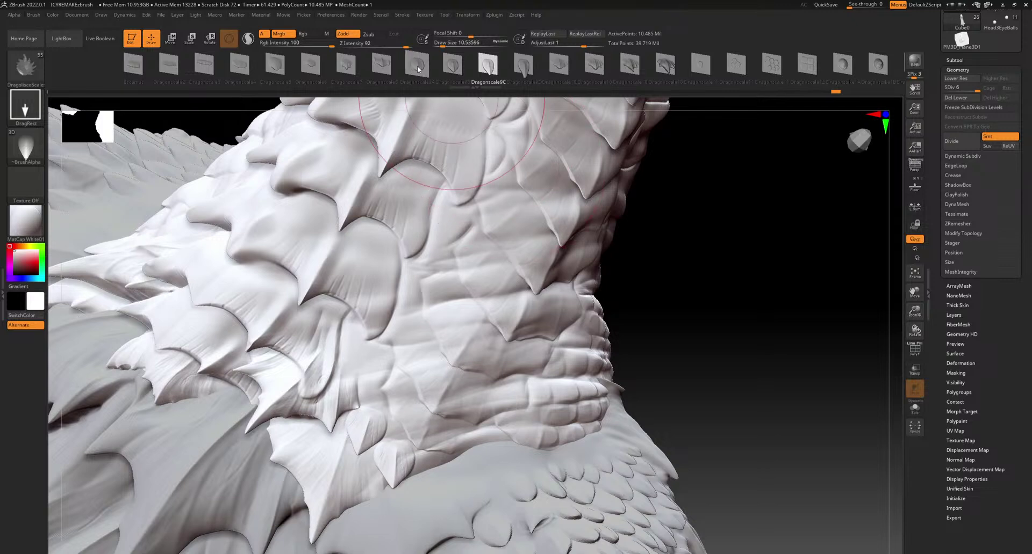
pyautogui.moveTo(395, 429); pyautogui.dragTo(355, 317)
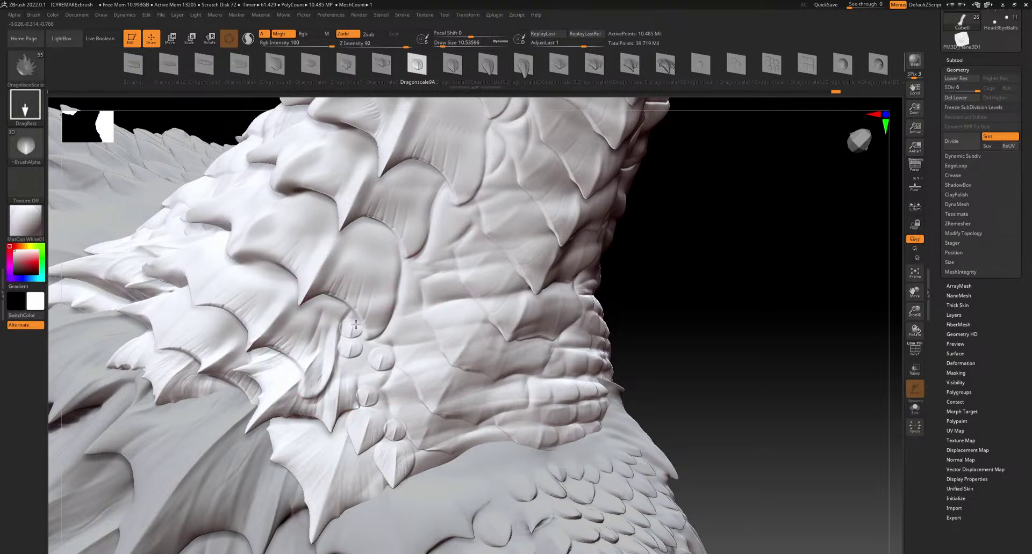
# Stamp pointed Dragonscale9D scales among the small scales at the neck's base and along its lower front edge
pyautogui.press('Right')
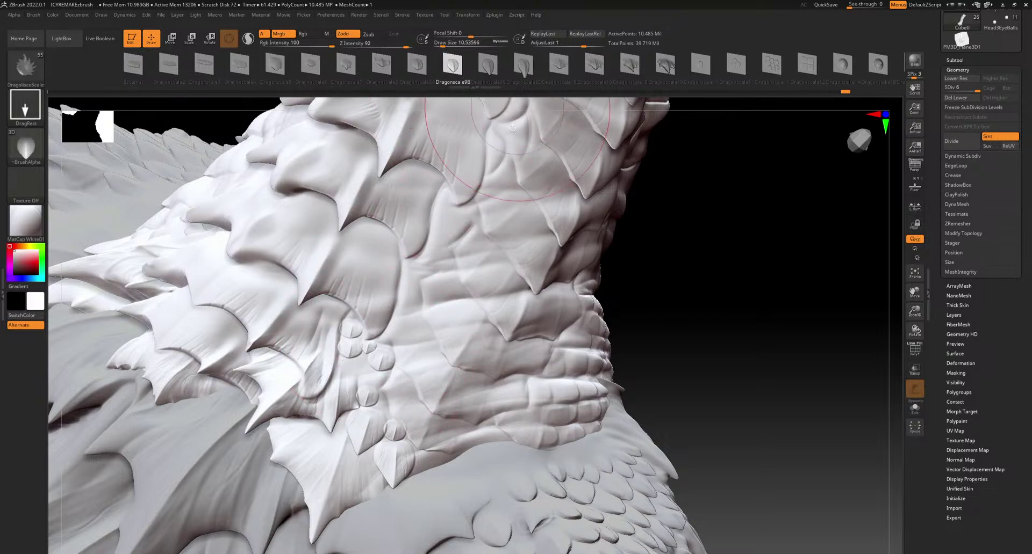
pyautogui.click(506, 78)
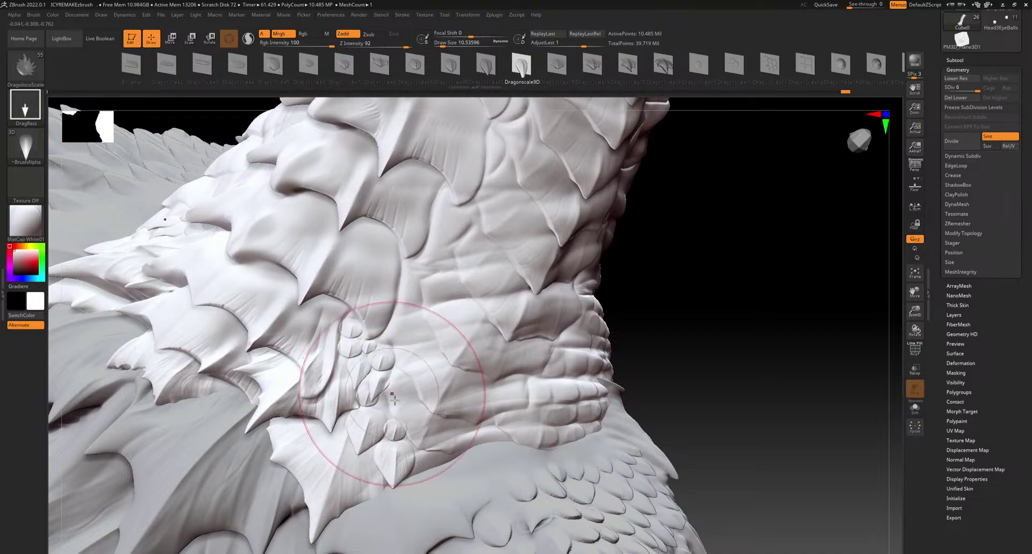
pyautogui.moveTo(704, 417); pyautogui.dragTo(605, 389)
pyautogui.moveTo(594, 417); pyautogui.dragTo(634, 405, button='right')
pyautogui.moveTo(534, 401); pyautogui.dragTo(535, 372)
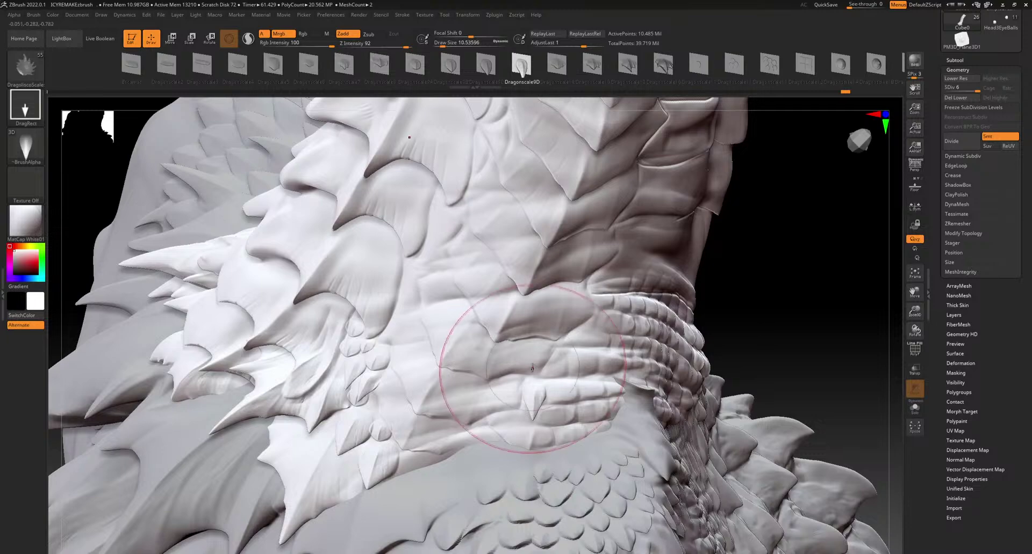
pyautogui.moveTo(483, 440); pyautogui.dragTo(481, 420)
# Try a Dragonspike1B spike on the body just below the neck's lower edge
pyautogui.keyDown('alt'); pyautogui.click(459, 477); pyautogui.keyUp('alt')
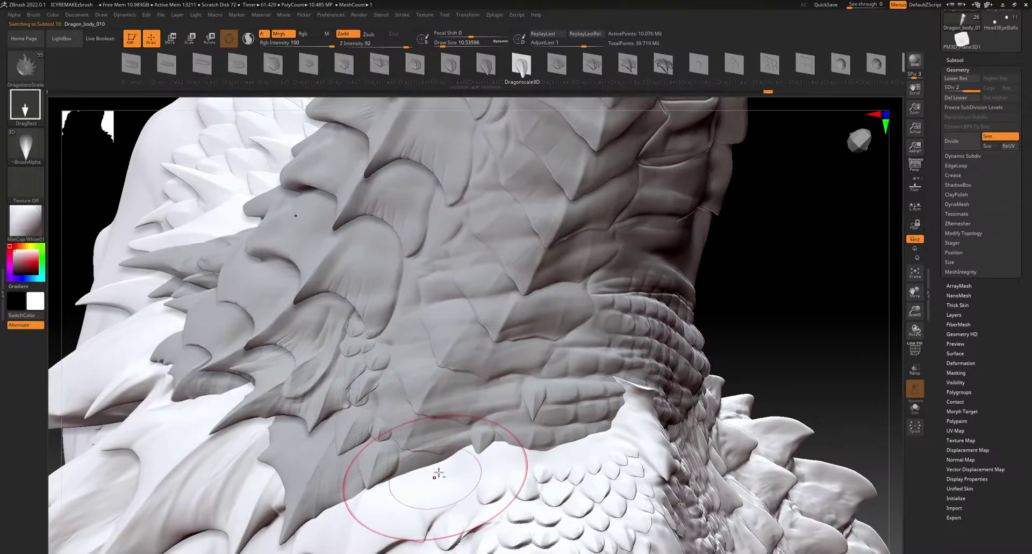
pyautogui.moveTo(436, 474)
pyautogui.keyDown('alt'); pyautogui.mouseDown(button='right')
pyautogui.moveTo(516, 340)
pyautogui.moveTo(537, 370)
pyautogui.mouseUp(button='right'); pyautogui.keyUp('alt')
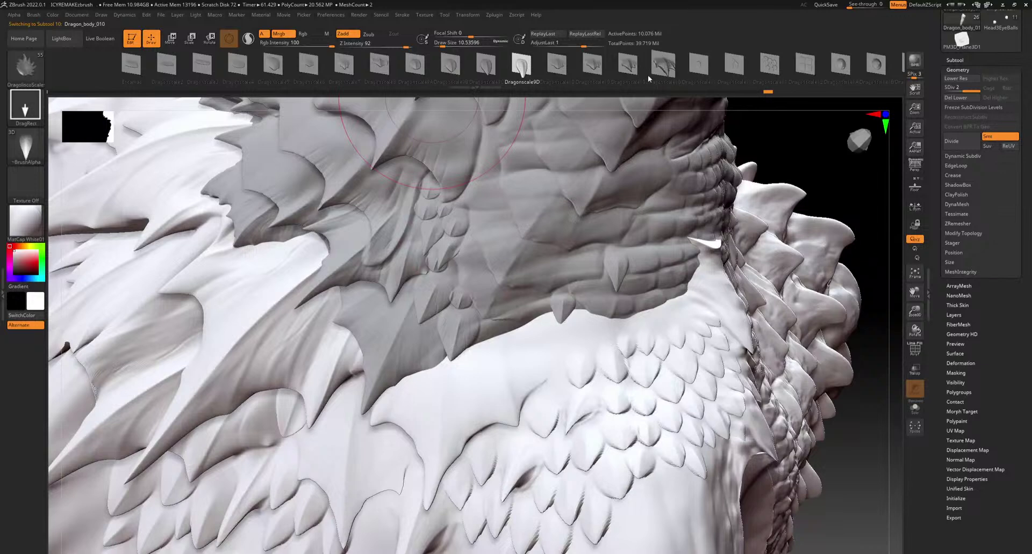
pyautogui.click(871, 65)
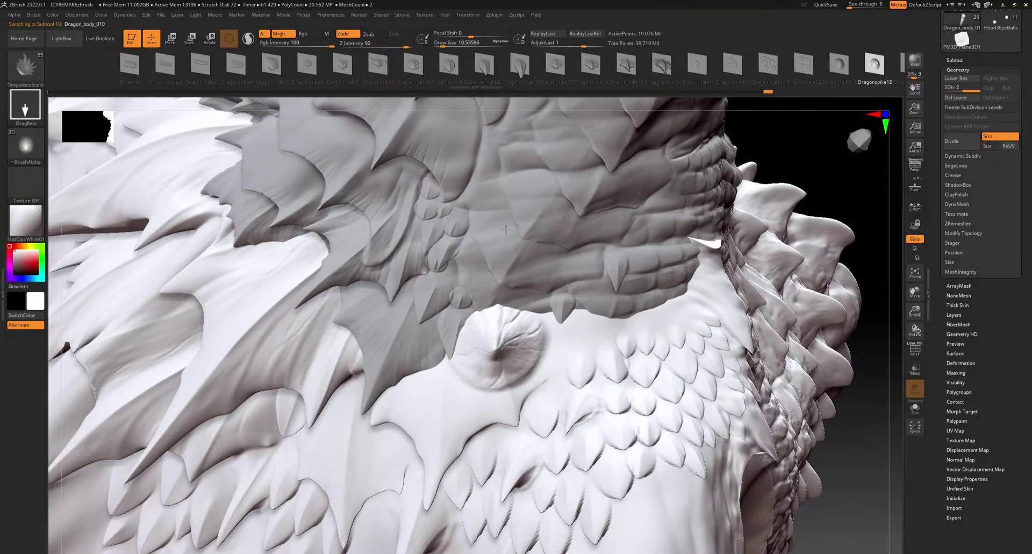
pyautogui.press('ctrl')
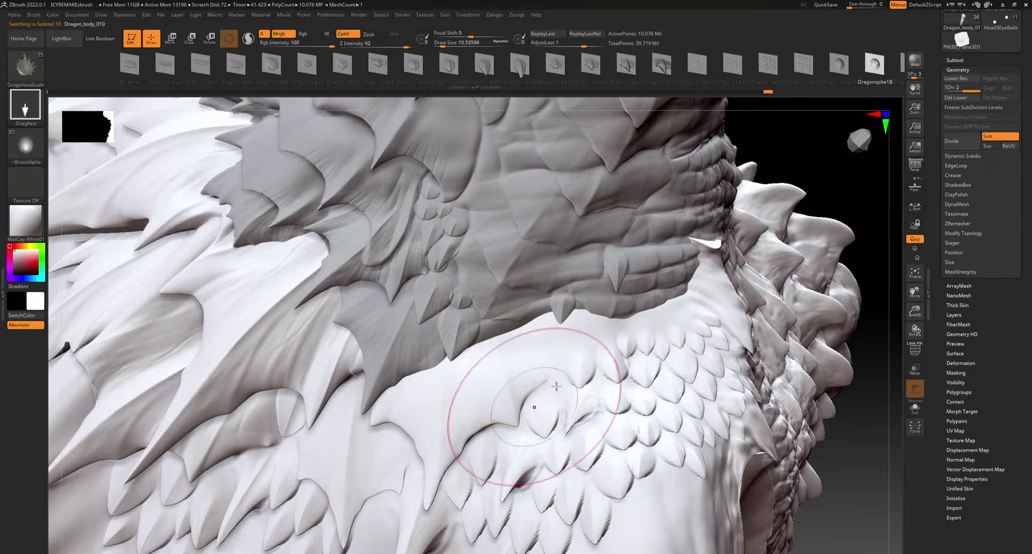
# Reshape the body's raised flap where it meets the front of the neck's base, using the Move brush
pyautogui.moveTo(658, 372)
pyautogui.keyDown('alt'); pyautogui.mouseDown(button='right')
pyautogui.moveTo(333, 446)
pyautogui.moveTo(448, 431)
pyautogui.mouseUp(button='right'); pyautogui.keyUp('alt')
pyautogui.keyDown('alt'); pyautogui.moveTo(189, 407); pyautogui.dragTo(469, 350, button='right'); pyautogui.keyUp('alt')
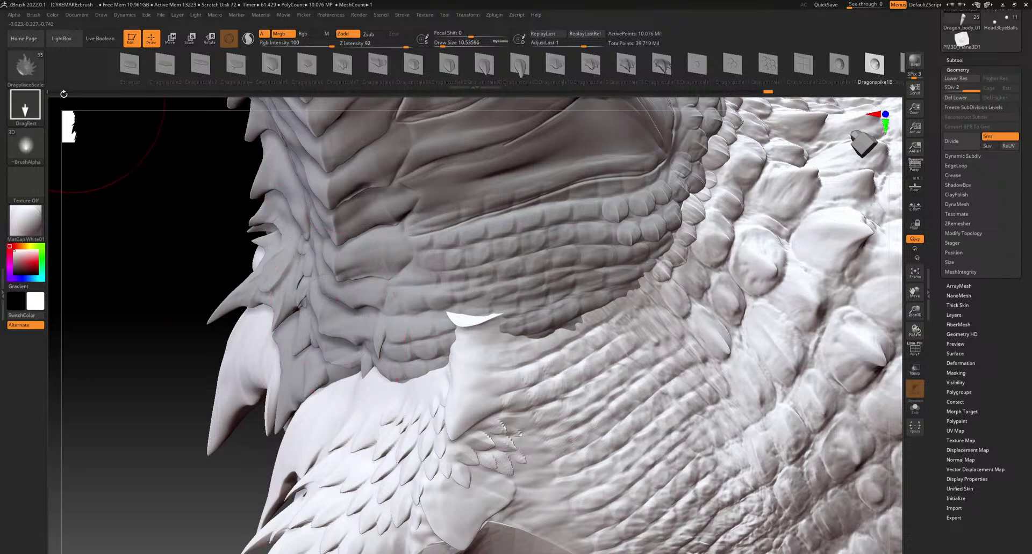
pyautogui.click(25, 64)
pyautogui.click(268, 75)
pyautogui.moveTo(442, 44); pyautogui.dragTo(445, 44)
pyautogui.moveTo(483, 215)
pyautogui.keyDown('ctrl'); pyautogui.mouseDown(button='right')
pyautogui.moveTo(427, 163)
pyautogui.moveTo(427, 363)
pyautogui.mouseUp(button='right'); pyautogui.keyUp('ctrl')
pyautogui.moveTo(453, 344)
pyautogui.mouseDown()
pyautogui.moveTo(461, 359)
pyautogui.moveTo(522, 350)
pyautogui.moveTo(513, 345)
pyautogui.mouseUp()
pyautogui.moveTo(547, 405); pyautogui.dragTo(528, 392)
pyautogui.moveTo(504, 390); pyautogui.dragTo(480, 342, button='right')
pyautogui.moveTo(499, 371); pyautogui.dragTo(488, 363)
# Select the neck subtool and adjust its lower edge against the body with the Move brush
pyautogui.moveTo(485, 371)
pyautogui.keyDown('ctrl'); pyautogui.mouseDown(button='right')
pyautogui.moveTo(434, 294)
pyautogui.moveTo(497, 333)
pyautogui.moveTo(509, 424)
pyautogui.moveTo(444, 406)
pyautogui.moveTo(498, 436)
pyautogui.moveTo(461, 397)
pyautogui.moveTo(428, 384)
pyautogui.moveTo(407, 401)
pyautogui.mouseUp(button='right'); pyautogui.keyUp('ctrl')
pyautogui.keyDown('alt'); pyautogui.click(447, 371); pyautogui.keyUp('alt')
pyautogui.moveTo(407, 401)
pyautogui.mouseDown()
pyautogui.moveTo(395, 414)
pyautogui.moveTo(442, 388)
pyautogui.mouseUp()
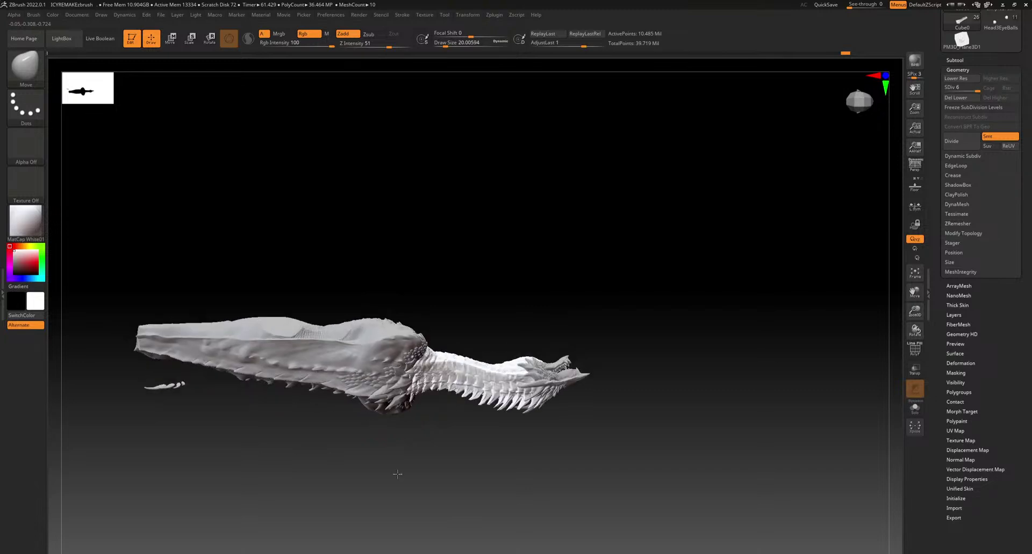
# Select the body and pull the large spikes on the upper back behind the neck with a smaller Move brush
pyautogui.moveTo(397, 474); pyautogui.dragTo(339, 401)
pyautogui.moveTo(370, 430); pyautogui.dragTo(367, 491)
pyautogui.keyDown('ctrl'); pyautogui.moveTo(367, 491); pyautogui.dragTo(400, 349, button='right'); pyautogui.keyUp('ctrl')
pyautogui.keyDown('alt'); pyautogui.click(433, 349); pyautogui.keyUp('alt')
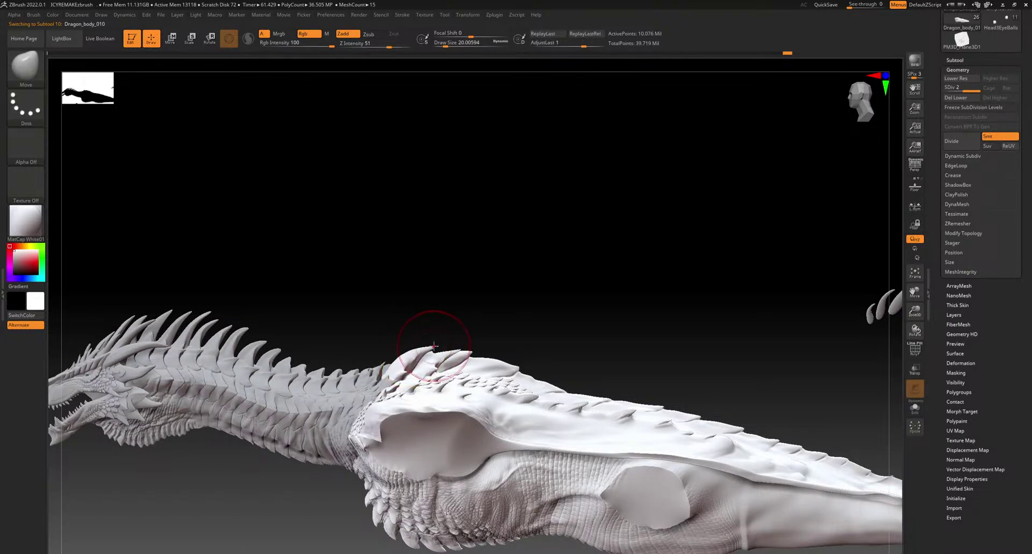
pyautogui.moveTo(445, 320); pyautogui.dragTo(447, 317)
pyautogui.hotkey('ctrl', 'z')
pyautogui.keyDown('ctrl'); pyautogui.moveTo(453, 318); pyautogui.dragTo(456, 388, button='right'); pyautogui.keyUp('ctrl')
pyautogui.moveTo(446, 42); pyautogui.dragTo(440, 43)
pyautogui.moveTo(444, 339)
pyautogui.mouseDown()
pyautogui.moveTo(511, 299)
pyautogui.moveTo(435, 347)
pyautogui.moveTo(477, 312)
pyautogui.mouseUp()
pyautogui.moveTo(462, 293); pyautogui.dragTo(508, 319)
pyautogui.moveTo(509, 319); pyautogui.dragTo(509, 321, button='right')
pyautogui.moveTo(391, 324); pyautogui.dragTo(395, 305)
# Set the draw size to about 5 and pull up the spike tip beside the central ridge behind the neck
pyautogui.moveTo(443, 43); pyautogui.dragTo(440, 42)
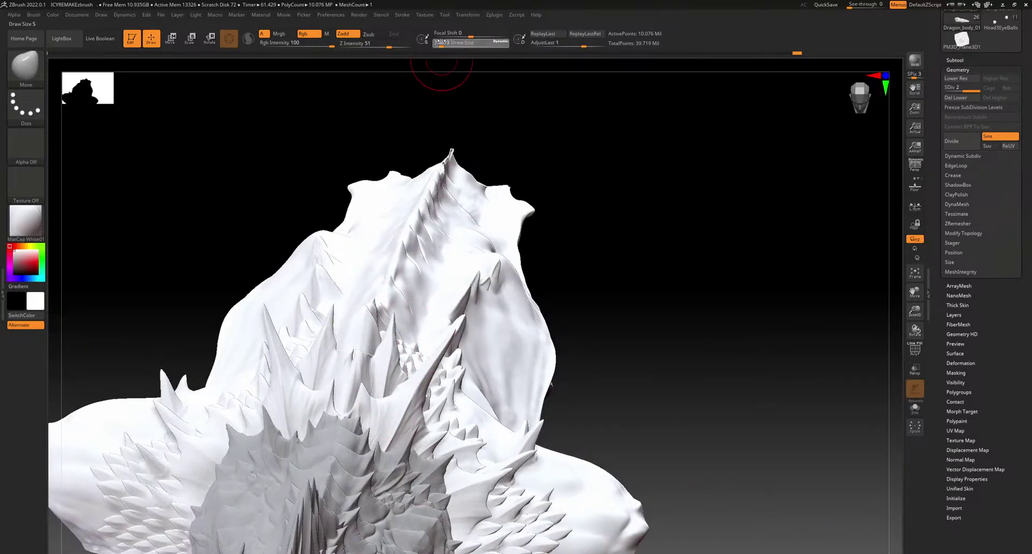
pyautogui.keyDown('ctrl'); pyautogui.moveTo(408, 210); pyautogui.dragTo(398, 322, button='right'); pyautogui.keyUp('ctrl')
pyautogui.hotkey('ctrl', 'z')
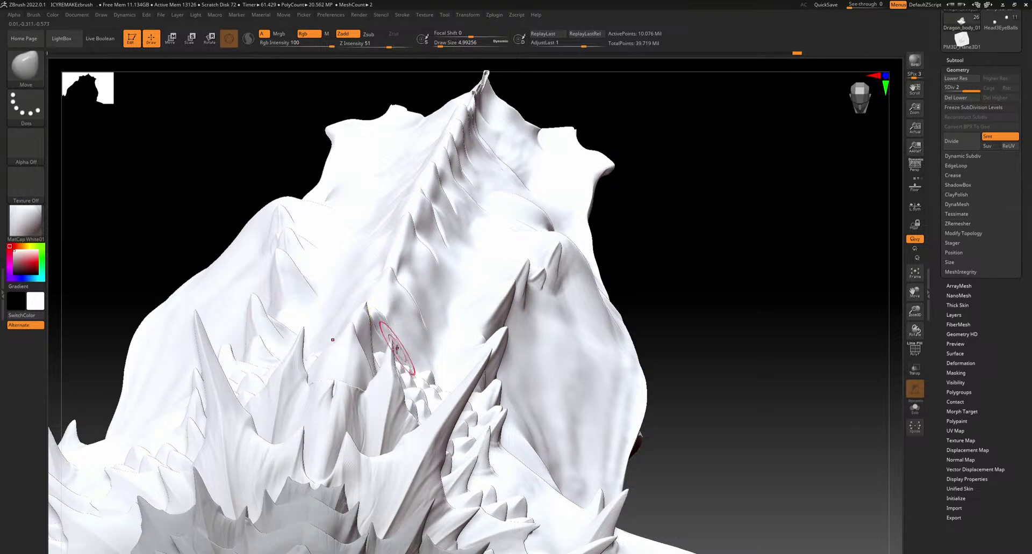
pyautogui.moveTo(390, 342); pyautogui.dragTo(396, 310)
# Set the draw size to about 7.5 and reshape the spikes on the shoulder beside the neck's base
pyautogui.moveTo(440, 42); pyautogui.dragTo(441, 42)
pyautogui.moveTo(472, 292)
pyautogui.keyDown('alt'); pyautogui.mouseDown(button='right')
pyautogui.moveTo(559, 332)
pyautogui.moveTo(438, 387)
pyautogui.mouseUp(button='right'); pyautogui.keyUp('alt')
pyautogui.moveTo(370, 400); pyautogui.dragTo(458, 232, button='right')
pyautogui.hotkey('ctrl', 'z')
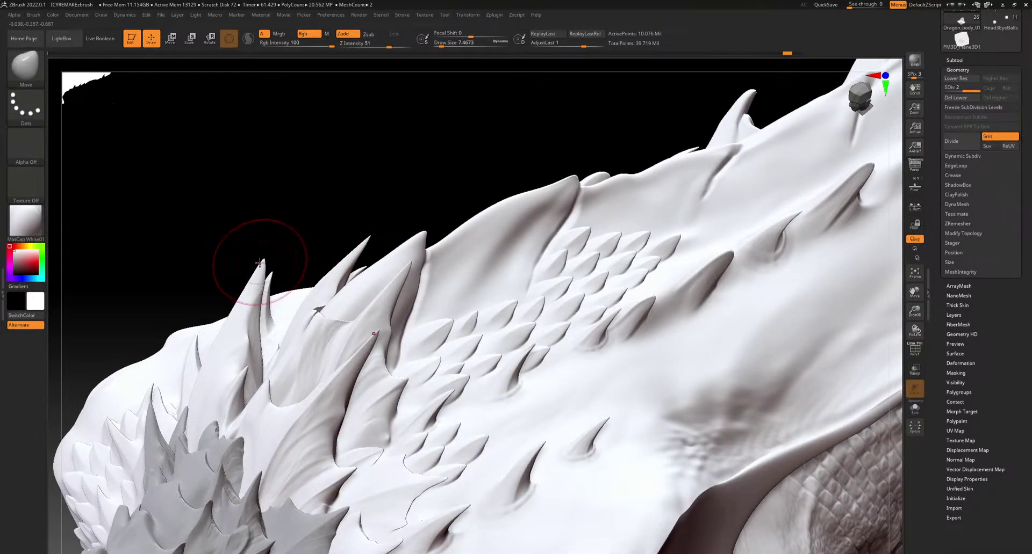
pyautogui.moveTo(276, 329); pyautogui.dragTo(550, 325, button='right')
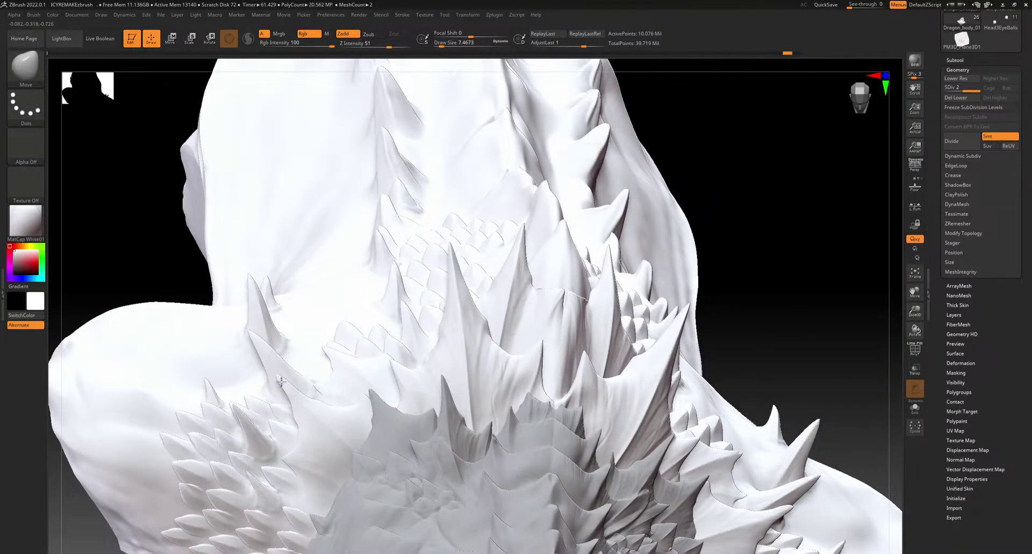
pyautogui.moveTo(279, 381); pyautogui.dragTo(264, 360)
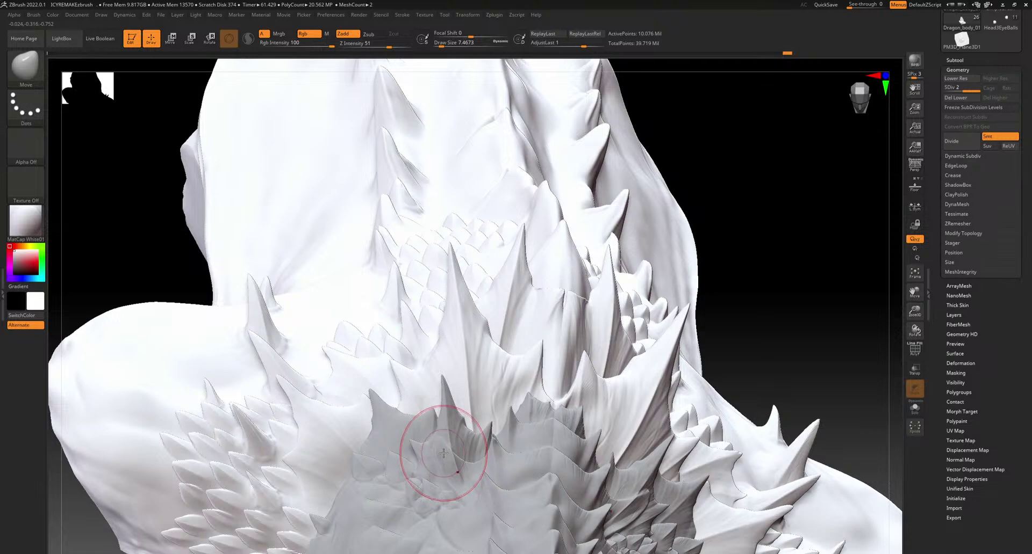
# Select the snout horn and extend its front tip forward with the Move brush at draw size 10.53596
pyautogui.keyDown('alt'); pyautogui.moveTo(455, 331); pyautogui.dragTo(424, 430, button='right'); pyautogui.keyUp('alt')
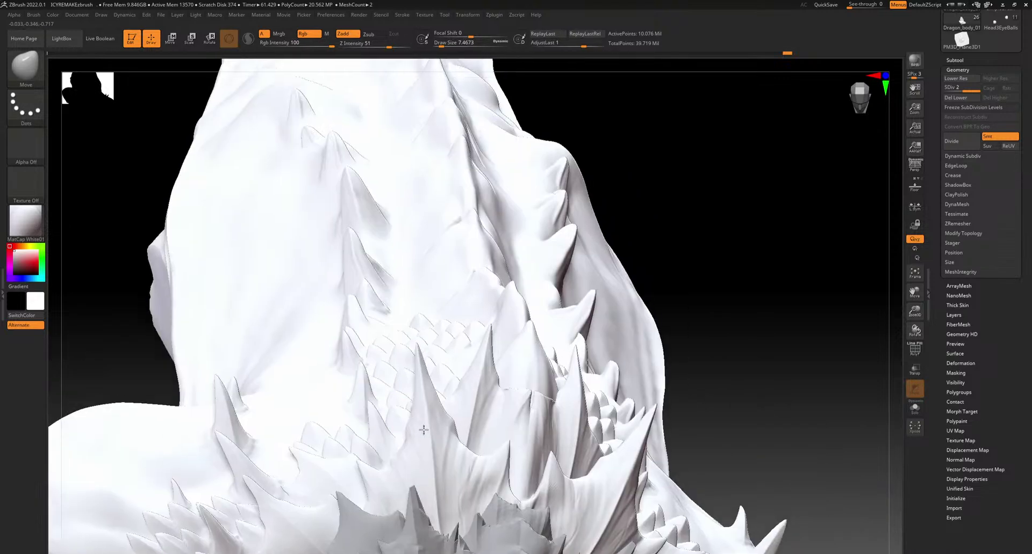
pyautogui.moveTo(489, 384)
pyautogui.mouseDown(button='right')
pyautogui.moveTo(607, 438)
pyautogui.moveTo(621, 473)
pyautogui.moveTo(565, 422)
pyautogui.moveTo(647, 502)
pyautogui.moveTo(573, 389)
pyautogui.moveTo(466, 440)
pyautogui.moveTo(473, 460)
pyautogui.moveTo(457, 400)
pyautogui.moveTo(517, 455)
pyautogui.moveTo(494, 443)
pyautogui.moveTo(483, 365)
pyautogui.mouseUp(button='right')
pyautogui.moveTo(633, 408)
pyautogui.mouseDown(button='right')
pyautogui.moveTo(564, 399)
pyautogui.moveTo(472, 408)
pyautogui.moveTo(446, 366)
pyautogui.moveTo(371, 371)
pyautogui.mouseUp(button='right')
pyautogui.keyDown('alt'); pyautogui.moveTo(183, 385); pyautogui.dragTo(665, 356, button='right'); pyautogui.keyUp('alt')
pyautogui.keyDown('alt'); pyautogui.click(526, 281); pyautogui.keyUp('alt')
pyautogui.moveTo(526, 281)
pyautogui.keyDown('ctrl'); pyautogui.mouseDown(button='right')
pyautogui.moveTo(465, 207)
pyautogui.moveTo(446, 248)
pyautogui.moveTo(569, 31)
pyautogui.moveTo(587, 30)
pyautogui.mouseUp(button='right'); pyautogui.keyUp('ctrl')
pyautogui.click(444, 45)
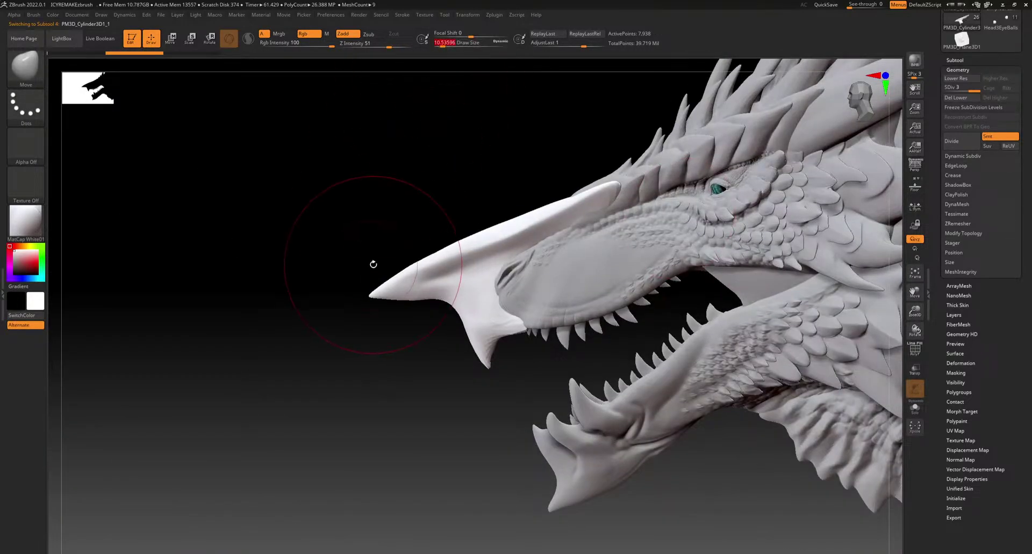
pyautogui.moveTo(375, 293); pyautogui.dragTo(364, 295)
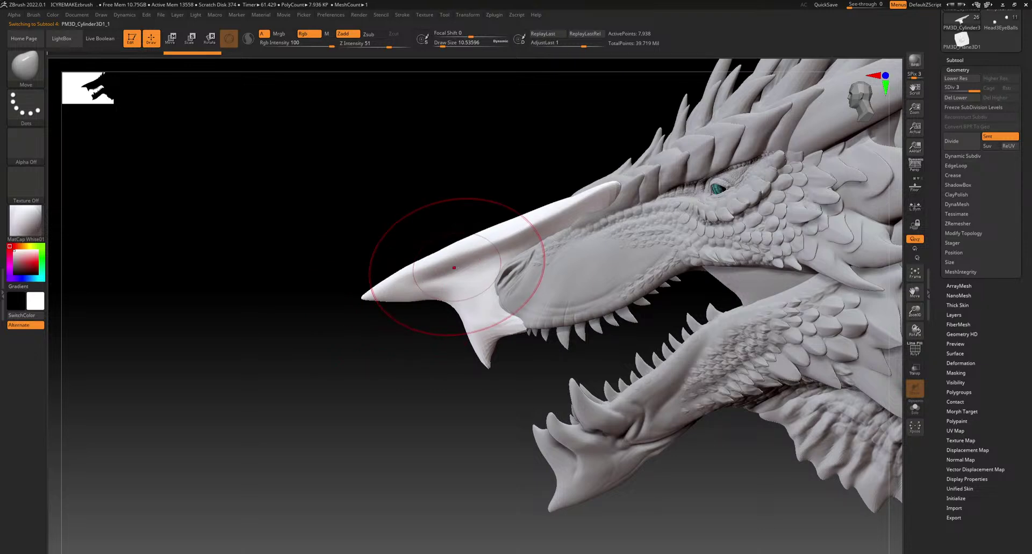
# Set the draw size to about 4.3 and refine the upper rear contour of the snout horn
pyautogui.keyDown('alt'); pyautogui.moveTo(593, 228); pyautogui.dragTo(517, 352, button='right'); pyautogui.keyUp('alt')
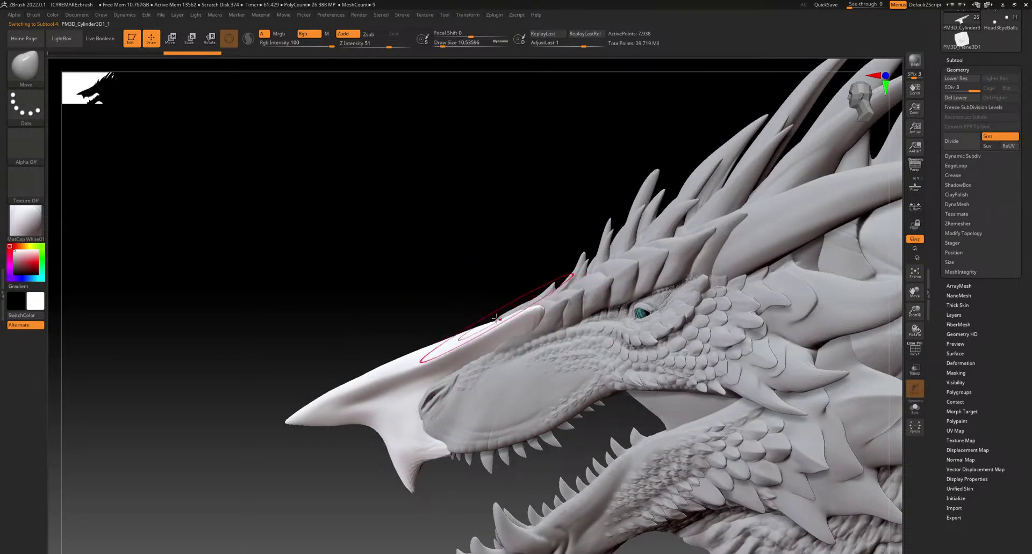
pyautogui.moveTo(508, 322); pyautogui.dragTo(502, 315)
pyautogui.hotkey('ctrl', 'z')
pyautogui.moveTo(444, 46); pyautogui.dragTo(440, 46)
pyautogui.keyDown('ctrl'); pyautogui.moveTo(462, 215); pyautogui.dragTo(472, 315, button='right'); pyautogui.keyUp('ctrl')
pyautogui.moveTo(472, 308); pyautogui.dragTo(486, 303)
pyautogui.moveTo(488, 305); pyautogui.dragTo(502, 261, button='right')
pyautogui.moveTo(593, 321); pyautogui.dragTo(597, 329)
pyautogui.moveTo(597, 328); pyautogui.dragTo(591, 344, button='right')
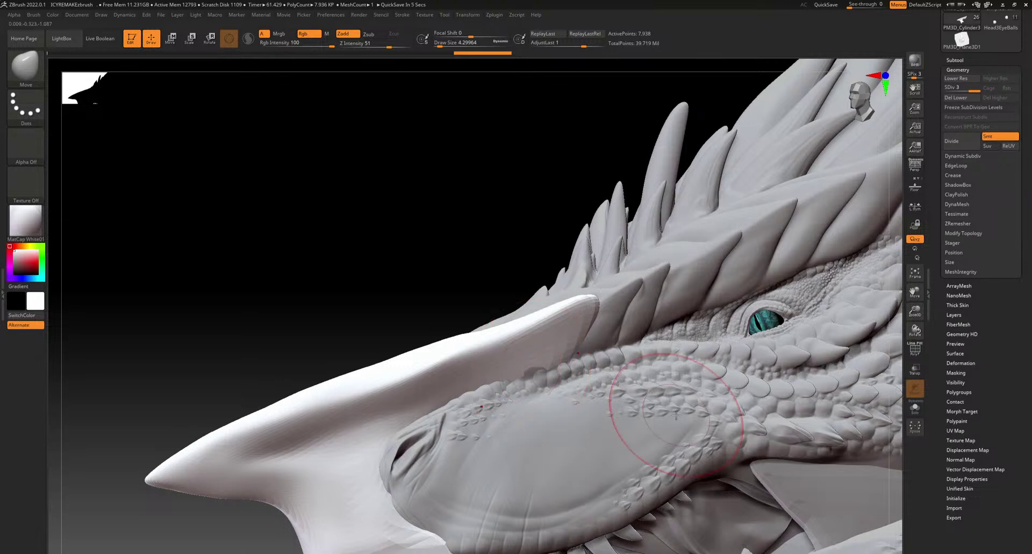
# Examine the dragon's head, neck, belly and back from several angles
pyautogui.moveTo(678, 424)
pyautogui.keyDown('ctrl'); pyautogui.mouseDown(button='right')
pyautogui.moveTo(506, 318)
pyautogui.moveTo(463, 339)
pyautogui.mouseUp(button='right'); pyautogui.keyUp('ctrl')
pyautogui.moveTo(830, 433)
pyautogui.keyDown('alt'); pyautogui.mouseDown(button='right')
pyautogui.moveTo(471, 338)
pyautogui.moveTo(472, 430)
pyautogui.moveTo(508, 377)
pyautogui.moveTo(497, 345)
pyautogui.mouseUp(button='right'); pyautogui.keyUp('alt')
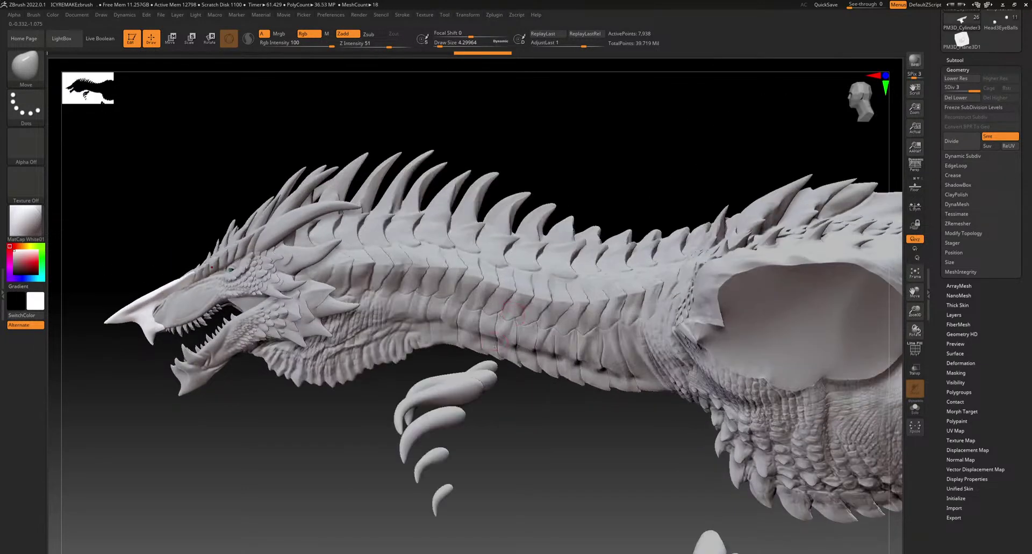
pyautogui.moveTo(534, 382); pyautogui.dragTo(418, 308, button='right')
pyautogui.keyDown('alt'); pyautogui.moveTo(379, 367); pyautogui.dragTo(431, 292, button='right'); pyautogui.keyUp('alt')
pyautogui.moveTo(542, 546)
pyautogui.keyDown('ctrl'); pyautogui.mouseDown(button='right')
pyautogui.moveTo(420, 300)
pyautogui.moveTo(417, 346)
pyautogui.moveTo(439, 350)
pyautogui.mouseUp(button='right'); pyautogui.keyUp('ctrl')
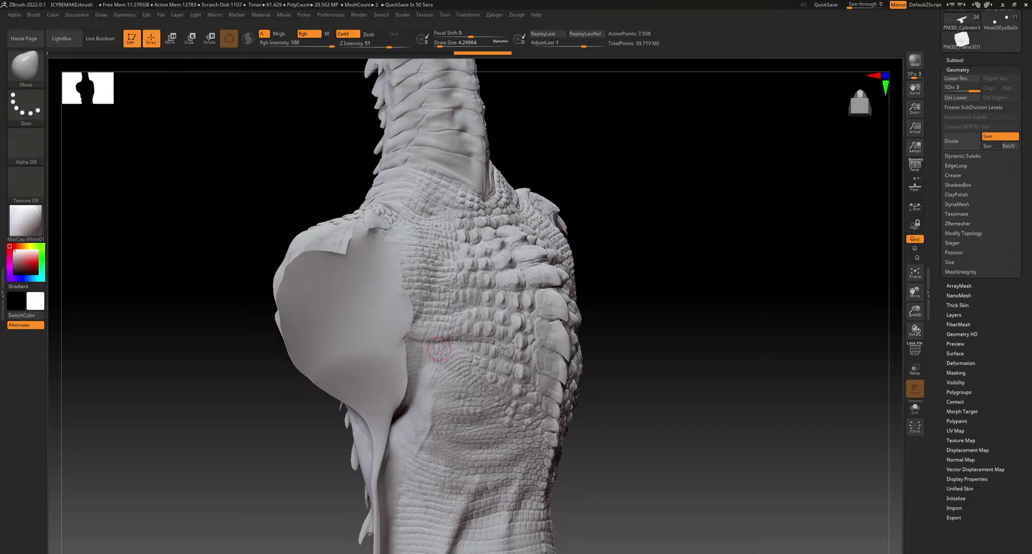
pyautogui.moveTo(612, 419); pyautogui.dragTo(498, 408)
pyautogui.moveTo(643, 232)
pyautogui.mouseDown()
pyautogui.moveTo(637, 368)
pyautogui.moveTo(483, 357)
pyautogui.moveTo(482, 336)
pyautogui.mouseUp()
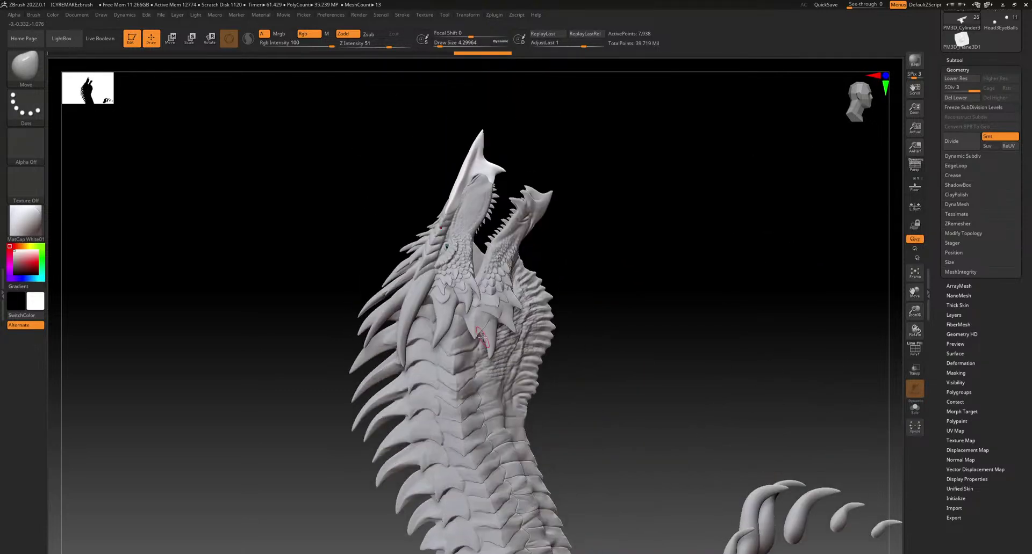
pyautogui.moveTo(482, 338)
pyautogui.keyDown('ctrl'); pyautogui.mouseDown(button='right')
pyautogui.moveTo(495, 304)
pyautogui.moveTo(474, 344)
pyautogui.moveTo(479, 355)
pyautogui.mouseUp(button='right'); pyautogui.keyUp('ctrl')
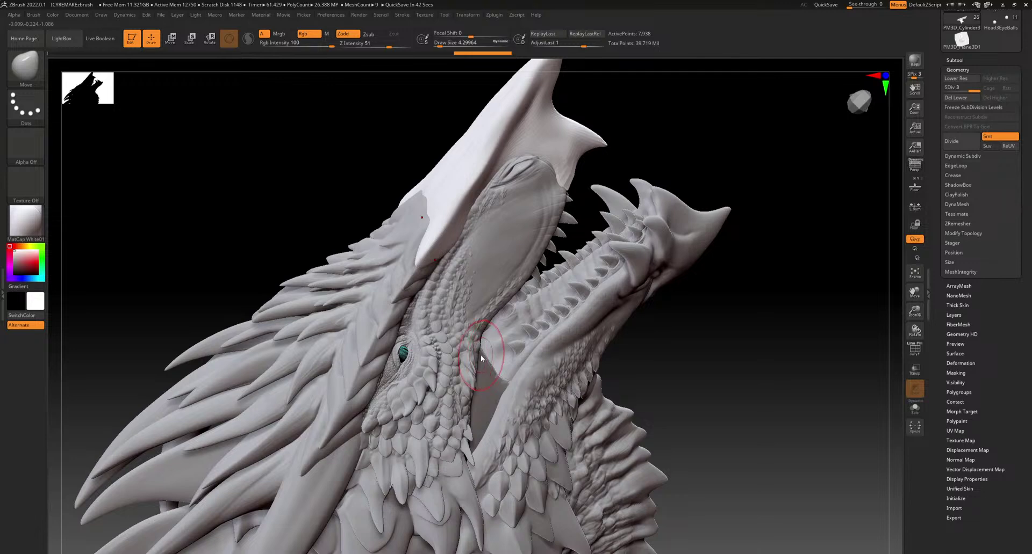
pyautogui.moveTo(619, 531)
pyautogui.mouseDown(button='right')
pyautogui.moveTo(624, 302)
pyautogui.moveTo(665, 319)
pyautogui.moveTo(611, 247)
pyautogui.moveTo(555, 345)
pyautogui.moveTo(565, 363)
pyautogui.moveTo(675, 299)
pyautogui.moveTo(601, 242)
pyautogui.moveTo(578, 293)
pyautogui.moveTo(478, 346)
pyautogui.moveTo(534, 435)
pyautogui.moveTo(535, 271)
pyautogui.mouseUp(button='right')
pyautogui.moveTo(446, 269); pyautogui.dragTo(509, 405, button='right')
pyautogui.moveTo(513, 452); pyautogui.dragTo(527, 242, button='right')
# Show the hidden tail fins, wings and tail subtools
pyautogui.click(955, 60)
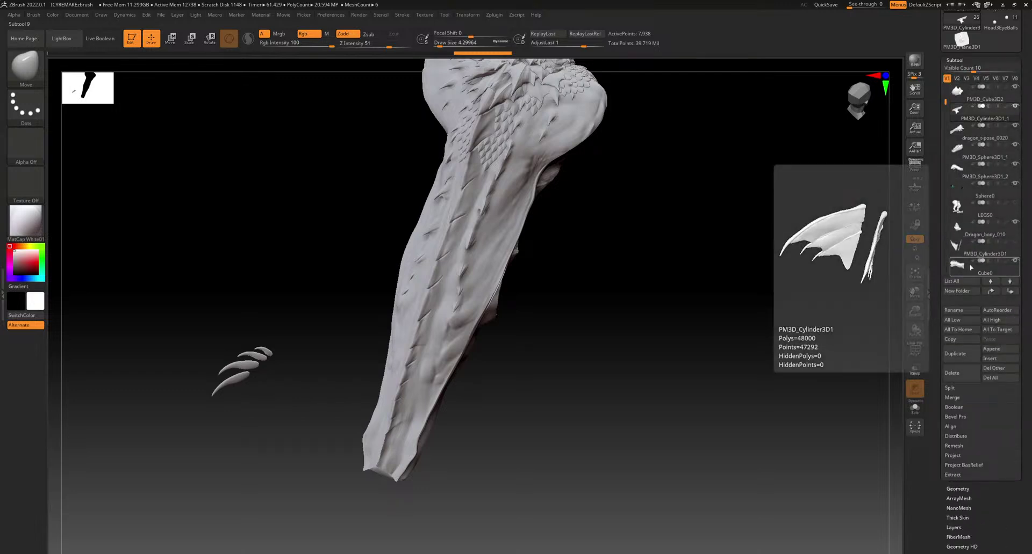
pyautogui.click(1015, 262)
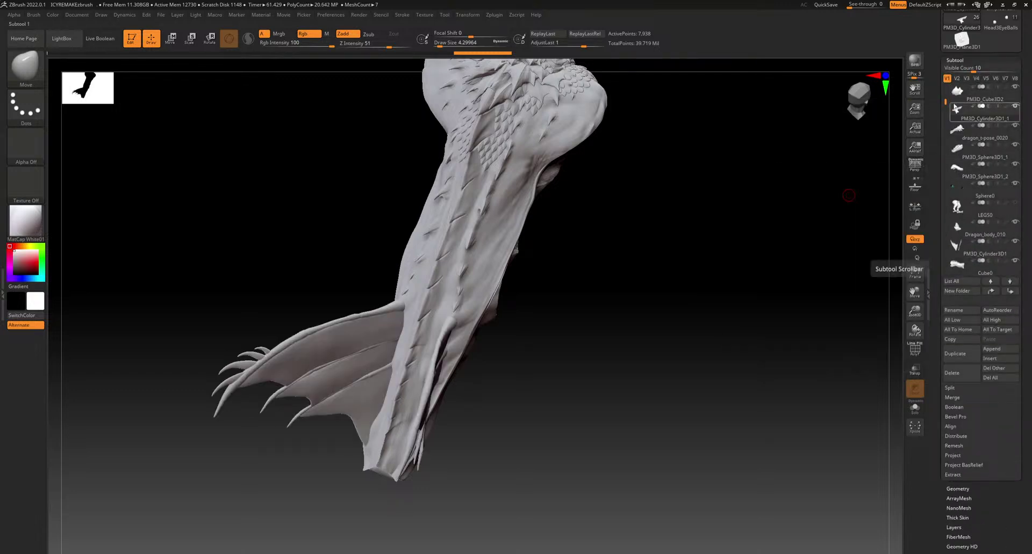
pyautogui.moveTo(946, 101); pyautogui.dragTo(947, 139)
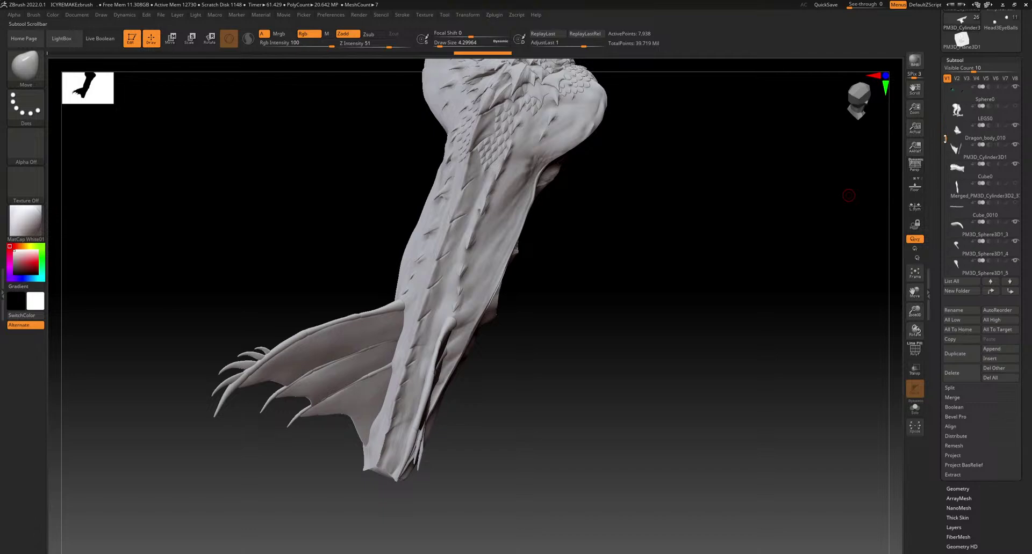
pyautogui.click(1014, 205)
pyautogui.click(1014, 186)
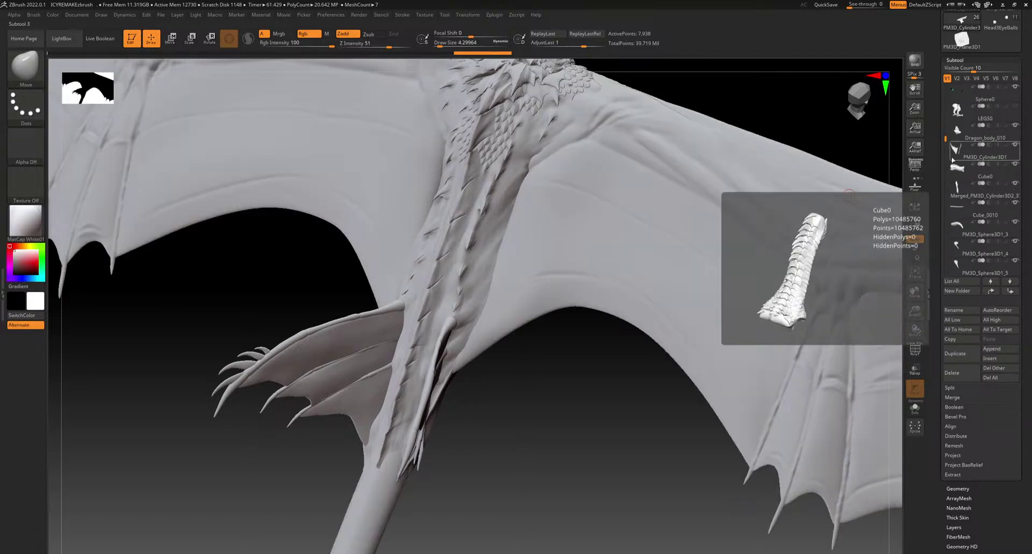
# Select the wings and individual spikes along the wing's leading edge to identify their subtools
pyautogui.keyDown('alt'); pyautogui.moveTo(355, 252); pyautogui.dragTo(476, 376); pyautogui.keyUp('alt')
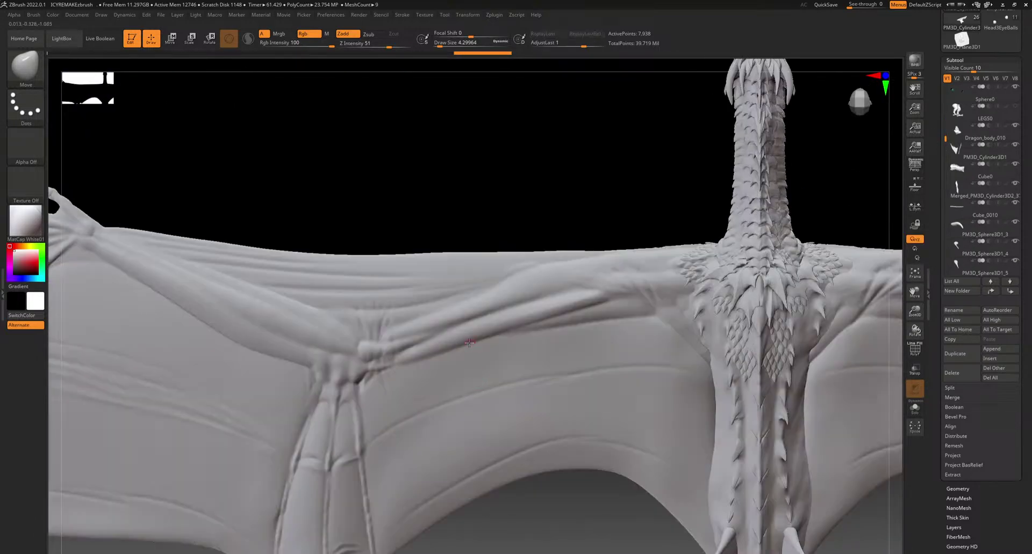
pyautogui.keyDown('alt'); pyautogui.click(469, 342); pyautogui.keyUp('alt')
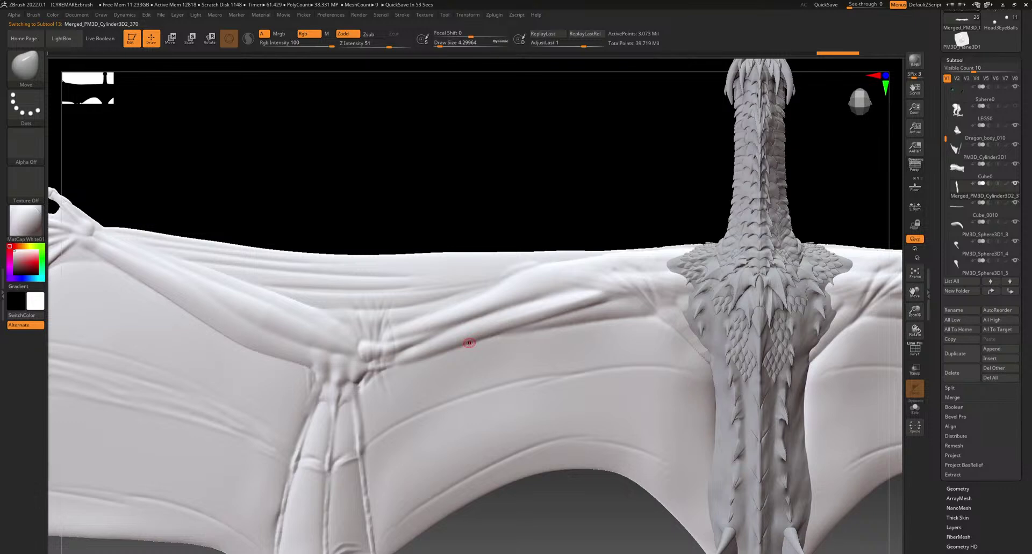
pyautogui.keyDown('alt'); pyautogui.moveTo(450, 374); pyautogui.dragTo(807, 417, button='right'); pyautogui.keyUp('alt')
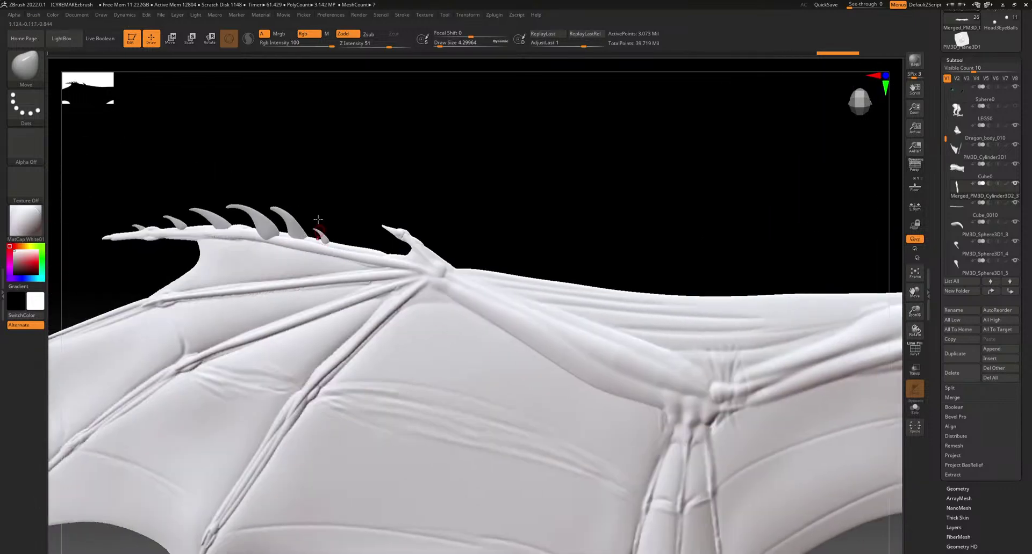
pyautogui.keyDown('alt'); pyautogui.click(290, 217); pyautogui.keyUp('alt')
pyautogui.keyDown('alt'); pyautogui.moveTo(285, 235); pyautogui.dragTo(564, 291, button='right'); pyautogui.keyUp('alt')
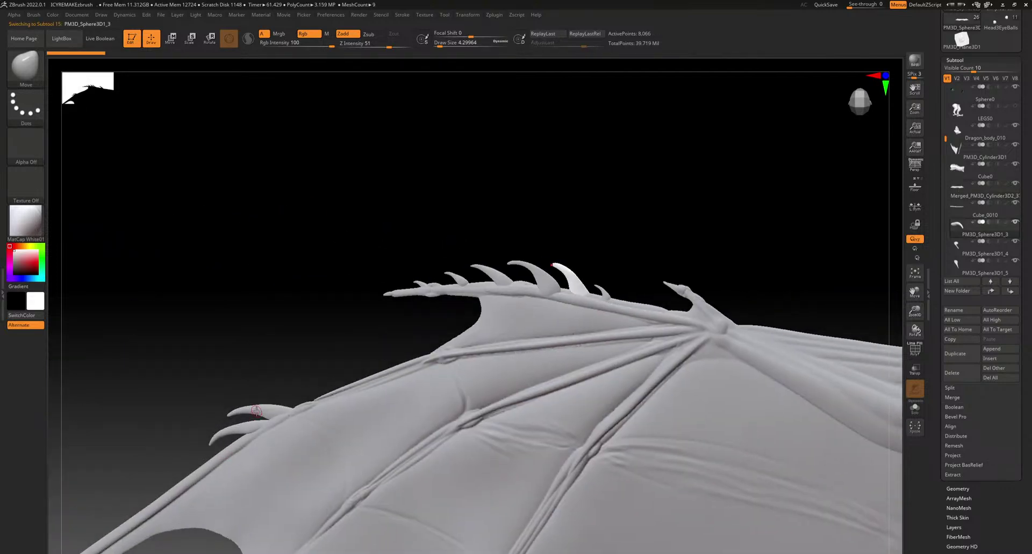
pyautogui.keyDown('alt'); pyautogui.click(244, 425); pyautogui.keyUp('alt')
pyautogui.keyDown('alt'); pyautogui.click(264, 413); pyautogui.keyUp('alt')
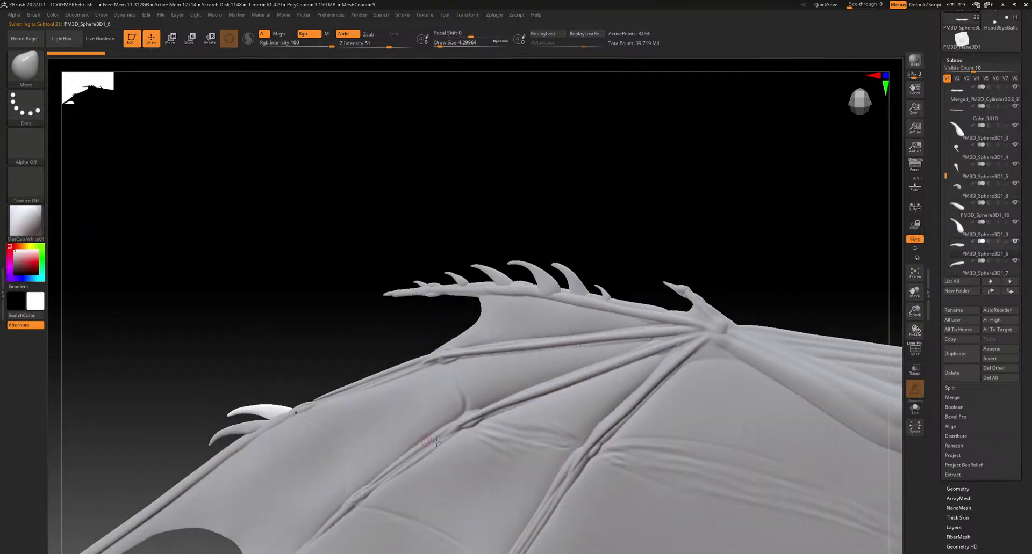
# Merge the PM3D_Sphere3D1_3 wing spike down with the spike subtool below it
pyautogui.click(966, 129)
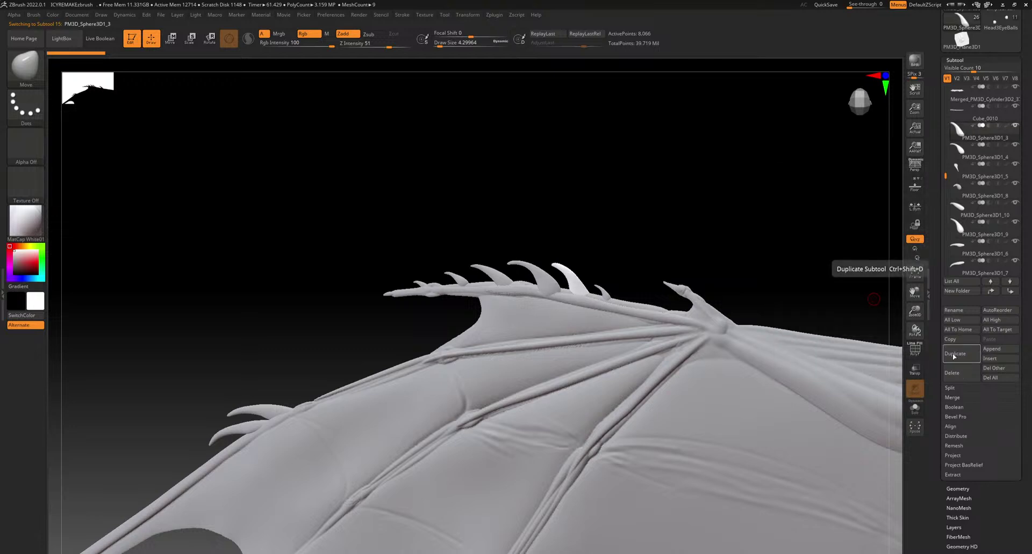
pyautogui.click(958, 400)
pyautogui.click(961, 407)
pyautogui.click(961, 424)
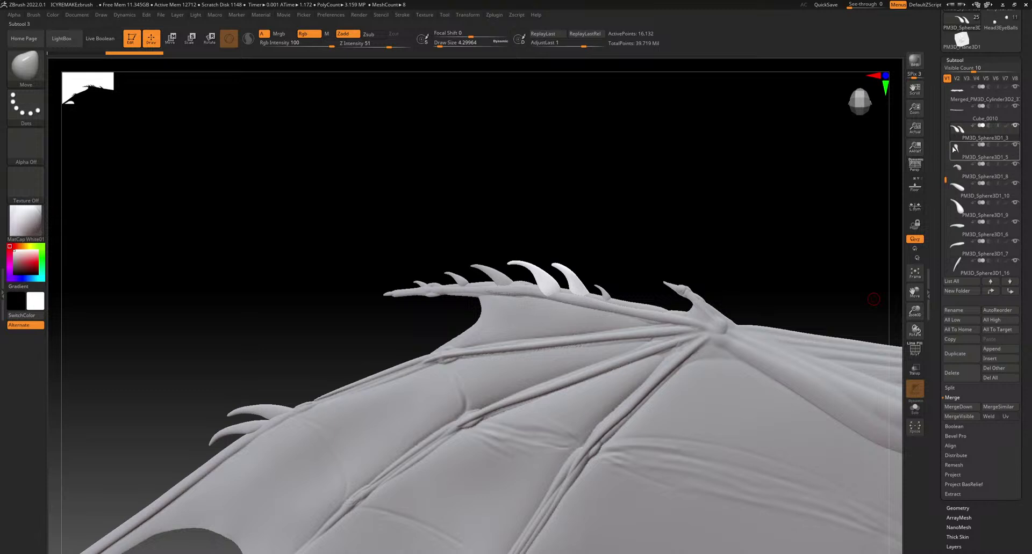
# Merge the remaining spike subtools along the wing's leading edge, including the outer PM3D_Sphere3D1_7 spikes, down into PM3D_Sphere3D1_3
pyautogui.click(947, 408)
pyautogui.click(948, 407)
pyautogui.click(948, 407)
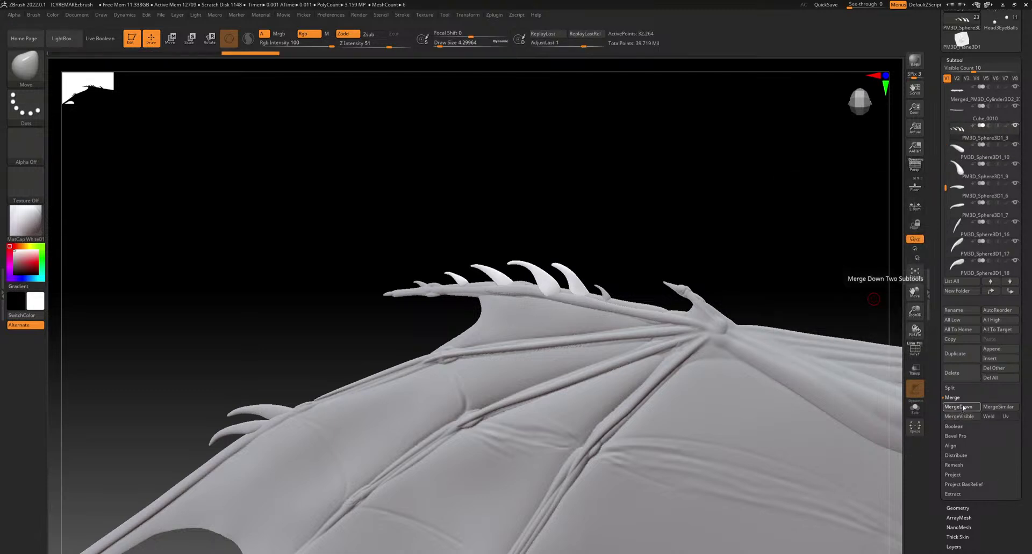
pyautogui.click(947, 407)
pyautogui.click(947, 407)
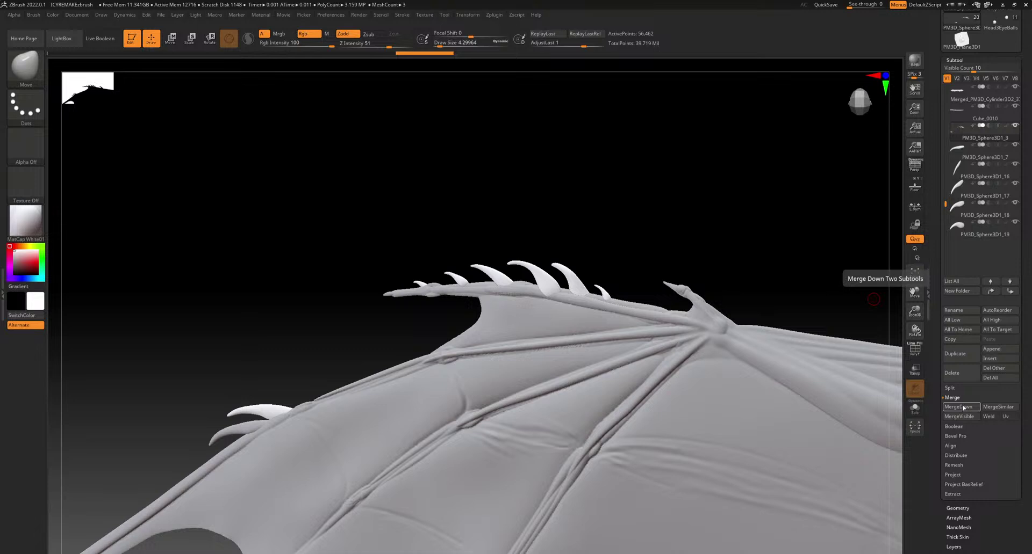
pyautogui.keyDown('alt'); pyautogui.click(269, 413); pyautogui.keyUp('alt')
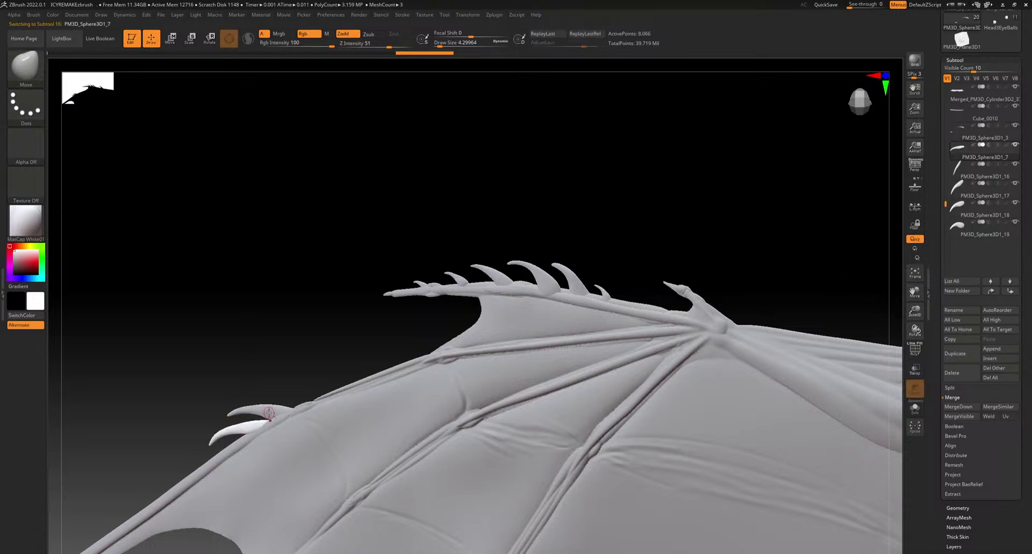
pyautogui.click(956, 407)
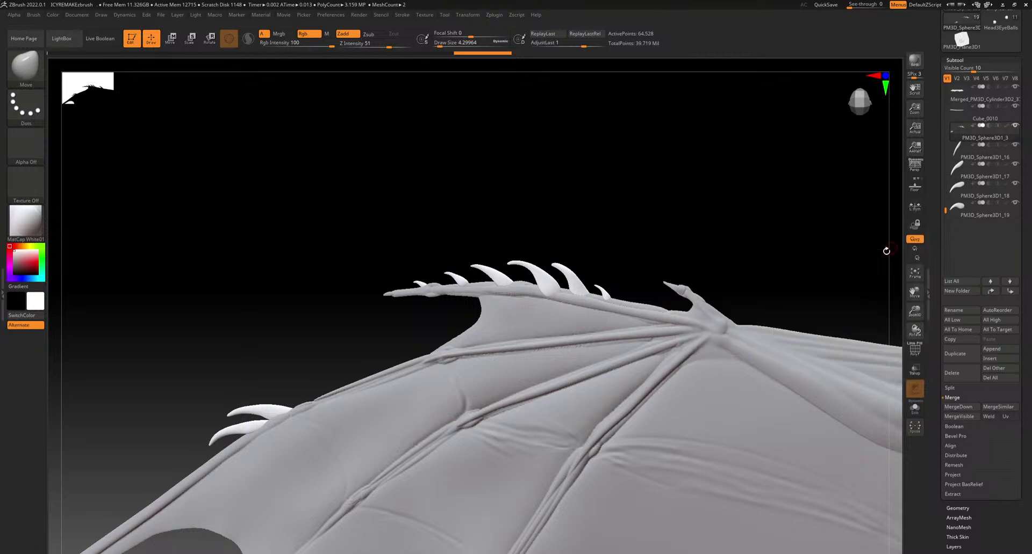
# Duplicate the merged wing spikes subtool and mirror the copy across X onto the opposite wing
pyautogui.moveTo(576, 456)
pyautogui.keyDown('alt'); pyautogui.mouseDown(button='right')
pyautogui.moveTo(338, 326)
pyautogui.moveTo(590, 280)
pyautogui.moveTo(566, 343)
pyautogui.moveTo(421, 360)
pyautogui.mouseUp(button='right'); pyautogui.keyUp('alt')
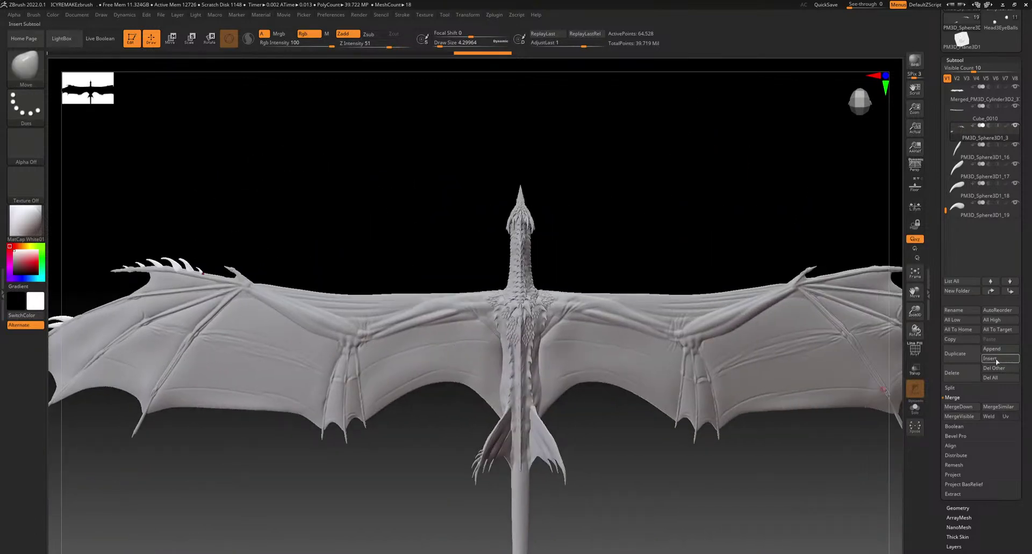
pyautogui.click(970, 354)
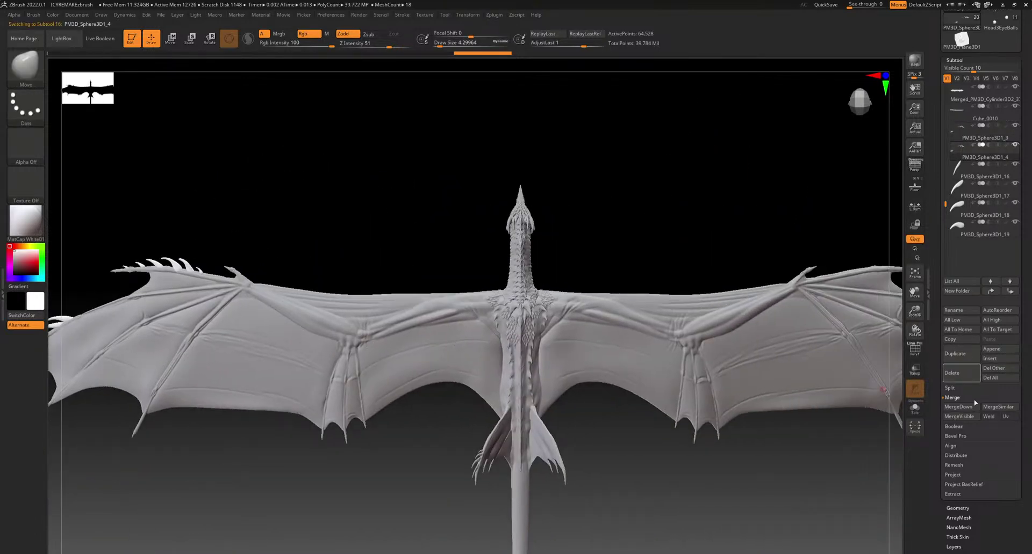
pyautogui.click(956, 509)
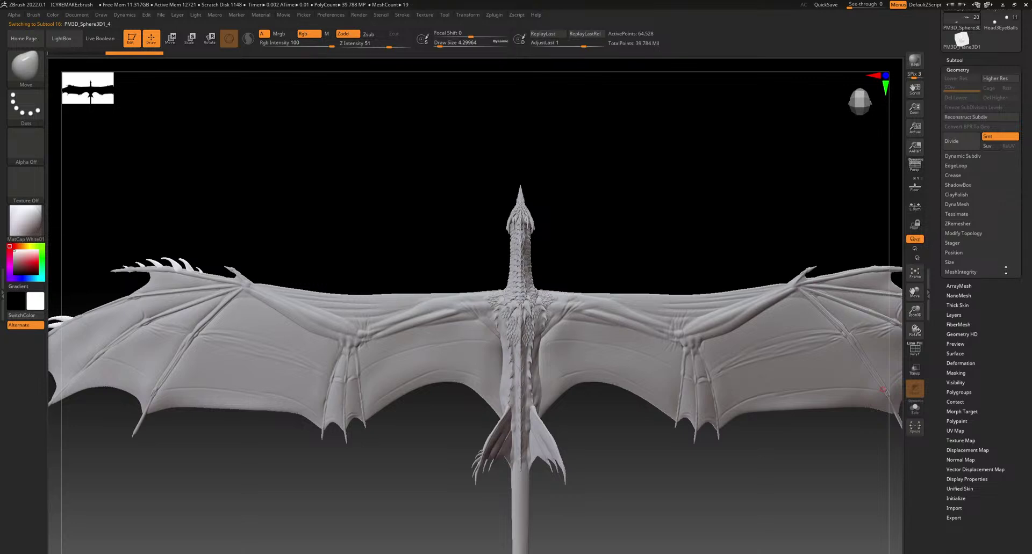
pyautogui.click(961, 363)
pyautogui.click(977, 174)
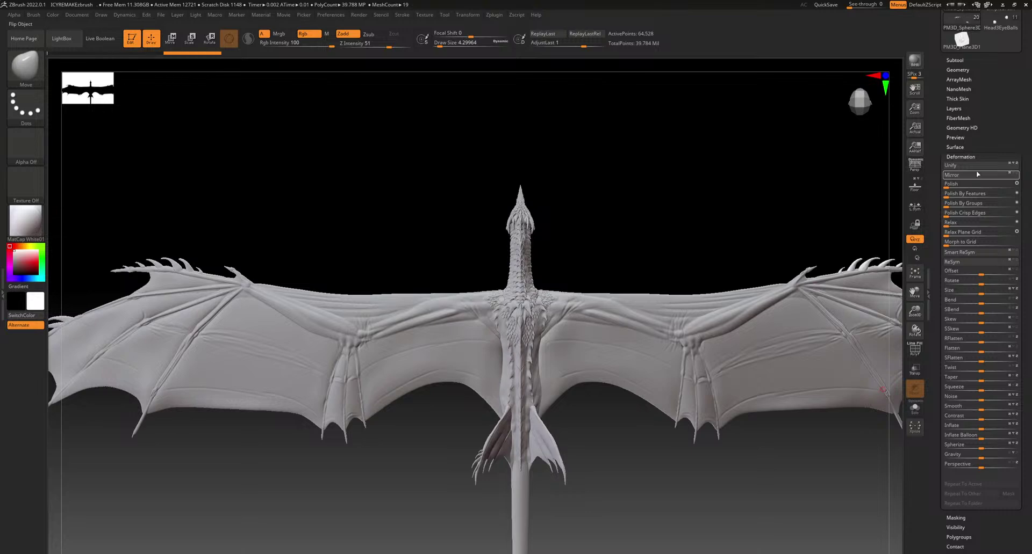
# Merge the original PM3D_Sphere3D1_3 wing spikes down with their mirrored copy into one subtool
pyautogui.click(957, 70)
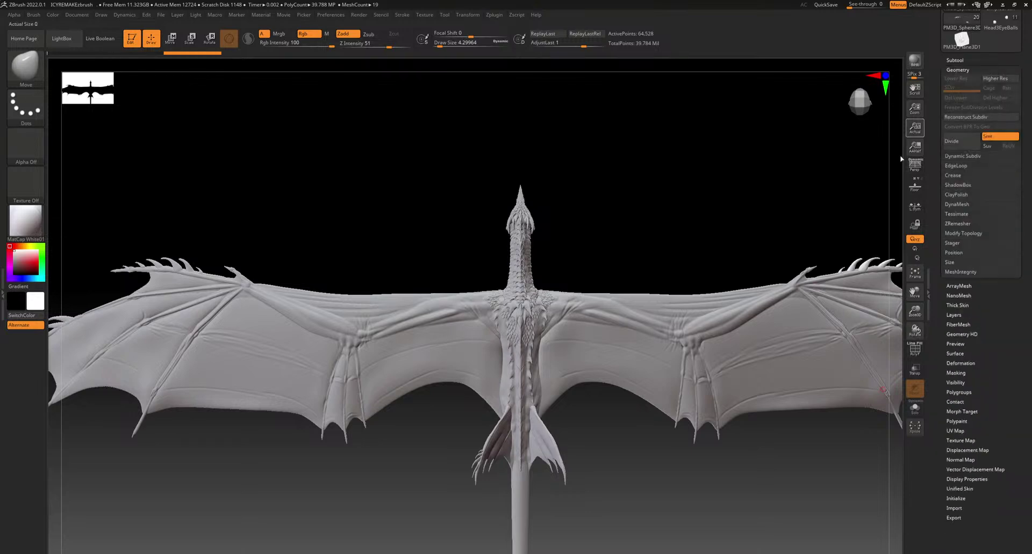
pyautogui.click(955, 60)
pyautogui.click(959, 145)
pyautogui.click(958, 407)
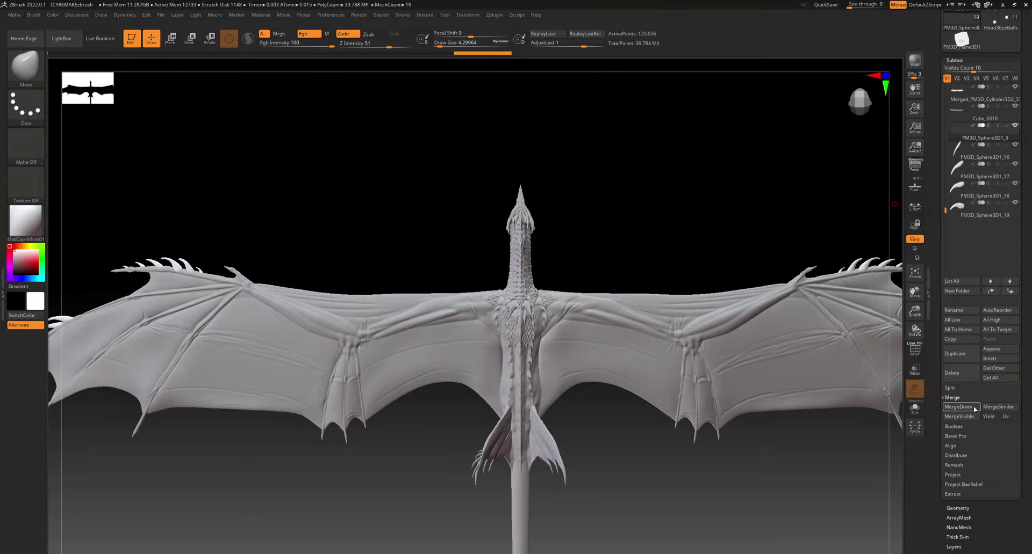
# Lengthen the pair of large head horns backward and outward with the Move brush at a draw size of about 18.5
pyautogui.moveTo(608, 291)
pyautogui.keyDown('ctrl'); pyautogui.mouseDown(button='right')
pyautogui.moveTo(680, 309)
pyautogui.moveTo(586, 306)
pyautogui.mouseUp(button='right'); pyautogui.keyUp('ctrl')
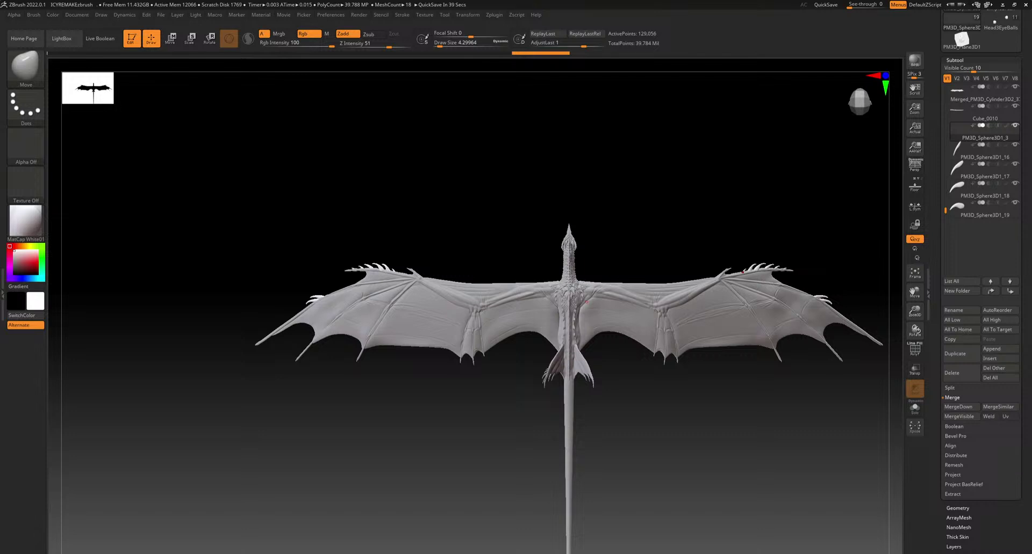
pyautogui.moveTo(652, 359); pyautogui.dragTo(497, 277)
pyautogui.keyDown('ctrl'); pyautogui.moveTo(497, 277); pyautogui.dragTo(537, 456, button='right'); pyautogui.keyUp('ctrl')
pyautogui.keyDown('alt'); pyautogui.moveTo(806, 429); pyautogui.dragTo(207, 300, button='right'); pyautogui.keyUp('alt')
pyautogui.keyDown('alt'); pyautogui.moveTo(360, 268); pyautogui.dragTo(503, 363, button='right'); pyautogui.keyUp('alt')
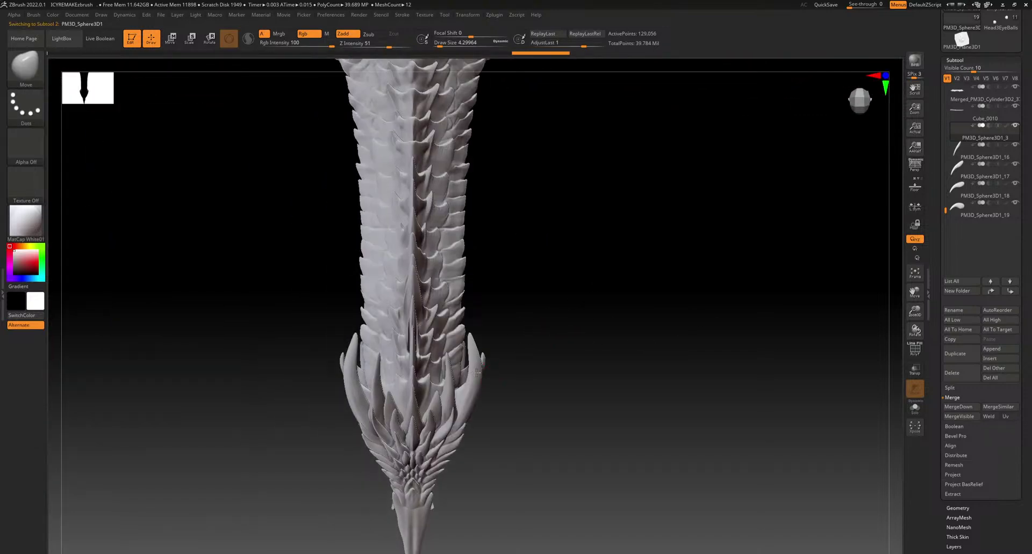
pyautogui.keyDown('alt'); pyautogui.click(475, 372); pyautogui.keyUp('alt')
pyautogui.moveTo(438, 42); pyautogui.dragTo(445, 43)
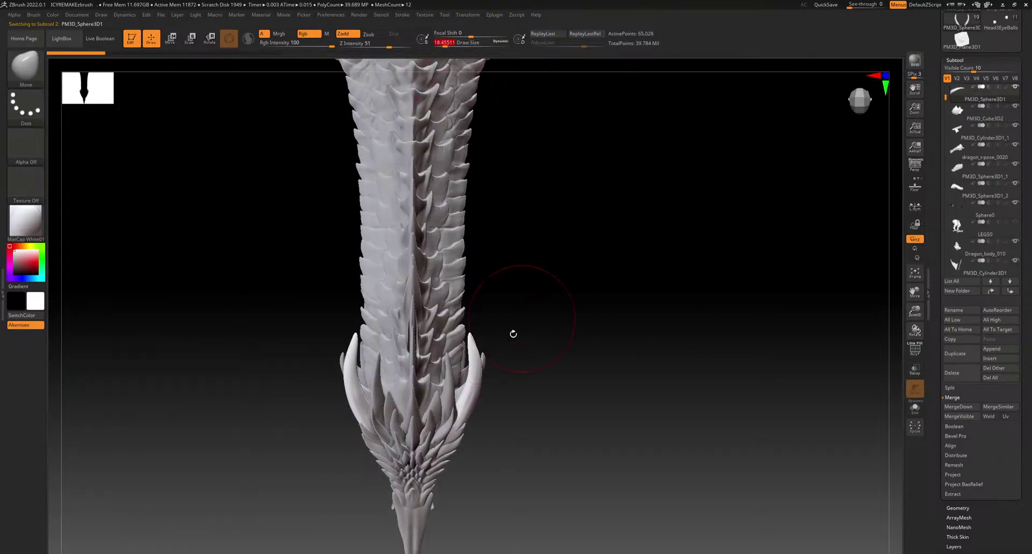
pyautogui.moveTo(470, 335)
pyautogui.mouseDown()
pyautogui.moveTo(492, 306)
pyautogui.moveTo(489, 291)
pyautogui.mouseUp()
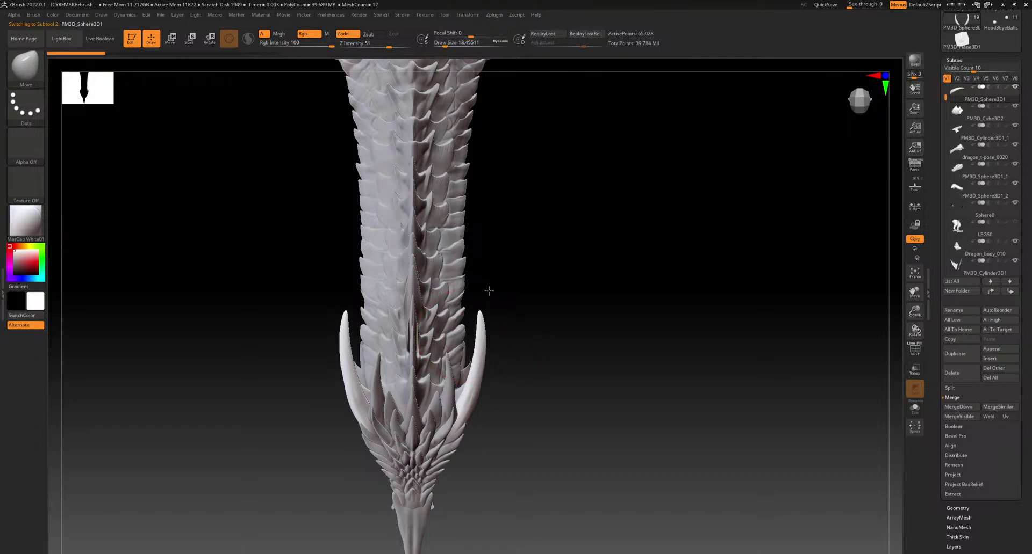
# Examine the reshaped horns, neck, wings and underside of the dragon from the side, above and below
pyautogui.moveTo(679, 438)
pyautogui.keyDown('ctrl'); pyautogui.mouseDown(button='right')
pyautogui.moveTo(614, 371)
pyautogui.moveTo(568, 355)
pyautogui.mouseUp(button='right'); pyautogui.keyUp('ctrl')
pyautogui.moveTo(533, 386)
pyautogui.mouseDown()
pyautogui.moveTo(532, 325)
pyautogui.moveTo(511, 320)
pyautogui.moveTo(553, 359)
pyautogui.moveTo(514, 362)
pyautogui.mouseUp()
pyautogui.moveTo(576, 435)
pyautogui.mouseDown()
pyautogui.moveTo(544, 460)
pyautogui.moveTo(537, 431)
pyautogui.mouseUp()
pyautogui.keyDown('ctrl'); pyautogui.moveTo(536, 431); pyautogui.dragTo(470, 540, button='right'); pyautogui.keyUp('ctrl')
pyautogui.keyDown('alt'); pyautogui.moveTo(510, 381); pyautogui.dragTo(513, 445, button='right'); pyautogui.keyUp('alt')
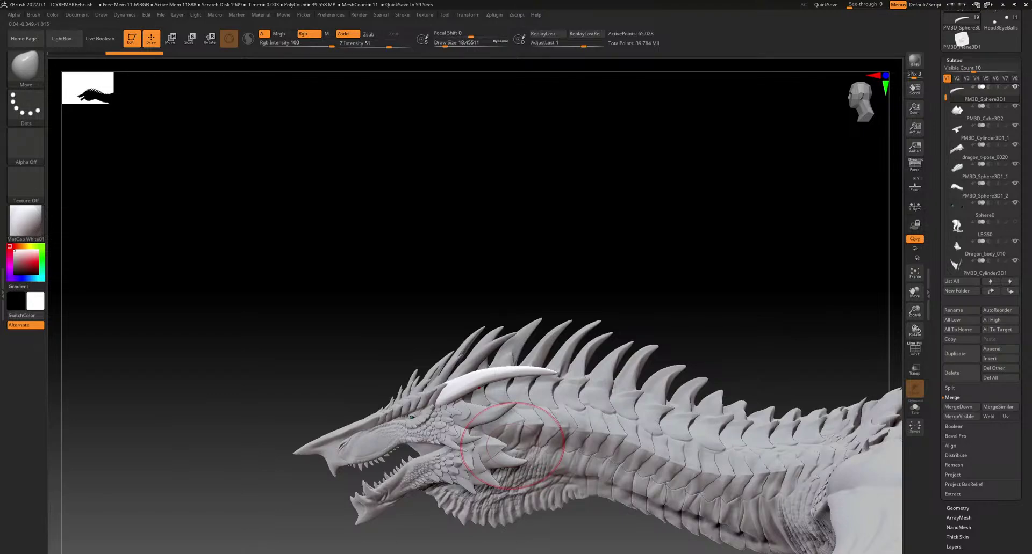
pyautogui.keyDown('alt'); pyautogui.moveTo(562, 317); pyautogui.dragTo(508, 213); pyautogui.keyUp('alt')
pyautogui.keyDown('alt'); pyautogui.moveTo(623, 376); pyautogui.dragTo(386, 379, button='right'); pyautogui.keyUp('alt')
pyautogui.keyDown('ctrl'); pyautogui.moveTo(596, 432); pyautogui.dragTo(578, 400, button='right'); pyautogui.keyUp('ctrl')
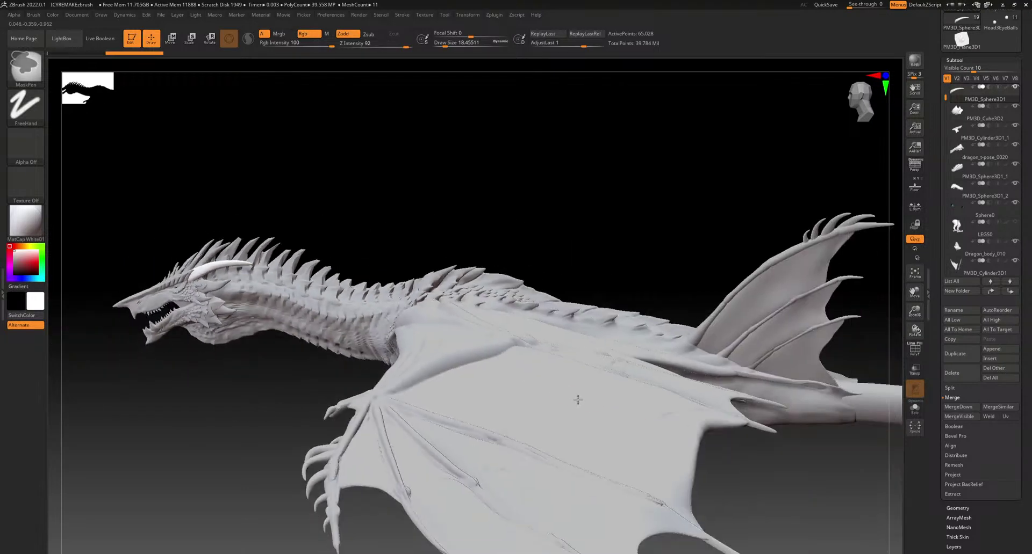
pyautogui.keyDown('alt'); pyautogui.moveTo(452, 362); pyautogui.dragTo(480, 425, button='right'); pyautogui.keyUp('alt')
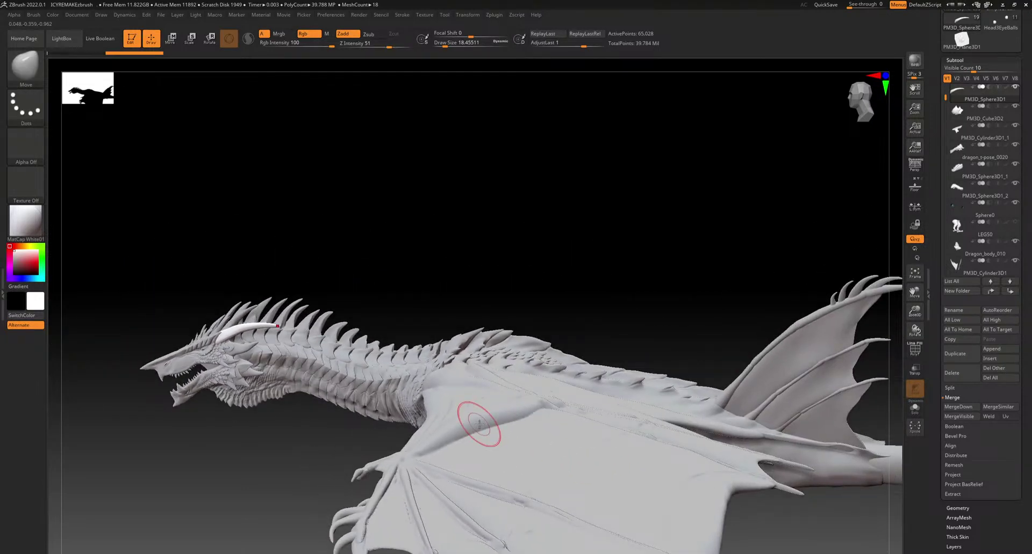
pyautogui.keyDown('alt'); pyautogui.moveTo(407, 479); pyautogui.dragTo(482, 436, button='right'); pyautogui.keyUp('alt')
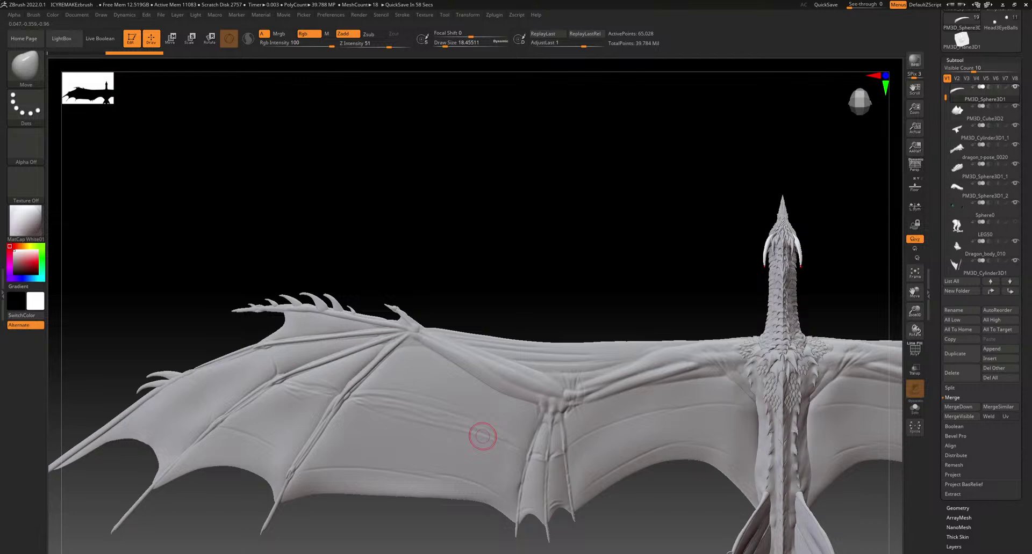
pyautogui.moveTo(502, 405); pyautogui.dragTo(398, 392, button='right')
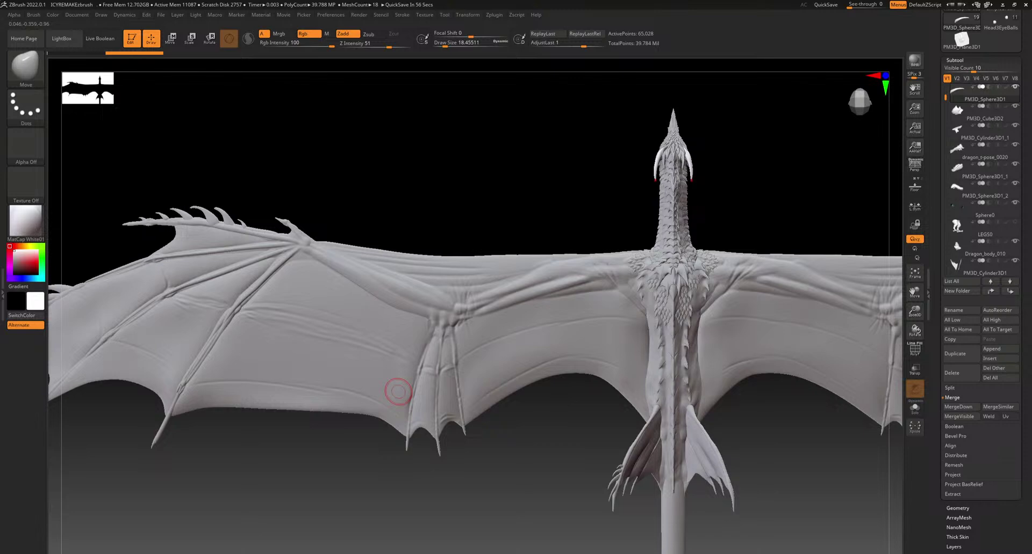
pyautogui.keyDown('alt'); pyautogui.moveTo(743, 407); pyautogui.dragTo(439, 357, button='right'); pyautogui.keyUp('alt')
pyautogui.keyDown('alt'); pyautogui.moveTo(354, 374); pyautogui.dragTo(466, 434, button='right'); pyautogui.keyUp('alt')
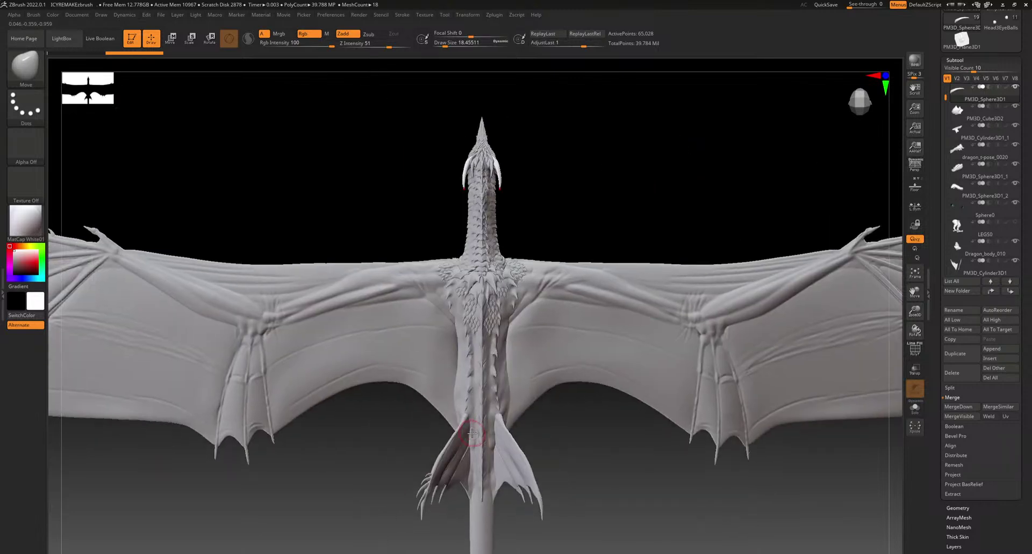
pyautogui.keyDown('alt'); pyautogui.moveTo(486, 481); pyautogui.dragTo(404, 442, button='right'); pyautogui.keyUp('alt')
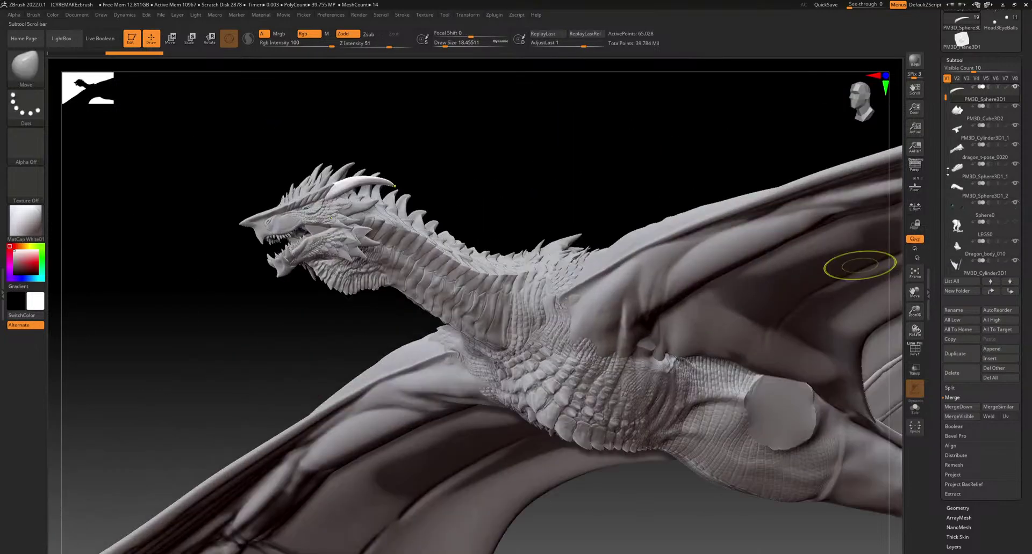
# Show the hidden legs subtool beneath the dragon's body
pyautogui.click(1015, 221)
pyautogui.keyDown('alt'); pyautogui.moveTo(755, 472); pyautogui.dragTo(611, 322, button='right'); pyautogui.keyUp('alt')
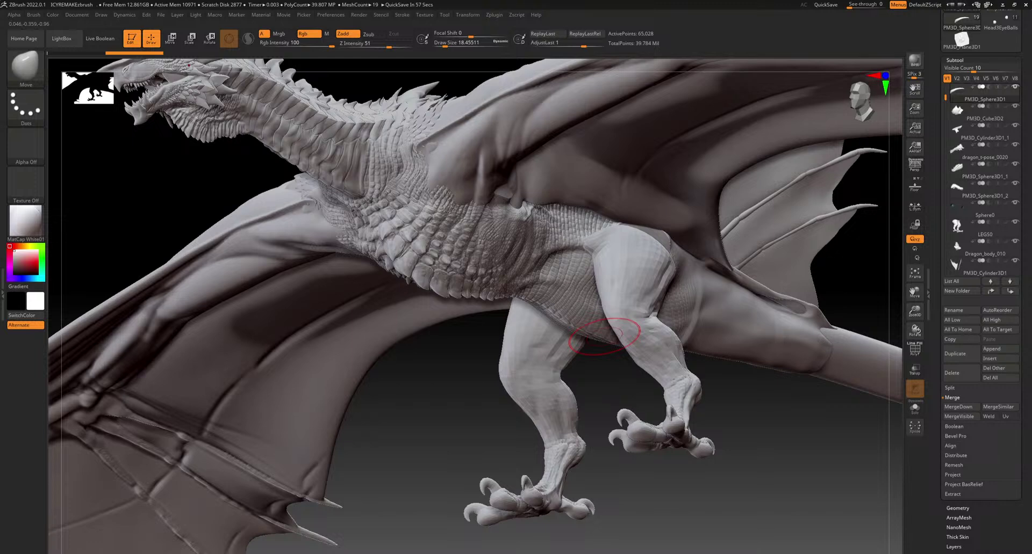
# Examine the dragon's overall silhouette, wing proportions and tail length from above
pyautogui.moveTo(591, 357)
pyautogui.keyDown('ctrl'); pyautogui.mouseDown(button='right')
pyautogui.moveTo(546, 301)
pyautogui.moveTo(468, 311)
pyautogui.moveTo(481, 375)
pyautogui.moveTo(537, 387)
pyautogui.moveTo(618, 333)
pyautogui.moveTo(700, 431)
pyautogui.moveTo(619, 444)
pyautogui.moveTo(589, 423)
pyautogui.moveTo(613, 393)
pyautogui.moveTo(608, 428)
pyautogui.moveTo(617, 438)
pyautogui.moveTo(606, 402)
pyautogui.mouseUp(button='right'); pyautogui.keyUp('ctrl')
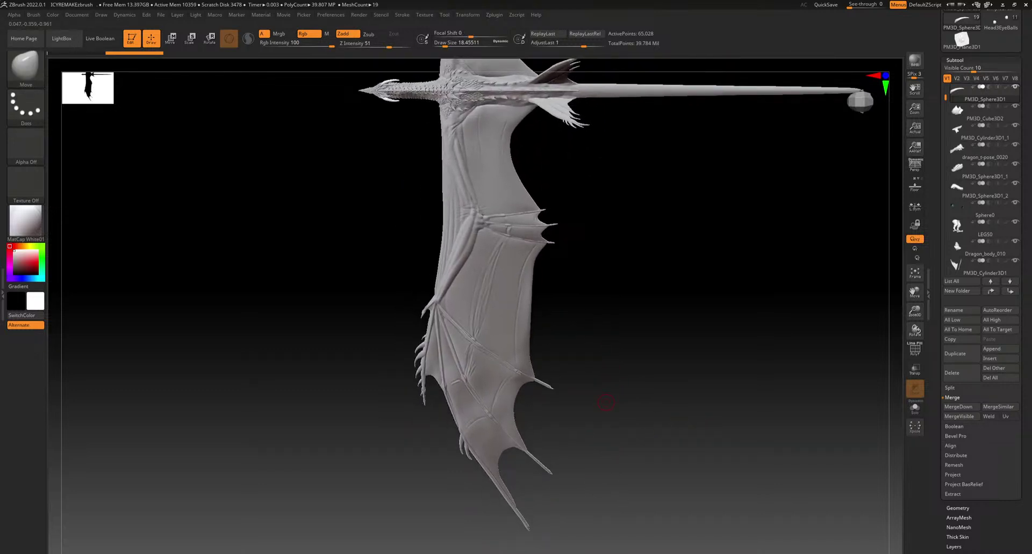
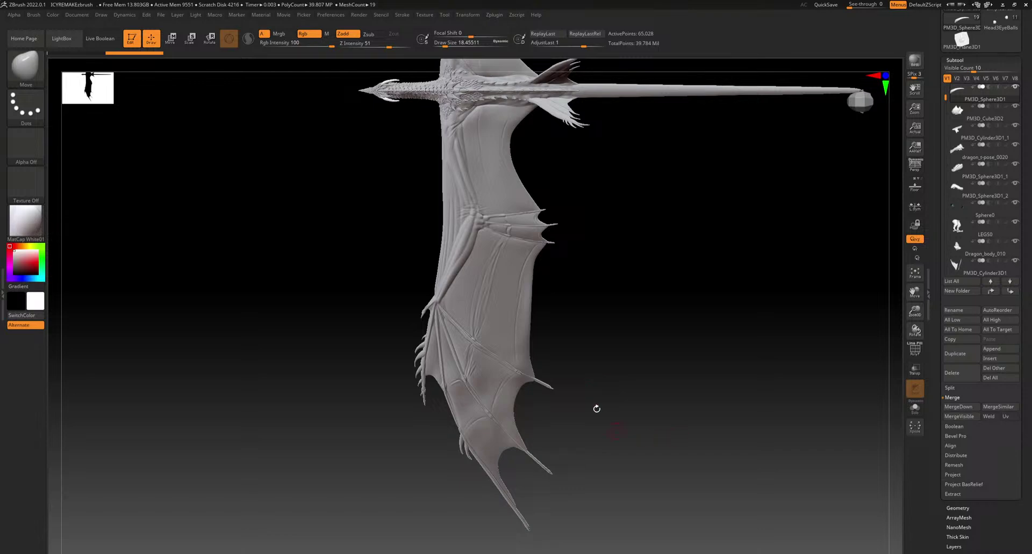
pyautogui.press('ctrl')
pyautogui.moveTo(485, 217)
pyautogui.keyDown('ctrl'); pyautogui.mouseDown(button='right')
pyautogui.moveTo(519, 287)
pyautogui.moveTo(437, 226)
pyautogui.mouseUp(button='right'); pyautogui.keyUp('ctrl')
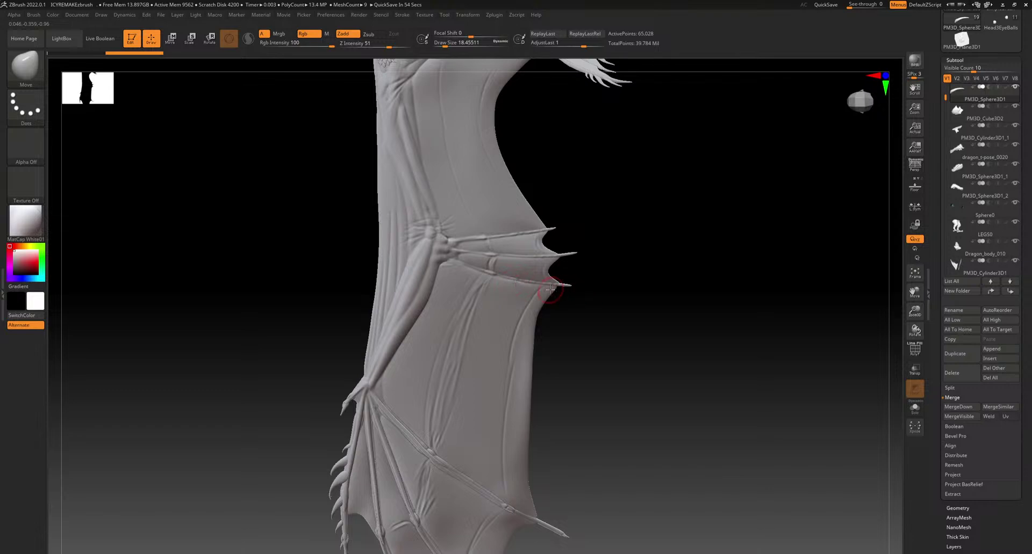
pyautogui.moveTo(550, 291); pyautogui.dragTo(615, 355)
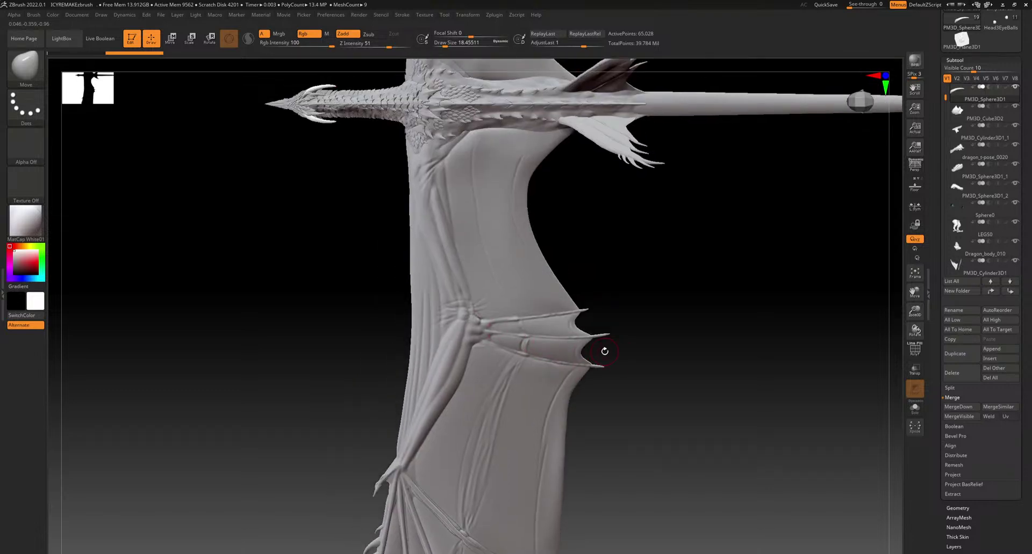
pyautogui.keyDown('ctrl'); pyautogui.moveTo(594, 421); pyautogui.dragTo(436, 424, button='right'); pyautogui.keyUp('ctrl')
pyautogui.keyDown('ctrl'); pyautogui.moveTo(417, 371); pyautogui.dragTo(371, 338, button='right'); pyautogui.keyUp('ctrl')
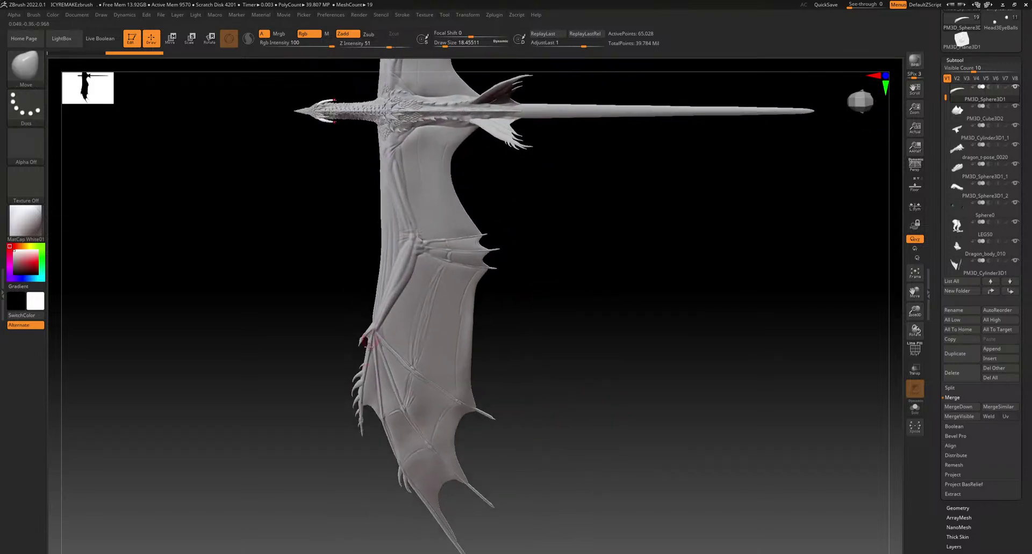
pyautogui.keyDown('alt'); pyautogui.moveTo(433, 332); pyautogui.dragTo(490, 412, button='right'); pyautogui.keyUp('alt')
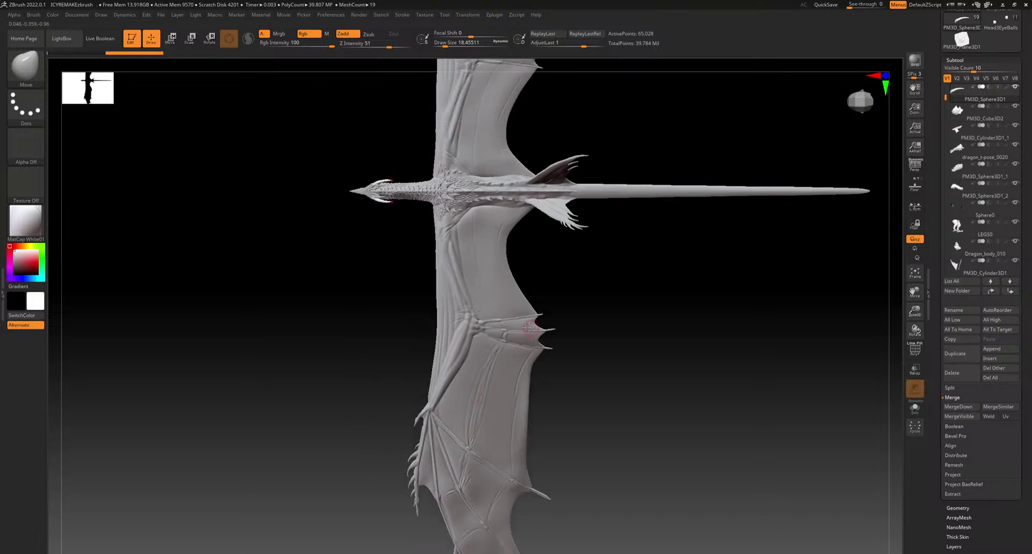
pyautogui.keyDown('ctrl'); pyautogui.moveTo(551, 372); pyautogui.dragTo(553, 380, button='right'); pyautogui.keyUp('ctrl')
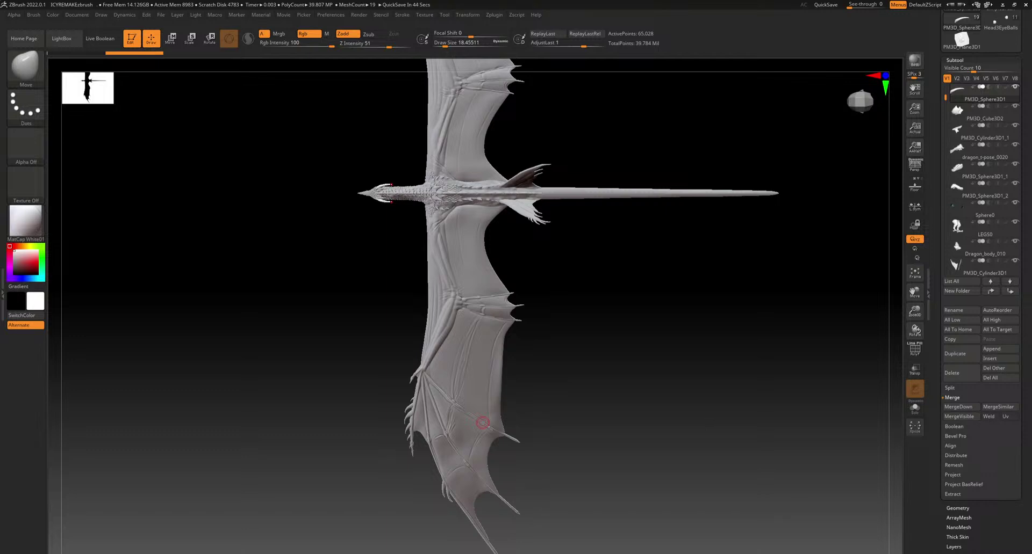
# Examine the dragon's wings, body and tail from above and from the front
pyautogui.keyDown('alt'); pyautogui.moveTo(556, 446); pyautogui.dragTo(575, 312, button='right'); pyautogui.keyUp('alt')
pyautogui.moveTo(564, 352)
pyautogui.keyDown('ctrl'); pyautogui.mouseDown(button='right')
pyautogui.moveTo(555, 454)
pyautogui.moveTo(522, 296)
pyautogui.mouseUp(button='right'); pyautogui.keyUp('ctrl')
pyautogui.moveTo(554, 457); pyautogui.dragTo(624, 313, button='right')
pyautogui.moveTo(604, 443)
pyautogui.mouseDown(button='right')
pyautogui.moveTo(555, 403)
pyautogui.moveTo(596, 396)
pyautogui.moveTo(511, 416)
pyautogui.moveTo(525, 300)
pyautogui.moveTo(509, 370)
pyautogui.moveTo(515, 332)
pyautogui.moveTo(551, 336)
pyautogui.moveTo(638, 297)
pyautogui.moveTo(483, 379)
pyautogui.moveTo(683, 301)
pyautogui.moveTo(720, 328)
pyautogui.moveTo(408, 332)
pyautogui.mouseUp(button='right')
pyautogui.moveTo(620, 354); pyautogui.dragTo(606, 344, button='right')
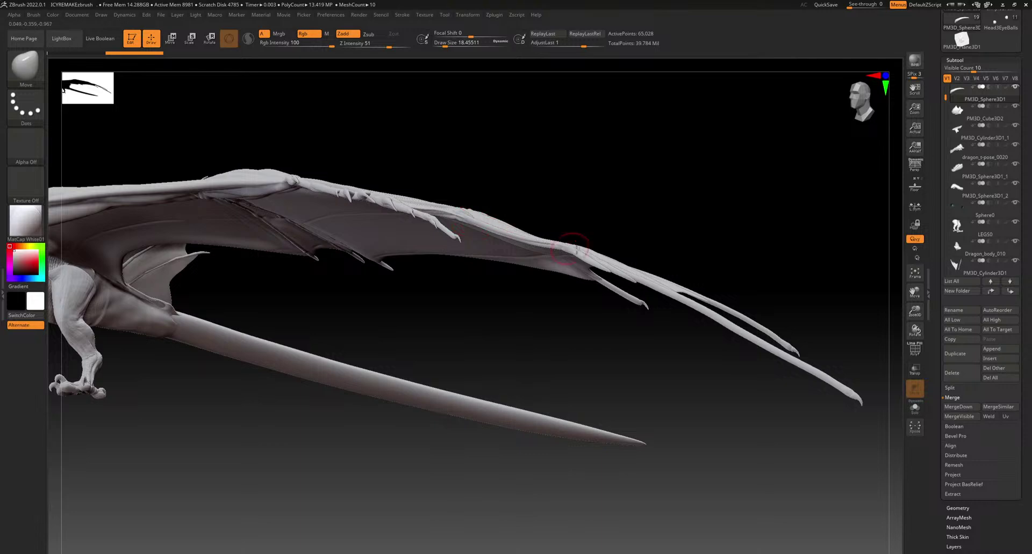
pyautogui.keyDown('alt'); pyautogui.moveTo(757, 356); pyautogui.dragTo(688, 378, button='right'); pyautogui.keyUp('alt')
pyautogui.moveTo(312, 359)
pyautogui.keyDown('alt'); pyautogui.mouseDown(button='right')
pyautogui.moveTo(513, 363)
pyautogui.moveTo(463, 384)
pyautogui.moveTo(686, 285)
pyautogui.moveTo(774, 267)
pyautogui.moveTo(663, 300)
pyautogui.moveTo(706, 367)
pyautogui.moveTo(638, 325)
pyautogui.moveTo(610, 398)
pyautogui.moveTo(580, 421)
pyautogui.mouseUp(button='right'); pyautogui.keyUp('alt')
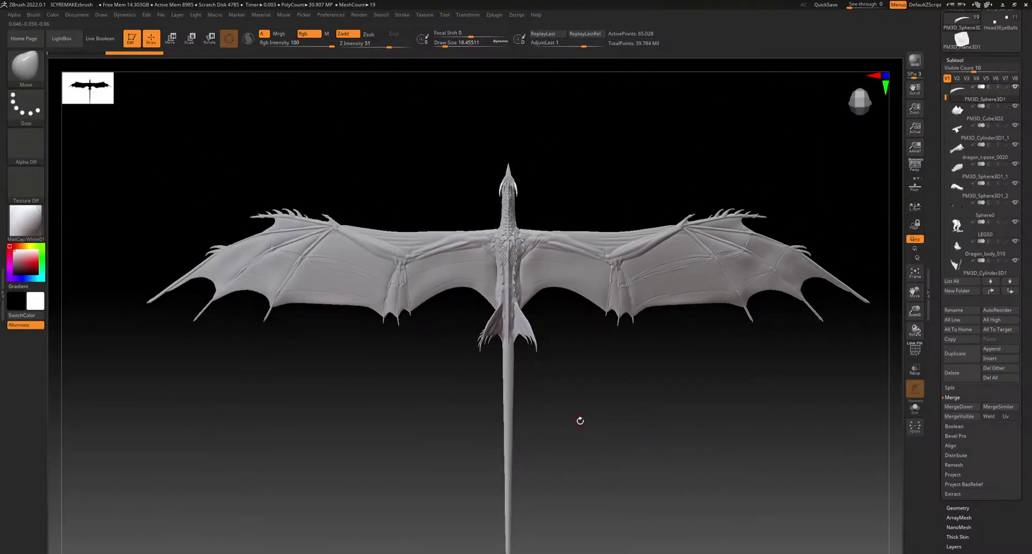
# Make the neck subtool Cube0 active and set the brush draw size to about 65
pyautogui.keyDown('alt'); pyautogui.click(502, 217); pyautogui.keyUp('alt')
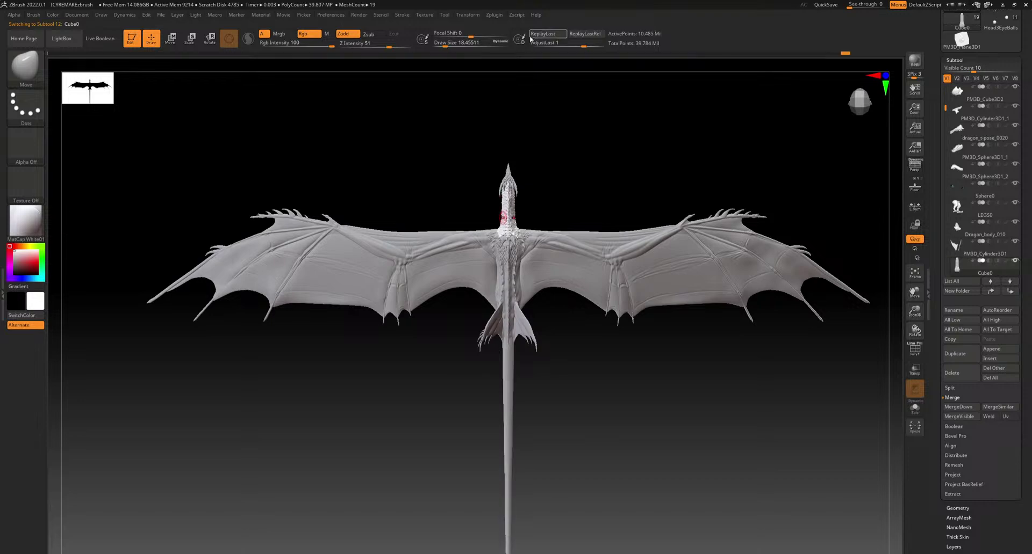
pyautogui.moveTo(446, 43); pyautogui.dragTo(460, 44)
pyautogui.keyDown('ctrl'); pyautogui.moveTo(495, 188); pyautogui.dragTo(498, 198, button='right'); pyautogui.keyUp('ctrl')
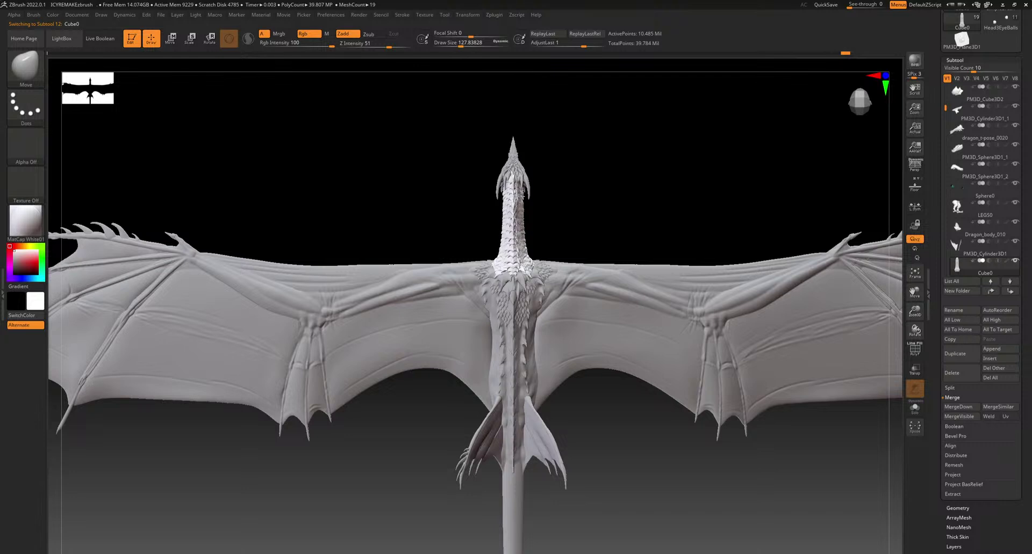
pyautogui.moveTo(461, 44); pyautogui.dragTo(453, 44)
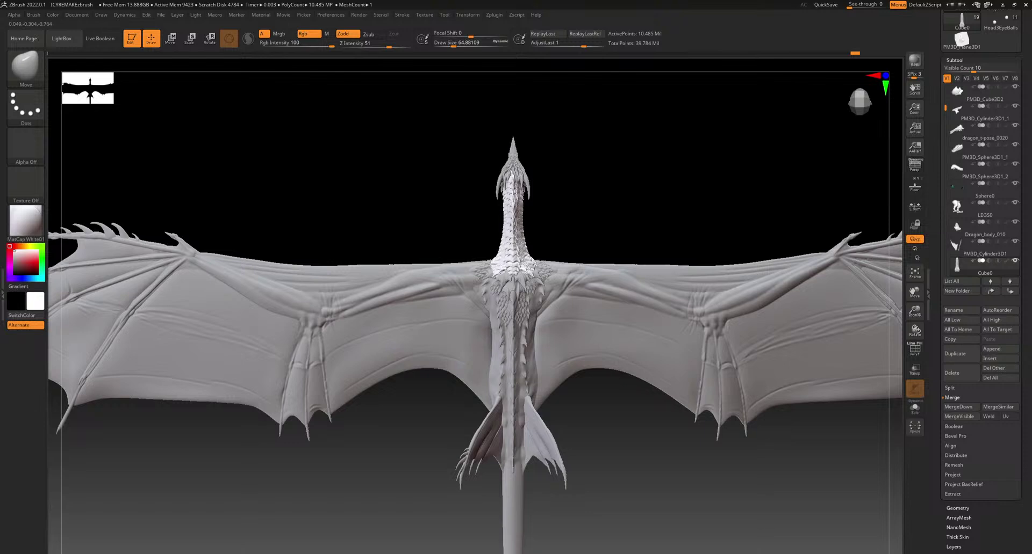
# Examine the wing silhouette from above, comparing the full wingspan with the fingers and trailing edge of one wing
pyautogui.keyDown('alt'); pyautogui.moveTo(333, 361); pyautogui.dragTo(615, 316, button='right'); pyautogui.keyUp('alt')
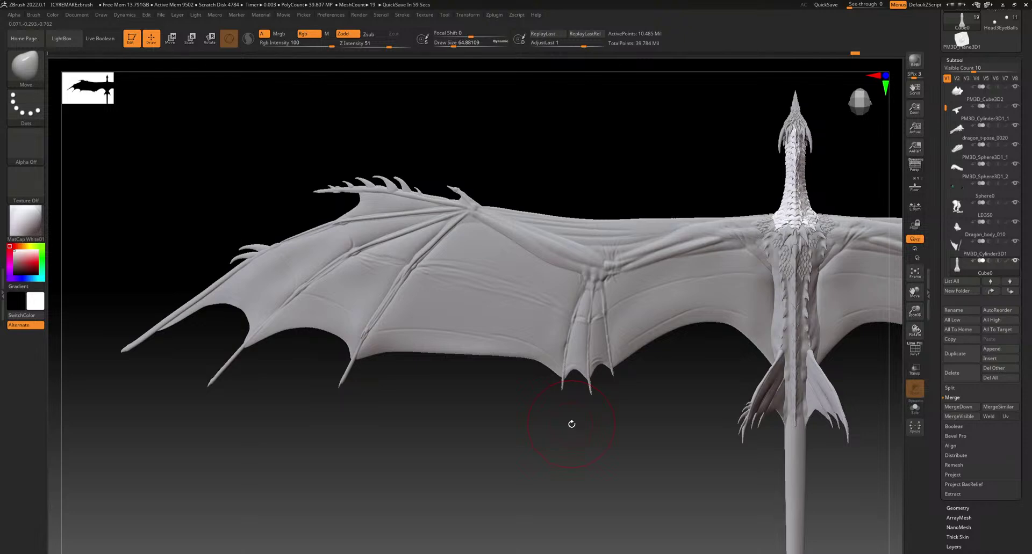
pyautogui.keyDown('ctrl'); pyautogui.moveTo(445, 406); pyautogui.dragTo(429, 383, button='right'); pyautogui.keyUp('ctrl')
pyautogui.moveTo(654, 324)
pyautogui.keyDown('alt'); pyautogui.mouseDown(button='right')
pyautogui.moveTo(443, 335)
pyautogui.moveTo(437, 309)
pyautogui.mouseUp(button='right'); pyautogui.keyUp('alt')
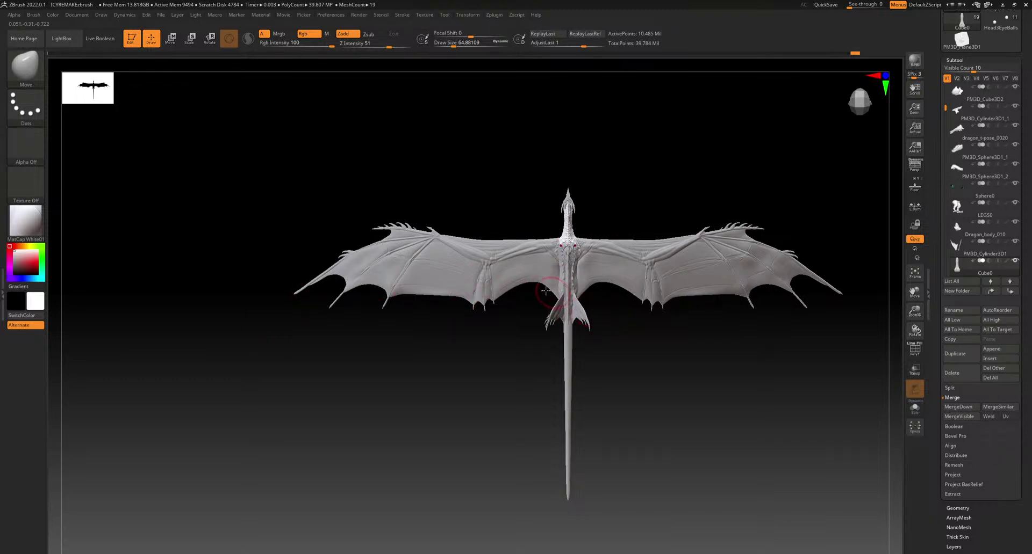
pyautogui.press('ctrl')
pyautogui.keyDown('ctrl'); pyautogui.moveTo(551, 297); pyautogui.dragTo(549, 367, button='right'); pyautogui.keyUp('ctrl')
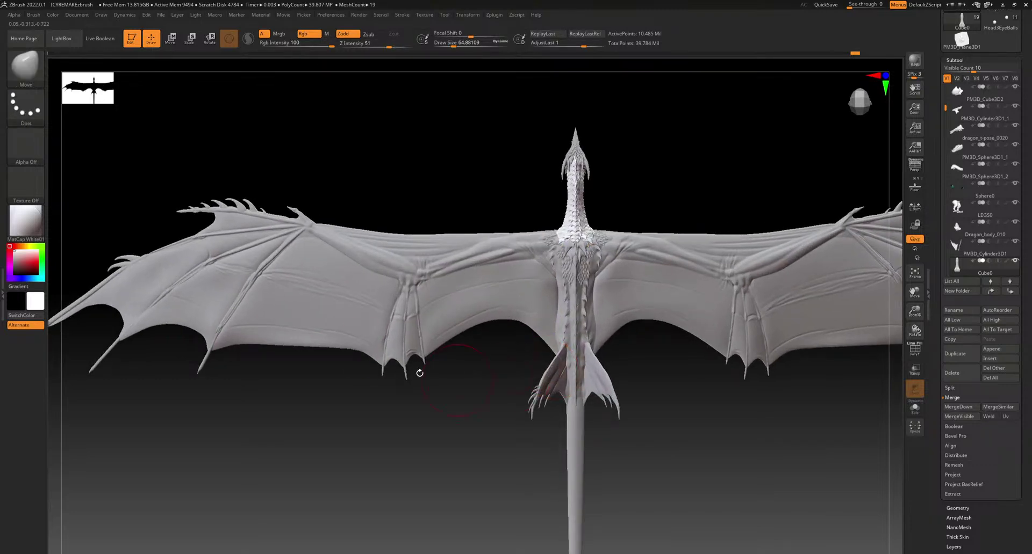
pyautogui.keyDown('alt'); pyautogui.moveTo(360, 351); pyautogui.dragTo(514, 340, button='right'); pyautogui.keyUp('alt')
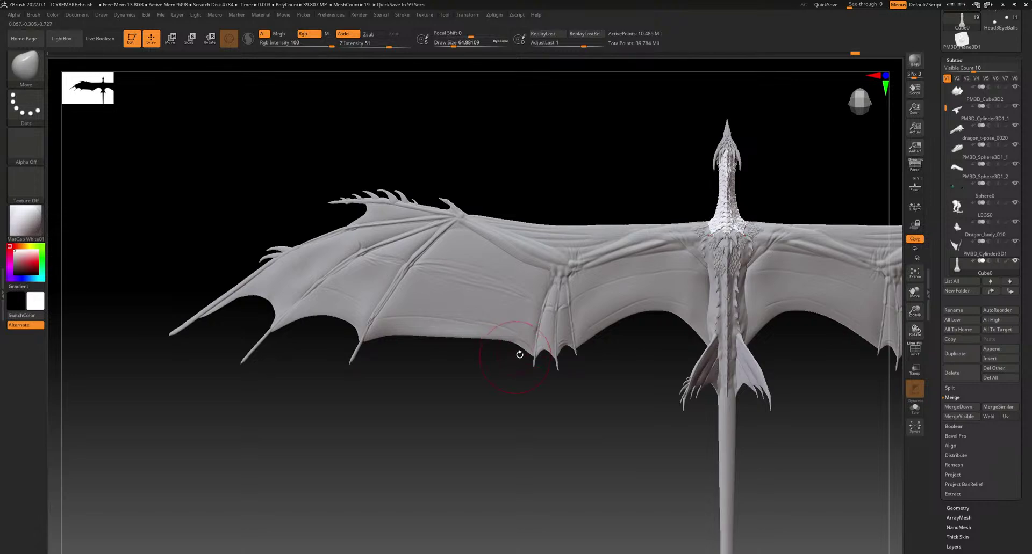
pyautogui.keyDown('alt'); pyautogui.moveTo(516, 356); pyautogui.dragTo(375, 350, button='right'); pyautogui.keyUp('alt')
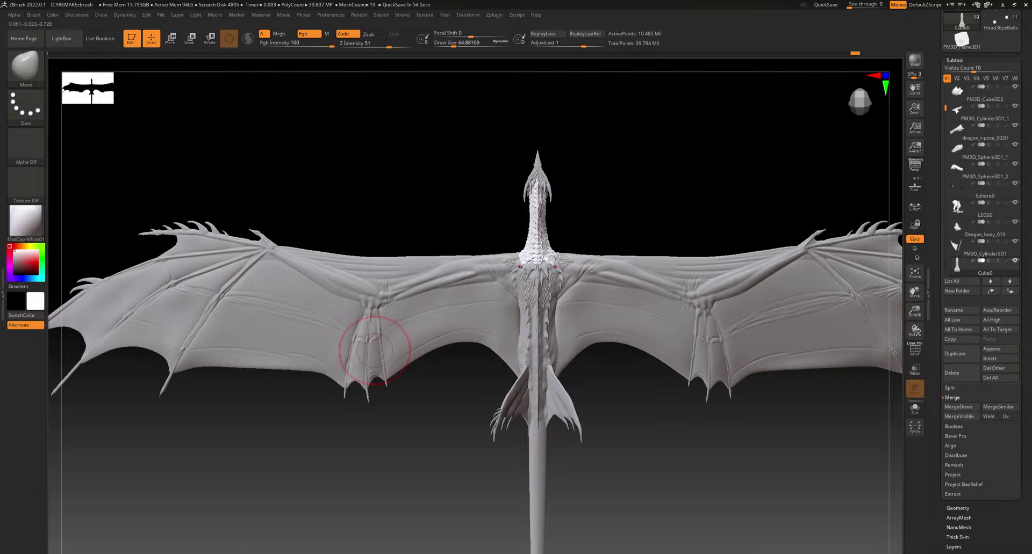
# Make the merged wing subtool Merged_PM3D_Cylinder3D2_3 active
pyautogui.keyDown('alt'); pyautogui.moveTo(419, 391); pyautogui.dragTo(744, 357, button='right'); pyautogui.keyUp('alt')
pyautogui.keyDown('ctrl'); pyautogui.moveTo(472, 343); pyautogui.dragTo(463, 375, button='right'); pyautogui.keyUp('ctrl')
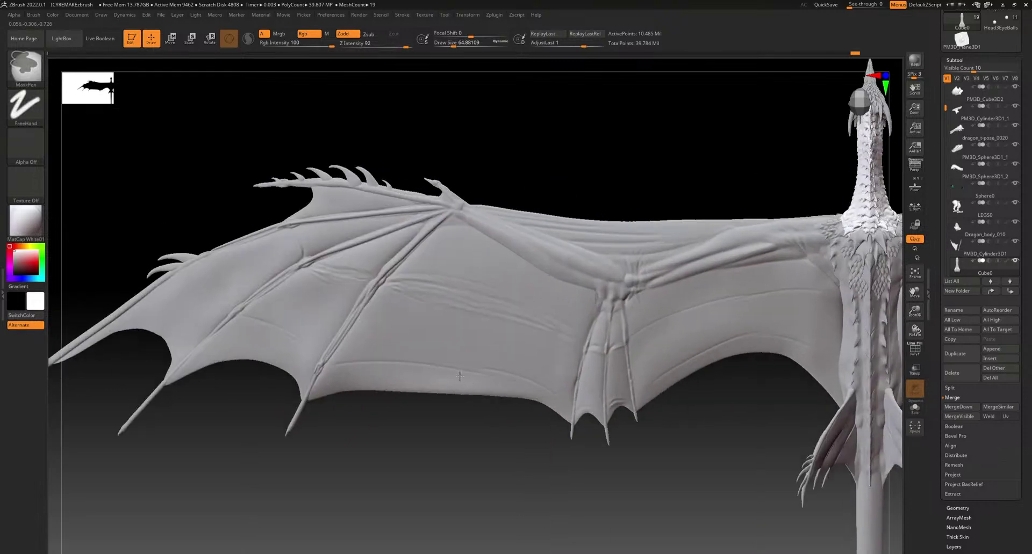
pyautogui.keyDown('alt'); pyautogui.moveTo(202, 347); pyautogui.dragTo(515, 306, button='right'); pyautogui.keyUp('alt')
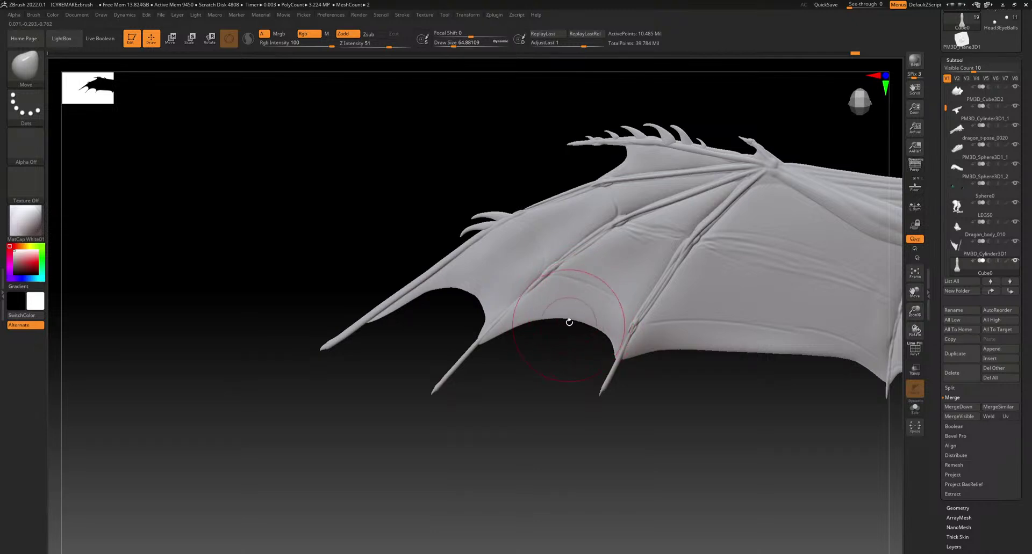
pyautogui.keyDown('alt'); pyautogui.click(583, 306); pyautogui.keyUp('alt')
# Try pulling the outer wing's trailing edge and finger bones into a new shape with the Move brush
pyautogui.moveTo(571, 322); pyautogui.dragTo(494, 403)
pyautogui.hotkey('ctrl', 'z')
pyautogui.moveTo(467, 288); pyautogui.dragTo(419, 361)
pyautogui.hotkey('ctrl', 'z')
pyautogui.moveTo(734, 199); pyautogui.dragTo(692, 229)
pyautogui.hotkey('ctrl', 'z')
# Enlarge the Move brush to a draw size of about 158 and try shifting the outer wing finger tips
pyautogui.keyDown('alt'); pyautogui.moveTo(752, 131); pyautogui.dragTo(430, 131); pyautogui.keyUp('alt')
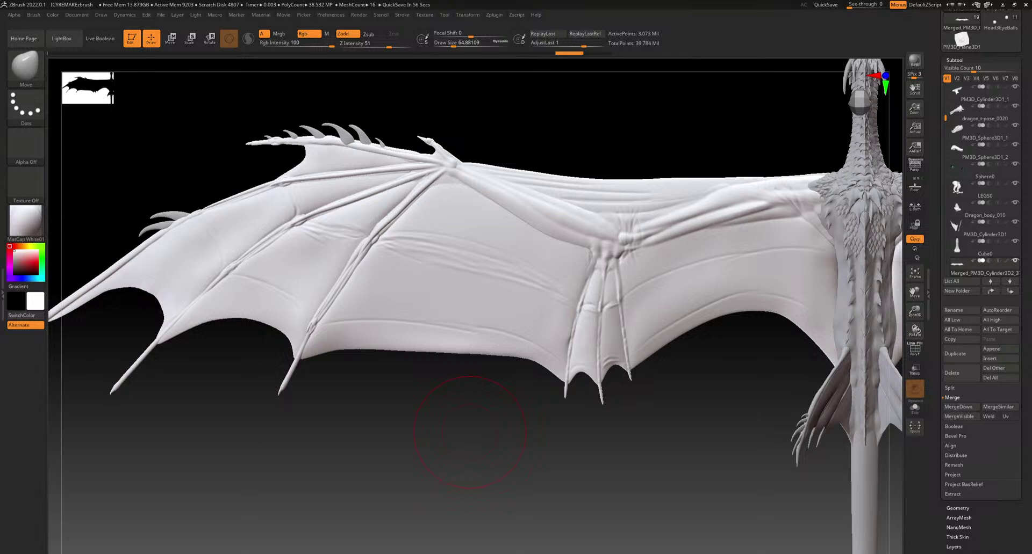
pyautogui.keyDown('alt'); pyautogui.moveTo(514, 370); pyautogui.dragTo(642, 344); pyautogui.keyUp('alt')
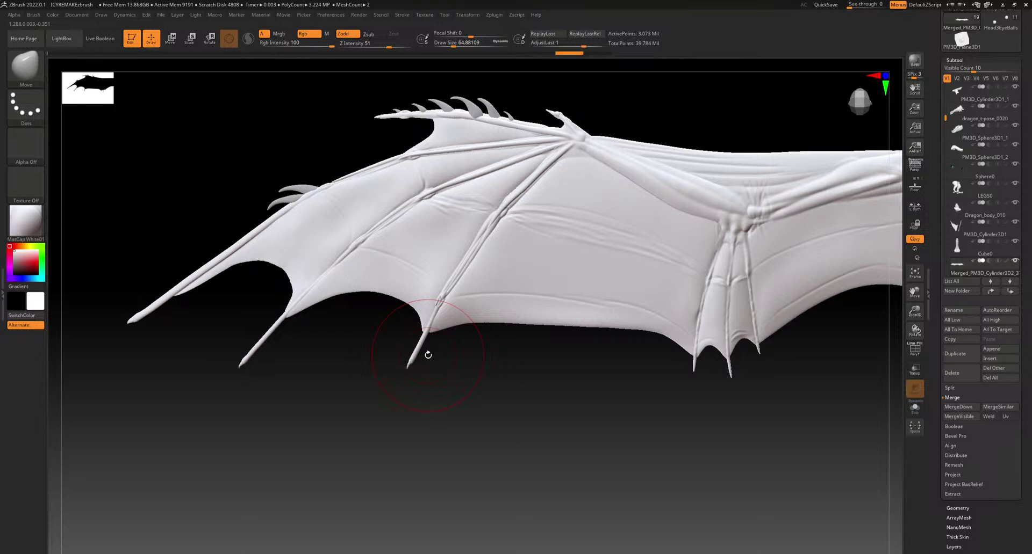
pyautogui.click(464, 43)
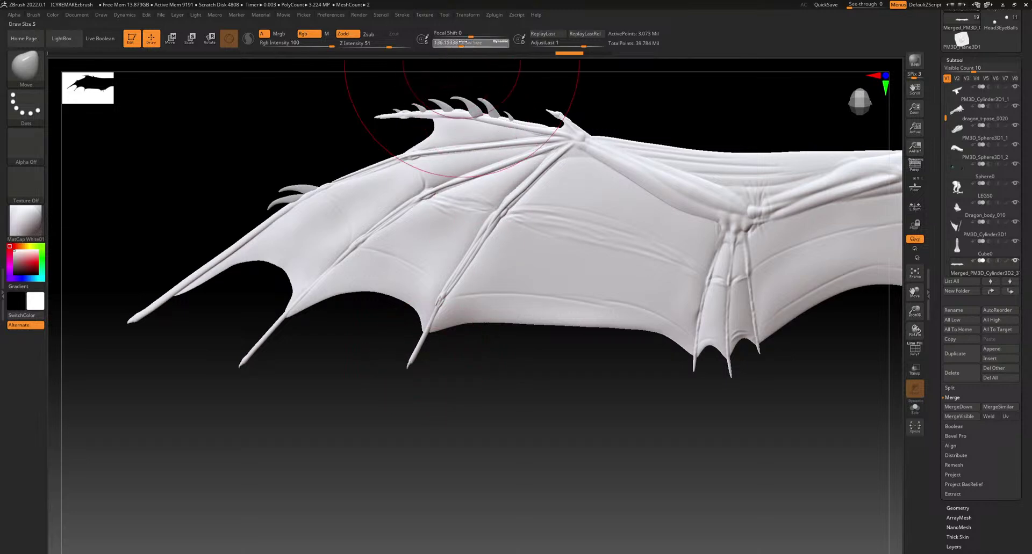
pyautogui.moveTo(432, 389); pyautogui.dragTo(395, 397)
pyautogui.moveTo(592, 359)
pyautogui.keyDown('ctrl'); pyautogui.mouseDown(button='right')
pyautogui.moveTo(546, 353)
pyautogui.moveTo(524, 509)
pyautogui.mouseUp(button='right'); pyautogui.keyUp('ctrl')
pyautogui.hotkey('ctrl', 'z')
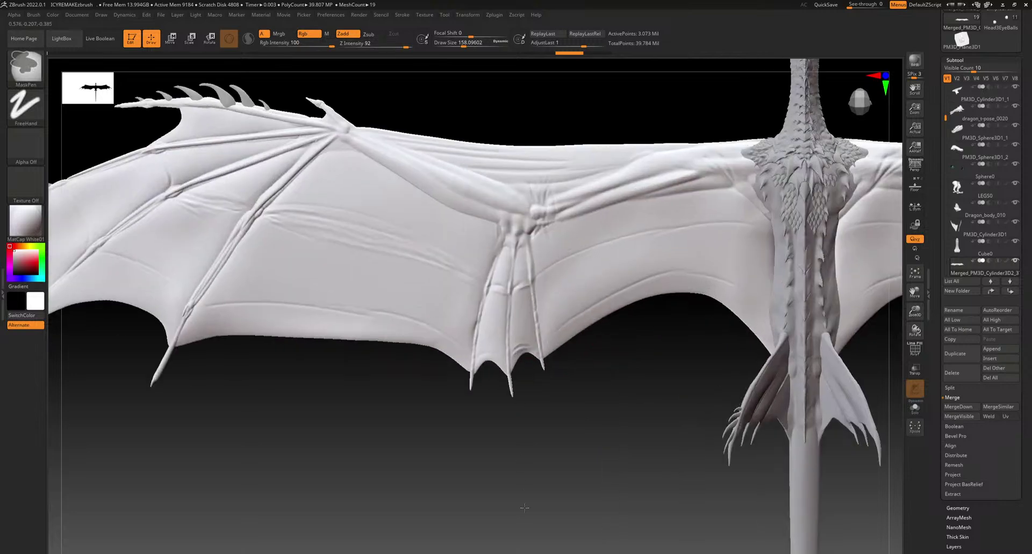
# Examine where the wings join the body from above, from the side and from below
pyautogui.keyDown('alt'); pyautogui.moveTo(650, 447); pyautogui.dragTo(586, 458, button='right'); pyautogui.keyUp('alt')
pyautogui.moveTo(585, 458); pyautogui.dragTo(583, 451)
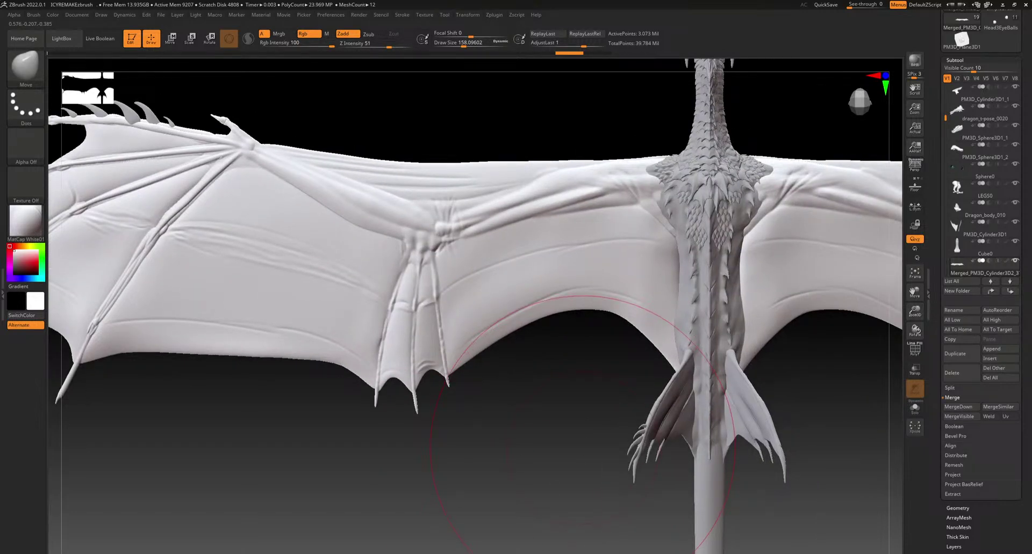
pyautogui.keyDown('ctrl'); pyautogui.moveTo(581, 458); pyautogui.dragTo(661, 395, button='right'); pyautogui.keyUp('ctrl')
pyautogui.keyDown('ctrl'); pyautogui.moveTo(559, 346); pyautogui.dragTo(564, 425, button='right'); pyautogui.keyUp('ctrl')
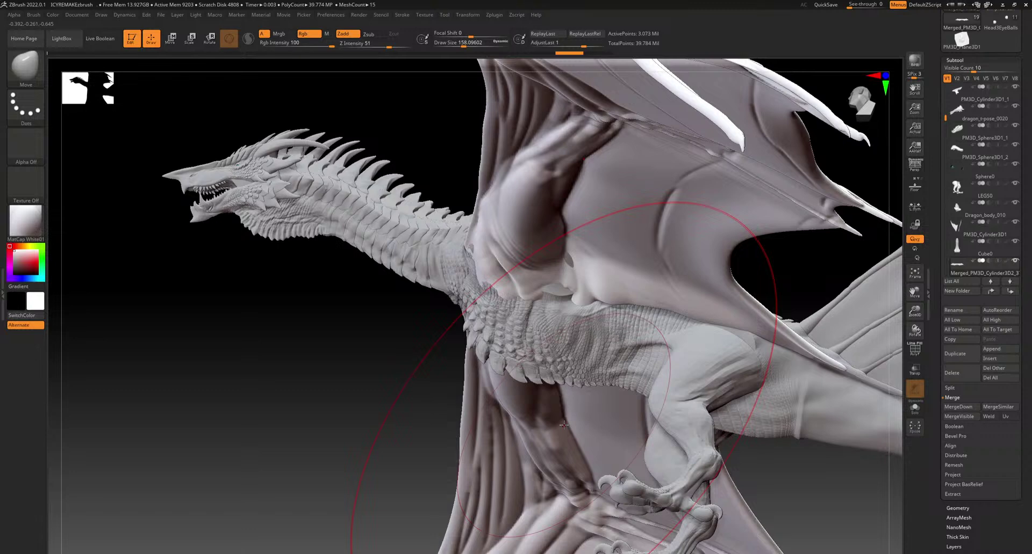
pyautogui.keyDown('alt'); pyautogui.moveTo(558, 293); pyautogui.dragTo(583, 398, button='right'); pyautogui.keyUp('alt')
pyautogui.moveTo(516, 411); pyautogui.dragTo(561, 362, button='right')
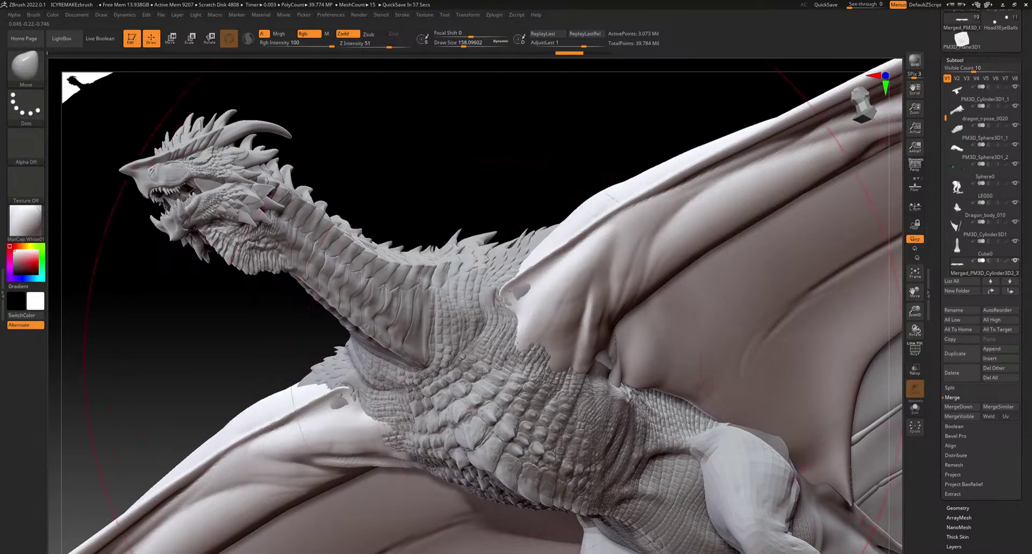
pyautogui.moveTo(453, 359); pyautogui.dragTo(435, 266, button='right')
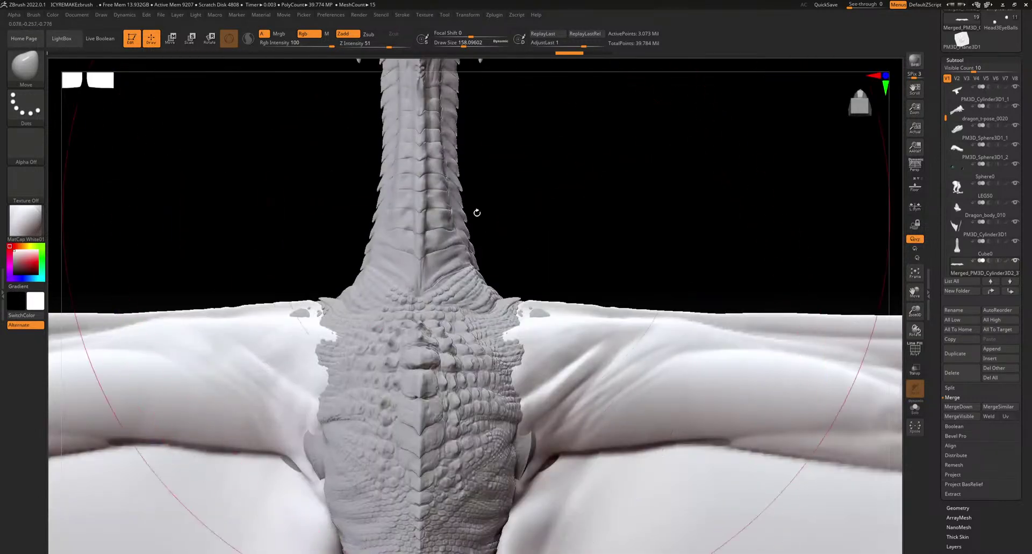
# Set the draw size to about 35 and adjust the wing arm near the body on the underside with the Move brush
pyautogui.keyDown('alt'); pyautogui.moveTo(476, 213); pyautogui.dragTo(463, 458, button='right'); pyautogui.keyUp('alt')
pyautogui.moveTo(455, 43); pyautogui.dragTo(448, 43)
pyautogui.moveTo(449, 384)
pyautogui.keyDown('alt'); pyautogui.mouseDown(button='right')
pyautogui.moveTo(338, 244)
pyautogui.moveTo(253, 169)
pyautogui.mouseUp(button='right'); pyautogui.keyUp('alt')
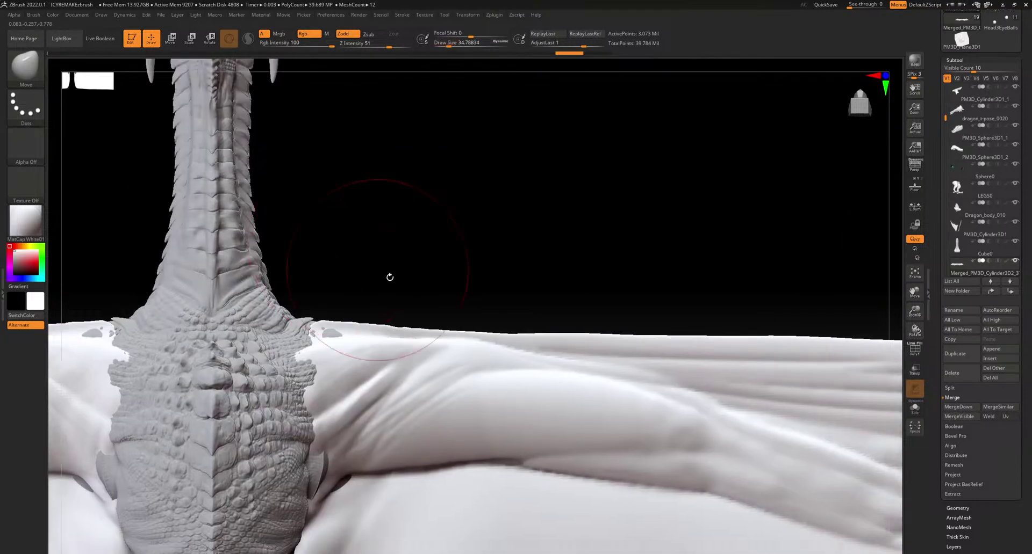
pyautogui.keyDown('alt'); pyautogui.moveTo(446, 403); pyautogui.dragTo(615, 255, button='right'); pyautogui.keyUp('alt')
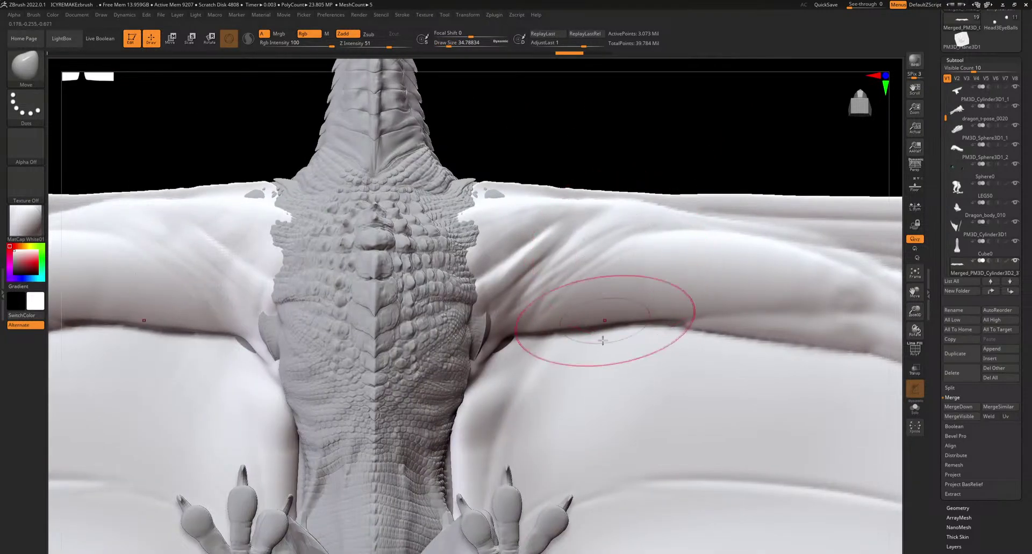
pyautogui.keyDown('ctrl'); pyautogui.moveTo(579, 396); pyautogui.dragTo(356, 383, button='right'); pyautogui.keyUp('ctrl')
pyautogui.moveTo(355, 383)
pyautogui.mouseDown()
pyautogui.moveTo(370, 379)
pyautogui.moveTo(364, 388)
pyautogui.mouseUp()
pyautogui.moveTo(364, 387); pyautogui.dragTo(419, 344, button='right')
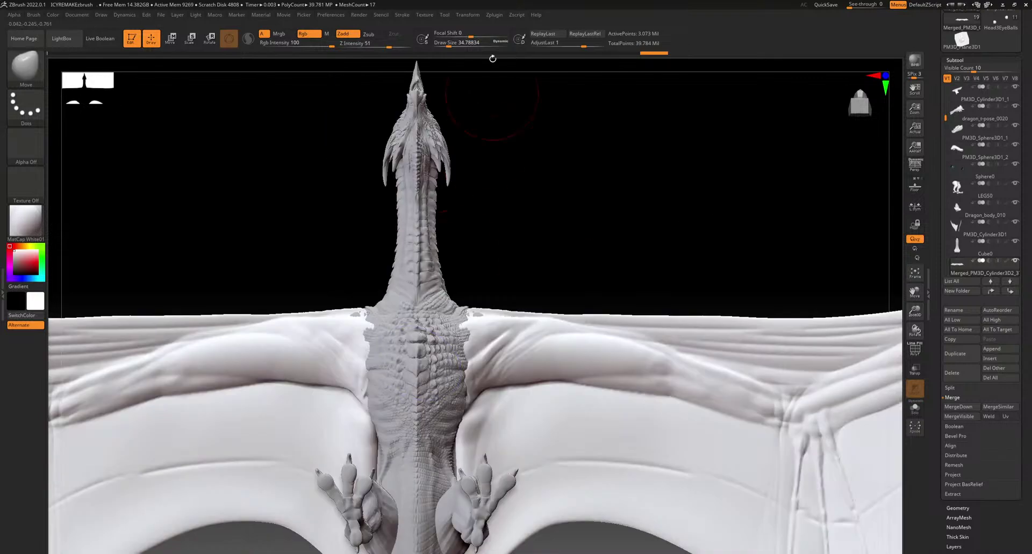
# Set the draw size to about 94 and adjust the inner wing near the shoulder, undoing the last two Move strokes
pyautogui.moveTo(469, 35); pyautogui.dragTo(458, 45)
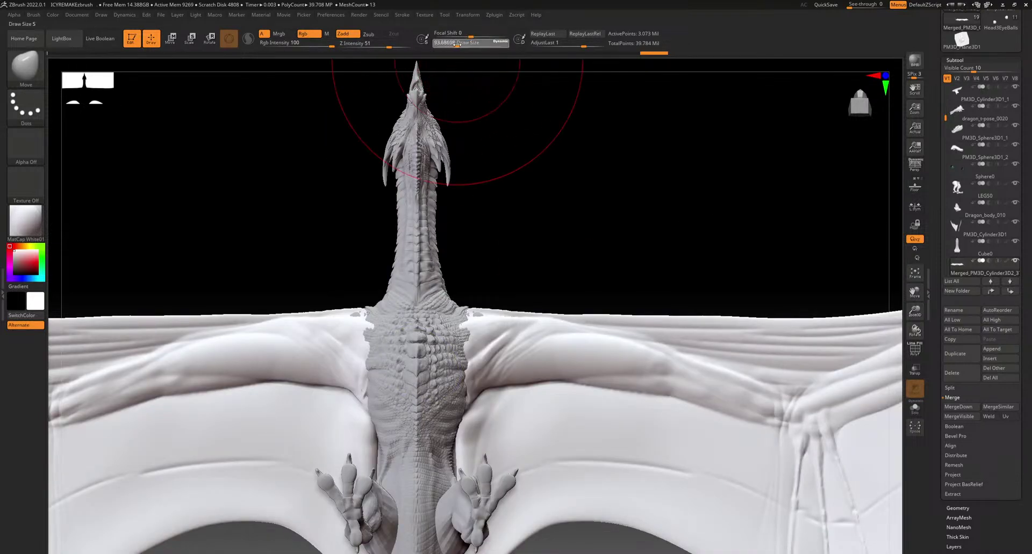
pyautogui.moveTo(318, 387); pyautogui.dragTo(318, 405)
pyautogui.moveTo(336, 346); pyautogui.dragTo(328, 371)
pyautogui.moveTo(369, 292)
pyautogui.mouseDown()
pyautogui.moveTo(369, 398)
pyautogui.moveTo(396, 369)
pyautogui.mouseUp()
pyautogui.hotkey('ctrl', 'z')
pyautogui.hotkey('ctrl', 'z')
# Make the legs subtool LEGS0 active and show its Geometry settings
pyautogui.moveTo(399, 370)
pyautogui.mouseDown(button='right')
pyautogui.moveTo(428, 328)
pyautogui.moveTo(435, 336)
pyautogui.mouseUp(button='right')
pyautogui.keyDown('ctrl'); pyautogui.moveTo(541, 403); pyautogui.dragTo(510, 360, button='right'); pyautogui.keyUp('ctrl')
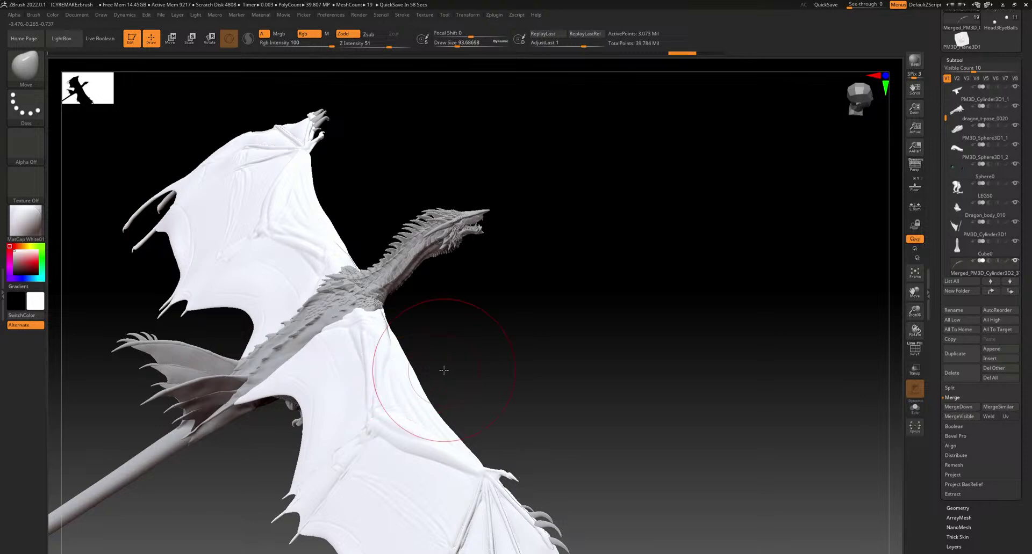
pyautogui.moveTo(382, 371); pyautogui.dragTo(396, 342, button='right')
pyautogui.moveTo(311, 417)
pyautogui.mouseDown(button='right')
pyautogui.moveTo(479, 338)
pyautogui.moveTo(407, 421)
pyautogui.moveTo(376, 417)
pyautogui.moveTo(454, 392)
pyautogui.moveTo(475, 340)
pyautogui.moveTo(562, 295)
pyautogui.moveTo(560, 418)
pyautogui.mouseUp(button='right')
pyautogui.moveTo(544, 301)
pyautogui.keyDown('alt'); pyautogui.mouseDown(button='right')
pyautogui.moveTo(480, 203)
pyautogui.moveTo(489, 248)
pyautogui.mouseUp(button='right'); pyautogui.keyUp('alt')
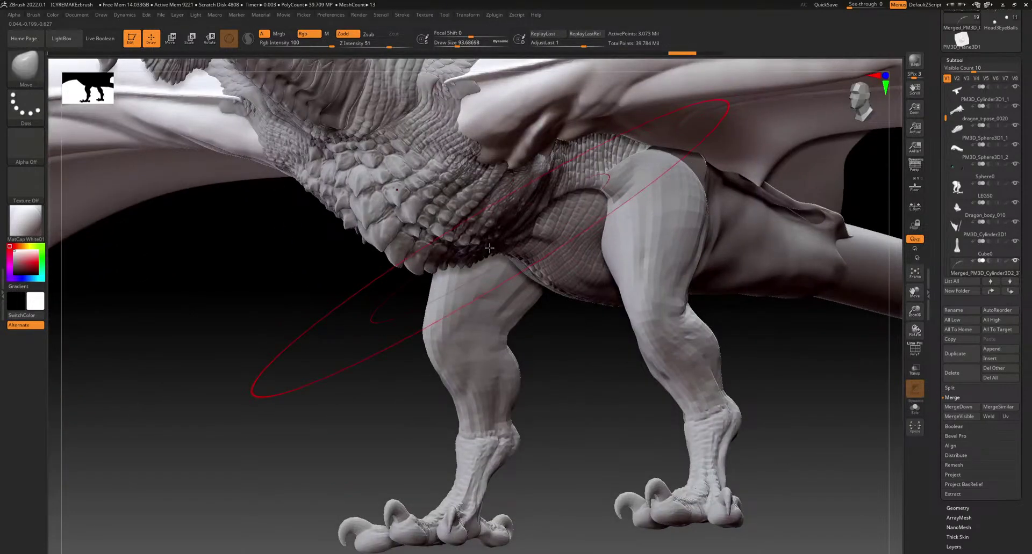
pyautogui.keyDown('alt'); pyautogui.click(478, 390); pyautogui.keyUp('alt')
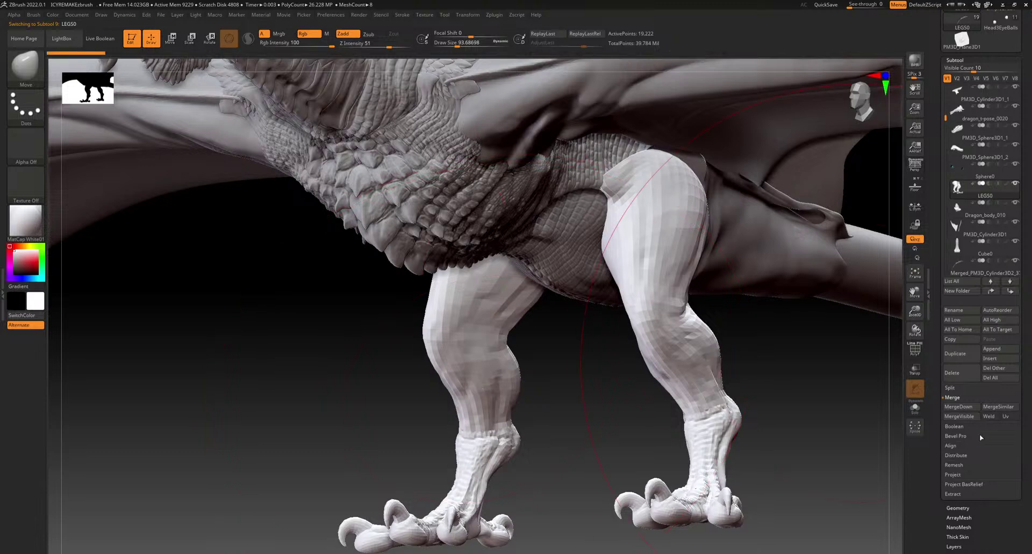
pyautogui.click(967, 508)
# Examine the legs' proportions against the body and wings from below, in front and above
pyautogui.keyDown('alt'); pyautogui.moveTo(414, 524); pyautogui.dragTo(501, 377, button='right'); pyautogui.keyUp('alt')
pyautogui.moveTo(485, 461)
pyautogui.mouseDown(button='right')
pyautogui.moveTo(465, 480)
pyautogui.moveTo(446, 416)
pyautogui.moveTo(532, 361)
pyautogui.mouseUp(button='right')
pyautogui.moveTo(588, 456)
pyautogui.keyDown('alt'); pyautogui.mouseDown(button='right')
pyautogui.moveTo(548, 387)
pyautogui.moveTo(581, 435)
pyautogui.mouseUp(button='right'); pyautogui.keyUp('alt')
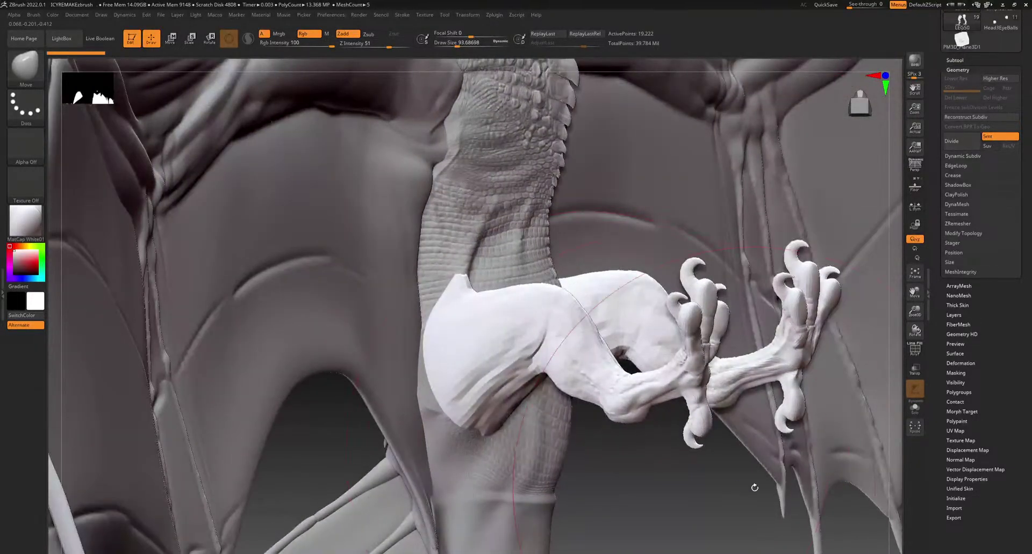
pyautogui.keyDown('alt'); pyautogui.moveTo(749, 489); pyautogui.dragTo(575, 405); pyautogui.keyUp('alt')
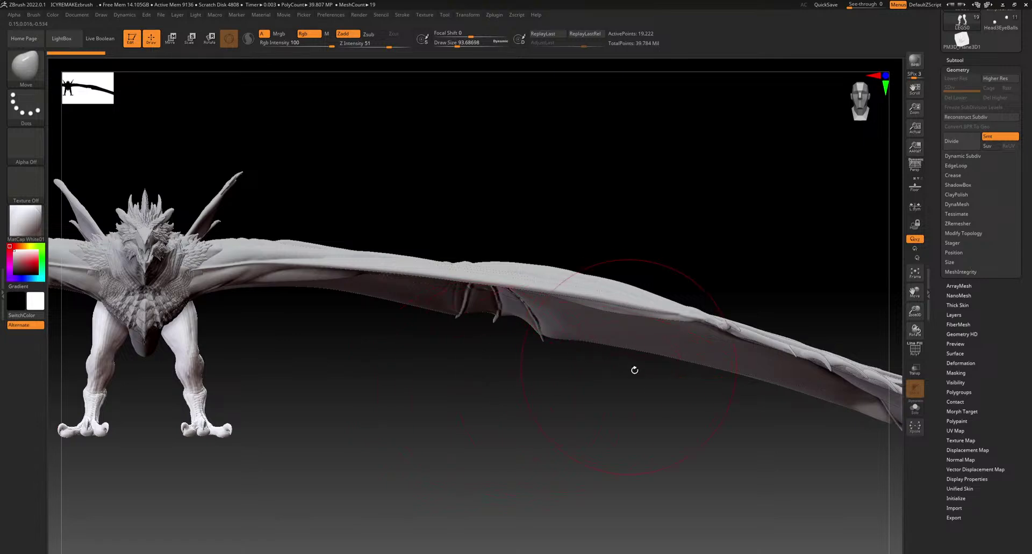
pyautogui.moveTo(626, 363); pyautogui.dragTo(662, 361)
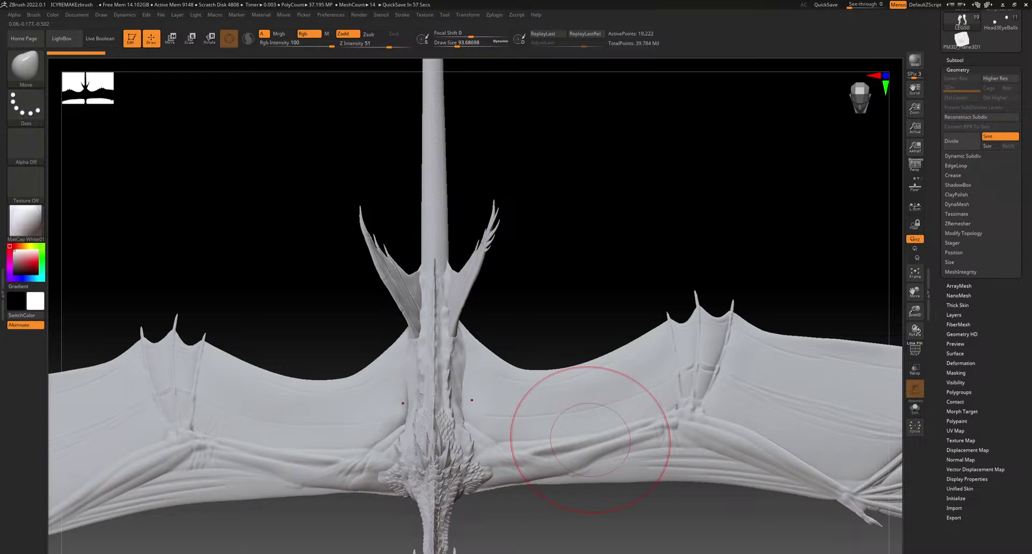
pyautogui.moveTo(587, 449)
pyautogui.mouseDown(button='right')
pyautogui.moveTo(569, 495)
pyautogui.moveTo(567, 366)
pyautogui.mouseUp(button='right')
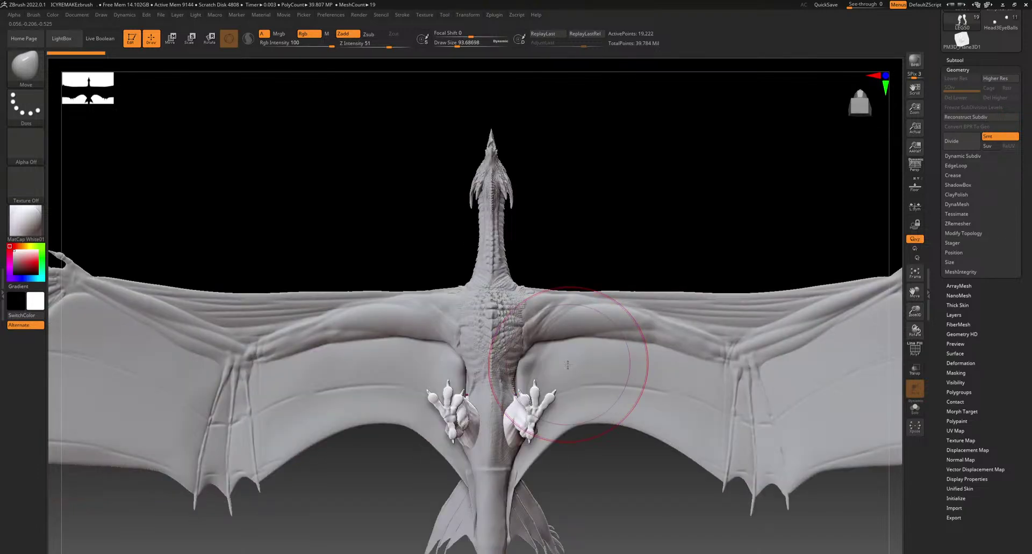
pyautogui.keyDown('alt'); pyautogui.moveTo(543, 454); pyautogui.dragTo(559, 368, button='right'); pyautogui.keyUp('alt')
pyautogui.moveTo(569, 411)
pyautogui.keyDown('ctrl'); pyautogui.mouseDown(button='right')
pyautogui.moveTo(544, 380)
pyautogui.moveTo(516, 399)
pyautogui.moveTo(557, 423)
pyautogui.moveTo(566, 416)
pyautogui.mouseUp(button='right'); pyautogui.keyUp('ctrl')
pyautogui.moveTo(573, 373)
pyautogui.keyDown('alt'); pyautogui.mouseDown(button='right')
pyautogui.moveTo(507, 448)
pyautogui.moveTo(473, 425)
pyautogui.moveTo(403, 449)
pyautogui.moveTo(573, 354)
pyautogui.moveTo(500, 408)
pyautogui.moveTo(527, 384)
pyautogui.moveTo(602, 381)
pyautogui.mouseUp(button='right'); pyautogui.keyUp('alt')
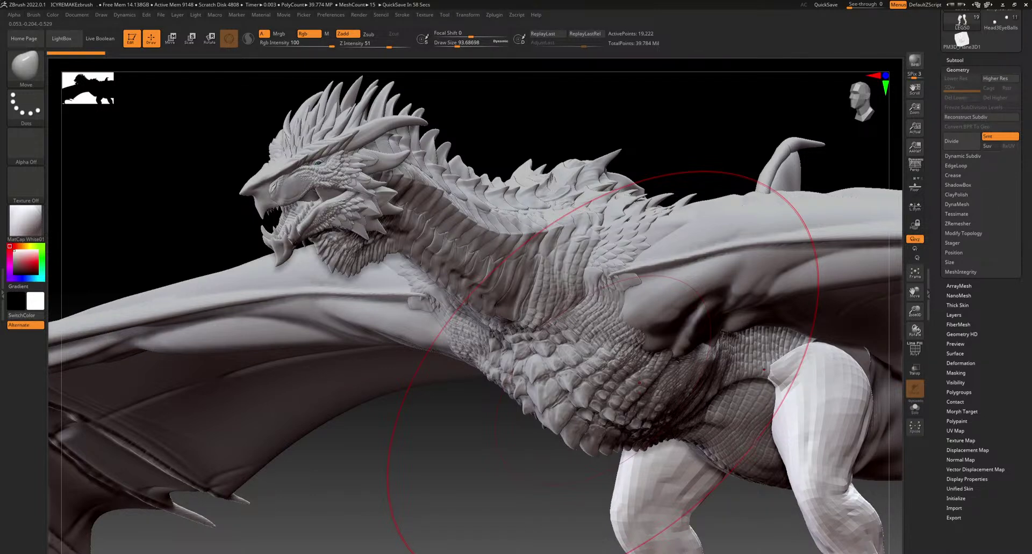
# Make the Dragon_body_010 subtool active and examine the torso and back from the side
pyautogui.keyDown('alt'); pyautogui.moveTo(638, 478); pyautogui.dragTo(599, 400, button='right'); pyautogui.keyUp('alt')
pyautogui.keyDown('alt'); pyautogui.click(590, 418); pyautogui.keyUp('alt')
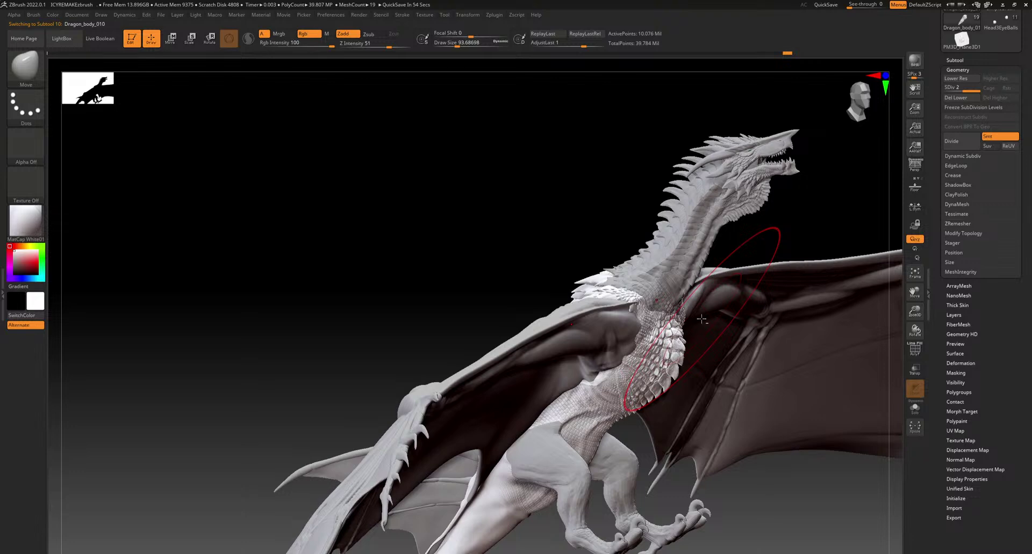
pyautogui.moveTo(701, 320)
pyautogui.keyDown('alt'); pyautogui.mouseDown(button='right')
pyautogui.moveTo(605, 316)
pyautogui.moveTo(594, 330)
pyautogui.moveTo(602, 365)
pyautogui.mouseUp(button='right'); pyautogui.keyUp('alt')
pyautogui.press('shift')
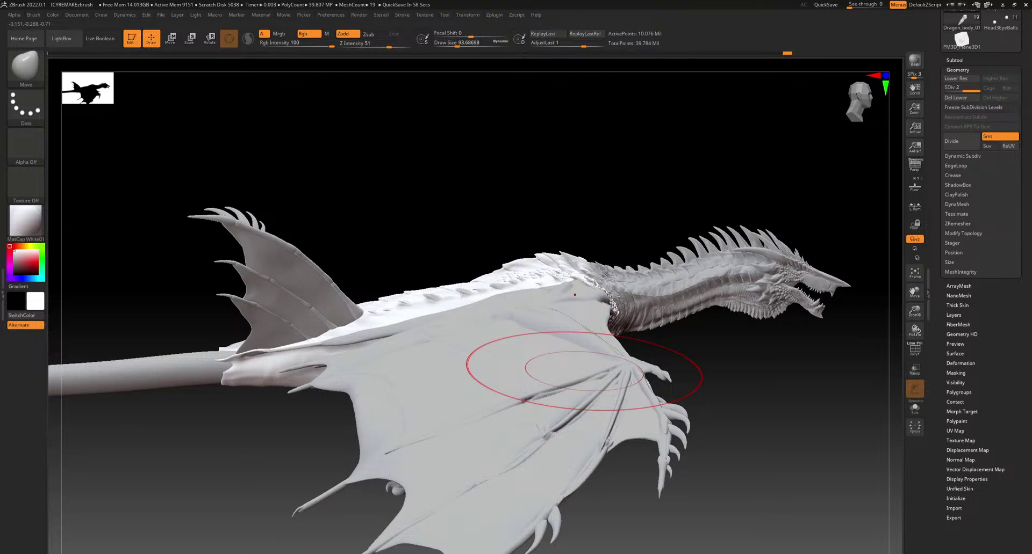
# Make the legs subtool LEGS0 active again, viewed from the underside of the dragon
pyautogui.moveTo(618, 323)
pyautogui.mouseDown(button='right')
pyautogui.moveTo(633, 453)
pyautogui.moveTo(520, 311)
pyautogui.moveTo(477, 205)
pyautogui.moveTo(486, 264)
pyautogui.mouseUp(button='right')
pyautogui.keyDown('alt'); pyautogui.click(486, 265); pyautogui.keyUp('alt')
pyautogui.moveTo(440, 234); pyautogui.dragTo(483, 389, button='right')
pyautogui.keyDown('alt'); pyautogui.click(472, 370); pyautogui.keyUp('alt')
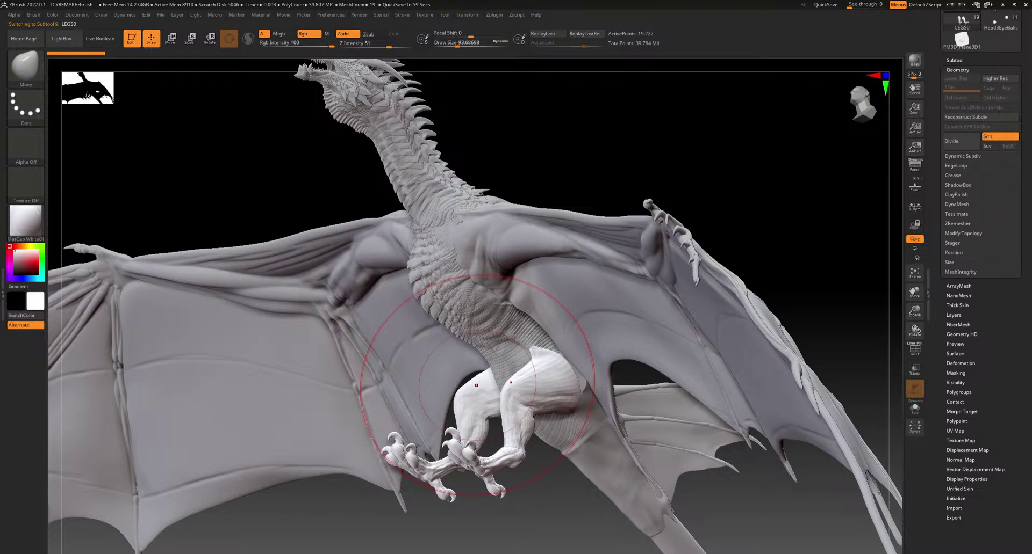
# Hide the wing subtools so the legs and torso can be worked on unobstructed
pyautogui.moveTo(477, 386); pyautogui.dragTo(485, 329, button='right')
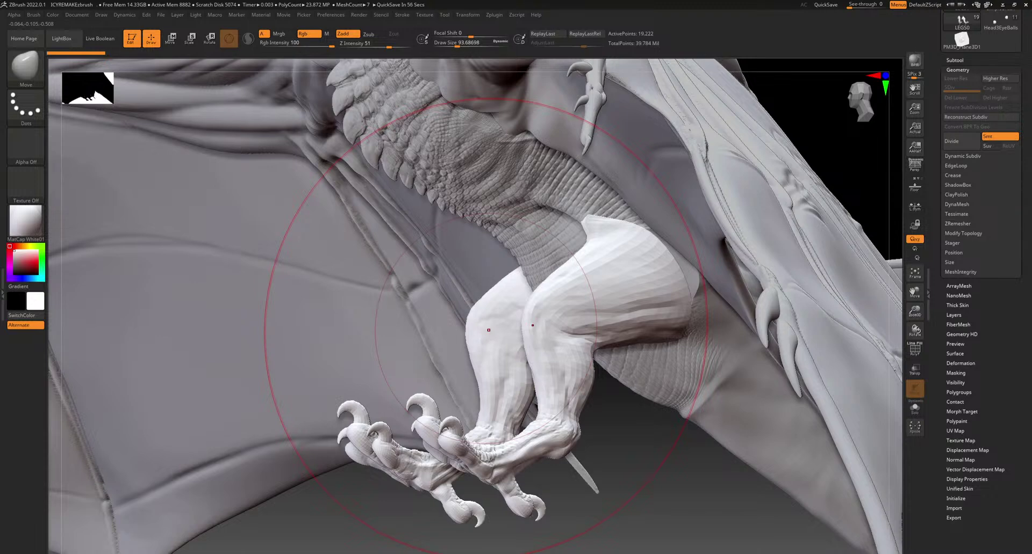
pyautogui.moveTo(500, 333); pyautogui.dragTo(571, 356, button='right')
pyautogui.click(958, 60)
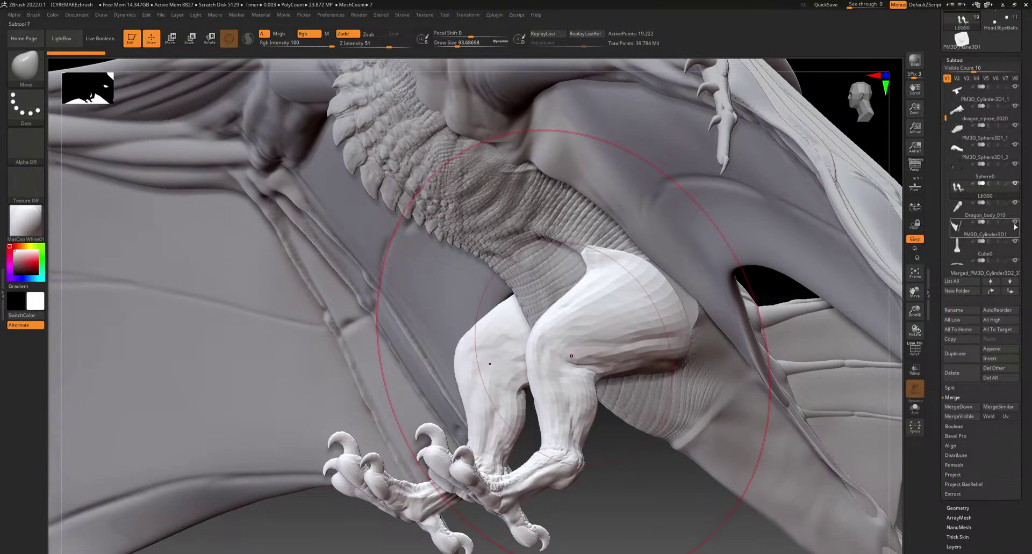
pyautogui.moveTo(1015, 207)
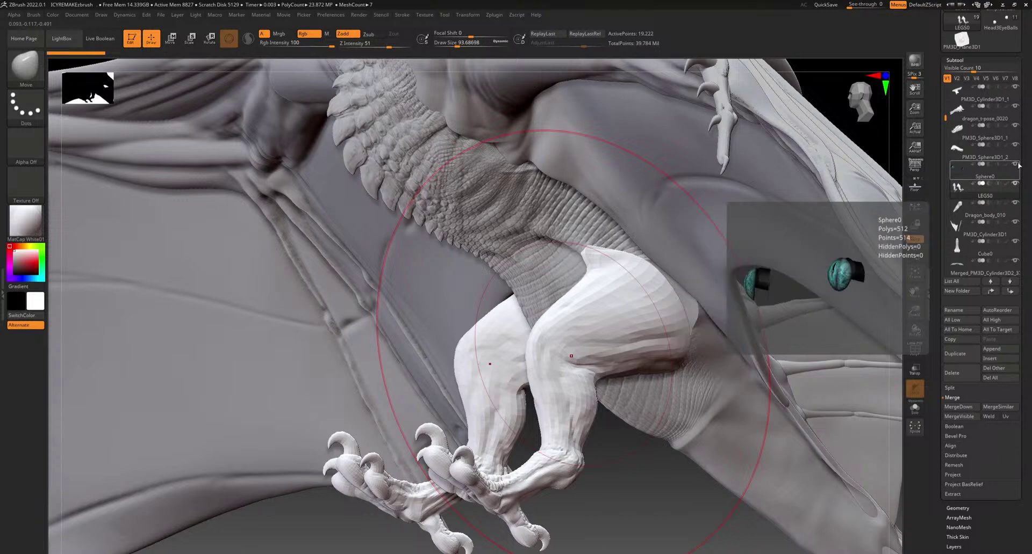
pyautogui.moveTo(946, 107); pyautogui.dragTo(938, 166)
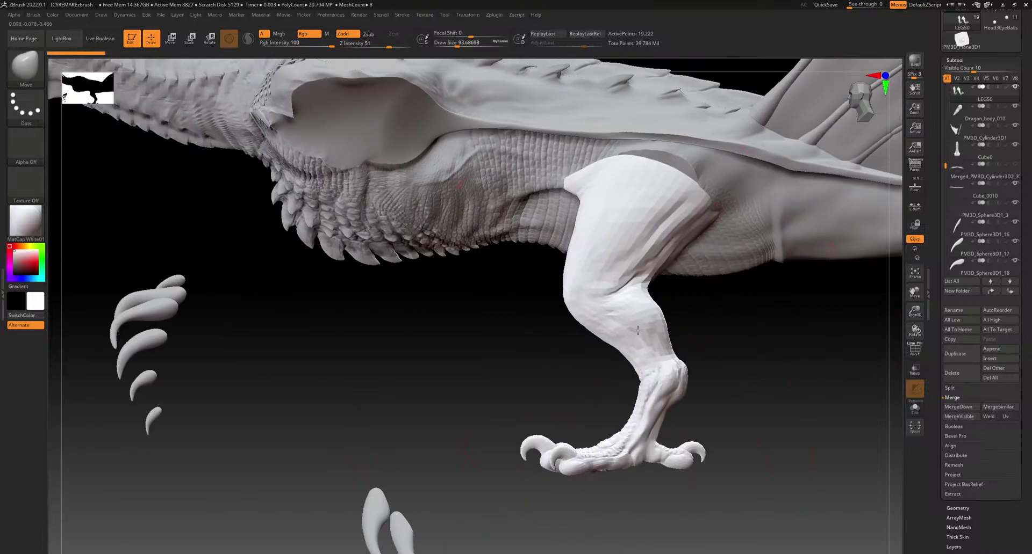
# Set the draw size to about 18.46, switch to the Dragoiisco scales brush and pick its overlapping-scale strip shape
pyautogui.click(445, 44)
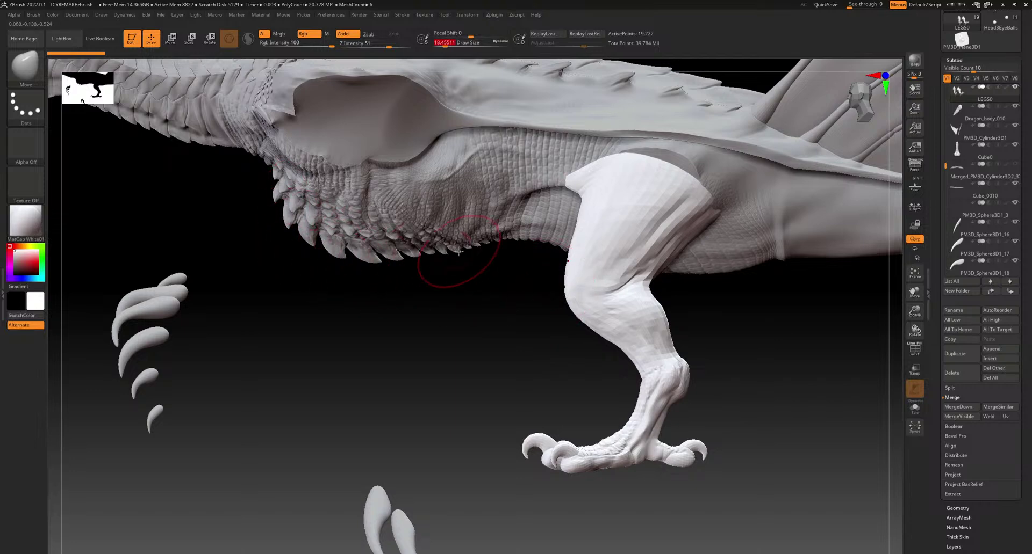
pyautogui.keyDown('alt'); pyautogui.moveTo(512, 278); pyautogui.dragTo(553, 341); pyautogui.keyUp('alt')
pyautogui.moveTo(635, 398); pyautogui.dragTo(650, 373)
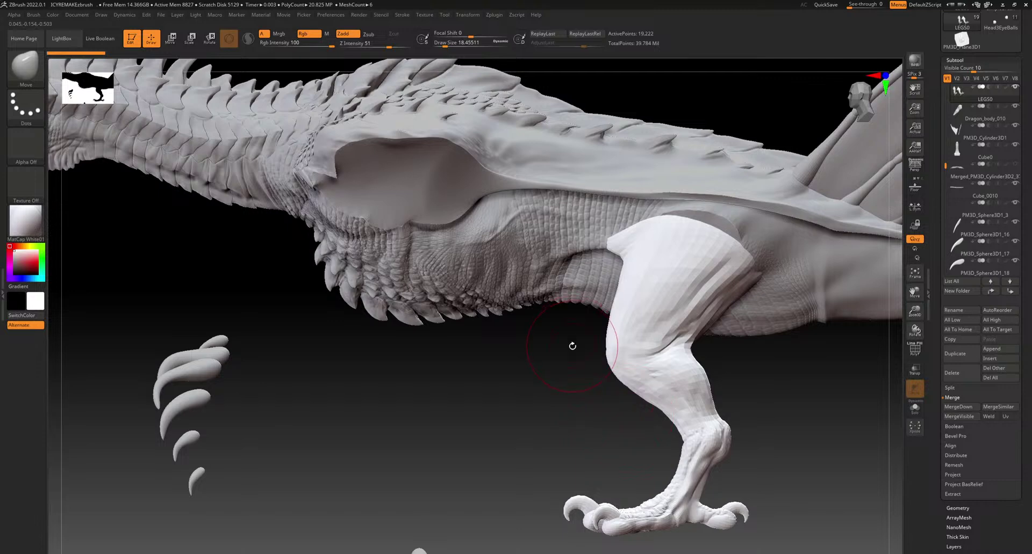
pyautogui.keyDown('ctrl'); pyautogui.moveTo(603, 386); pyautogui.dragTo(586, 364, button='right'); pyautogui.keyUp('ctrl')
pyautogui.keyDown('alt'); pyautogui.moveTo(595, 362); pyautogui.dragTo(597, 398); pyautogui.keyUp('alt')
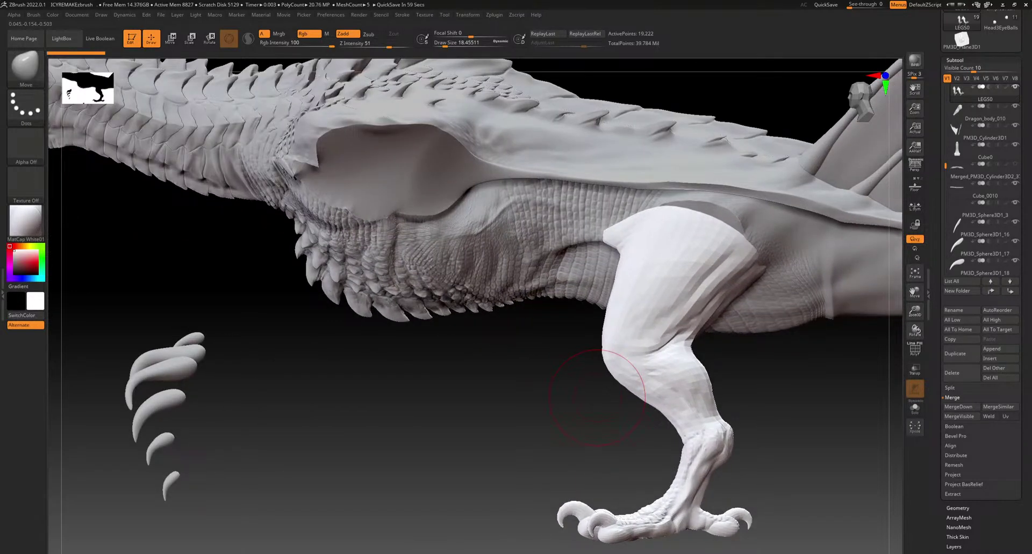
pyautogui.moveTo(616, 338)
pyautogui.keyDown('ctrl'); pyautogui.mouseDown(button='right')
pyautogui.moveTo(604, 373)
pyautogui.moveTo(632, 359)
pyautogui.mouseUp(button='right'); pyautogui.keyUp('ctrl')
pyautogui.moveTo(661, 407)
pyautogui.keyDown('alt'); pyautogui.mouseDown(button='right')
pyautogui.moveTo(638, 371)
pyautogui.moveTo(634, 416)
pyautogui.mouseUp(button='right'); pyautogui.keyUp('alt')
pyautogui.click(16, 77)
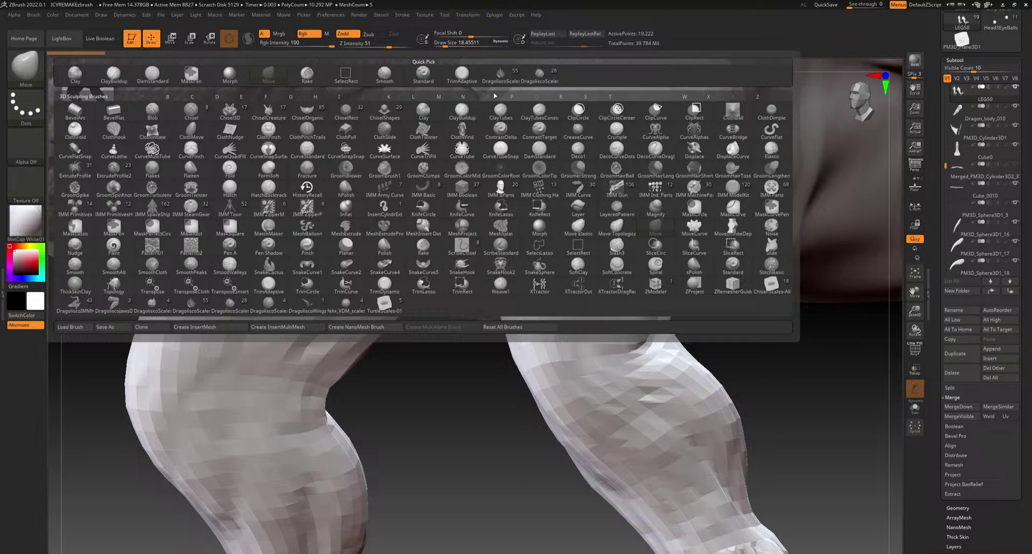
pyautogui.click(537, 82)
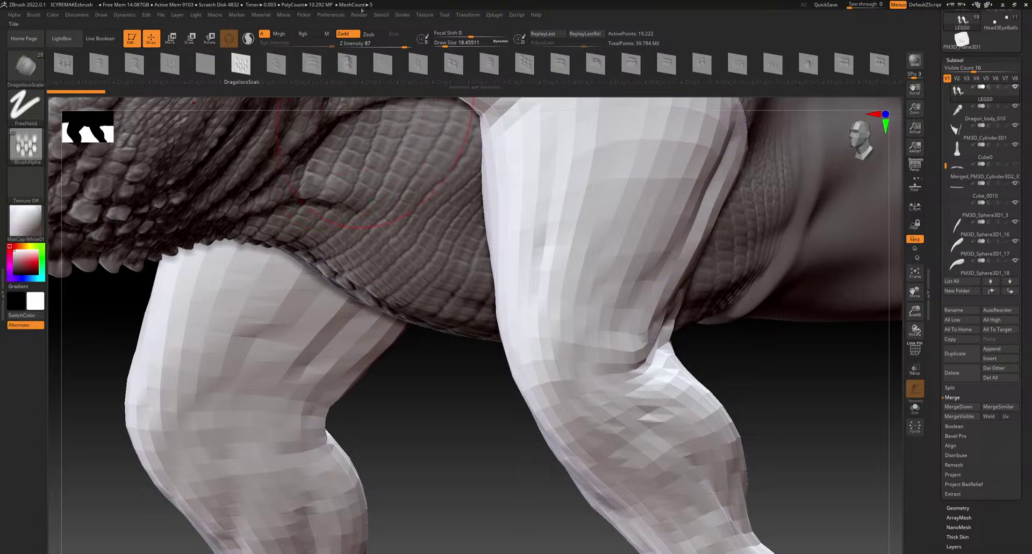
pyautogui.click(350, 65)
# Subdivide the LEGS0 mesh up to subdivision level 3
pyautogui.keyDown('ctrl'); pyautogui.moveTo(576, 266); pyautogui.dragTo(579, 232, button='right'); pyautogui.keyUp('ctrl')
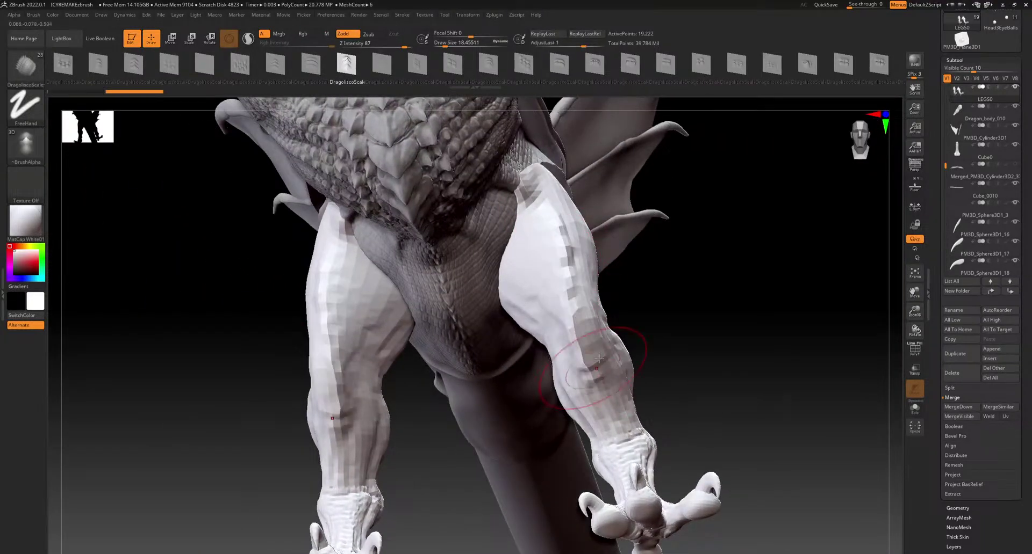
pyautogui.click(958, 509)
pyautogui.click(967, 117)
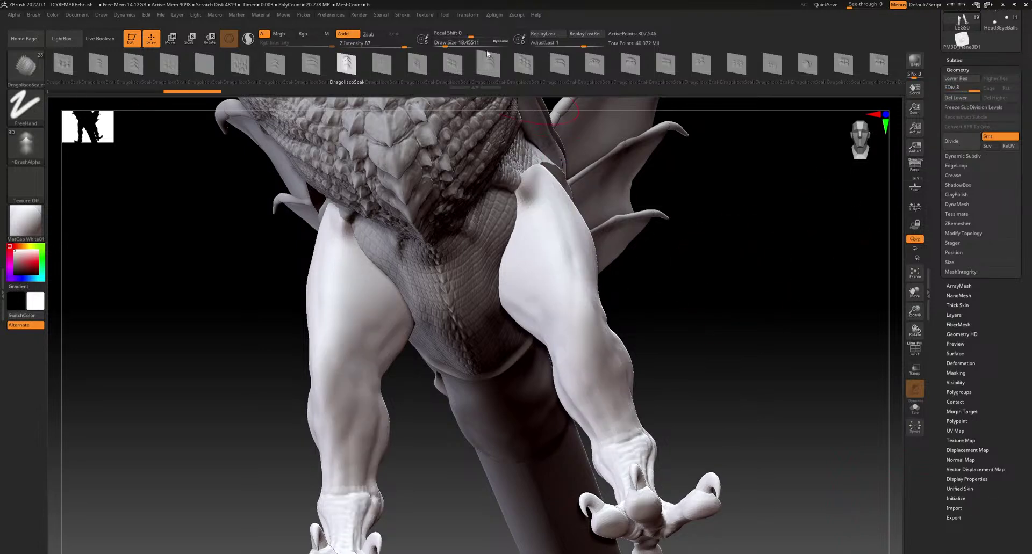
# Try different Dragoiisco scale shapes in rows down the front edge of the thighs
pyautogui.moveTo(545, 229); pyautogui.dragTo(595, 371)
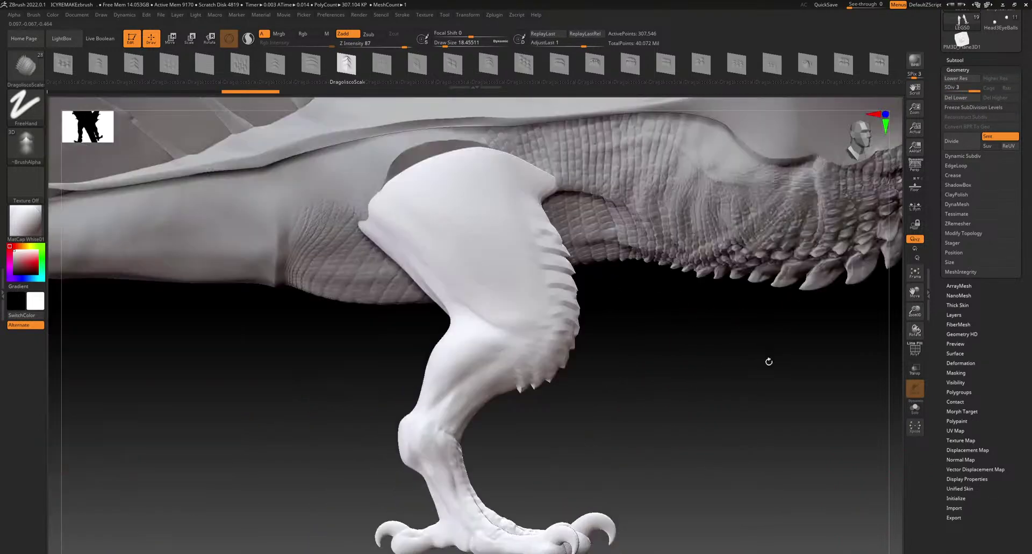
pyautogui.click(617, 76)
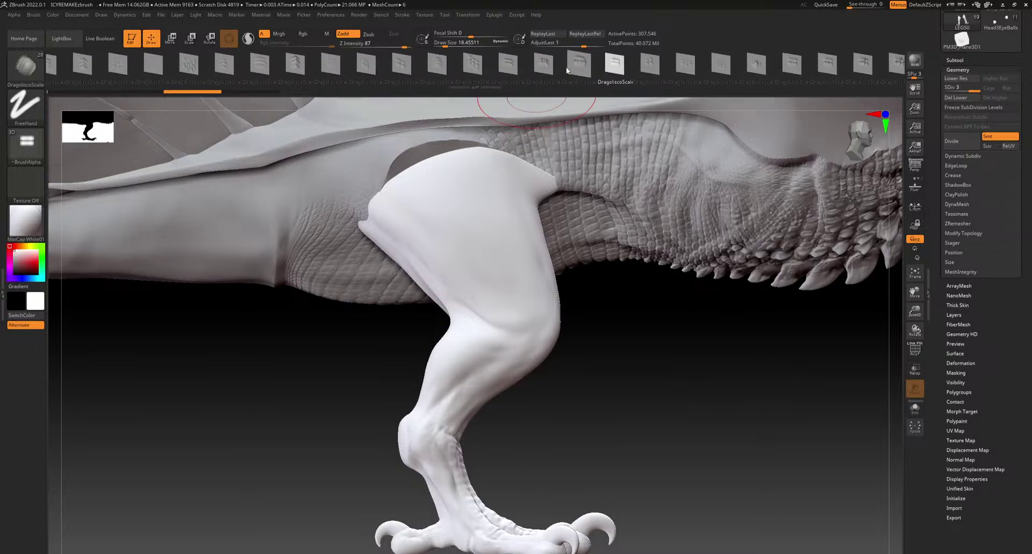
pyautogui.click(665, 70)
pyautogui.moveTo(671, 371); pyautogui.dragTo(556, 327)
pyautogui.moveTo(530, 415); pyautogui.dragTo(605, 455)
pyautogui.moveTo(435, 355); pyautogui.dragTo(559, 299)
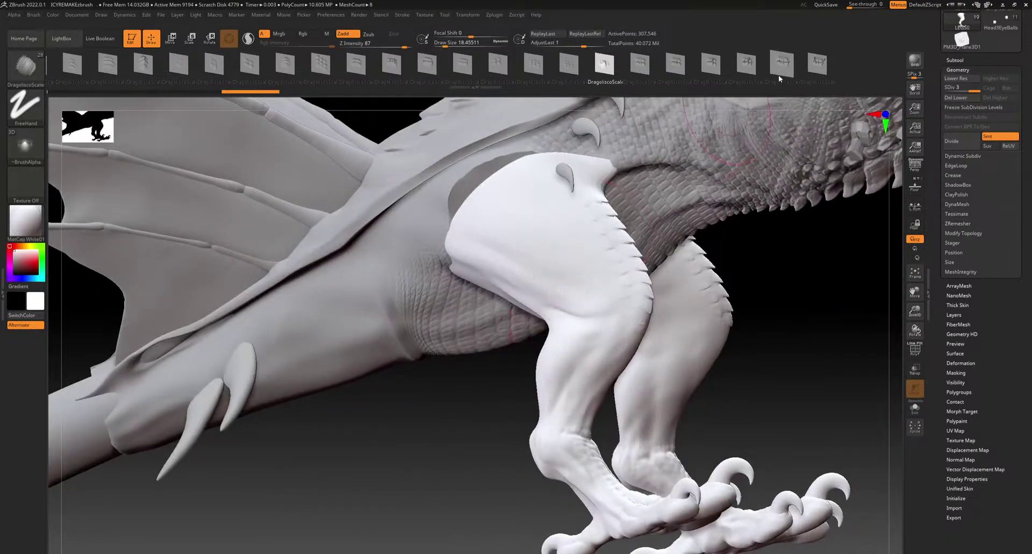
pyautogui.hotkey('ctrl', 'z')
# Try another Dragoiisco scale shape down the front of the thighs and raise the Z Intensity to 100
pyautogui.moveTo(250, 65); pyautogui.dragTo(301, 67)
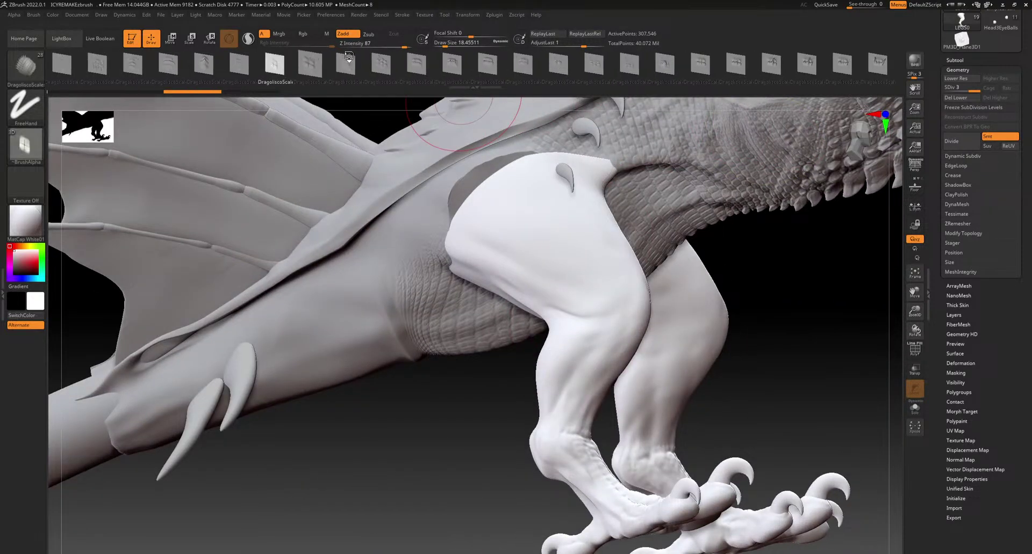
pyautogui.click(245, 65)
pyautogui.moveTo(425, 430); pyautogui.dragTo(378, 447)
pyautogui.moveTo(552, 196); pyautogui.dragTo(558, 389)
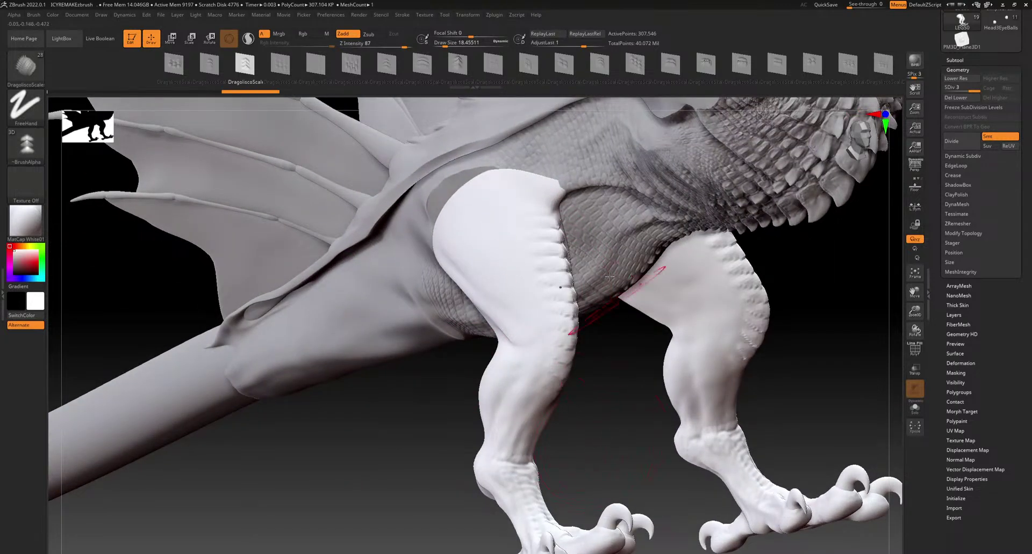
pyautogui.moveTo(404, 44); pyautogui.dragTo(412, 44)
pyautogui.hotkey('ctrl', 'z')
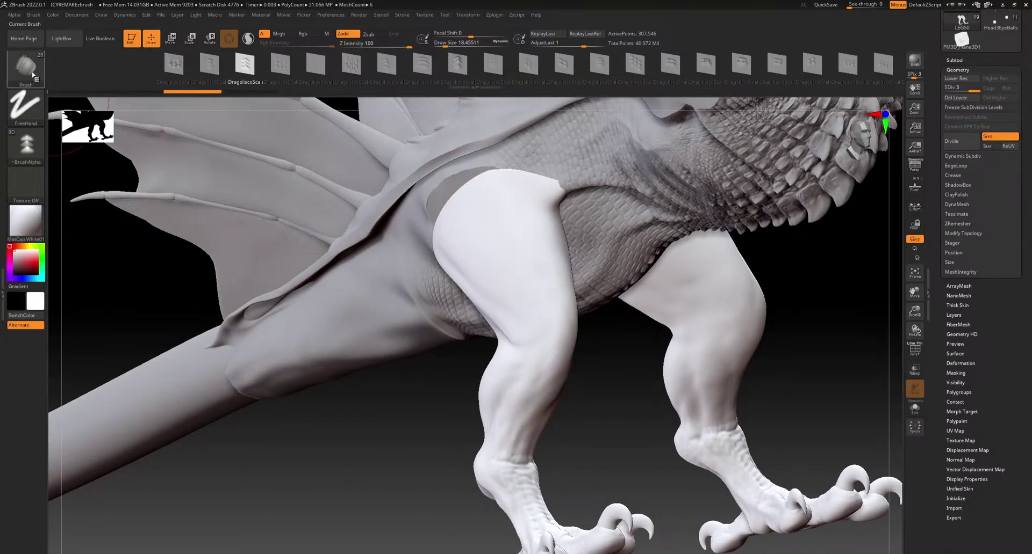
# Switch to the TurtleScales-01 brush and try a row of TurtleScale_01 scales down the front of the thigh
pyautogui.click(25, 67)
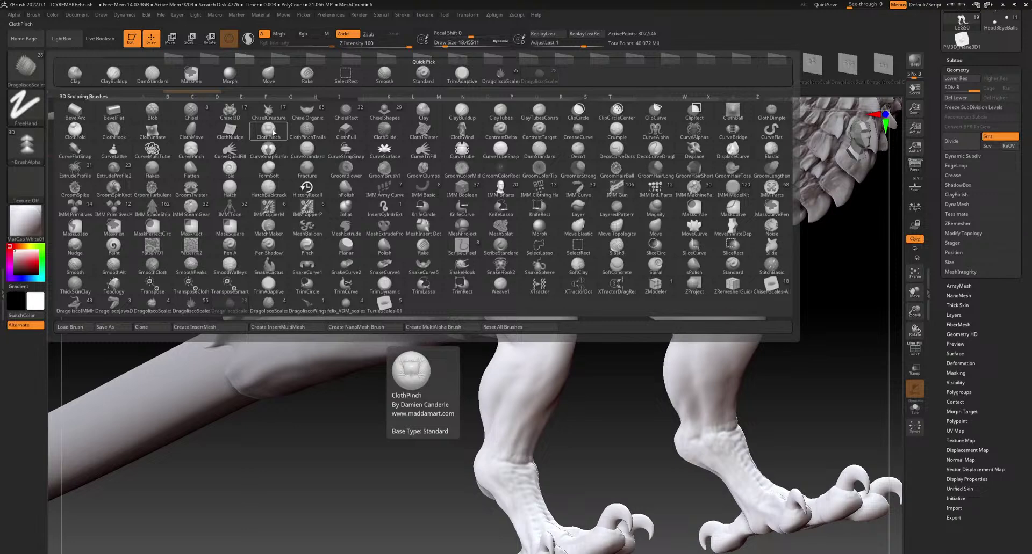
pyautogui.click(384, 302)
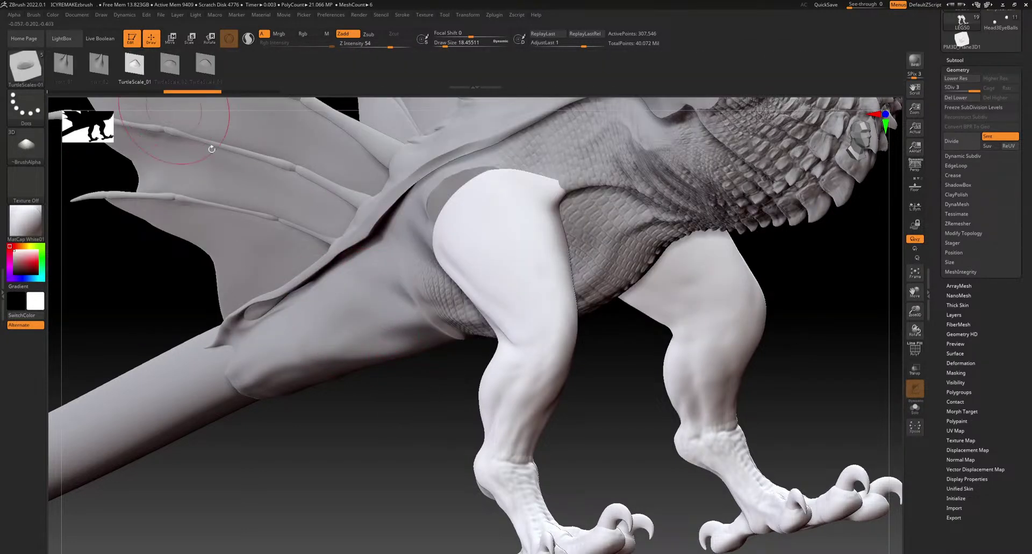
pyautogui.moveTo(374, 430); pyautogui.dragTo(390, 371)
pyautogui.moveTo(557, 204); pyautogui.dragTo(547, 411)
pyautogui.moveTo(647, 460)
pyautogui.mouseDown()
pyautogui.moveTo(767, 379)
pyautogui.moveTo(825, 357)
pyautogui.mouseUp()
pyautogui.moveTo(267, 252); pyautogui.dragTo(225, 231)
# Try rows of the horn_02 shape down the front and side of the thighs
pyautogui.click(99, 83)
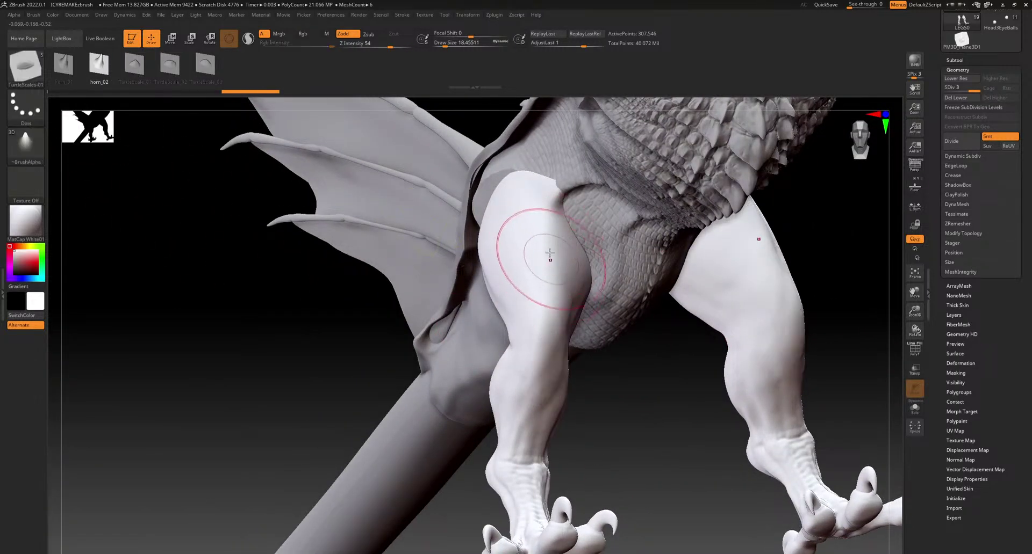
pyautogui.keyDown('shift'); pyautogui.moveTo(584, 445); pyautogui.dragTo(652, 345); pyautogui.keyUp('shift')
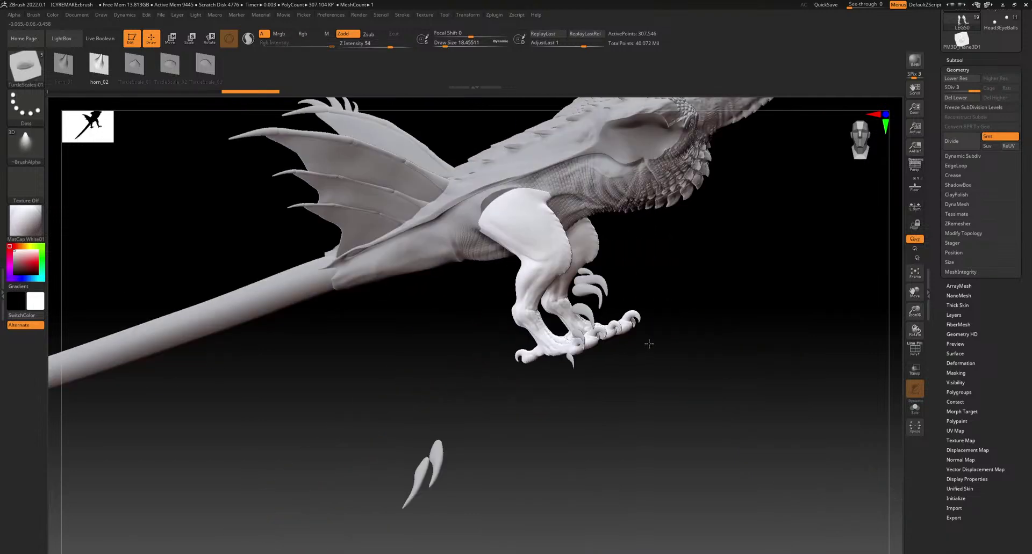
pyautogui.keyDown('ctrl'); pyautogui.moveTo(624, 278); pyautogui.dragTo(590, 295, button='right'); pyautogui.keyUp('ctrl')
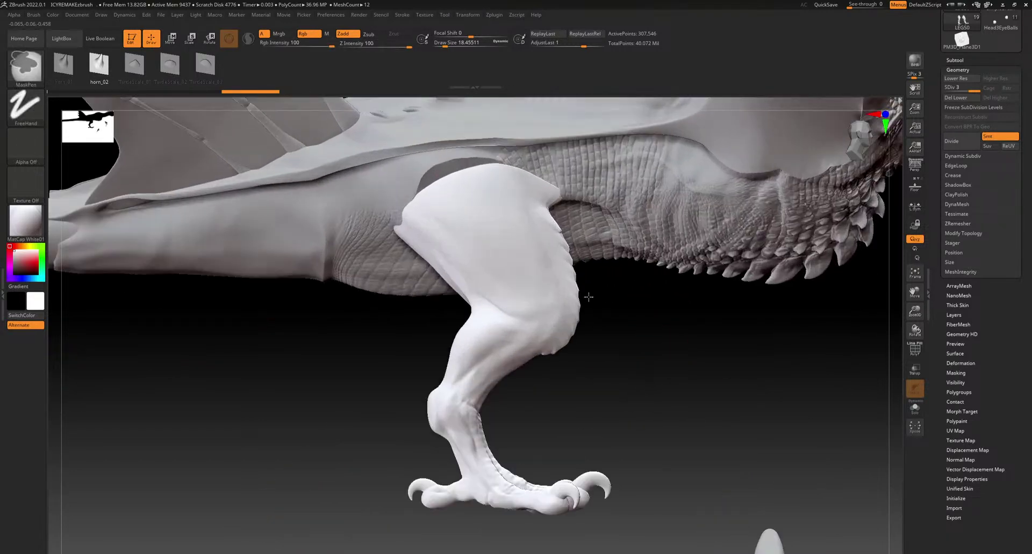
pyautogui.moveTo(518, 222); pyautogui.dragTo(525, 349)
pyautogui.moveTo(478, 209); pyautogui.dragTo(499, 348)
pyautogui.moveTo(607, 346)
pyautogui.mouseDown()
pyautogui.moveTo(665, 382)
pyautogui.moveTo(605, 383)
pyautogui.mouseUp()
# Compare the horn_02 rows by stepping through the undo history, and return the thighs to their smooth state
pyautogui.hotkey('ctrl', 'z')
pyautogui.hotkey('ctrl', 'z')
pyautogui.hotkey('ctrl', 'z')
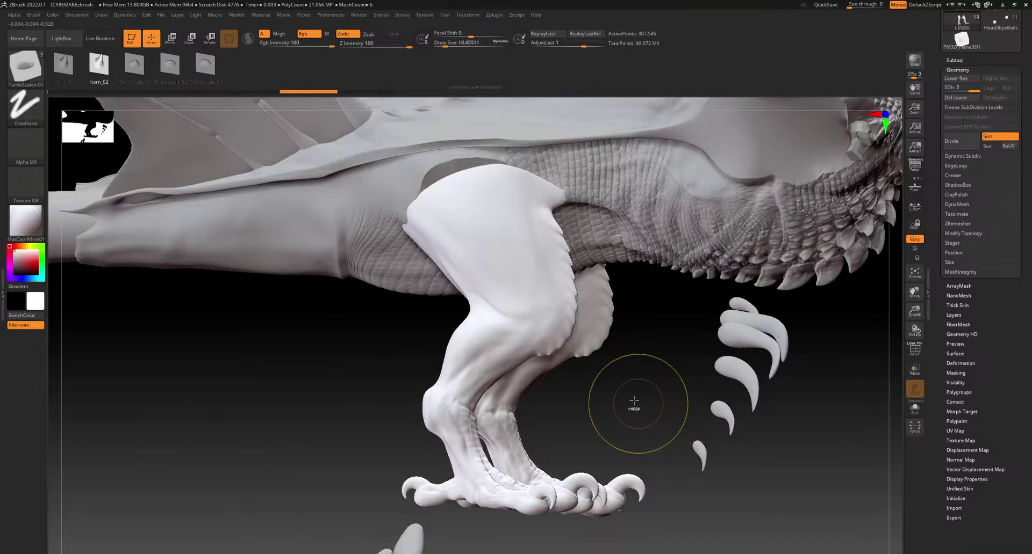
pyautogui.hotkey('ctrl', 'shift', 'z')
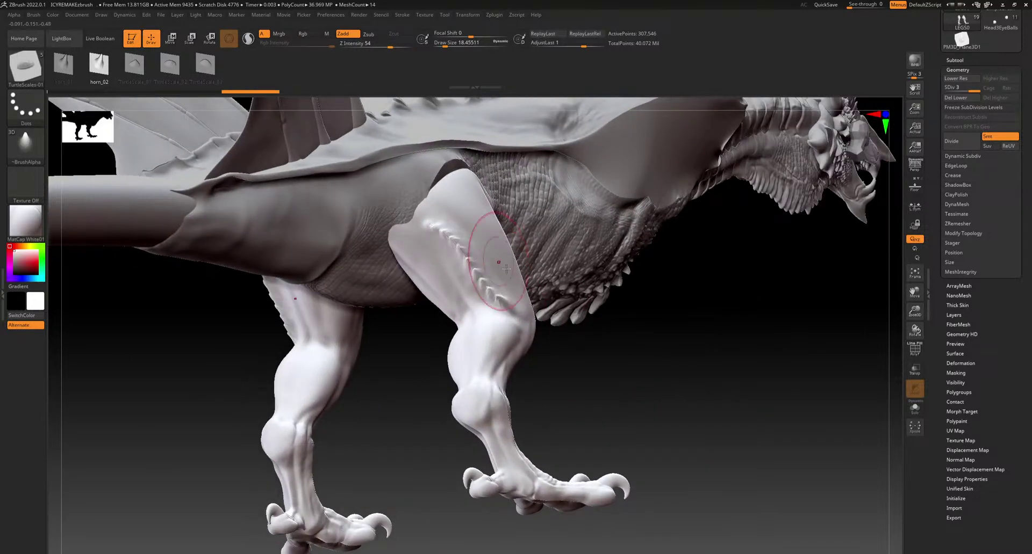
pyautogui.hotkey('ctrl', 'shift', 'z')
pyautogui.hotkey('ctrl', 'z')
pyautogui.hotkey('ctrl', 'z')
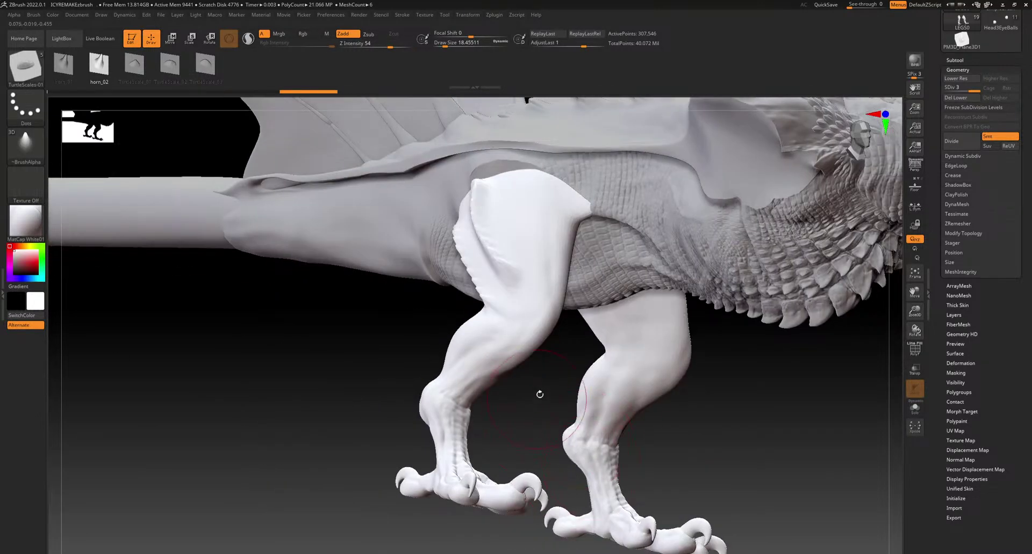
# Try horn_02 spikes along the upper front edge of the thigh
pyautogui.keyDown('alt'); pyautogui.moveTo(623, 320); pyautogui.dragTo(520, 357, button='right'); pyautogui.keyUp('alt')
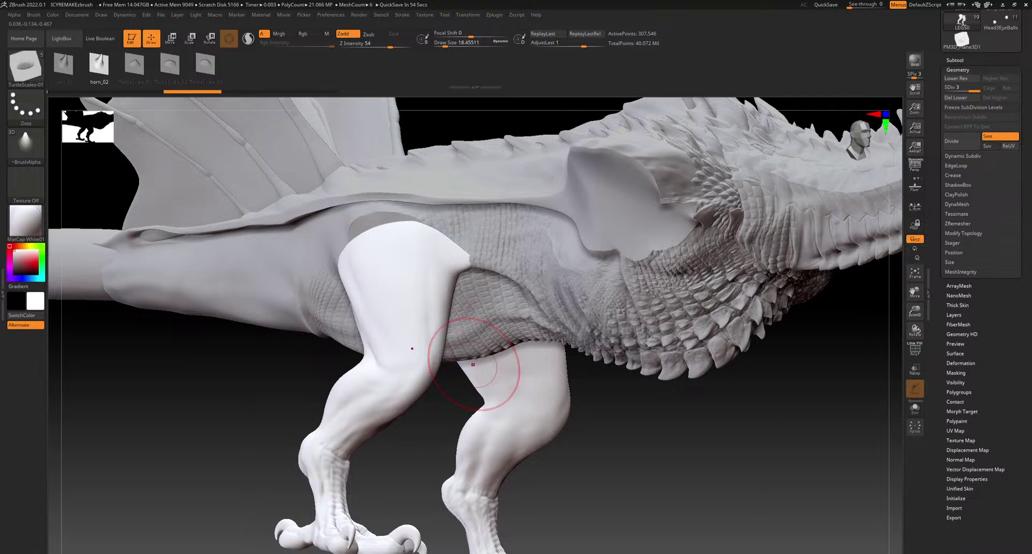
pyautogui.keyDown('alt'); pyautogui.moveTo(505, 396); pyautogui.dragTo(486, 415, button='right'); pyautogui.keyUp('alt')
pyautogui.moveTo(538, 291); pyautogui.dragTo(427, 290, button='right')
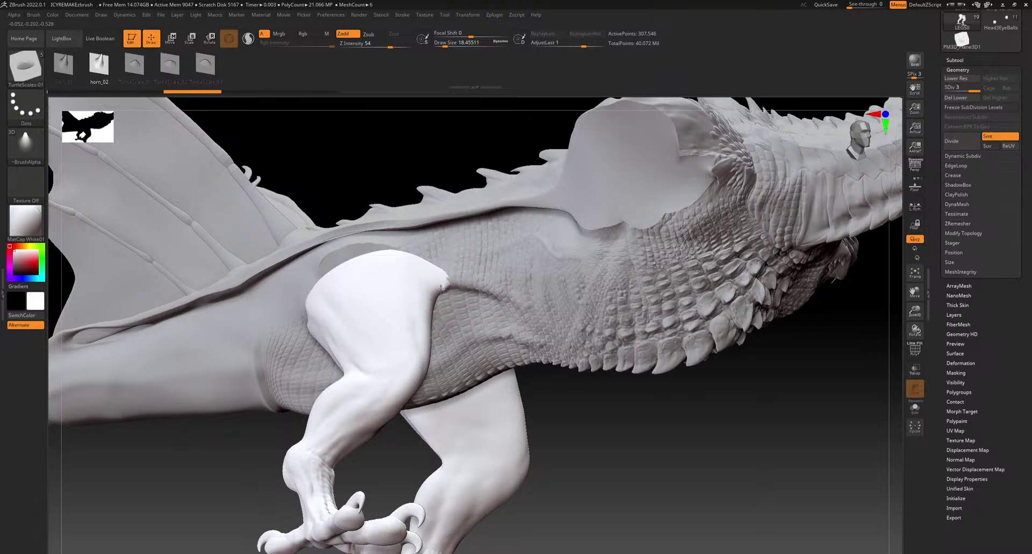
pyautogui.moveTo(415, 355); pyautogui.dragTo(395, 394)
pyautogui.hotkey('ctrl', 'z')
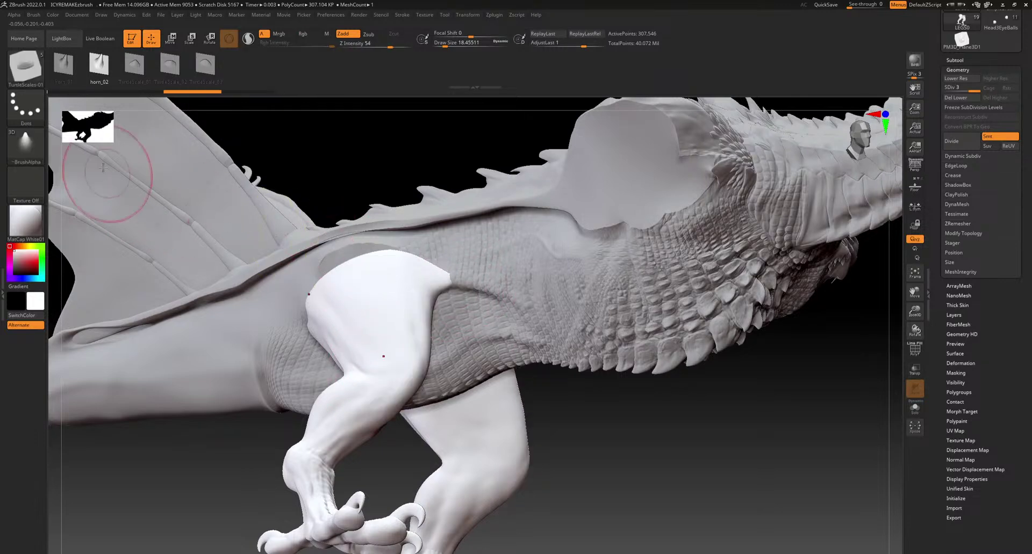
# Lay a row of TurtleScale_03 scales down the front of the knees with the Z Intensity set to 100
pyautogui.click(206, 64)
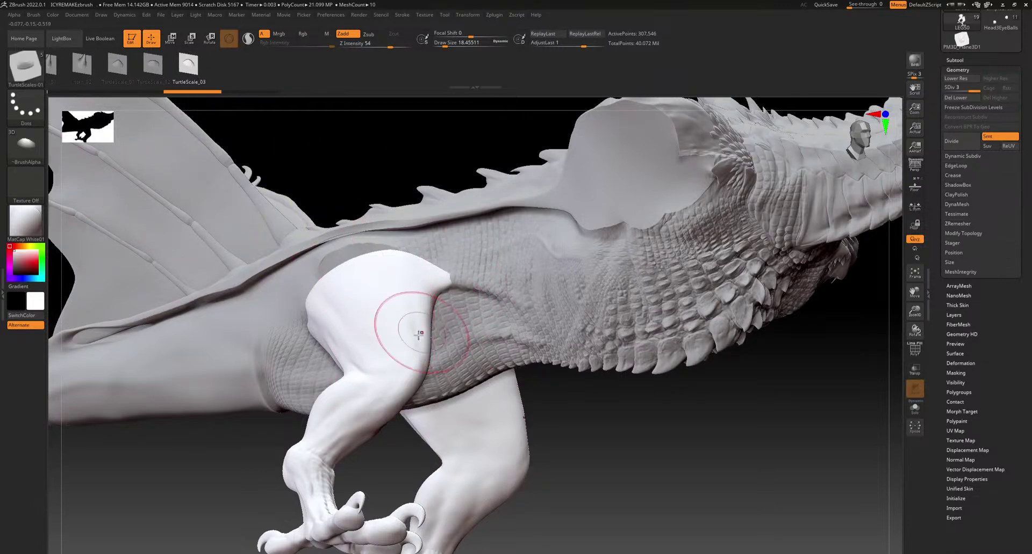
pyautogui.moveTo(392, 45); pyautogui.dragTo(416, 47)
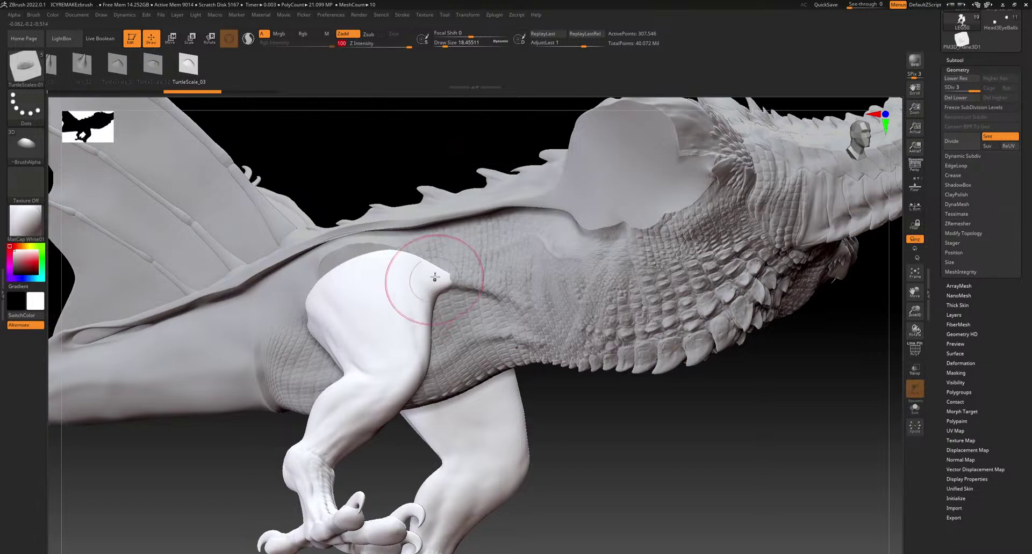
pyautogui.moveTo(432, 285); pyautogui.dragTo(425, 338)
pyautogui.moveTo(451, 452)
pyautogui.mouseDown(button='right')
pyautogui.moveTo(491, 481)
pyautogui.moveTo(416, 424)
pyautogui.moveTo(415, 410)
pyautogui.moveTo(551, 290)
pyautogui.mouseUp(button='right')
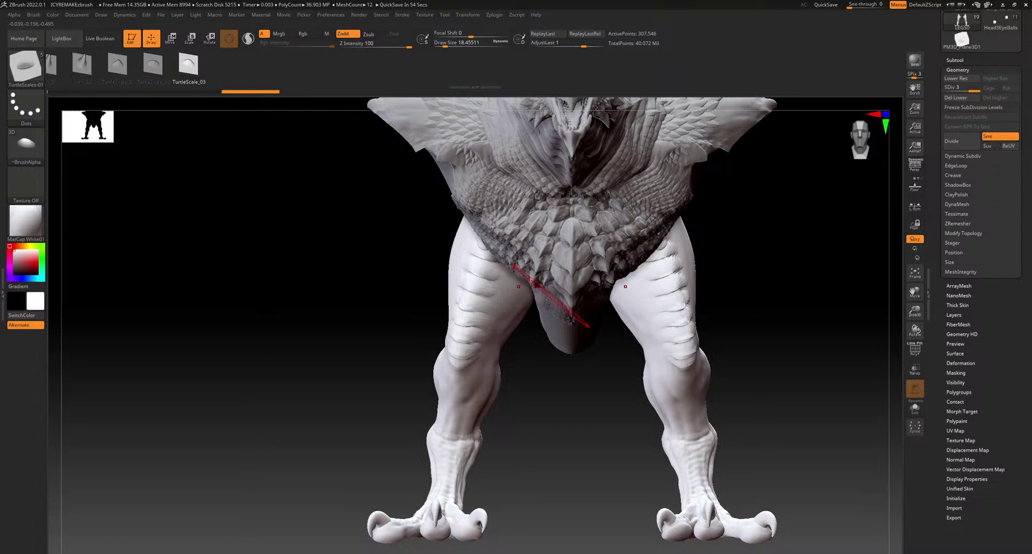
pyautogui.moveTo(426, 334)
pyautogui.mouseDown()
pyautogui.moveTo(571, 304)
pyautogui.moveTo(541, 398)
pyautogui.mouseUp()
pyautogui.hotkey('ctrl', 'z')
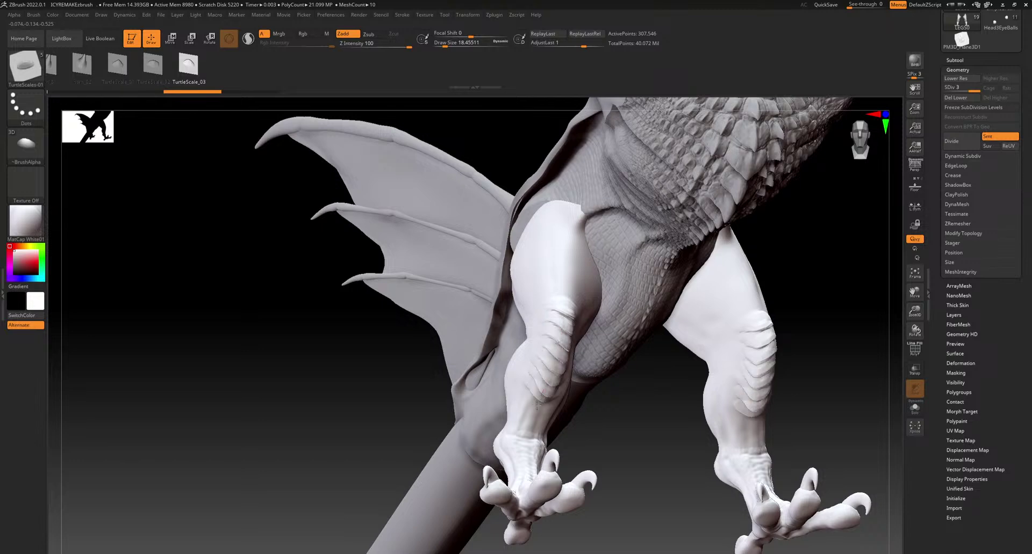
pyautogui.hotkey('ctrl', 'z')
pyautogui.moveTo(563, 304); pyautogui.dragTo(539, 399)
# Reduce the draw size to about 8.42 for detailing the toes, with the feet in close view
pyautogui.moveTo(628, 451)
pyautogui.mouseDown()
pyautogui.moveTo(752, 466)
pyautogui.moveTo(543, 413)
pyautogui.moveTo(422, 403)
pyautogui.mouseUp()
pyautogui.keyDown('ctrl'); pyautogui.moveTo(583, 411); pyautogui.dragTo(574, 258, button='right'); pyautogui.keyUp('ctrl')
pyautogui.moveTo(570, 506); pyautogui.dragTo(531, 459)
pyautogui.keyDown('ctrl'); pyautogui.moveTo(531, 358); pyautogui.dragTo(539, 446, button='right'); pyautogui.keyUp('ctrl')
pyautogui.moveTo(535, 352)
pyautogui.keyDown('ctrl'); pyautogui.mouseDown(button='right')
pyautogui.moveTo(553, 507)
pyautogui.moveTo(589, 158)
pyautogui.mouseUp(button='right'); pyautogui.keyUp('ctrl')
pyautogui.moveTo(578, 269)
pyautogui.mouseDown(button='right')
pyautogui.moveTo(538, 300)
pyautogui.moveTo(556, 317)
pyautogui.mouseUp(button='right')
pyautogui.moveTo(444, 46); pyautogui.dragTo(441, 45)
pyautogui.moveTo(709, 320)
pyautogui.mouseDown(button='right')
pyautogui.moveTo(693, 430)
pyautogui.moveTo(707, 350)
pyautogui.moveTo(589, 361)
pyautogui.mouseUp(button='right')
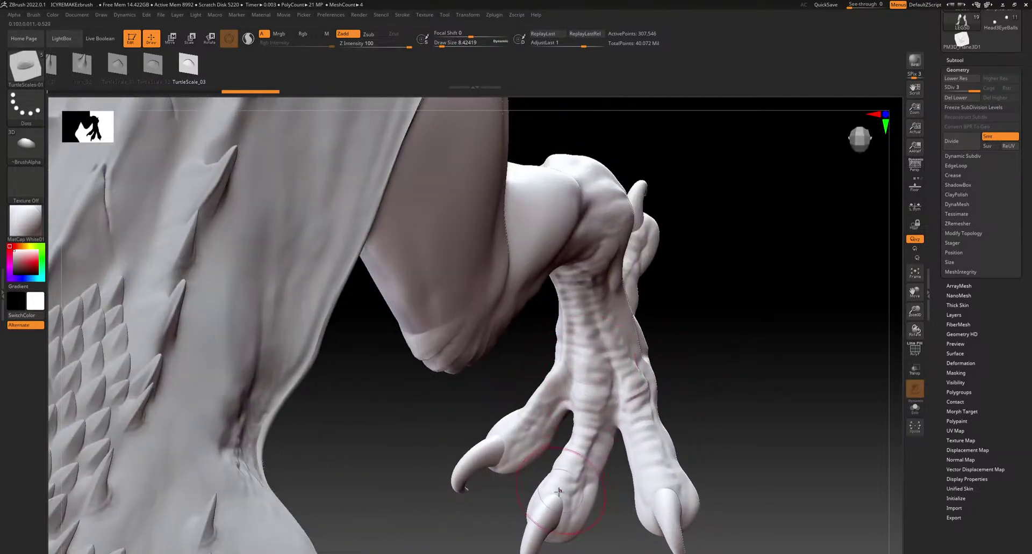
# Try rows of TurtleScale_03 scales along the top of the middle toe
pyautogui.moveTo(575, 453); pyautogui.dragTo(590, 400)
pyautogui.hotkey('ctrl', 'z')
pyautogui.moveTo(598, 359); pyautogui.dragTo(581, 446)
pyautogui.hotkey('ctrl', 'z')
pyautogui.hotkey('ctrl', 'z')
pyautogui.hotkey('ctrl', 'z')
pyautogui.hotkey('ctrl', 'z')
# Switch to the TurtleScale_02 shape and lay a row of scales along the middle toe down to the claw
pyautogui.moveTo(650, 415)
pyautogui.mouseDown(button='right')
pyautogui.moveTo(723, 373)
pyautogui.moveTo(710, 382)
pyautogui.mouseUp(button='right')
pyautogui.hotkey('ctrl', 'z')
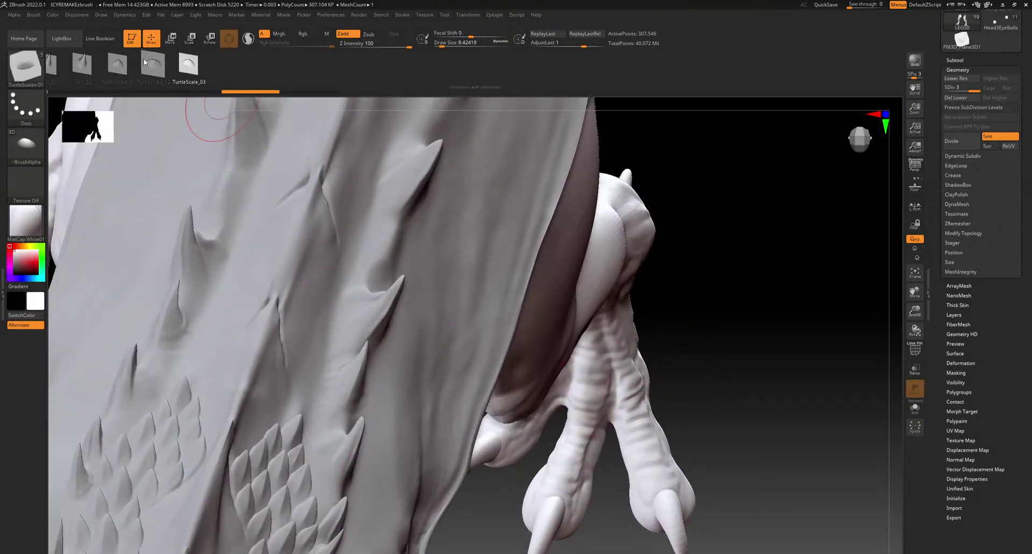
pyautogui.click(152, 65)
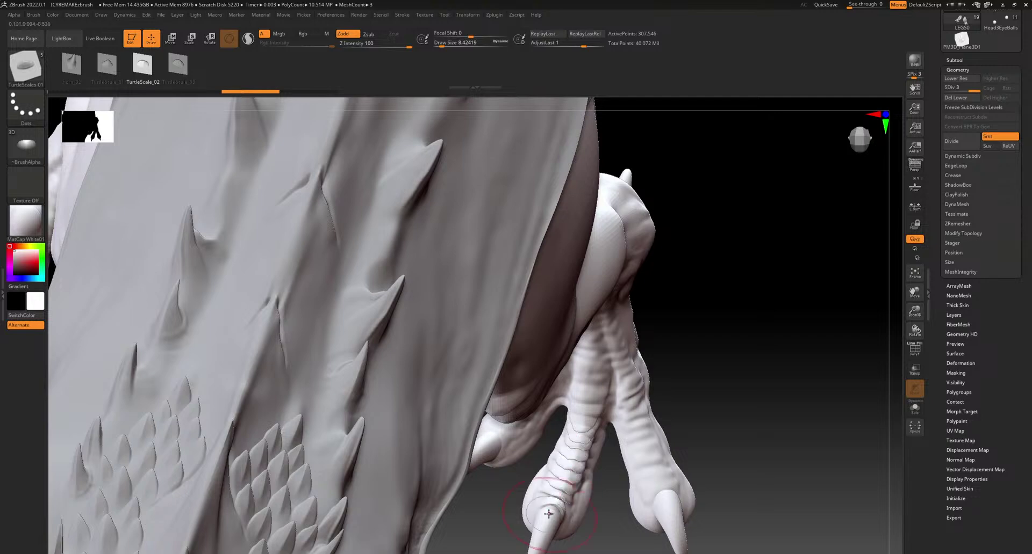
# Lay rows of TurtleScale_02 scales along the tops of the side toes down to their claws
pyautogui.moveTo(628, 406); pyautogui.dragTo(658, 493)
pyautogui.moveTo(714, 417); pyautogui.dragTo(711, 400, button='right')
pyautogui.moveTo(498, 434); pyautogui.dragTo(498, 440)
pyautogui.moveTo(648, 502)
pyautogui.keyDown('ctrl'); pyautogui.mouseDown(button='right')
pyautogui.moveTo(619, 265)
pyautogui.moveTo(629, 274)
pyautogui.mouseUp(button='right'); pyautogui.keyUp('ctrl')
# Add a row of TurtleScale_02 scales along the top of the rear toe
pyautogui.moveTo(627, 402); pyautogui.dragTo(571, 374, button='right')
pyautogui.moveTo(571, 417)
pyautogui.mouseDown(button='right')
pyautogui.moveTo(525, 472)
pyautogui.moveTo(525, 490)
pyautogui.moveTo(578, 403)
pyautogui.mouseUp(button='right')
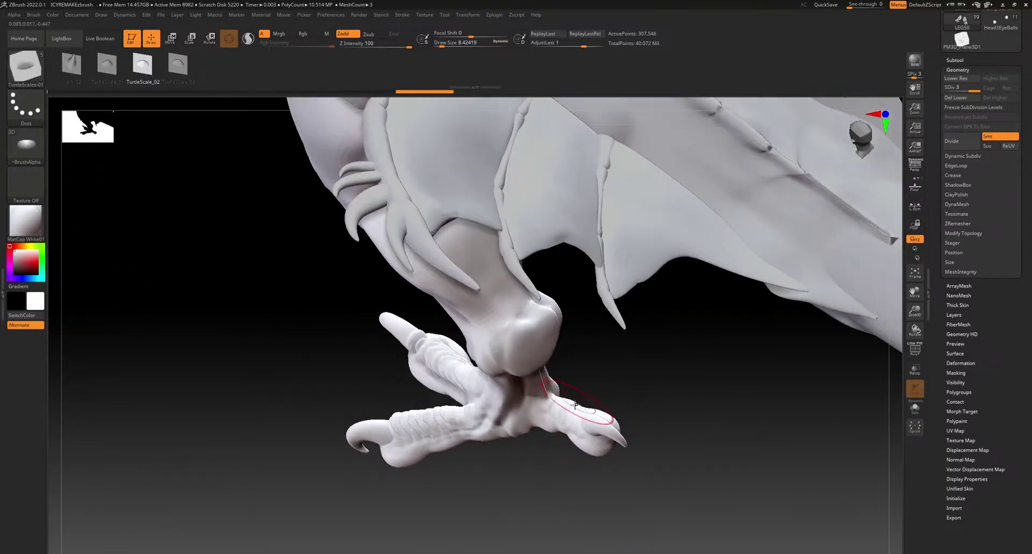
pyautogui.moveTo(642, 483)
pyautogui.mouseDown(button='right')
pyautogui.moveTo(575, 441)
pyautogui.moveTo(588, 437)
pyautogui.moveTo(615, 488)
pyautogui.moveTo(575, 450)
pyautogui.mouseUp(button='right')
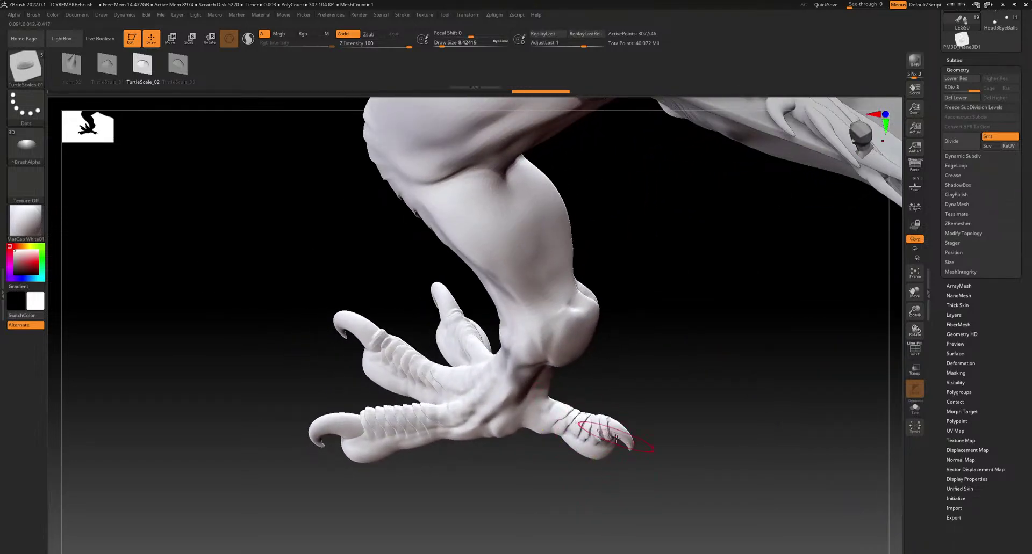
pyautogui.moveTo(610, 497); pyautogui.dragTo(556, 401, button='right')
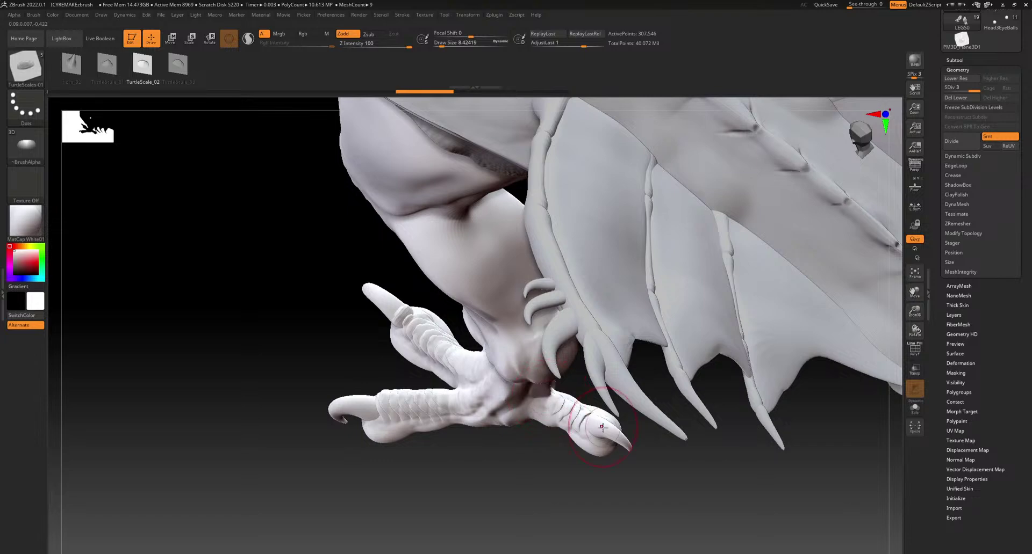
pyautogui.moveTo(597, 510); pyautogui.dragTo(430, 403, button='right')
# Undo the last scale stroke, set the Z Intensity to 71 and extend the TurtleScale_02 rows from the toes onto the foot
pyautogui.moveTo(466, 398); pyautogui.dragTo(441, 416)
pyautogui.moveTo(441, 480); pyautogui.dragTo(456, 532)
pyautogui.hotkey('ctrl', 'z')
pyautogui.click(398, 45)
pyautogui.moveTo(457, 366)
pyautogui.mouseDown()
pyautogui.moveTo(436, 354)
pyautogui.moveTo(439, 331)
pyautogui.mouseUp()
pyautogui.moveTo(502, 508); pyautogui.dragTo(521, 511)
pyautogui.moveTo(521, 510); pyautogui.dragTo(303, 181, button='right')
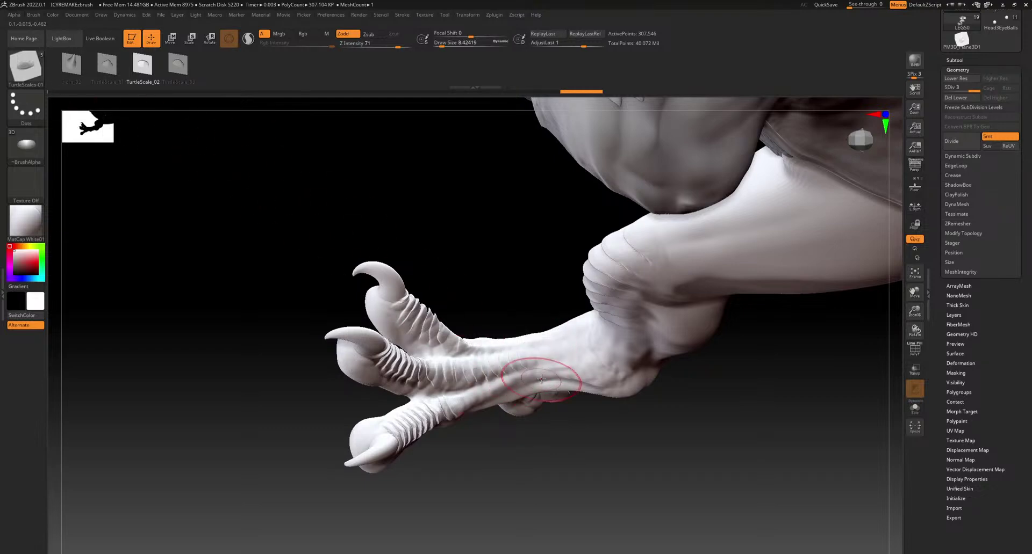
pyautogui.moveTo(463, 405)
pyautogui.mouseDown(button='right')
pyautogui.moveTo(477, 486)
pyautogui.moveTo(483, 473)
pyautogui.mouseUp(button='right')
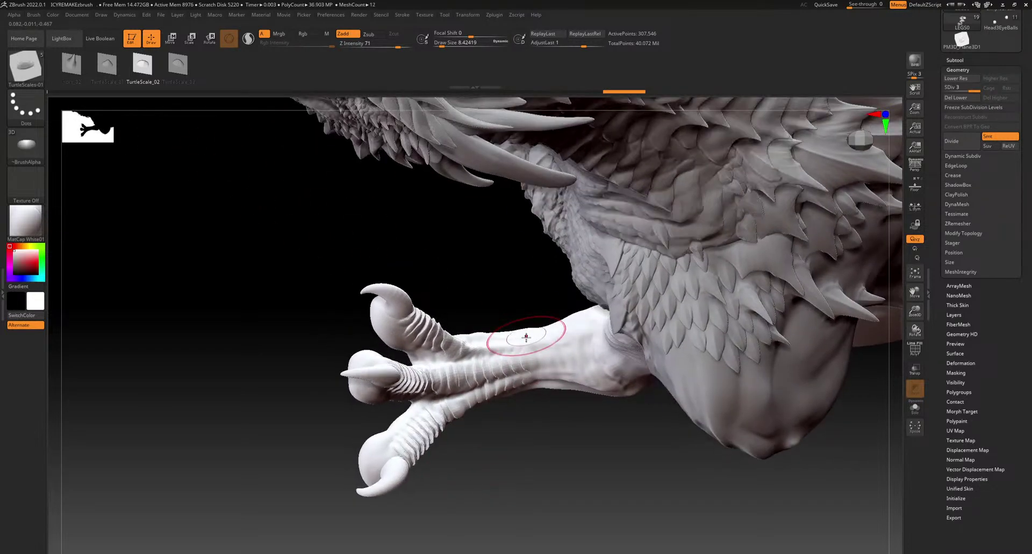
pyautogui.moveTo(457, 351); pyautogui.dragTo(467, 359)
# Try the horn_02 shape on the front knee scales and undo the stroke
pyautogui.moveTo(503, 457)
pyautogui.mouseDown(button='right')
pyautogui.moveTo(522, 473)
pyautogui.moveTo(530, 449)
pyautogui.moveTo(514, 328)
pyautogui.mouseUp(button='right')
pyautogui.moveTo(513, 327)
pyautogui.mouseDown(button='right')
pyautogui.moveTo(502, 278)
pyautogui.moveTo(474, 507)
pyautogui.mouseUp(button='right')
pyautogui.moveTo(518, 420)
pyautogui.mouseDown(button='right')
pyautogui.moveTo(558, 322)
pyautogui.moveTo(602, 299)
pyautogui.mouseUp(button='right')
pyautogui.keyDown('ctrl'); pyautogui.moveTo(517, 310); pyautogui.dragTo(510, 412, button='right'); pyautogui.keyUp('ctrl')
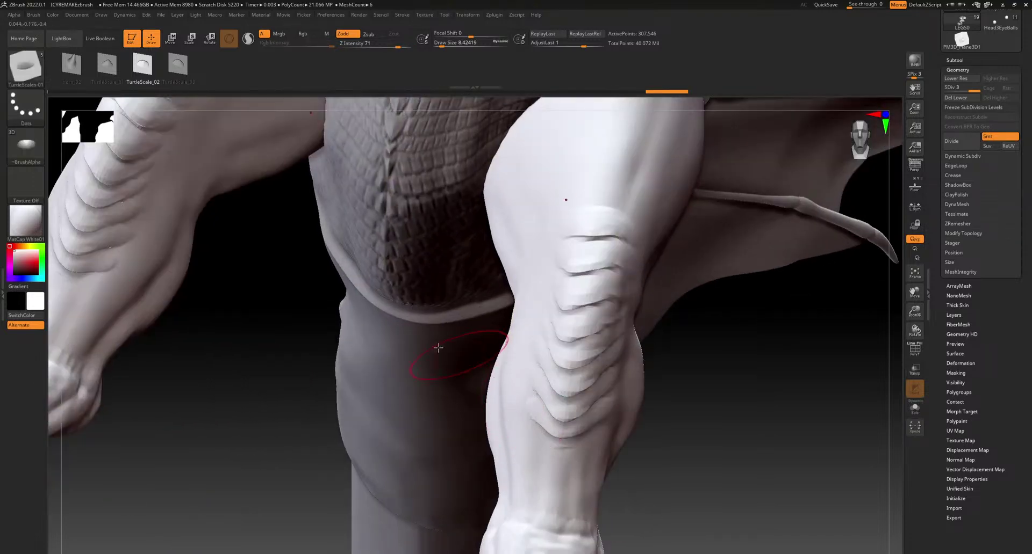
pyautogui.click(70, 64)
pyautogui.moveTo(574, 309); pyautogui.dragTo(586, 319)
pyautogui.hotkey('ctrl', 'z')
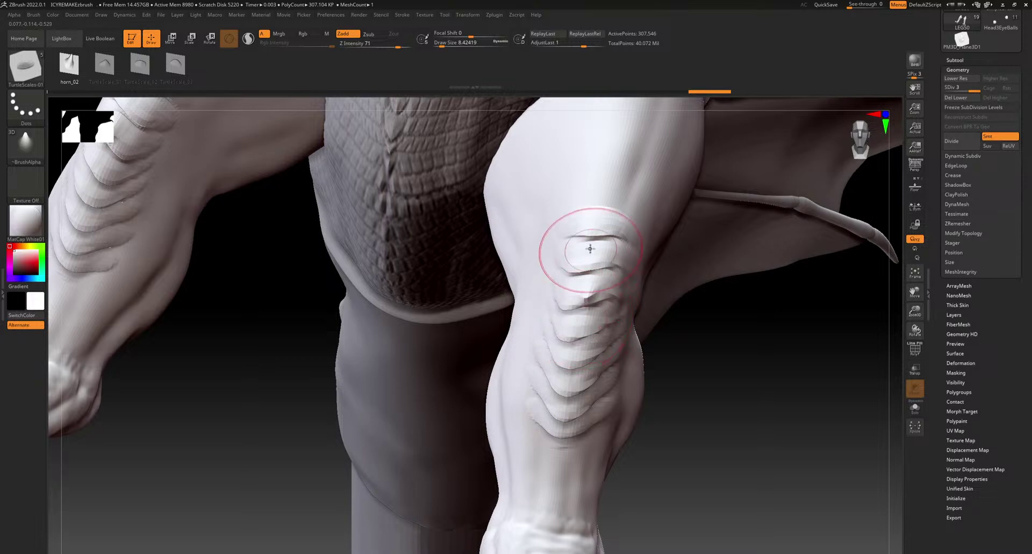
pyautogui.press('b')
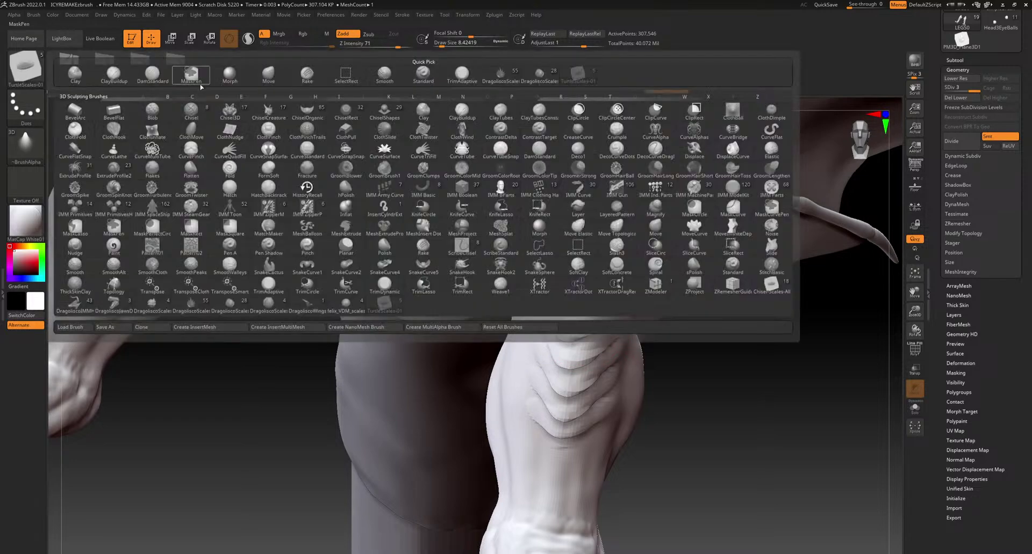
pyautogui.click(268, 75)
pyautogui.moveTo(700, 418); pyautogui.dragTo(666, 316)
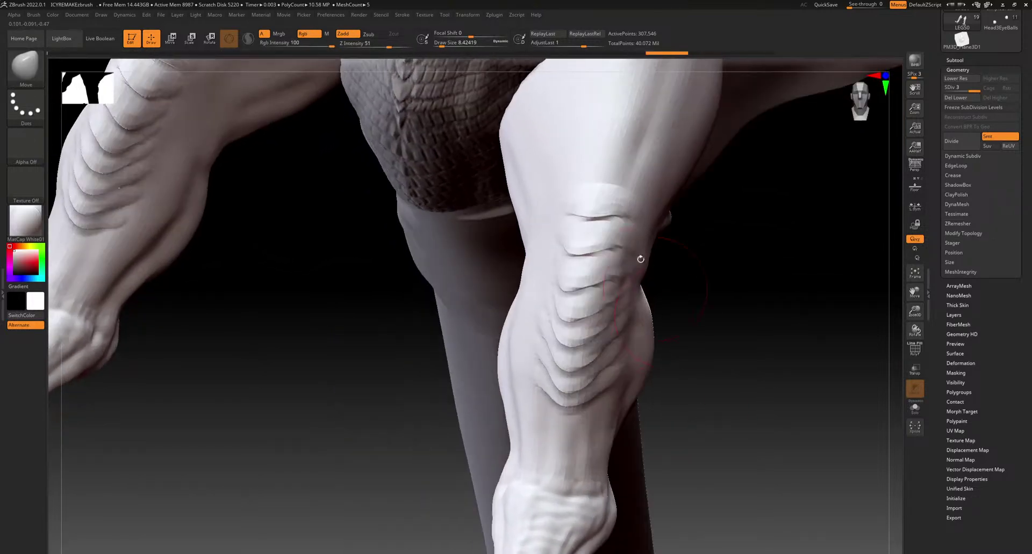
pyautogui.moveTo(441, 46); pyautogui.dragTo(437, 46)
pyautogui.moveTo(723, 299); pyautogui.dragTo(695, 295)
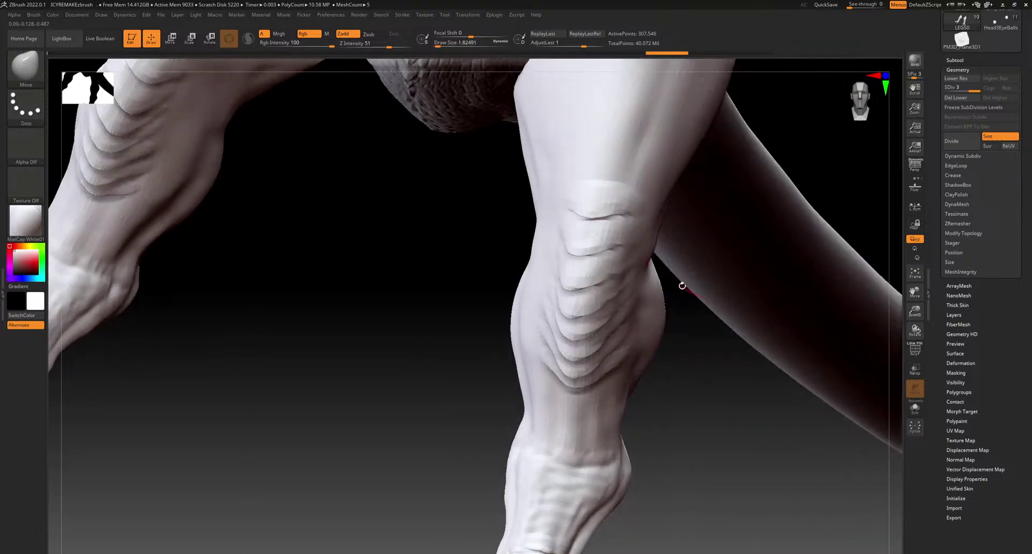
# Try a ClayBuildup stroke on the upper knee scales, raise the Z Intensity to 43 and undo the stroke
pyautogui.click(25, 65)
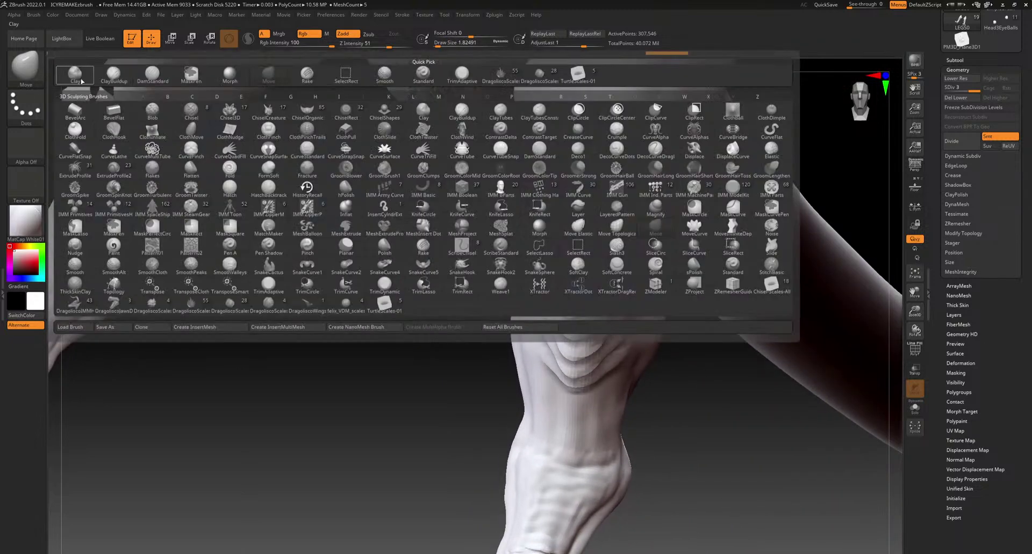
pyautogui.click(128, 81)
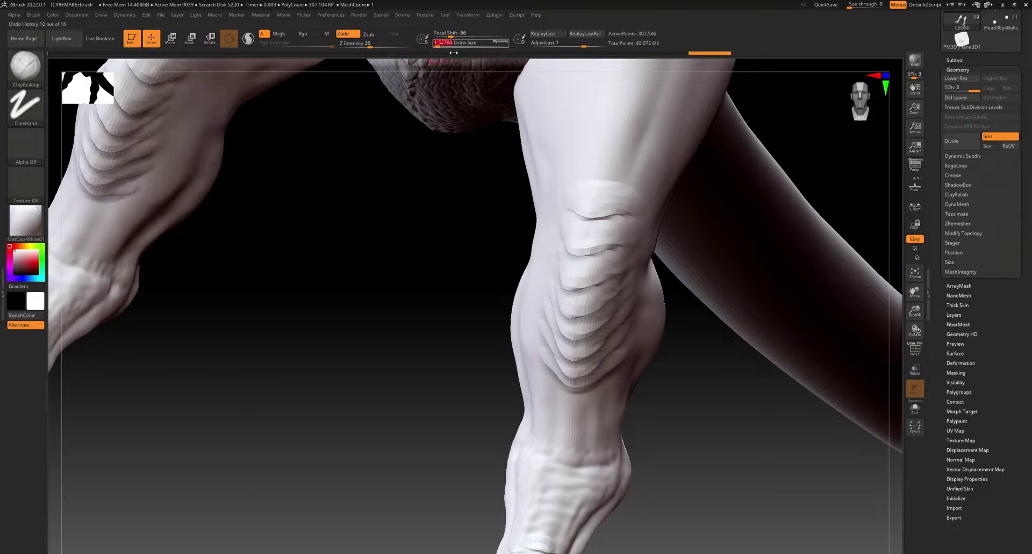
pyautogui.moveTo(580, 235); pyautogui.dragTo(630, 227)
pyautogui.click(385, 44)
pyautogui.hotkey('ctrl', 'z')
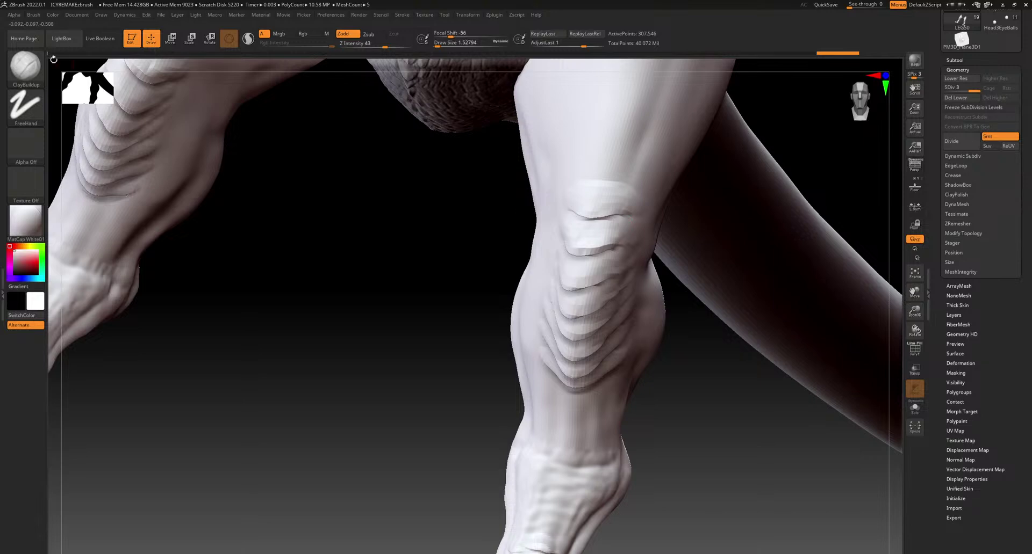
# Switch to the DamStandard brush and divide the legs to subdivision level 4
pyautogui.click(25, 66)
pyautogui.click(152, 74)
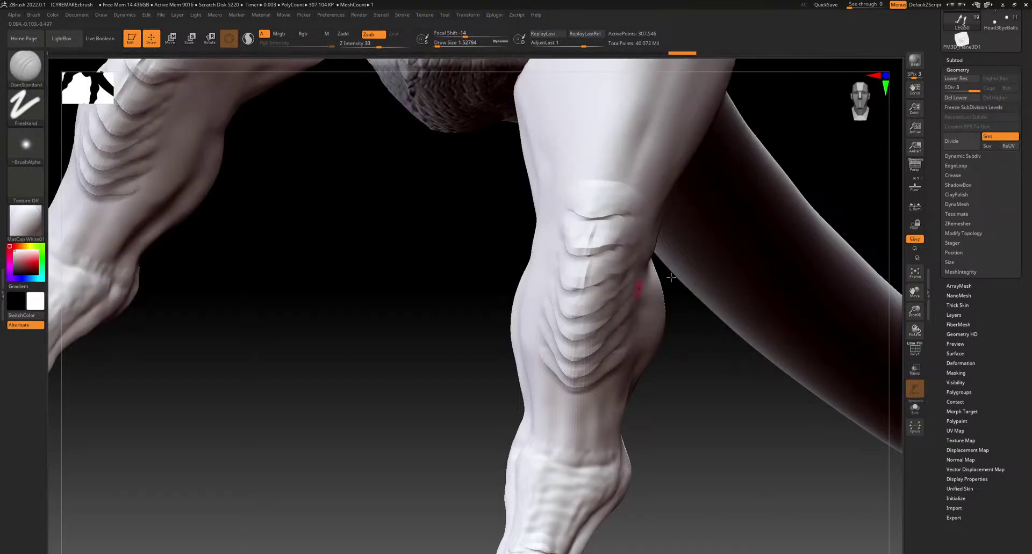
pyautogui.click(974, 137)
# Sculpt a central ridge down the front of the knee scales with DamStandard at a draw size of about 9.45
pyautogui.click(443, 43)
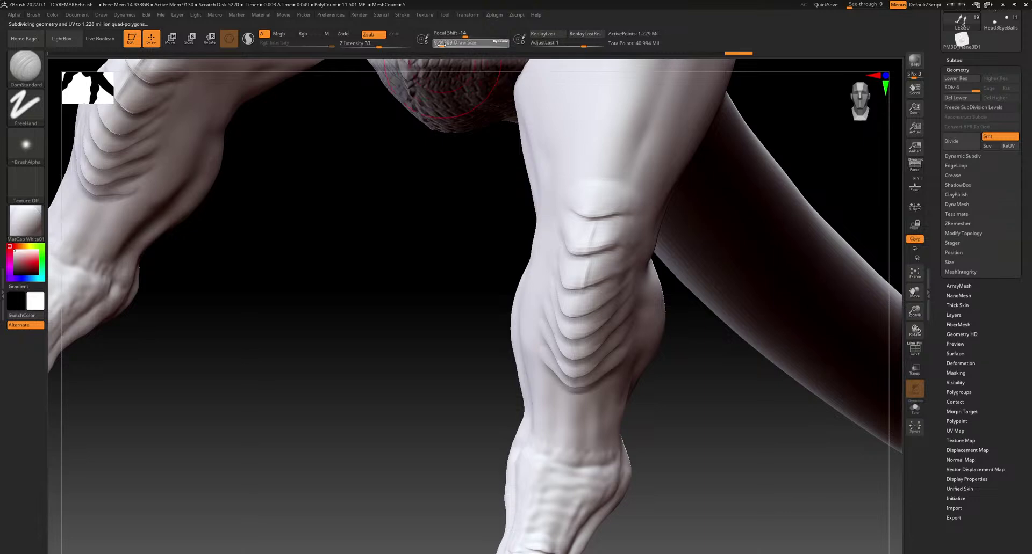
pyautogui.moveTo(707, 408); pyautogui.dragTo(705, 454)
pyautogui.moveTo(587, 275); pyautogui.dragTo(577, 321)
pyautogui.moveTo(580, 324); pyautogui.dragTo(567, 398)
pyautogui.moveTo(567, 399); pyautogui.dragTo(566, 411)
pyautogui.moveTo(587, 257); pyautogui.dragTo(585, 264)
pyautogui.moveTo(586, 248)
pyautogui.mouseDown()
pyautogui.moveTo(571, 271)
pyautogui.moveTo(572, 239)
pyautogui.moveTo(583, 242)
pyautogui.mouseUp()
pyautogui.moveTo(719, 358); pyautogui.dragTo(687, 392)
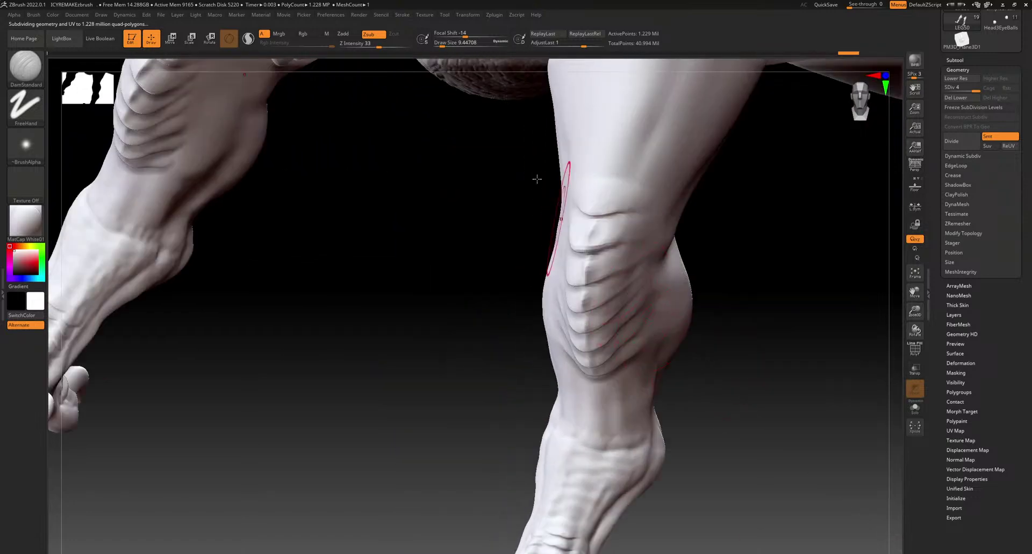
# Carve crisp outlines around the knee scales on the leg's outer side with DamStandard at a draw size of about 1.53
pyautogui.click(436, 45)
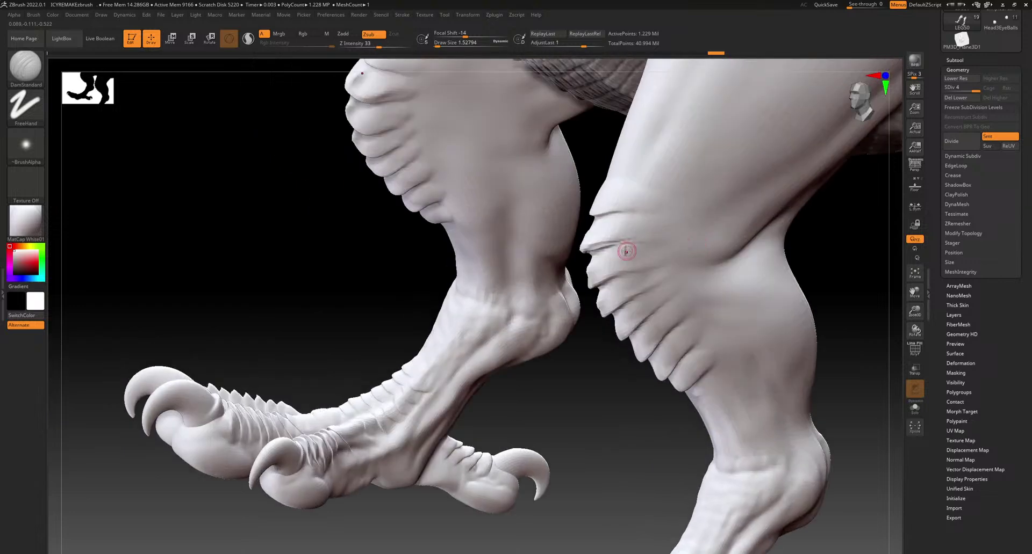
pyautogui.moveTo(598, 250); pyautogui.dragTo(688, 245)
pyautogui.moveTo(612, 277); pyautogui.dragTo(667, 246)
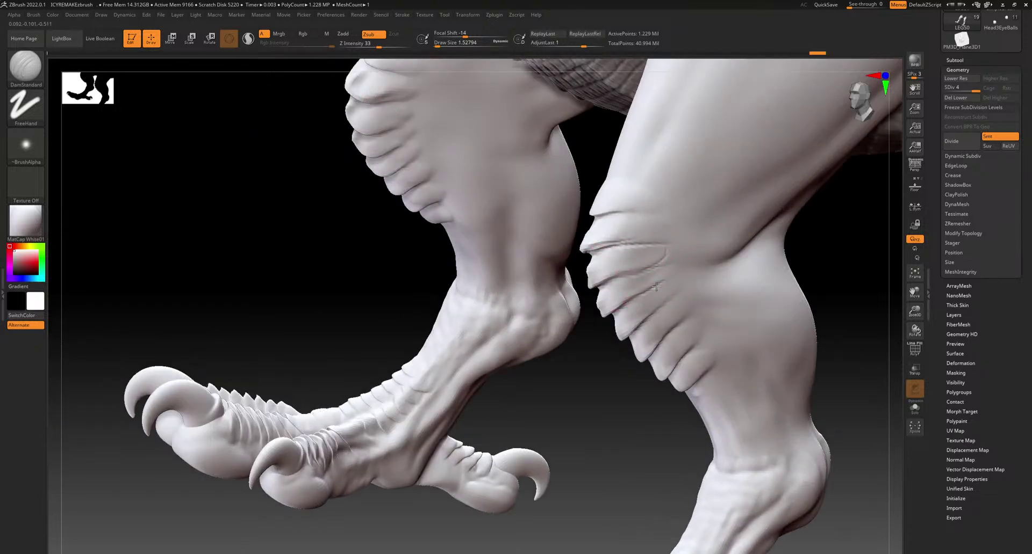
pyautogui.moveTo(639, 323)
pyautogui.mouseDown()
pyautogui.moveTo(671, 295)
pyautogui.moveTo(671, 330)
pyautogui.moveTo(694, 347)
pyautogui.moveTo(697, 323)
pyautogui.moveTo(683, 324)
pyautogui.mouseUp()
# Outline the rounded ends of the knee scales on the leg's inner side with DamStandard
pyautogui.moveTo(655, 469)
pyautogui.keyDown('alt'); pyautogui.mouseDown()
pyautogui.moveTo(617, 401)
pyautogui.moveTo(596, 394)
pyautogui.moveTo(691, 396)
pyautogui.moveTo(639, 337)
pyautogui.mouseUp(); pyautogui.keyUp('alt')
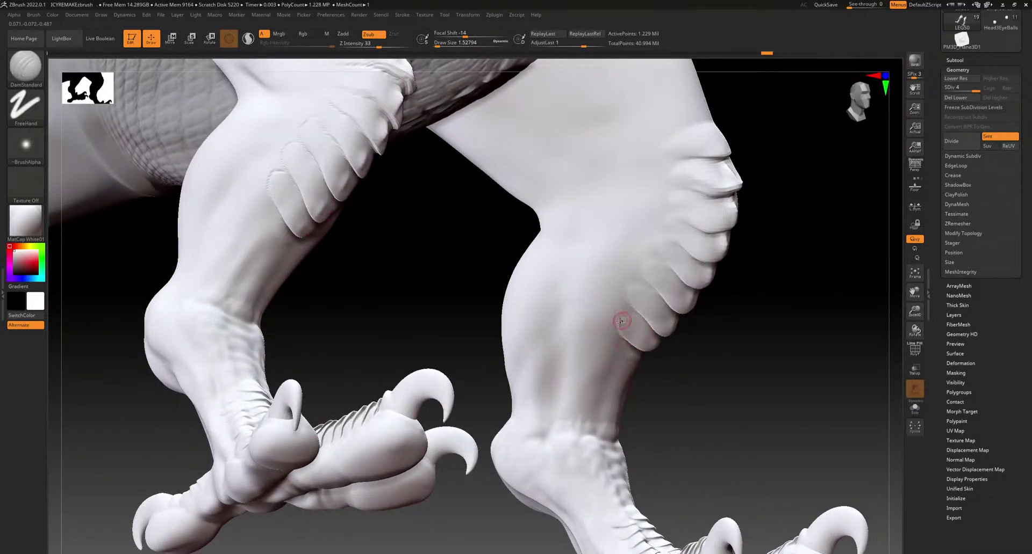
pyautogui.moveTo(629, 292); pyautogui.dragTo(667, 264)
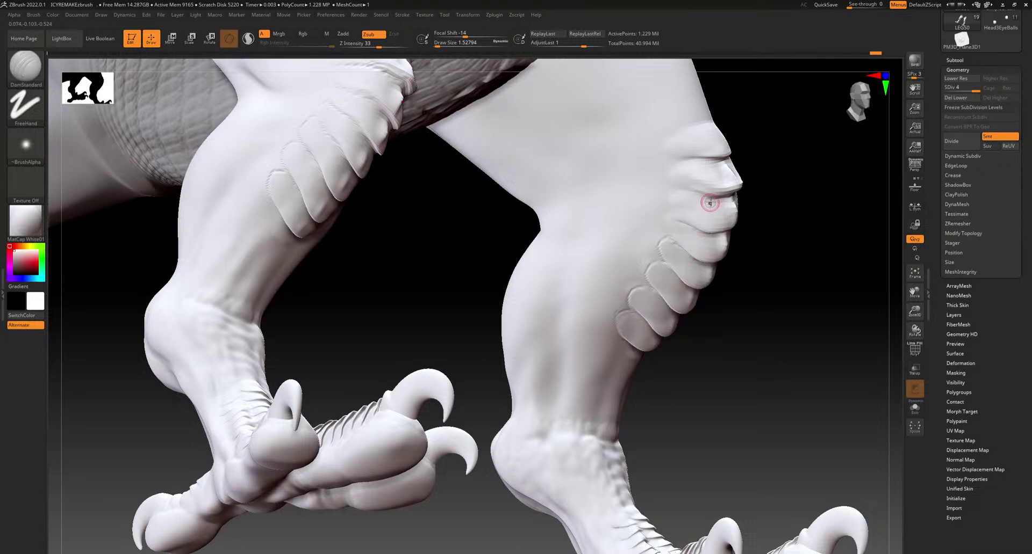
pyautogui.moveTo(697, 195)
pyautogui.mouseDown()
pyautogui.moveTo(662, 188)
pyautogui.moveTo(711, 161)
pyautogui.mouseUp()
pyautogui.moveTo(789, 198); pyautogui.dragTo(752, 191)
# Pull the centre of each knee scale down into a point with the Move brush at a draw size of about 2.62
pyautogui.click(36, 70)
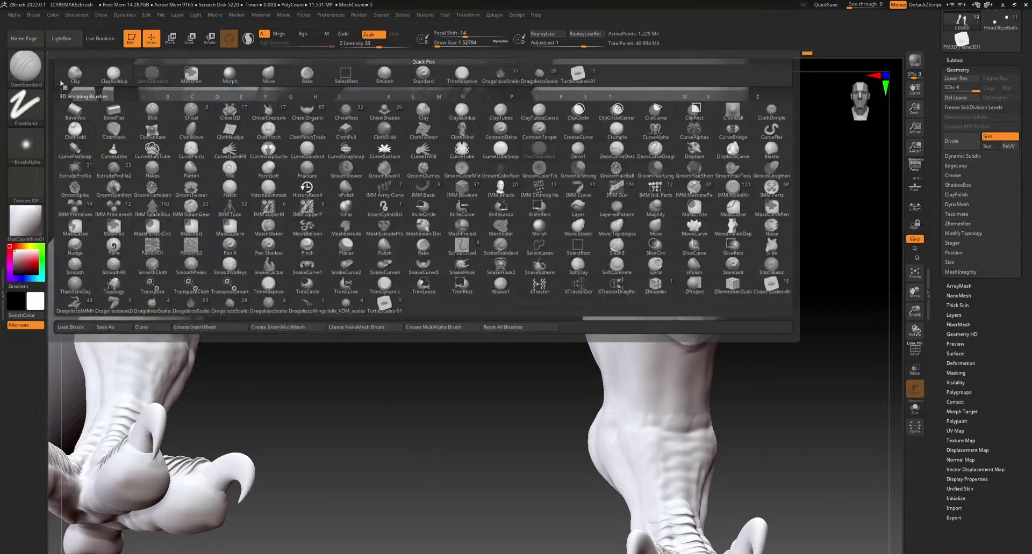
pyautogui.click(268, 75)
pyautogui.keyDown('alt'); pyautogui.moveTo(507, 345); pyautogui.dragTo(460, 425); pyautogui.keyUp('alt')
pyautogui.click(438, 44)
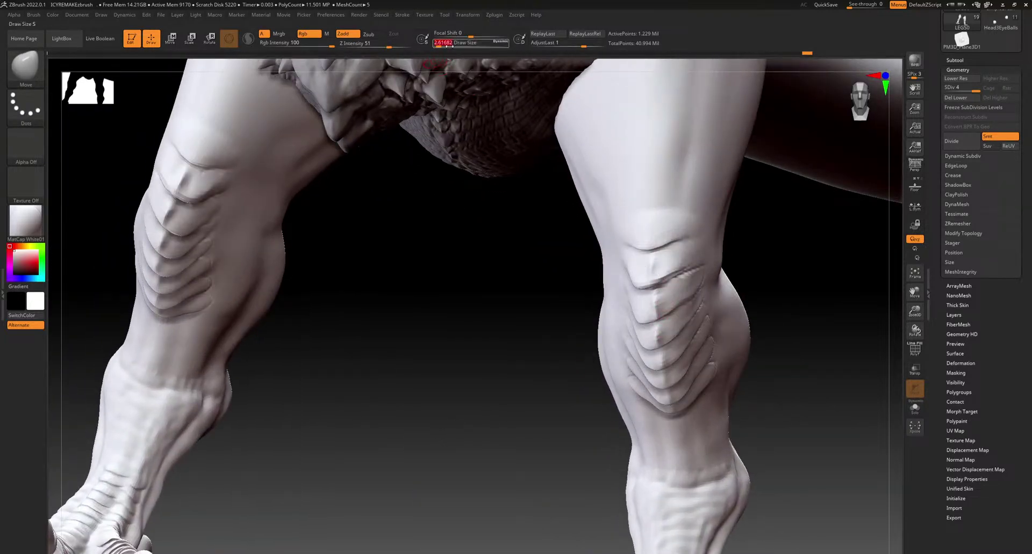
pyautogui.moveTo(801, 336); pyautogui.dragTo(794, 325)
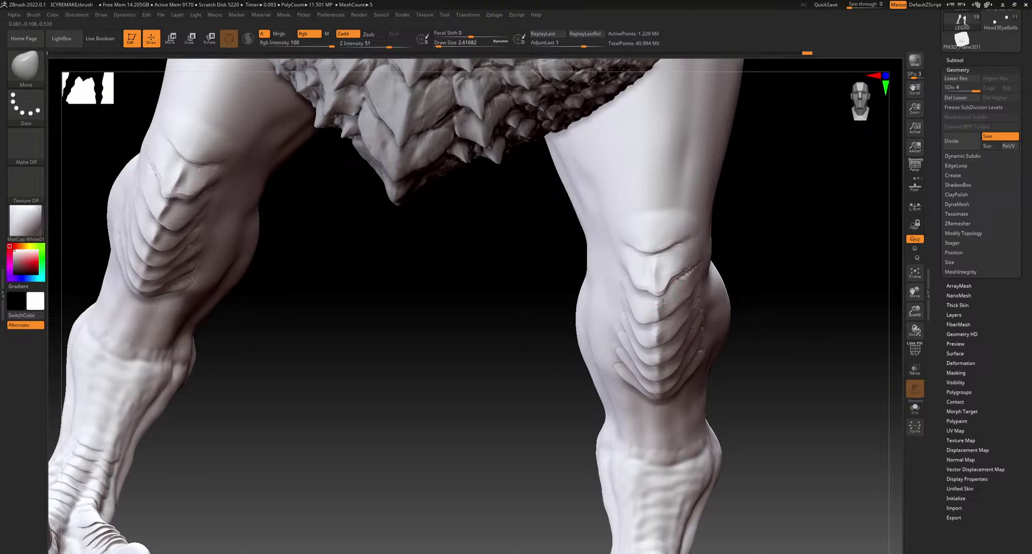
pyautogui.press('ctrl')
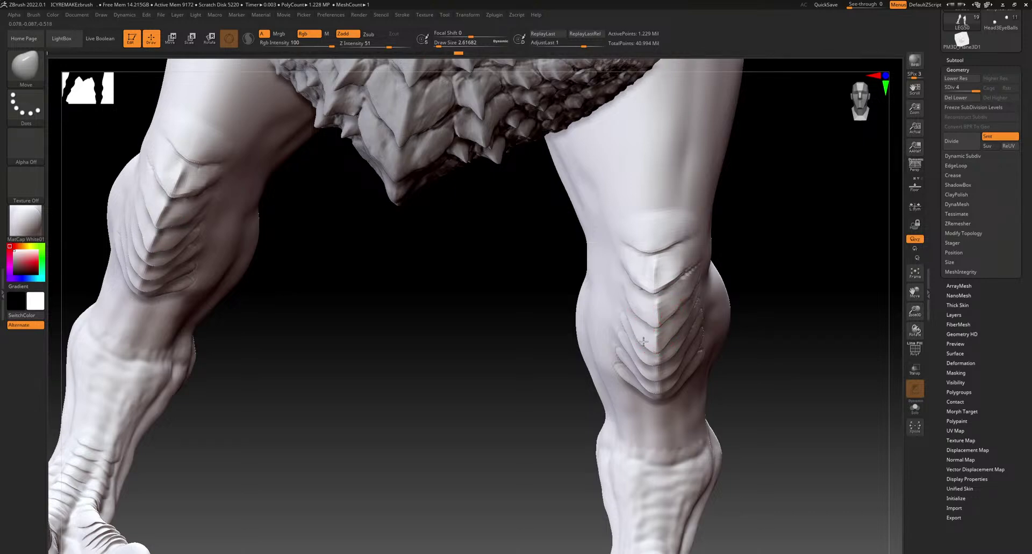
pyautogui.moveTo(757, 336); pyautogui.dragTo(755, 323)
pyautogui.moveTo(659, 369); pyautogui.dragTo(654, 376)
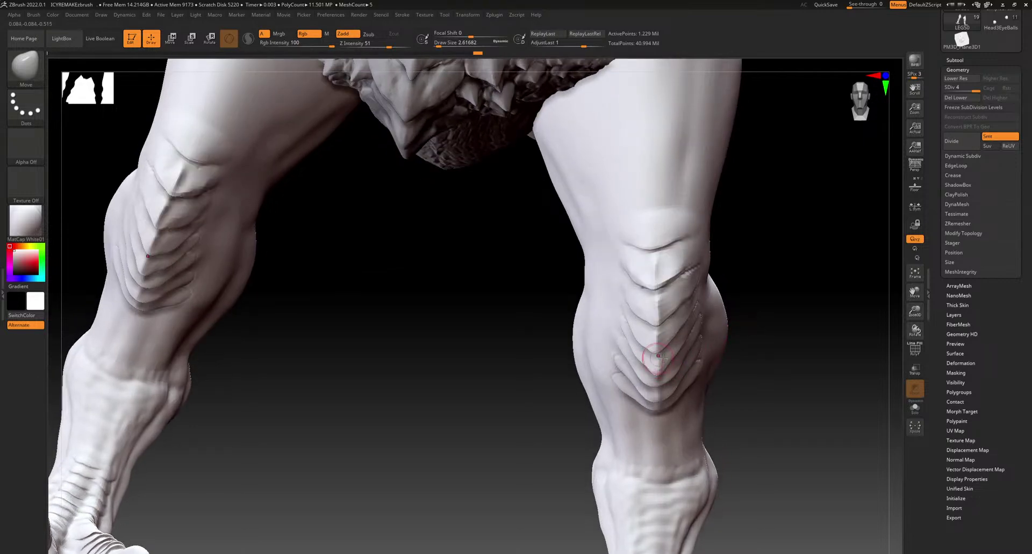
pyautogui.moveTo(753, 394); pyautogui.dragTo(665, 392, button='right')
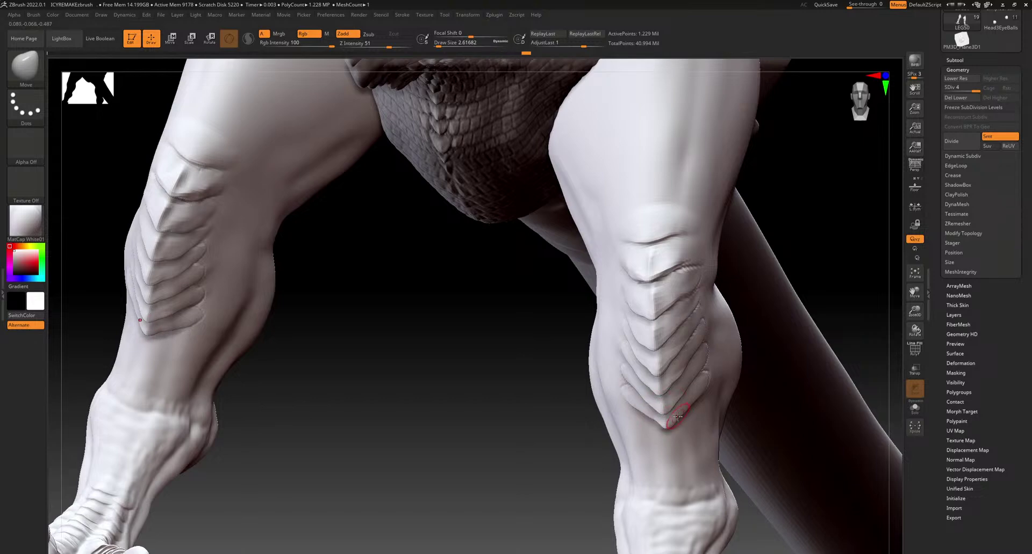
# Lengthen the knee scale tips in side view with the Move brush, raising the draw size to about 4.99
pyautogui.moveTo(511, 438); pyautogui.dragTo(513, 467)
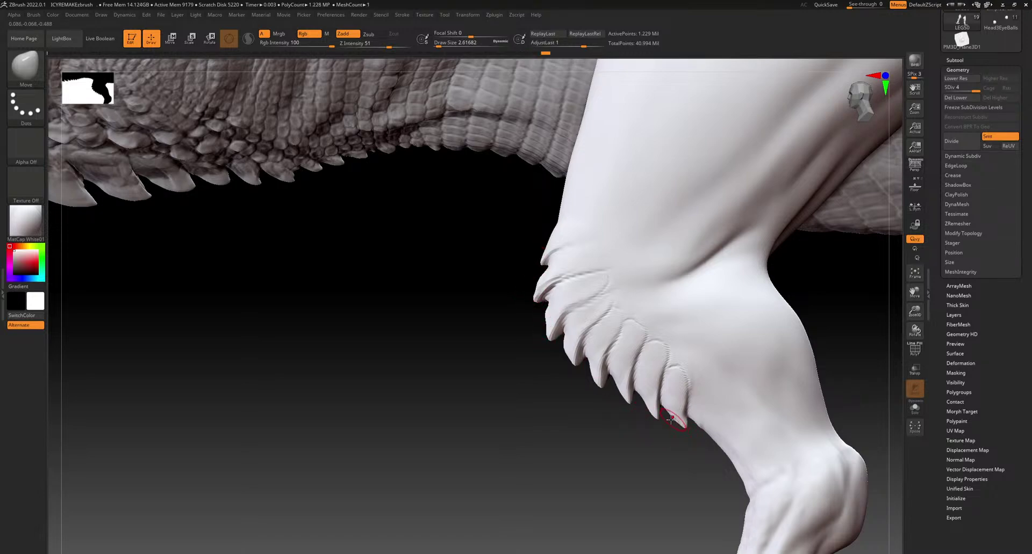
pyautogui.keyDown('ctrl'); pyautogui.moveTo(622, 493); pyautogui.dragTo(591, 378, button='right'); pyautogui.keyUp('ctrl')
pyautogui.click(440, 44)
pyautogui.keyDown('ctrl'); pyautogui.moveTo(667, 218); pyautogui.dragTo(672, 274, button='right'); pyautogui.keyUp('ctrl')
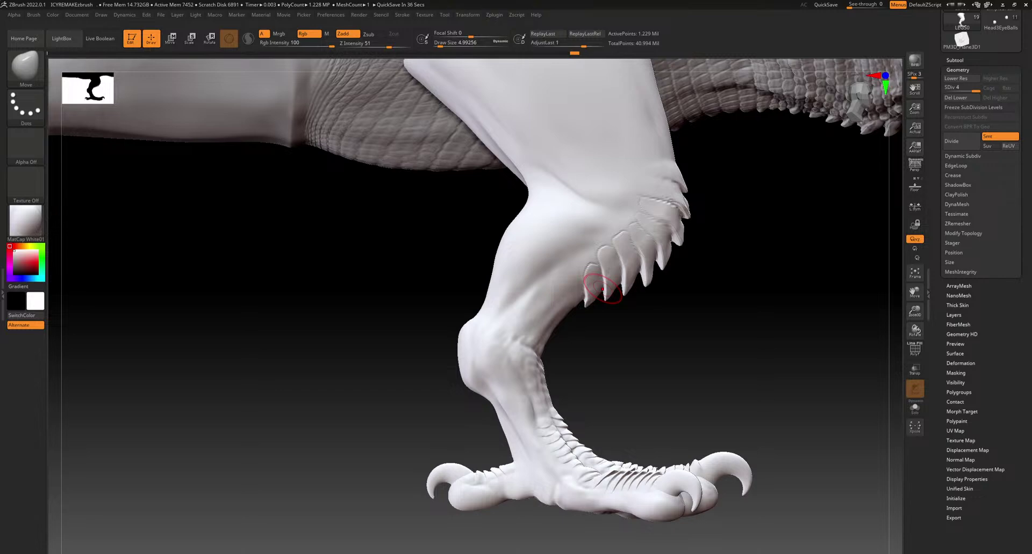
# Carve soft creases on the outer side of the knee with DamStandard at draw size about 8.42 and Z Intensity 21
pyautogui.keyDown('alt'); pyautogui.moveTo(608, 386); pyautogui.dragTo(563, 333, button='right'); pyautogui.keyUp('alt')
pyautogui.moveTo(627, 225)
pyautogui.mouseDown(button='right')
pyautogui.moveTo(573, 304)
pyautogui.moveTo(594, 256)
pyautogui.moveTo(576, 205)
pyautogui.mouseUp(button='right')
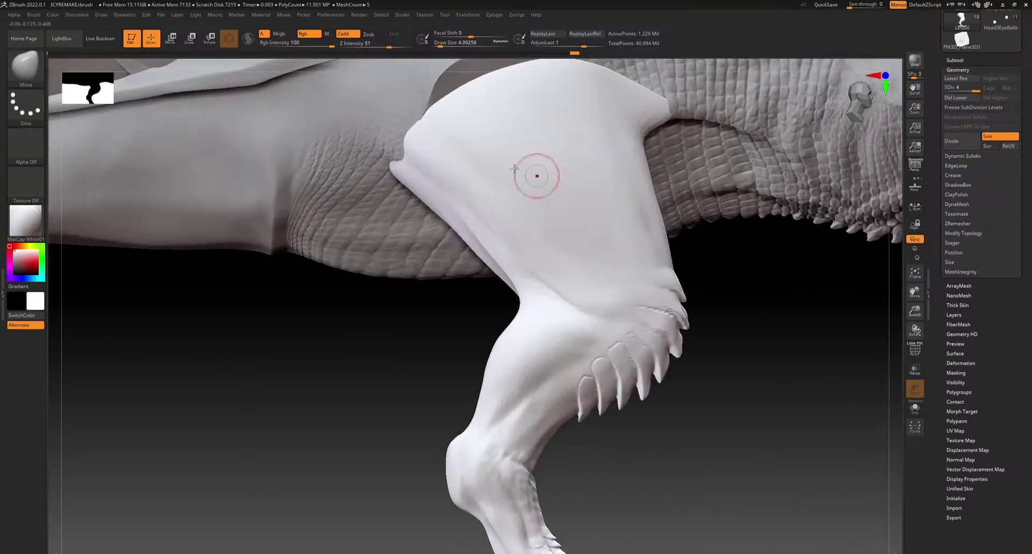
pyautogui.press('b')
pyautogui.click(154, 73)
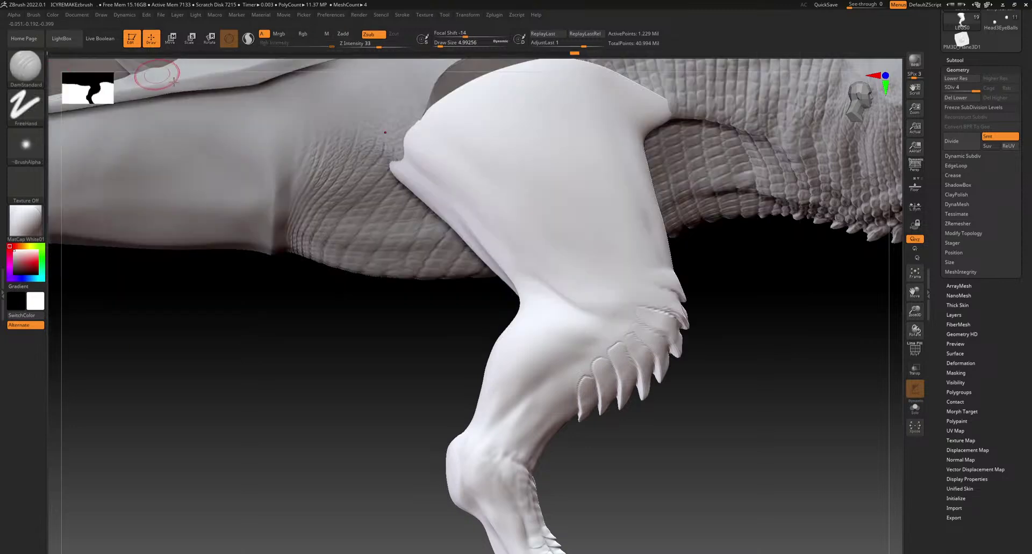
pyautogui.press('s')
pyautogui.moveTo(441, 42); pyautogui.dragTo(443, 43)
pyautogui.click(370, 44)
pyautogui.moveTo(540, 278)
pyautogui.mouseDown()
pyautogui.moveTo(611, 305)
pyautogui.moveTo(619, 346)
pyautogui.moveTo(562, 334)
pyautogui.mouseUp()
pyautogui.moveTo(590, 383); pyautogui.dragTo(557, 356)
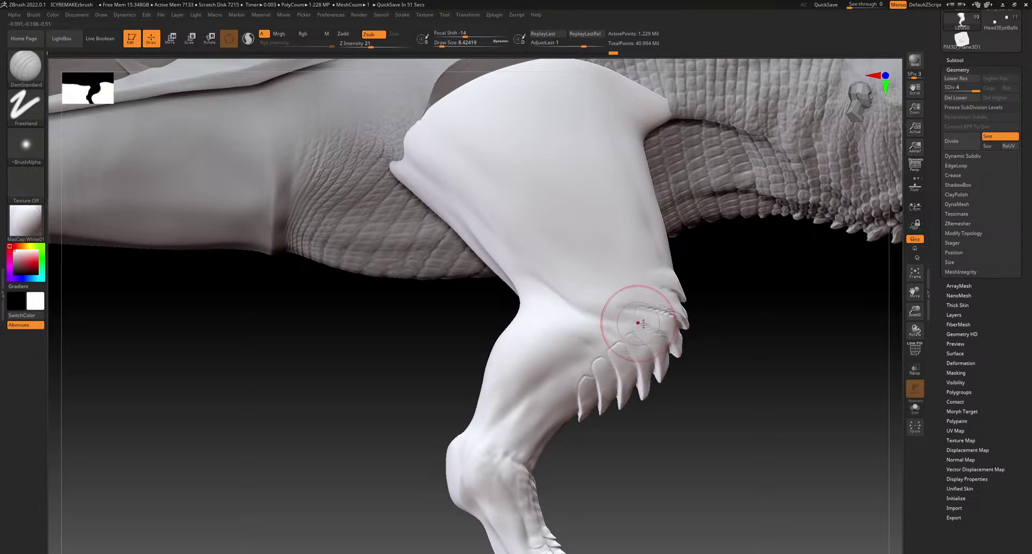
# Carve DamStandard creases across the back of the knee where the thigh meets the calf
pyautogui.moveTo(705, 308)
pyautogui.mouseDown()
pyautogui.moveTo(686, 311)
pyautogui.moveTo(611, 277)
pyautogui.moveTo(693, 317)
pyautogui.moveTo(799, 328)
pyautogui.mouseUp()
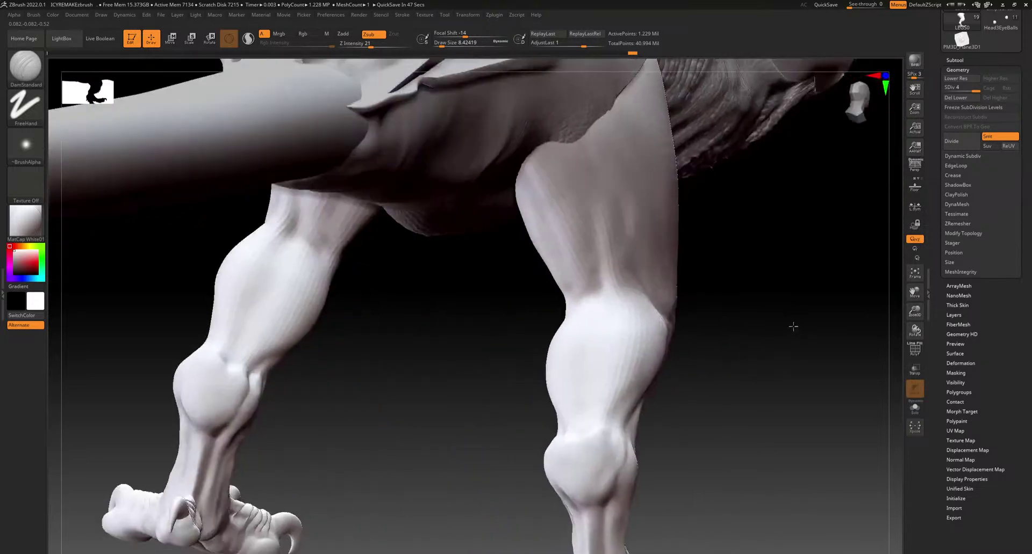
pyautogui.moveTo(799, 329); pyautogui.dragTo(621, 287, button='right')
pyautogui.moveTo(624, 281); pyautogui.dragTo(588, 297)
pyautogui.moveTo(711, 283); pyautogui.dragTo(753, 276, button='right')
pyautogui.moveTo(753, 275); pyautogui.dragTo(766, 273)
pyautogui.moveTo(615, 308); pyautogui.dragTo(571, 310)
pyautogui.moveTo(677, 272); pyautogui.dragTo(703, 261)
pyautogui.moveTo(703, 260); pyautogui.dragTo(716, 255, button='right')
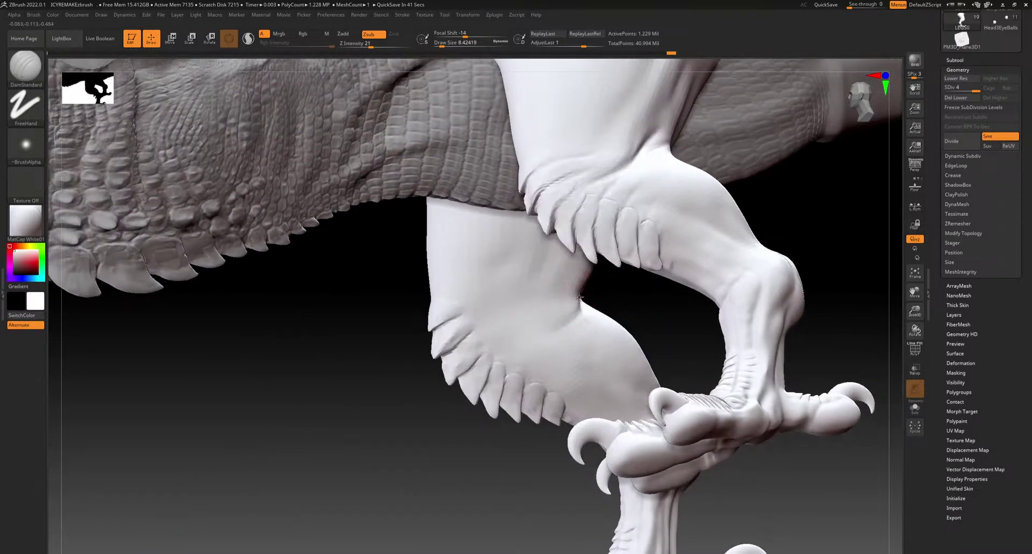
# Carve folds on the inner side of the knee, running from the back of the joint to the scales
pyautogui.moveTo(574, 302)
pyautogui.mouseDown()
pyautogui.moveTo(525, 322)
pyautogui.moveTo(580, 296)
pyautogui.moveTo(478, 353)
pyautogui.mouseUp()
pyautogui.moveTo(526, 319); pyautogui.dragTo(480, 360)
pyautogui.moveTo(575, 310)
pyautogui.mouseDown()
pyautogui.moveTo(542, 330)
pyautogui.moveTo(525, 356)
pyautogui.mouseUp()
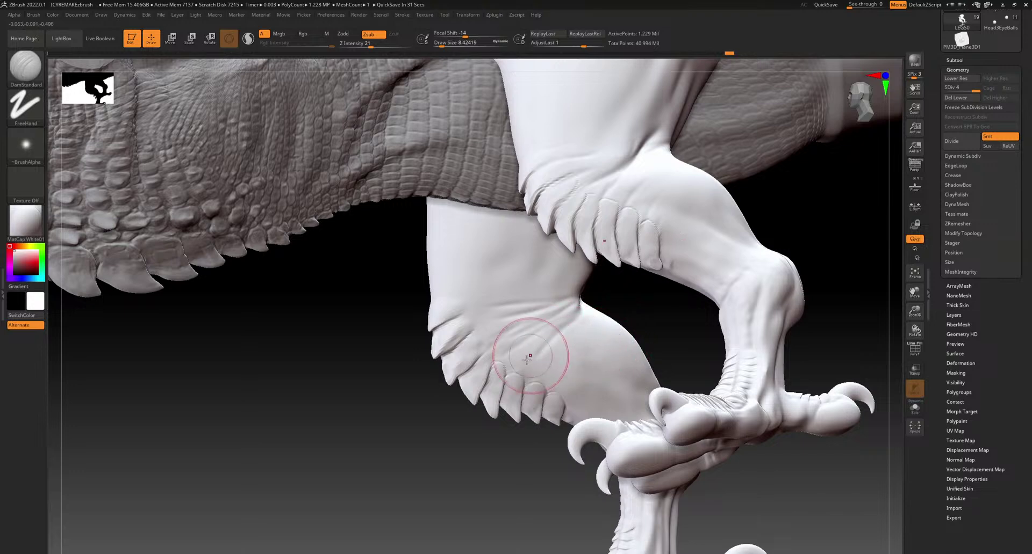
pyautogui.moveTo(539, 355); pyautogui.dragTo(511, 371)
pyautogui.moveTo(548, 328); pyautogui.dragTo(529, 368)
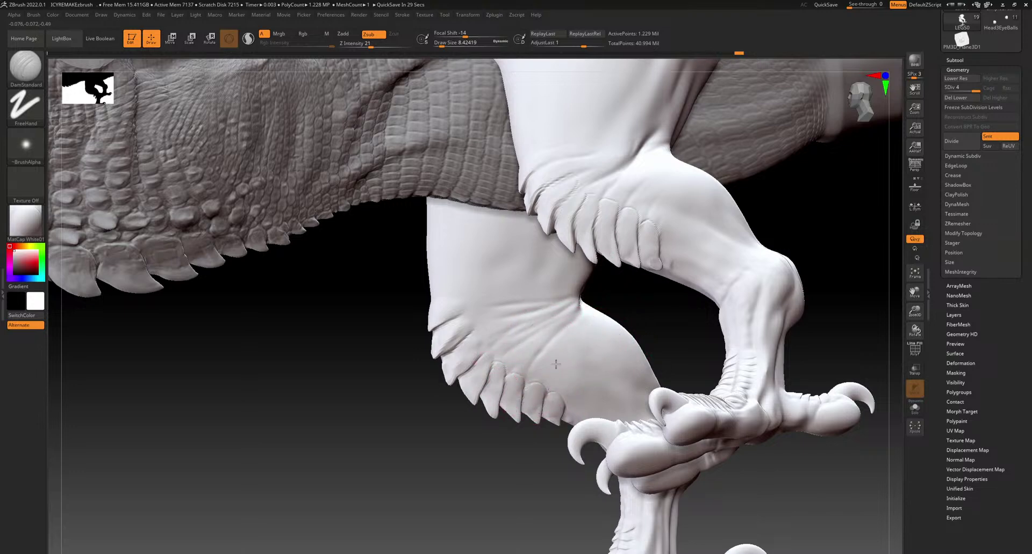
# Carve further DamStandard creases across the outer side of the knee above the scales, setting the draw size to about 2.19
pyautogui.moveTo(463, 290); pyautogui.dragTo(506, 292)
pyautogui.moveTo(797, 220); pyautogui.dragTo(741, 274)
pyautogui.moveTo(555, 311)
pyautogui.mouseDown()
pyautogui.moveTo(542, 336)
pyautogui.moveTo(507, 353)
pyautogui.mouseUp()
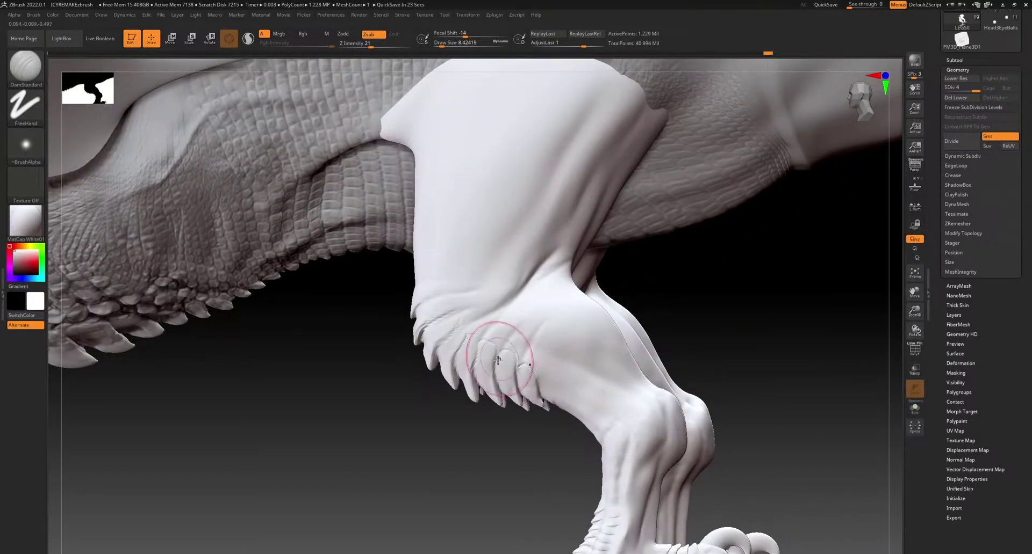
pyautogui.moveTo(443, 52); pyautogui.dragTo(436, 52)
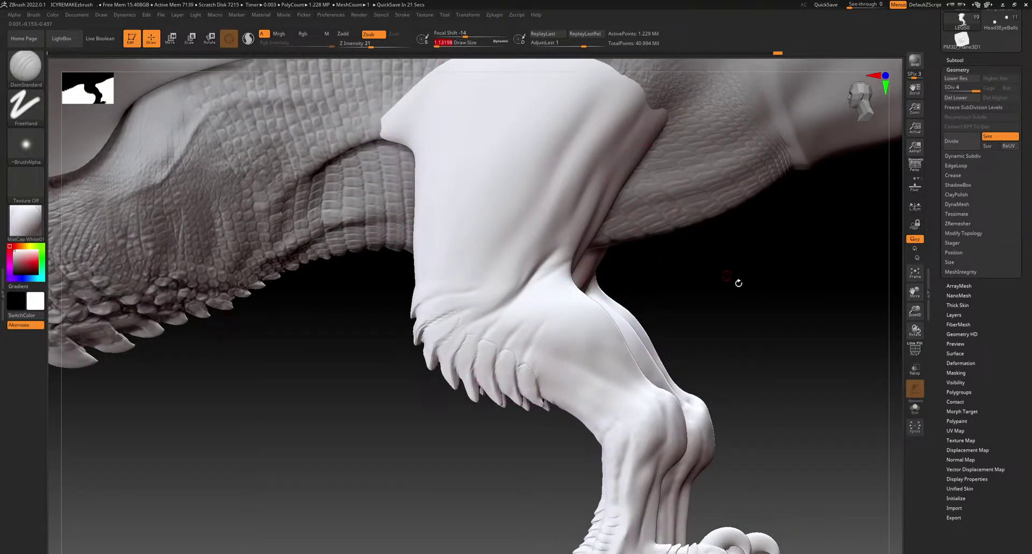
pyautogui.moveTo(723, 274); pyautogui.dragTo(681, 275)
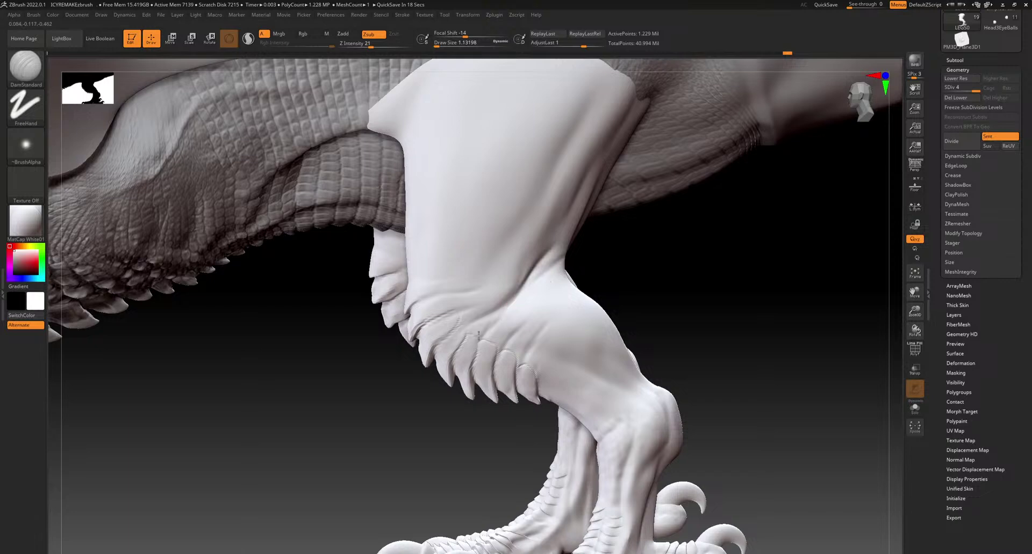
pyautogui.moveTo(436, 48); pyautogui.dragTo(438, 53)
pyautogui.moveTo(700, 263); pyautogui.dragTo(744, 284)
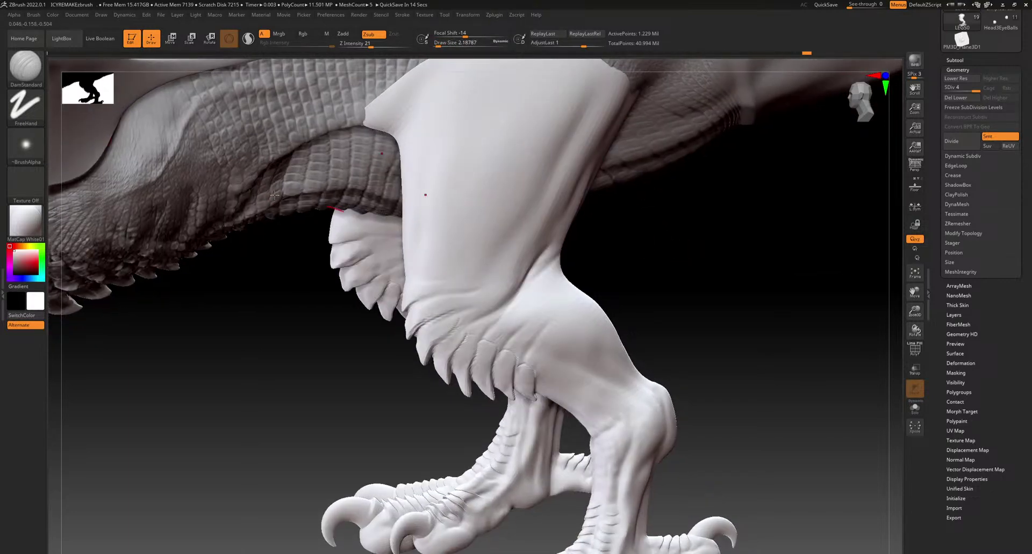
# Build up the skin folds on the outer knee and lower thigh with ClayBuildup at draw size about 6.58
pyautogui.click(25, 65)
pyautogui.click(114, 74)
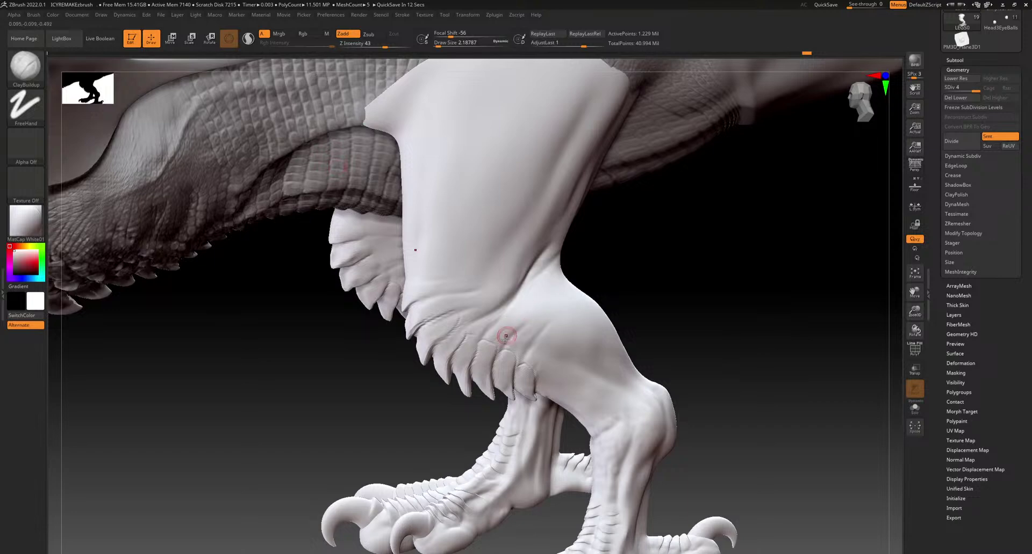
pyautogui.moveTo(439, 47); pyautogui.dragTo(441, 47)
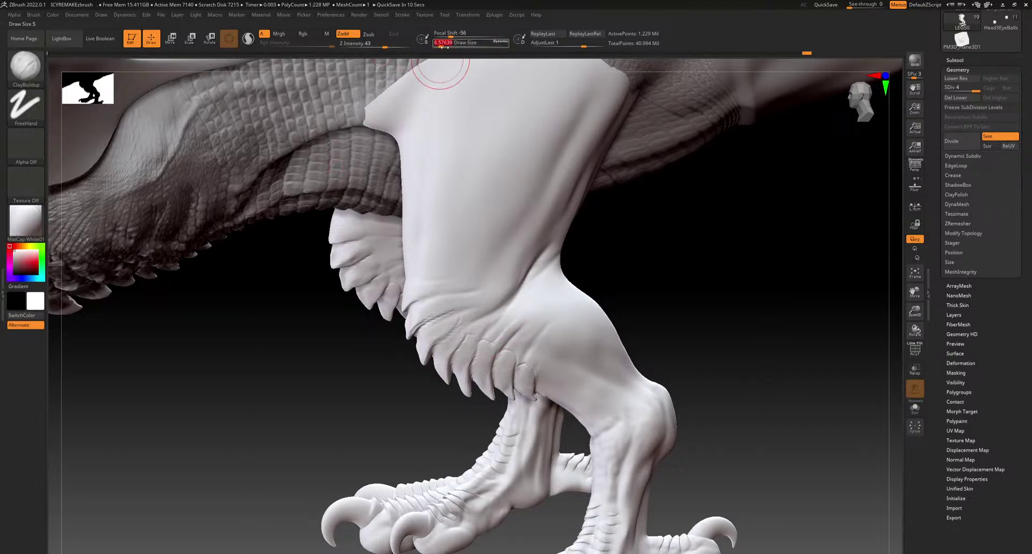
pyautogui.moveTo(519, 318)
pyautogui.mouseDown()
pyautogui.moveTo(532, 303)
pyautogui.moveTo(497, 339)
pyautogui.mouseUp()
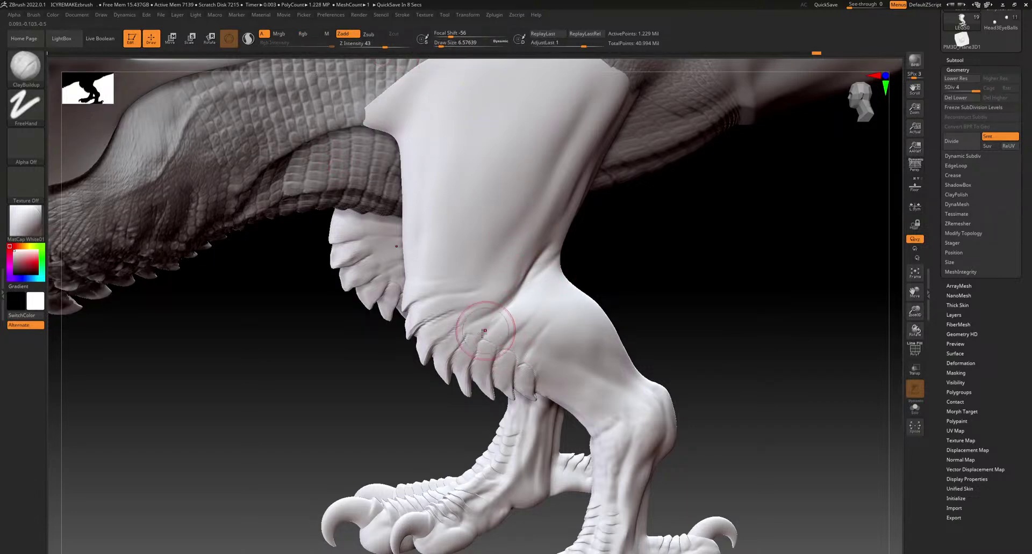
pyautogui.moveTo(541, 310); pyautogui.dragTo(531, 332)
pyautogui.moveTo(547, 282); pyautogui.dragTo(513, 307)
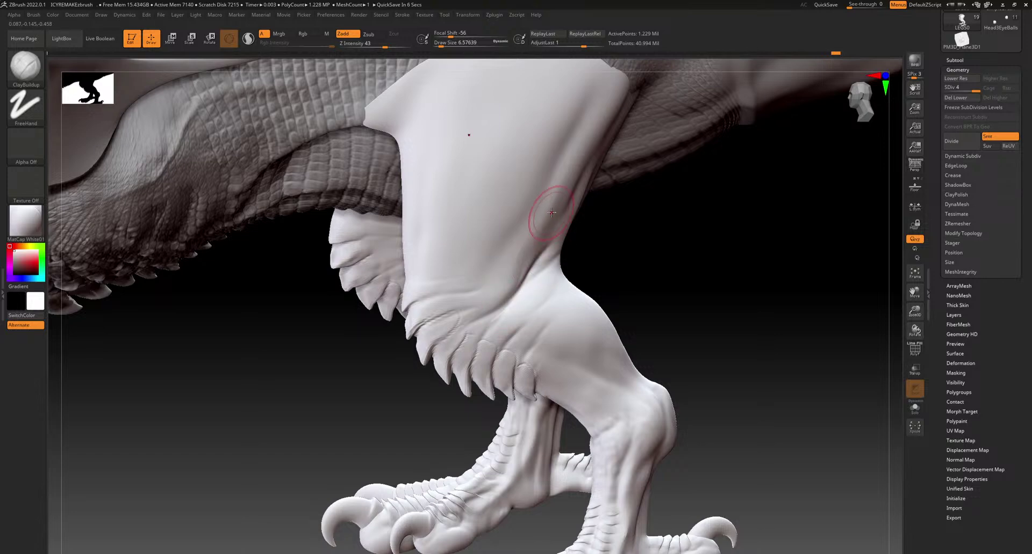
pyautogui.moveTo(553, 207); pyautogui.dragTo(519, 256)
pyautogui.moveTo(573, 177)
pyautogui.mouseDown()
pyautogui.moveTo(515, 271)
pyautogui.moveTo(505, 256)
pyautogui.moveTo(570, 185)
pyautogui.mouseUp()
# Sculpt fine ClayBuildup folds on the inner side of the knee, fanning out from the back of the joint at draw size about 1.03
pyautogui.moveTo(620, 230)
pyautogui.mouseDown()
pyautogui.moveTo(642, 286)
pyautogui.moveTo(737, 345)
pyautogui.moveTo(674, 364)
pyautogui.moveTo(687, 363)
pyautogui.moveTo(719, 311)
pyautogui.moveTo(464, 425)
pyautogui.mouseUp()
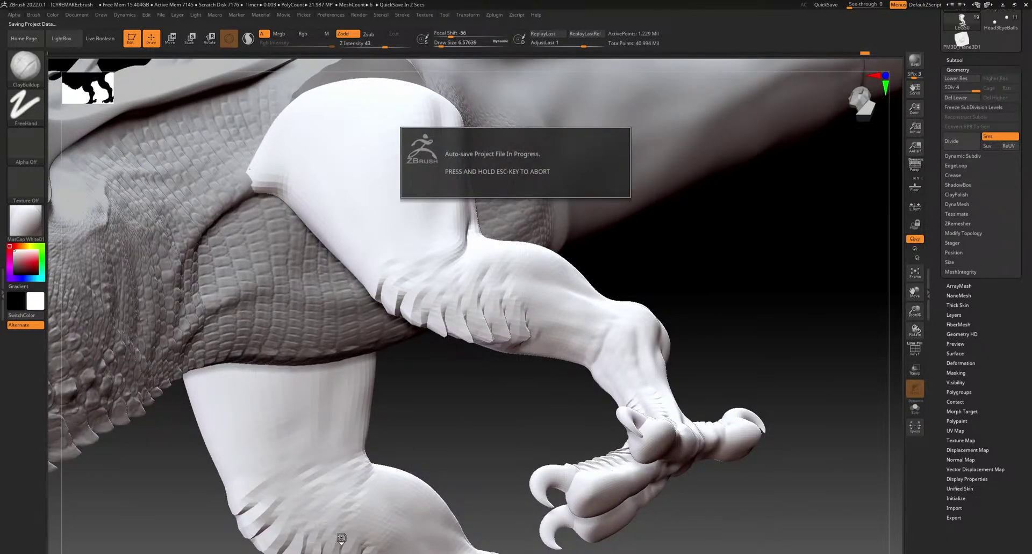
pyautogui.moveTo(333, 529); pyautogui.dragTo(353, 373)
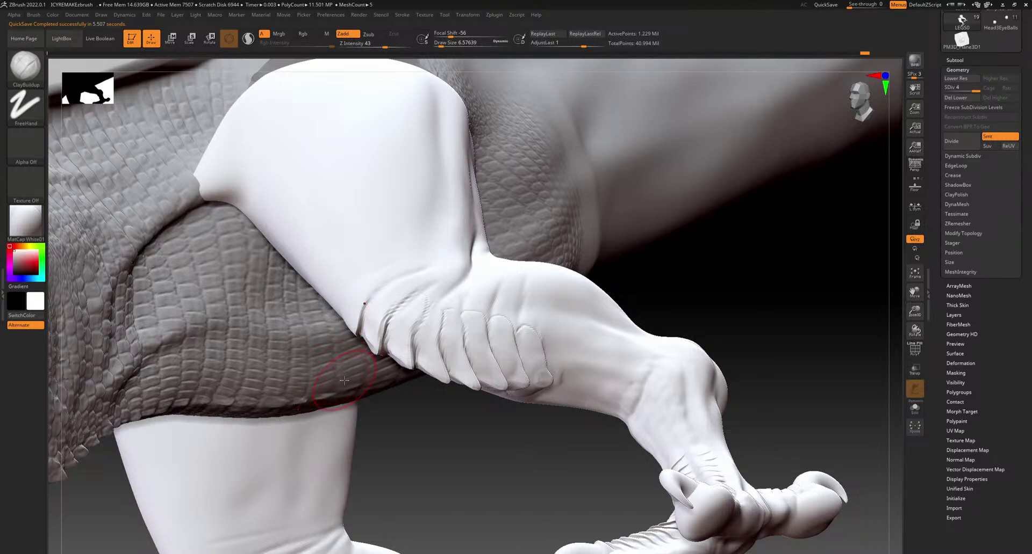
pyautogui.moveTo(390, 414)
pyautogui.mouseDown(button='right')
pyautogui.moveTo(456, 323)
pyautogui.moveTo(492, 346)
pyautogui.mouseUp(button='right')
pyautogui.click(436, 47)
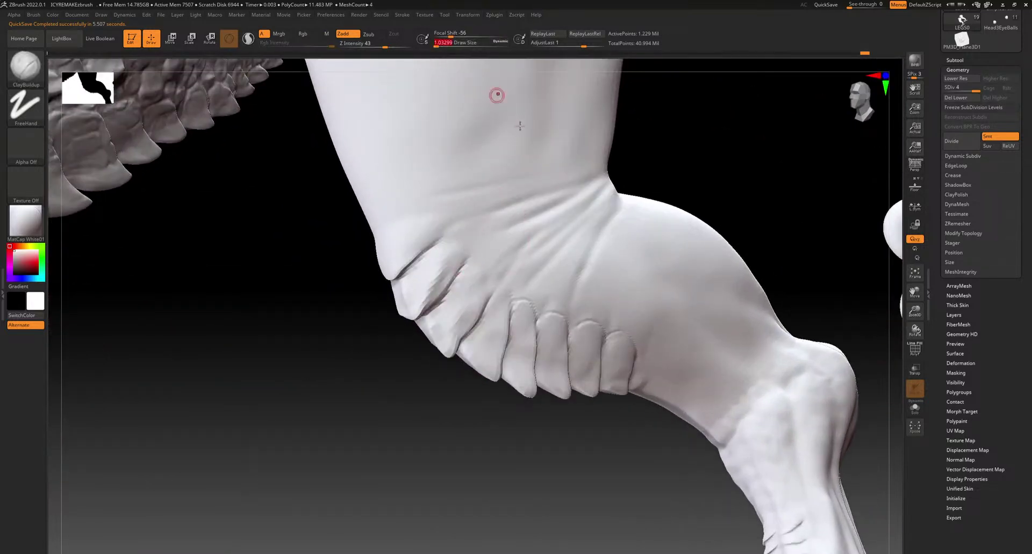
pyautogui.moveTo(595, 194)
pyautogui.keyDown('alt'); pyautogui.mouseDown()
pyautogui.moveTo(513, 248)
pyautogui.moveTo(564, 232)
pyautogui.moveTo(545, 253)
pyautogui.mouseUp(); pyautogui.keyUp('alt')
pyautogui.moveTo(598, 199)
pyautogui.keyDown('alt'); pyautogui.mouseDown()
pyautogui.moveTo(548, 251)
pyautogui.moveTo(570, 237)
pyautogui.moveTo(553, 258)
pyautogui.mouseUp(); pyautogui.keyUp('alt')
pyautogui.moveTo(596, 234); pyautogui.dragTo(559, 282)
pyautogui.moveTo(577, 207); pyautogui.dragTo(481, 252)
pyautogui.moveTo(545, 223); pyautogui.dragTo(492, 249)
pyautogui.moveTo(567, 197); pyautogui.dragTo(488, 227)
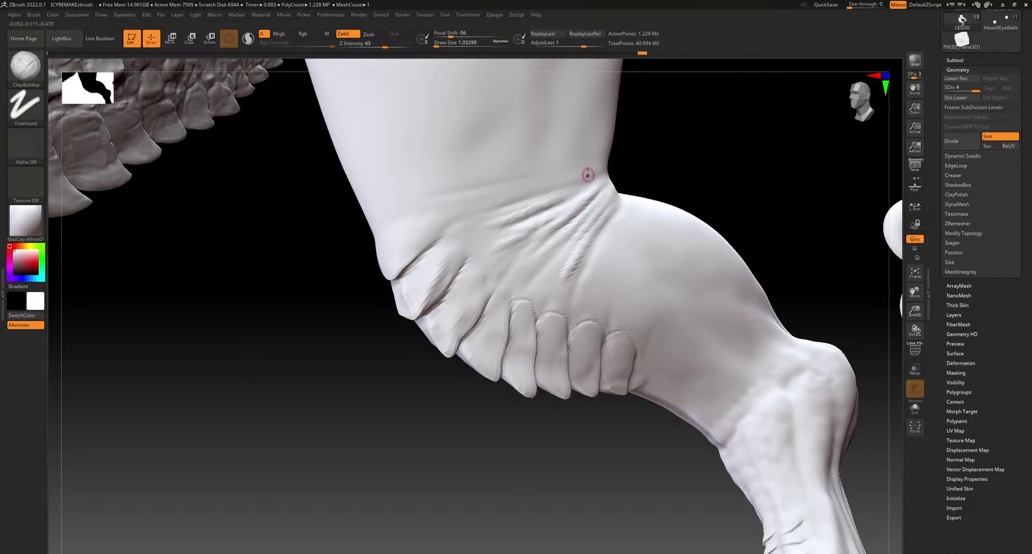
pyautogui.moveTo(434, 46); pyautogui.dragTo(441, 46)
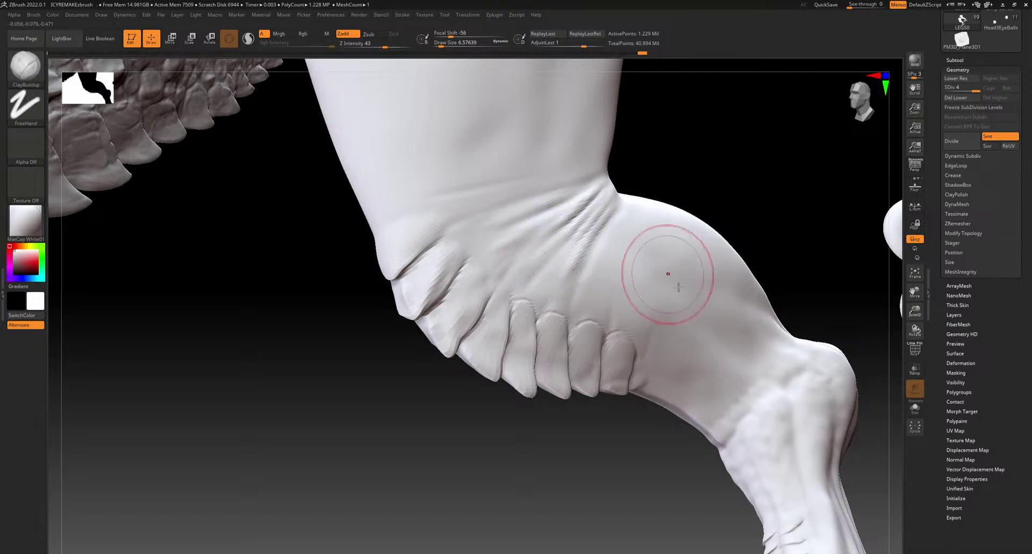
# Carve scale edges down the front of the lower leg above the toes with DamStandard at draw size about 1.13
pyautogui.moveTo(628, 445); pyautogui.dragTo(456, 218)
pyautogui.moveTo(635, 328); pyautogui.dragTo(660, 329, button='right')
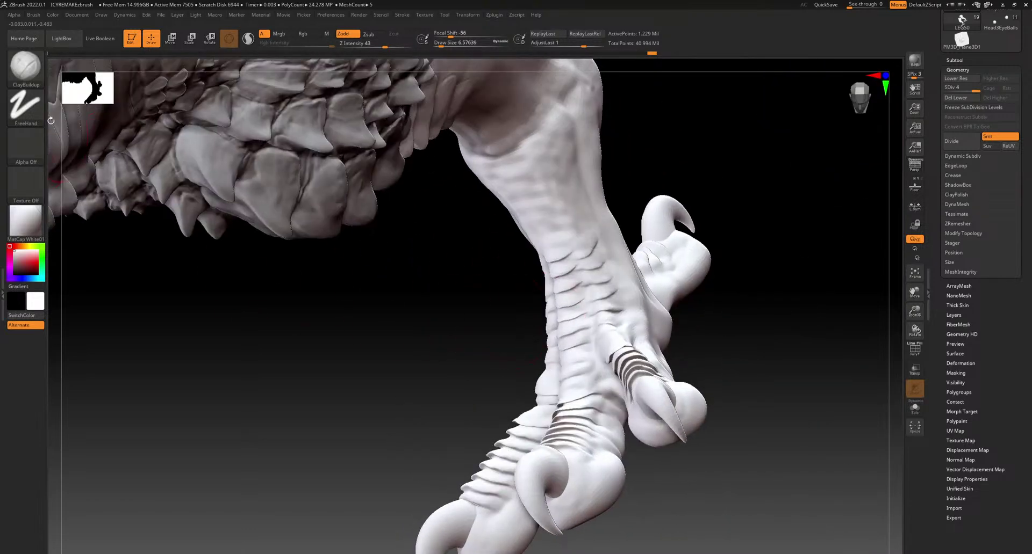
pyautogui.click(33, 76)
pyautogui.click(151, 75)
pyautogui.moveTo(548, 273)
pyautogui.keyDown('ctrl'); pyautogui.mouseDown(button='right')
pyautogui.moveTo(551, 311)
pyautogui.moveTo(548, 300)
pyautogui.mouseUp(button='right'); pyautogui.keyUp('ctrl')
pyautogui.click(439, 47)
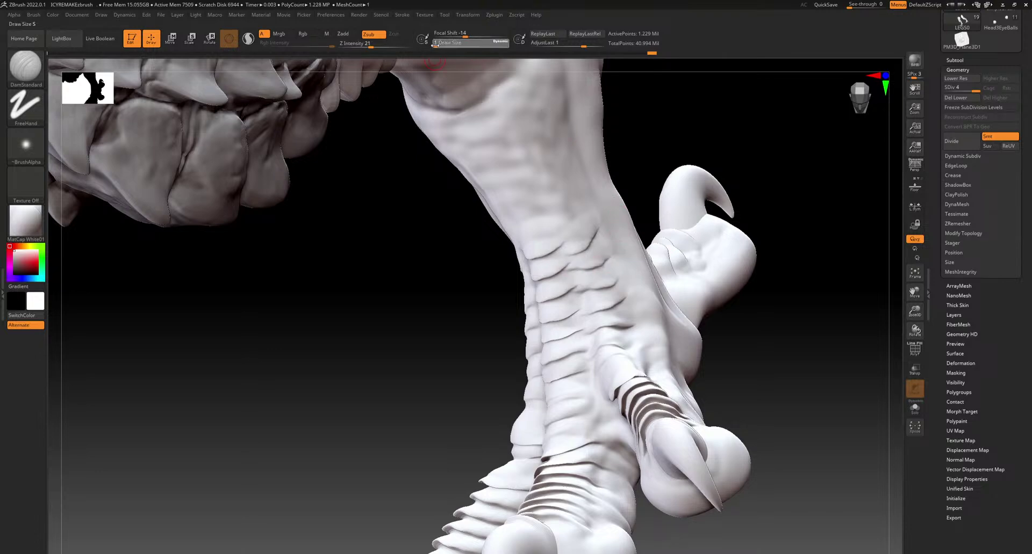
pyautogui.moveTo(435, 311); pyautogui.dragTo(603, 242)
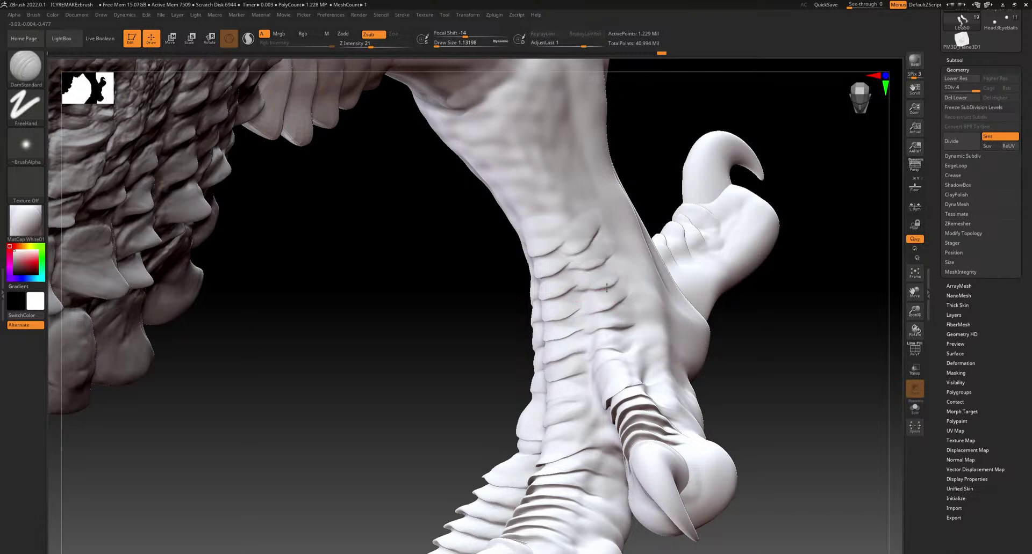
pyautogui.moveTo(797, 377); pyautogui.dragTo(733, 343)
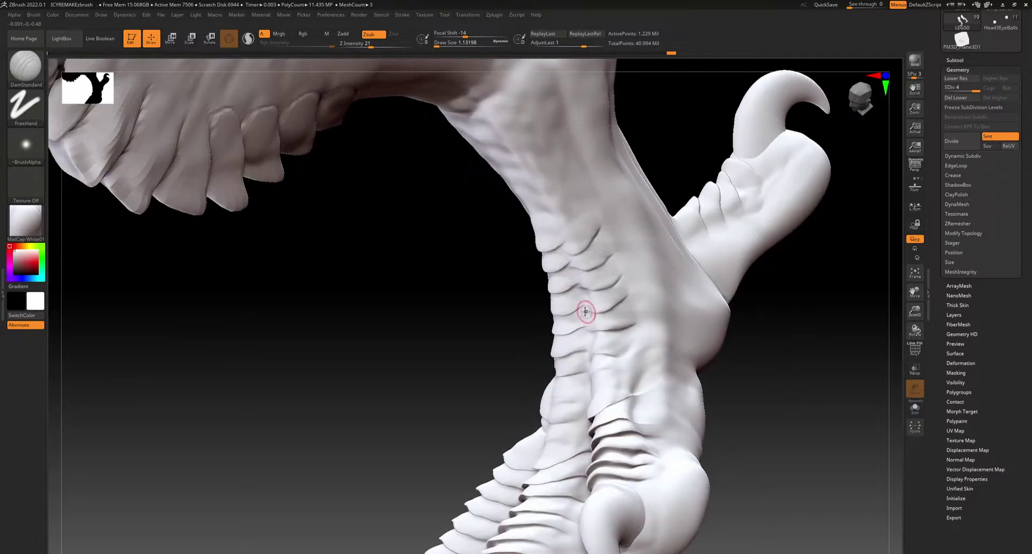
pyautogui.moveTo(602, 341); pyautogui.dragTo(636, 319)
pyautogui.moveTo(752, 363)
pyautogui.mouseDown()
pyautogui.moveTo(768, 385)
pyautogui.moveTo(806, 376)
pyautogui.mouseUp()
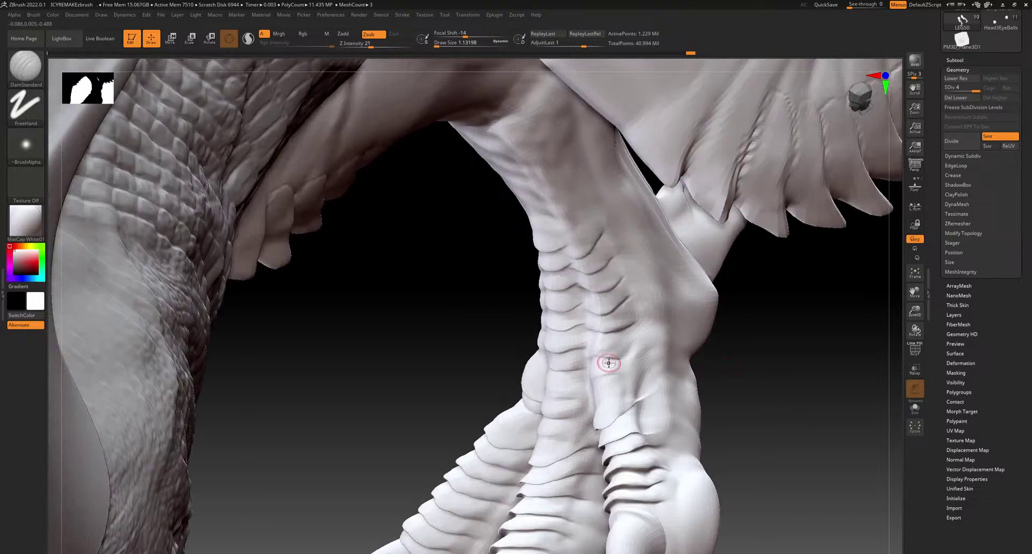
pyautogui.moveTo(601, 382); pyautogui.dragTo(626, 371)
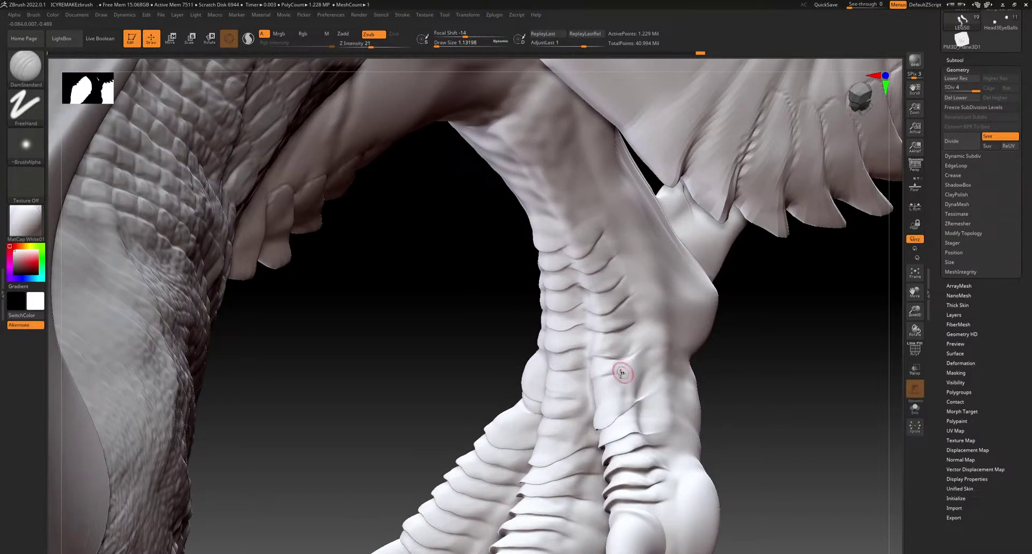
# Extend the DamStandard scale rows where the lower leg meets the middle and outer toes
pyautogui.moveTo(713, 375); pyautogui.dragTo(737, 394)
pyautogui.moveTo(790, 416); pyautogui.dragTo(743, 424, button='right')
pyautogui.moveTo(564, 463)
pyautogui.keyDown('ctrl'); pyautogui.mouseDown(button='right')
pyautogui.moveTo(669, 519)
pyautogui.moveTo(481, 215)
pyautogui.moveTo(419, 462)
pyautogui.mouseUp(button='right'); pyautogui.keyUp('ctrl')
pyautogui.keyDown('ctrl'); pyautogui.moveTo(495, 269); pyautogui.dragTo(644, 313, button='right'); pyautogui.keyUp('ctrl')
pyautogui.moveTo(645, 312); pyautogui.dragTo(667, 301, button='right')
pyautogui.moveTo(667, 301); pyautogui.dragTo(614, 282)
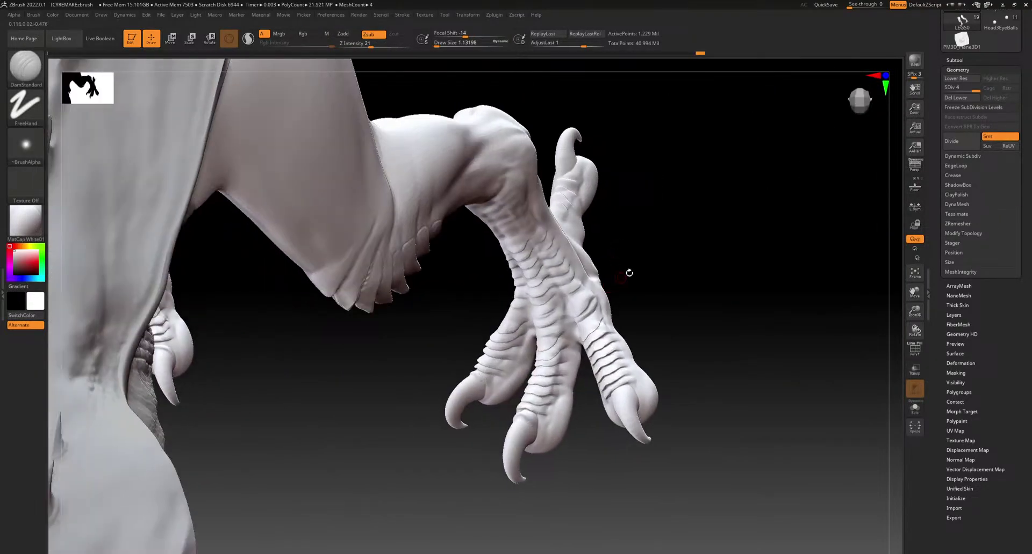
pyautogui.moveTo(631, 317)
pyautogui.mouseDown()
pyautogui.moveTo(715, 259)
pyautogui.moveTo(678, 269)
pyautogui.mouseUp()
pyautogui.moveTo(580, 350); pyautogui.dragTo(564, 357)
pyautogui.moveTo(693, 306); pyautogui.dragTo(564, 350)
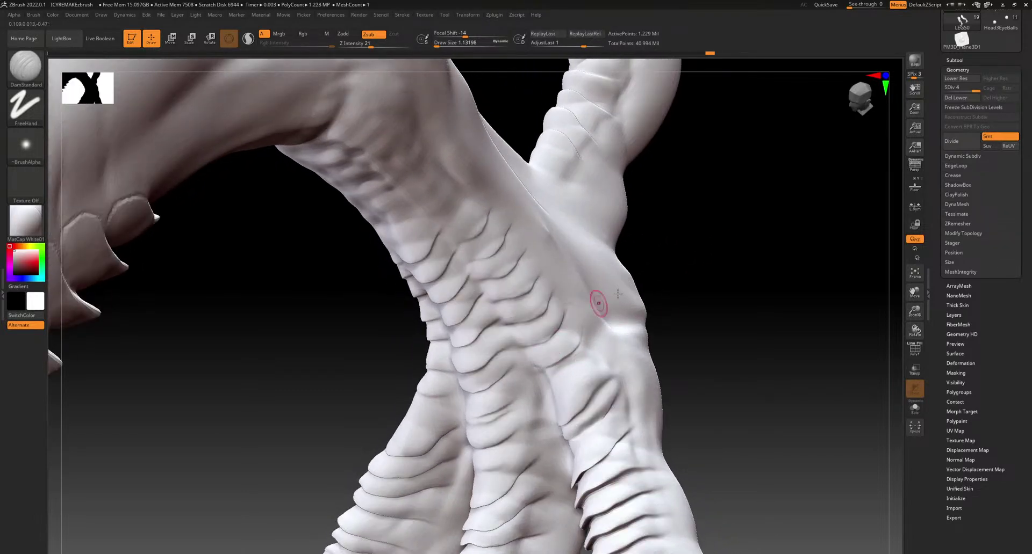
pyautogui.moveTo(662, 298); pyautogui.dragTo(694, 287)
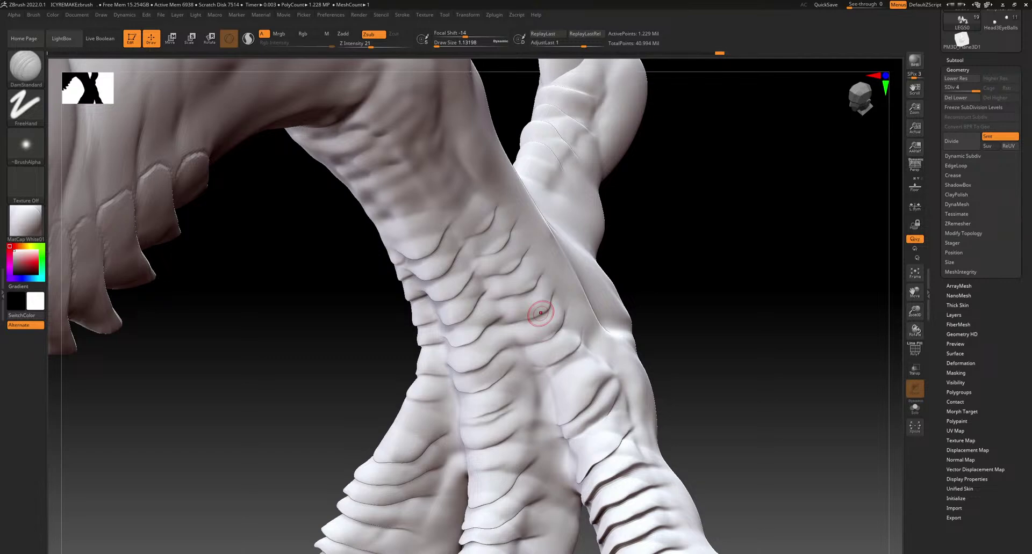
pyautogui.moveTo(722, 345); pyautogui.dragTo(701, 339)
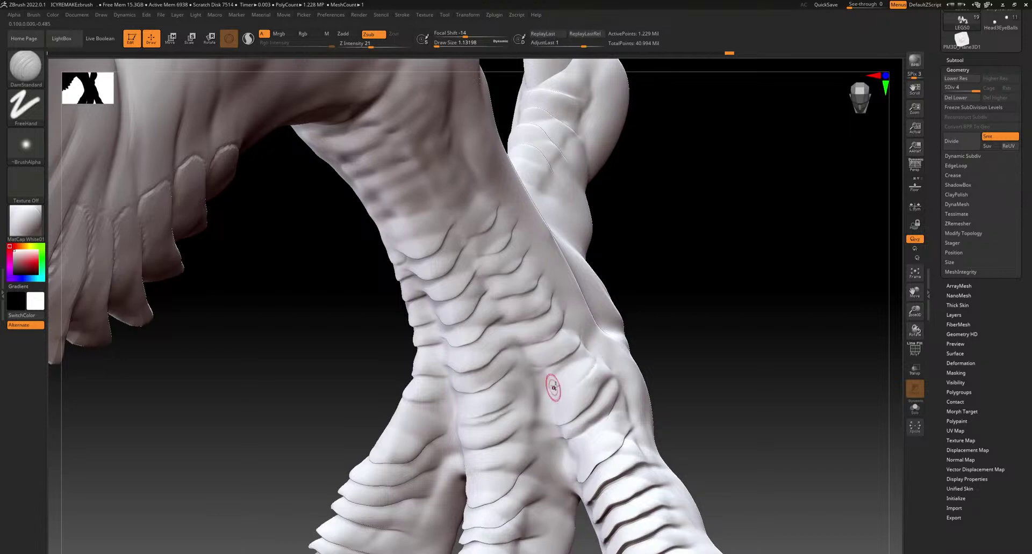
pyautogui.moveTo(537, 389)
pyautogui.mouseDown()
pyautogui.moveTo(612, 378)
pyautogui.moveTo(559, 419)
pyautogui.mouseUp()
# Nudge the scale edge at the base of the outer toe with the Move brush at draw size about 2.19
pyautogui.click(25, 65)
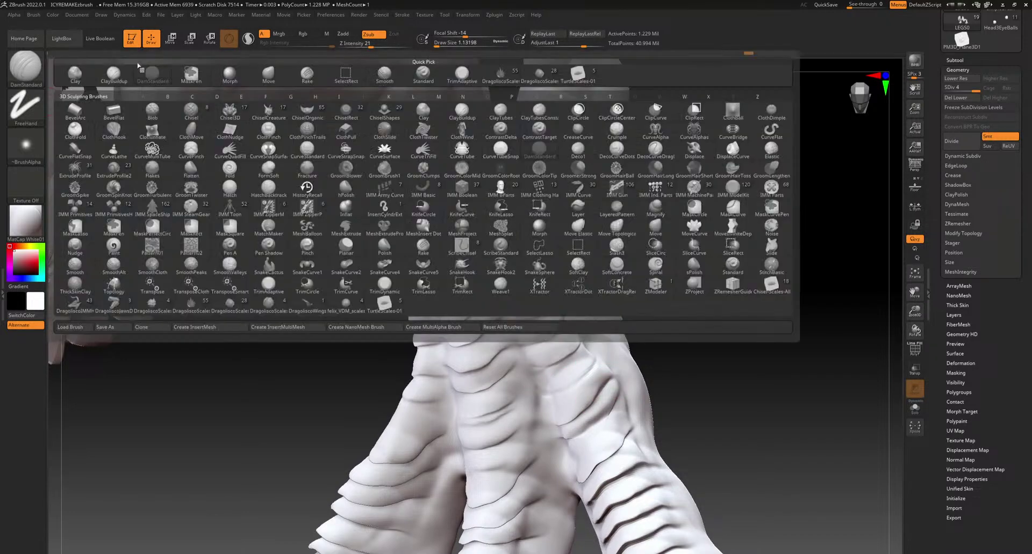
pyautogui.click(270, 76)
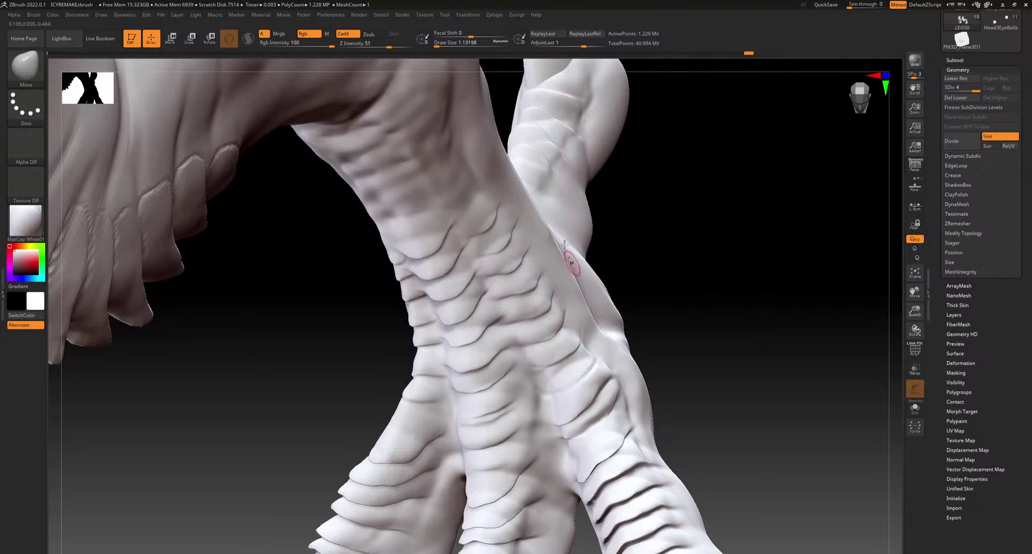
pyautogui.click(438, 46)
pyautogui.moveTo(588, 392); pyautogui.dragTo(597, 385)
pyautogui.moveTo(682, 371); pyautogui.dragTo(688, 373)
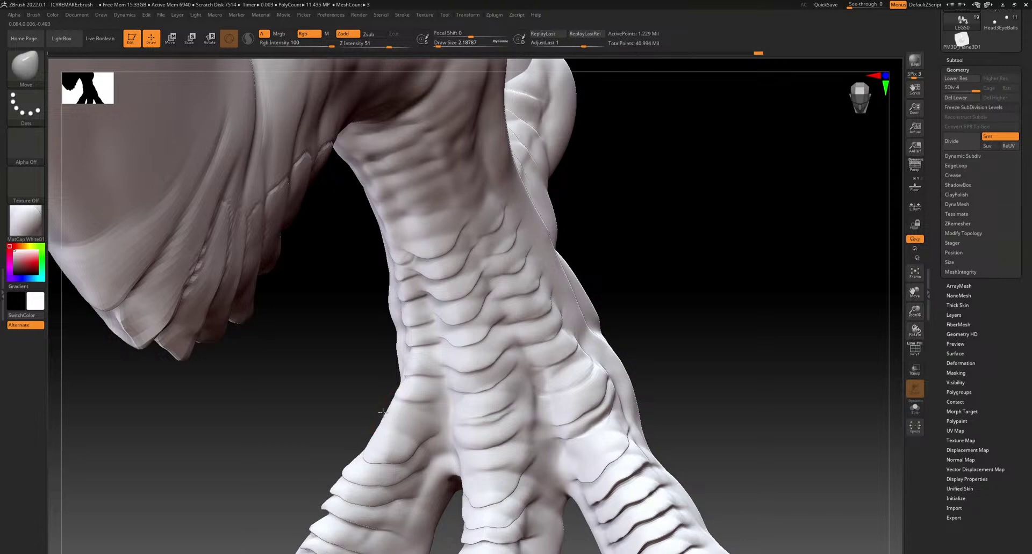
# Cut thin grooves around the scales at the base of the toes using the Rake brush with Alpha 44 at draw size 1
pyautogui.click(25, 69)
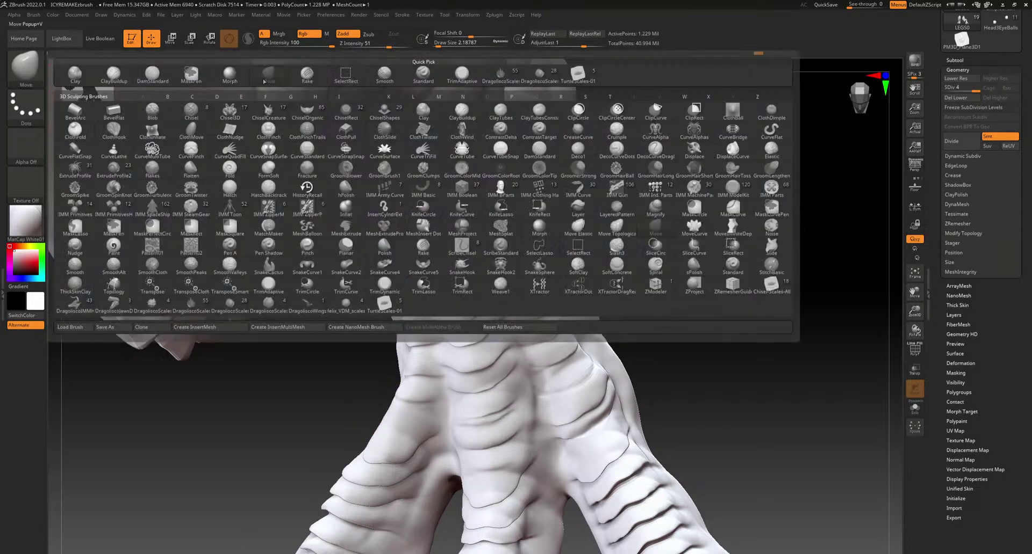
pyautogui.click(307, 75)
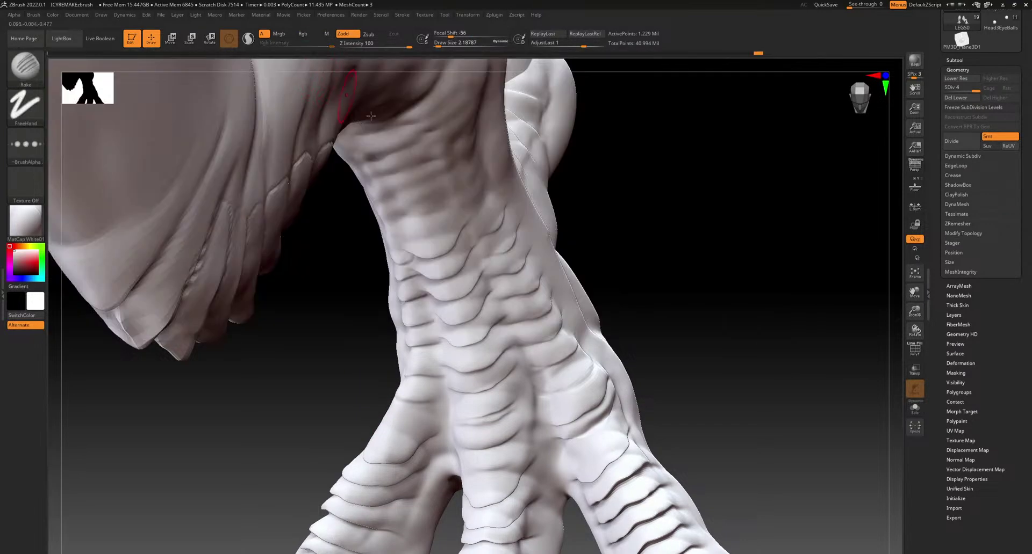
pyautogui.click(25, 145)
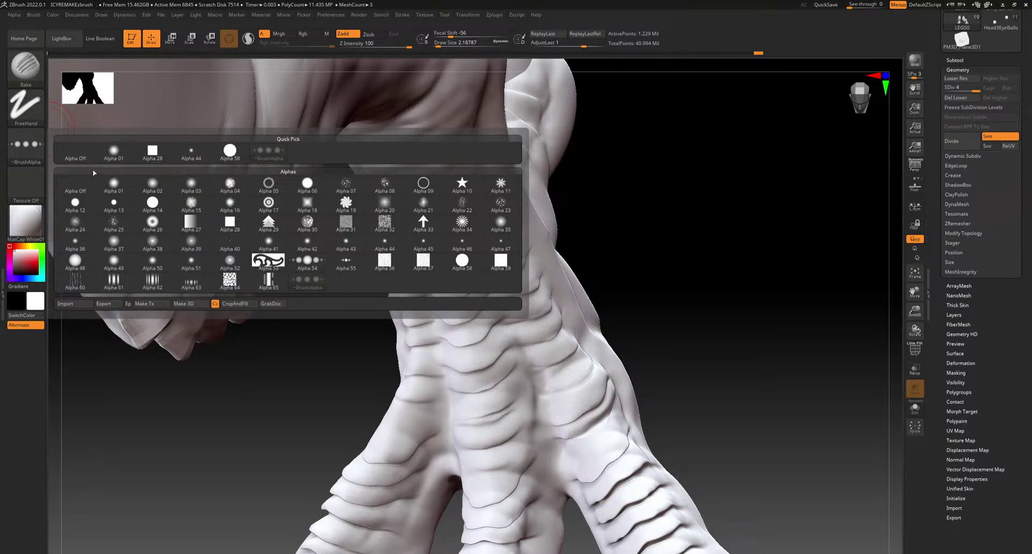
pyautogui.click(114, 152)
pyautogui.click(25, 145)
pyautogui.click(191, 152)
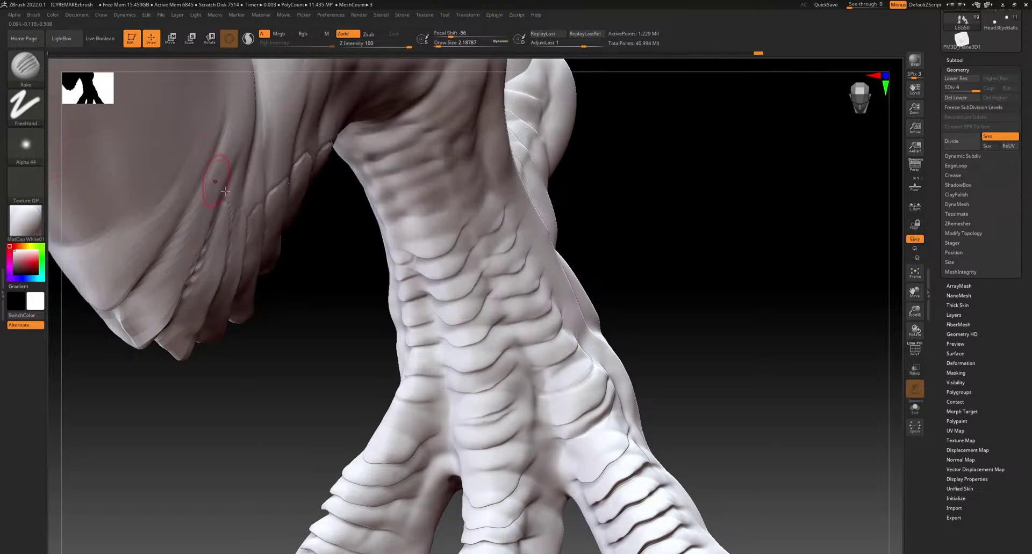
pyautogui.click(436, 44)
pyautogui.moveTo(554, 437); pyautogui.dragTo(599, 430)
pyautogui.hotkey('ctrl', 'z')
pyautogui.moveTo(538, 423); pyautogui.dragTo(579, 417)
pyautogui.moveTo(535, 419)
pyautogui.mouseDown()
pyautogui.moveTo(546, 426)
pyautogui.moveTo(613, 382)
pyautogui.mouseUp()
pyautogui.moveTo(518, 432); pyautogui.dragTo(447, 447)
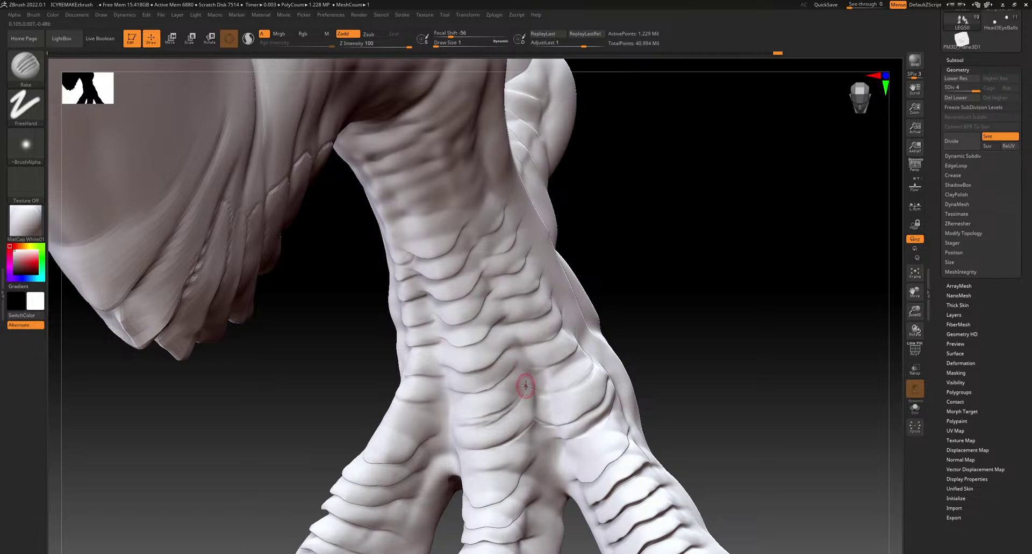
# Continue the Rake grooves up the seam between the lower leg's scale columns and along the outer column's edge
pyautogui.moveTo(521, 353)
pyautogui.mouseDown()
pyautogui.moveTo(504, 375)
pyautogui.moveTo(525, 329)
pyautogui.moveTo(521, 358)
pyautogui.moveTo(520, 349)
pyautogui.mouseUp()
pyautogui.moveTo(502, 320)
pyautogui.mouseDown()
pyautogui.moveTo(475, 246)
pyautogui.moveTo(484, 231)
pyautogui.moveTo(477, 238)
pyautogui.moveTo(494, 263)
pyautogui.mouseUp()
pyautogui.moveTo(727, 306); pyautogui.dragTo(713, 285)
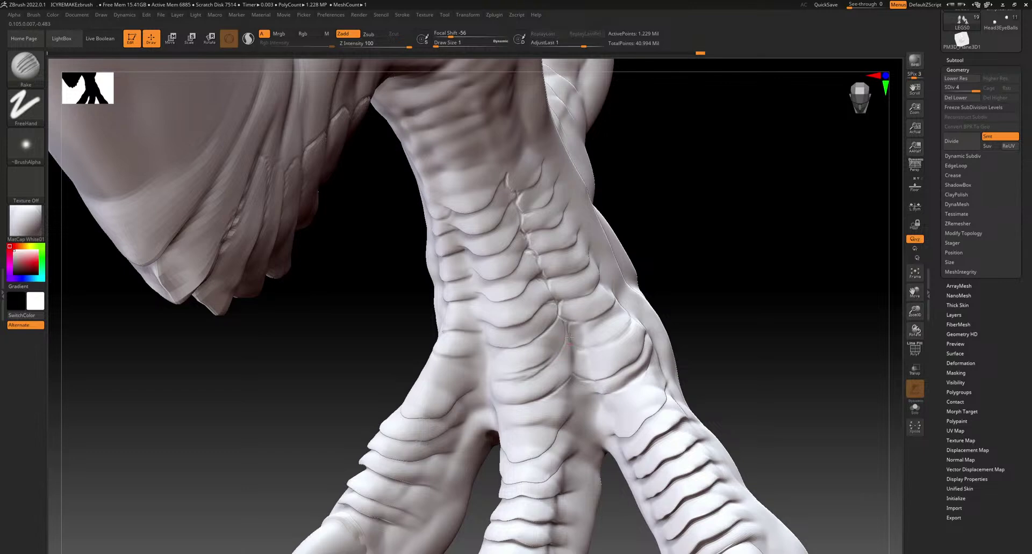
pyautogui.moveTo(573, 350); pyautogui.dragTo(572, 378)
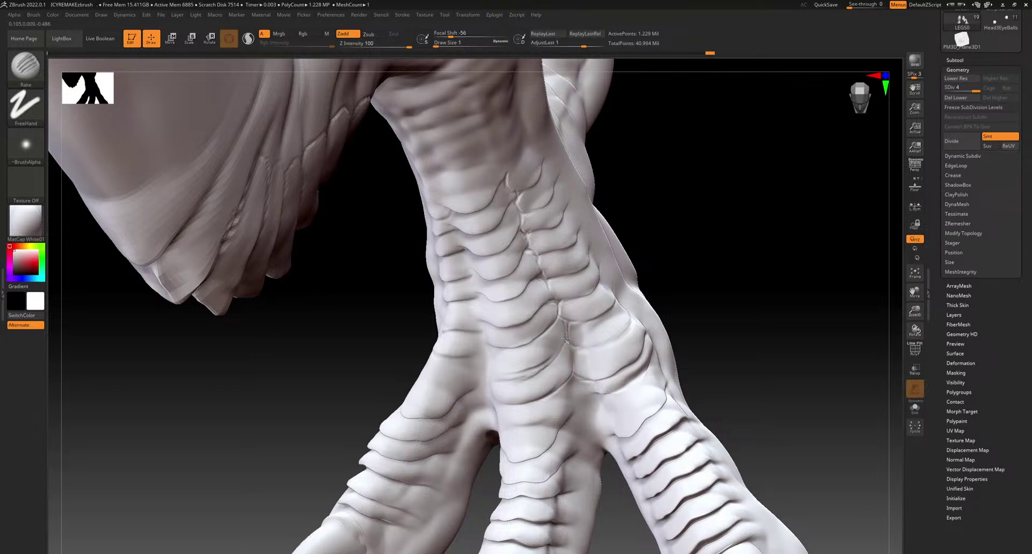
pyautogui.moveTo(783, 308); pyautogui.dragTo(749, 363)
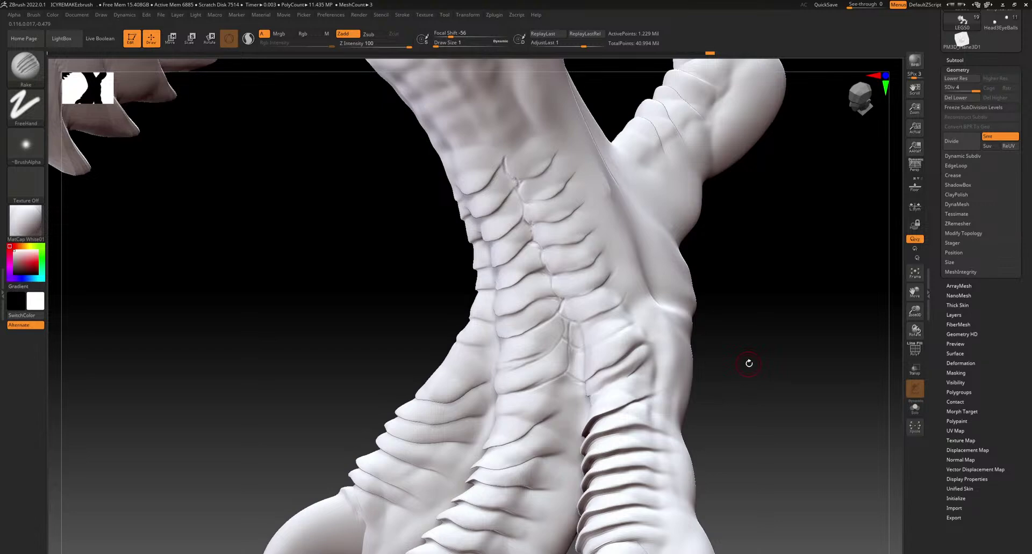
pyautogui.moveTo(696, 458); pyautogui.dragTo(758, 377)
pyautogui.moveTo(609, 370)
pyautogui.mouseDown()
pyautogui.moveTo(618, 355)
pyautogui.moveTo(593, 318)
pyautogui.mouseUp()
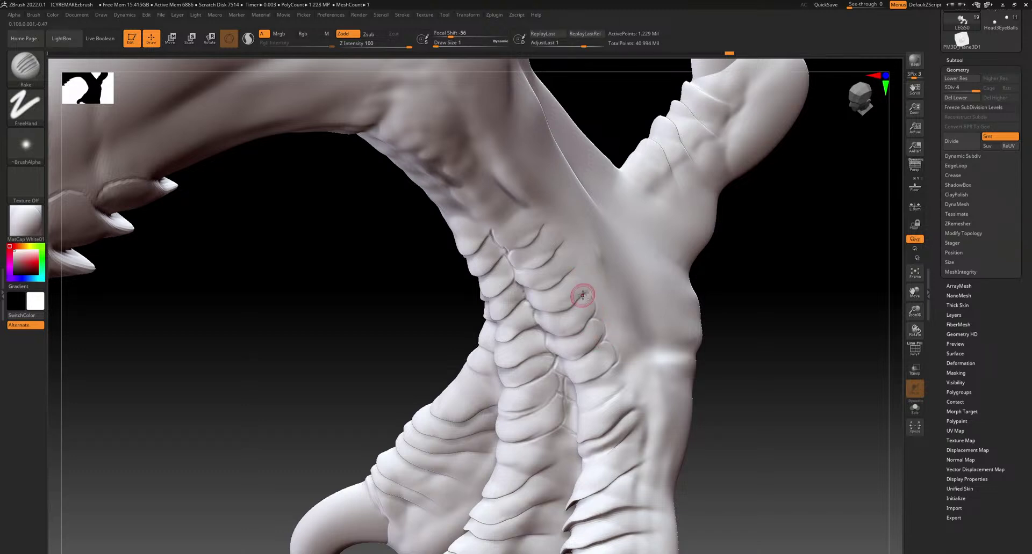
# Cut Rake grooves around the scale ends along the outer edge of the lower leg's outer column
pyautogui.moveTo(582, 295); pyautogui.dragTo(544, 219)
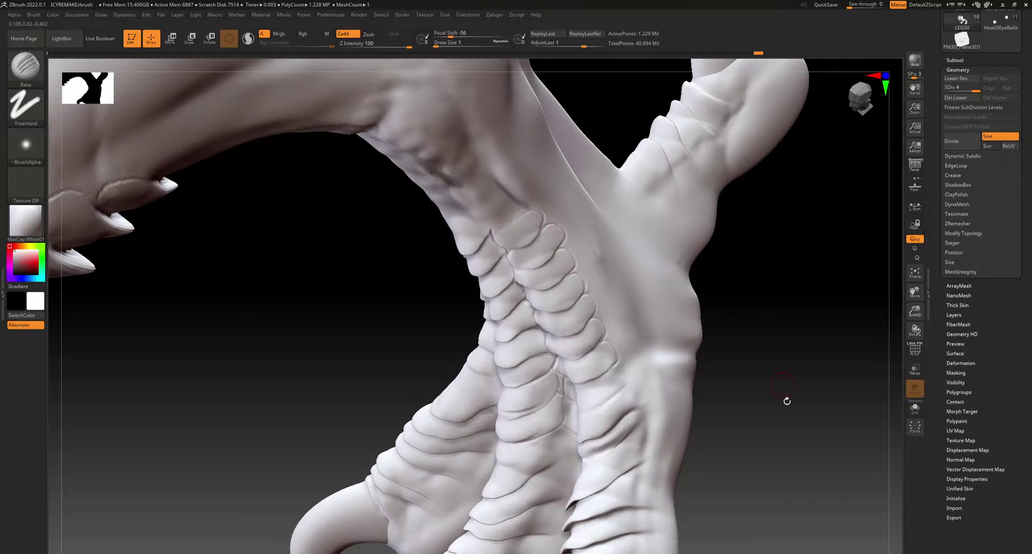
pyautogui.moveTo(779, 377); pyautogui.dragTo(709, 341)
pyautogui.moveTo(617, 313)
pyautogui.mouseDown()
pyautogui.moveTo(615, 298)
pyautogui.moveTo(623, 363)
pyautogui.mouseUp()
pyautogui.moveTo(722, 357)
pyautogui.mouseDown()
pyautogui.moveTo(782, 346)
pyautogui.moveTo(763, 350)
pyautogui.moveTo(429, 211)
pyautogui.moveTo(755, 341)
pyautogui.moveTo(741, 334)
pyautogui.mouseUp()
pyautogui.moveTo(634, 307); pyautogui.dragTo(654, 346)
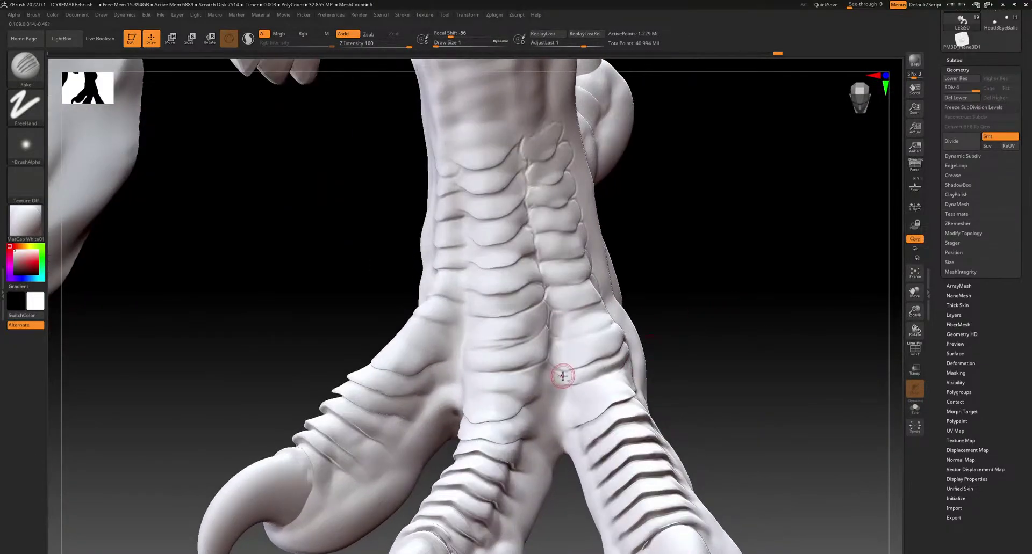
# Groove the seam between the lower leg's middle and inner scale columns, down toward the base of the toes
pyautogui.moveTo(734, 323); pyautogui.dragTo(715, 345)
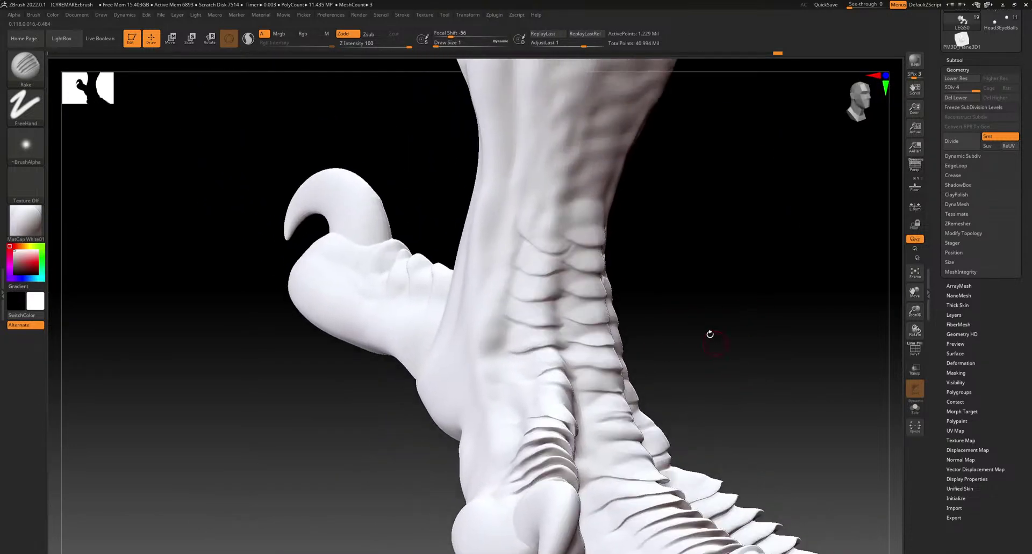
pyautogui.moveTo(692, 240); pyautogui.dragTo(594, 237)
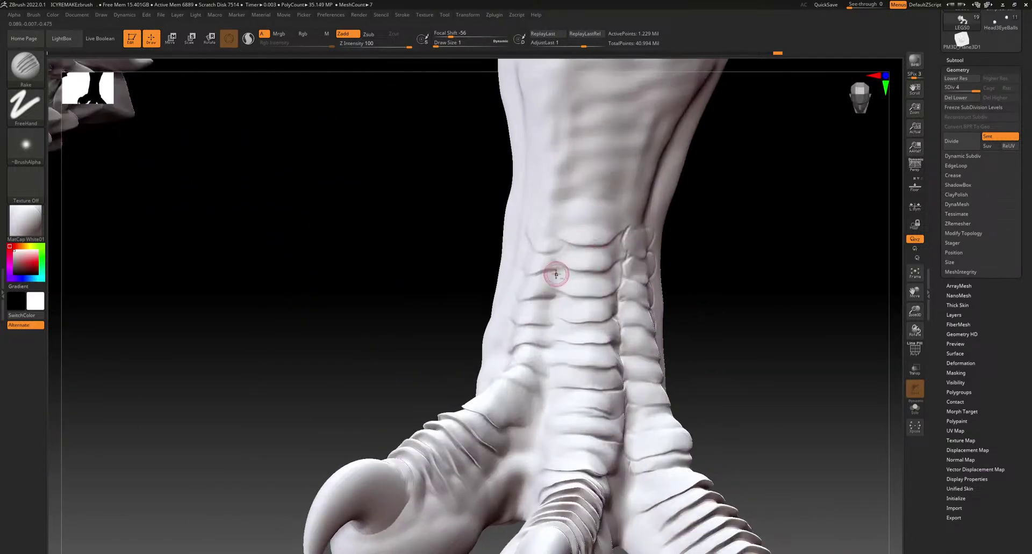
pyautogui.moveTo(556, 263); pyautogui.dragTo(548, 383)
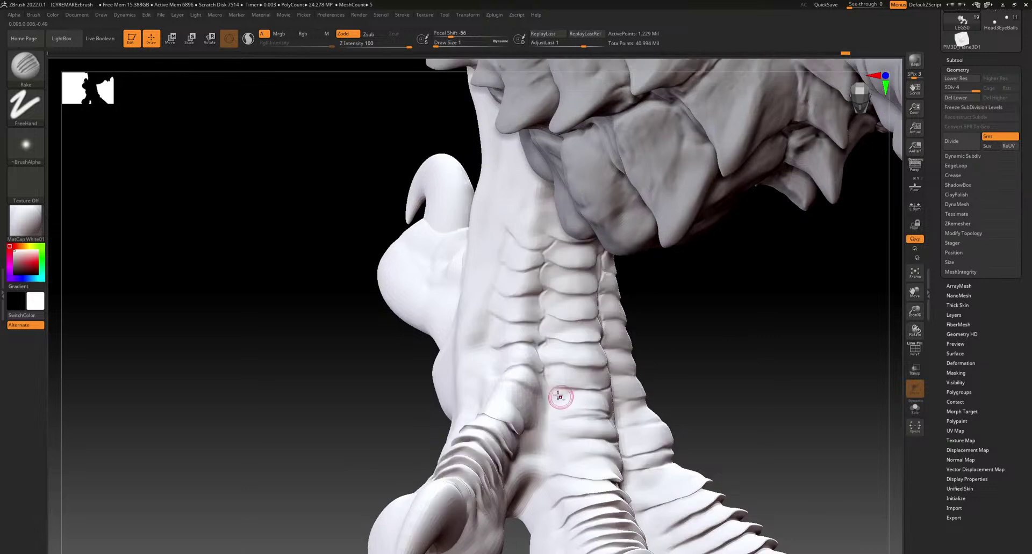
pyautogui.moveTo(557, 420)
pyautogui.mouseDown()
pyautogui.moveTo(554, 392)
pyautogui.moveTo(557, 429)
pyautogui.mouseUp()
# Outline the rounded scale ends on the facing sides of the inner and middle toes with the Rake brush
pyautogui.moveTo(728, 357)
pyautogui.mouseDown()
pyautogui.moveTo(537, 376)
pyautogui.moveTo(556, 376)
pyautogui.moveTo(542, 417)
pyautogui.moveTo(513, 413)
pyautogui.mouseUp()
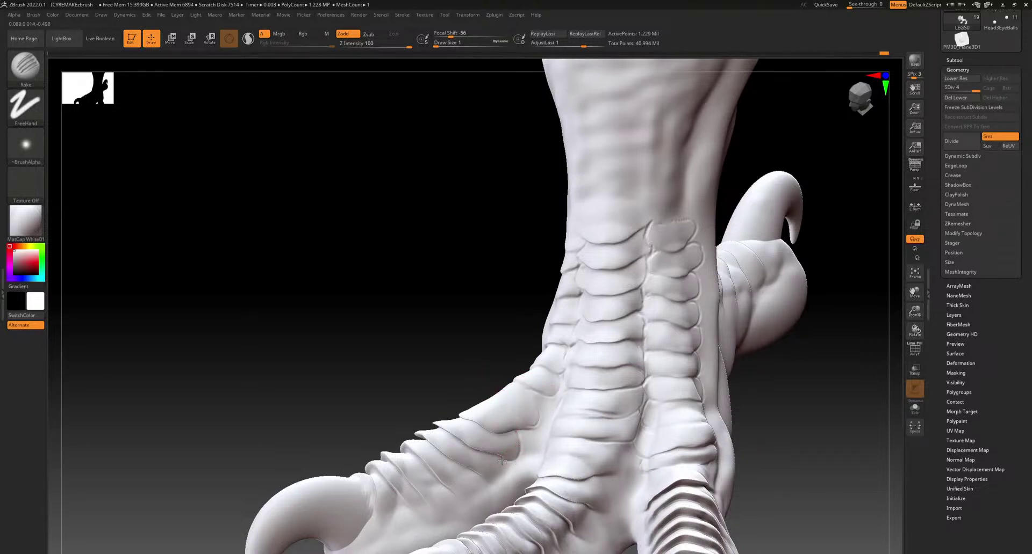
pyautogui.moveTo(491, 478)
pyautogui.mouseDown()
pyautogui.moveTo(477, 469)
pyautogui.moveTo(479, 489)
pyautogui.moveTo(446, 508)
pyautogui.mouseUp()
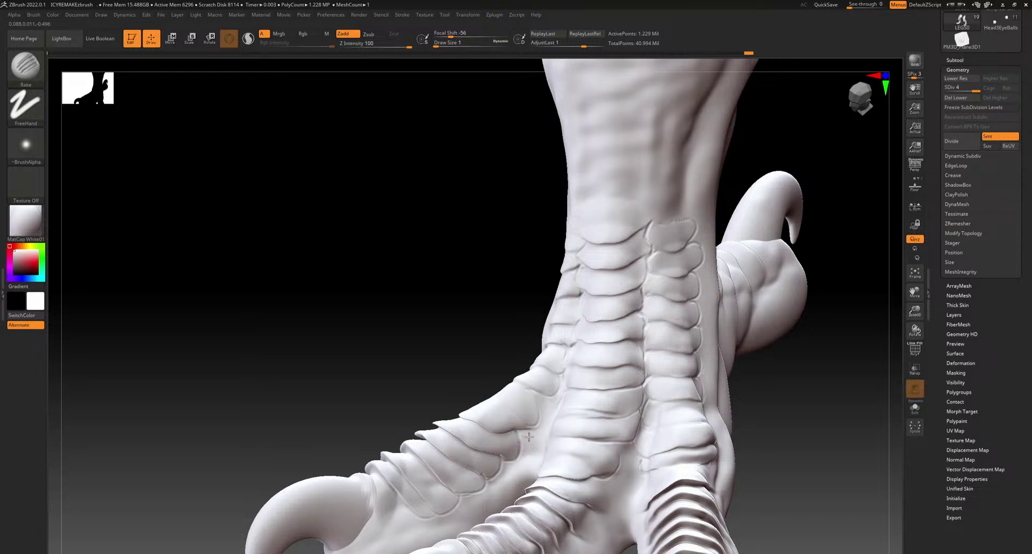
pyautogui.moveTo(769, 471)
pyautogui.mouseDown()
pyautogui.moveTo(790, 428)
pyautogui.moveTo(711, 439)
pyautogui.mouseUp()
pyautogui.moveTo(592, 428)
pyautogui.mouseDown()
pyautogui.moveTo(599, 455)
pyautogui.moveTo(560, 473)
pyautogui.mouseUp()
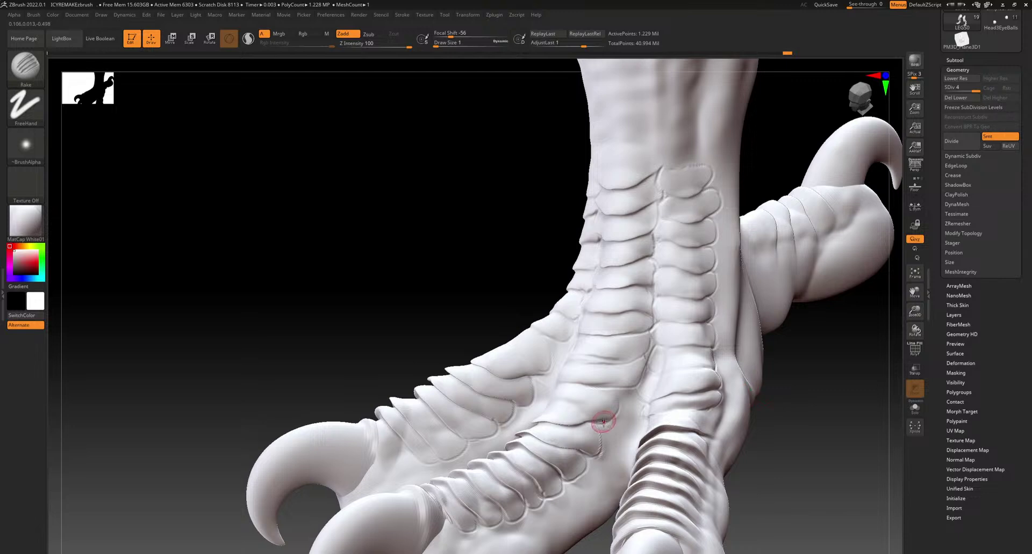
# Outline the scale ends along the outer side of the outer toe, starting where it meets the lower leg
pyautogui.moveTo(804, 385); pyautogui.dragTo(560, 446)
pyautogui.moveTo(707, 479); pyautogui.dragTo(674, 487)
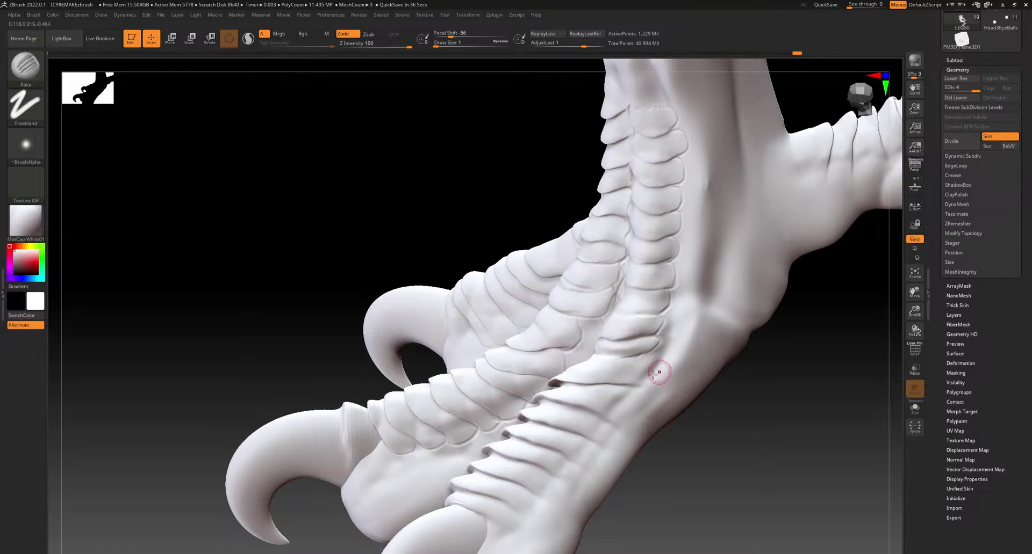
pyautogui.moveTo(617, 384); pyautogui.dragTo(644, 356)
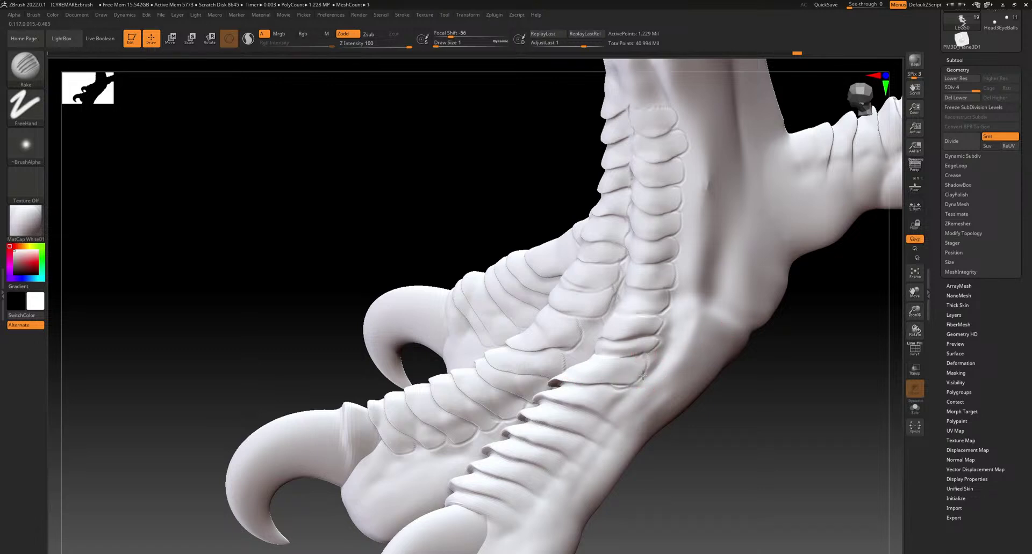
pyautogui.moveTo(626, 393)
pyautogui.mouseDown()
pyautogui.moveTo(609, 416)
pyautogui.moveTo(595, 414)
pyautogui.mouseUp()
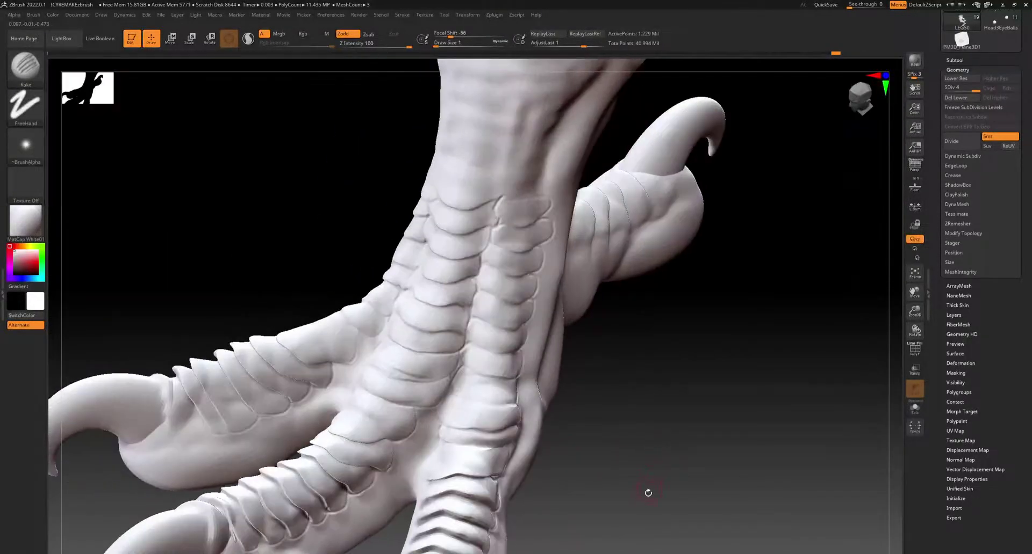
# Groove around the scale ends on the side of the outer toe that faces the middle toe
pyautogui.keyDown('alt'); pyautogui.moveTo(681, 455); pyautogui.dragTo(727, 322); pyautogui.keyUp('alt')
pyautogui.moveTo(665, 472); pyautogui.dragTo(652, 351)
pyautogui.moveTo(744, 341)
pyautogui.mouseDown()
pyautogui.moveTo(690, 350)
pyautogui.moveTo(709, 359)
pyautogui.mouseUp()
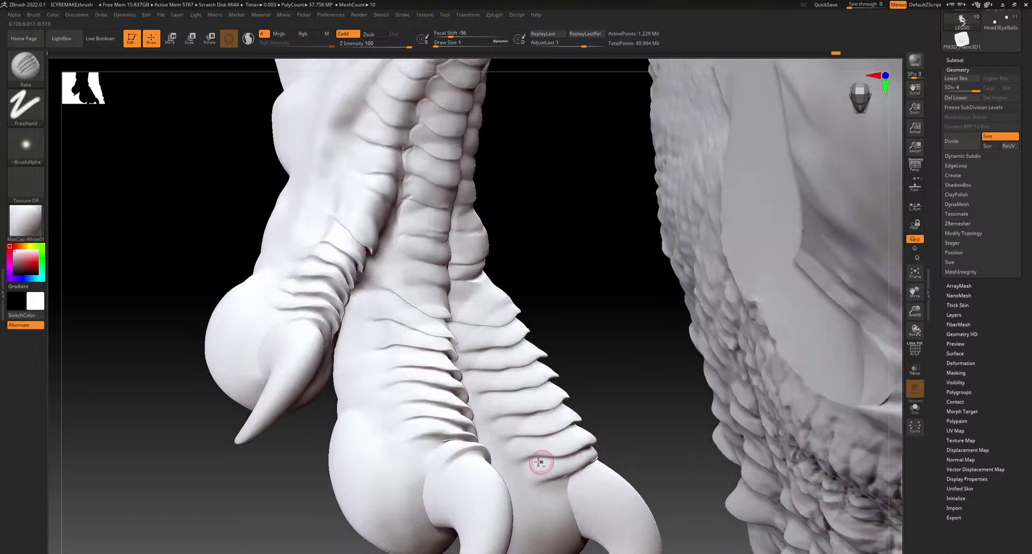
pyautogui.moveTo(511, 460)
pyautogui.mouseDown()
pyautogui.moveTo(519, 440)
pyautogui.moveTo(495, 430)
pyautogui.moveTo(518, 421)
pyautogui.moveTo(502, 424)
pyautogui.mouseUp()
pyautogui.moveTo(611, 355); pyautogui.dragTo(523, 428)
pyautogui.moveTo(513, 385)
pyautogui.mouseDown()
pyautogui.moveTo(504, 403)
pyautogui.moveTo(493, 375)
pyautogui.mouseUp()
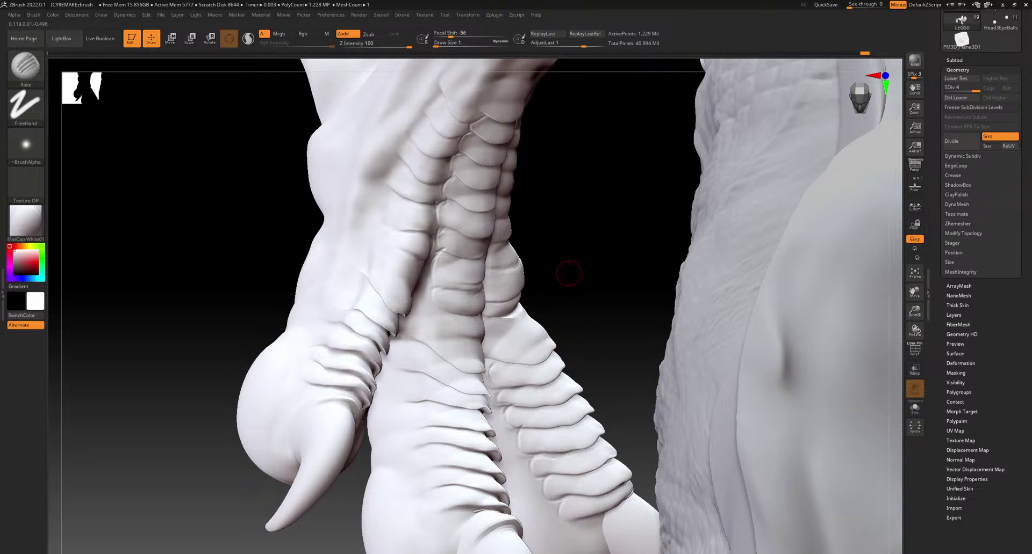
# Outline the remaining scale ends on the opposite sides of the middle and inner toes with the Rake brush
pyautogui.moveTo(574, 256); pyautogui.dragTo(597, 295)
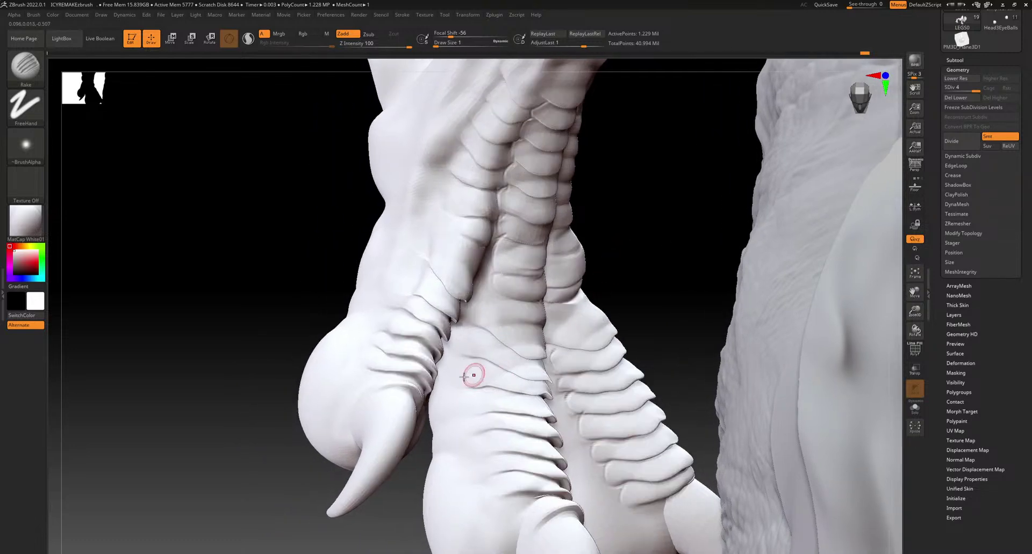
pyautogui.moveTo(239, 320); pyautogui.dragTo(248, 330)
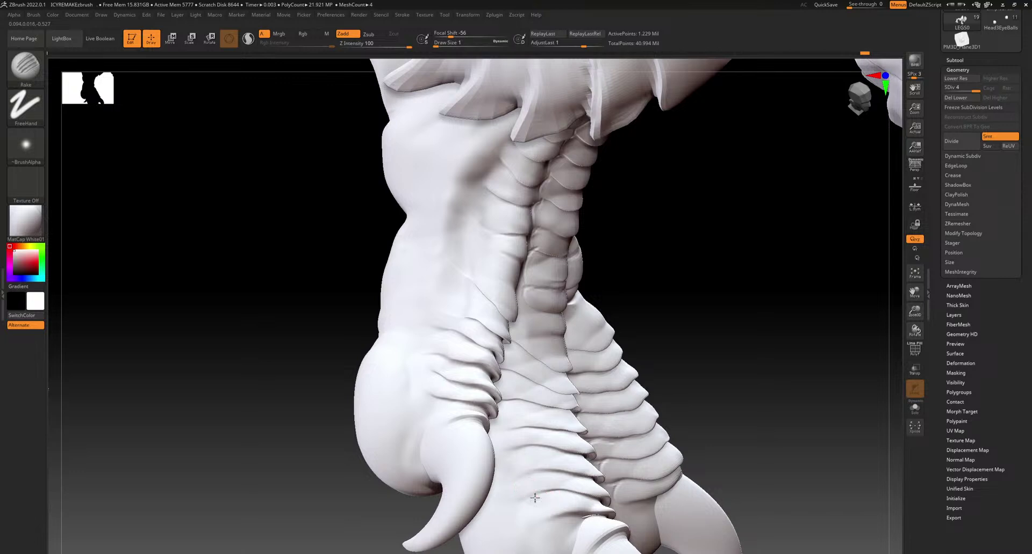
pyautogui.moveTo(535, 473)
pyautogui.mouseDown()
pyautogui.moveTo(517, 494)
pyautogui.moveTo(527, 506)
pyautogui.mouseUp()
pyautogui.moveTo(533, 469)
pyautogui.mouseDown()
pyautogui.moveTo(515, 475)
pyautogui.moveTo(513, 456)
pyautogui.moveTo(511, 467)
pyautogui.mouseUp()
pyautogui.moveTo(731, 412); pyautogui.dragTo(734, 377)
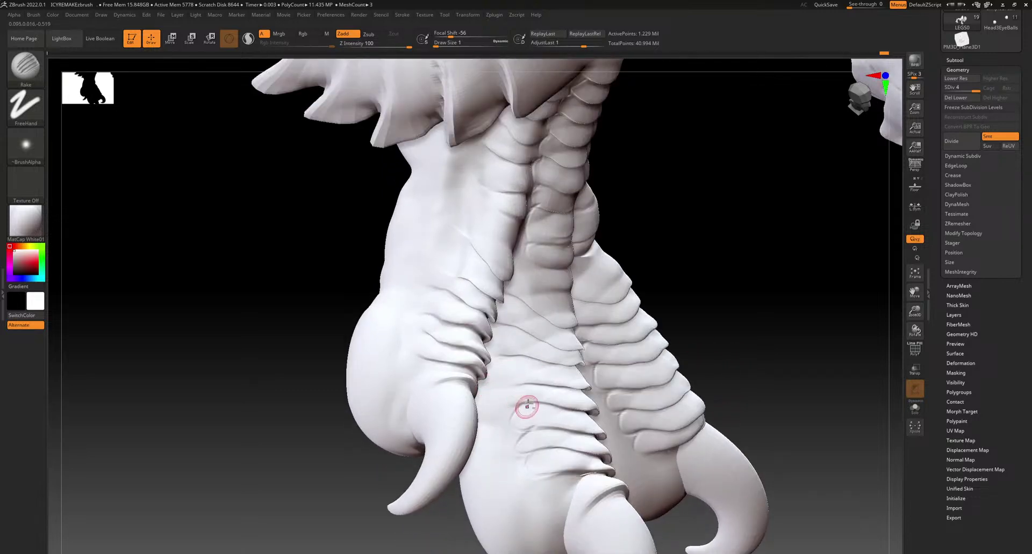
pyautogui.moveTo(528, 404); pyautogui.dragTo(510, 407)
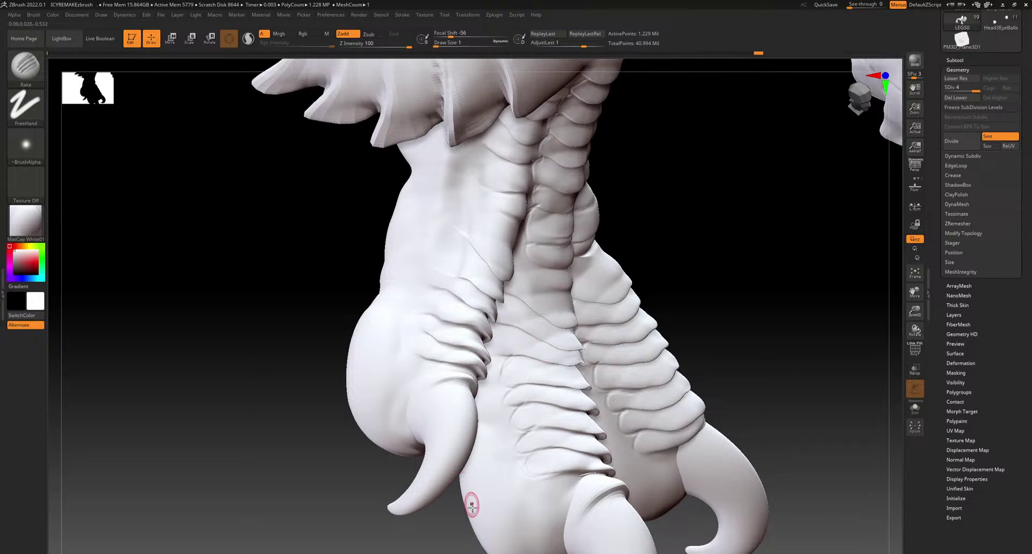
pyautogui.moveTo(291, 340)
pyautogui.mouseDown()
pyautogui.moveTo(298, 367)
pyautogui.moveTo(468, 403)
pyautogui.moveTo(474, 356)
pyautogui.moveTo(472, 374)
pyautogui.mouseUp()
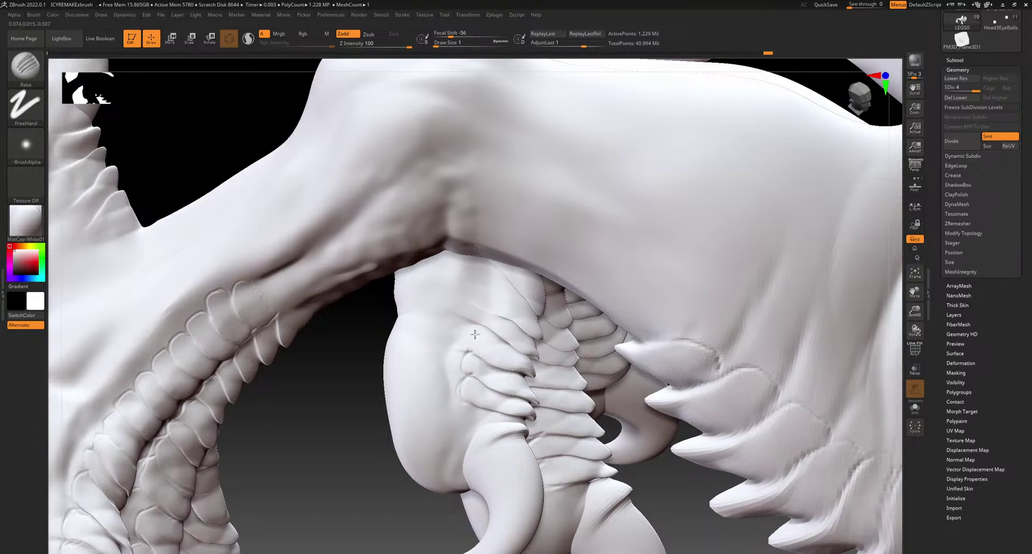
pyautogui.moveTo(481, 324); pyautogui.dragTo(503, 323)
# Cut Rake grooves around the scale ends on the back toe of the other foot
pyautogui.moveTo(406, 508); pyautogui.dragTo(350, 487)
pyautogui.moveTo(350, 487); pyautogui.dragTo(511, 468, button='right')
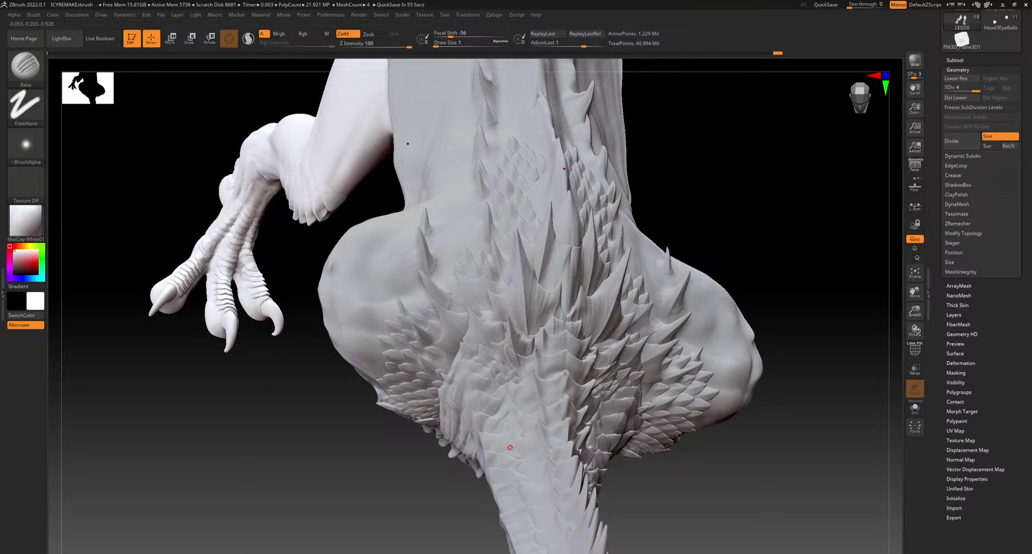
pyautogui.keyDown('alt'); pyautogui.moveTo(304, 498); pyautogui.dragTo(518, 478); pyautogui.keyUp('alt')
pyautogui.keyDown('alt'); pyautogui.moveTo(473, 291); pyautogui.dragTo(492, 469); pyautogui.keyUp('alt')
pyautogui.keyDown('ctrl'); pyautogui.moveTo(492, 323); pyautogui.dragTo(574, 301, button='right'); pyautogui.keyUp('ctrl')
pyautogui.moveTo(497, 404)
pyautogui.mouseDown()
pyautogui.moveTo(583, 315)
pyautogui.moveTo(548, 283)
pyautogui.moveTo(527, 307)
pyautogui.moveTo(533, 474)
pyautogui.moveTo(473, 334)
pyautogui.moveTo(502, 357)
pyautogui.moveTo(473, 335)
pyautogui.moveTo(458, 344)
pyautogui.moveTo(481, 350)
pyautogui.moveTo(486, 320)
pyautogui.moveTo(463, 332)
pyautogui.mouseUp()
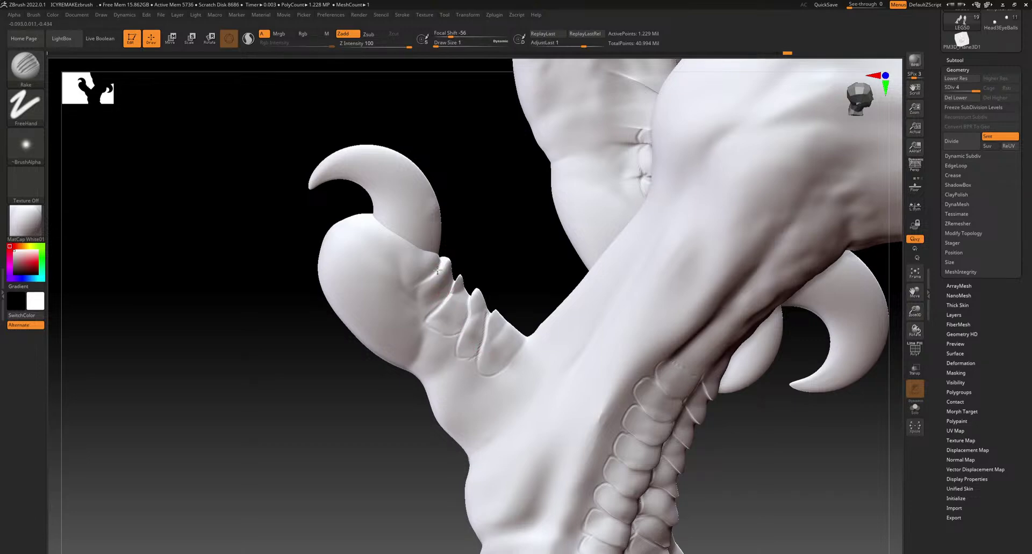
pyautogui.moveTo(475, 273)
pyautogui.mouseDown()
pyautogui.moveTo(509, 242)
pyautogui.moveTo(451, 246)
pyautogui.moveTo(462, 271)
pyautogui.mouseUp()
pyautogui.moveTo(425, 354)
pyautogui.mouseDown()
pyautogui.moveTo(432, 369)
pyautogui.moveTo(412, 379)
pyautogui.mouseUp()
pyautogui.moveTo(432, 325); pyautogui.dragTo(427, 353)
pyautogui.moveTo(437, 293)
pyautogui.mouseDown()
pyautogui.moveTo(448, 326)
pyautogui.moveTo(434, 330)
pyautogui.moveTo(457, 270)
pyautogui.mouseUp()
# Outline the upper scales in the side column of this foot's lower leg with Rake grooves
pyautogui.keyDown('alt'); pyautogui.moveTo(548, 384); pyautogui.dragTo(608, 231); pyautogui.keyUp('alt')
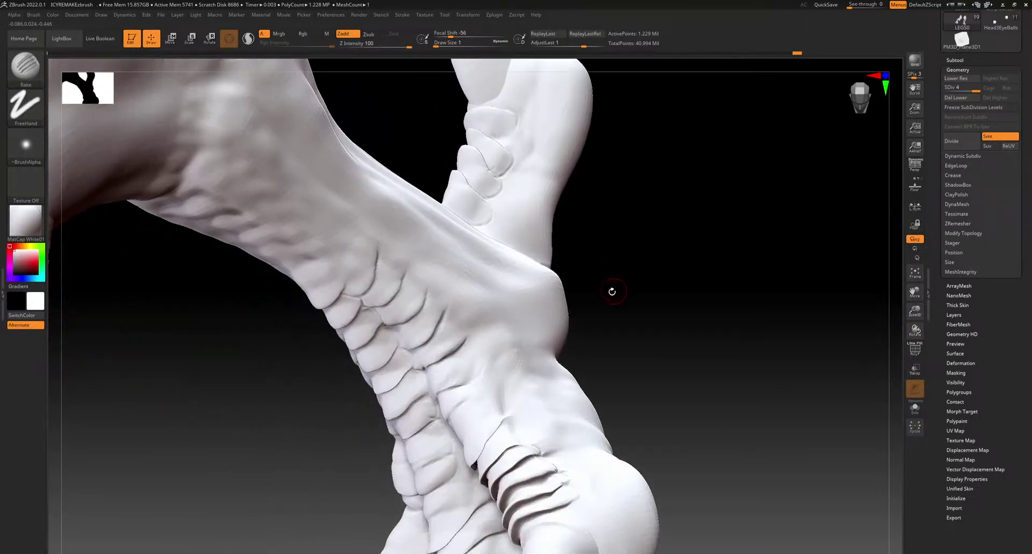
pyautogui.moveTo(601, 293); pyautogui.dragTo(455, 165)
pyautogui.moveTo(443, 223)
pyautogui.mouseDown()
pyautogui.moveTo(442, 233)
pyautogui.moveTo(418, 213)
pyautogui.moveTo(464, 251)
pyautogui.moveTo(440, 235)
pyautogui.mouseUp()
pyautogui.moveTo(480, 263); pyautogui.dragTo(466, 252)
pyautogui.moveTo(501, 294)
pyautogui.mouseDown()
pyautogui.moveTo(491, 268)
pyautogui.moveTo(500, 292)
pyautogui.mouseUp()
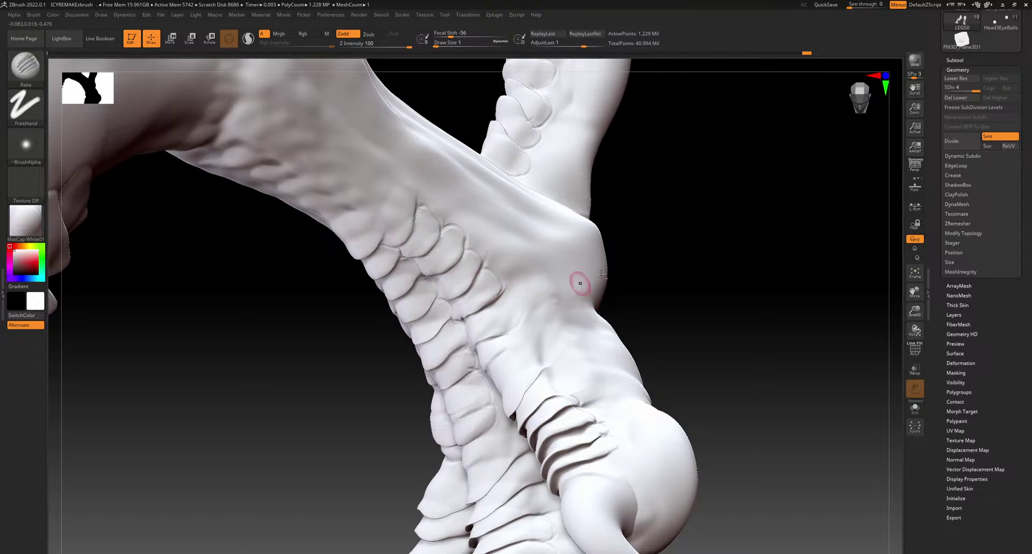
# Continue the Rake outlines down the side column's lower scales to the base of the adjoining toe
pyautogui.moveTo(654, 263); pyautogui.dragTo(656, 267)
pyautogui.moveTo(509, 336); pyautogui.dragTo(520, 320)
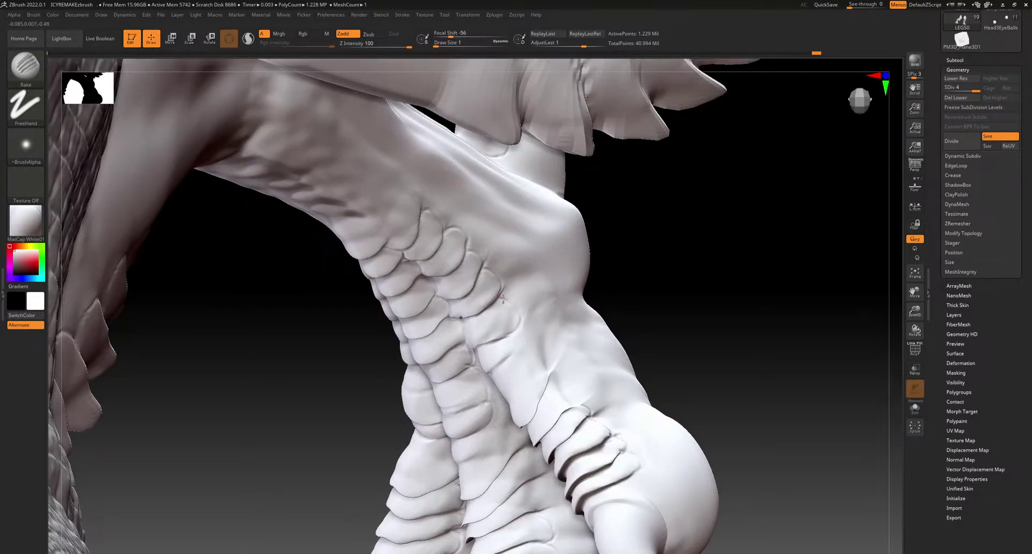
pyautogui.moveTo(720, 269)
pyautogui.mouseDown()
pyautogui.moveTo(731, 251)
pyautogui.moveTo(715, 275)
pyautogui.moveTo(751, 263)
pyautogui.mouseUp()
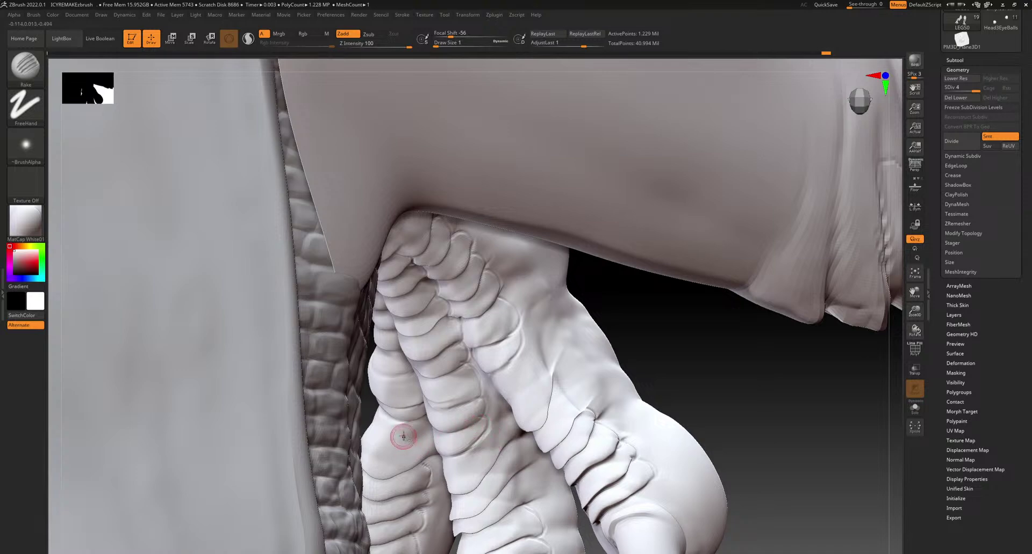
pyautogui.moveTo(746, 380); pyautogui.dragTo(737, 338)
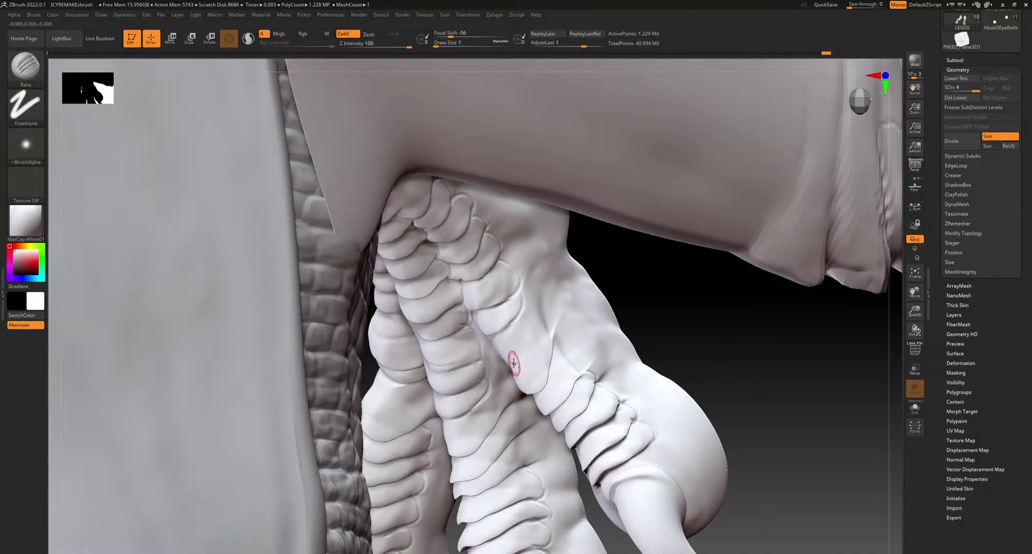
pyautogui.moveTo(507, 364)
pyautogui.mouseDown()
pyautogui.moveTo(539, 325)
pyautogui.moveTo(531, 305)
pyautogui.mouseUp()
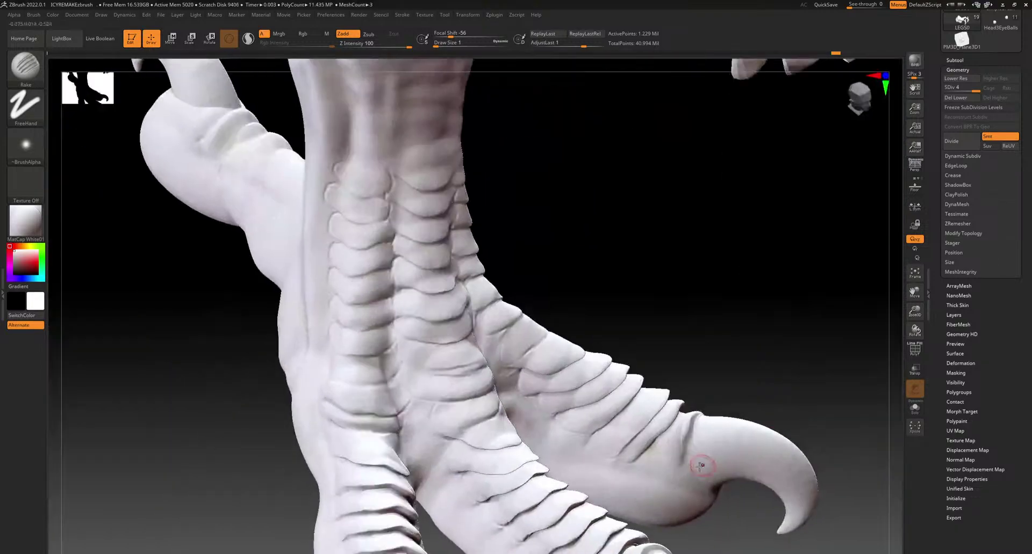
# Carve short horizontal creases from the scale column across the side of the lower leg using DamStandard with Alpha 38
pyautogui.moveTo(564, 440)
pyautogui.mouseDown(button='right')
pyautogui.moveTo(651, 352)
pyautogui.moveTo(654, 431)
pyautogui.moveTo(558, 383)
pyautogui.moveTo(369, 334)
pyautogui.moveTo(543, 418)
pyautogui.moveTo(370, 295)
pyautogui.moveTo(592, 416)
pyautogui.moveTo(637, 299)
pyautogui.mouseUp(button='right')
pyautogui.click(38, 68)
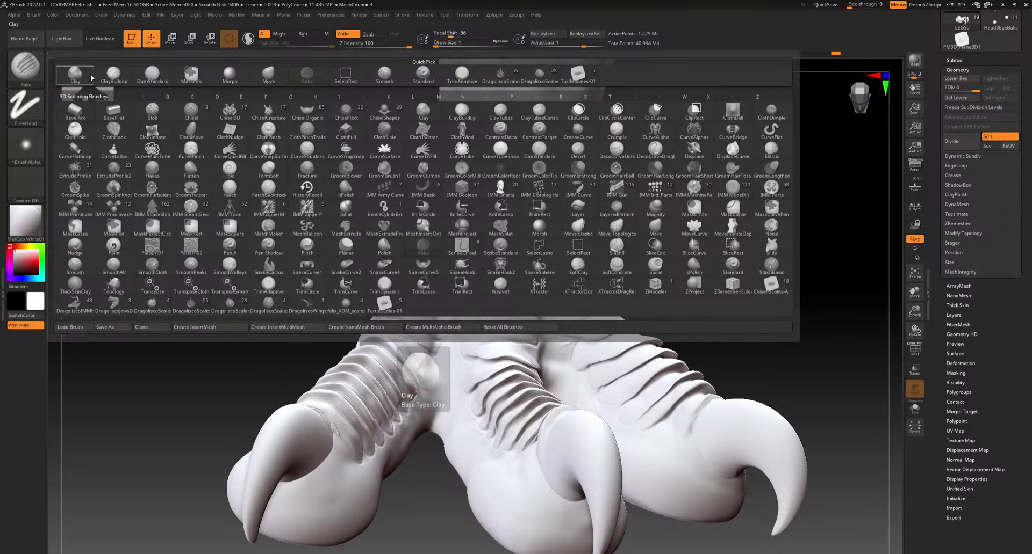
pyautogui.click(145, 79)
pyautogui.moveTo(774, 281); pyautogui.dragTo(704, 275, button='right')
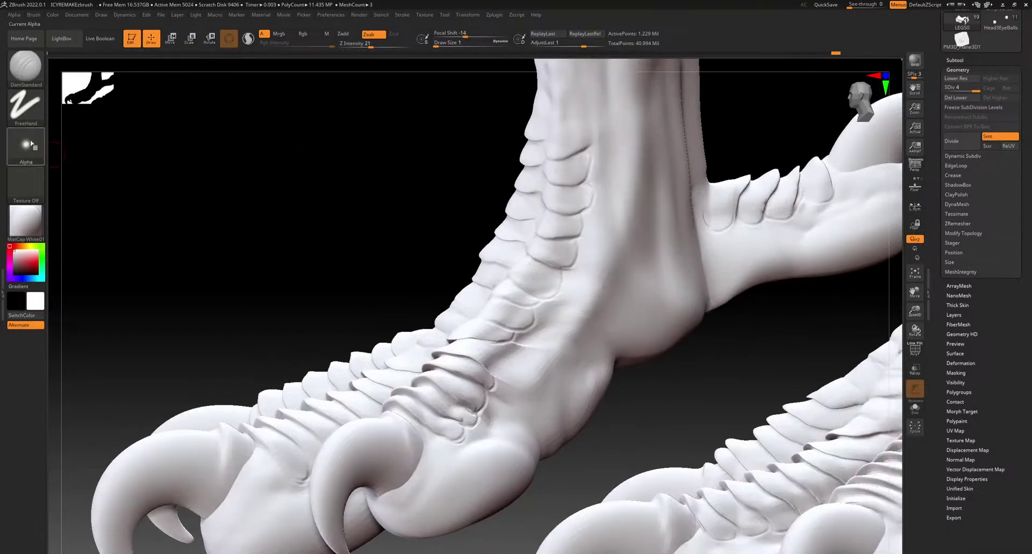
pyautogui.click(26, 145)
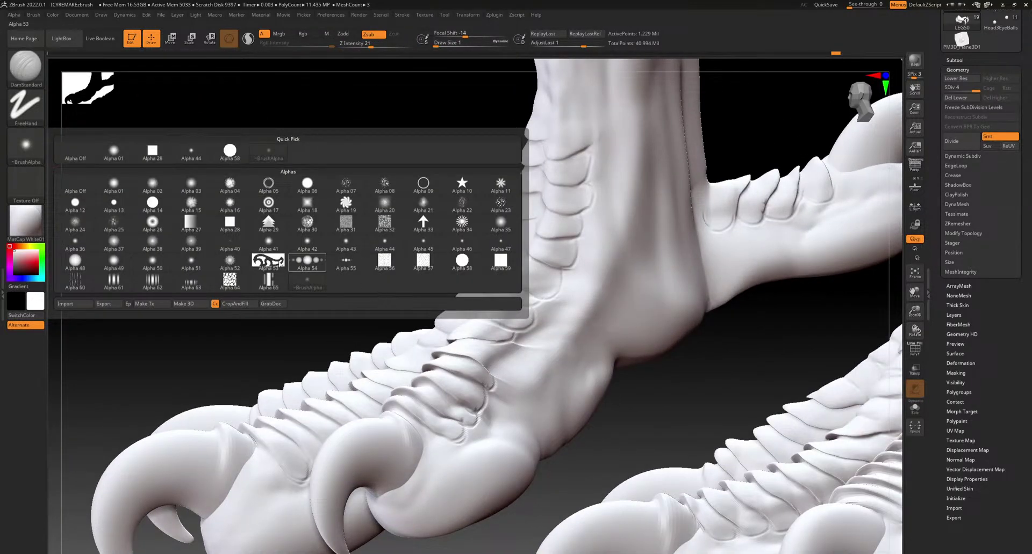
pyautogui.click(149, 240)
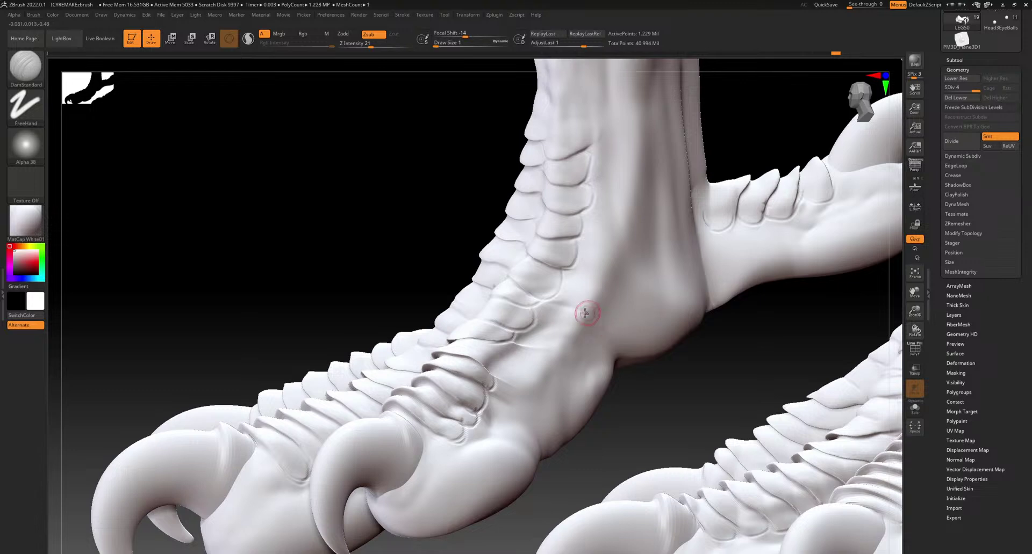
pyautogui.moveTo(572, 216); pyautogui.dragTo(639, 207)
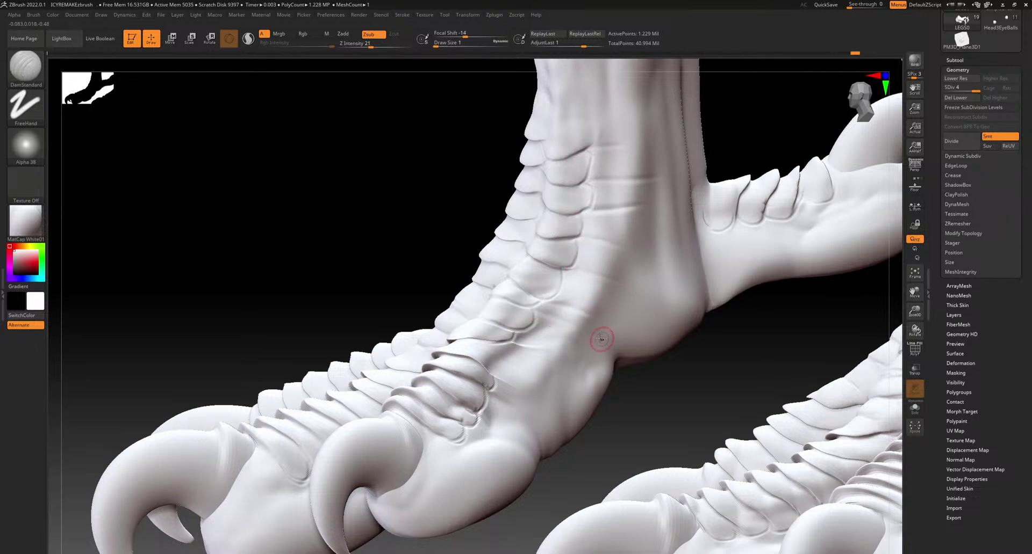
# Carve matching DamStandard creases beside the outer scale column on the other lower leg, down to the ankle
pyautogui.moveTo(555, 313)
pyautogui.mouseDown(button='right')
pyautogui.moveTo(522, 408)
pyautogui.moveTo(524, 376)
pyautogui.mouseUp(button='right')
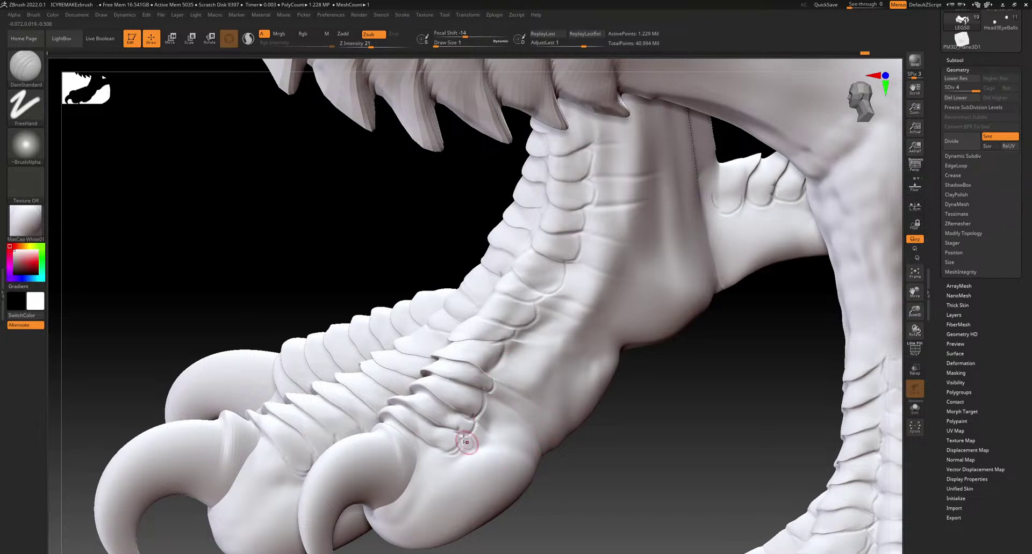
pyautogui.keyDown('alt'); pyautogui.moveTo(594, 437); pyautogui.dragTo(372, 217, button='right'); pyautogui.keyUp('alt')
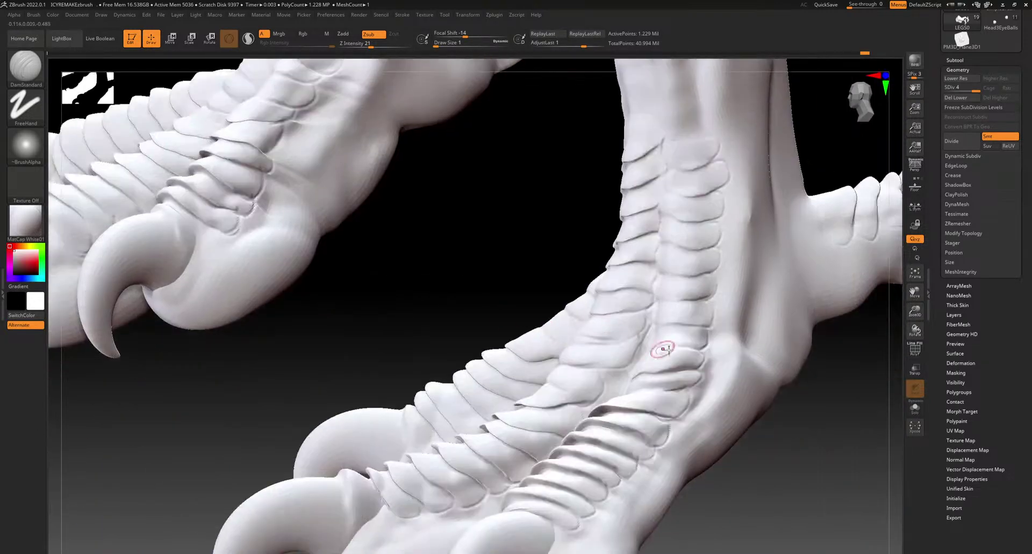
pyautogui.moveTo(768, 344); pyautogui.dragTo(669, 348, button='right')
pyautogui.moveTo(777, 306); pyautogui.dragTo(693, 263, button='right')
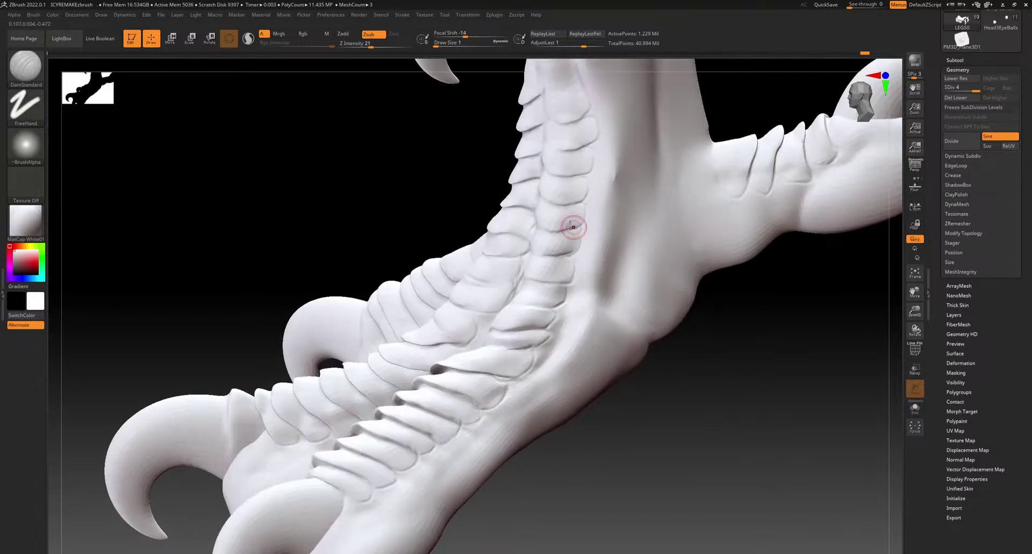
pyautogui.moveTo(610, 296); pyautogui.dragTo(614, 297)
pyautogui.moveTo(572, 259); pyautogui.dragTo(632, 264)
pyautogui.moveTo(585, 235); pyautogui.dragTo(623, 236)
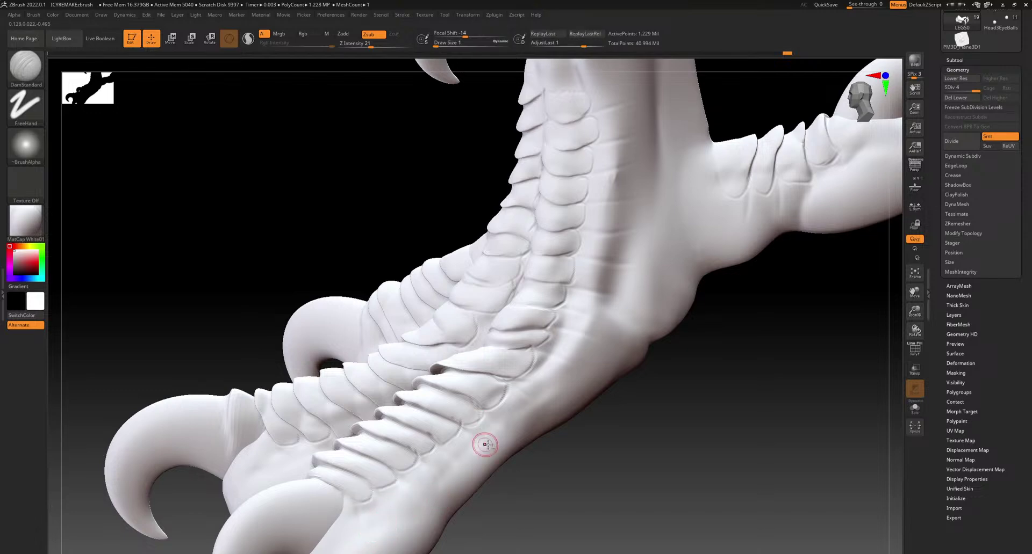
# Carve short DamStandard skin creases beneath the scale ends along the side of the middle toe
pyautogui.keyDown('alt'); pyautogui.moveTo(484, 440); pyautogui.dragTo(674, 318, button='right'); pyautogui.keyUp('alt')
pyautogui.moveTo(556, 268); pyautogui.dragTo(582, 290, button='right')
pyautogui.keyDown('alt'); pyautogui.moveTo(519, 344); pyautogui.dragTo(506, 448, button='right'); pyautogui.keyUp('alt')
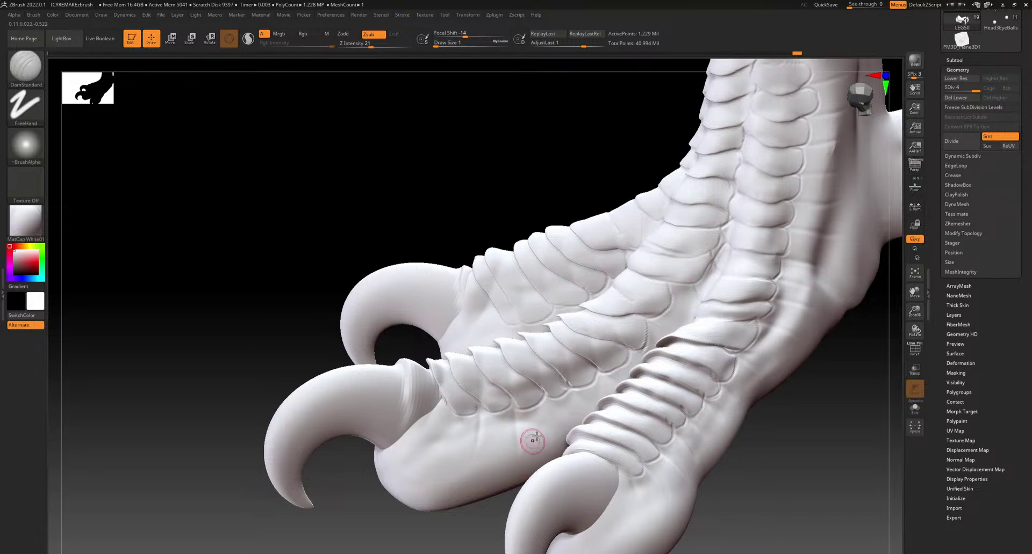
pyautogui.moveTo(564, 352); pyautogui.dragTo(600, 388, button='right')
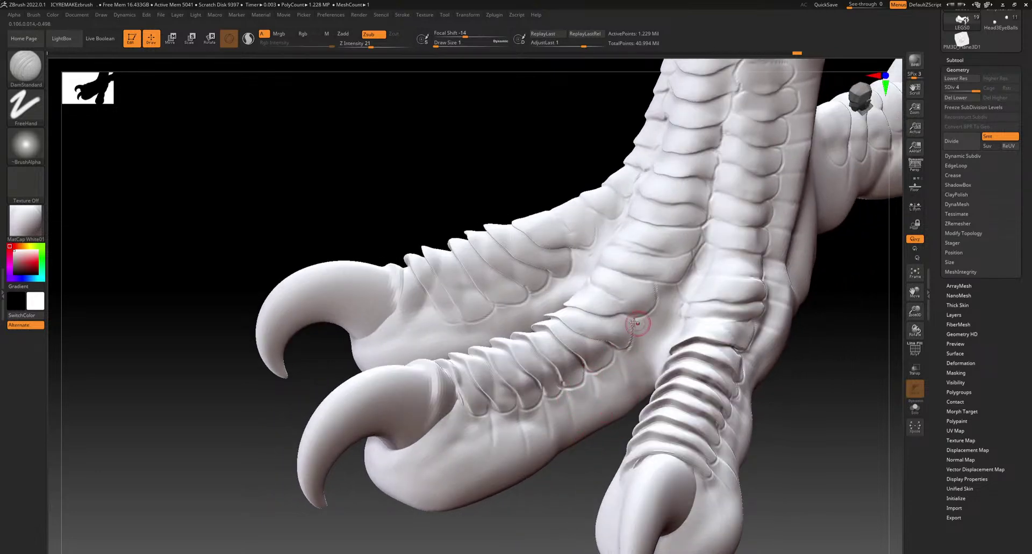
pyautogui.moveTo(663, 293); pyautogui.dragTo(683, 322, button='right')
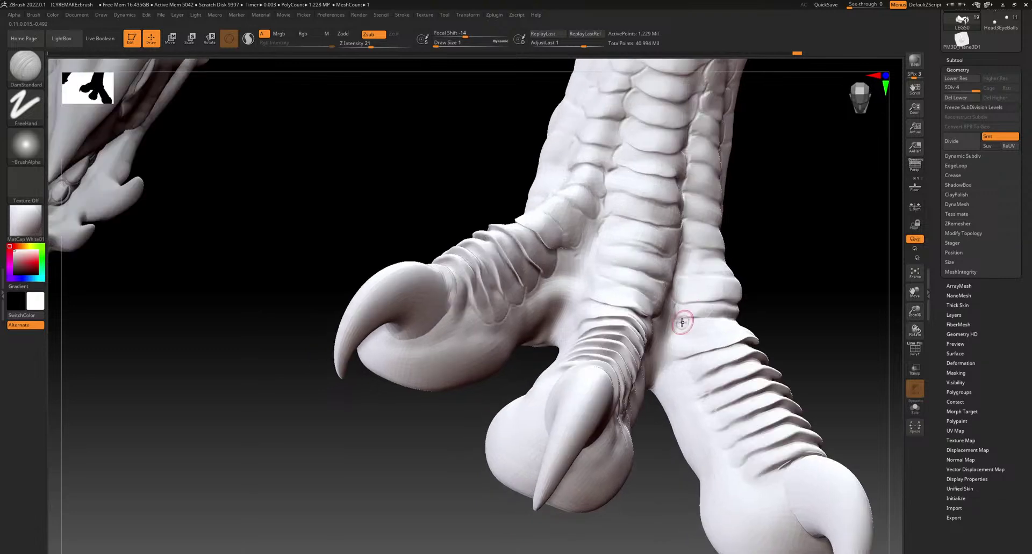
pyautogui.moveTo(703, 371)
pyautogui.mouseDown(button='right')
pyautogui.moveTo(694, 388)
pyautogui.moveTo(709, 385)
pyautogui.moveTo(748, 489)
pyautogui.mouseUp(button='right')
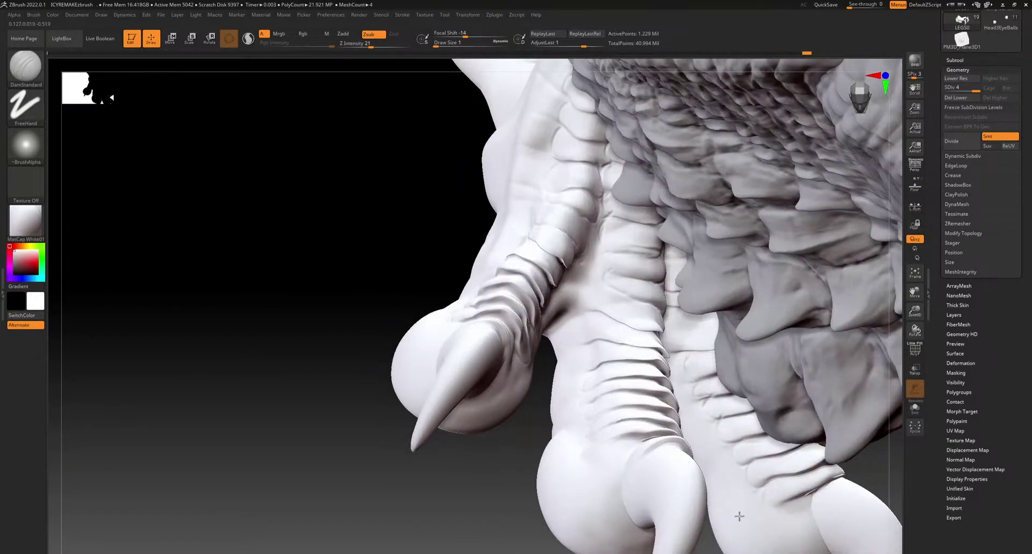
# Carve creases below the scale ends on the outer toe, from the claw base back toward the foot
pyautogui.moveTo(808, 496); pyautogui.dragTo(766, 513)
pyautogui.moveTo(749, 469)
pyautogui.mouseDown()
pyautogui.moveTo(727, 480)
pyautogui.moveTo(719, 457)
pyautogui.mouseUp()
pyautogui.moveTo(724, 420)
pyautogui.mouseDown()
pyautogui.moveTo(706, 421)
pyautogui.moveTo(701, 404)
pyautogui.mouseUp()
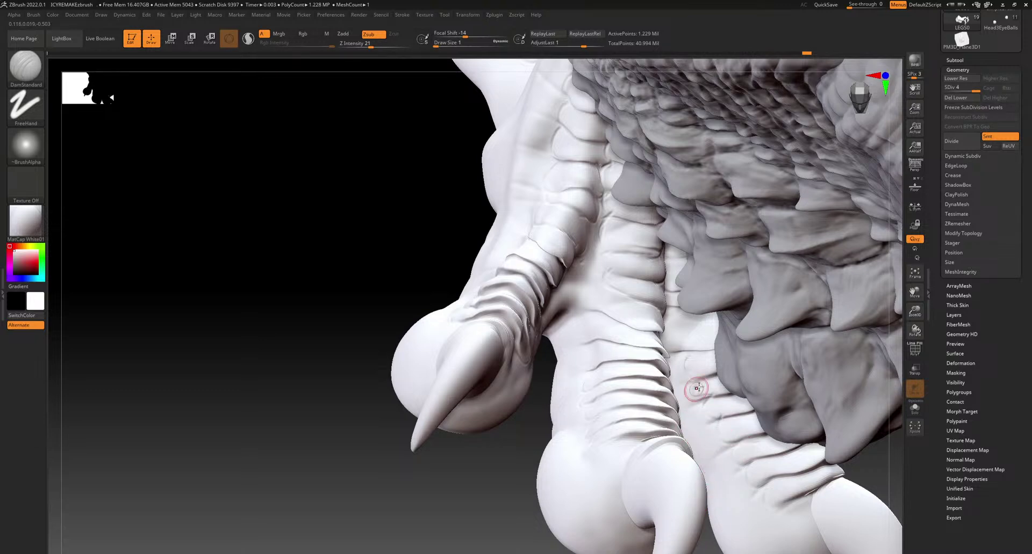
# Carve creases from the scale edges across the opposite side of the middle toe, up to the toe base
pyautogui.moveTo(587, 403); pyautogui.dragTo(604, 436, button='right')
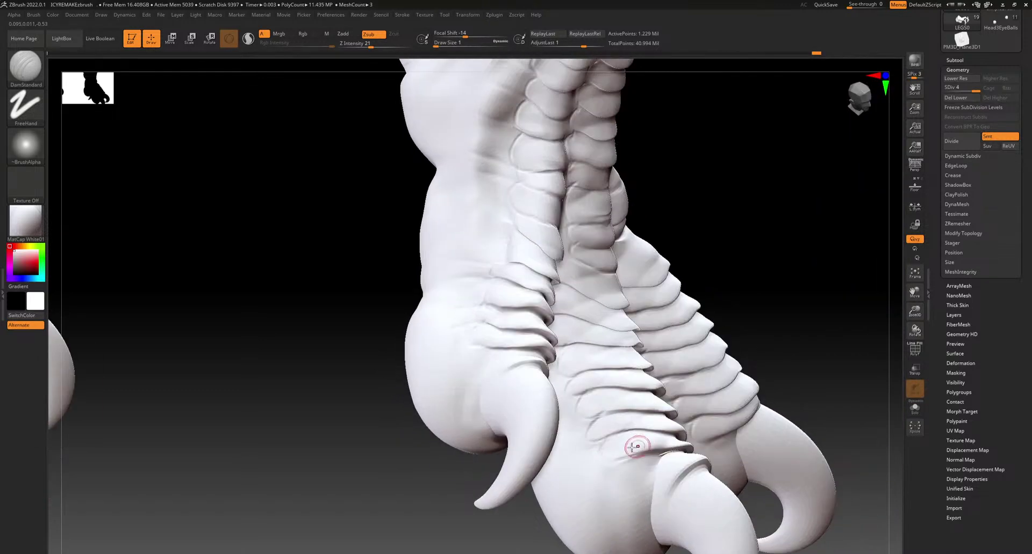
pyautogui.moveTo(662, 461); pyautogui.dragTo(603, 485)
pyautogui.moveTo(596, 422); pyautogui.dragTo(565, 433)
pyautogui.moveTo(605, 362); pyautogui.dragTo(588, 396, button='right')
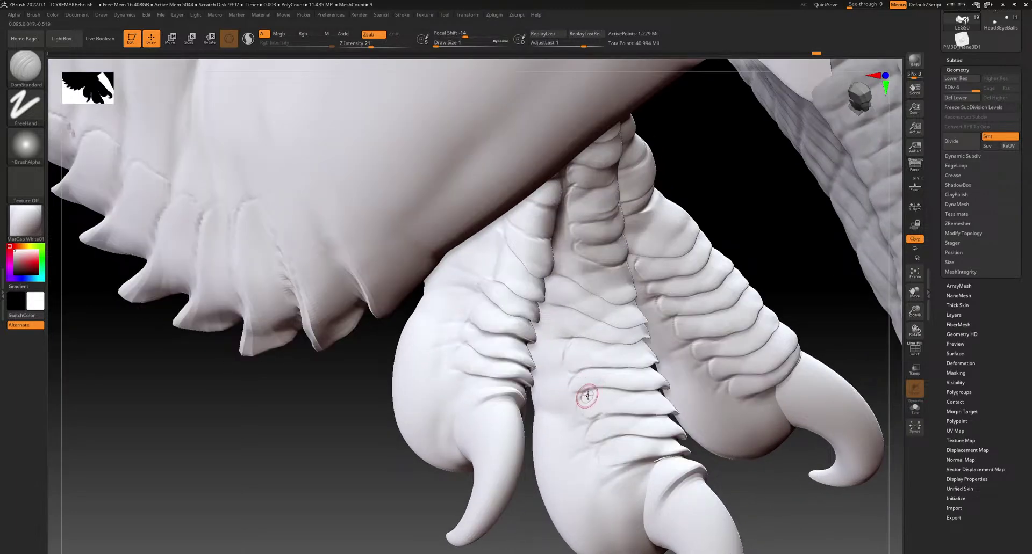
pyautogui.moveTo(572, 339)
pyautogui.mouseDown()
pyautogui.moveTo(541, 343)
pyautogui.moveTo(569, 342)
pyautogui.mouseUp()
pyautogui.moveTo(564, 280)
pyautogui.mouseDown(button='right')
pyautogui.moveTo(567, 261)
pyautogui.moveTo(570, 292)
pyautogui.mouseUp(button='right')
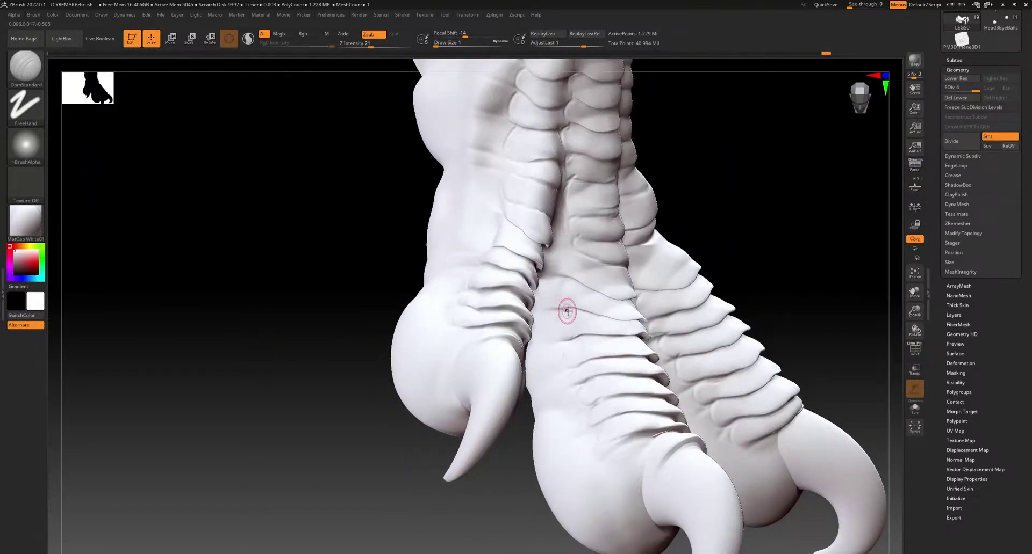
# Carve faint creases beside the scales of the inner toe and toward the webbing between the toes
pyautogui.moveTo(474, 299); pyautogui.dragTo(501, 380, button='right')
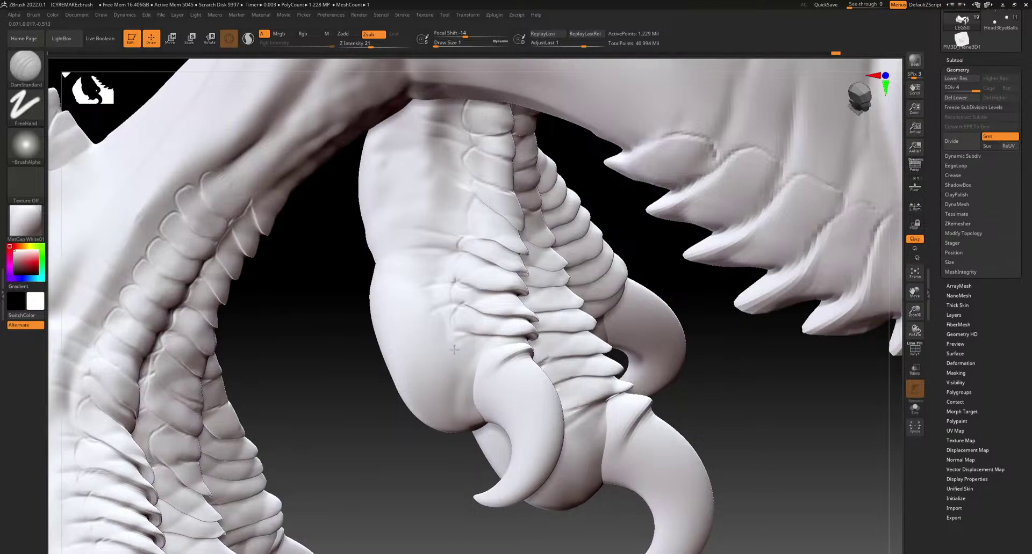
pyautogui.moveTo(467, 227)
pyautogui.mouseDown(button='right')
pyautogui.moveTo(430, 267)
pyautogui.moveTo(442, 269)
pyautogui.mouseUp(button='right')
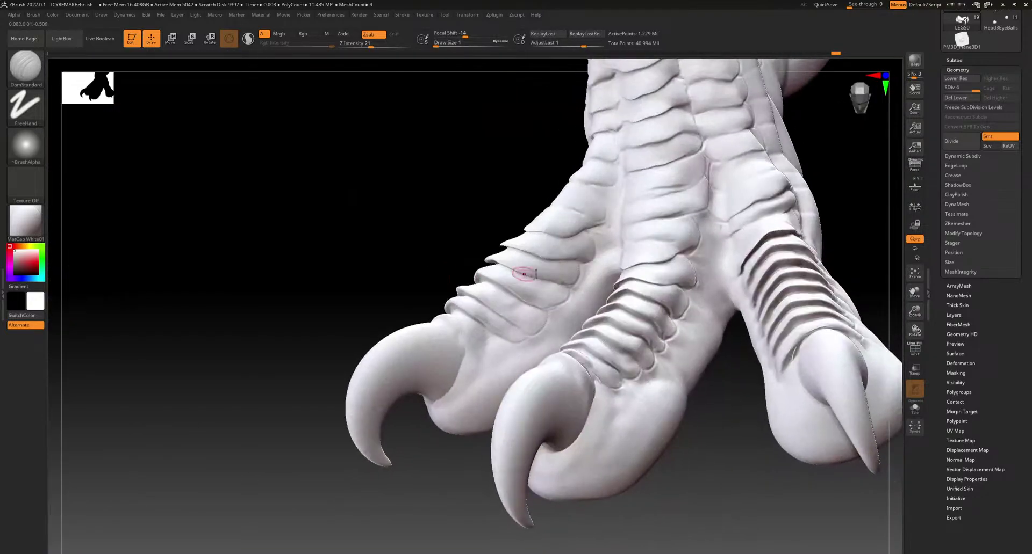
pyautogui.moveTo(564, 278); pyautogui.dragTo(603, 253, button='right')
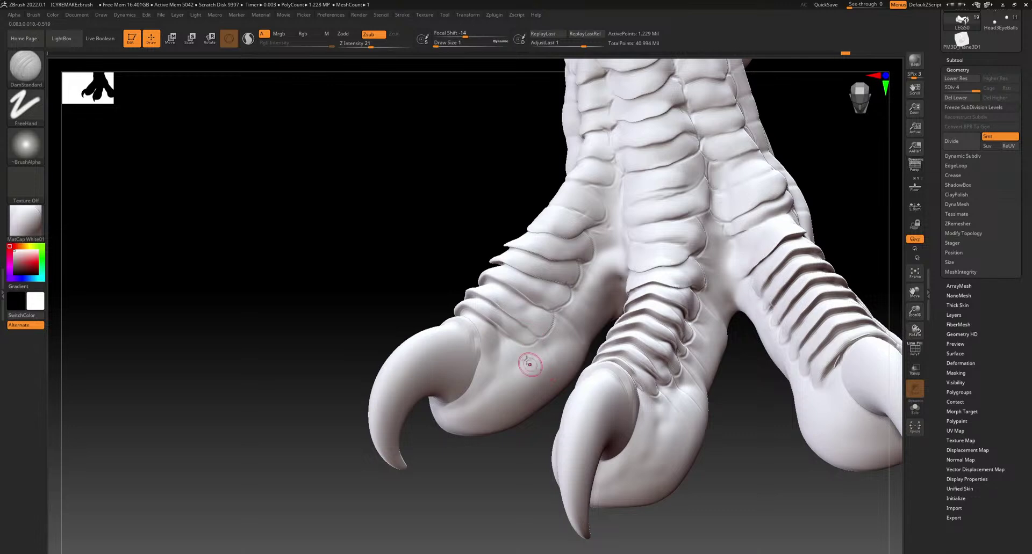
pyautogui.moveTo(593, 250); pyautogui.dragTo(628, 246, button='right')
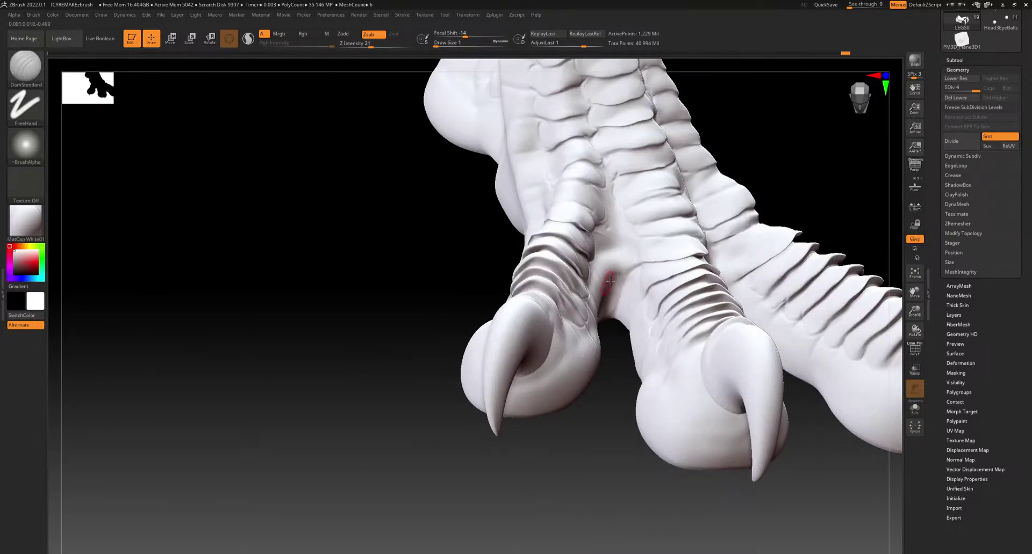
pyautogui.moveTo(658, 277); pyautogui.dragTo(708, 301, button='right')
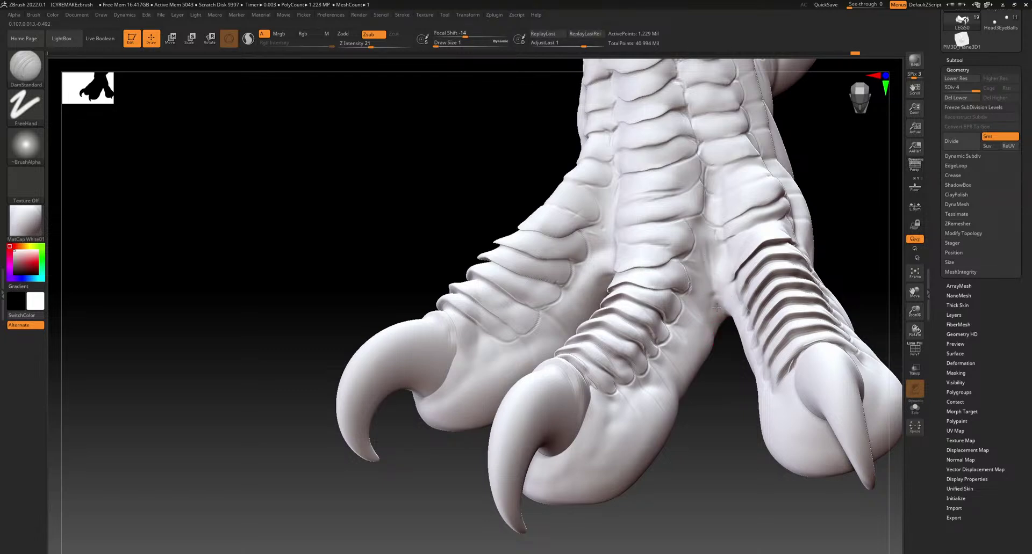
pyautogui.moveTo(699, 293); pyautogui.dragTo(653, 252, button='right')
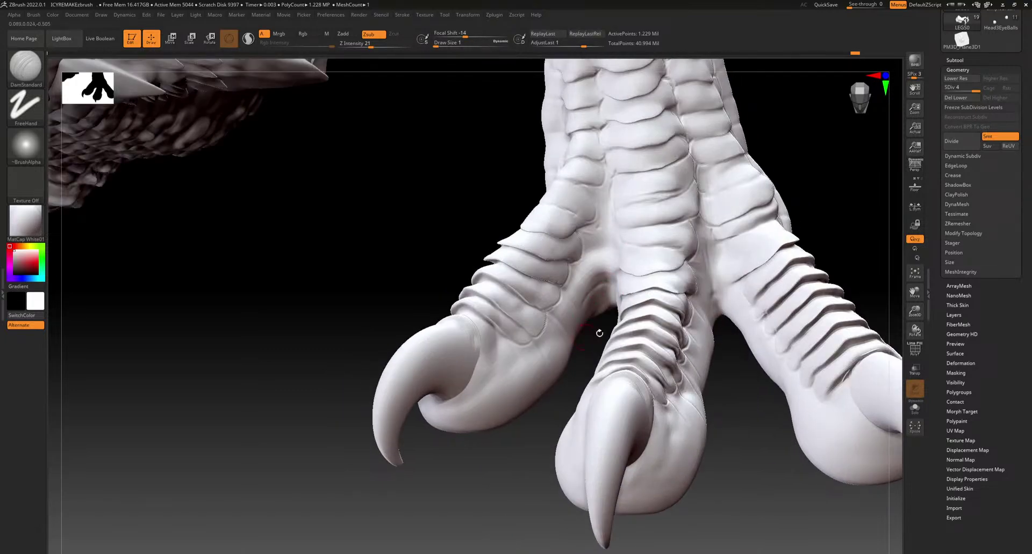
# Carve a crease on the sole where the heel pad meets the rear toe
pyautogui.moveTo(731, 312); pyautogui.dragTo(716, 329, button='right')
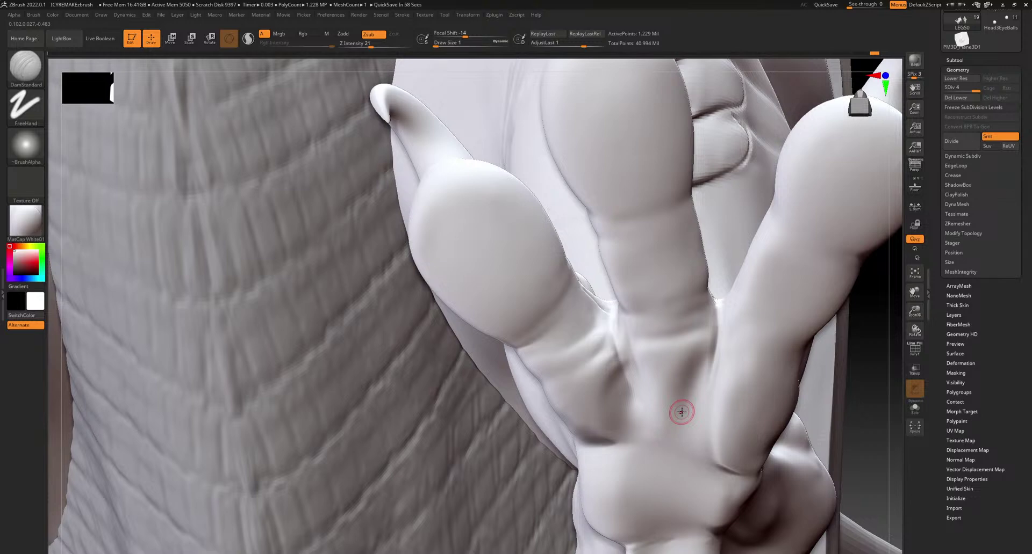
pyautogui.keyDown('alt'); pyautogui.moveTo(631, 430); pyautogui.dragTo(597, 291, button='right'); pyautogui.keyUp('alt')
pyautogui.moveTo(603, 407); pyautogui.dragTo(648, 392)
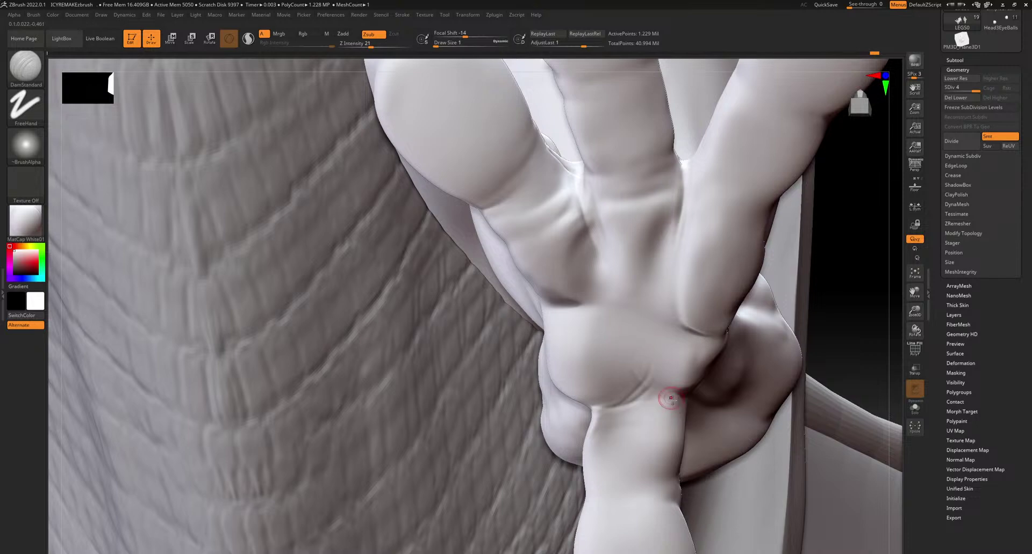
# Carve creases across the undersides of the three front toes, behind the rounded tip pads and at the middle joints
pyautogui.moveTo(638, 340)
pyautogui.mouseDown(button='right')
pyautogui.moveTo(594, 456)
pyautogui.moveTo(564, 289)
pyautogui.mouseUp(button='right')
pyautogui.moveTo(631, 263)
pyautogui.mouseDown()
pyautogui.moveTo(580, 289)
pyautogui.moveTo(613, 274)
pyautogui.mouseUp()
pyautogui.moveTo(514, 363); pyautogui.dragTo(473, 406)
pyautogui.moveTo(513, 343); pyautogui.dragTo(458, 404)
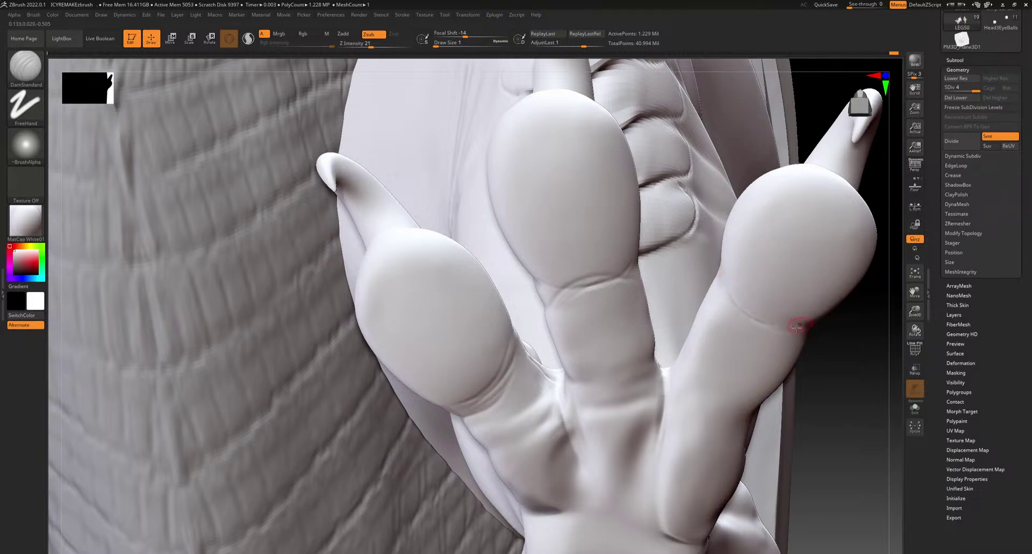
pyautogui.moveTo(755, 312); pyautogui.dragTo(802, 334)
pyautogui.moveTo(749, 411)
pyautogui.mouseDown()
pyautogui.moveTo(673, 356)
pyautogui.moveTo(614, 406)
pyautogui.moveTo(504, 441)
pyautogui.mouseUp()
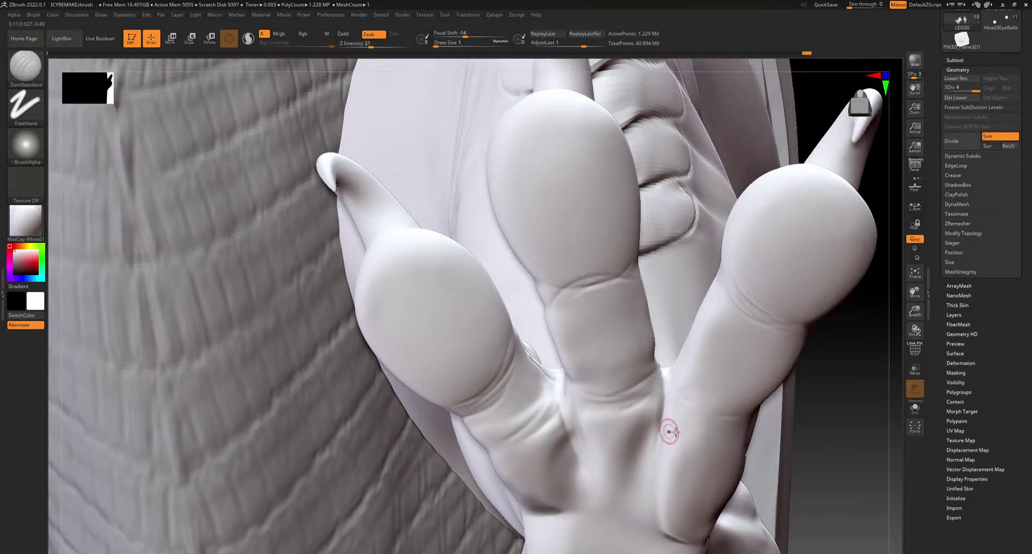
# Carve the joint crease behind the rear toe's tip pad and extend it around the side of the toe
pyautogui.keyDown('alt'); pyautogui.moveTo(607, 515); pyautogui.dragTo(584, 271, button='right'); pyautogui.keyUp('alt')
pyautogui.keyDown('alt'); pyautogui.moveTo(590, 361); pyautogui.dragTo(629, 293, button='right'); pyautogui.keyUp('alt')
pyautogui.moveTo(670, 394); pyautogui.dragTo(578, 397)
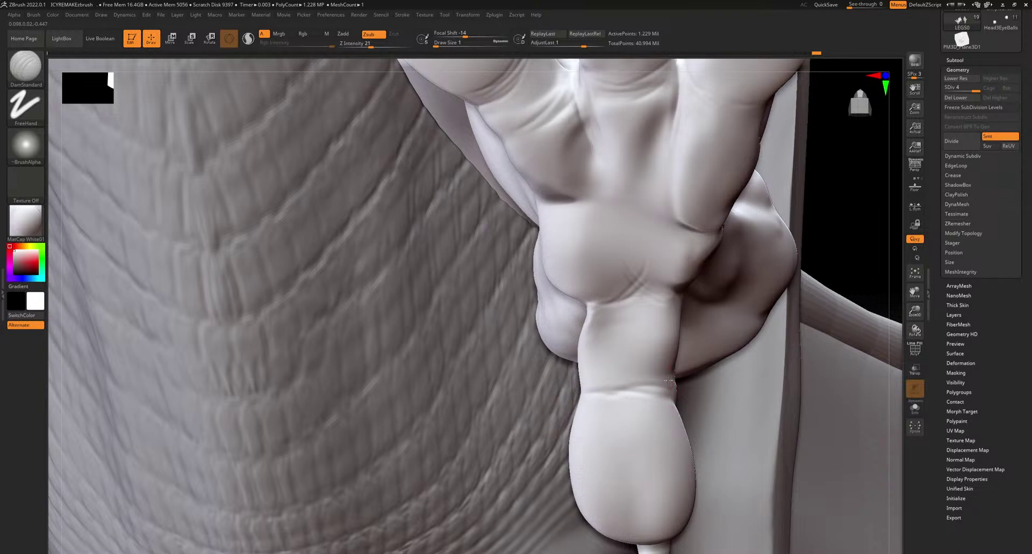
pyautogui.moveTo(649, 350); pyautogui.dragTo(852, 297, button='right')
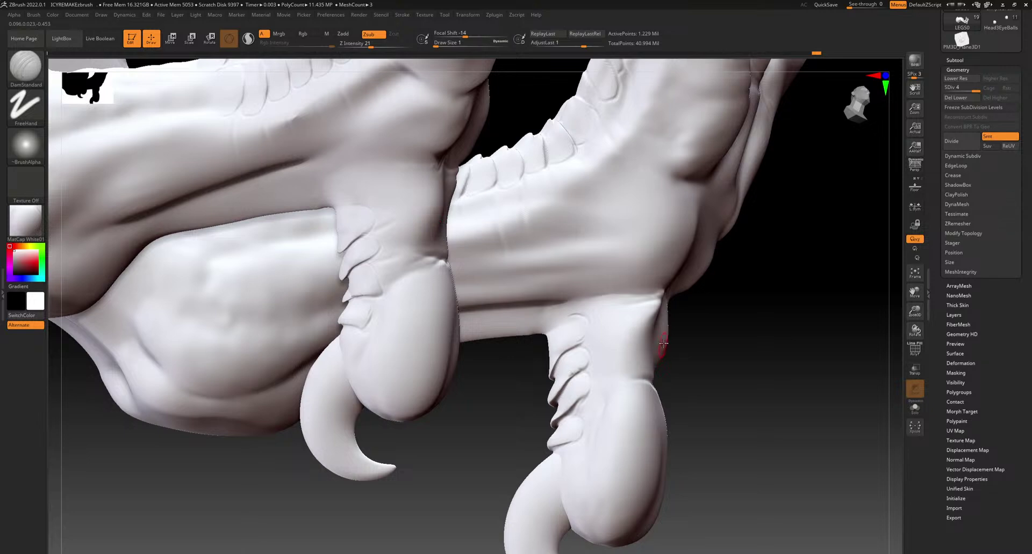
pyautogui.moveTo(711, 384)
pyautogui.mouseDown()
pyautogui.moveTo(693, 380)
pyautogui.moveTo(705, 377)
pyautogui.mouseUp()
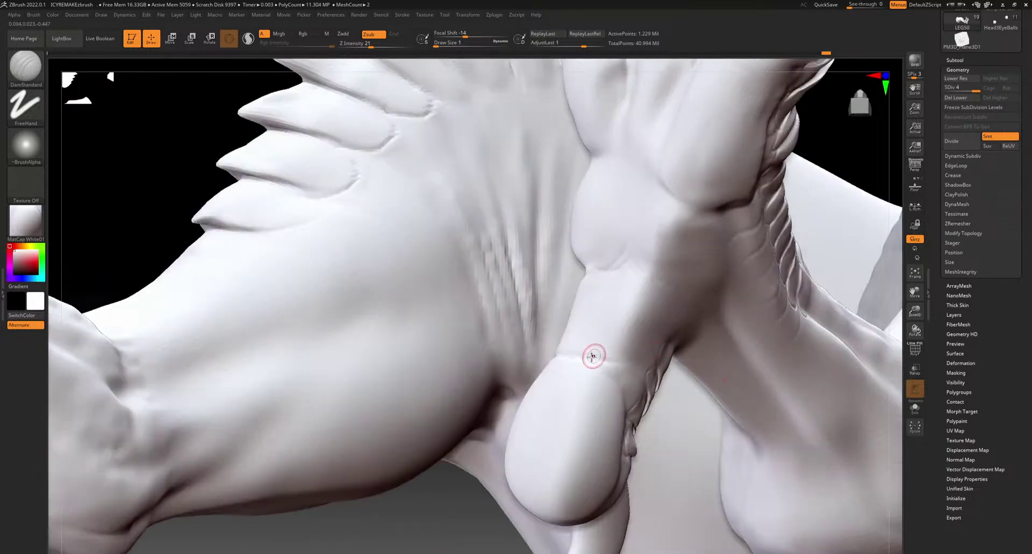
pyautogui.moveTo(592, 357); pyautogui.dragTo(657, 330)
pyautogui.moveTo(598, 363); pyautogui.dragTo(658, 322)
# Set the DamStandard draw size to 3.11177 and carve broad folds around the rear toe base and down the lower leg
pyautogui.moveTo(646, 305); pyautogui.dragTo(712, 353, button='right')
pyautogui.moveTo(708, 312); pyautogui.dragTo(709, 278, button='right')
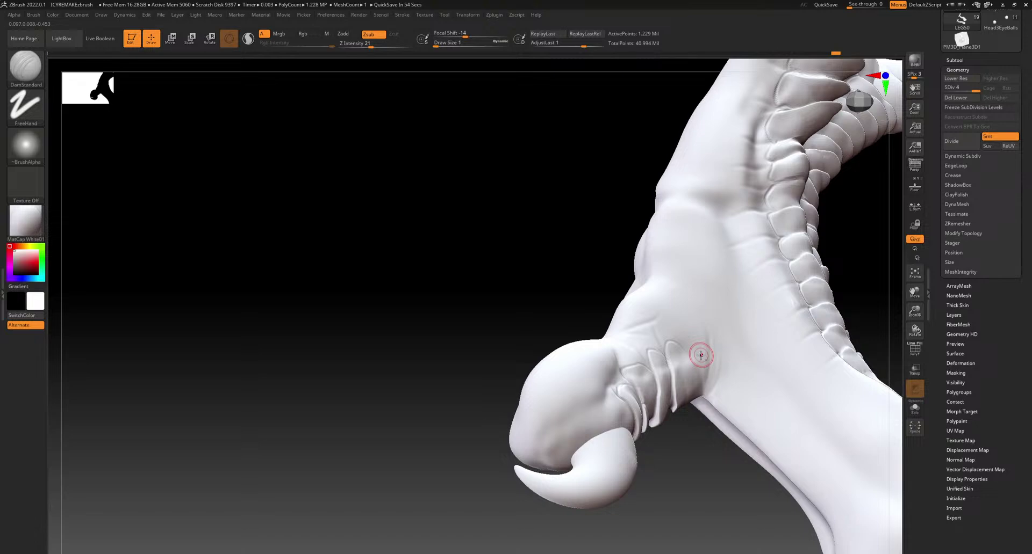
pyautogui.moveTo(757, 325); pyautogui.dragTo(770, 259, button='right')
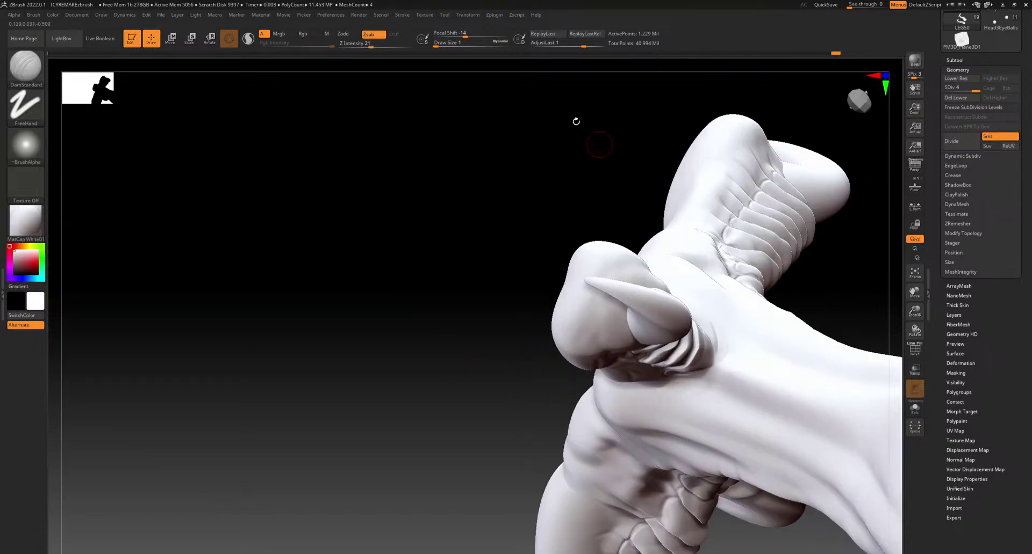
pyautogui.moveTo(436, 45); pyautogui.dragTo(438, 45)
pyautogui.moveTo(718, 401)
pyautogui.keyDown('ctrl'); pyautogui.mouseDown(button='right')
pyautogui.moveTo(767, 309)
pyautogui.moveTo(729, 338)
pyautogui.mouseUp(button='right'); pyautogui.keyUp('ctrl')
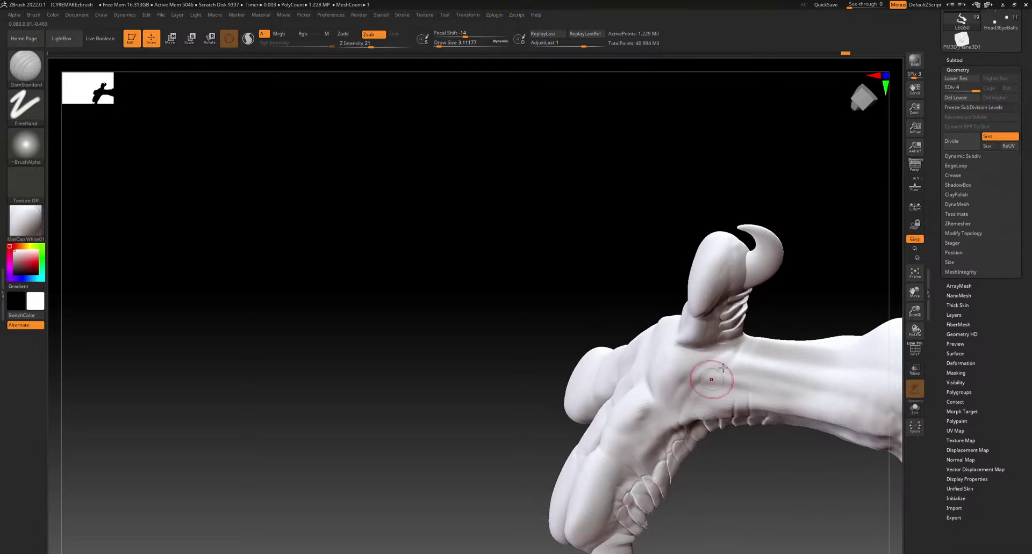
pyautogui.moveTo(815, 366)
pyautogui.mouseDown(button='right')
pyautogui.moveTo(739, 344)
pyautogui.moveTo(614, 280)
pyautogui.moveTo(604, 297)
pyautogui.moveTo(620, 356)
pyautogui.moveTo(618, 273)
pyautogui.mouseUp(button='right')
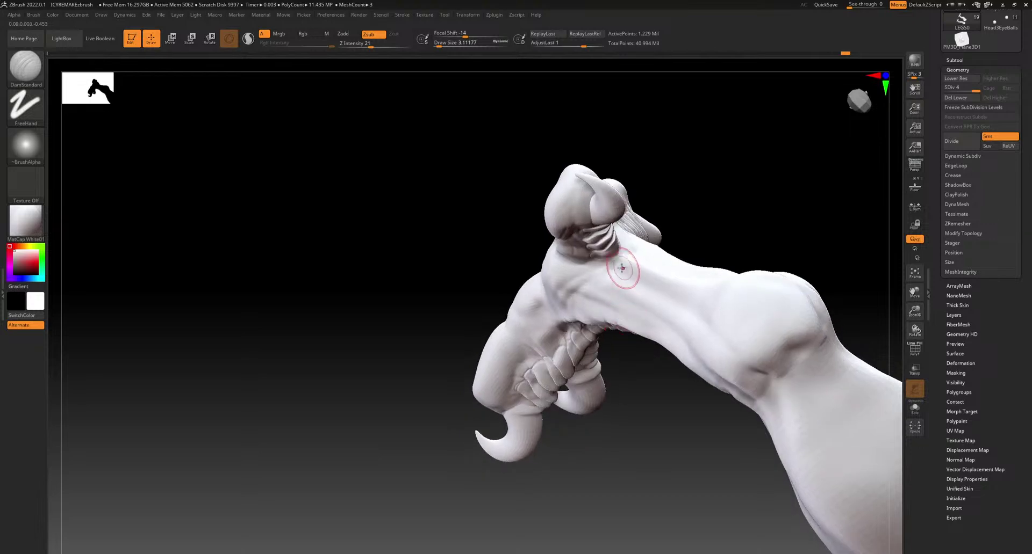
pyautogui.moveTo(643, 170); pyautogui.dragTo(605, 260, button='right')
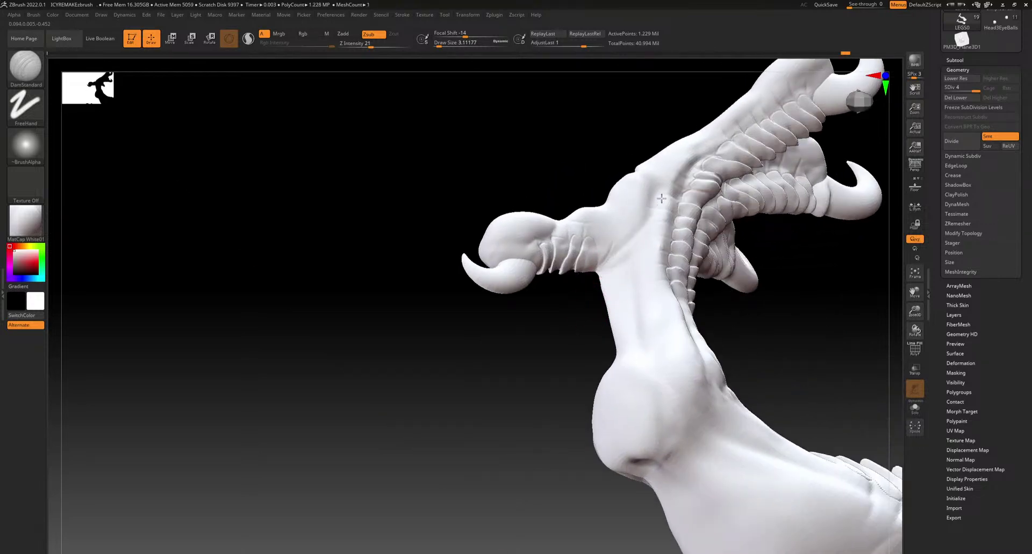
pyautogui.moveTo(676, 237); pyautogui.dragTo(695, 249, button='right')
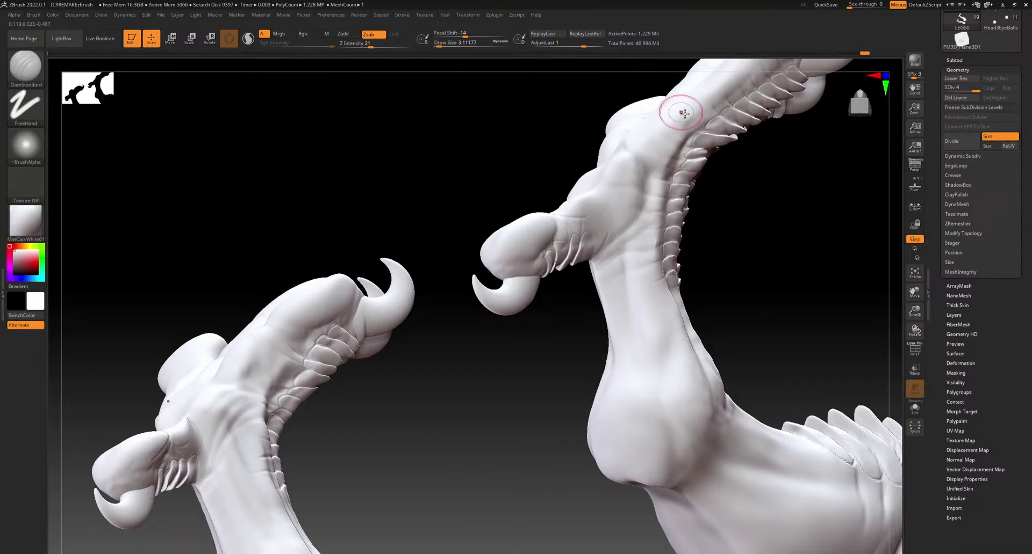
pyautogui.moveTo(710, 129); pyautogui.dragTo(702, 293, button='right')
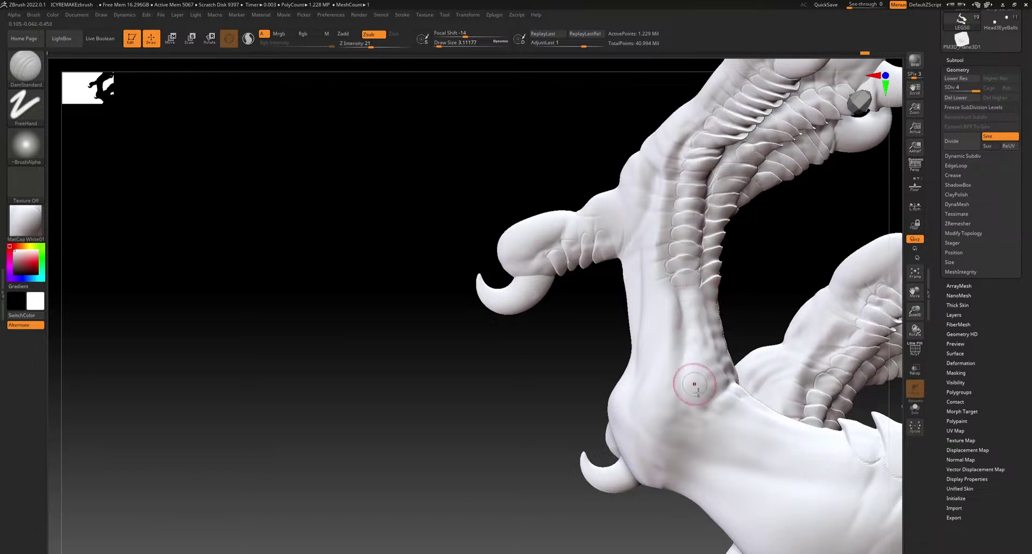
# Carve diagonal folds across the side of the ankle joint toward its inner bend
pyautogui.moveTo(693, 372); pyautogui.dragTo(687, 438, button='right')
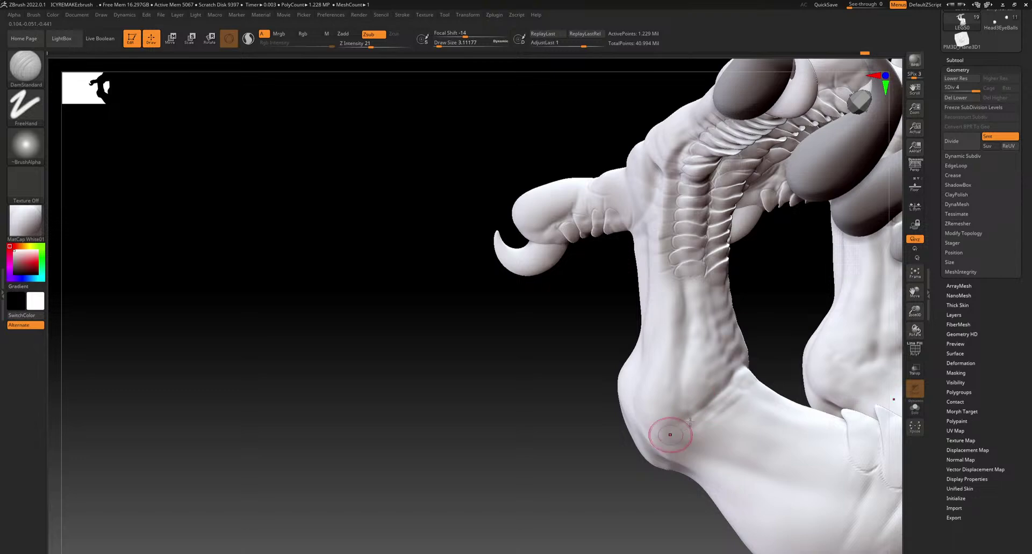
pyautogui.moveTo(705, 428)
pyautogui.mouseDown(button='right')
pyautogui.moveTo(743, 353)
pyautogui.moveTo(727, 410)
pyautogui.mouseUp(button='right')
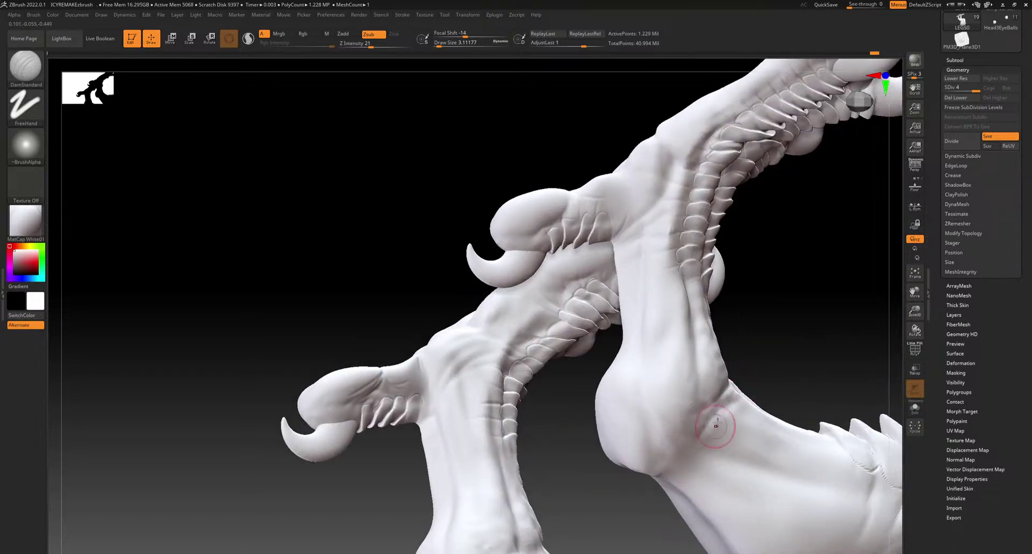
pyautogui.moveTo(659, 433)
pyautogui.mouseDown()
pyautogui.moveTo(715, 413)
pyautogui.moveTo(721, 392)
pyautogui.mouseUp()
pyautogui.moveTo(656, 414); pyautogui.dragTo(719, 391)
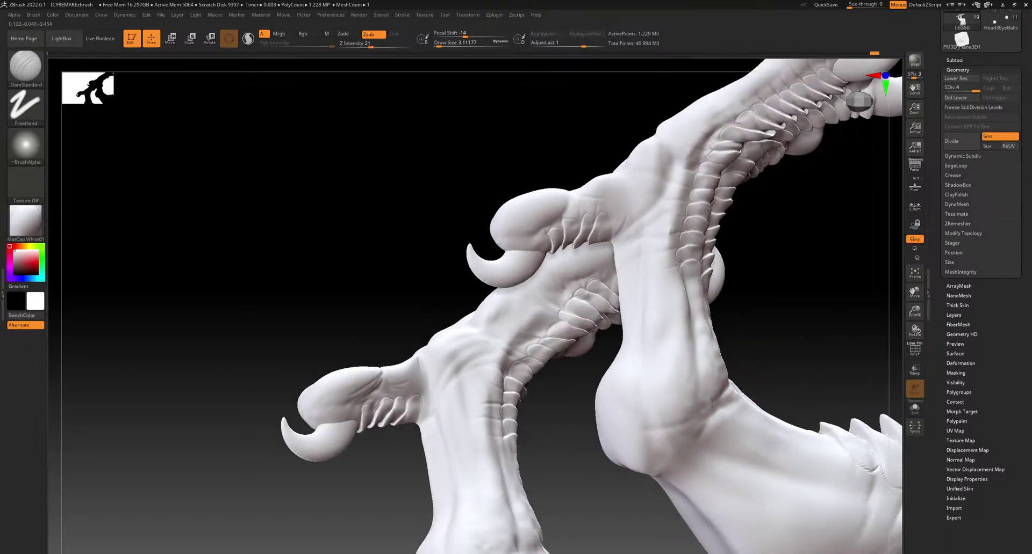
# Carve soft skin folds around the front and far side of the ankle and along the lower leg below the scales
pyautogui.moveTo(718, 393); pyautogui.dragTo(666, 433, button='right')
pyautogui.moveTo(727, 426); pyautogui.dragTo(670, 417, button='right')
pyautogui.moveTo(784, 432); pyautogui.dragTo(698, 449, button='right')
pyautogui.moveTo(550, 424); pyautogui.dragTo(656, 292, button='right')
pyautogui.moveTo(763, 358); pyautogui.dragTo(693, 317, button='right')
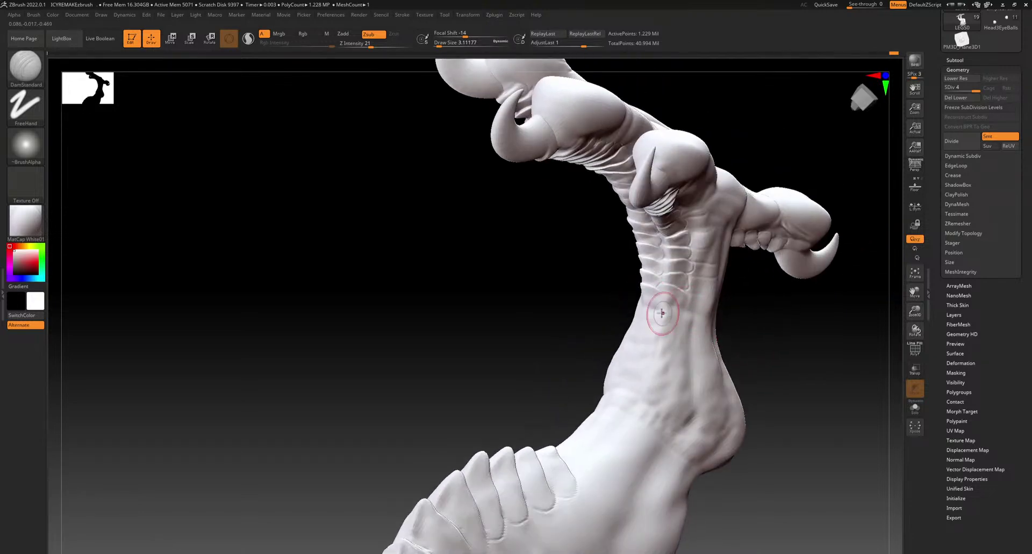
pyautogui.moveTo(739, 351); pyautogui.dragTo(691, 438, button='right')
pyautogui.moveTo(686, 318); pyautogui.dragTo(604, 277, button='right')
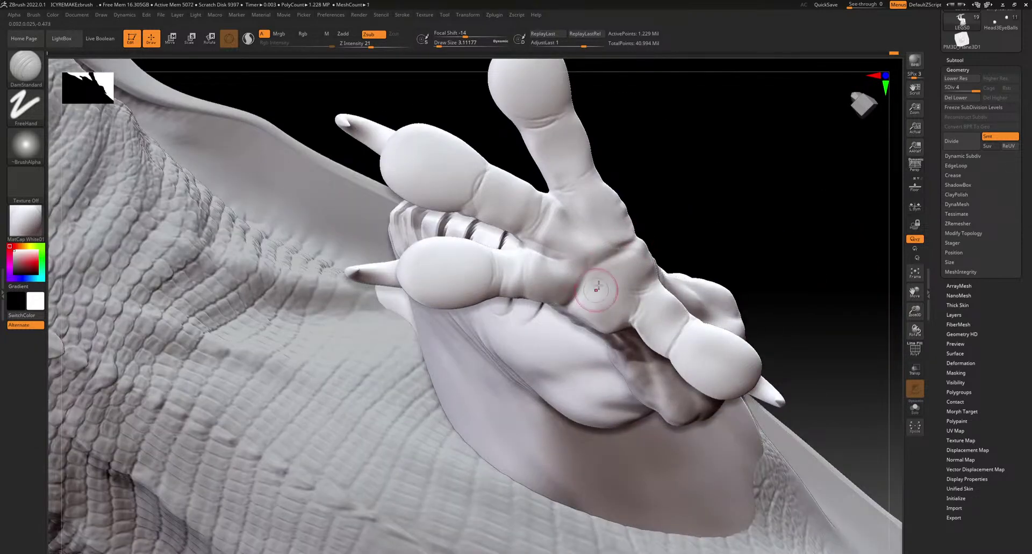
# With the DamStandard draw size at 3.11177, carve a long crease down the back of the calf from the knee to the heel
pyautogui.moveTo(542, 313); pyautogui.dragTo(684, 156, button='right')
pyautogui.moveTo(592, 346)
pyautogui.keyDown('ctrl'); pyautogui.mouseDown(button='right')
pyautogui.moveTo(596, 215)
pyautogui.moveTo(585, 322)
pyautogui.mouseUp(button='right'); pyautogui.keyUp('ctrl')
pyautogui.moveTo(608, 258); pyautogui.dragTo(559, 269, button='right')
pyautogui.moveTo(438, 43); pyautogui.dragTo(443, 43)
pyautogui.moveTo(543, 172); pyautogui.dragTo(553, 215, button='right')
pyautogui.keyDown('alt'); pyautogui.moveTo(554, 215); pyautogui.dragTo(527, 312, button='right'); pyautogui.keyUp('alt')
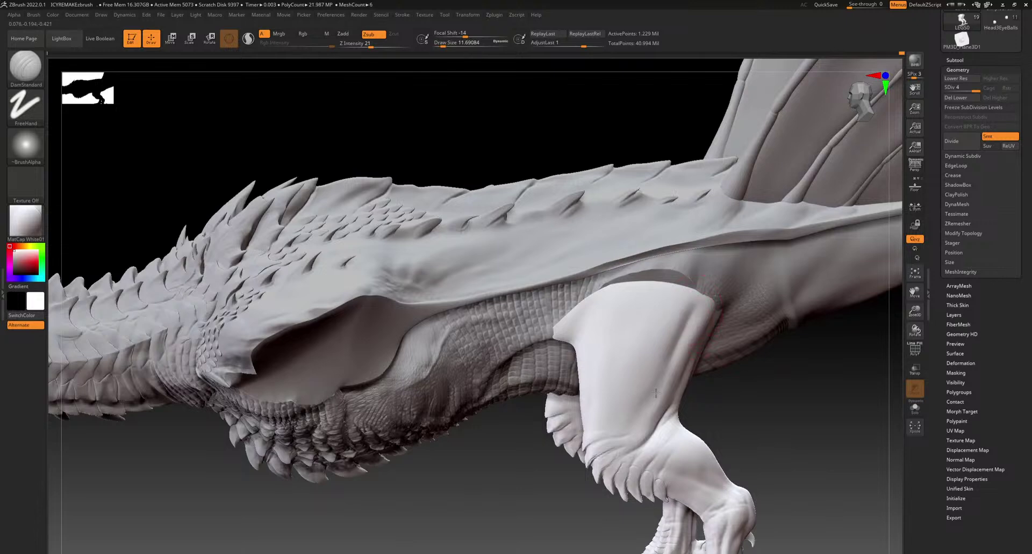
pyautogui.moveTo(745, 400); pyautogui.dragTo(687, 345, button='right')
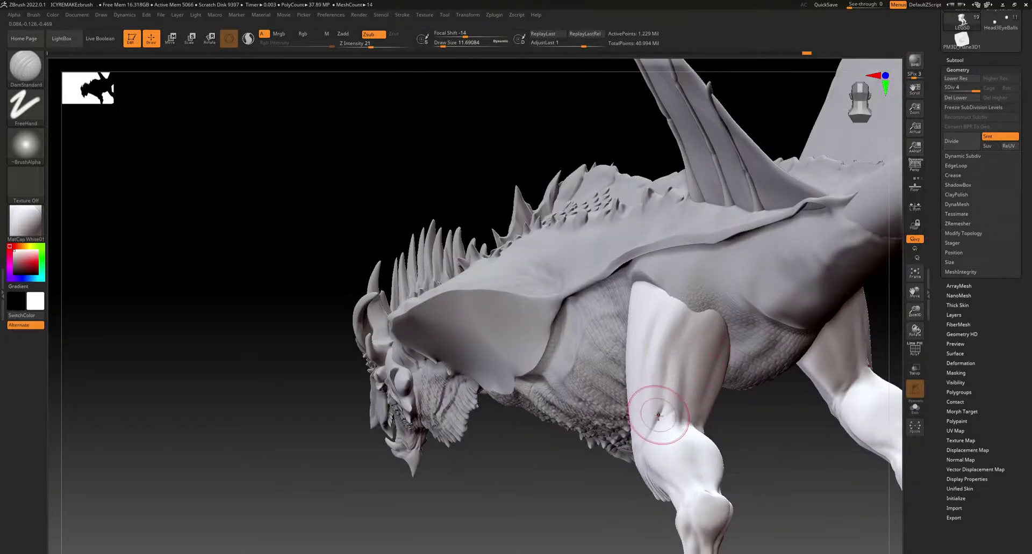
pyautogui.moveTo(734, 430)
pyautogui.keyDown('alt'); pyautogui.mouseDown(button='right')
pyautogui.moveTo(726, 355)
pyautogui.moveTo(709, 339)
pyautogui.moveTo(765, 391)
pyautogui.moveTo(725, 365)
pyautogui.moveTo(737, 329)
pyautogui.moveTo(696, 330)
pyautogui.mouseUp(button='right'); pyautogui.keyUp('alt')
pyautogui.click(439, 46)
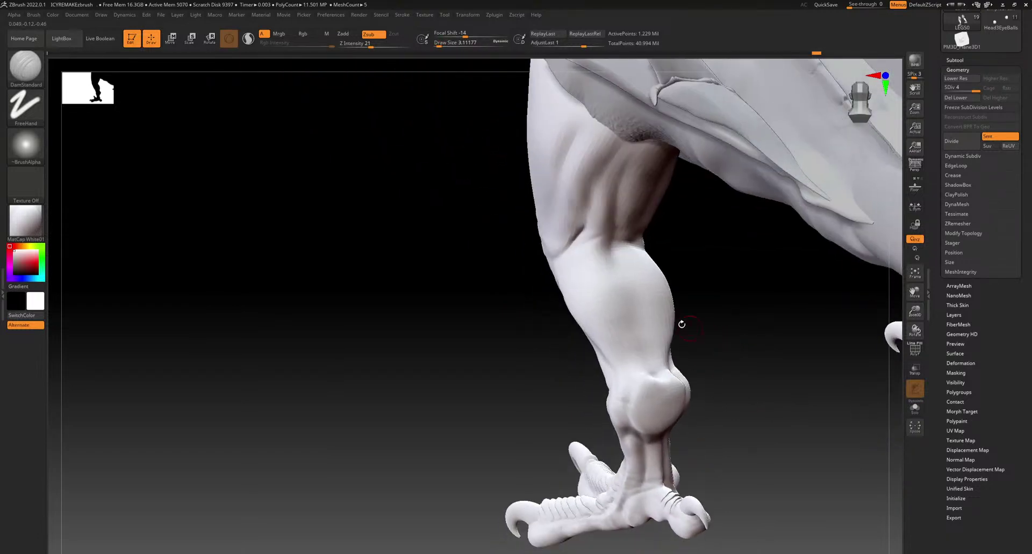
pyautogui.moveTo(623, 246)
pyautogui.mouseDown()
pyautogui.moveTo(625, 311)
pyautogui.moveTo(615, 271)
pyautogui.moveTo(642, 366)
pyautogui.mouseUp()
pyautogui.moveTo(626, 307); pyautogui.dragTo(660, 376)
pyautogui.moveTo(761, 383)
pyautogui.mouseDown(button='right')
pyautogui.moveTo(750, 370)
pyautogui.moveTo(704, 372)
pyautogui.mouseUp(button='right')
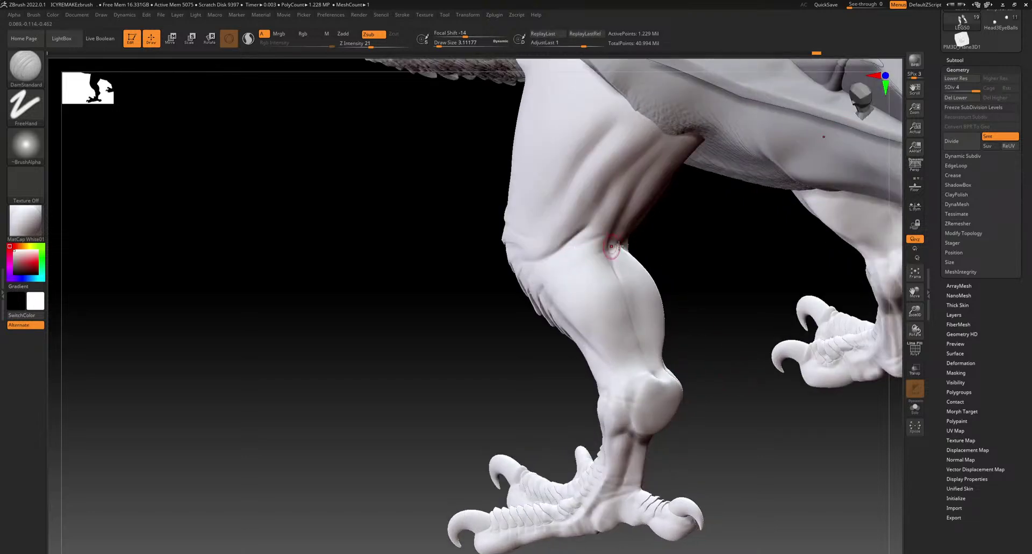
# Carve skin folds across the side of the knee and the lower thigh above the scale rows
pyautogui.moveTo(459, 366)
pyautogui.mouseDown(button='right')
pyautogui.moveTo(483, 327)
pyautogui.moveTo(600, 263)
pyautogui.mouseUp(button='right')
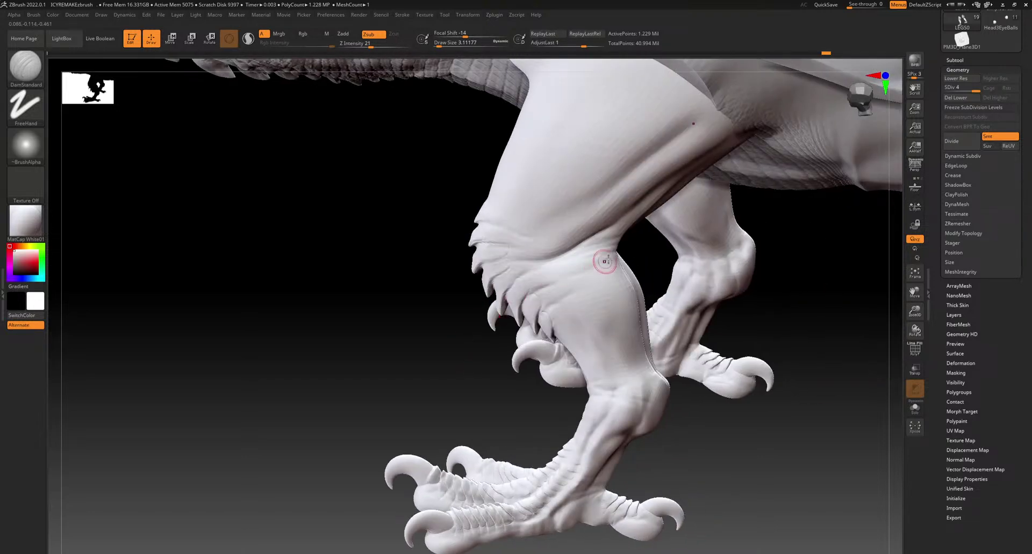
pyautogui.moveTo(532, 259); pyautogui.dragTo(605, 241)
pyautogui.moveTo(501, 230); pyautogui.dragTo(601, 216)
pyautogui.moveTo(623, 289)
pyautogui.keyDown('alt'); pyautogui.mouseDown(button='right')
pyautogui.moveTo(627, 336)
pyautogui.moveTo(612, 281)
pyautogui.moveTo(645, 281)
pyautogui.mouseUp(button='right'); pyautogui.keyUp('alt')
# Carve folds around the back of the knee and across the base of the thigh on the inner and outer sides
pyautogui.moveTo(708, 357); pyautogui.dragTo(709, 355, button='right')
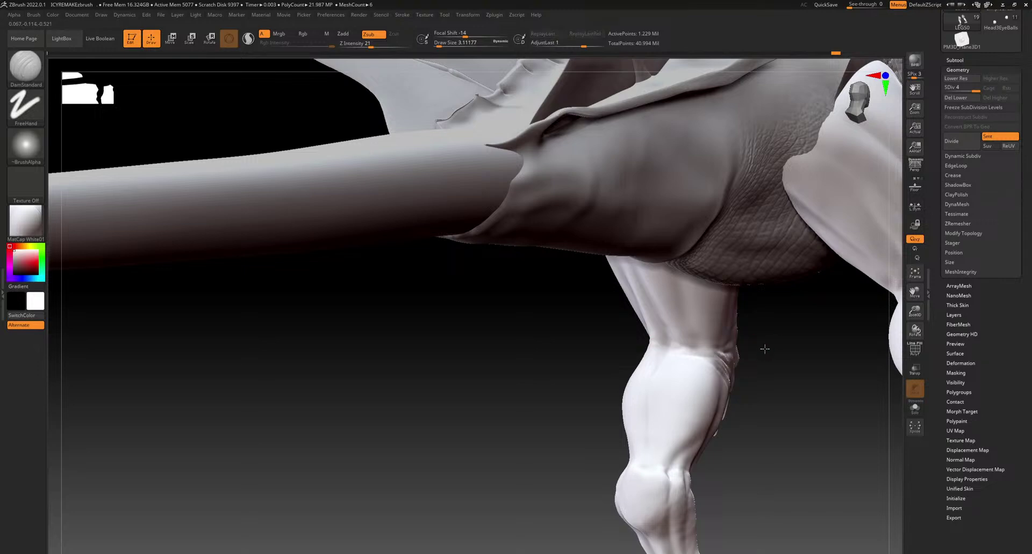
pyautogui.moveTo(770, 348); pyautogui.dragTo(701, 355, button='right')
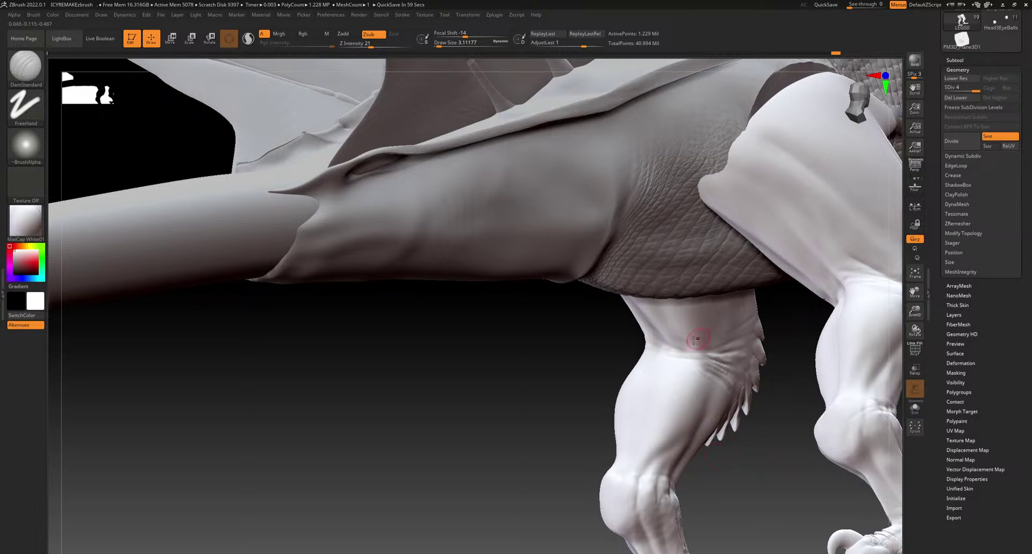
pyautogui.moveTo(737, 457); pyautogui.dragTo(682, 409, button='right')
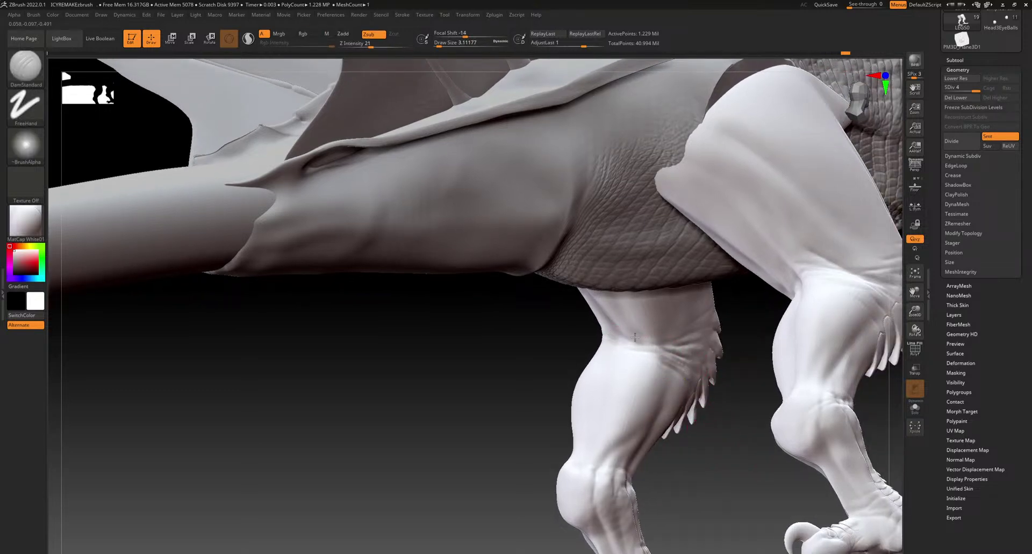
pyautogui.moveTo(702, 316); pyautogui.dragTo(617, 323)
pyautogui.moveTo(823, 276); pyautogui.dragTo(764, 304)
pyautogui.keyDown('alt'); pyautogui.moveTo(670, 356); pyautogui.dragTo(524, 448, button='right'); pyautogui.keyUp('alt')
pyautogui.moveTo(692, 411); pyautogui.dragTo(667, 393, button='right')
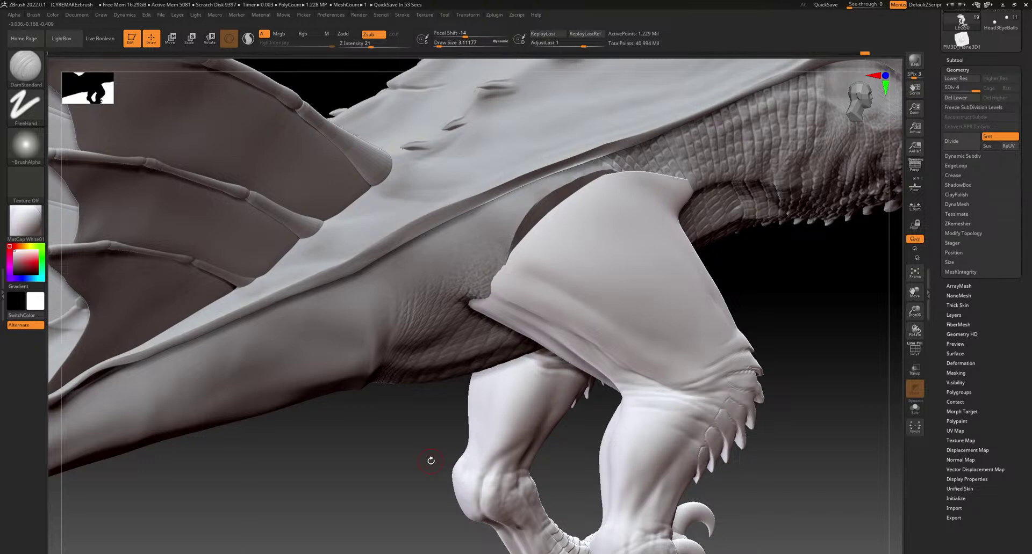
# Examine the thighs, knees and hip joints of both legs from the front, back and underside
pyautogui.moveTo(779, 389); pyautogui.dragTo(842, 379)
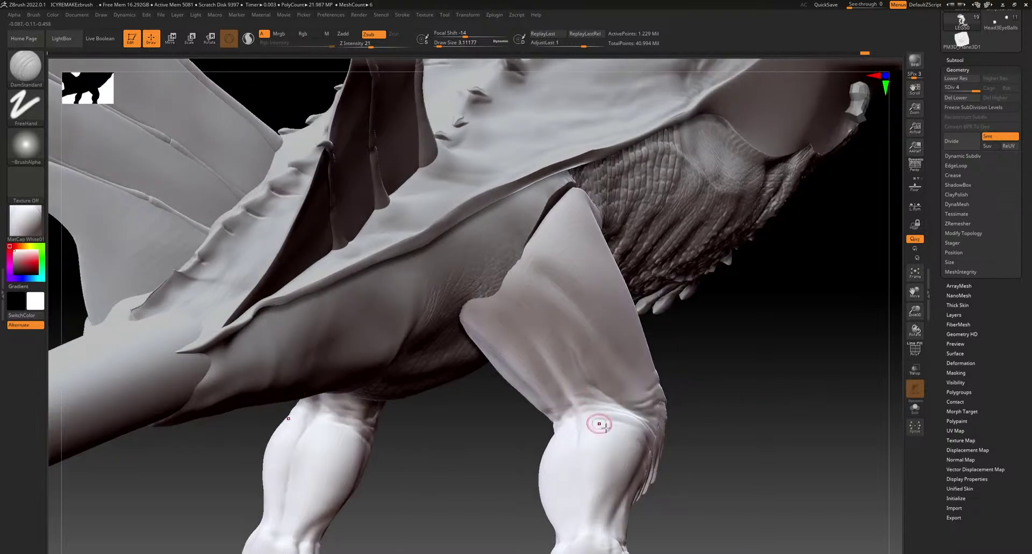
pyautogui.moveTo(482, 474); pyautogui.dragTo(683, 450)
pyautogui.moveTo(344, 473); pyautogui.dragTo(541, 467)
pyautogui.moveTo(723, 467); pyautogui.dragTo(817, 385)
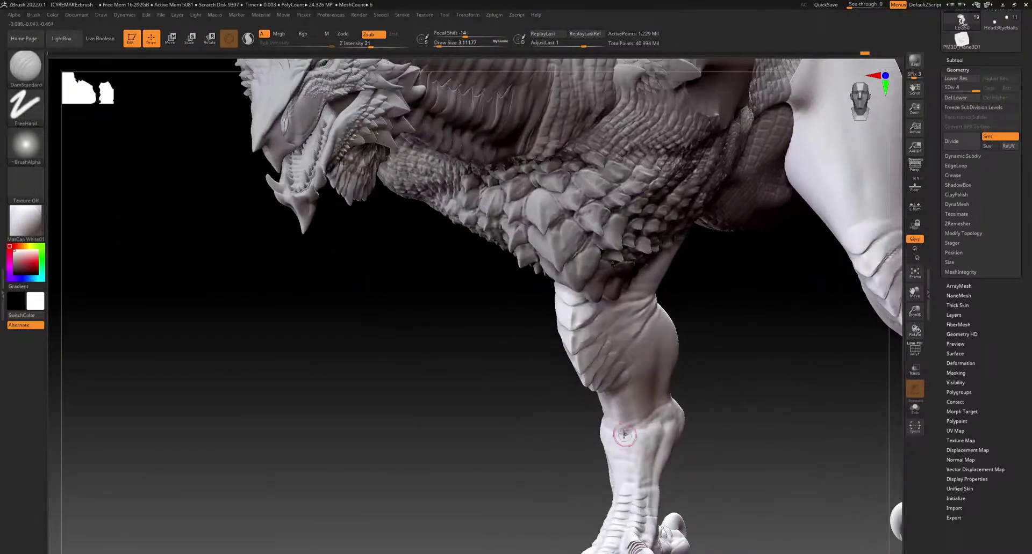
pyautogui.moveTo(716, 345); pyautogui.dragTo(679, 239)
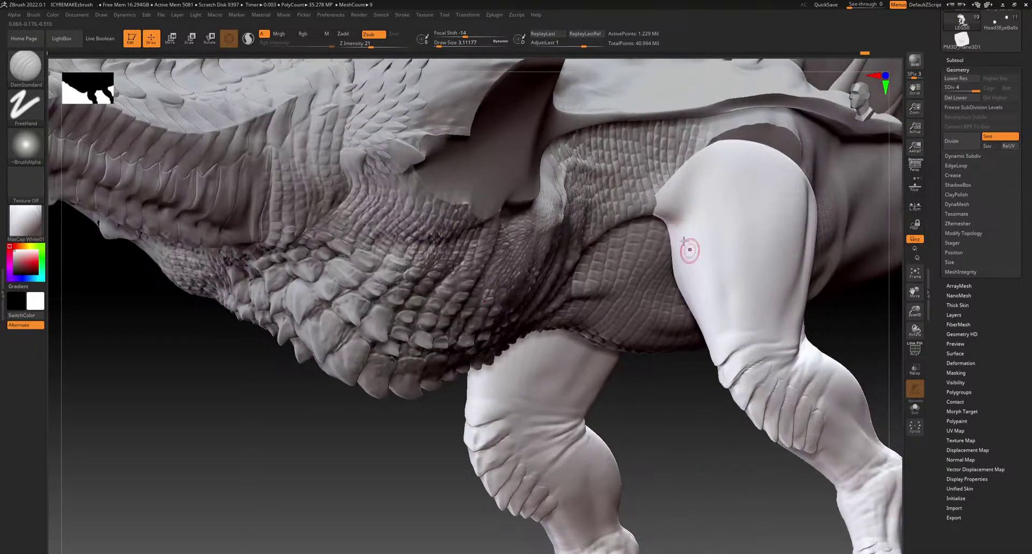
pyautogui.moveTo(721, 211)
pyautogui.mouseDown(button='right')
pyautogui.moveTo(822, 188)
pyautogui.moveTo(723, 194)
pyautogui.mouseUp(button='right')
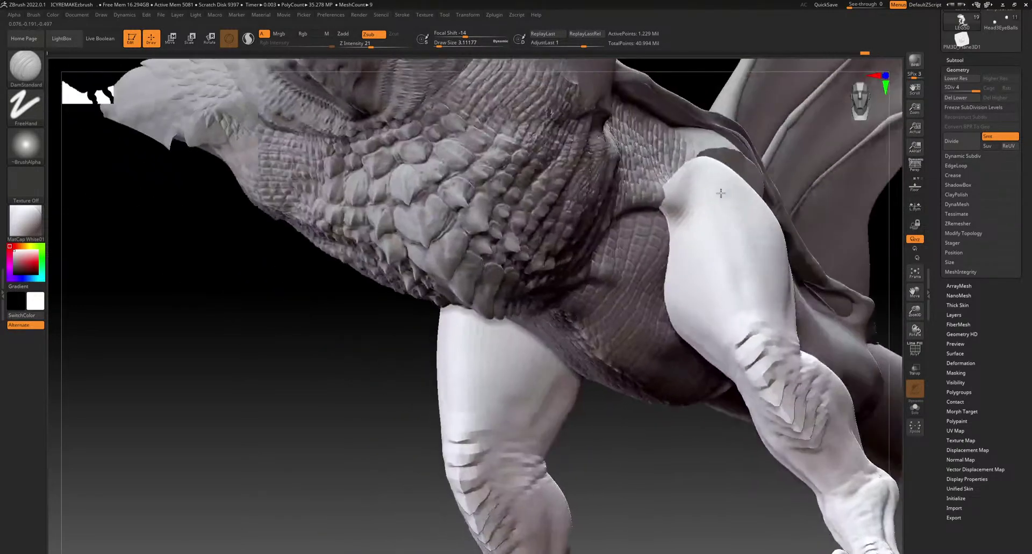
pyautogui.moveTo(733, 237); pyautogui.dragTo(767, 295, button='right')
pyautogui.moveTo(693, 349); pyautogui.dragTo(716, 363, button='right')
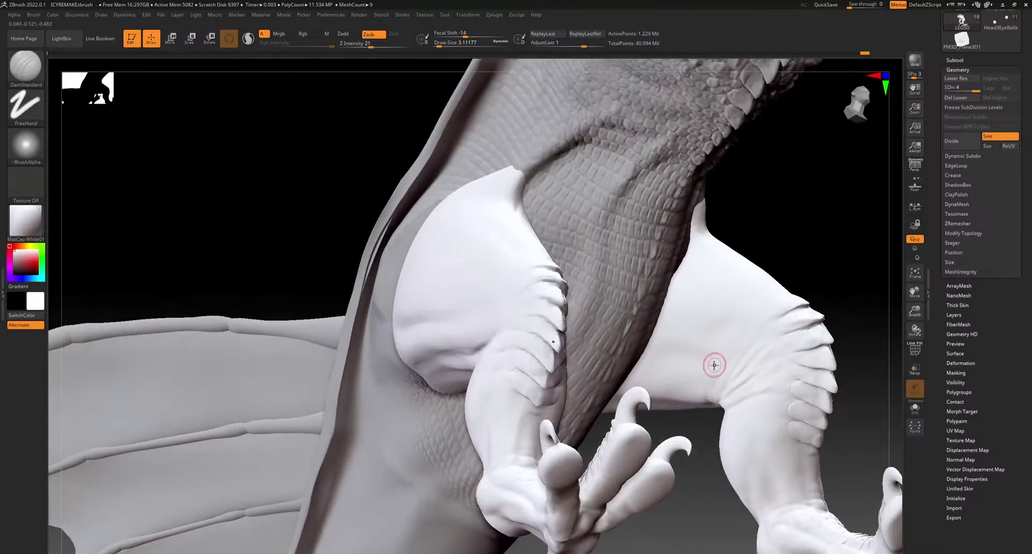
pyautogui.moveTo(643, 354); pyautogui.dragTo(721, 390, button='right')
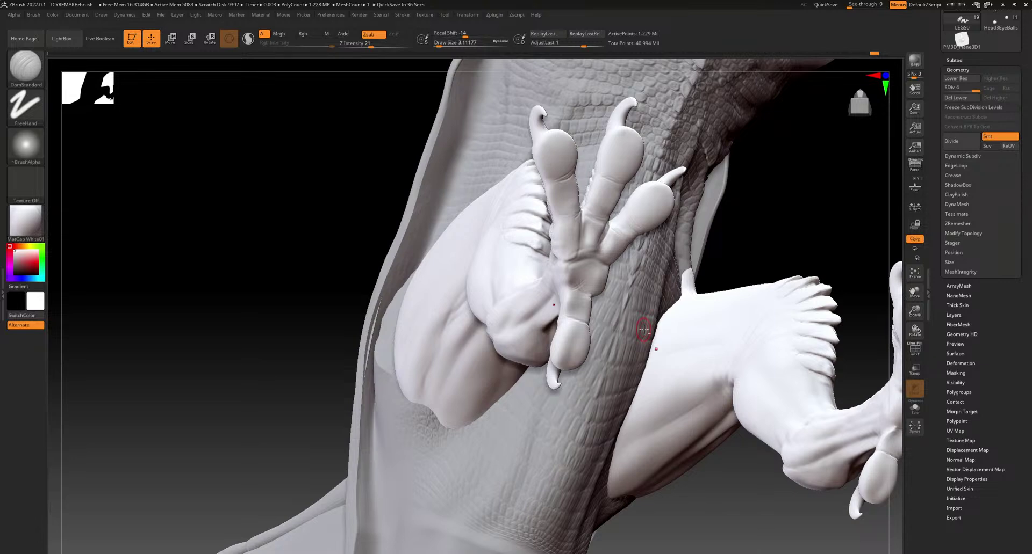
pyautogui.keyDown('alt'); pyautogui.moveTo(564, 370); pyautogui.dragTo(601, 418, button='right'); pyautogui.keyUp('alt')
pyautogui.moveTo(601, 418); pyautogui.dragTo(500, 389, button='right')
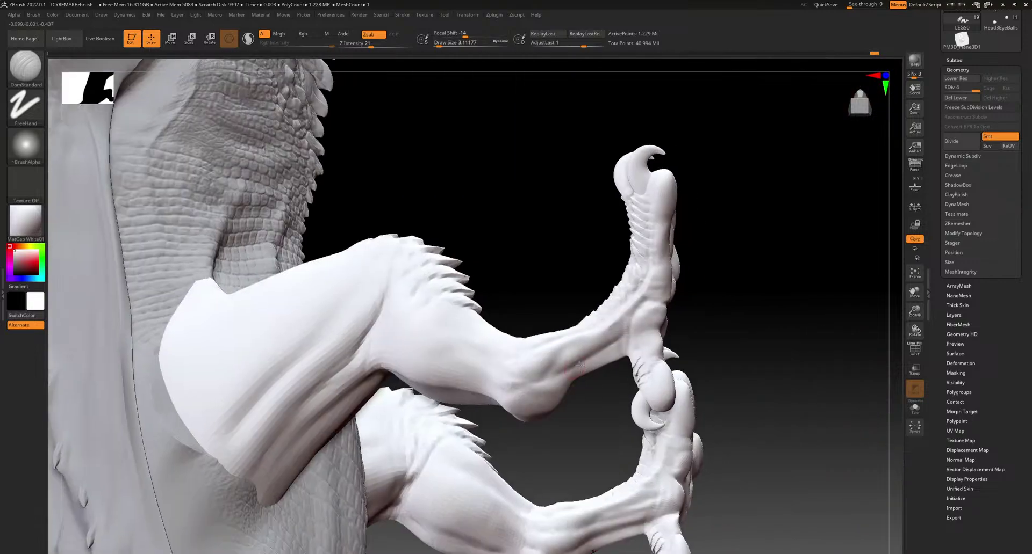
pyautogui.moveTo(412, 433); pyautogui.dragTo(512, 280, button='right')
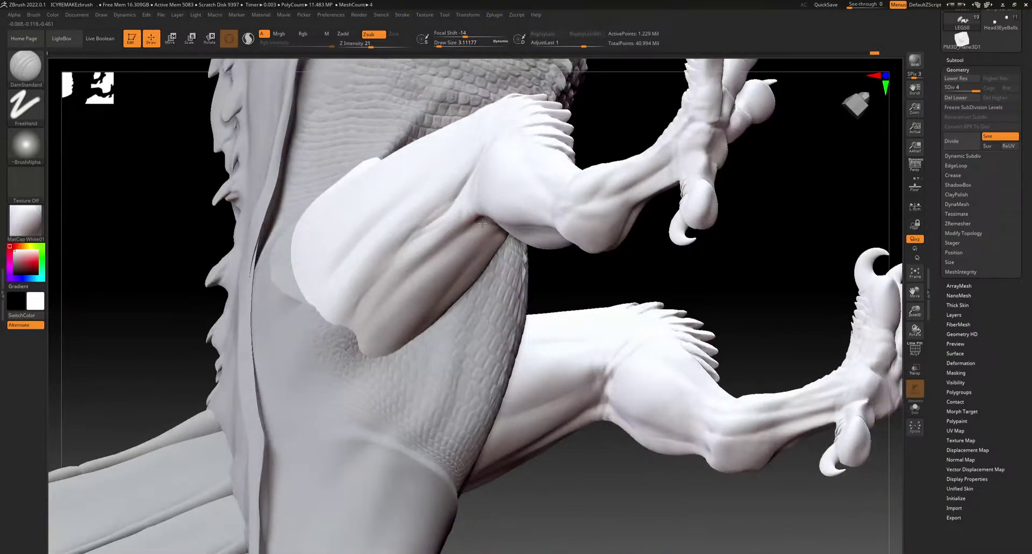
pyautogui.keyDown('alt'); pyautogui.moveTo(553, 443); pyautogui.dragTo(527, 403, button='right'); pyautogui.keyUp('alt')
pyautogui.moveTo(605, 369); pyautogui.dragTo(691, 362, button='right')
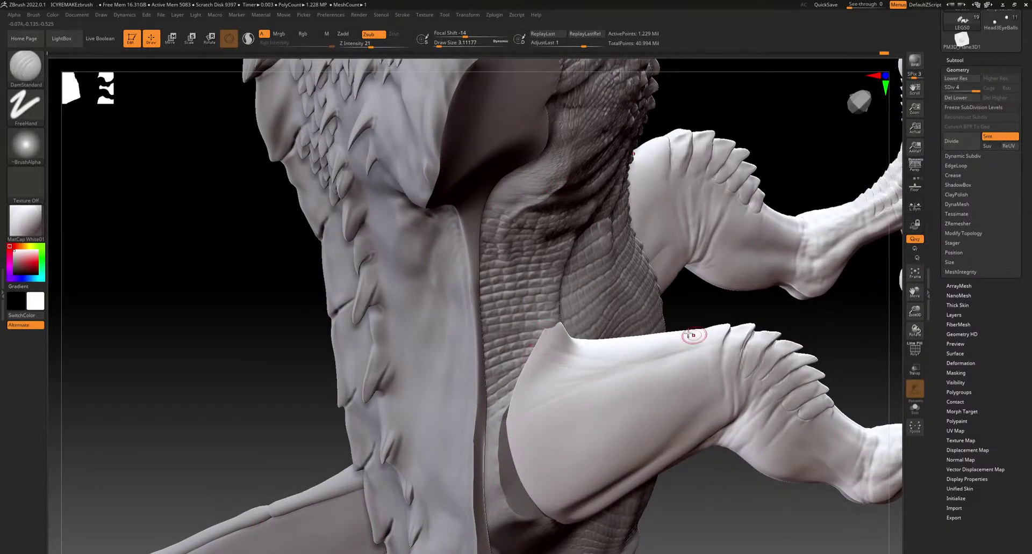
# Carve short diagonal folds into the front upper corner of the thigh where it meets the belly
pyautogui.press('shift')
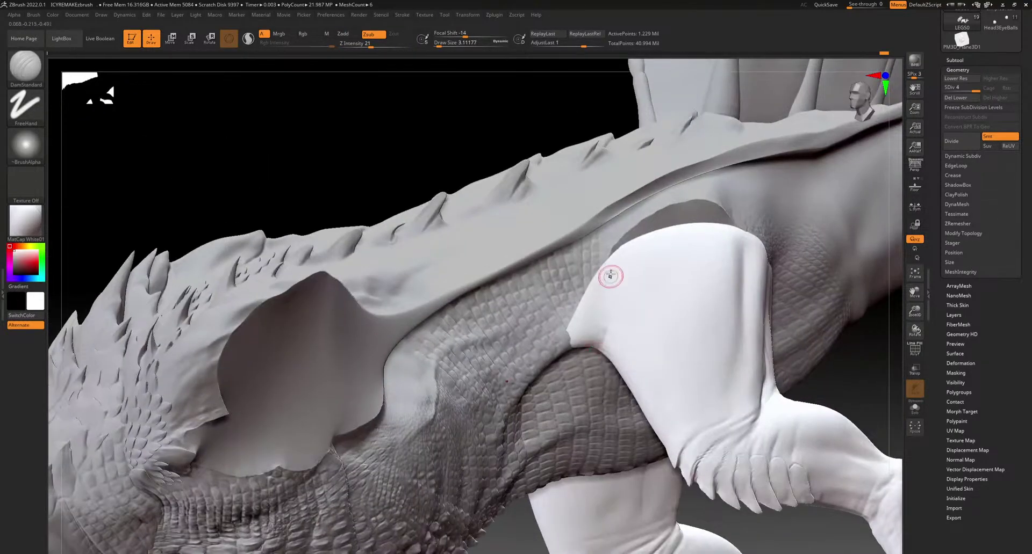
pyautogui.moveTo(606, 283); pyautogui.dragTo(573, 333)
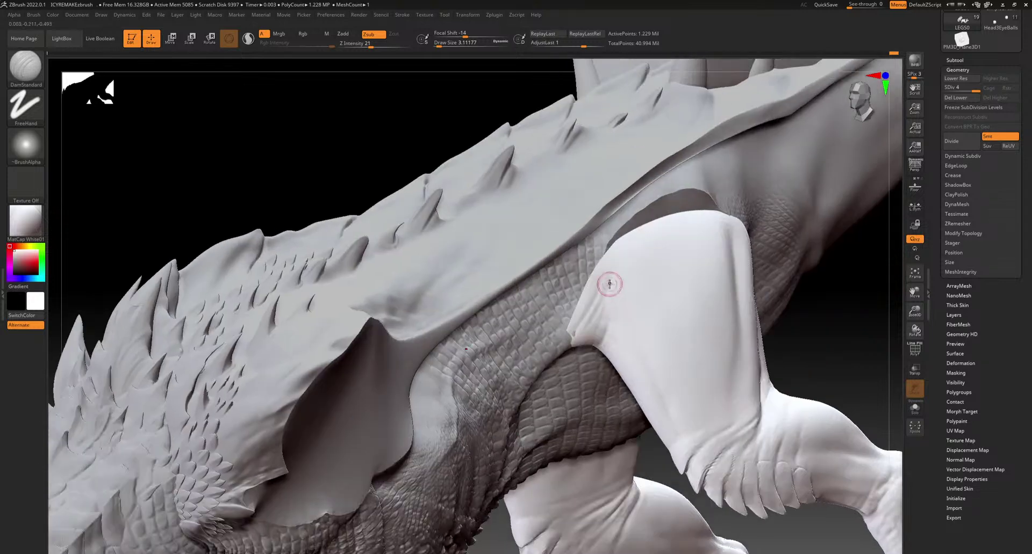
pyautogui.press('shift')
pyautogui.moveTo(672, 279)
pyautogui.mouseDown(button='right')
pyautogui.moveTo(615, 304)
pyautogui.moveTo(645, 349)
pyautogui.mouseUp(button='right')
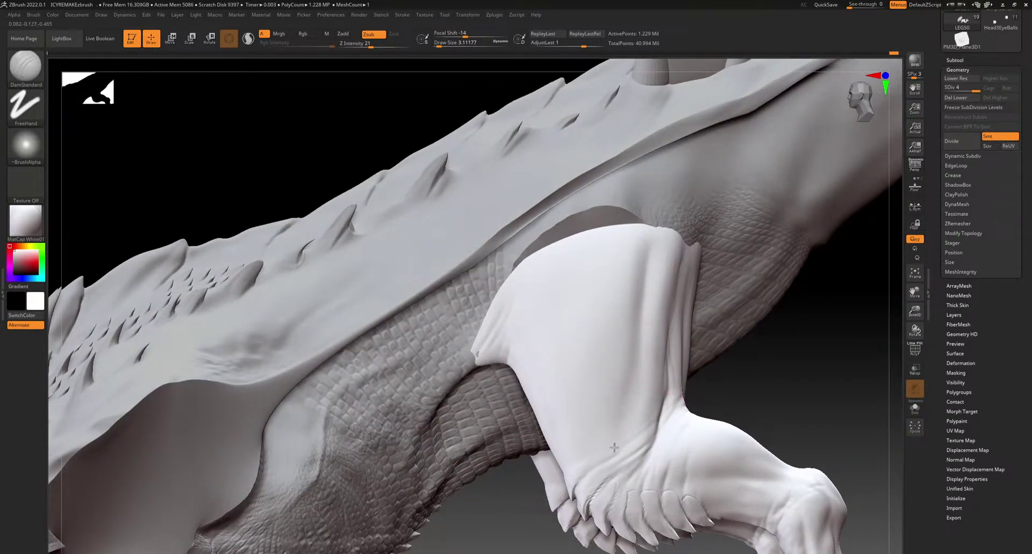
pyautogui.moveTo(797, 414); pyautogui.dragTo(803, 441)
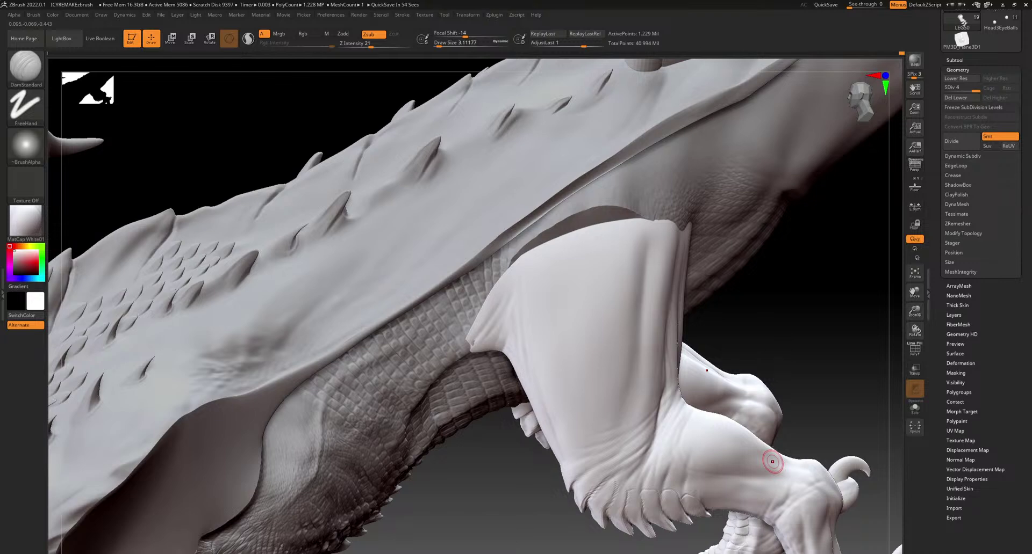
# Examine the folds and scales on the calves, ankles and feet from several sides
pyautogui.moveTo(752, 410); pyautogui.dragTo(701, 344, button='right')
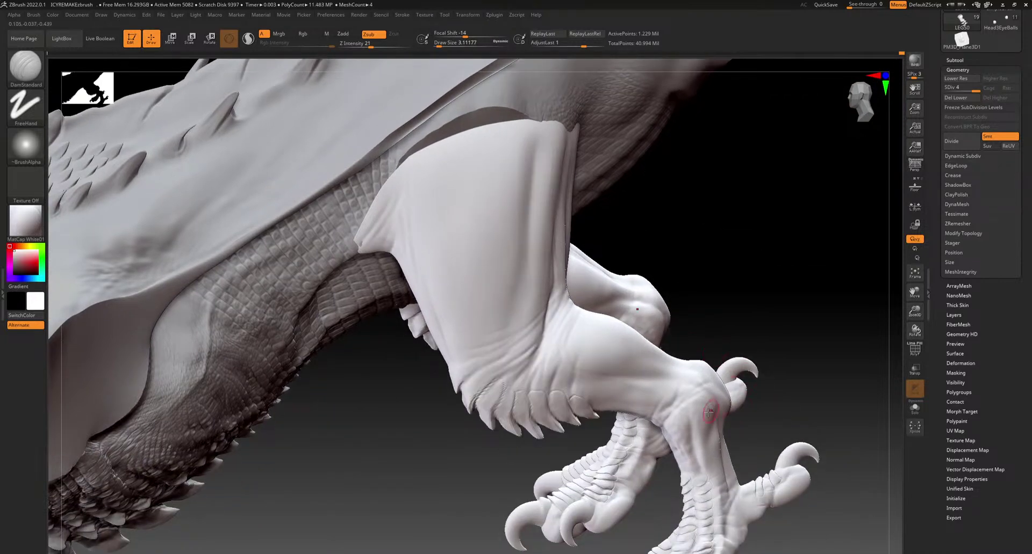
pyautogui.moveTo(689, 396); pyautogui.dragTo(702, 404, button='right')
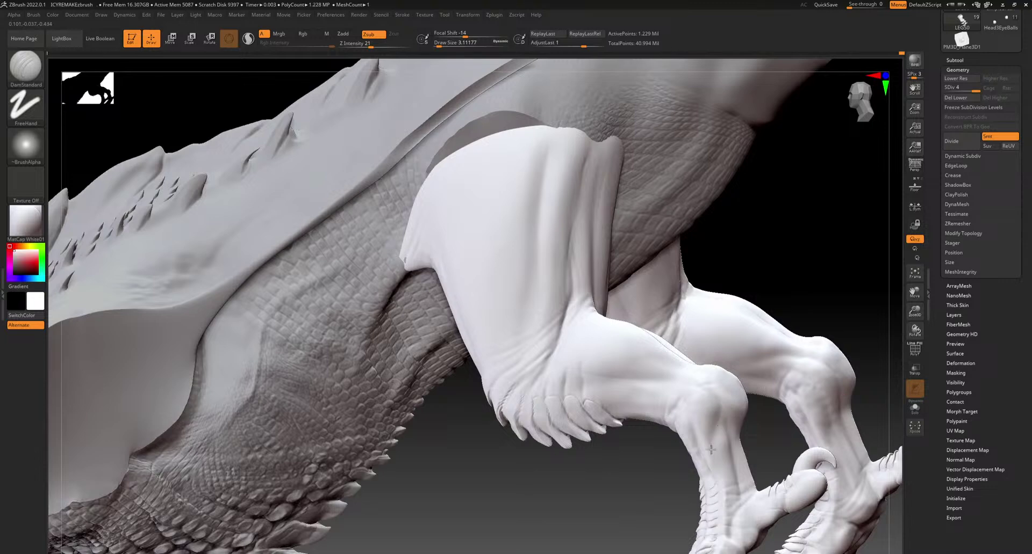
pyautogui.moveTo(780, 453); pyautogui.dragTo(616, 370, button='right')
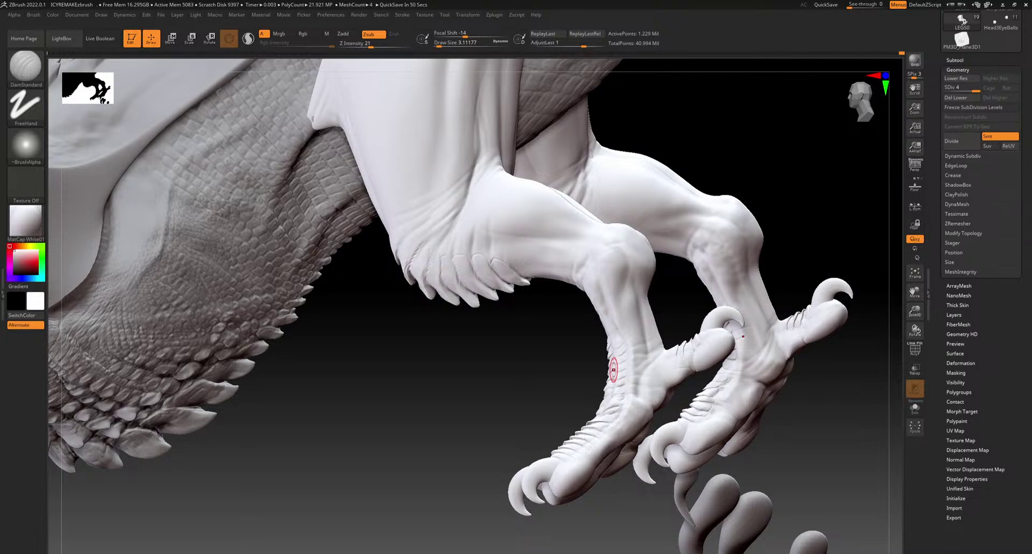
pyautogui.moveTo(615, 372)
pyautogui.mouseDown(button='right')
pyautogui.moveTo(693, 325)
pyautogui.moveTo(681, 362)
pyautogui.mouseUp(button='right')
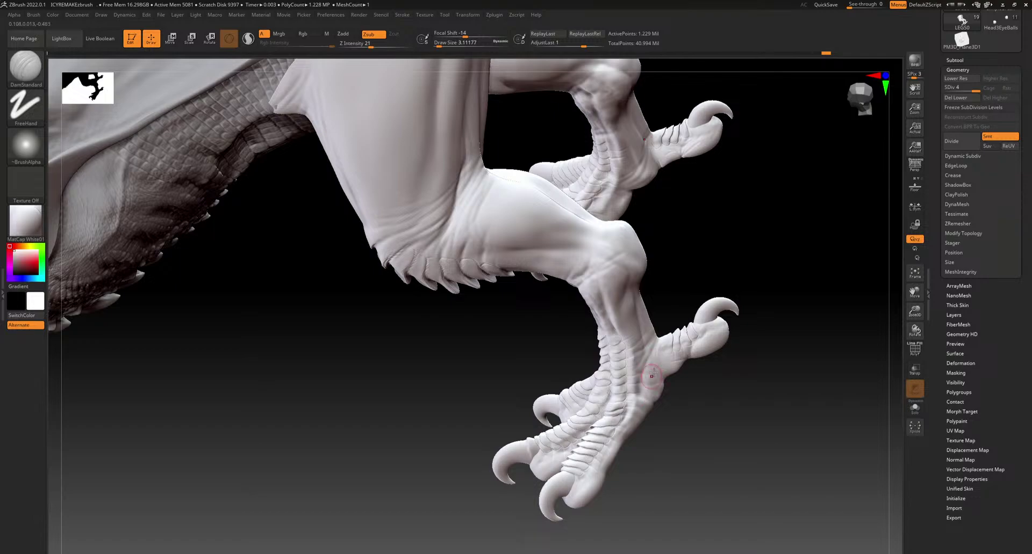
pyautogui.moveTo(645, 422); pyautogui.dragTo(582, 489, button='right')
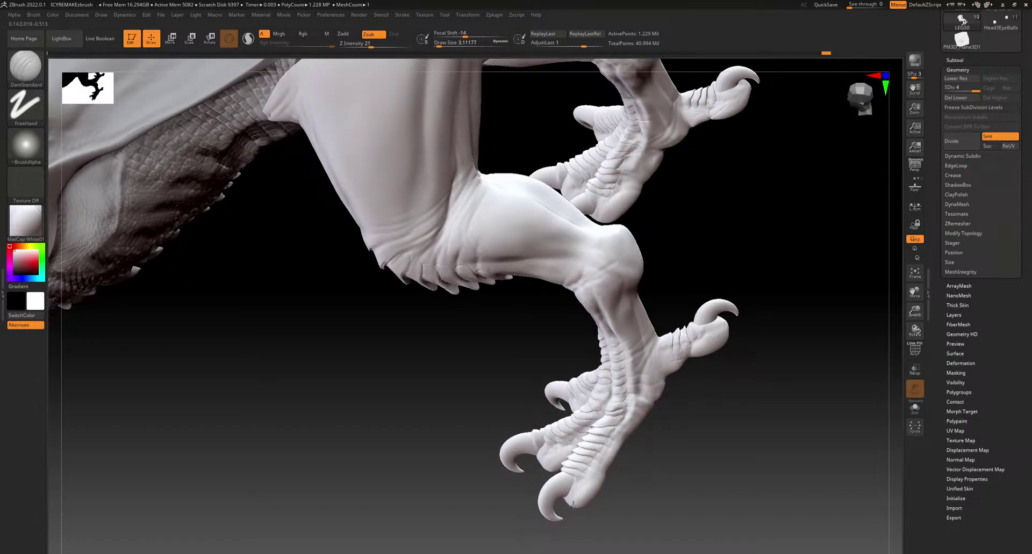
pyautogui.moveTo(702, 216); pyautogui.dragTo(727, 410, button='right')
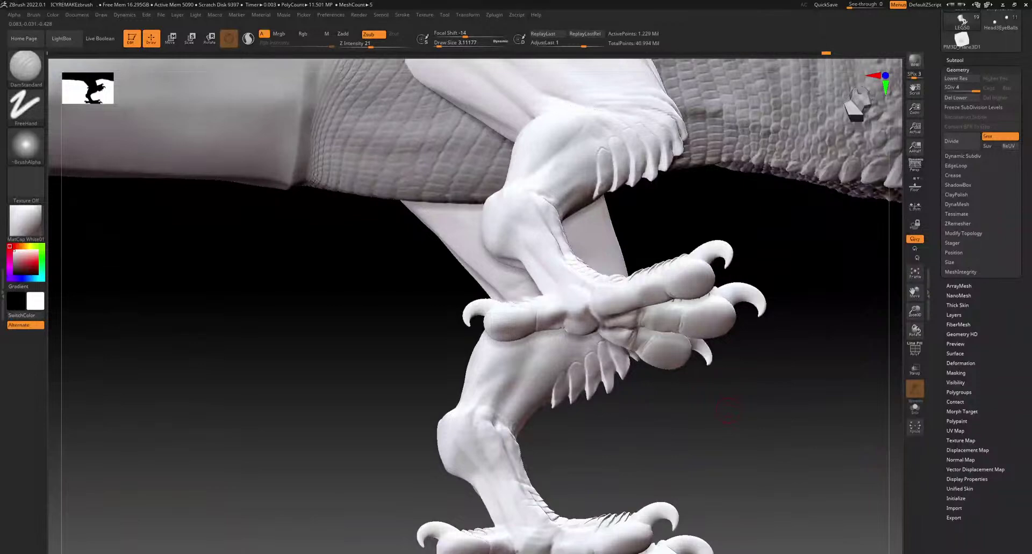
pyautogui.moveTo(782, 359); pyautogui.dragTo(773, 396, button='right')
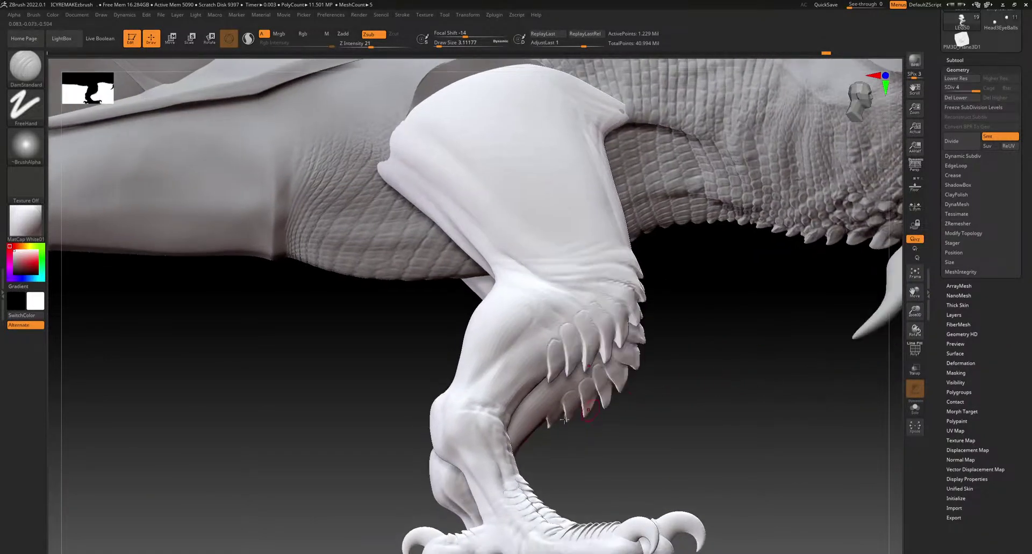
pyautogui.keyDown('alt'); pyautogui.moveTo(766, 342); pyautogui.dragTo(776, 439, button='right'); pyautogui.keyUp('alt')
pyautogui.moveTo(397, 486); pyautogui.dragTo(511, 452, button='right')
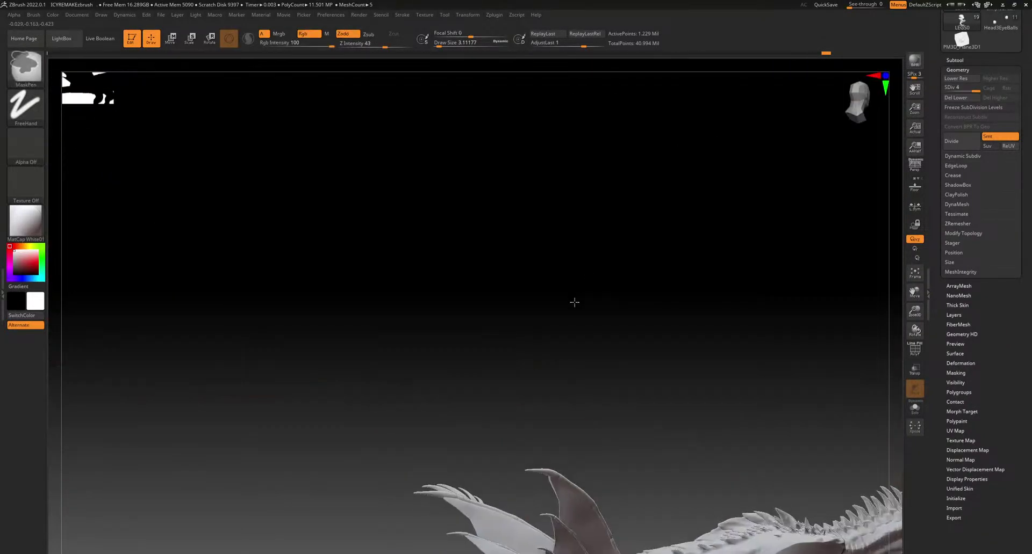
# Review the dragon's full body and neck in side view and make PM3D_Cube3D2 the active subtool
pyautogui.moveTo(574, 302)
pyautogui.mouseDown(button='right')
pyautogui.moveTo(571, 407)
pyautogui.moveTo(513, 495)
pyautogui.moveTo(387, 369)
pyautogui.mouseUp(button='right')
pyautogui.moveTo(571, 458)
pyautogui.mouseDown(button='right')
pyautogui.moveTo(552, 456)
pyautogui.moveTo(563, 315)
pyautogui.mouseUp(button='right')
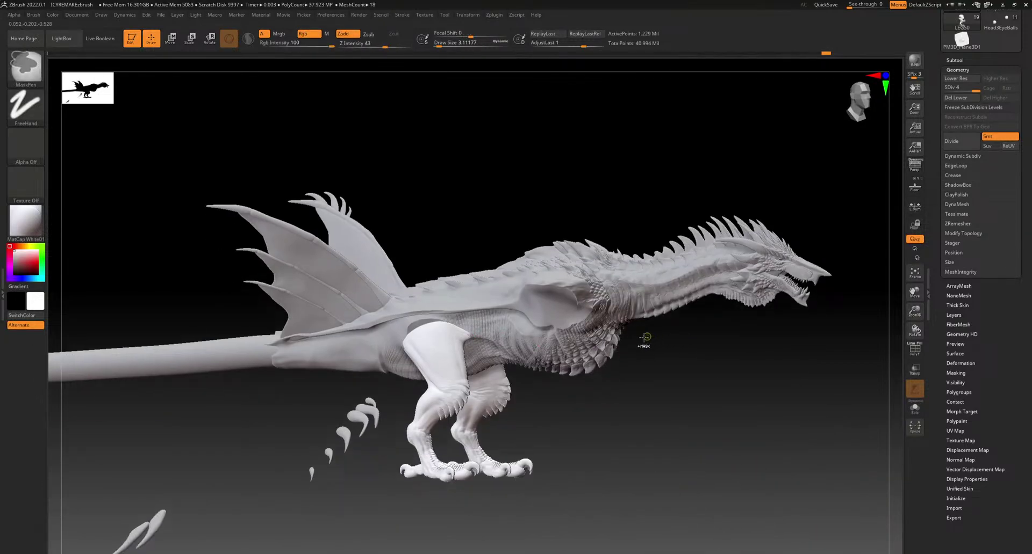
pyautogui.keyDown('ctrl'); pyautogui.moveTo(619, 389); pyautogui.dragTo(470, 419, button='right'); pyautogui.keyUp('ctrl')
pyautogui.keyDown('alt'); pyautogui.moveTo(766, 328); pyautogui.dragTo(690, 315, button='right'); pyautogui.keyUp('alt')
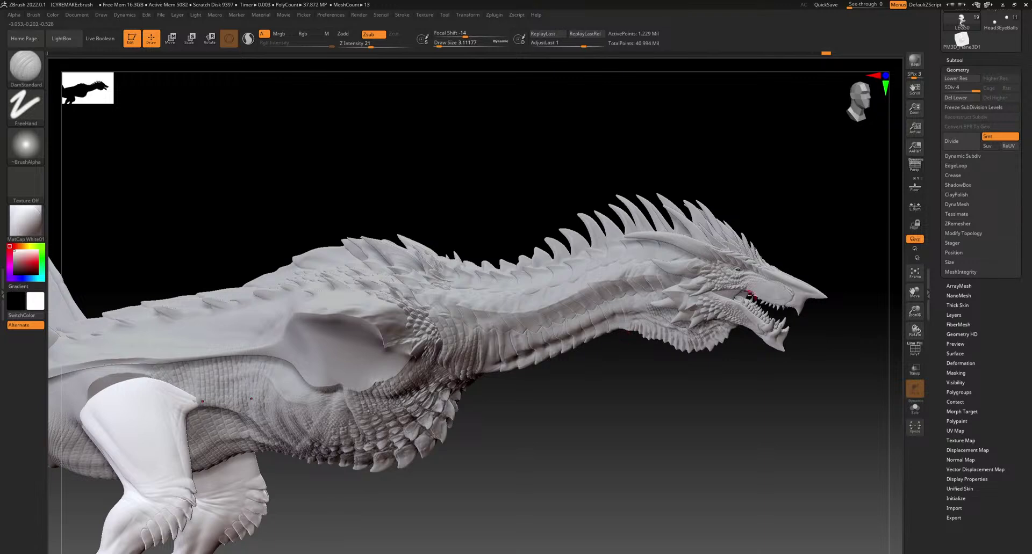
pyautogui.keyDown('alt'); pyautogui.click(734, 294); pyautogui.keyUp('alt')
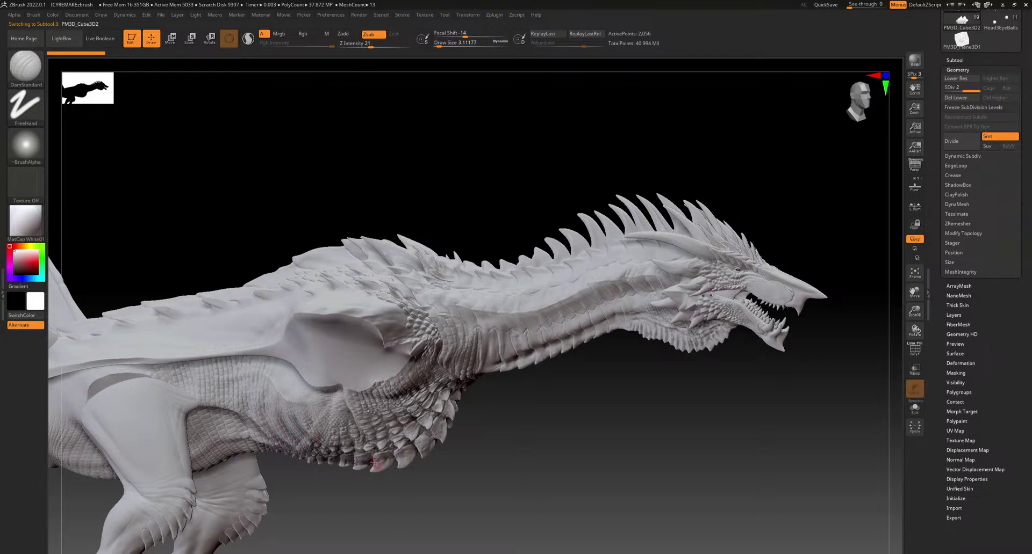
pyautogui.keyDown('alt'); pyautogui.moveTo(395, 478); pyautogui.dragTo(717, 342); pyautogui.keyUp('alt')
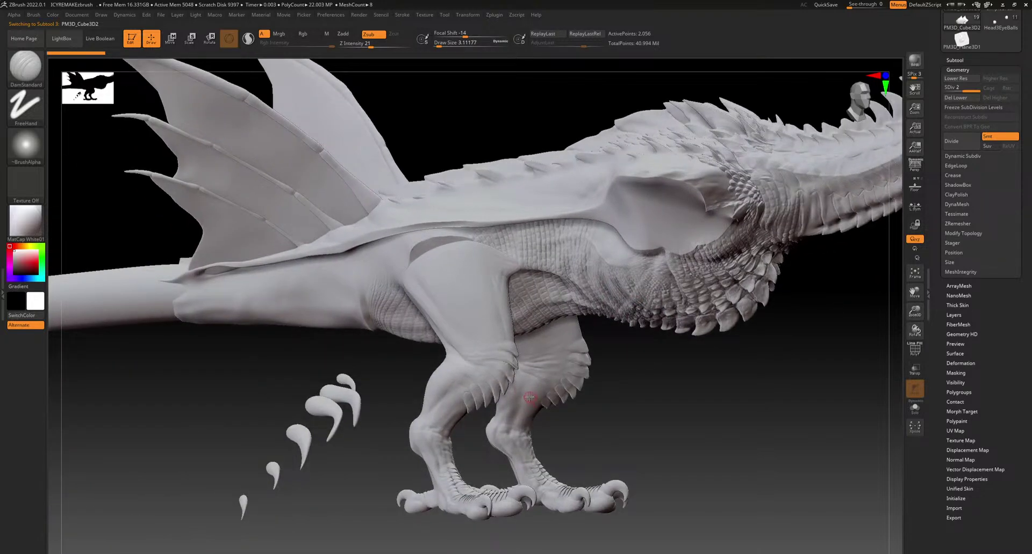
pyautogui.moveTo(527, 389); pyautogui.dragTo(523, 354, button='right')
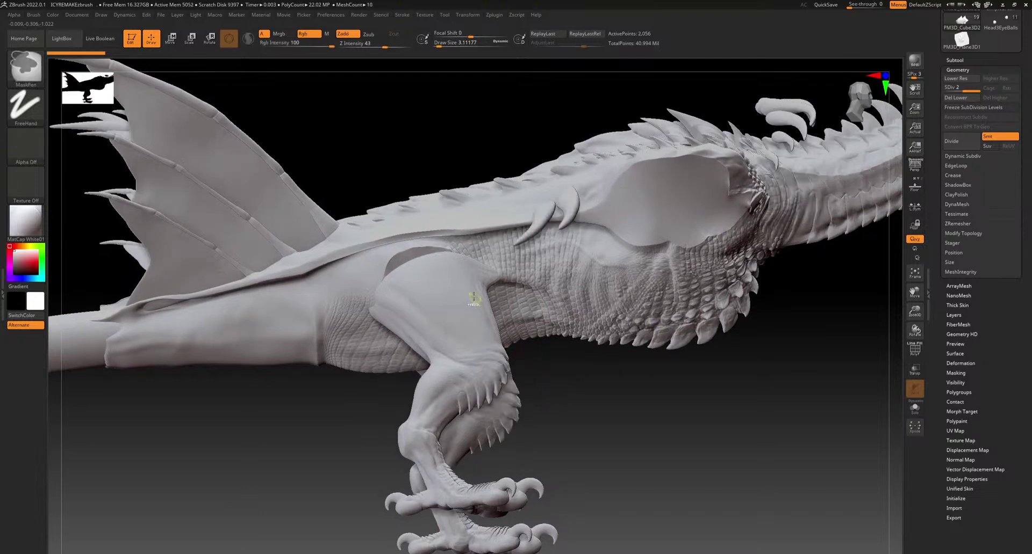
# Examine the scales along the dragon's flank, belly, chest and neck base from several side angles
pyautogui.keyDown('ctrl'); pyautogui.moveTo(478, 304); pyautogui.dragTo(559, 354, button='right'); pyautogui.keyUp('ctrl')
pyautogui.moveTo(634, 361); pyautogui.dragTo(621, 361, button='right')
pyautogui.keyDown('alt'); pyautogui.moveTo(136, 530); pyautogui.dragTo(451, 395, button='right'); pyautogui.keyUp('alt')
pyautogui.moveTo(451, 395); pyautogui.dragTo(537, 392, button='right')
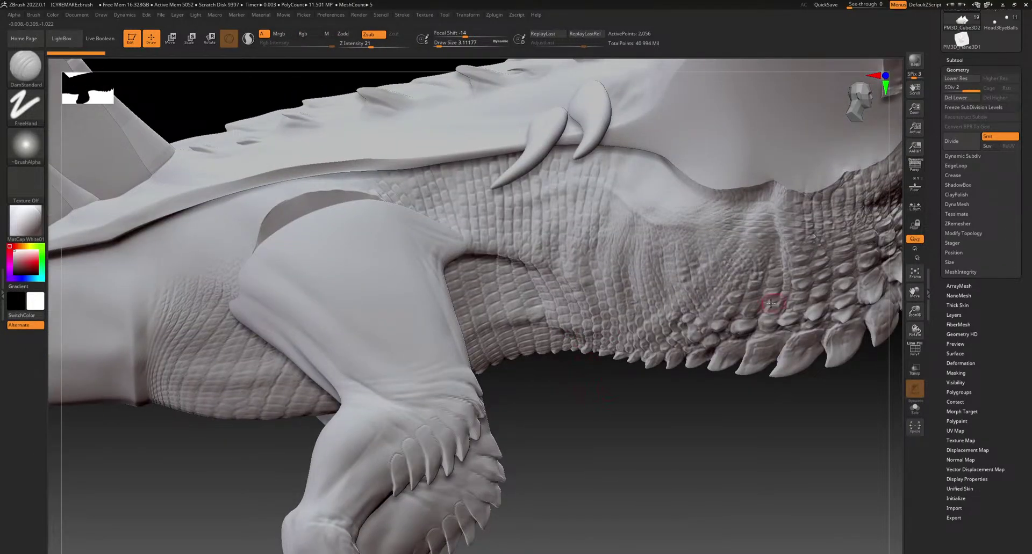
pyautogui.moveTo(615, 391); pyautogui.dragTo(557, 370, button='right')
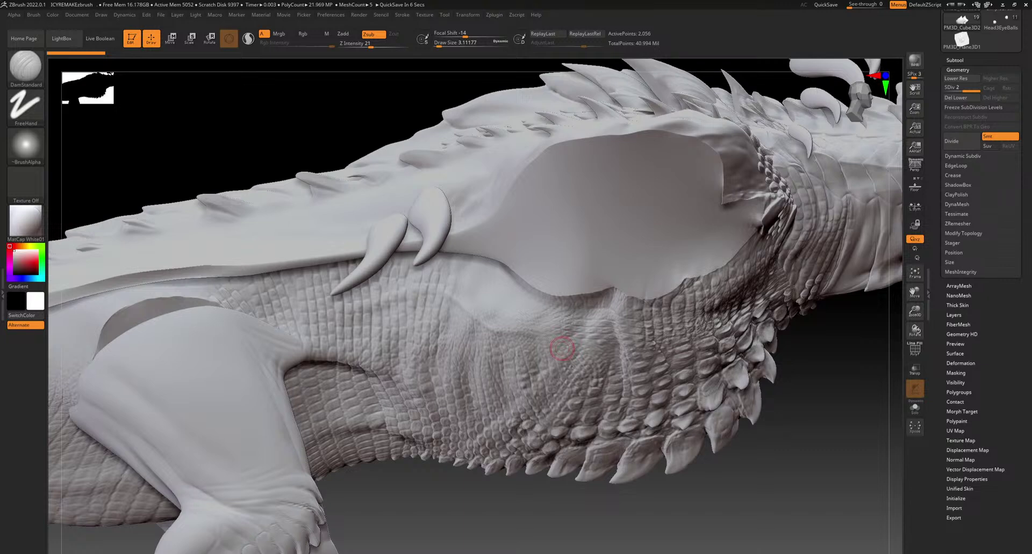
pyautogui.moveTo(353, 476)
pyautogui.keyDown('alt'); pyautogui.mouseDown()
pyautogui.moveTo(476, 395)
pyautogui.moveTo(515, 351)
pyautogui.mouseUp(); pyautogui.keyUp('alt')
pyautogui.moveTo(465, 248); pyautogui.dragTo(633, 299, button='right')
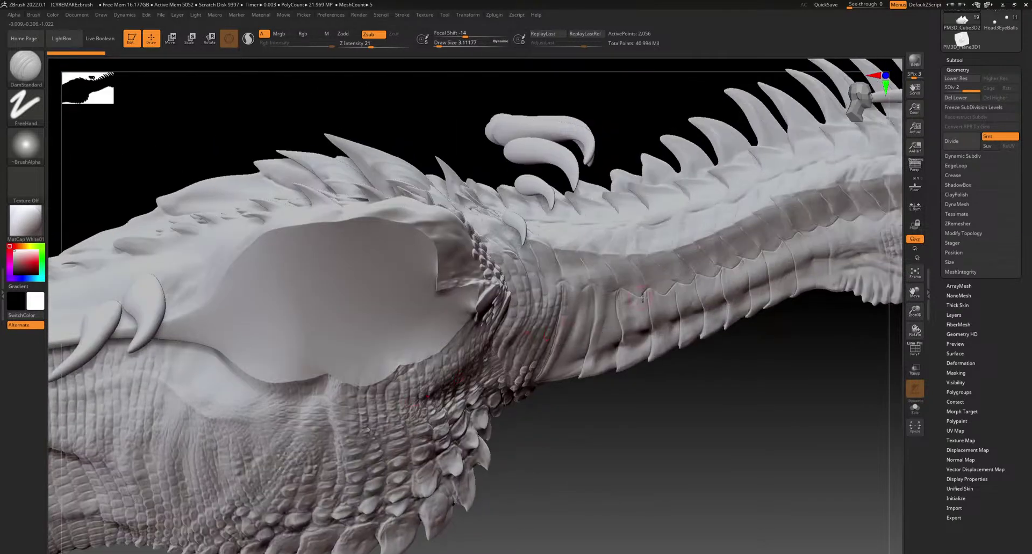
pyautogui.moveTo(453, 412); pyautogui.dragTo(640, 301, button='right')
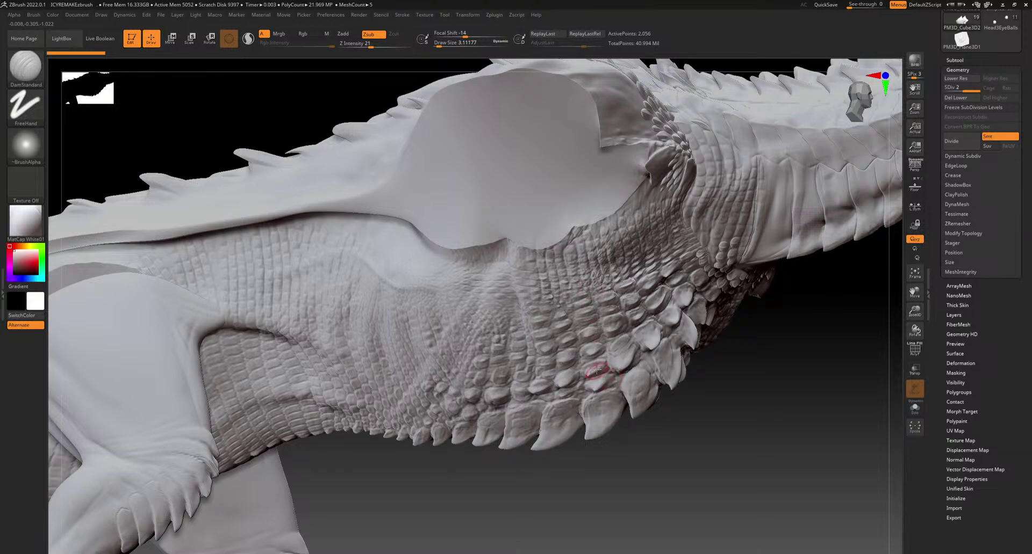
pyautogui.keyDown('alt'); pyautogui.moveTo(258, 371); pyautogui.dragTo(504, 297, button='right'); pyautogui.keyUp('alt')
# Make the dragon body the active subtool and enlarge the brush to a draw size of about 15.55
pyautogui.keyDown('alt'); pyautogui.click(602, 255); pyautogui.keyUp('alt')
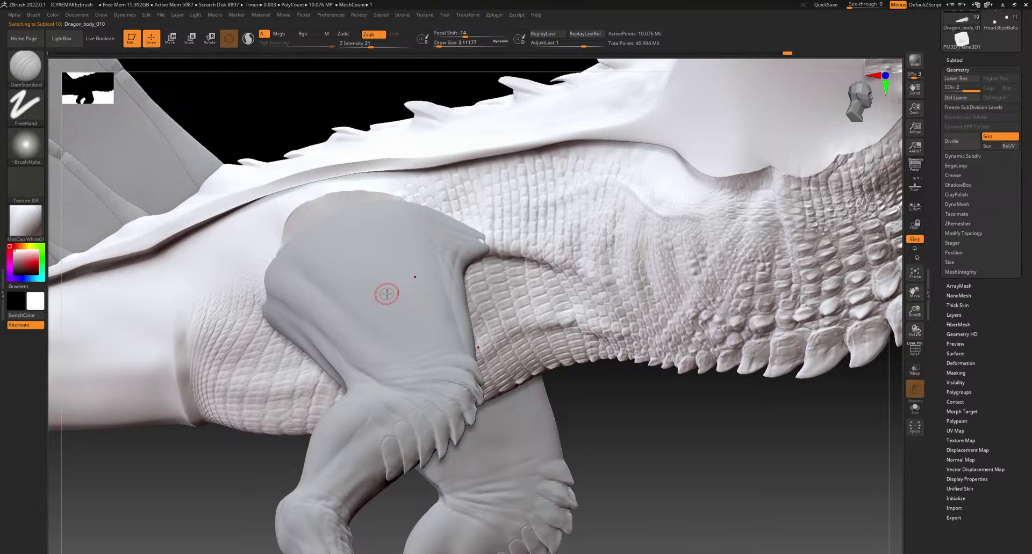
pyautogui.moveTo(520, 275)
pyautogui.mouseDown(button='right')
pyautogui.moveTo(530, 296)
pyautogui.moveTo(558, 264)
pyautogui.moveTo(607, 258)
pyautogui.mouseUp(button='right')
pyautogui.moveTo(439, 46); pyautogui.dragTo(444, 47)
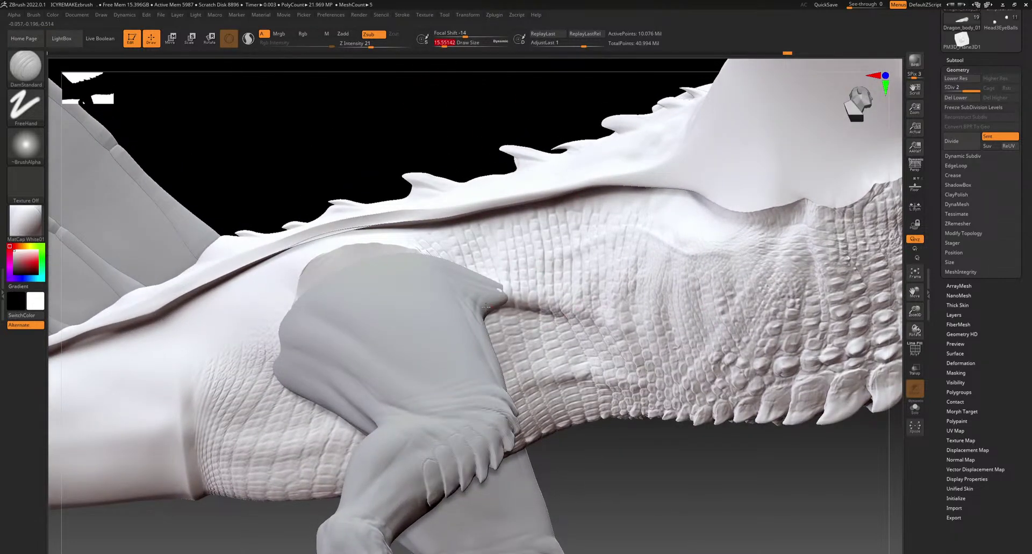
# Examine the body's scale pattern, chest, neck and hips from the side, front and three-quarter views
pyautogui.moveTo(714, 270); pyautogui.dragTo(567, 278, button='right')
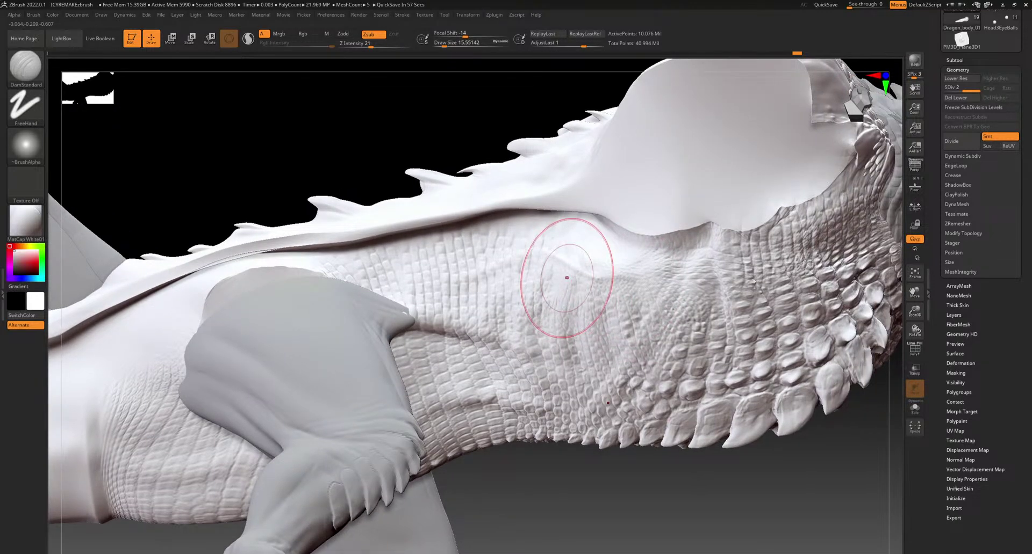
pyautogui.keyDown('ctrl'); pyautogui.moveTo(562, 354); pyautogui.dragTo(506, 251, button='right'); pyautogui.keyUp('ctrl')
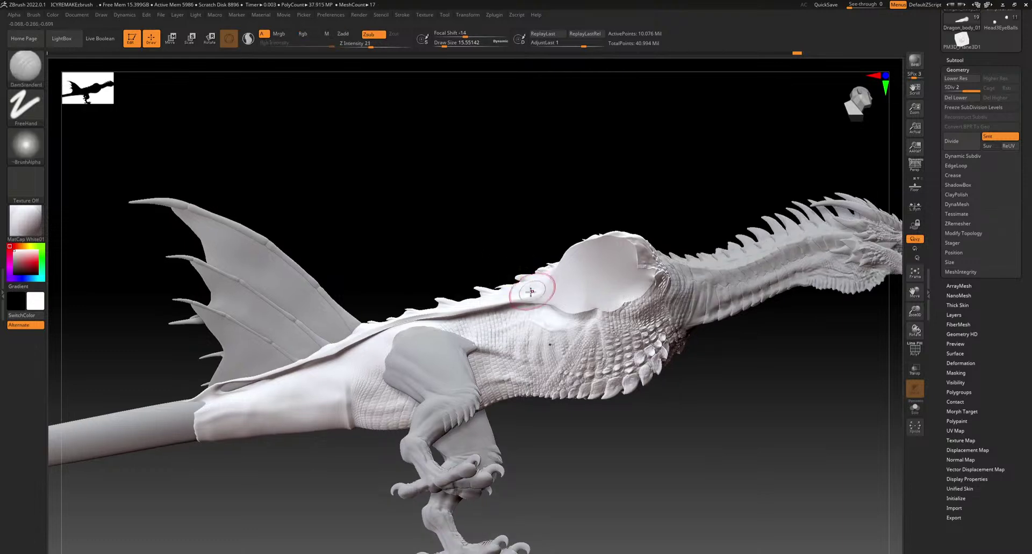
pyautogui.keyDown('alt'); pyautogui.moveTo(687, 274); pyautogui.dragTo(585, 294, button='right'); pyautogui.keyUp('alt')
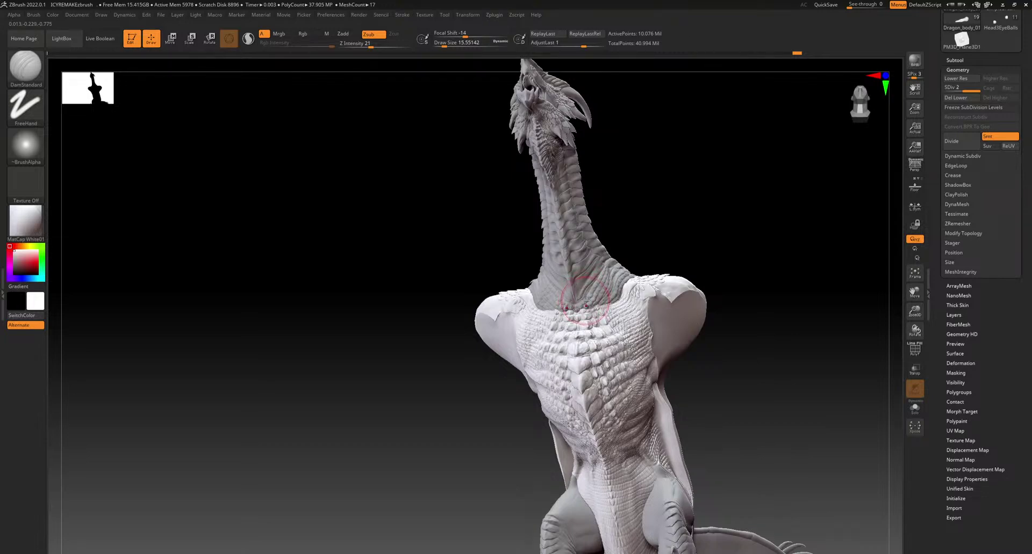
pyautogui.moveTo(590, 301); pyautogui.dragTo(574, 312, button='right')
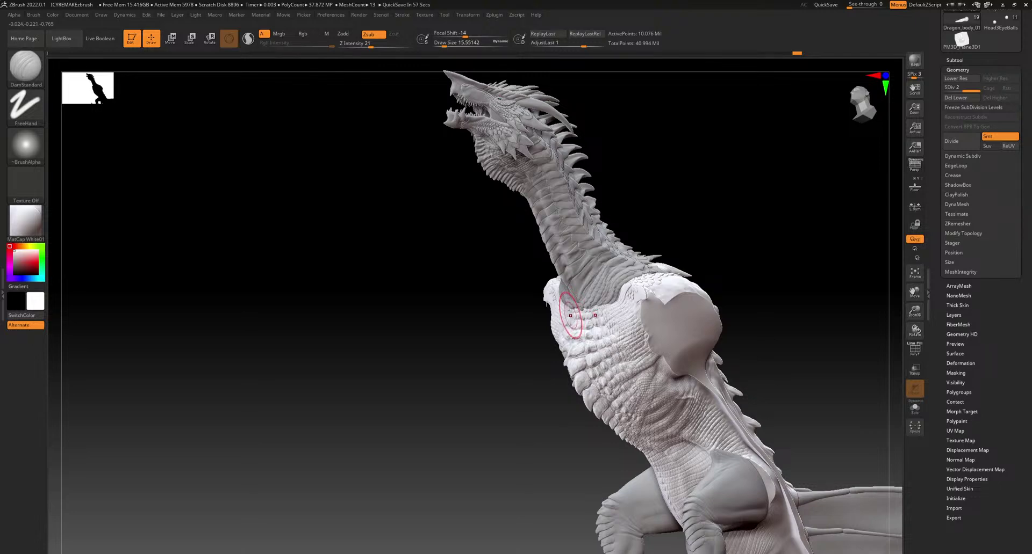
pyautogui.moveTo(570, 322); pyautogui.dragTo(598, 325, button='right')
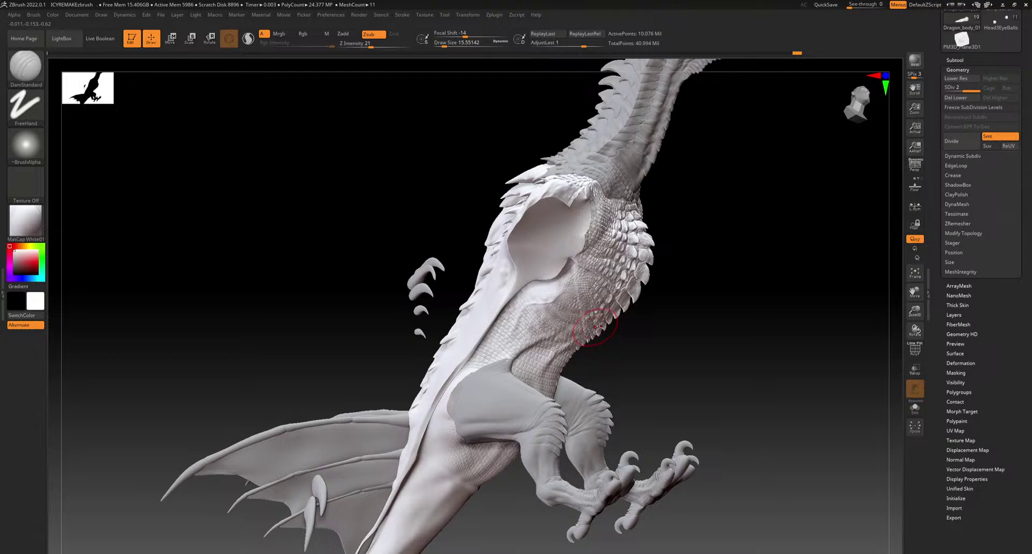
pyautogui.moveTo(598, 333)
pyautogui.mouseDown(button='right')
pyautogui.moveTo(668, 285)
pyautogui.moveTo(639, 316)
pyautogui.moveTo(643, 326)
pyautogui.moveTo(654, 300)
pyautogui.moveTo(616, 310)
pyautogui.moveTo(618, 288)
pyautogui.moveTo(583, 371)
pyautogui.moveTo(539, 398)
pyautogui.mouseUp(button='right')
pyautogui.moveTo(520, 463); pyautogui.dragTo(538, 486, button='right')
pyautogui.moveTo(487, 453)
pyautogui.keyDown('alt'); pyautogui.mouseDown(button='right')
pyautogui.moveTo(561, 172)
pyautogui.moveTo(516, 333)
pyautogui.moveTo(553, 457)
pyautogui.moveTo(575, 450)
pyautogui.moveTo(566, 363)
pyautogui.moveTo(581, 383)
pyautogui.mouseUp(button='right'); pyautogui.keyUp('alt')
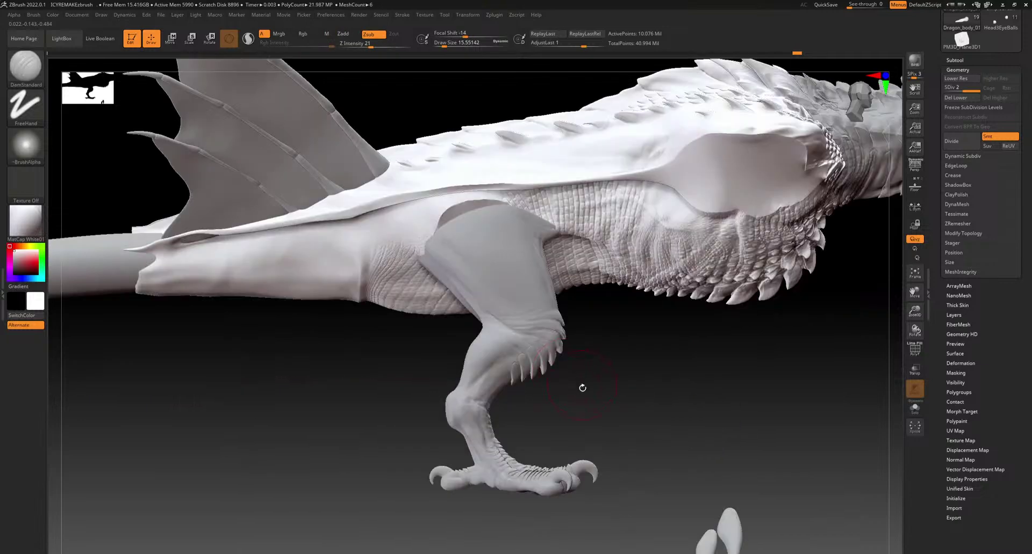
pyautogui.moveTo(564, 430); pyautogui.dragTo(562, 472, button='right')
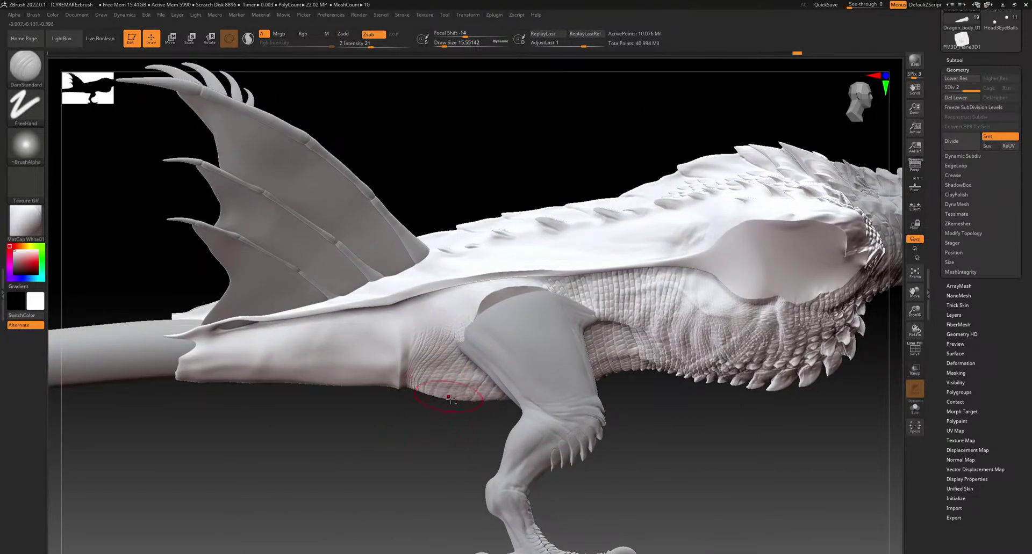
# Lower the body to subdivision level 1 and smooth the raised ridge under the tail base at draw size about 4.3
pyautogui.keyDown('alt'); pyautogui.moveTo(356, 472); pyautogui.dragTo(546, 301, button='right'); pyautogui.keyUp('alt')
pyautogui.hotkey('shift', 'd')
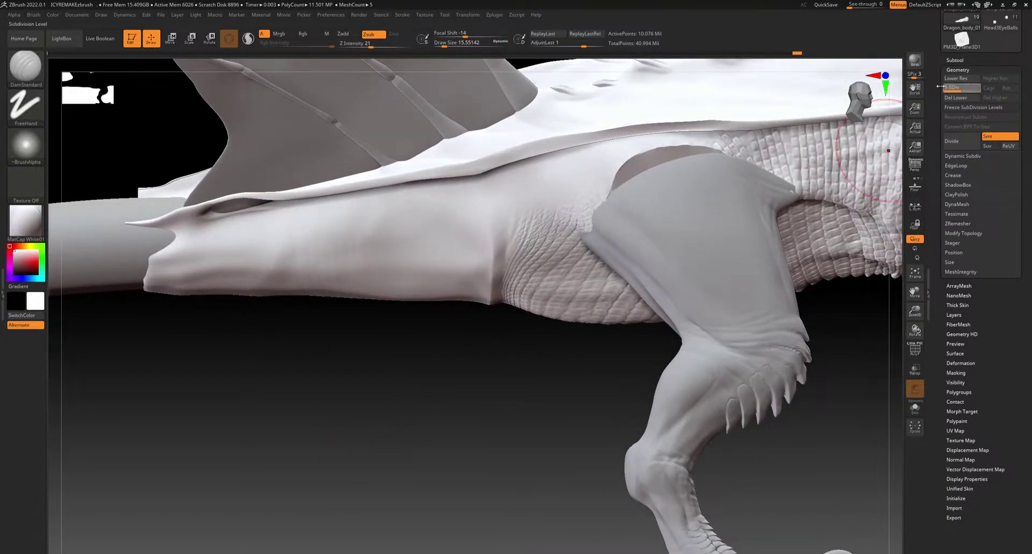
pyautogui.press('shift')
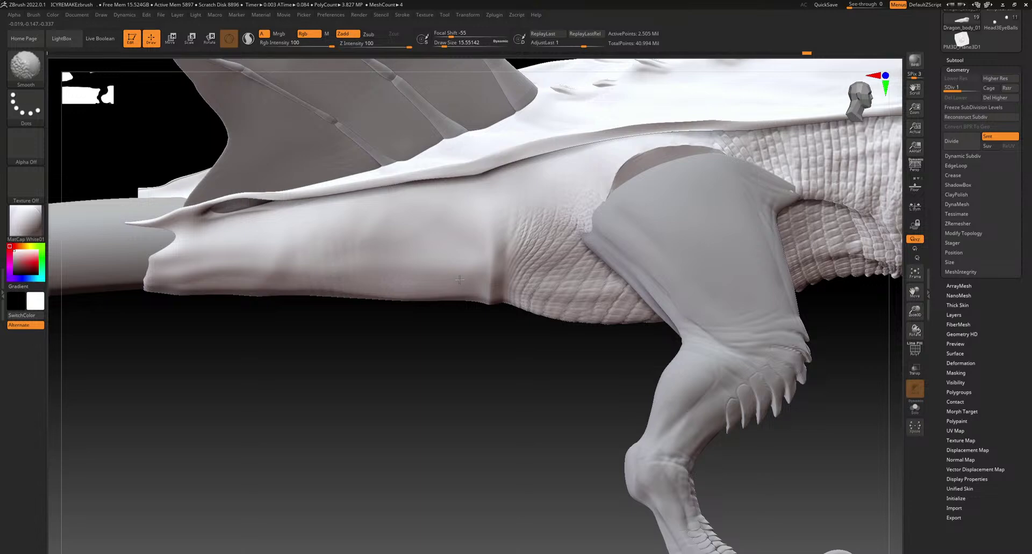
pyautogui.keyDown('ctrl'); pyautogui.moveTo(452, 339); pyautogui.dragTo(462, 253, button='right'); pyautogui.keyUp('ctrl')
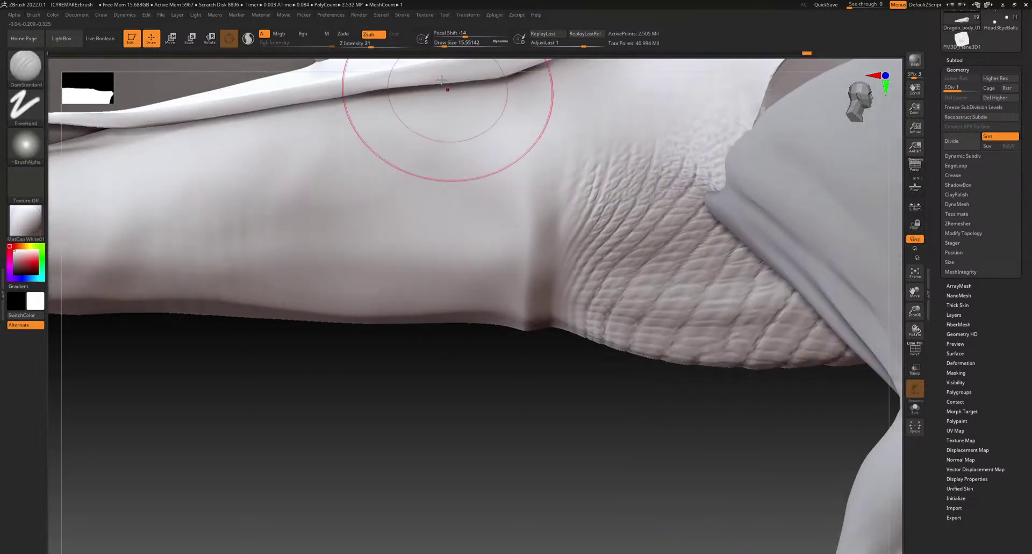
pyautogui.click(440, 45)
pyautogui.press('shift')
pyautogui.keyDown('shift'); pyautogui.moveTo(525, 301); pyautogui.dragTo(524, 309); pyautogui.keyUp('shift')
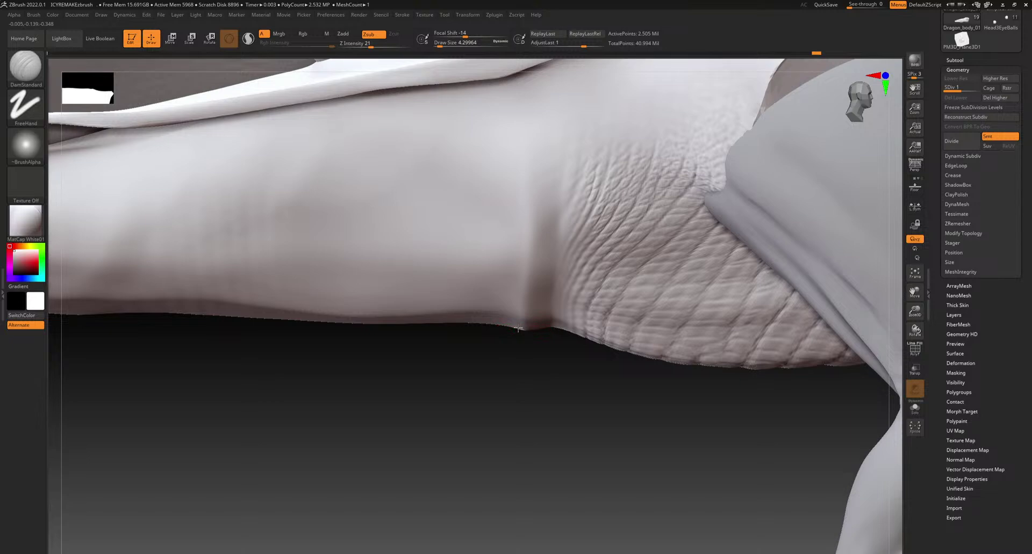
pyautogui.moveTo(529, 331); pyautogui.dragTo(506, 325)
pyautogui.press('shift')
# Build up the underside of the tail base beside the hip scales with the ClayBuildup brush and smooth the transition
pyautogui.press('b')
pyautogui.press('c')
pyautogui.press('b')
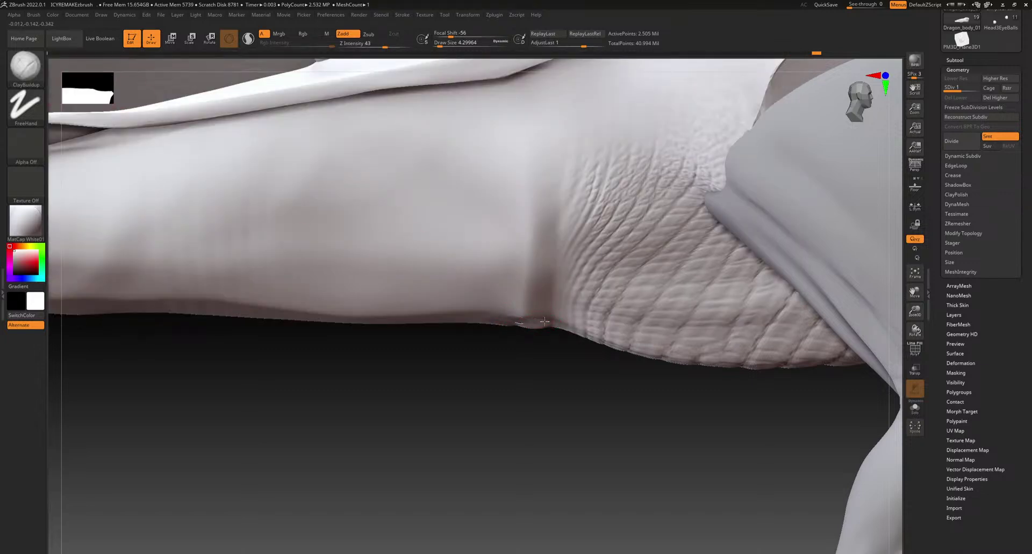
pyautogui.moveTo(491, 314)
pyautogui.mouseDown()
pyautogui.moveTo(531, 311)
pyautogui.moveTo(534, 294)
pyautogui.mouseUp()
pyautogui.moveTo(516, 413); pyautogui.dragTo(532, 347)
pyautogui.press('shift')
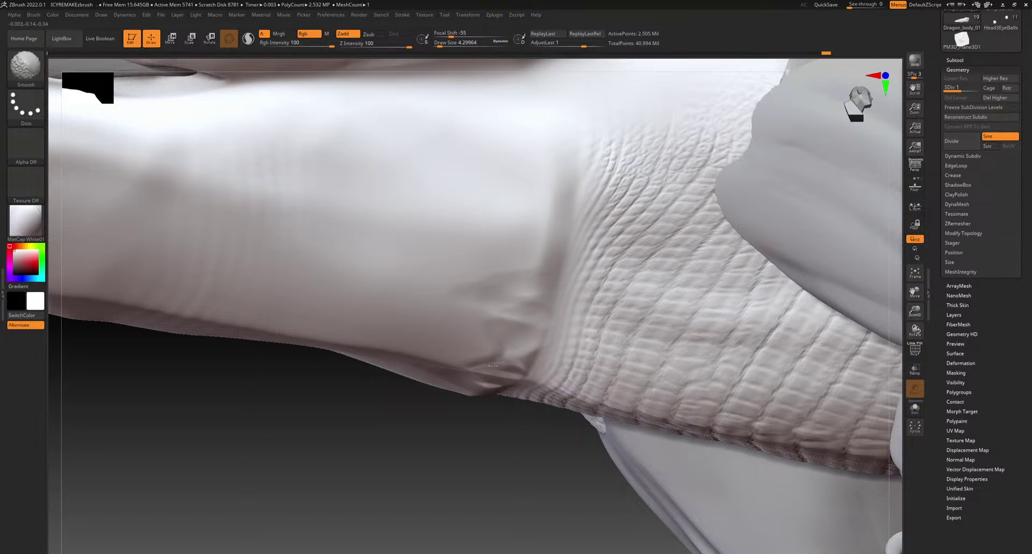
pyautogui.keyDown('alt'); pyautogui.moveTo(459, 419); pyautogui.dragTo(666, 360); pyautogui.keyUp('alt')
# Make the LEGS0 subtool active and raise the top of the thigh into the hip with a large Move brush
pyautogui.moveTo(450, 321)
pyautogui.keyDown('alt'); pyautogui.mouseDown(button='right')
pyautogui.moveTo(464, 411)
pyautogui.moveTo(529, 400)
pyautogui.moveTo(538, 349)
pyautogui.moveTo(507, 350)
pyautogui.mouseUp(button='right'); pyautogui.keyUp('alt')
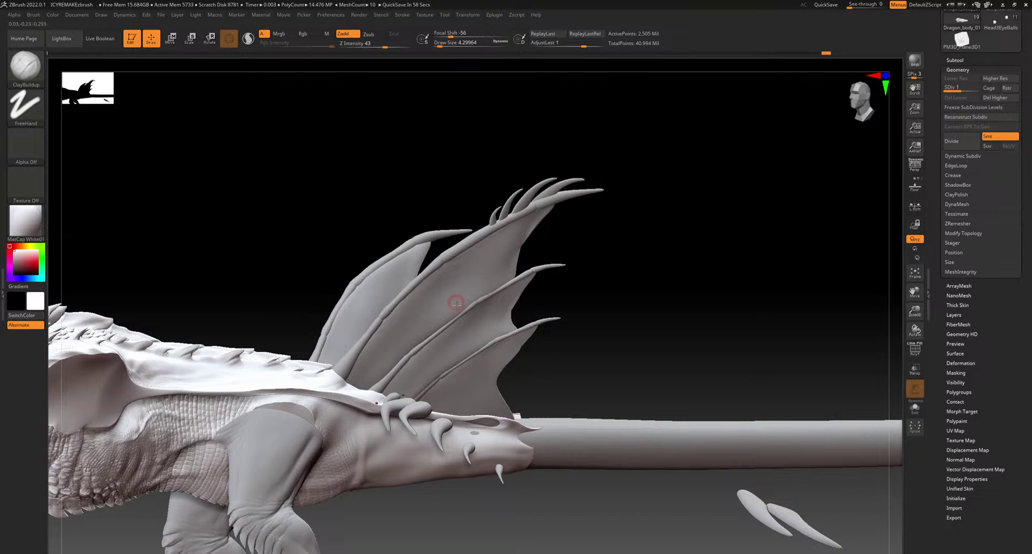
pyautogui.keyDown('alt'); pyautogui.moveTo(404, 390); pyautogui.dragTo(488, 329, button='right'); pyautogui.keyUp('alt')
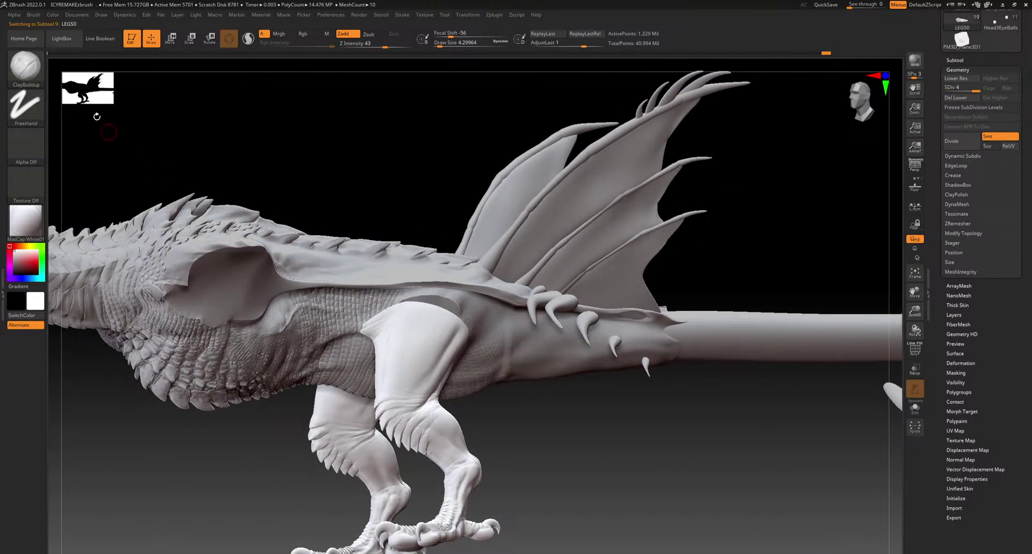
pyautogui.click(34, 71)
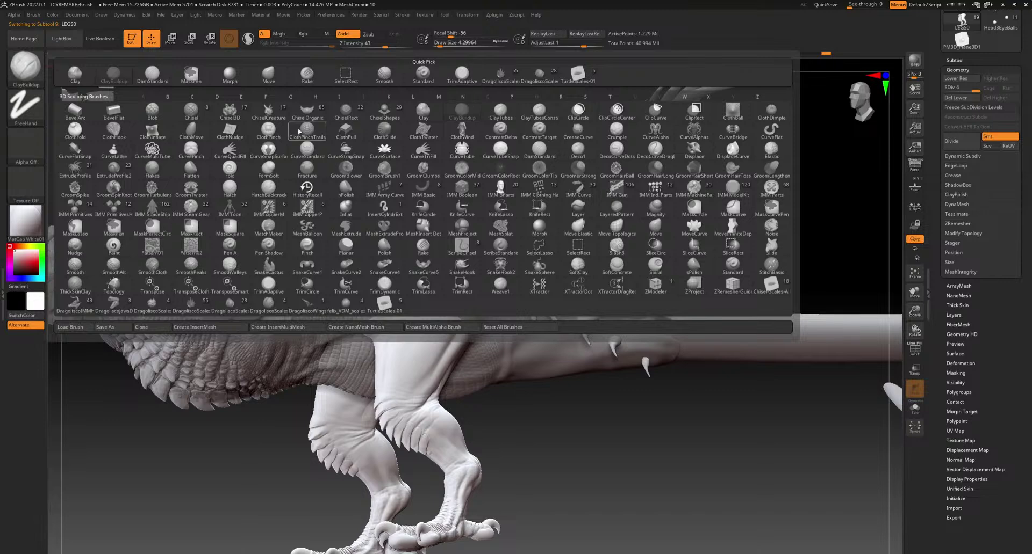
pyautogui.click(268, 77)
pyautogui.moveTo(440, 43); pyautogui.dragTo(447, 43)
pyautogui.moveTo(444, 306)
pyautogui.mouseDown()
pyautogui.moveTo(460, 292)
pyautogui.moveTo(452, 302)
pyautogui.mouseUp()
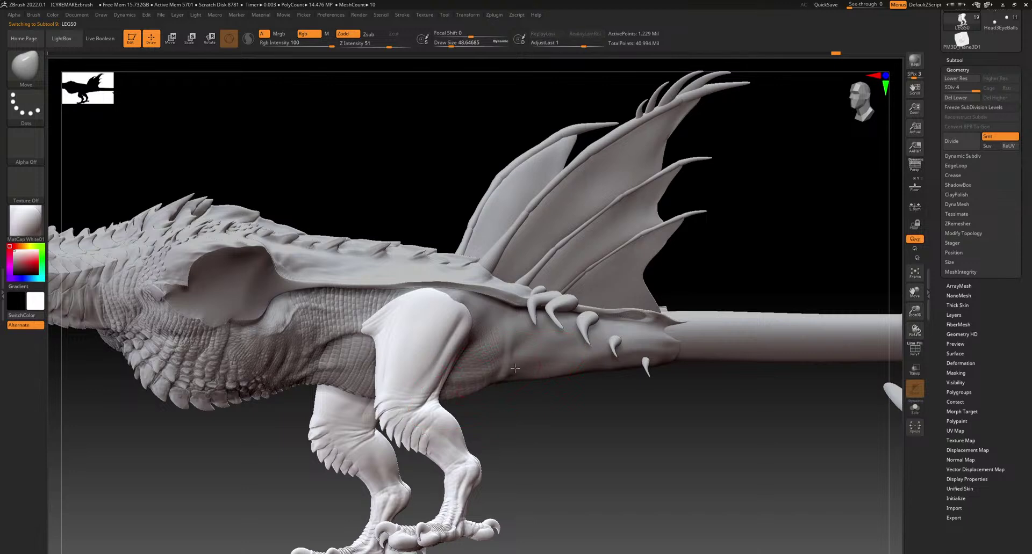
pyautogui.moveTo(513, 433); pyautogui.dragTo(653, 423)
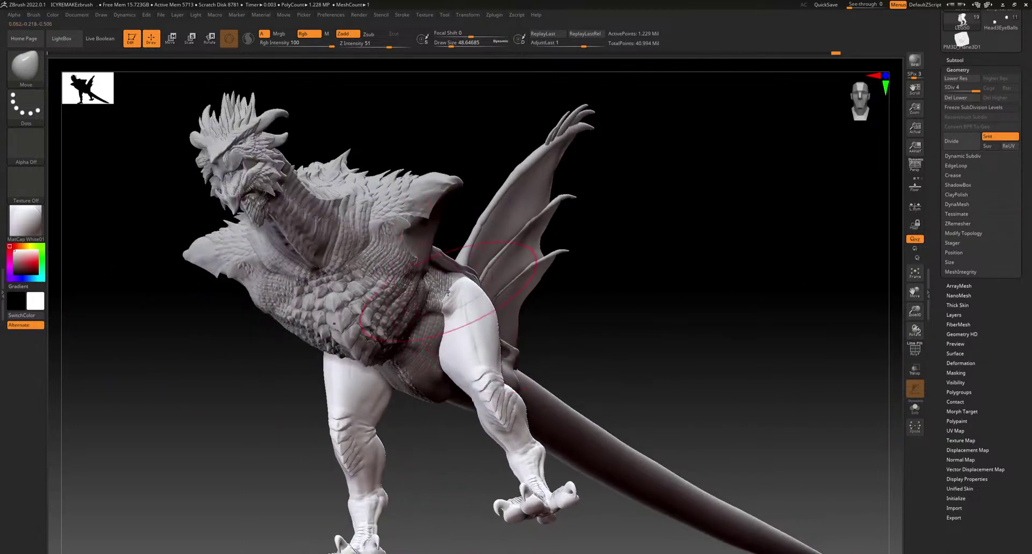
# Reshape the thigh's front upper corner to fit against the flank with the Move brush at draw size about 18.46
pyautogui.moveTo(450, 45); pyautogui.dragTo(444, 45)
pyautogui.keyDown('ctrl'); pyautogui.moveTo(433, 247); pyautogui.dragTo(444, 336, button='right'); pyautogui.keyUp('ctrl')
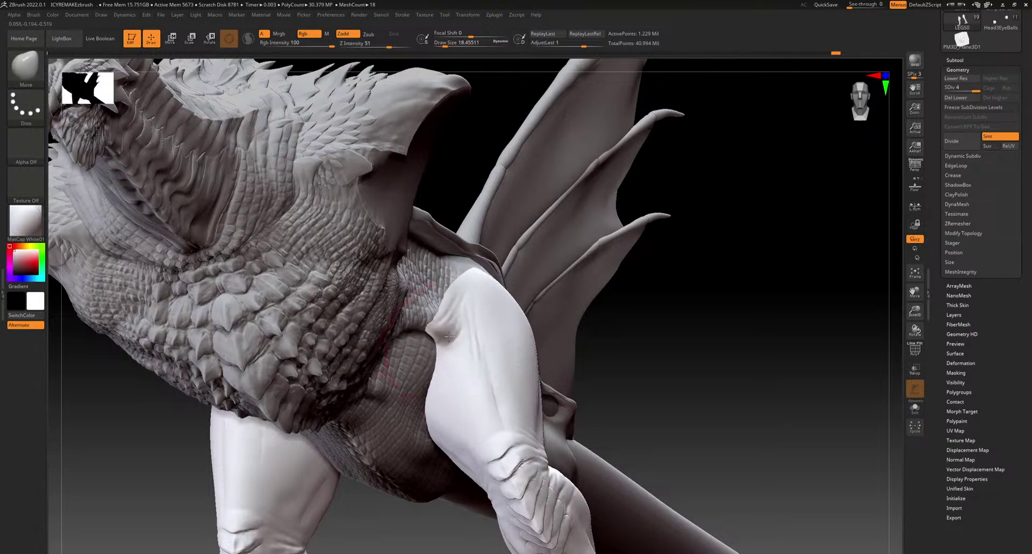
pyautogui.moveTo(636, 350); pyautogui.dragTo(658, 441)
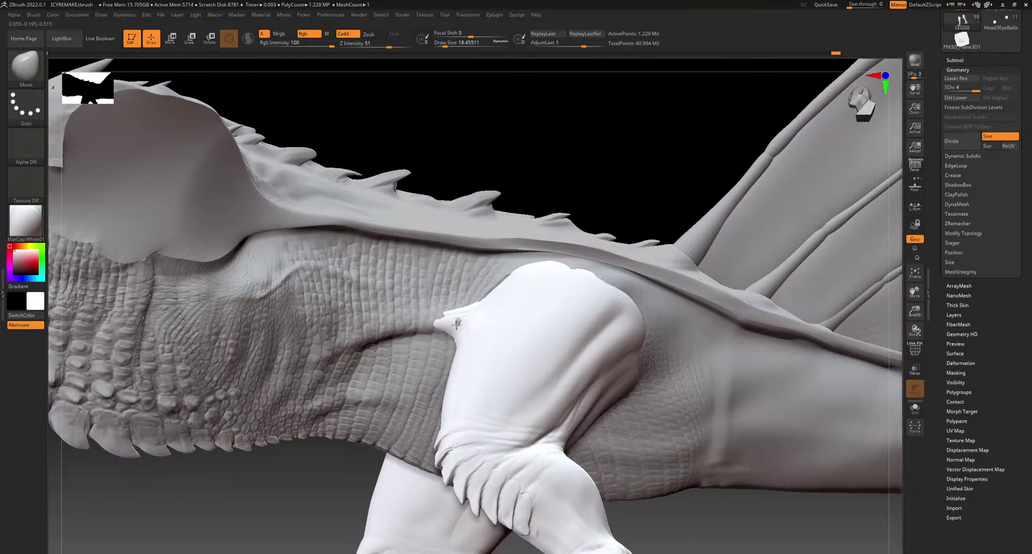
pyautogui.moveTo(507, 291); pyautogui.dragTo(491, 284)
pyautogui.moveTo(460, 328); pyautogui.dragTo(464, 321)
pyautogui.moveTo(403, 333); pyautogui.dragTo(484, 301, button='right')
pyautogui.moveTo(472, 327); pyautogui.dragTo(460, 325)
pyautogui.moveTo(451, 383); pyautogui.dragTo(426, 430, button='right')
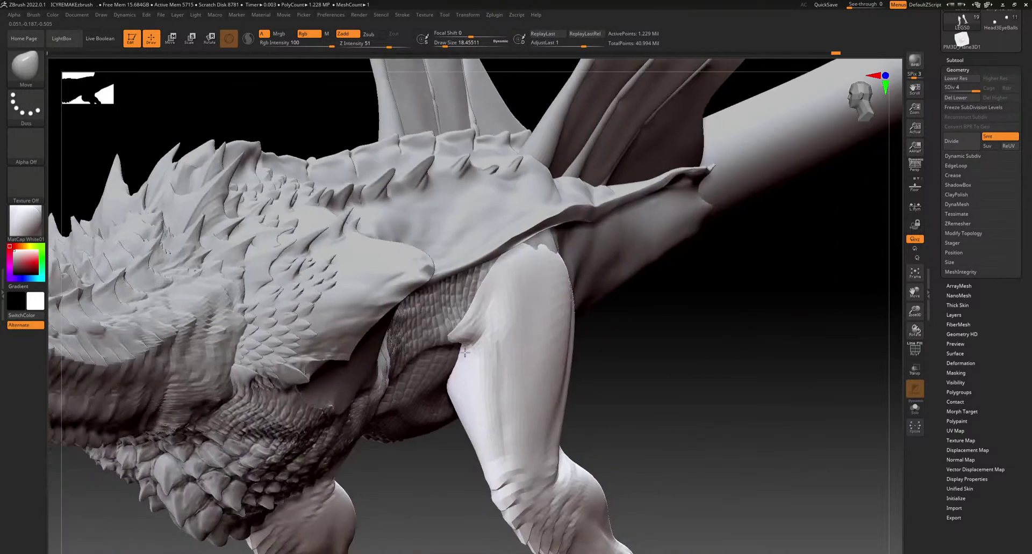
pyautogui.moveTo(464, 352); pyautogui.dragTo(473, 325, button='right')
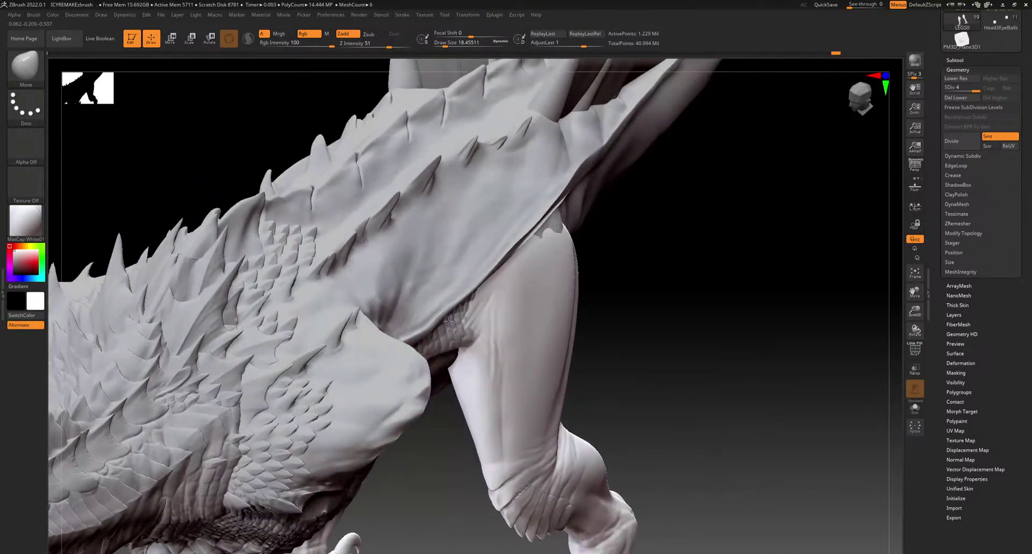
pyautogui.moveTo(447, 323); pyautogui.dragTo(460, 341)
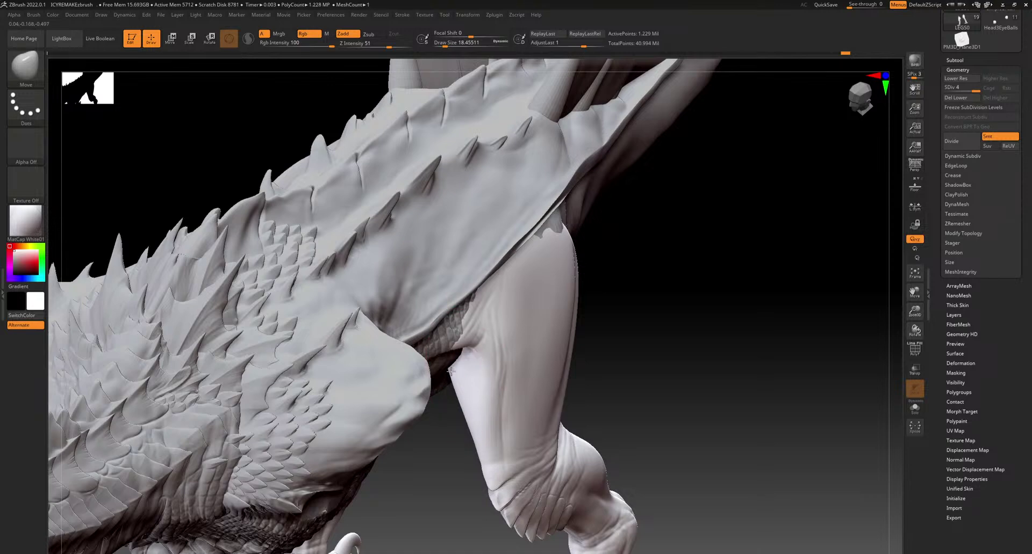
# Examine the thigh and hip fit up close and across the dragon's whole silhouette
pyautogui.moveTo(541, 310); pyautogui.dragTo(525, 320, button='right')
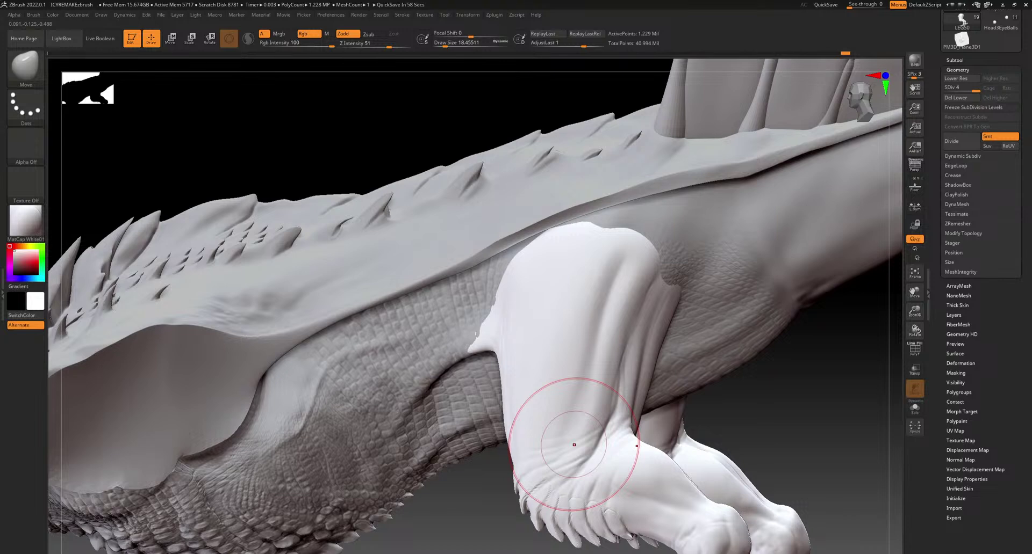
pyautogui.keyDown('ctrl'); pyautogui.moveTo(477, 501); pyautogui.dragTo(483, 344, button='right'); pyautogui.keyUp('ctrl')
pyautogui.moveTo(687, 392); pyautogui.dragTo(534, 367, button='right')
pyautogui.keyDown('ctrl'); pyautogui.moveTo(489, 430); pyautogui.dragTo(491, 328, button='right'); pyautogui.keyUp('ctrl')
pyautogui.keyDown('alt'); pyautogui.moveTo(521, 379); pyautogui.dragTo(510, 424, button='right'); pyautogui.keyUp('alt')
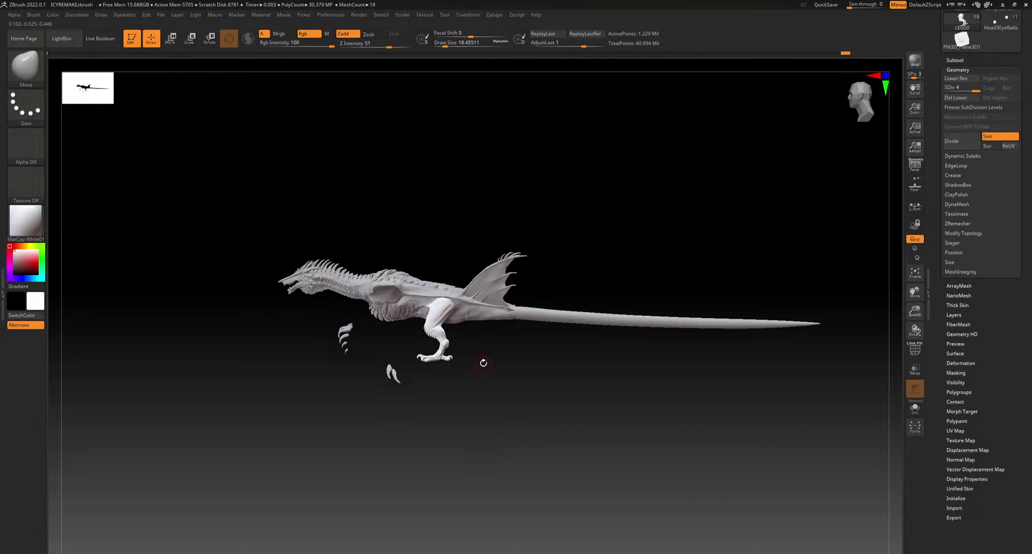
pyautogui.keyDown('ctrl'); pyautogui.moveTo(476, 356); pyautogui.dragTo(531, 444, button='right'); pyautogui.keyUp('ctrl')
pyautogui.moveTo(533, 292); pyautogui.dragTo(469, 424, button='right')
pyautogui.keyDown('alt'); pyautogui.moveTo(467, 239); pyautogui.dragTo(505, 543, button='right'); pyautogui.keyUp('alt')
# Make the dragon body active and adjust the spikes on its upper back with the Move brush at draw size about 4.99
pyautogui.keyDown('alt'); pyautogui.click(377, 347); pyautogui.keyUp('alt')
pyautogui.click(440, 43)
pyautogui.moveTo(333, 324)
pyautogui.mouseDown()
pyautogui.moveTo(293, 305)
pyautogui.moveTo(324, 315)
pyautogui.moveTo(383, 304)
pyautogui.mouseUp()
pyautogui.moveTo(437, 275)
pyautogui.mouseDown()
pyautogui.moveTo(427, 271)
pyautogui.moveTo(445, 272)
pyautogui.mouseUp()
pyautogui.moveTo(463, 281); pyautogui.dragTo(462, 279)
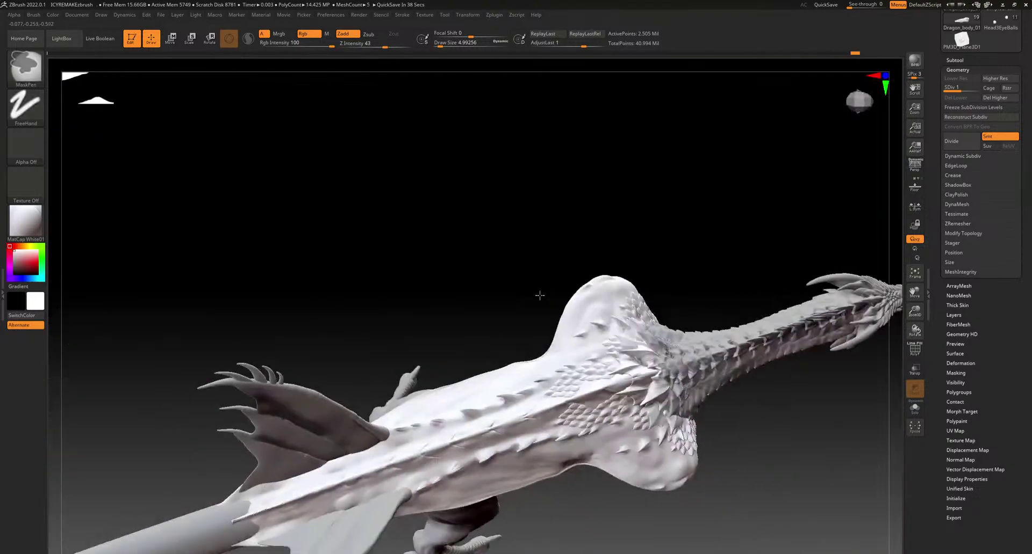
pyautogui.moveTo(539, 295)
pyautogui.mouseDown()
pyautogui.moveTo(530, 325)
pyautogui.moveTo(572, 479)
pyautogui.mouseUp()
pyautogui.moveTo(574, 479); pyautogui.dragTo(527, 409, button='right')
pyautogui.moveTo(526, 410)
pyautogui.mouseDown()
pyautogui.moveTo(510, 507)
pyautogui.moveTo(429, 390)
pyautogui.moveTo(356, 333)
pyautogui.mouseUp()
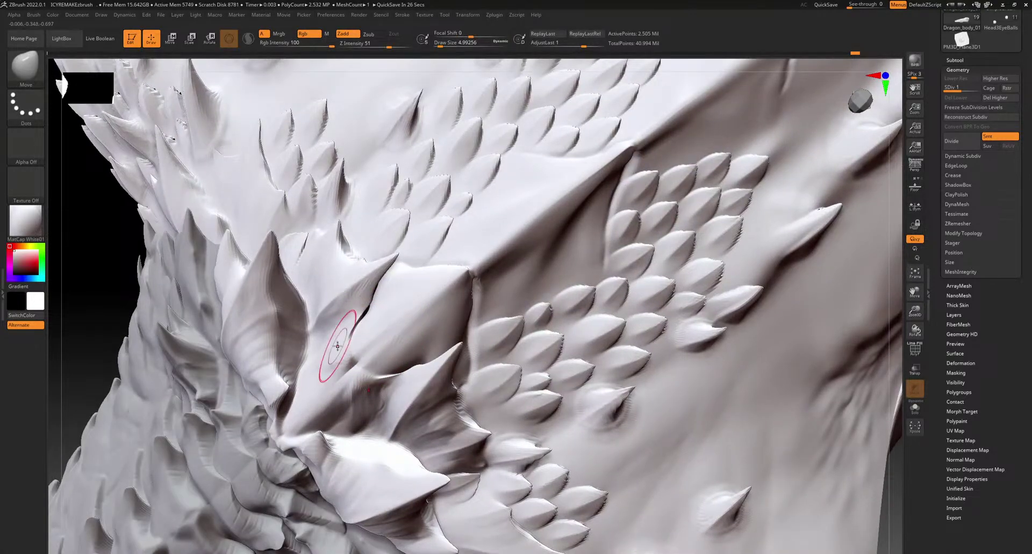
pyautogui.moveTo(351, 393); pyautogui.dragTo(361, 356, button='right')
pyautogui.moveTo(361, 357)
pyautogui.mouseDown()
pyautogui.moveTo(367, 370)
pyautogui.moveTo(394, 365)
pyautogui.moveTo(404, 330)
pyautogui.mouseUp()
pyautogui.moveTo(486, 414)
pyautogui.keyDown('ctrl'); pyautogui.mouseDown(button='right')
pyautogui.moveTo(535, 462)
pyautogui.moveTo(560, 316)
pyautogui.moveTo(609, 306)
pyautogui.moveTo(555, 394)
pyautogui.moveTo(539, 315)
pyautogui.moveTo(526, 321)
pyautogui.moveTo(525, 346)
pyautogui.moveTo(540, 340)
pyautogui.mouseUp(button='right'); pyautogui.keyUp('ctrl')
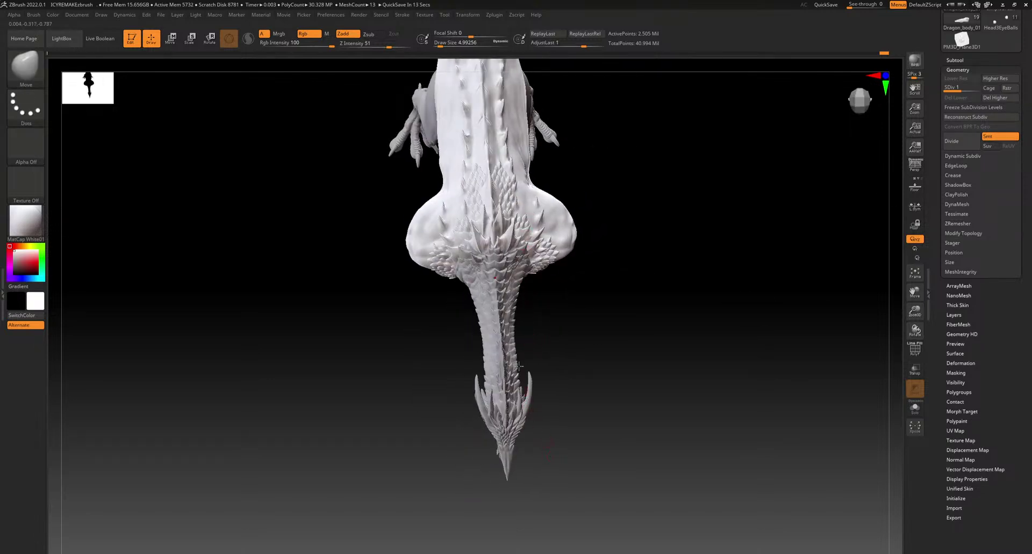
pyautogui.moveTo(519, 253); pyautogui.dragTo(503, 342, button='right')
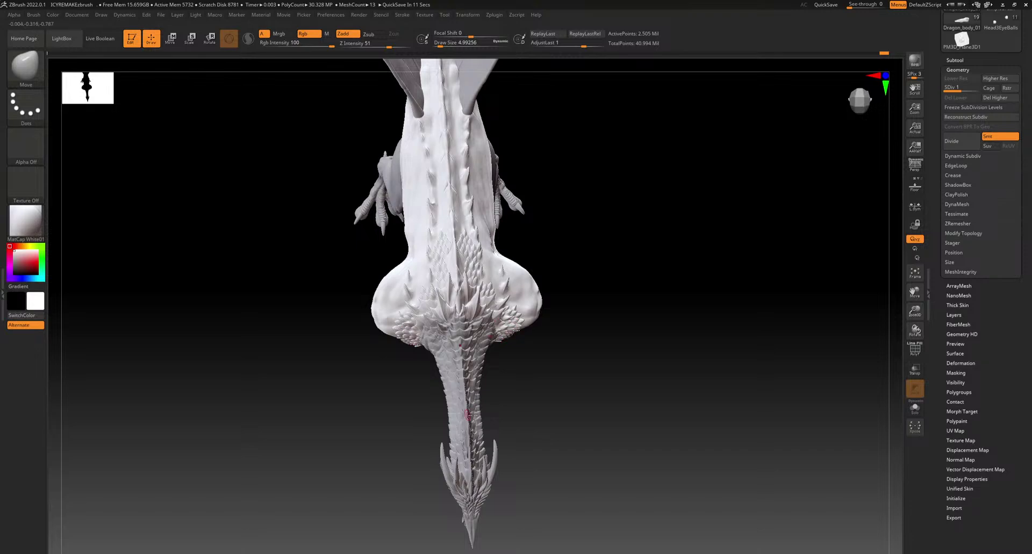
# Make the long head horns active and reshape their sweep with the Move brush at draw size about 39.14
pyautogui.moveTo(461, 414); pyautogui.dragTo(477, 442, button='right')
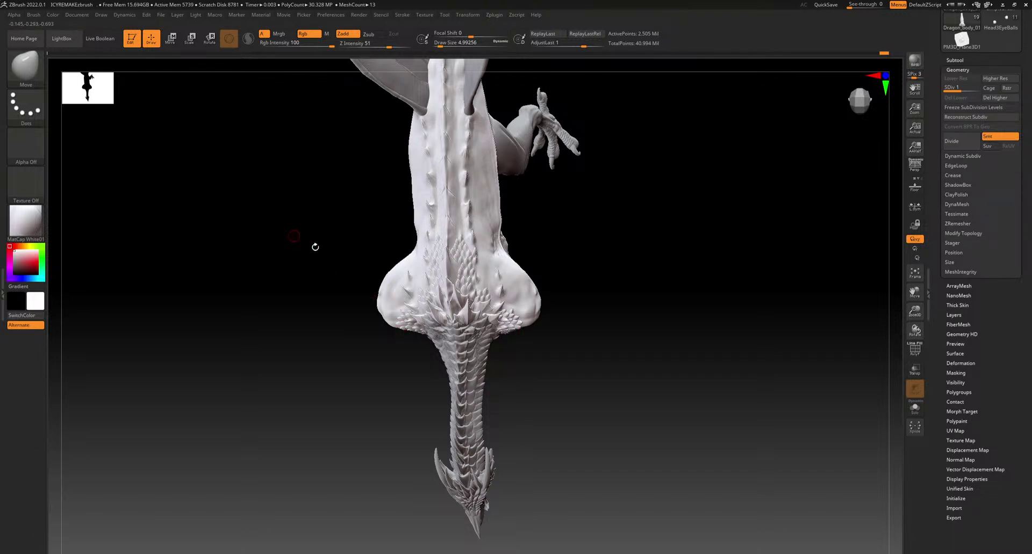
pyautogui.keyDown('alt'); pyautogui.moveTo(487, 353); pyautogui.dragTo(500, 381, button='right'); pyautogui.keyUp('alt')
pyautogui.keyDown('alt'); pyautogui.click(572, 432); pyautogui.keyUp('alt')
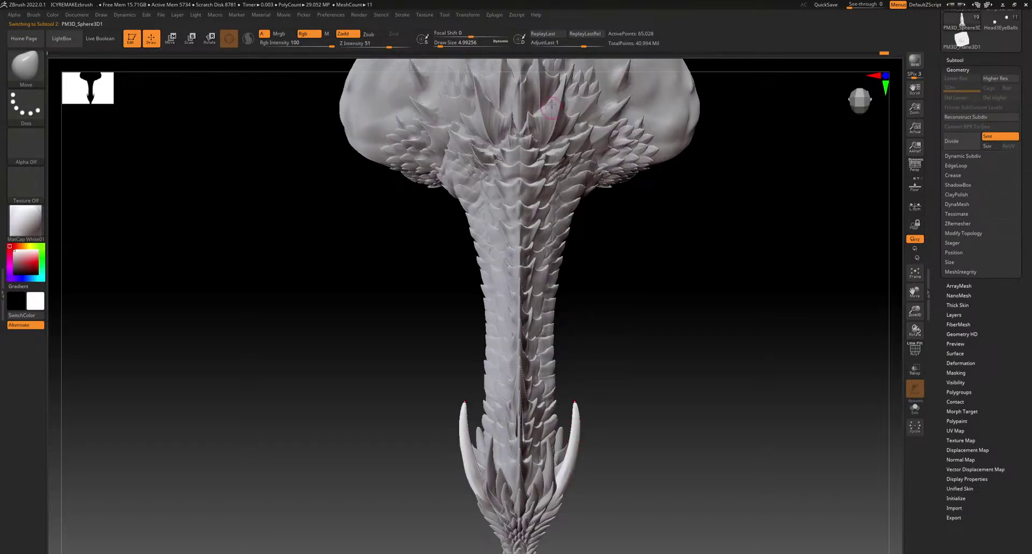
pyautogui.click(449, 45)
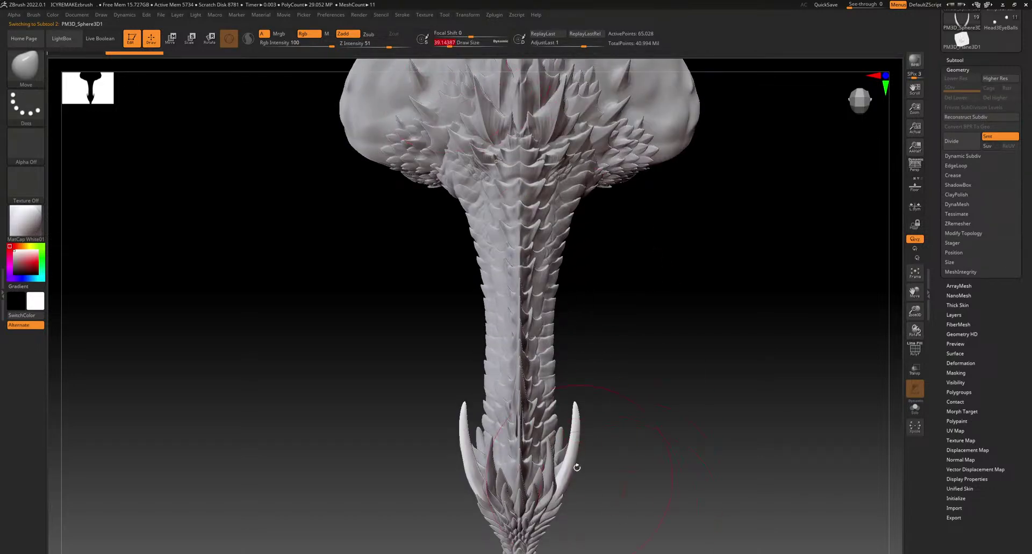
pyautogui.moveTo(599, 430)
pyautogui.mouseDown()
pyautogui.moveTo(621, 472)
pyautogui.moveTo(638, 338)
pyautogui.mouseUp()
pyautogui.moveTo(651, 465); pyautogui.dragTo(624, 264)
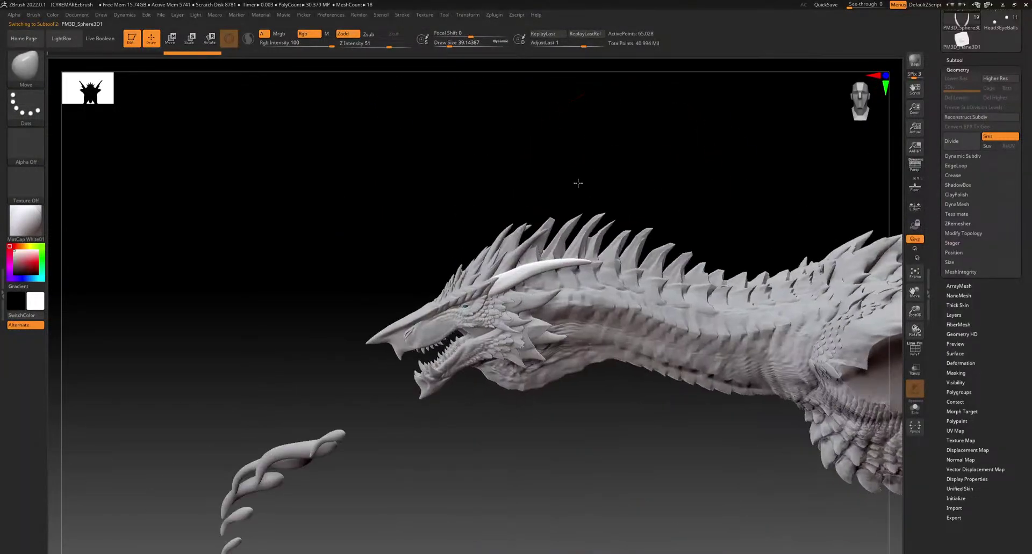
pyautogui.moveTo(599, 420); pyautogui.dragTo(691, 473)
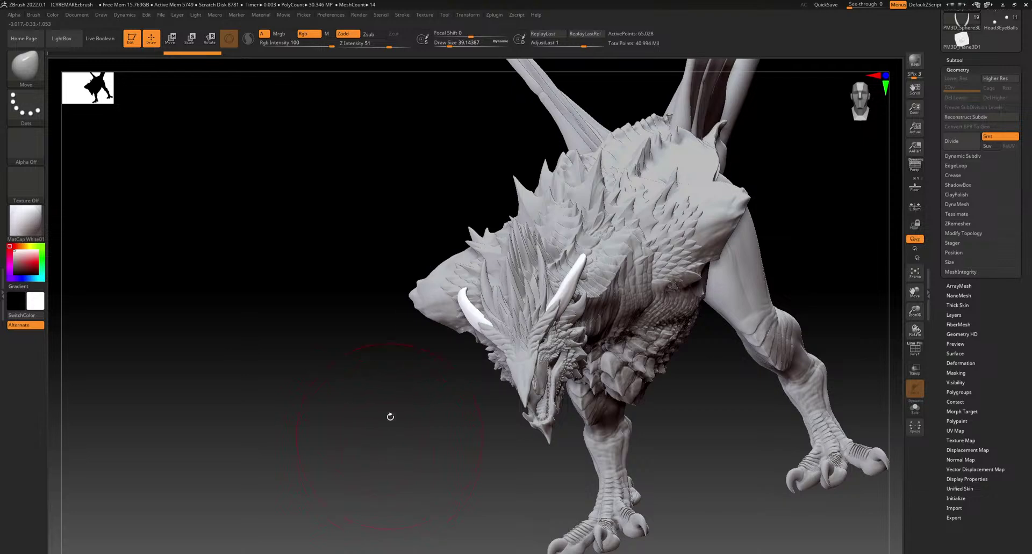
# Refine the curve and base of the head horns with the Move brush at draw size about 16.97
pyautogui.moveTo(449, 46); pyautogui.dragTo(444, 47)
pyautogui.moveTo(494, 292)
pyautogui.keyDown('ctrl'); pyautogui.mouseDown(button='right')
pyautogui.moveTo(466, 311)
pyautogui.moveTo(458, 367)
pyautogui.moveTo(430, 344)
pyautogui.mouseUp(button='right'); pyautogui.keyUp('ctrl')
pyautogui.moveTo(405, 304)
pyautogui.mouseDown()
pyautogui.moveTo(429, 343)
pyautogui.moveTo(419, 333)
pyautogui.moveTo(425, 305)
pyautogui.mouseUp()
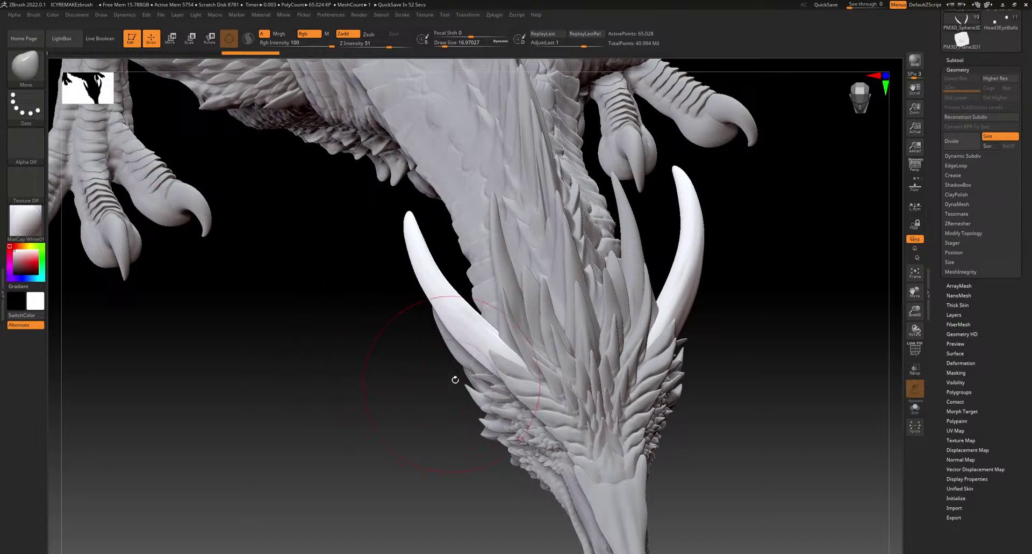
pyautogui.moveTo(518, 352)
pyautogui.mouseDown(button='right')
pyautogui.moveTo(556, 256)
pyautogui.moveTo(573, 321)
pyautogui.moveTo(553, 380)
pyautogui.moveTo(513, 380)
pyautogui.moveTo(456, 318)
pyautogui.mouseUp(button='right')
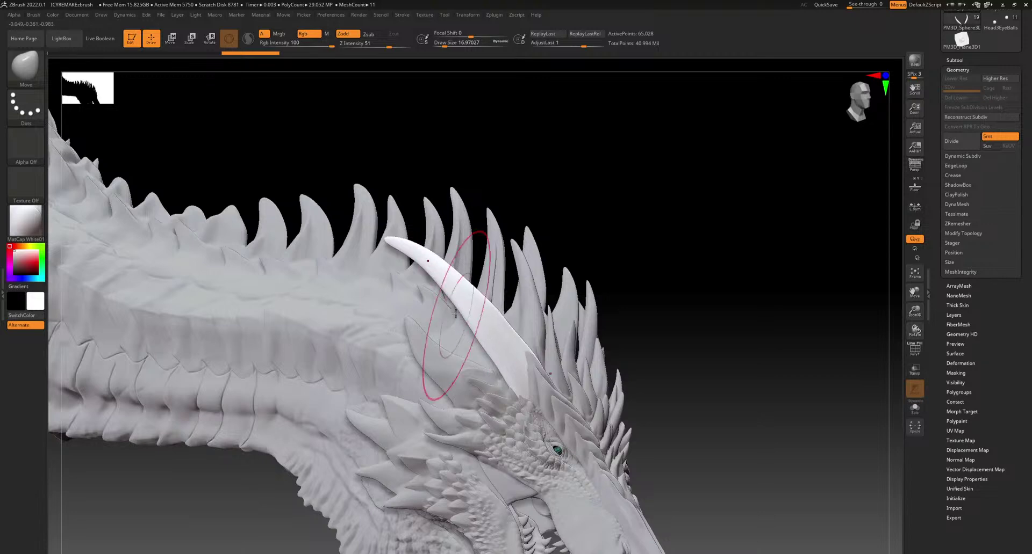
pyautogui.keyDown('alt'); pyautogui.moveTo(465, 401); pyautogui.dragTo(445, 324, button='right'); pyautogui.keyUp('alt')
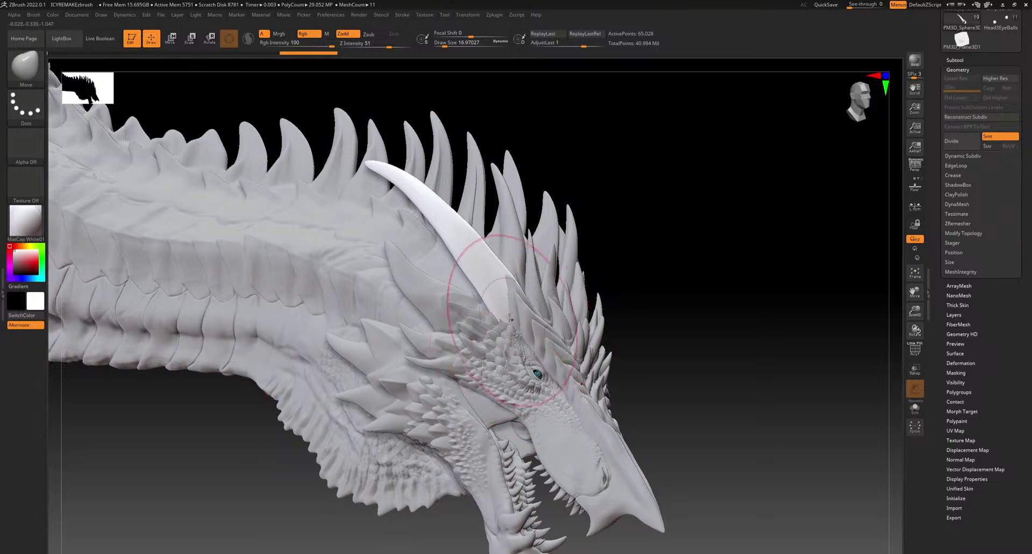
pyautogui.moveTo(507, 305); pyautogui.dragTo(376, 301, button='right')
pyautogui.keyDown('alt'); pyautogui.moveTo(485, 295); pyautogui.dragTo(404, 214, button='right'); pyautogui.keyUp('alt')
# Make the dragon body active and adjust its rear edge around the tail base with the Move brush
pyautogui.keyDown('ctrl'); pyautogui.moveTo(553, 430); pyautogui.dragTo(471, 373, button='right'); pyautogui.keyUp('ctrl')
pyautogui.keyDown('ctrl'); pyautogui.moveTo(486, 419); pyautogui.dragTo(472, 350, button='right'); pyautogui.keyUp('ctrl')
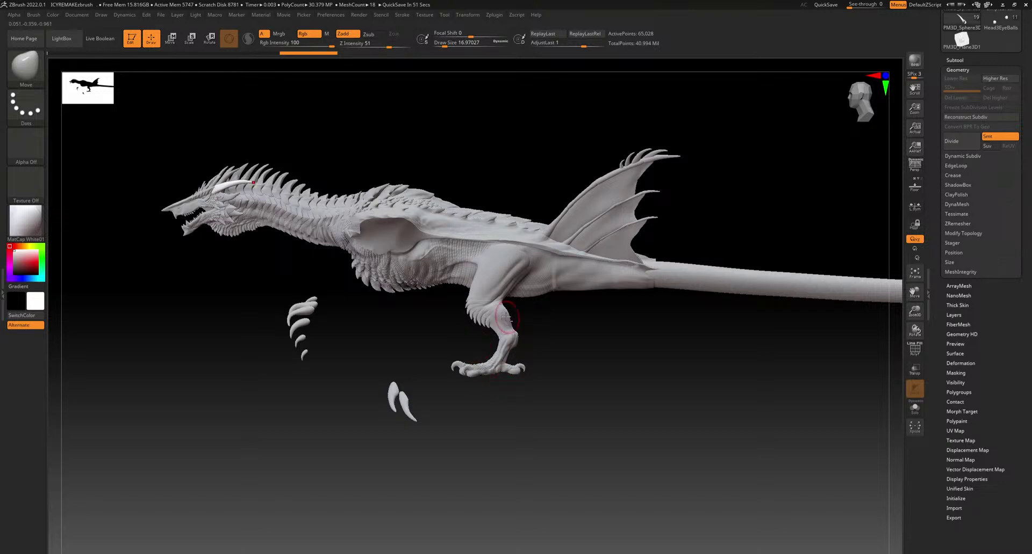
pyautogui.keyDown('alt'); pyautogui.moveTo(509, 319); pyautogui.dragTo(546, 413, button='right'); pyautogui.keyUp('alt')
pyautogui.moveTo(516, 317)
pyautogui.keyDown('ctrl'); pyautogui.mouseDown(button='right')
pyautogui.moveTo(563, 413)
pyautogui.moveTo(528, 381)
pyautogui.moveTo(368, 295)
pyautogui.mouseUp(button='right'); pyautogui.keyUp('ctrl')
pyautogui.keyDown('alt'); pyautogui.moveTo(635, 379); pyautogui.dragTo(492, 311, button='right'); pyautogui.keyUp('alt')
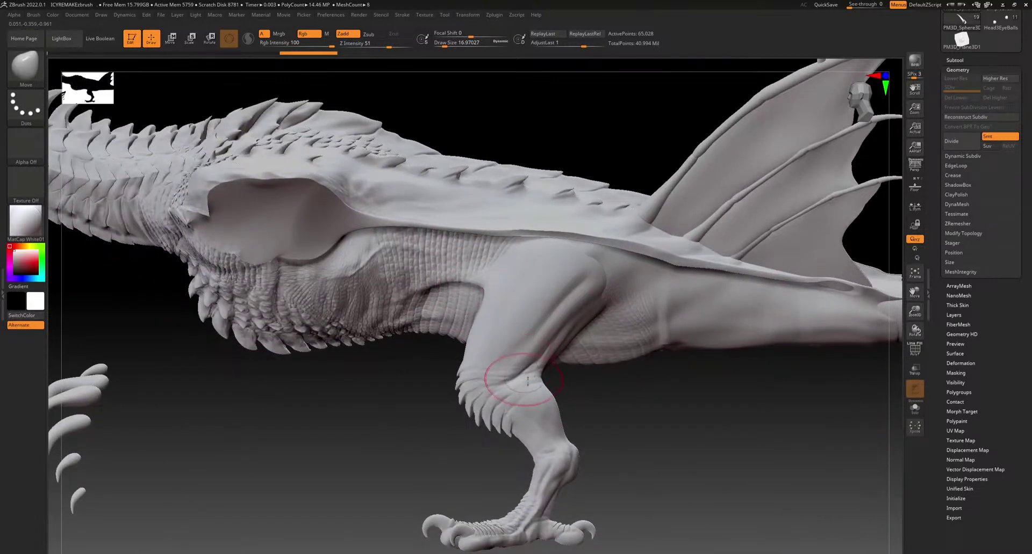
pyautogui.keyDown('alt'); pyautogui.moveTo(578, 398); pyautogui.dragTo(572, 229, button='right'); pyautogui.keyUp('alt')
pyautogui.keyDown('alt'); pyautogui.click(569, 228); pyautogui.keyUp('alt')
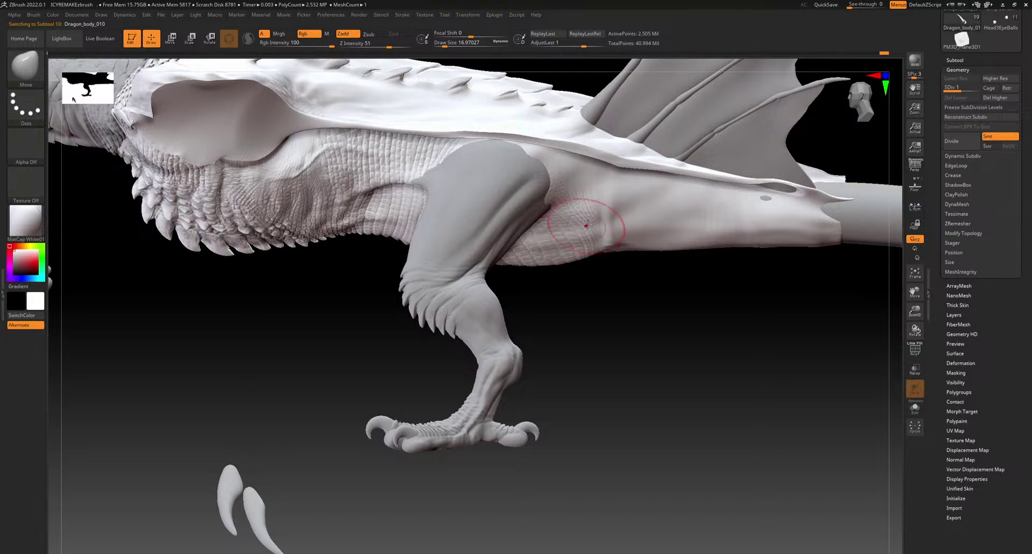
pyautogui.moveTo(593, 219)
pyautogui.mouseDown(button='right')
pyautogui.moveTo(586, 258)
pyautogui.moveTo(546, 324)
pyautogui.moveTo(588, 327)
pyautogui.moveTo(611, 226)
pyautogui.mouseUp(button='right')
pyautogui.moveTo(647, 340); pyautogui.dragTo(744, 203, button='right')
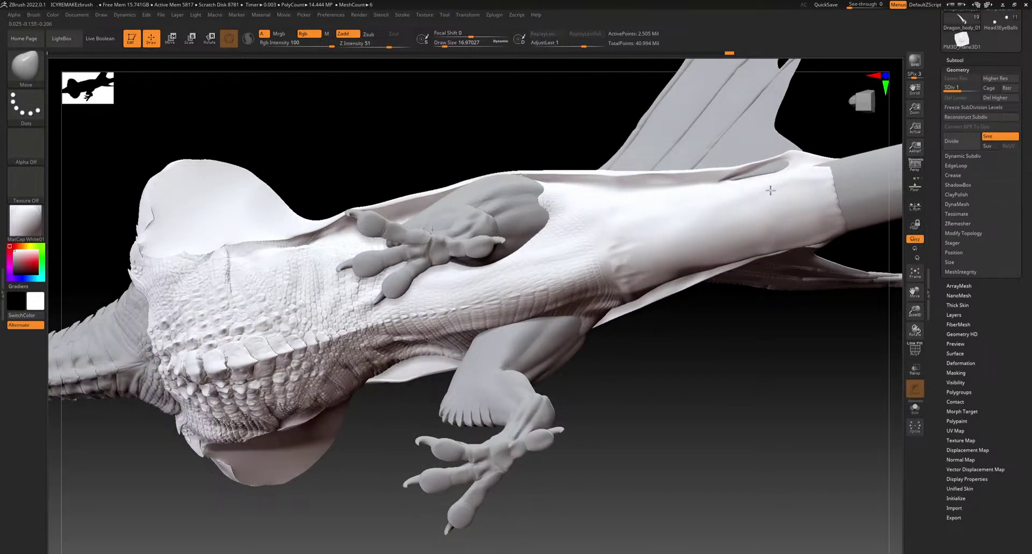
pyautogui.moveTo(813, 186); pyautogui.dragTo(801, 338, button='right')
pyautogui.moveTo(843, 190); pyautogui.dragTo(852, 191)
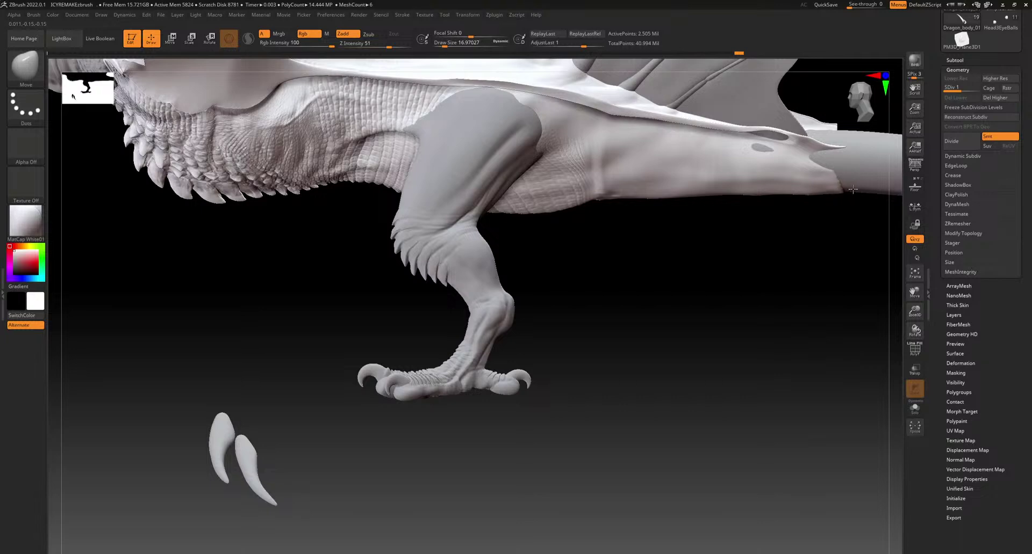
pyautogui.keyDown('alt'); pyautogui.moveTo(717, 287); pyautogui.dragTo(702, 394, button='right'); pyautogui.keyUp('alt')
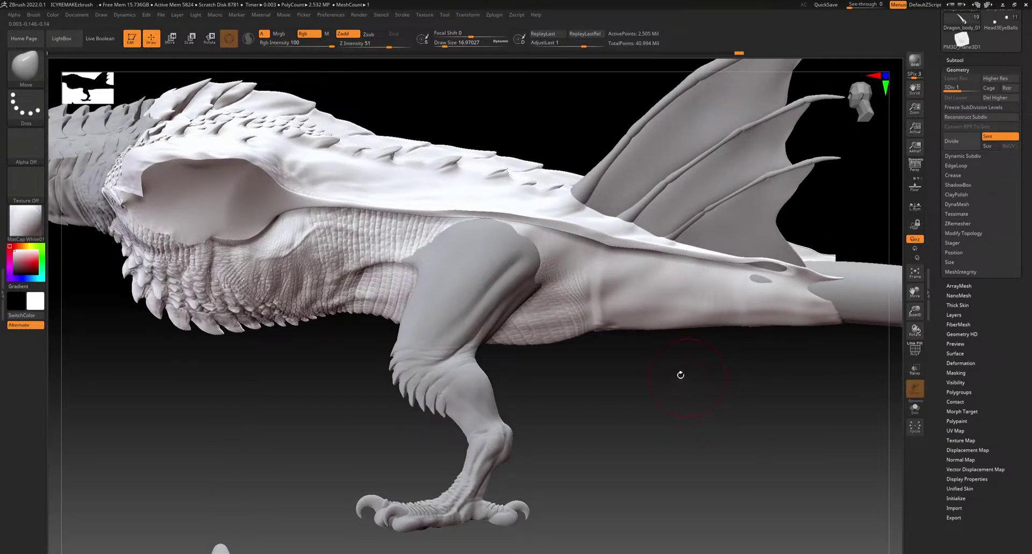
# Try rows of DragoliscoScales scales along the body's rear flank near the tail base and undo them
pyautogui.click(42, 70)
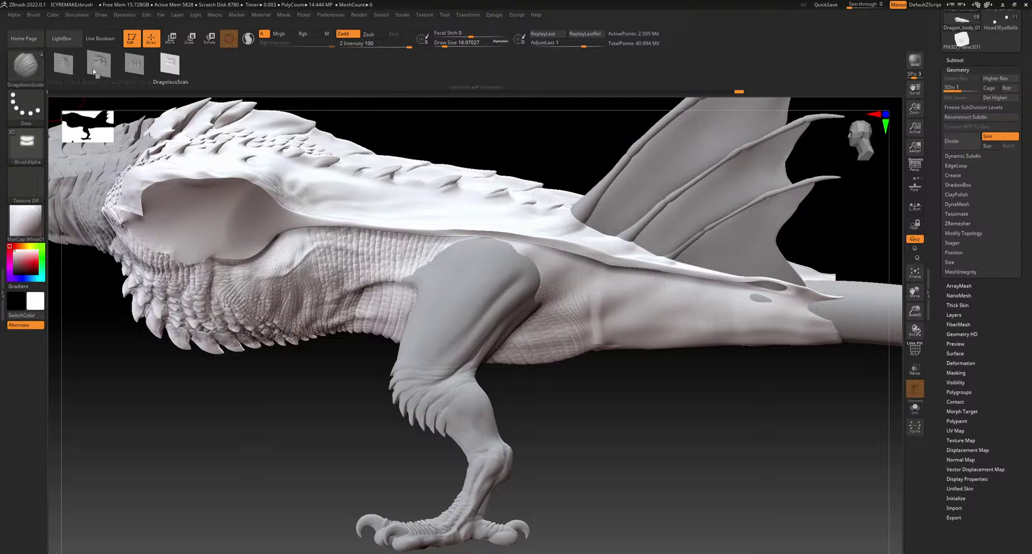
pyautogui.click(97, 67)
pyautogui.moveTo(639, 304); pyautogui.dragTo(790, 329)
pyautogui.moveTo(602, 285); pyautogui.dragTo(814, 321)
pyautogui.moveTo(609, 324); pyautogui.dragTo(704, 346)
pyautogui.moveTo(729, 421); pyautogui.dragTo(664, 467)
pyautogui.press('ctrl')
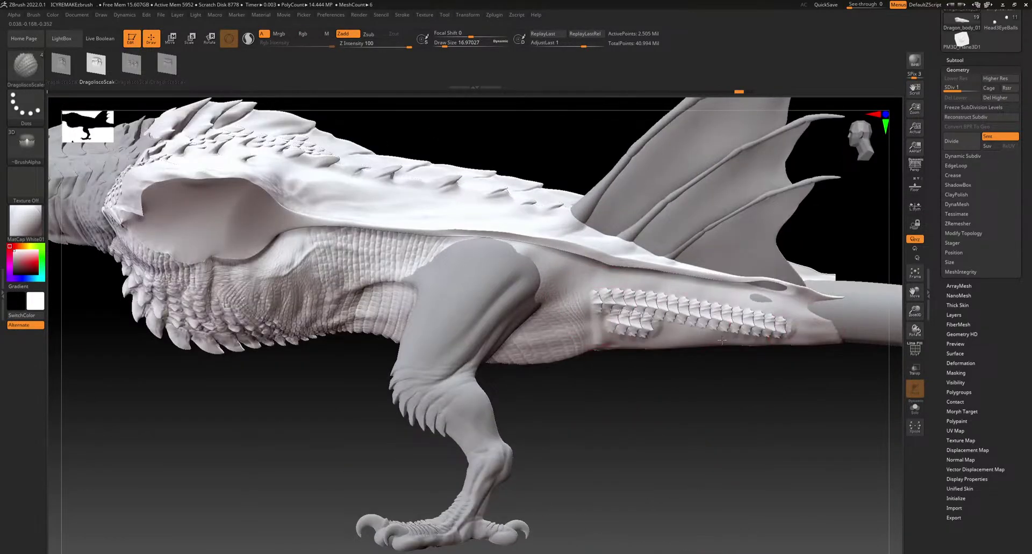
pyautogui.press('ctrl')
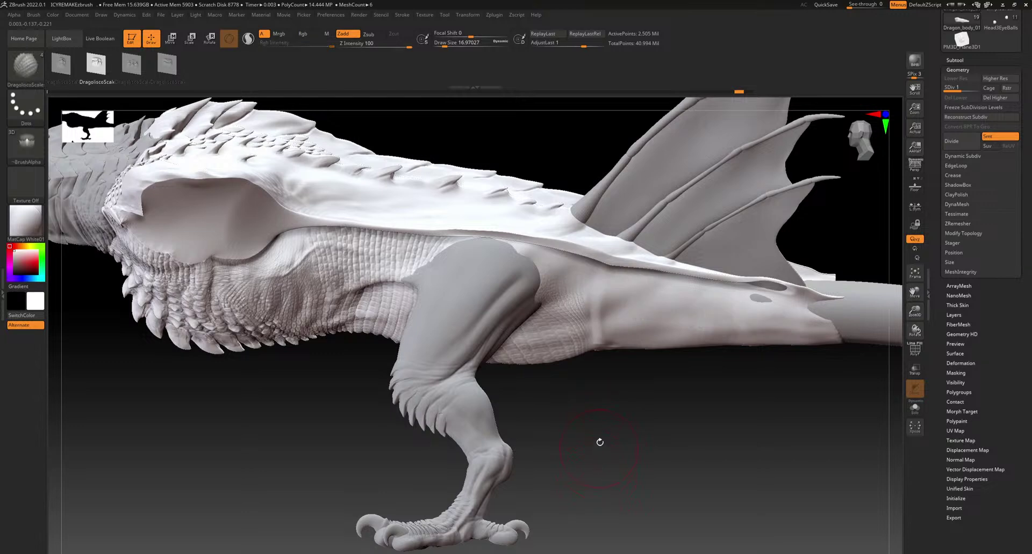
# Try the TurtleScales-01 brush on the rear flank with the TurtleScale_03 and horn_02 shapes and undo the strokes
pyautogui.click(25, 66)
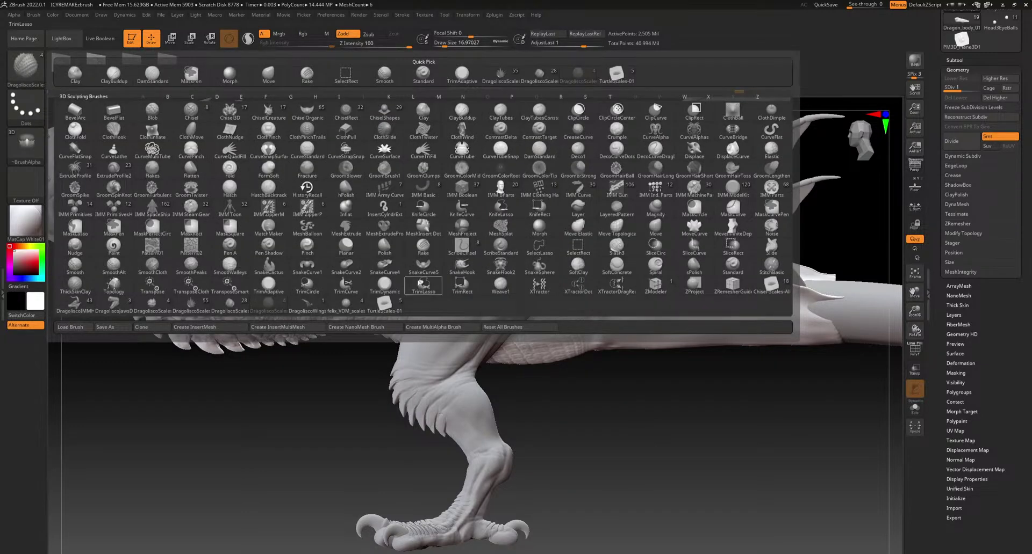
pyautogui.click(386, 307)
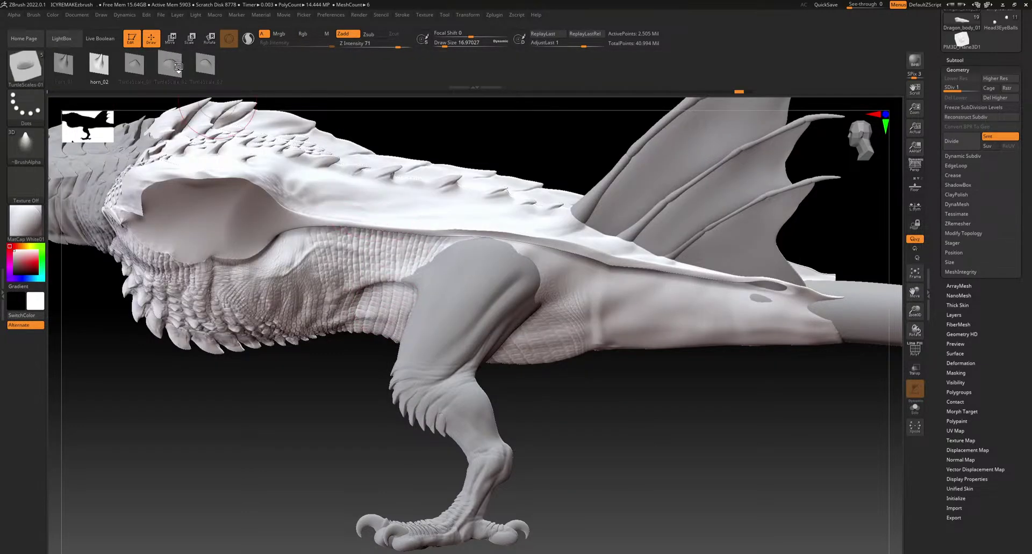
pyautogui.click(205, 65)
pyautogui.moveTo(572, 314); pyautogui.dragTo(781, 318)
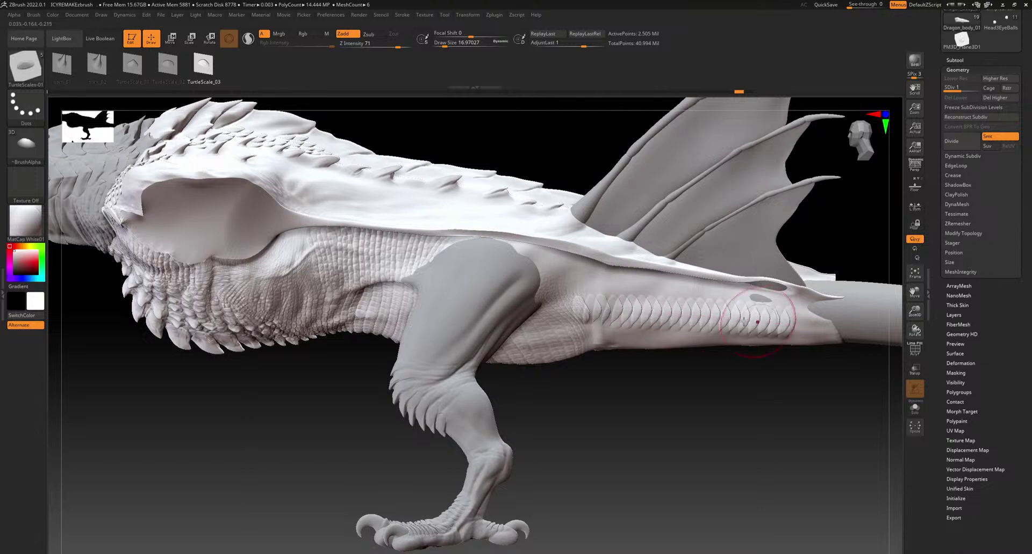
pyautogui.click(97, 64)
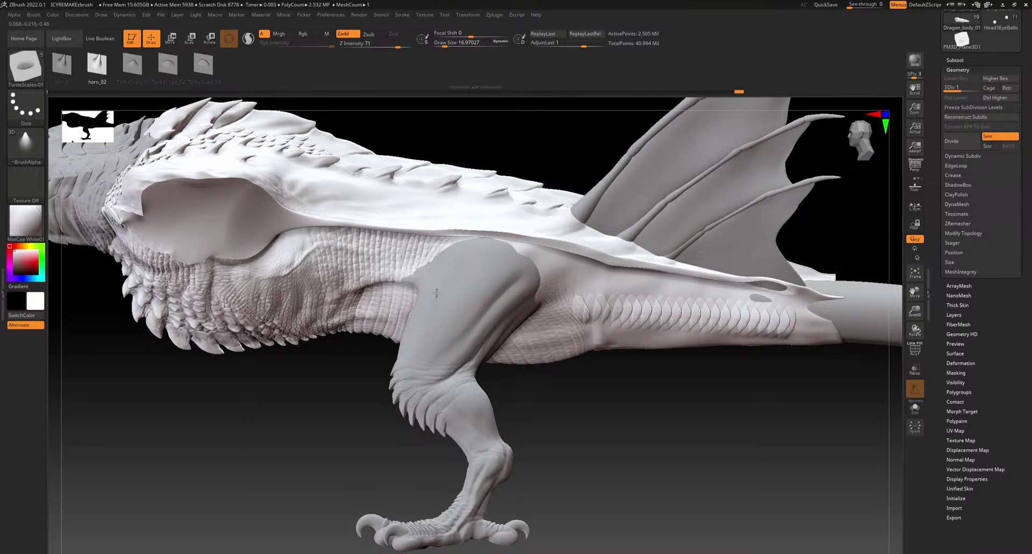
pyautogui.moveTo(534, 300)
pyautogui.mouseDown()
pyautogui.moveTo(806, 315)
pyautogui.moveTo(666, 344)
pyautogui.moveTo(557, 421)
pyautogui.moveTo(582, 482)
pyautogui.mouseUp()
pyautogui.hotkey('ctrl', 'z')
pyautogui.hotkey('ctrl', 'z')
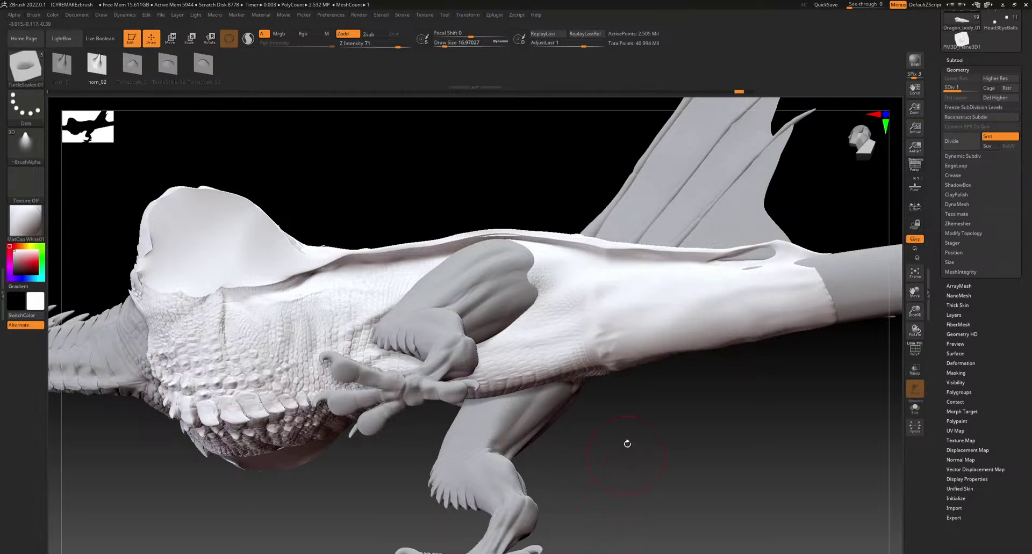
# Switch back to the Move brush and set its draw size to about 4.99 for the upper back spikes
pyautogui.click(25, 67)
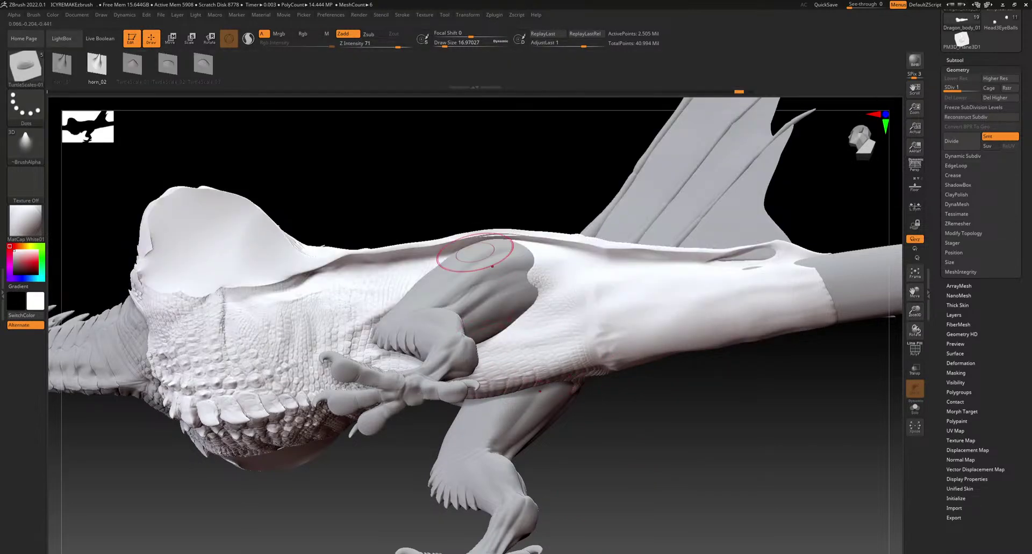
pyautogui.moveTo(526, 345); pyautogui.dragTo(559, 400, button='right')
pyautogui.keyDown('alt'); pyautogui.moveTo(641, 248); pyautogui.dragTo(349, 215, button='right'); pyautogui.keyUp('alt')
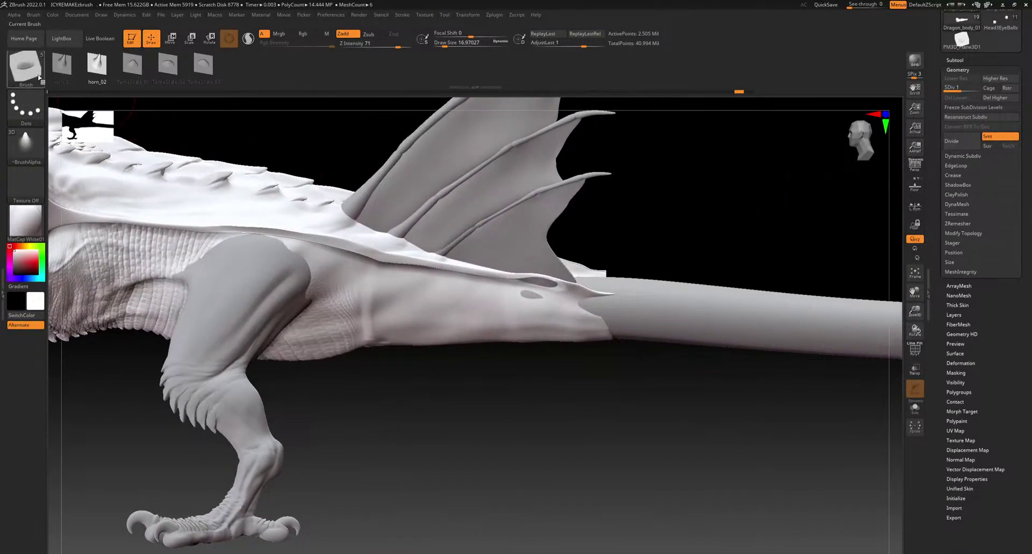
pyautogui.press('b')
pyautogui.click(268, 78)
pyautogui.keyDown('alt'); pyautogui.moveTo(459, 300); pyautogui.dragTo(492, 288, button='right'); pyautogui.keyUp('alt')
pyautogui.keyDown('alt'); pyautogui.moveTo(443, 347); pyautogui.dragTo(565, 473, button='right'); pyautogui.keyUp('alt')
pyautogui.keyDown('alt'); pyautogui.moveTo(320, 250); pyautogui.dragTo(468, 352, button='right'); pyautogui.keyUp('alt')
pyautogui.keyDown('alt'); pyautogui.moveTo(391, 270); pyautogui.dragTo(521, 264, button='right'); pyautogui.keyUp('alt')
pyautogui.keyDown('ctrl'); pyautogui.moveTo(447, 219); pyautogui.dragTo(421, 357, button='right'); pyautogui.keyUp('ctrl')
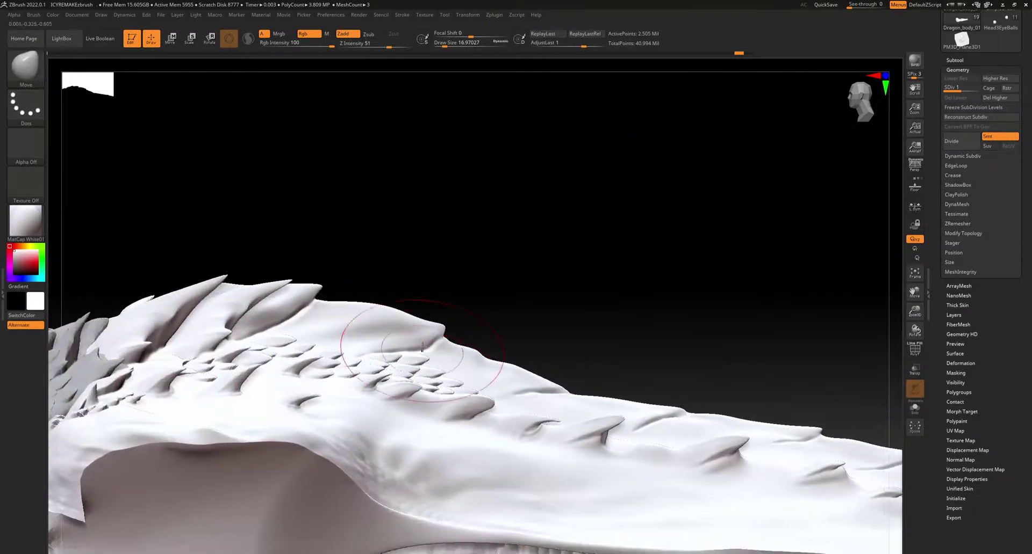
pyautogui.moveTo(472, 248); pyautogui.dragTo(492, 312, button='right')
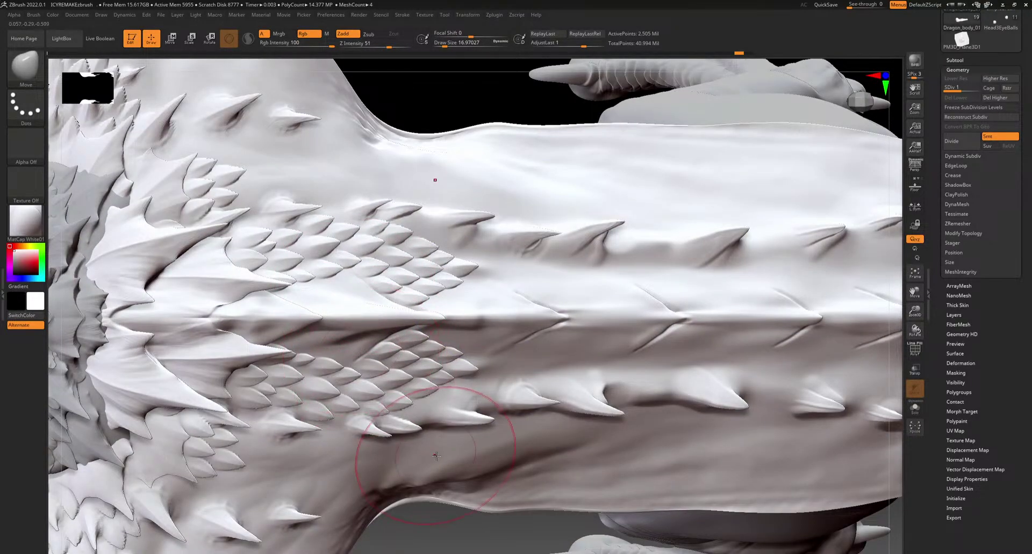
pyautogui.moveTo(450, 43); pyautogui.dragTo(444, 43)
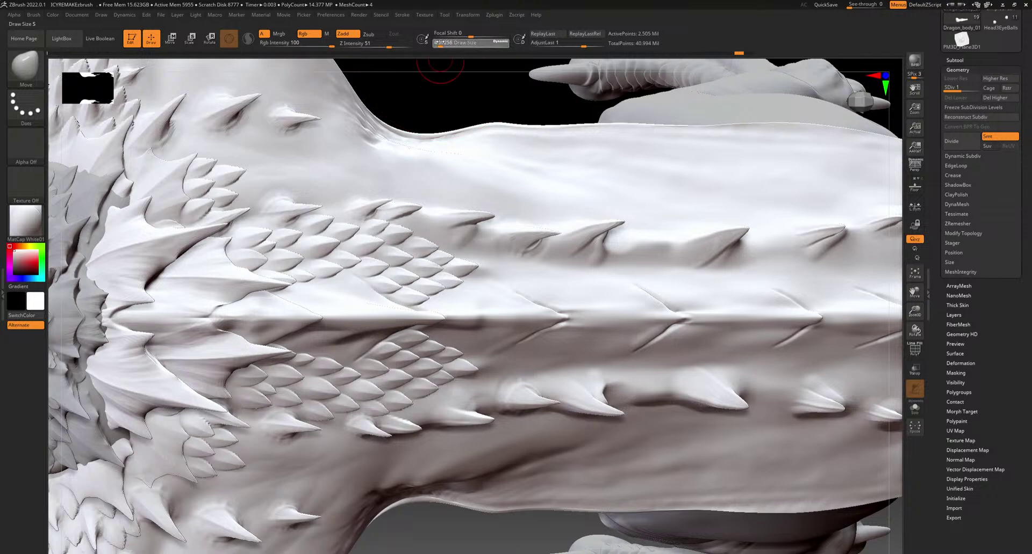
# Examine the body from above and the join between the neck and the chest up close
pyautogui.moveTo(508, 359)
pyautogui.keyDown('ctrl'); pyautogui.mouseDown(button='right')
pyautogui.moveTo(483, 259)
pyautogui.moveTo(466, 269)
pyautogui.mouseUp(button='right'); pyautogui.keyUp('ctrl')
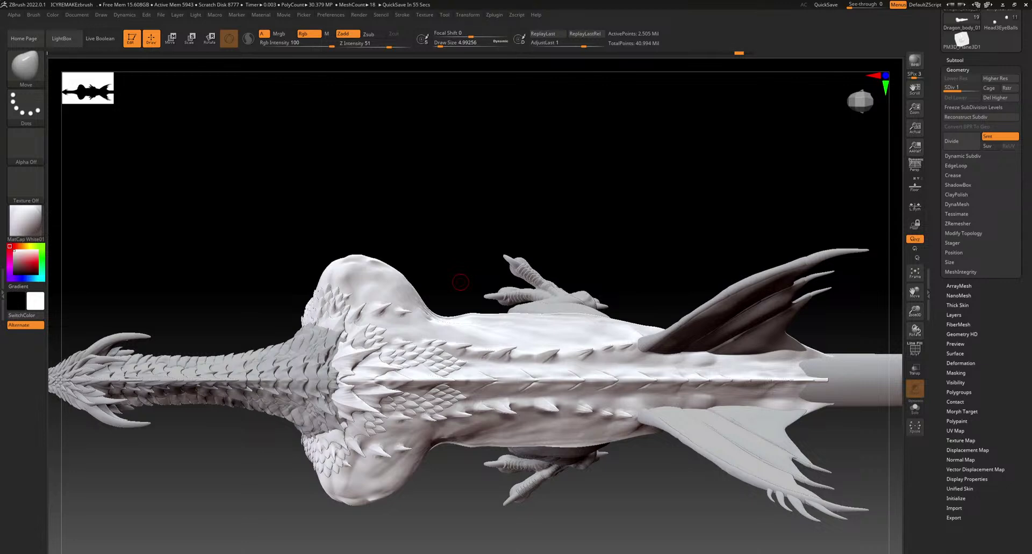
pyautogui.keyDown('alt'); pyautogui.moveTo(442, 307); pyautogui.dragTo(495, 177, button='right'); pyautogui.keyUp('alt')
pyautogui.keyDown('ctrl'); pyautogui.moveTo(462, 226); pyautogui.dragTo(438, 373, button='right'); pyautogui.keyUp('ctrl')
pyautogui.keyDown('alt'); pyautogui.moveTo(752, 278); pyautogui.dragTo(557, 382, button='right'); pyautogui.keyUp('alt')
pyautogui.moveTo(556, 381)
pyautogui.mouseDown(button='right')
pyautogui.moveTo(618, 328)
pyautogui.moveTo(593, 403)
pyautogui.moveTo(552, 418)
pyautogui.mouseUp(button='right')
pyautogui.keyDown('alt'); pyautogui.moveTo(447, 370); pyautogui.dragTo(540, 344, button='right'); pyautogui.keyUp('alt')
pyautogui.keyDown('ctrl'); pyautogui.moveTo(474, 172); pyautogui.dragTo(491, 309, button='right'); pyautogui.keyUp('ctrl')
# Choose the ChiselOrganic brush and make the Head3UpperJaw subtool active
pyautogui.click(11, 74)
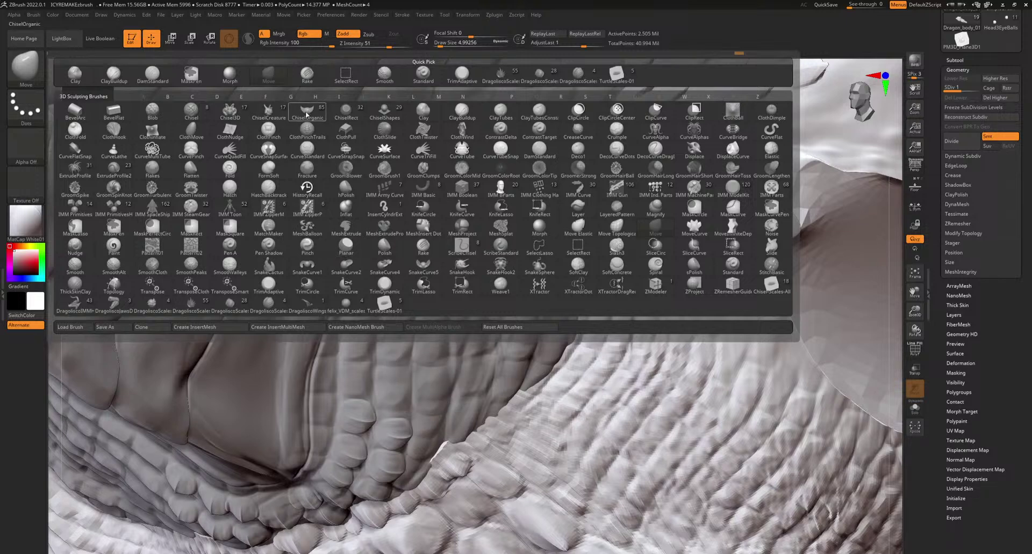
pyautogui.click(305, 116)
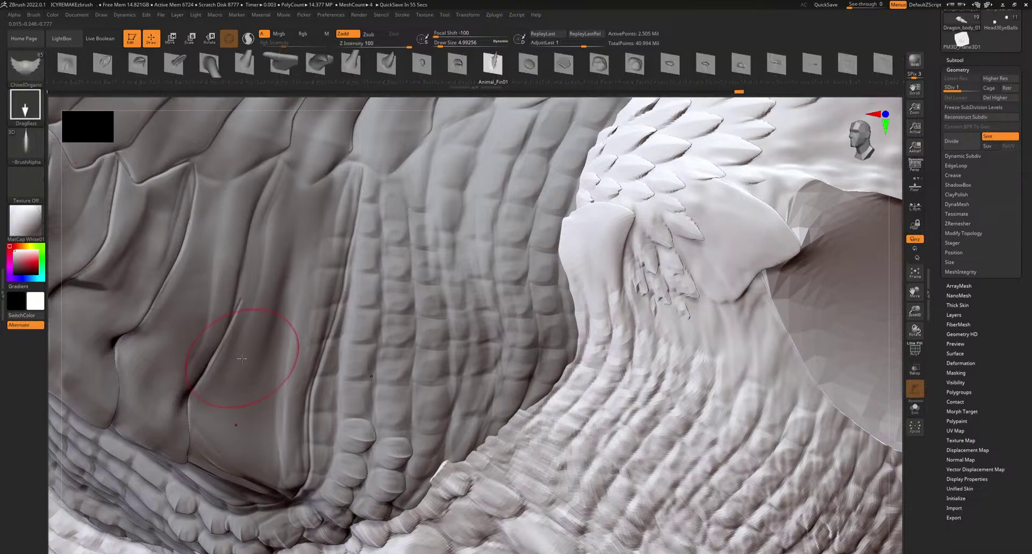
pyautogui.press('f')
pyautogui.moveTo(449, 380); pyautogui.dragTo(661, 513, button='right')
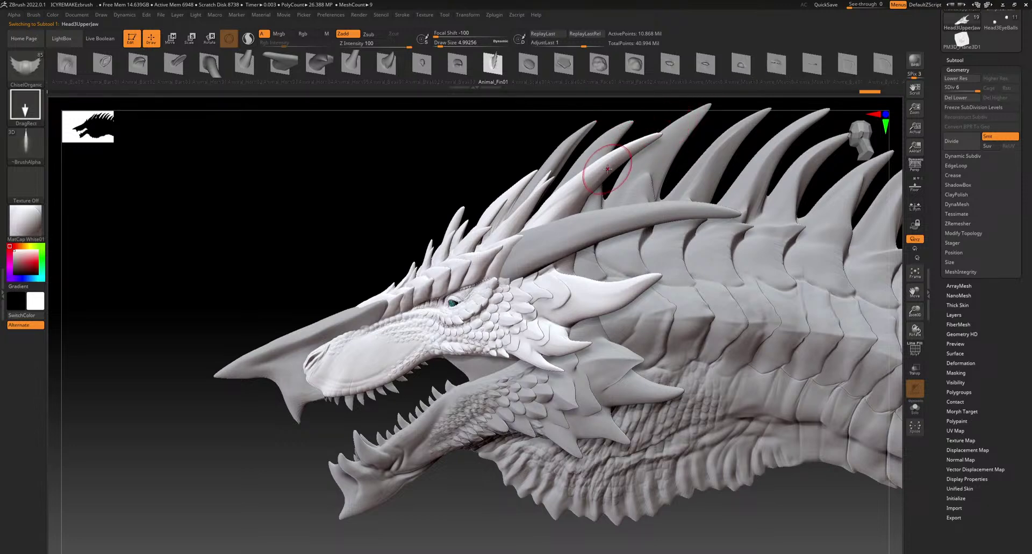
# Browse the ChiselOrganic shapes, pick Animal_Ears01 and place mirrored ears behind the dragon's eyes
pyautogui.moveTo(797, 67); pyautogui.dragTo(258, 68)
pyautogui.moveTo(776, 72); pyautogui.dragTo(797, 80)
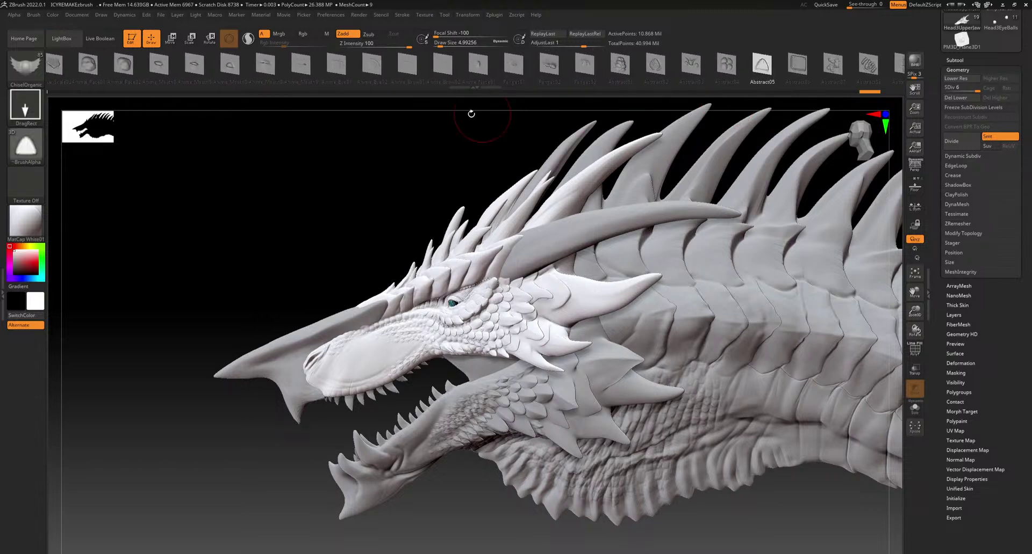
pyautogui.moveTo(289, 77); pyautogui.dragTo(833, 59)
pyautogui.moveTo(171, 76)
pyautogui.mouseDown()
pyautogui.moveTo(278, 52)
pyautogui.moveTo(973, 33)
pyautogui.moveTo(904, 18)
pyautogui.mouseUp()
pyautogui.moveTo(846, 64); pyautogui.dragTo(482, 63)
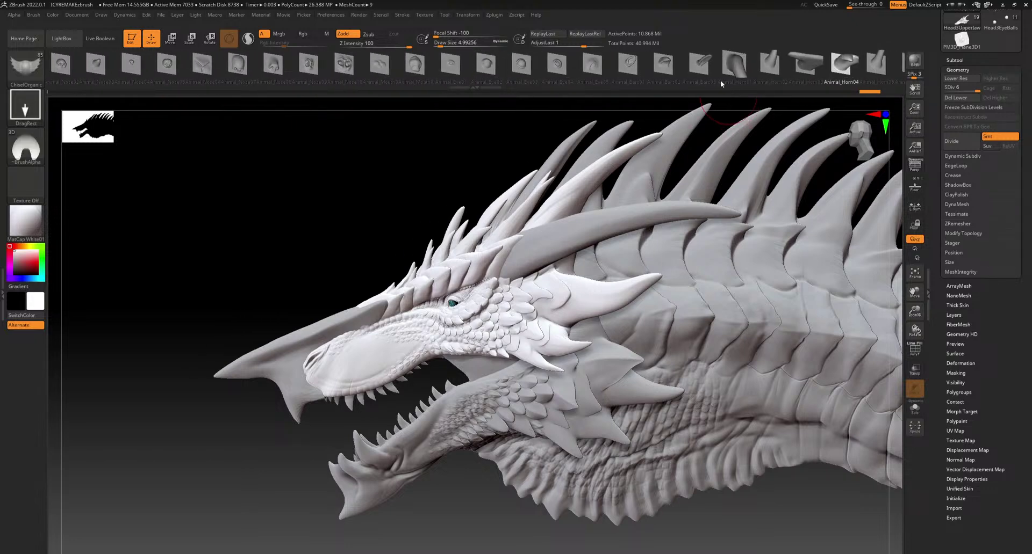
pyautogui.click(628, 63)
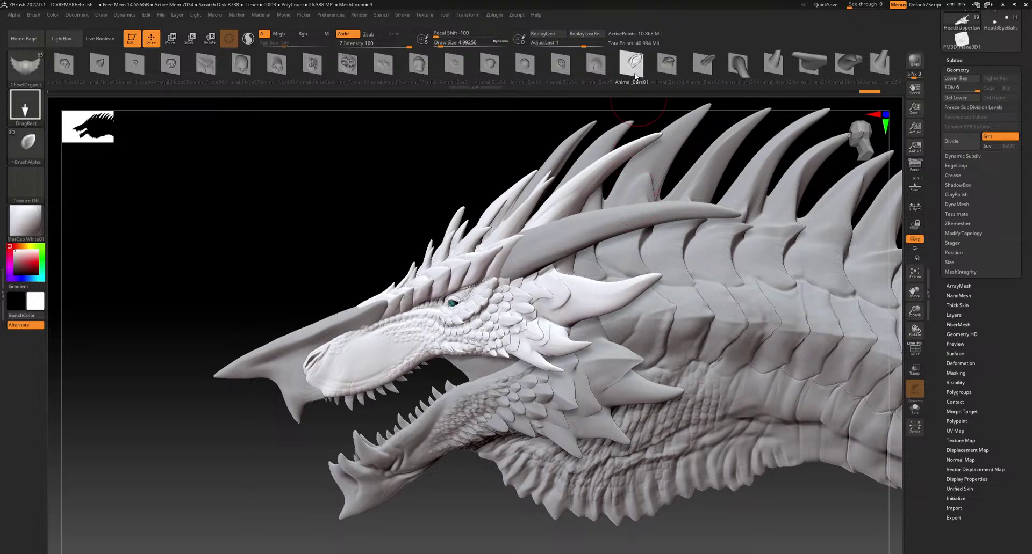
pyautogui.moveTo(509, 297)
pyautogui.mouseDown()
pyautogui.moveTo(494, 317)
pyautogui.moveTo(609, 290)
pyautogui.moveTo(577, 323)
pyautogui.moveTo(569, 262)
pyautogui.mouseUp()
pyautogui.hotkey('ctrl', 'z')
pyautogui.keyDown('ctrl'); pyautogui.moveTo(600, 411); pyautogui.dragTo(699, 371, button='right'); pyautogui.keyUp('ctrl')
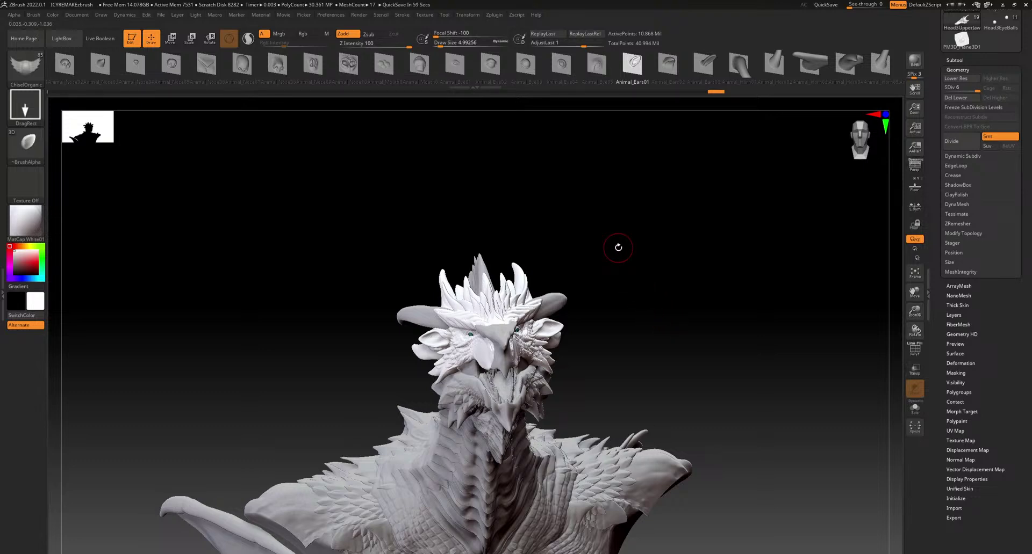
# Examine the mirrored Animal_Ears01 ears on the dragon's head from the front and the side
pyautogui.moveTo(658, 246); pyautogui.dragTo(647, 229, button='right')
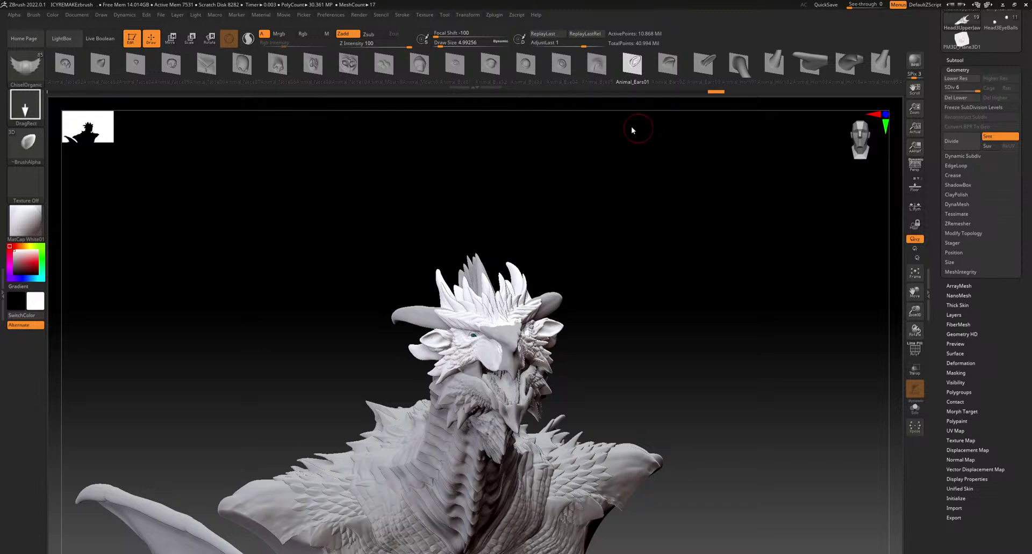
pyautogui.moveTo(524, 275); pyautogui.dragTo(623, 177)
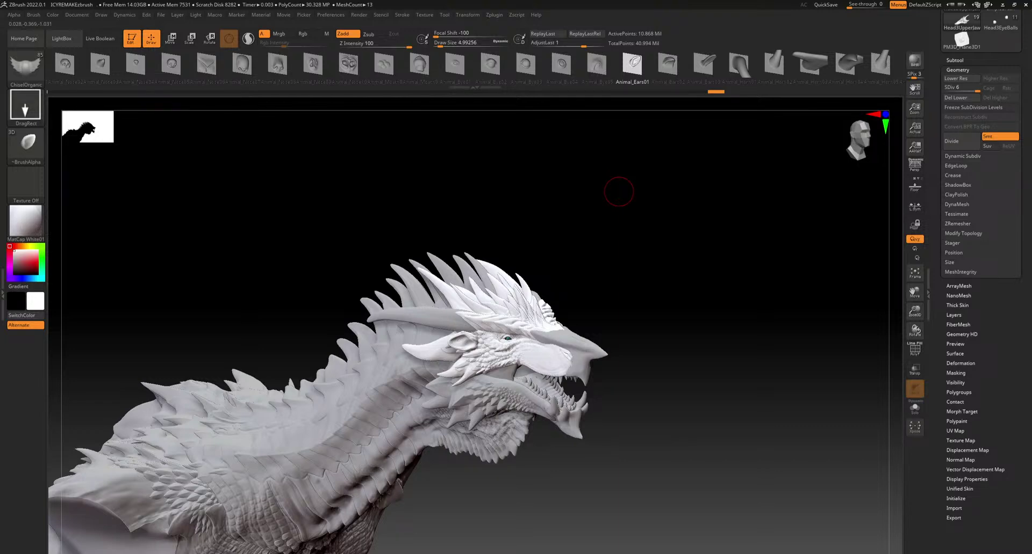
pyautogui.keyDown('ctrl'); pyautogui.moveTo(554, 209); pyautogui.dragTo(562, 217, button='right'); pyautogui.keyUp('ctrl')
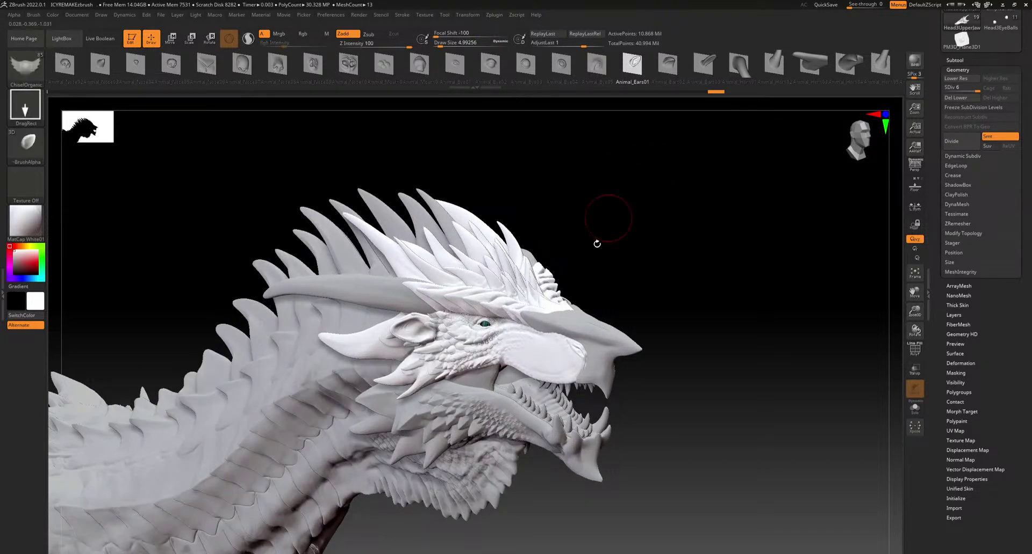
pyautogui.moveTo(548, 230)
pyautogui.mouseDown()
pyautogui.moveTo(540, 243)
pyautogui.moveTo(562, 203)
pyautogui.mouseUp()
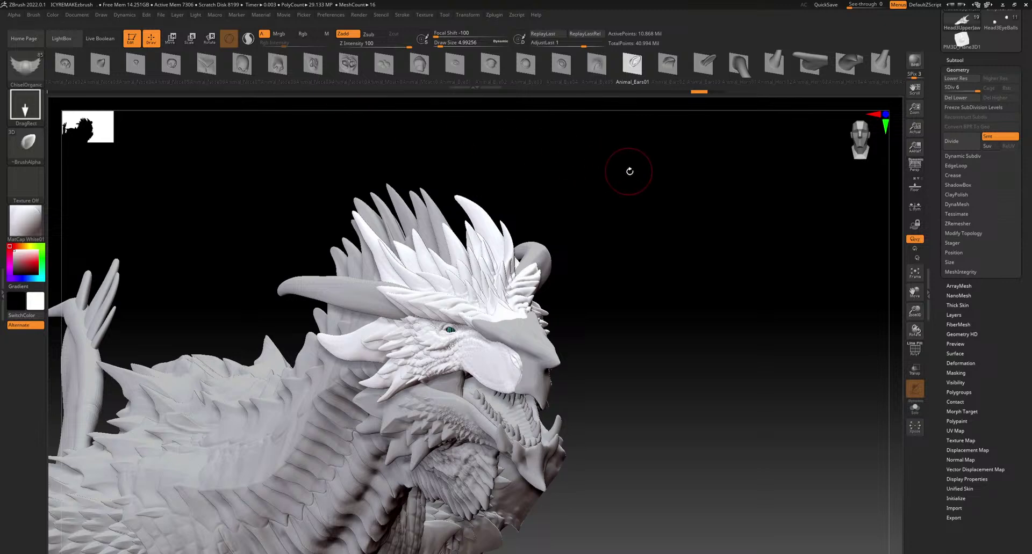
# Try the Animal_Ears03 shape as large mirrored ears behind the dragon's eyes and check them from the front
pyautogui.click(705, 67)
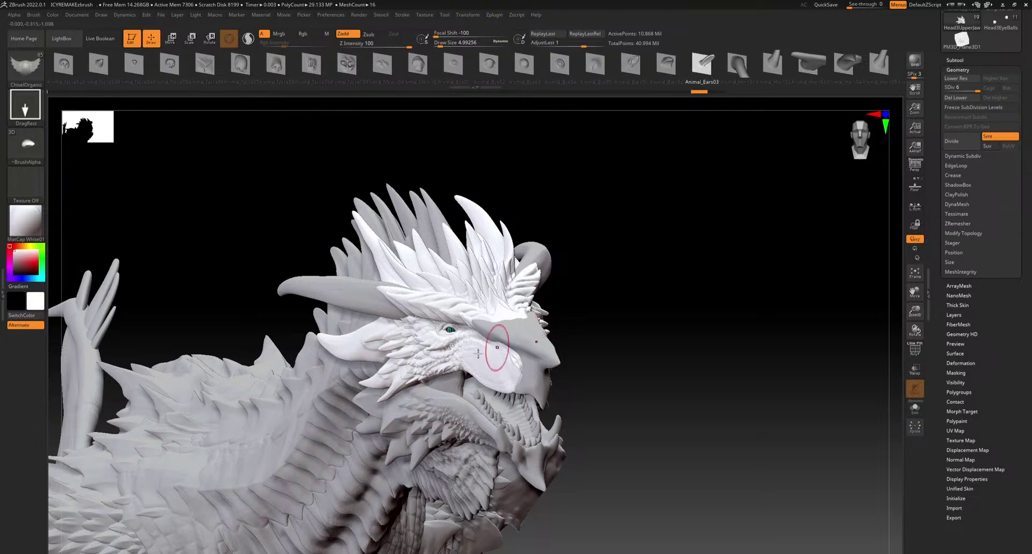
pyautogui.moveTo(410, 330)
pyautogui.mouseDown()
pyautogui.moveTo(449, 301)
pyautogui.moveTo(323, 274)
pyautogui.mouseUp()
pyautogui.press('ctrl')
pyautogui.moveTo(631, 329)
pyautogui.mouseDown()
pyautogui.moveTo(634, 184)
pyautogui.moveTo(668, 184)
pyautogui.moveTo(679, 164)
pyautogui.moveTo(695, 212)
pyautogui.moveTo(683, 206)
pyautogui.mouseUp()
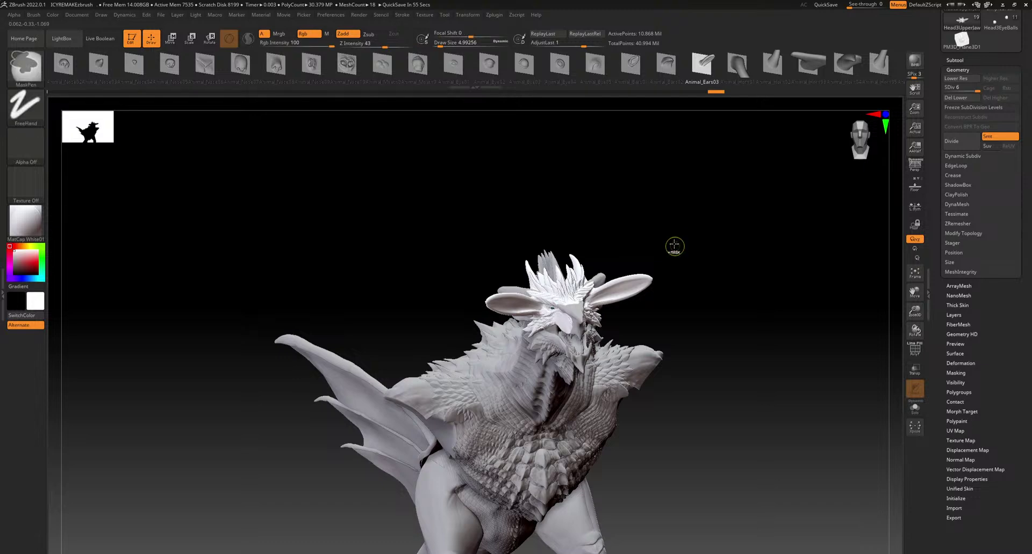
pyautogui.moveTo(672, 247); pyautogui.dragTo(636, 269)
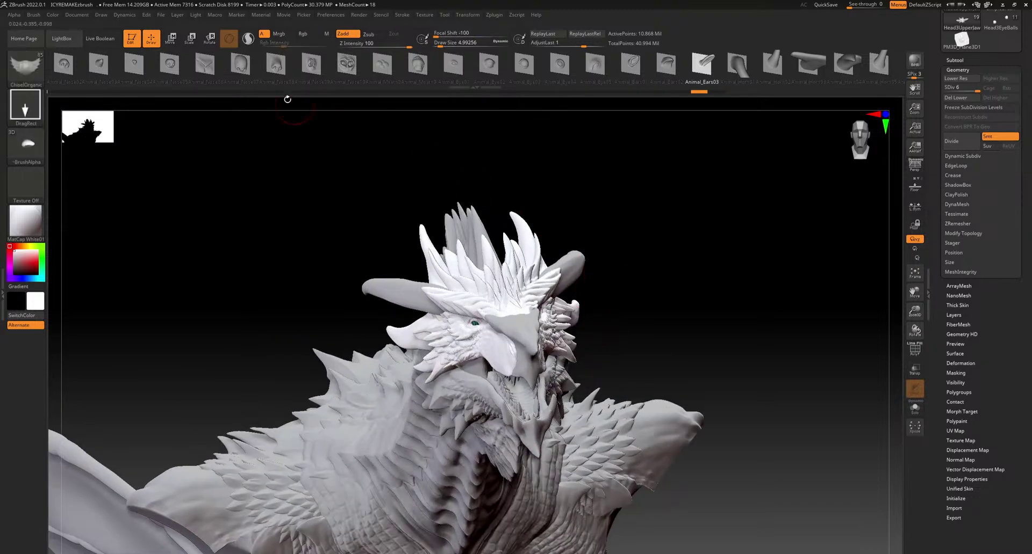
# Browse the ChiselOrganic shapes back to the noses and pick Human_Nose02
pyautogui.moveTo(317, 69); pyautogui.dragTo(682, 56)
pyautogui.moveTo(275, 60); pyautogui.dragTo(607, 44)
pyautogui.moveTo(104, 64); pyautogui.dragTo(717, 53)
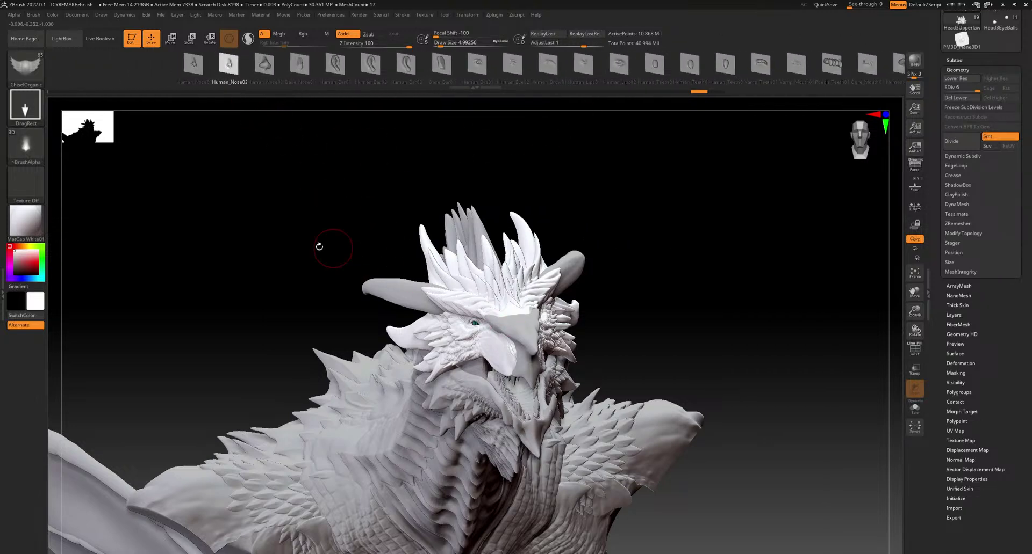
# Hide the PM3D_Cylinder3D1_1 snout horn and make the Head3UpperJaw subtool active again
pyautogui.moveTo(570, 321)
pyautogui.keyDown('ctrl'); pyautogui.mouseDown(button='right')
pyautogui.moveTo(519, 422)
pyautogui.moveTo(478, 441)
pyautogui.moveTo(454, 430)
pyautogui.mouseUp(button='right'); pyautogui.keyUp('ctrl')
pyautogui.keyDown('alt'); pyautogui.click(423, 391); pyautogui.keyUp('alt')
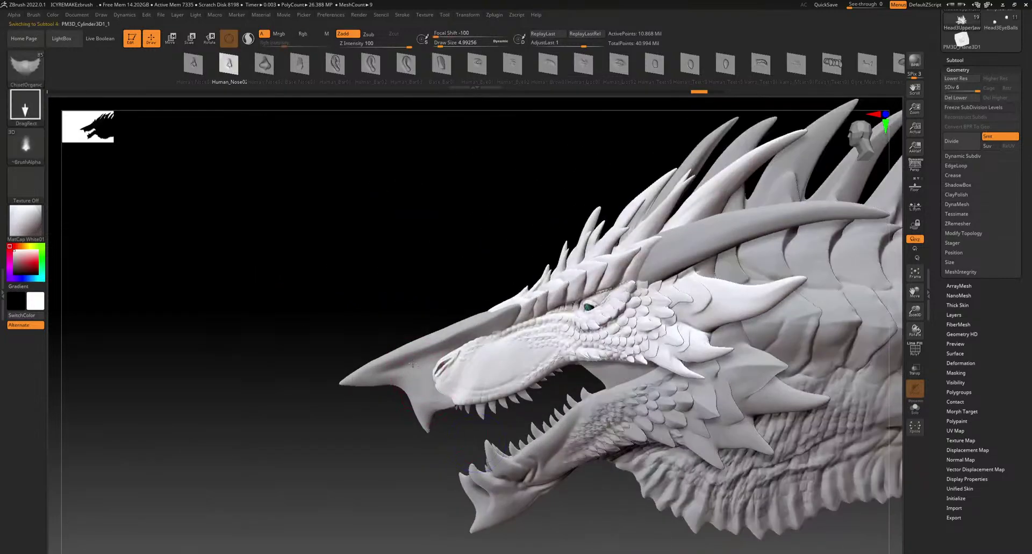
pyautogui.click(955, 61)
pyautogui.click(1015, 145)
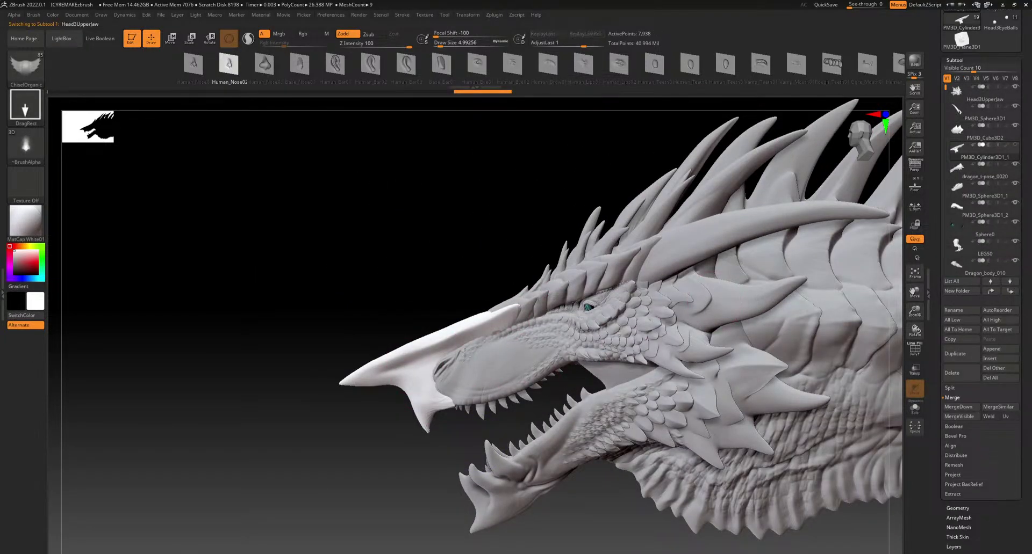
pyautogui.keyDown('alt'); pyautogui.click(530, 338); pyautogui.keyUp('alt')
# Try the Human_Nose02 shape on the dragon's snout and check it from the front and side
pyautogui.moveTo(530, 340); pyautogui.dragTo(453, 381, button='right')
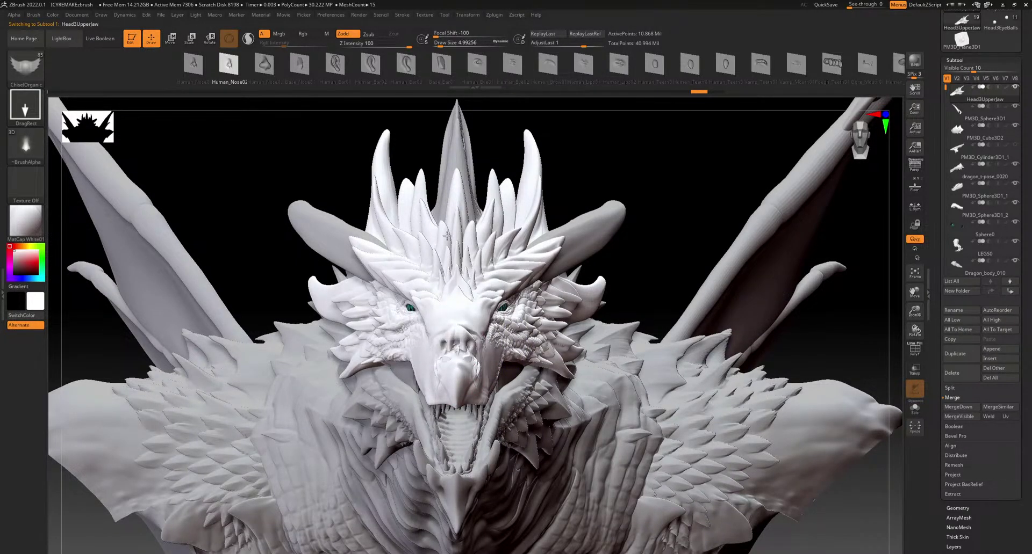
pyautogui.moveTo(450, 237); pyautogui.dragTo(464, 229)
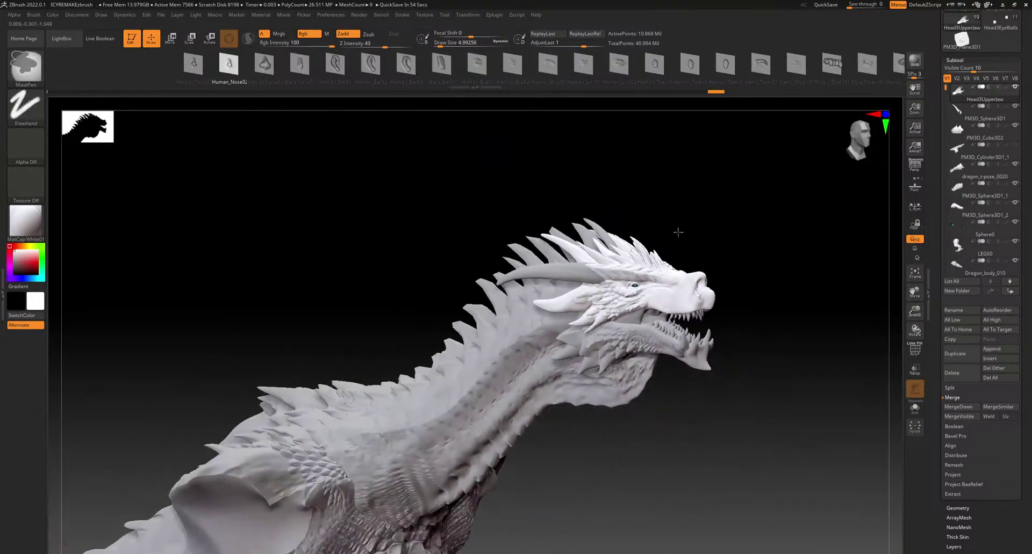
pyautogui.moveTo(680, 212); pyautogui.dragTo(613, 288)
pyautogui.moveTo(691, 397)
pyautogui.mouseDown()
pyautogui.moveTo(576, 410)
pyautogui.moveTo(585, 404)
pyautogui.mouseUp()
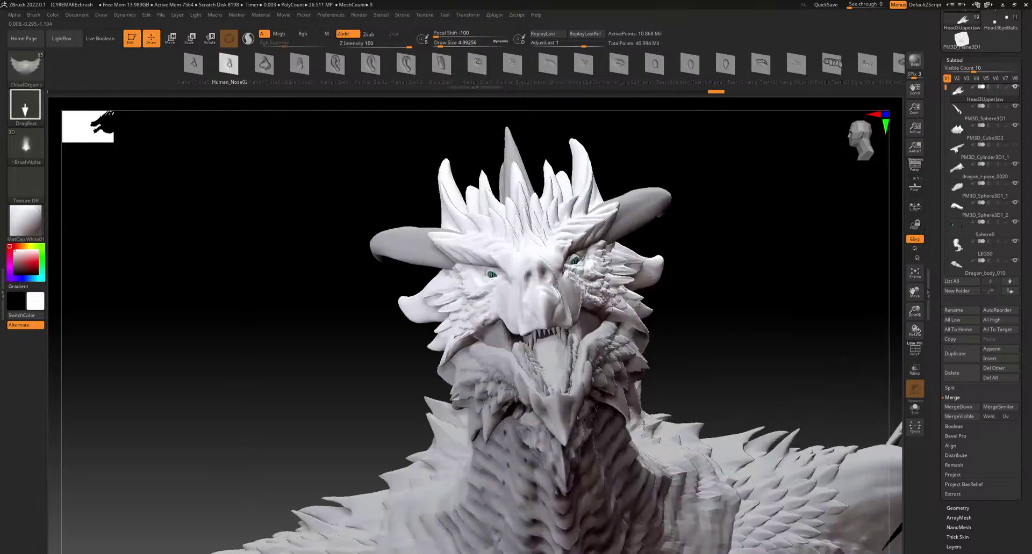
pyautogui.moveTo(543, 435)
pyautogui.mouseDown()
pyautogui.moveTo(663, 430)
pyautogui.moveTo(672, 406)
pyautogui.mouseUp()
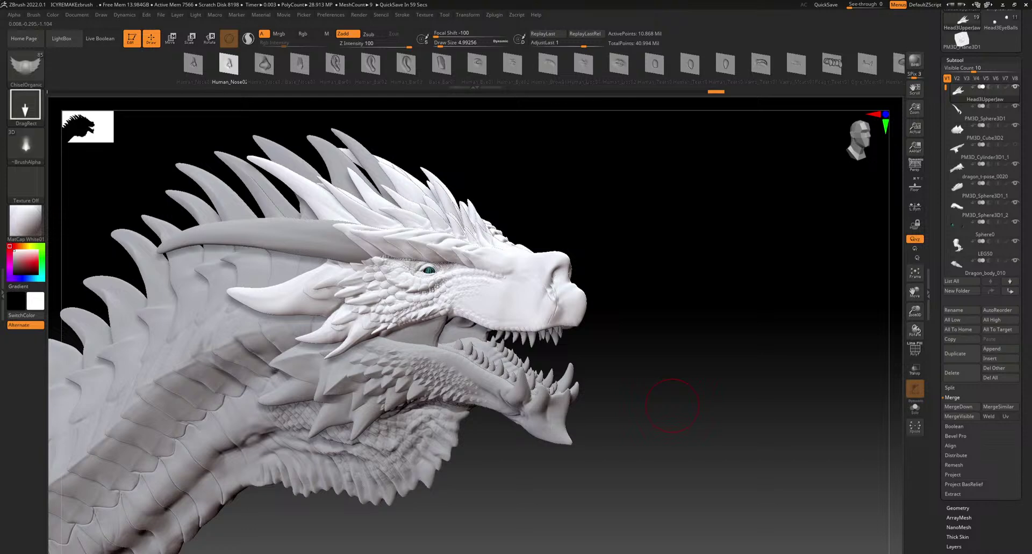
pyautogui.moveTo(663, 299); pyautogui.dragTo(687, 295)
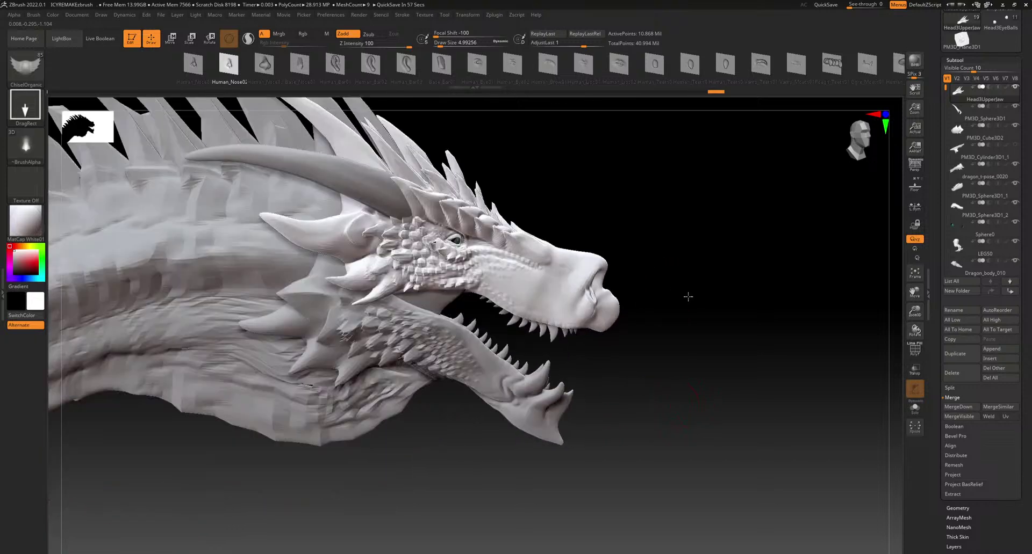
# Compare the snout with and without the PM3D_Cylinder3D1_1 horn, leaving the horn hidden
pyautogui.click(1017, 148)
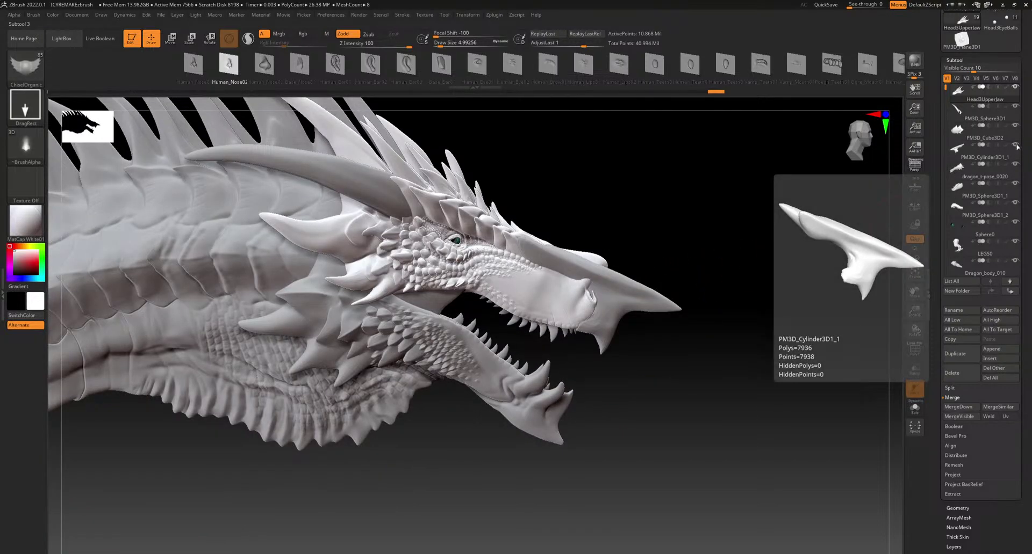
pyautogui.click(1017, 148)
pyautogui.moveTo(653, 365); pyautogui.dragTo(623, 456)
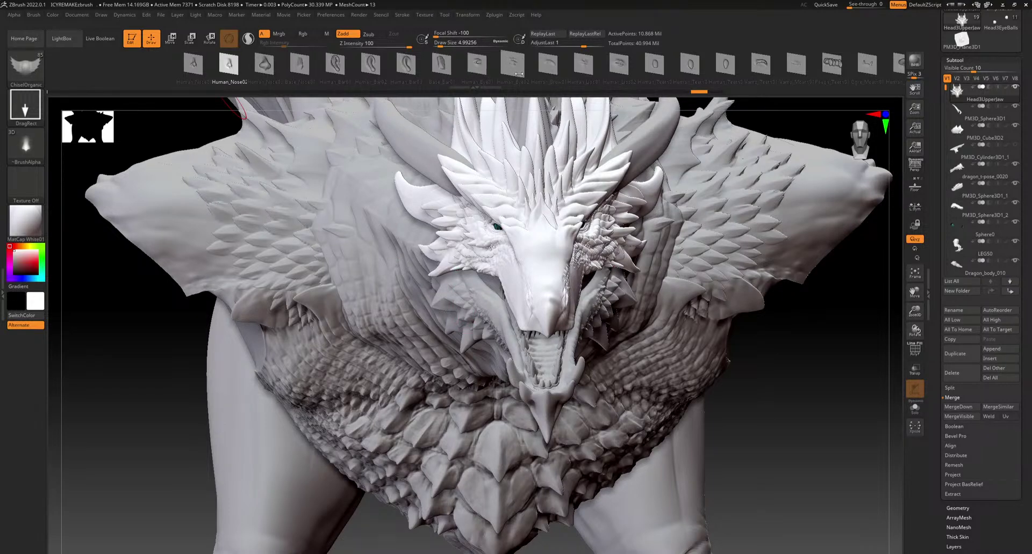
# Browse the human and animal ChiselOrganic shapes and pick Animal_Nose09
pyautogui.click(585, 66)
pyautogui.moveTo(690, 65); pyautogui.dragTo(500, 66)
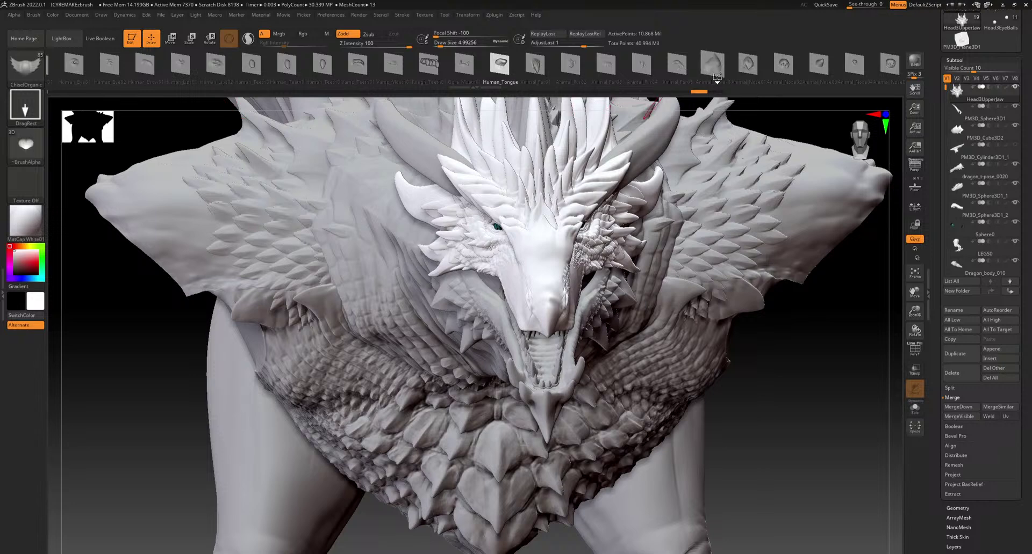
pyautogui.moveTo(819, 65)
pyautogui.mouseDown()
pyautogui.moveTo(720, 66)
pyautogui.moveTo(728, 67)
pyautogui.mouseUp()
pyautogui.moveTo(561, 77); pyautogui.dragTo(483, 76)
pyautogui.moveTo(724, 72); pyautogui.dragTo(607, 73)
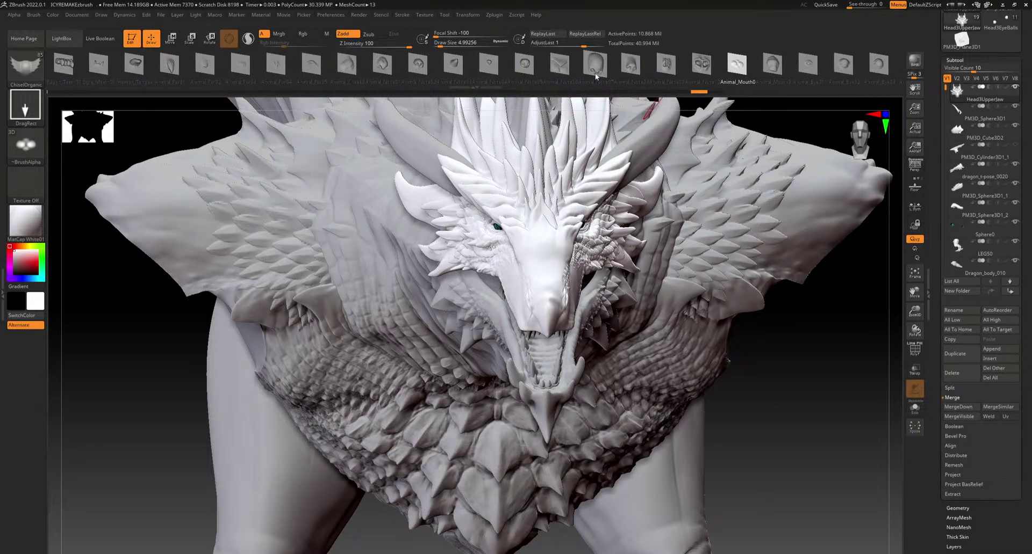
pyautogui.click(666, 65)
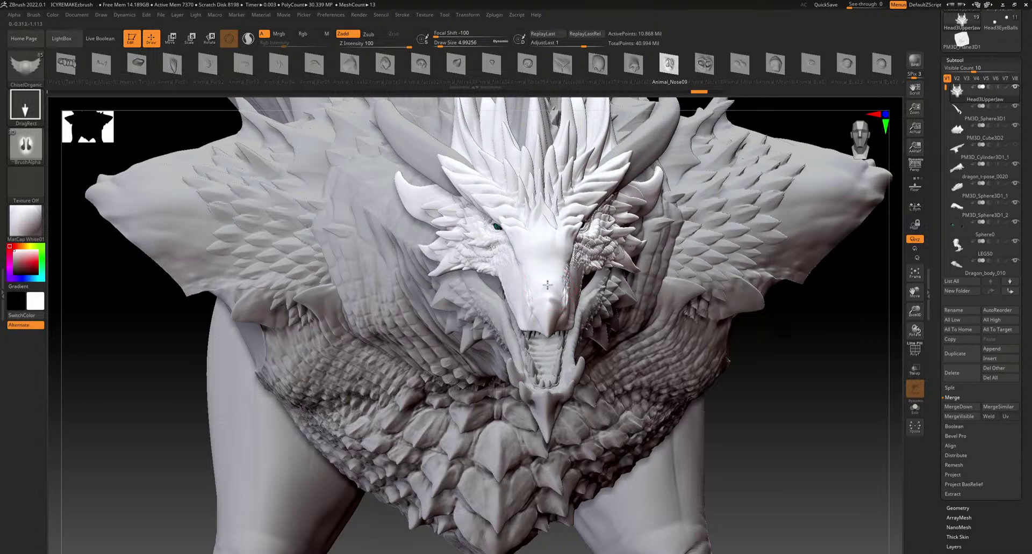
# Try the Animal_Nose09 shape on the snout, undo it and check the head from the side
pyautogui.moveTo(527, 261); pyautogui.dragTo(552, 198)
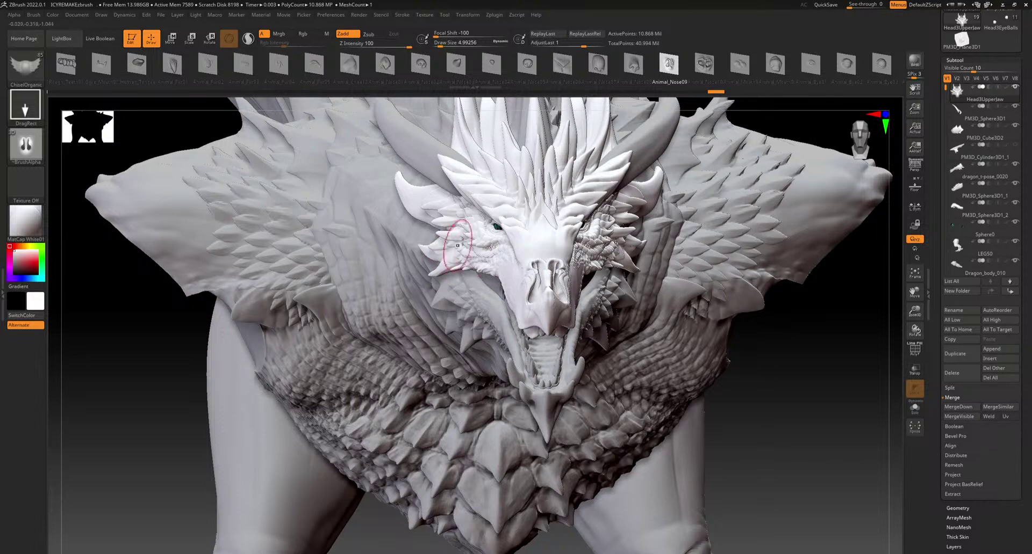
pyautogui.hotkey('ctrl', 'z')
pyautogui.moveTo(544, 315)
pyautogui.mouseDown(button='right')
pyautogui.moveTo(540, 263)
pyautogui.moveTo(556, 317)
pyautogui.mouseUp(button='right')
pyautogui.moveTo(556, 317)
pyautogui.mouseDown()
pyautogui.moveTo(580, 361)
pyautogui.moveTo(550, 380)
pyautogui.moveTo(549, 399)
pyautogui.mouseUp()
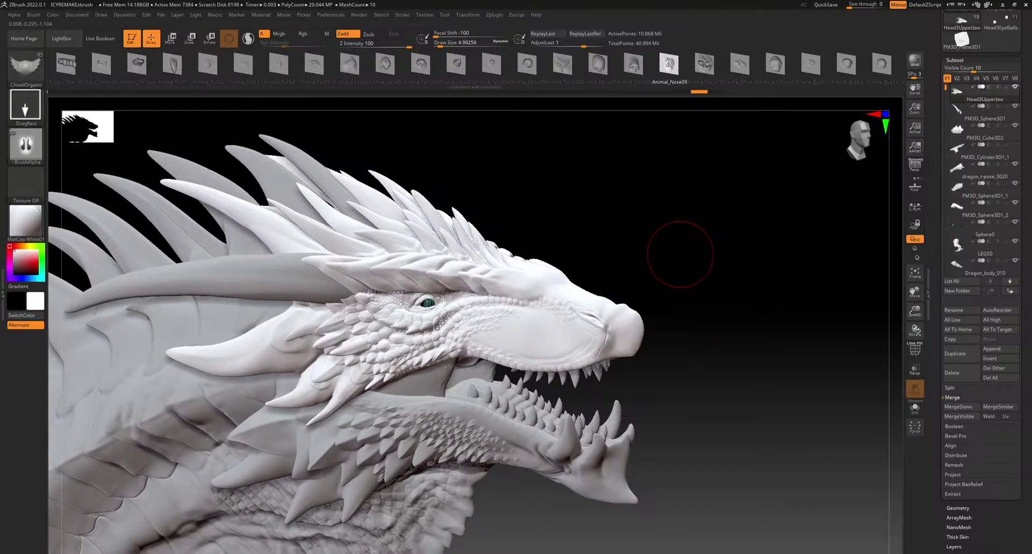
# Browse the beak and horn shapes of the ChiselOrganic brush and pick Animal_Horn01
pyautogui.click(666, 65)
pyautogui.moveTo(877, 65)
pyautogui.mouseDown()
pyautogui.moveTo(750, 64)
pyautogui.moveTo(804, 66)
pyautogui.mouseUp()
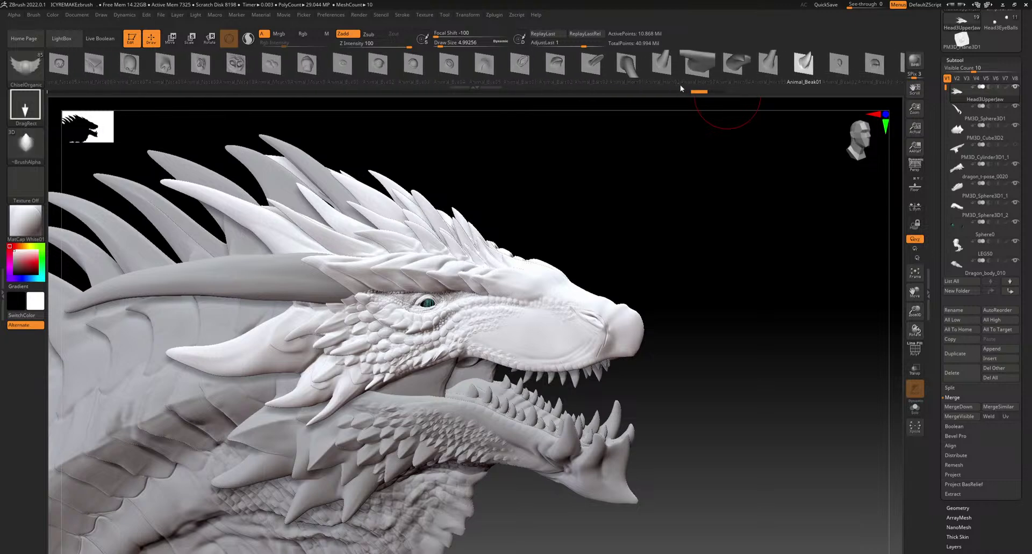
pyautogui.moveTo(527, 240)
pyautogui.keyDown('alt'); pyautogui.mouseDown()
pyautogui.moveTo(554, 293)
pyautogui.moveTo(519, 349)
pyautogui.mouseUp(); pyautogui.keyUp('alt')
pyautogui.click(635, 65)
# Try Animal_Horn01 horns of different sizes and directions on the dragon's head, undoing the attempts
pyautogui.moveTo(430, 346); pyautogui.dragTo(537, 470)
pyautogui.keyDown('ctrl'); pyautogui.moveTo(537, 470); pyautogui.dragTo(479, 378, button='right'); pyautogui.keyUp('ctrl')
pyautogui.hotkey('ctrl', 'z')
pyautogui.moveTo(478, 378)
pyautogui.mouseDown()
pyautogui.moveTo(487, 411)
pyautogui.moveTo(501, 370)
pyautogui.mouseUp()
pyautogui.hotkey('ctrl', 'z')
pyautogui.moveTo(493, 354); pyautogui.dragTo(510, 362, button='right')
pyautogui.moveTo(478, 373); pyautogui.dragTo(503, 335)
pyautogui.moveTo(540, 448); pyautogui.dragTo(586, 390, button='right')
pyautogui.moveTo(561, 353); pyautogui.dragTo(583, 269, button='right')
pyautogui.moveTo(561, 328); pyautogui.dragTo(565, 290)
pyautogui.moveTo(548, 333); pyautogui.dragTo(578, 403, button='right')
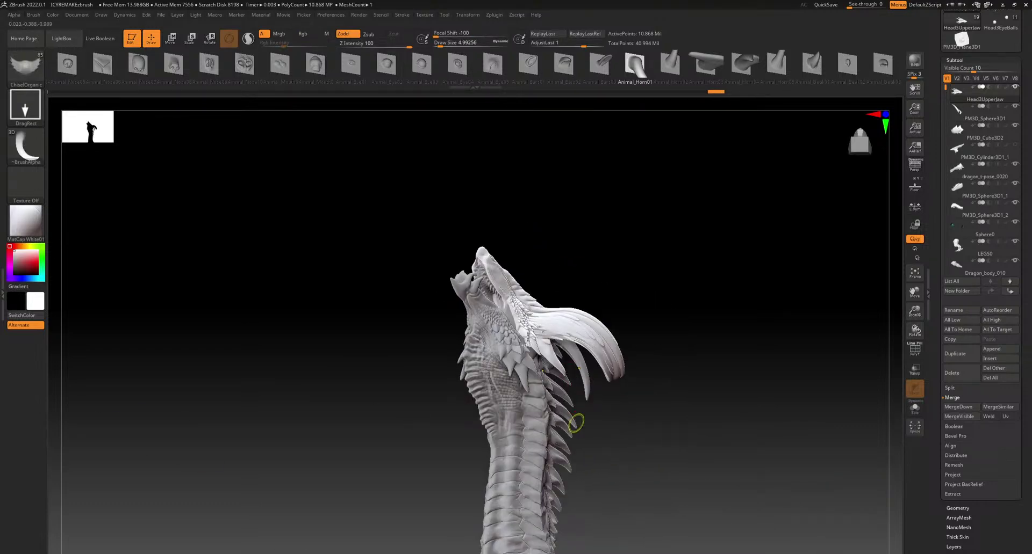
pyautogui.moveTo(505, 319); pyautogui.dragTo(561, 400, button='right')
# Show the PM3D_Cylinder3D1_1 snout horn again and pick the Animal_Horn02 shape
pyautogui.click(1016, 146)
pyautogui.keyDown('ctrl'); pyautogui.moveTo(533, 288); pyautogui.dragTo(553, 354, button='right'); pyautogui.keyUp('ctrl')
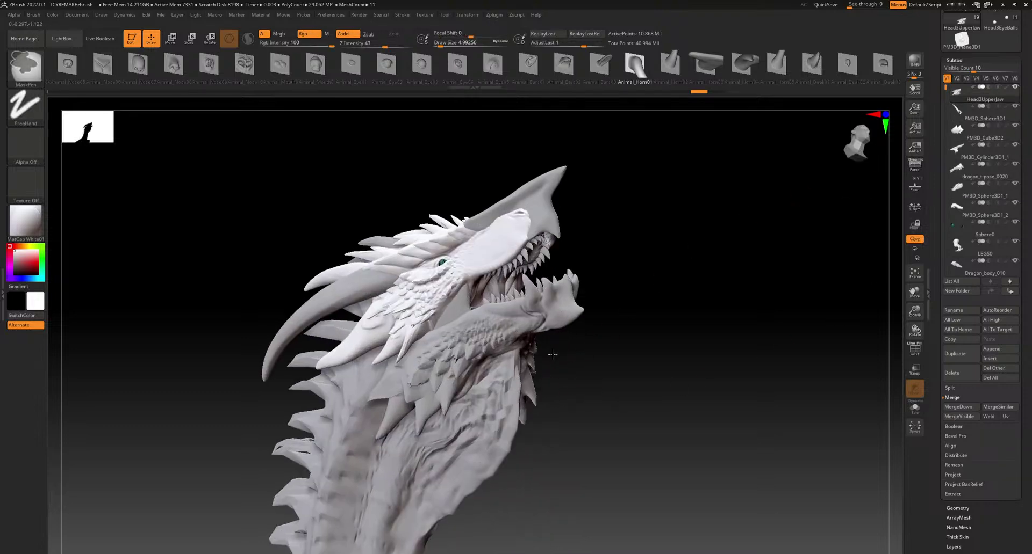
pyautogui.click(670, 63)
# Try large Animal_Horn02 horns behind the dragon's eyes and undo them
pyautogui.moveTo(472, 245)
pyautogui.mouseDown()
pyautogui.moveTo(439, 313)
pyautogui.moveTo(356, 361)
pyautogui.mouseUp()
pyautogui.hotkey('ctrl', 'z')
pyautogui.moveTo(371, 379)
pyautogui.mouseDown(button='right')
pyautogui.moveTo(445, 447)
pyautogui.moveTo(439, 465)
pyautogui.moveTo(373, 474)
pyautogui.moveTo(366, 465)
pyautogui.mouseUp(button='right')
pyautogui.moveTo(451, 298); pyautogui.dragTo(423, 360)
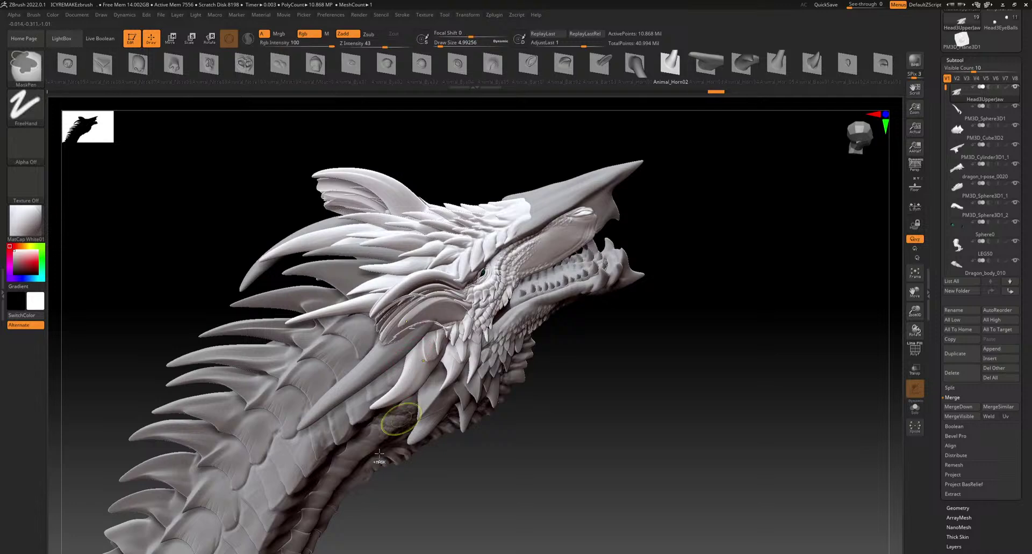
pyautogui.hotkey('ctrl', 'z')
# Try Animal_Horn02 horns in two sizes on the dragon's snout and undo them
pyautogui.moveTo(552, 197)
pyautogui.mouseDown()
pyautogui.moveTo(531, 220)
pyautogui.moveTo(564, 216)
pyautogui.moveTo(558, 222)
pyautogui.moveTo(611, 199)
pyautogui.mouseUp()
pyautogui.moveTo(558, 400); pyautogui.dragTo(568, 330, button='right')
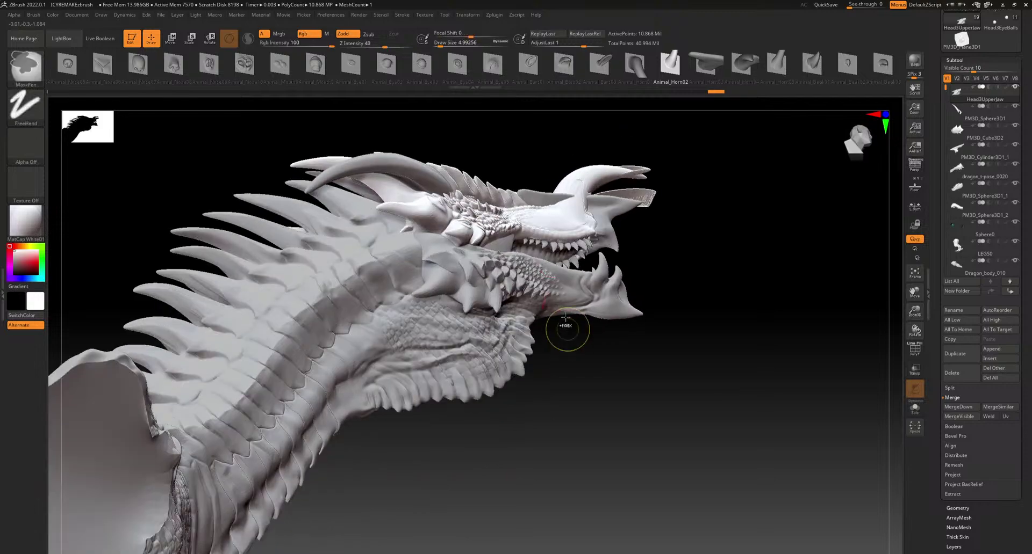
pyautogui.hotkey('ctrl', 'z')
pyautogui.moveTo(567, 221); pyautogui.dragTo(582, 217)
pyautogui.moveTo(607, 354)
pyautogui.mouseDown(button='right')
pyautogui.moveTo(532, 408)
pyautogui.moveTo(522, 487)
pyautogui.mouseUp(button='right')
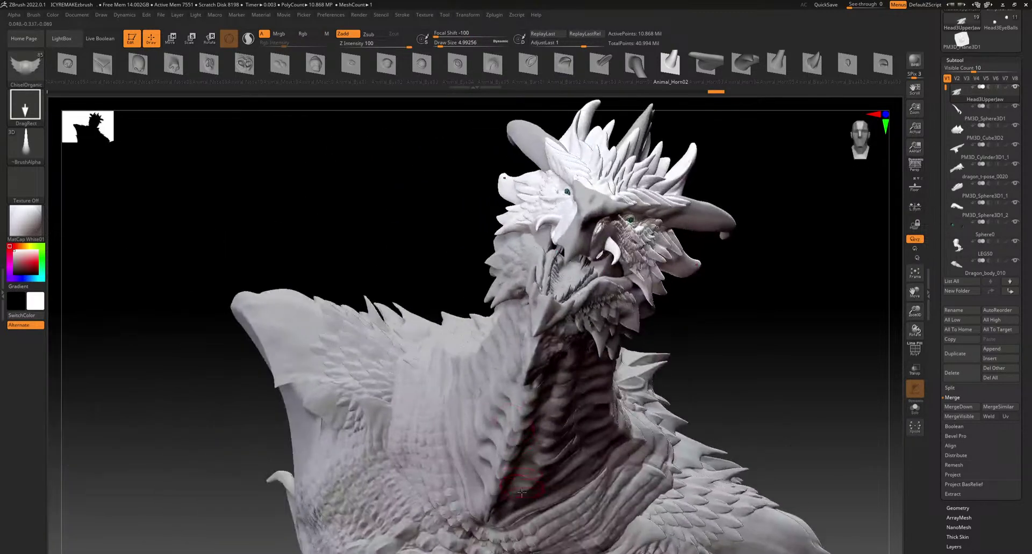
pyautogui.hotkey('ctrl', 'z')
# Examine the whole dragon from the side and above, then the head, neck and chest up close
pyautogui.moveTo(479, 515)
pyautogui.keyDown('ctrl'); pyautogui.mouseDown(button='right')
pyautogui.moveTo(473, 424)
pyautogui.moveTo(536, 418)
pyautogui.mouseUp(button='right'); pyautogui.keyUp('ctrl')
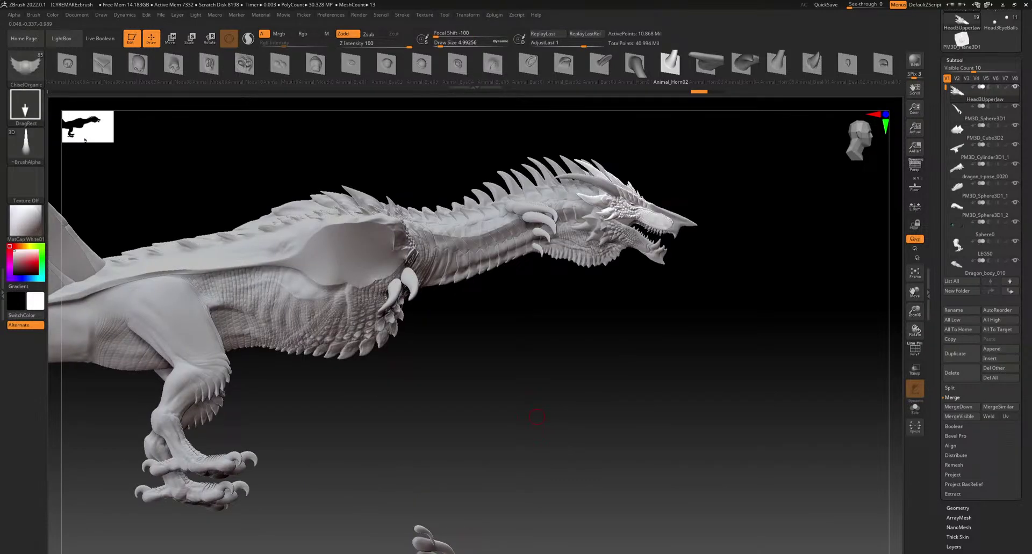
pyautogui.moveTo(532, 318); pyautogui.dragTo(528, 366, button='right')
pyautogui.keyDown('alt'); pyautogui.moveTo(637, 240); pyautogui.dragTo(539, 344, button='right'); pyautogui.keyUp('alt')
pyautogui.keyDown('alt'); pyautogui.moveTo(487, 406); pyautogui.dragTo(619, 282, button='right'); pyautogui.keyUp('alt')
pyautogui.keyDown('alt'); pyautogui.moveTo(594, 293); pyautogui.dragTo(718, 234, button='right'); pyautogui.keyUp('alt')
pyautogui.keyDown('alt'); pyautogui.moveTo(447, 287); pyautogui.dragTo(528, 435, button='right'); pyautogui.keyUp('alt')
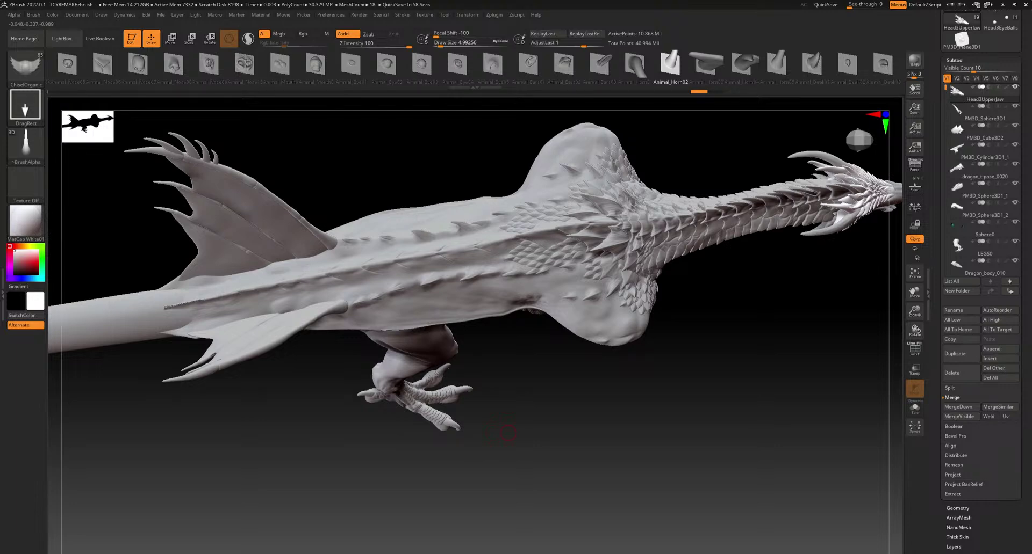
pyautogui.moveTo(531, 524); pyautogui.dragTo(586, 437, button='right')
pyautogui.moveTo(555, 395); pyautogui.dragTo(786, 452, button='right')
pyautogui.keyDown('alt'); pyautogui.moveTo(684, 482); pyautogui.dragTo(642, 436, button='right'); pyautogui.keyUp('alt')
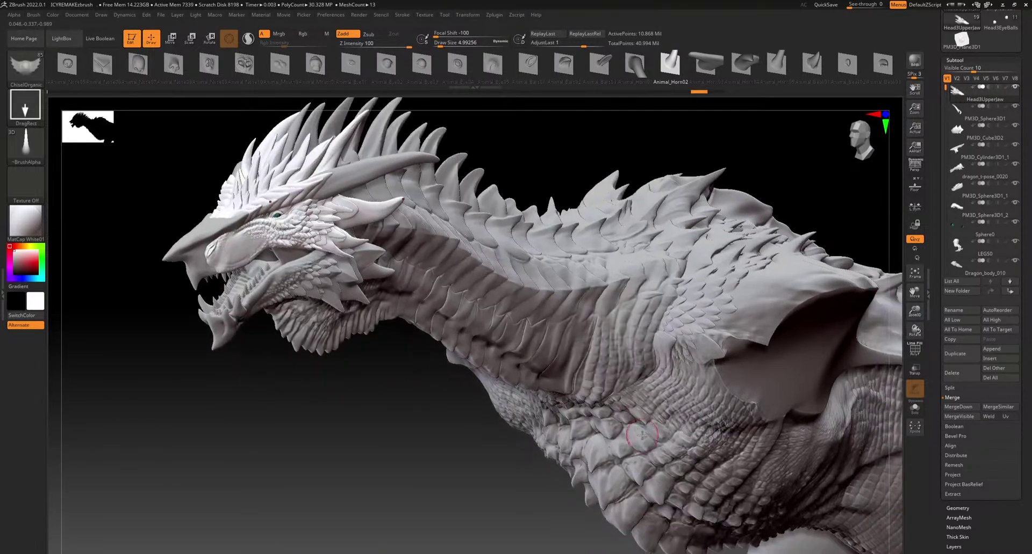
# Make the Cube0 neck subtool active and show the Merged_PM3D_Cylinder3D2_370 wings on the full dragon
pyautogui.keyDown('alt'); pyautogui.click(598, 327); pyautogui.keyUp('alt')
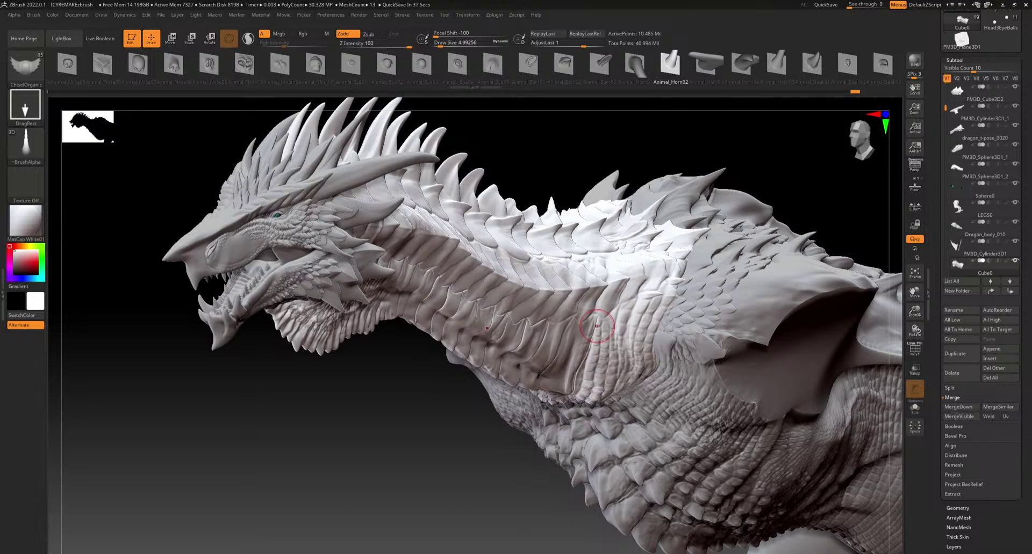
pyautogui.moveTo(406, 444)
pyautogui.mouseDown()
pyautogui.moveTo(426, 444)
pyautogui.moveTo(378, 438)
pyautogui.moveTo(399, 440)
pyautogui.mouseUp()
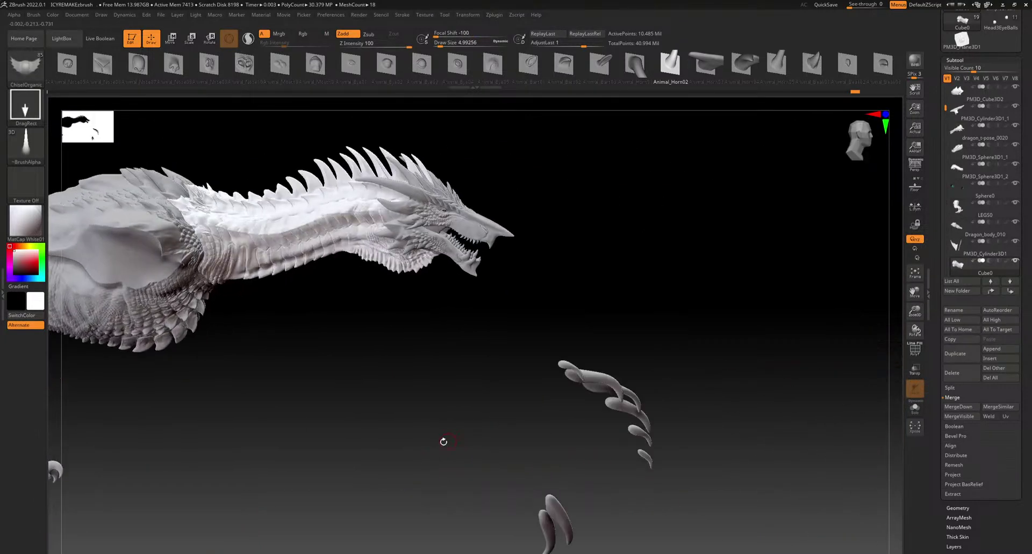
pyautogui.keyDown('alt'); pyautogui.moveTo(448, 427); pyautogui.dragTo(723, 422); pyautogui.keyUp('alt')
pyautogui.moveTo(945, 234)
pyautogui.mouseDown()
pyautogui.moveTo(944, 115)
pyautogui.moveTo(945, 242)
pyautogui.mouseUp()
pyautogui.moveTo(947, 119); pyautogui.dragTo(947, 168)
pyautogui.click(1016, 191)
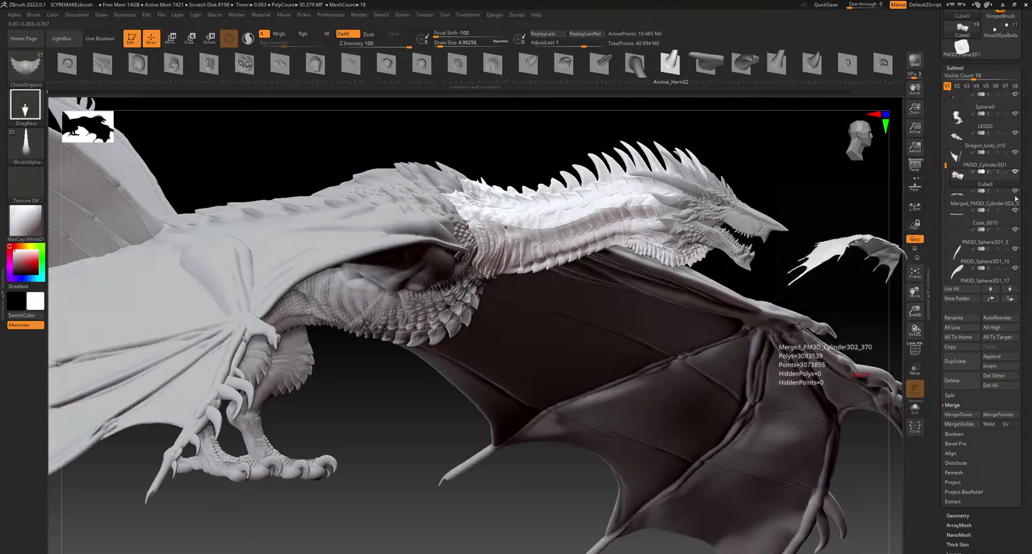
pyautogui.keyDown('alt'); pyautogui.moveTo(449, 421); pyautogui.dragTo(534, 414); pyautogui.keyUp('alt')
pyautogui.press('ctrl')
pyautogui.moveTo(559, 438)
pyautogui.keyDown('ctrl'); pyautogui.mouseDown(button='right')
pyautogui.moveTo(529, 405)
pyautogui.moveTo(522, 414)
pyautogui.mouseUp(button='right'); pyautogui.keyUp('ctrl')
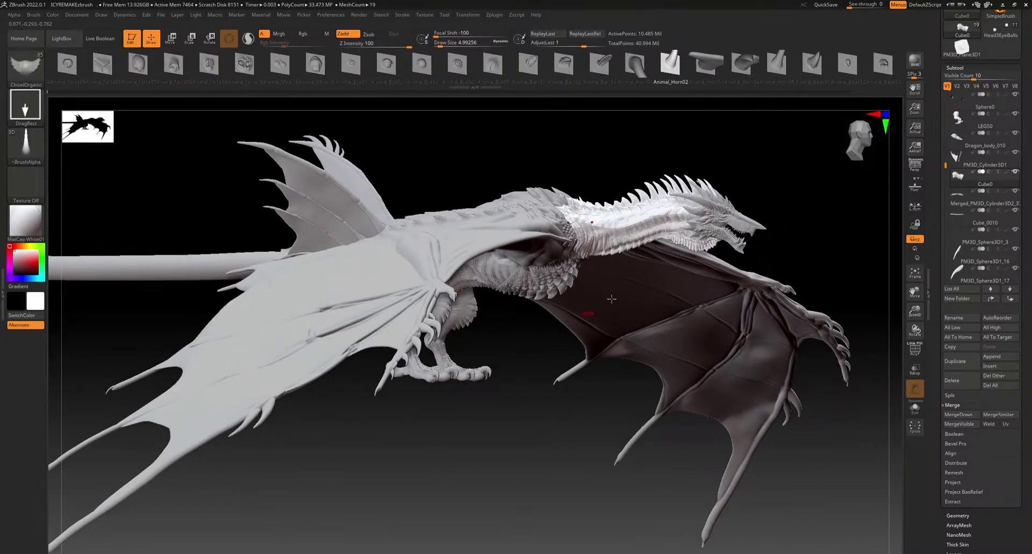
# Switch to the Move brush and turn on perspective for the full dragon view
pyautogui.click(22, 69)
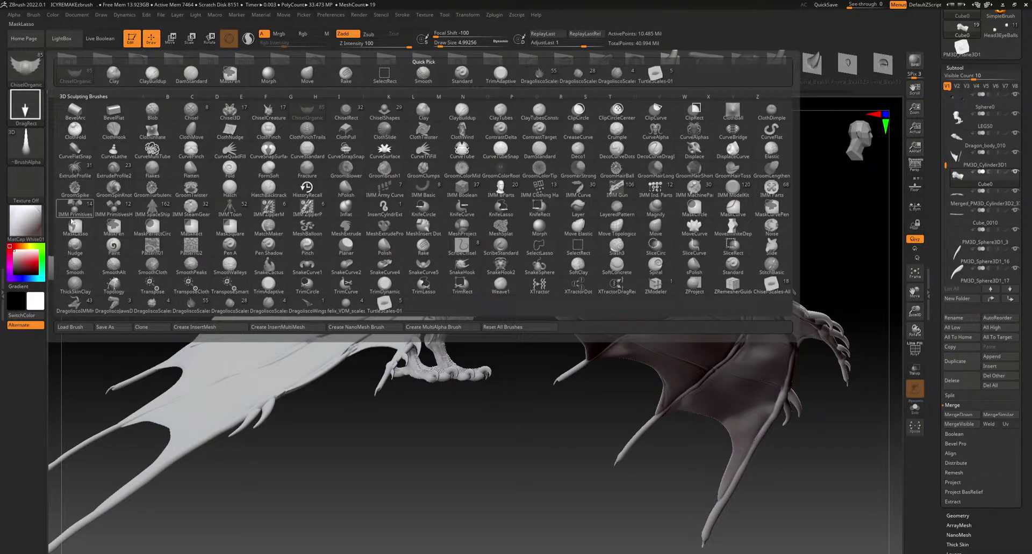
pyautogui.click(321, 71)
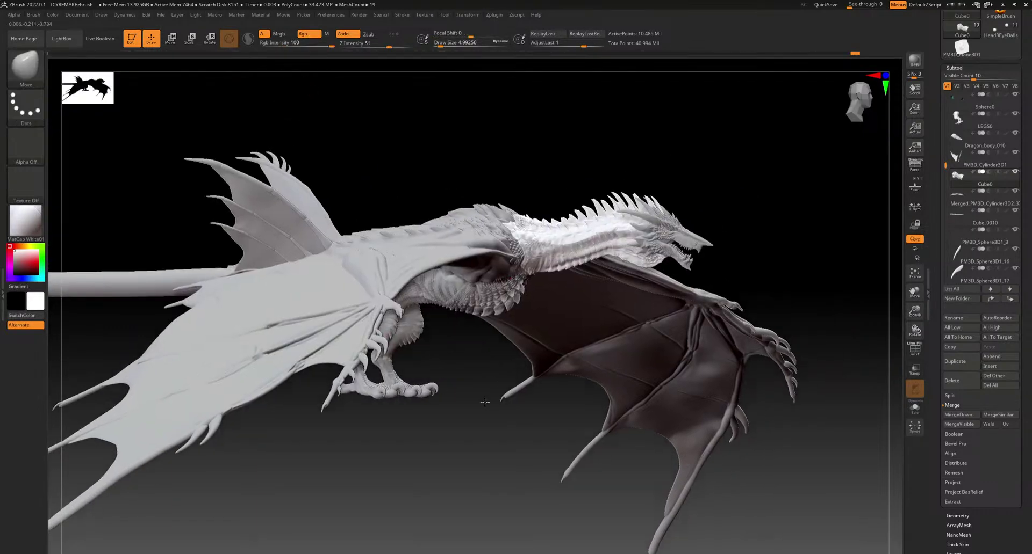
pyautogui.moveTo(485, 402); pyautogui.dragTo(621, 378)
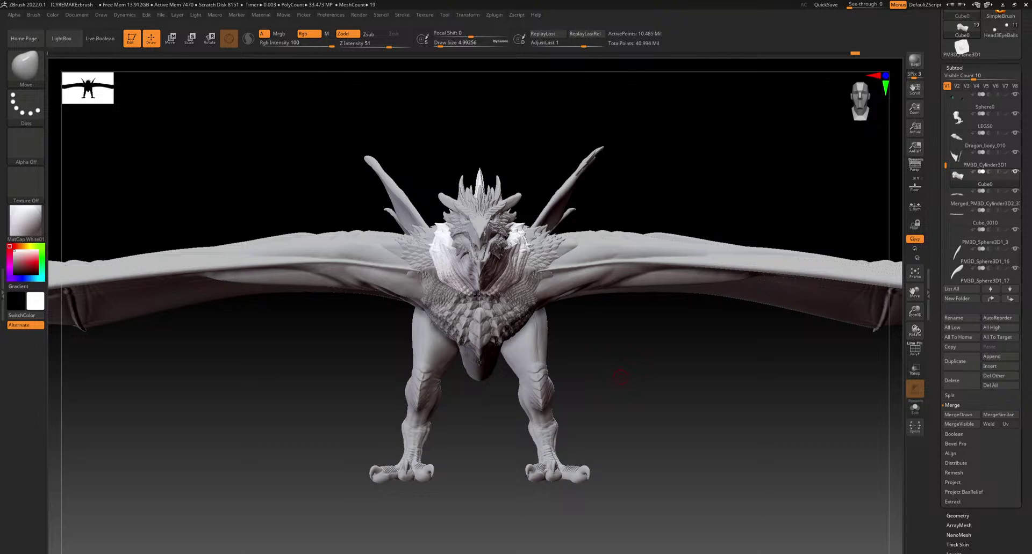
pyautogui.moveTo(386, 402)
pyautogui.keyDown('ctrl'); pyautogui.mouseDown(button='right')
pyautogui.moveTo(476, 453)
pyautogui.moveTo(461, 449)
pyautogui.moveTo(457, 409)
pyautogui.mouseUp(button='right'); pyautogui.keyUp('ctrl')
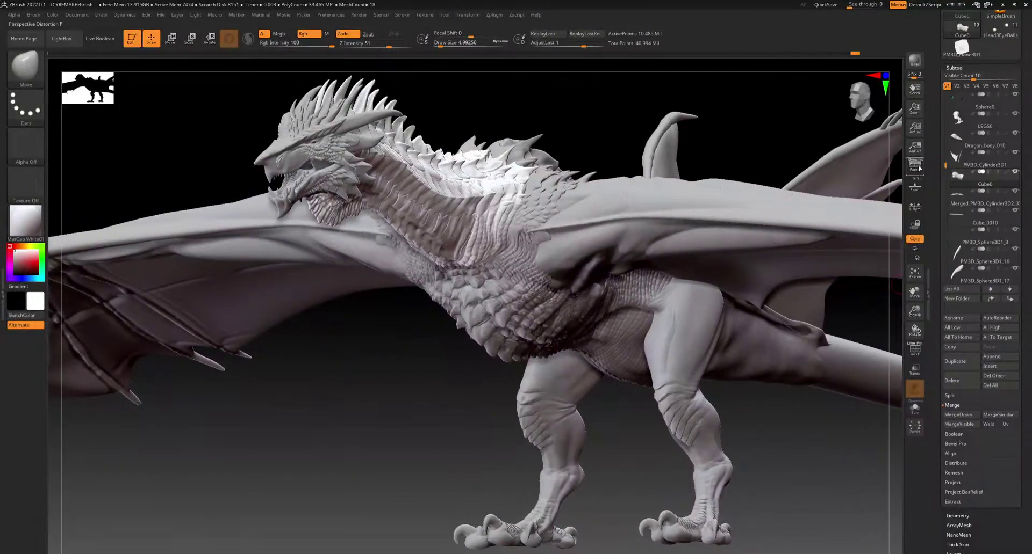
pyautogui.click(915, 167)
pyautogui.keyDown('ctrl'); pyautogui.moveTo(588, 401); pyautogui.dragTo(606, 389, button='right'); pyautogui.keyUp('ctrl')
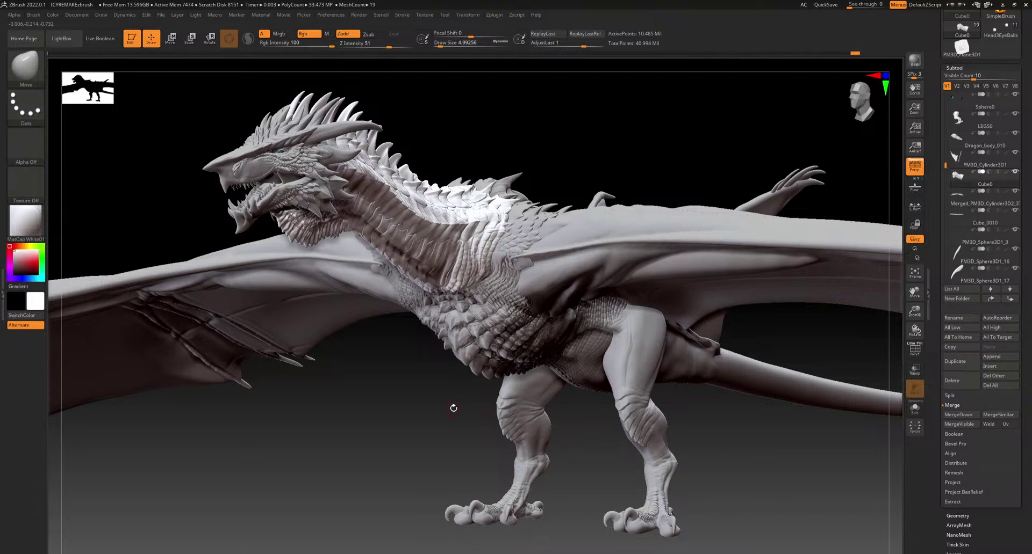
# Examine the dragon's neck spikes, scaled back and wings from behind, as well as the belly and wing joints up close
pyautogui.moveTo(485, 419); pyautogui.dragTo(497, 378)
pyautogui.moveTo(497, 378)
pyautogui.keyDown('shift'); pyautogui.mouseDown(button='right')
pyautogui.moveTo(546, 411)
pyautogui.moveTo(496, 358)
pyautogui.mouseUp(button='right'); pyautogui.keyUp('shift')
pyautogui.moveTo(459, 452)
pyautogui.mouseDown(button='right')
pyautogui.moveTo(452, 408)
pyautogui.moveTo(472, 304)
pyautogui.moveTo(498, 430)
pyautogui.moveTo(569, 431)
pyautogui.moveTo(555, 392)
pyautogui.moveTo(539, 454)
pyautogui.moveTo(535, 423)
pyautogui.moveTo(552, 425)
pyautogui.mouseUp(button='right')
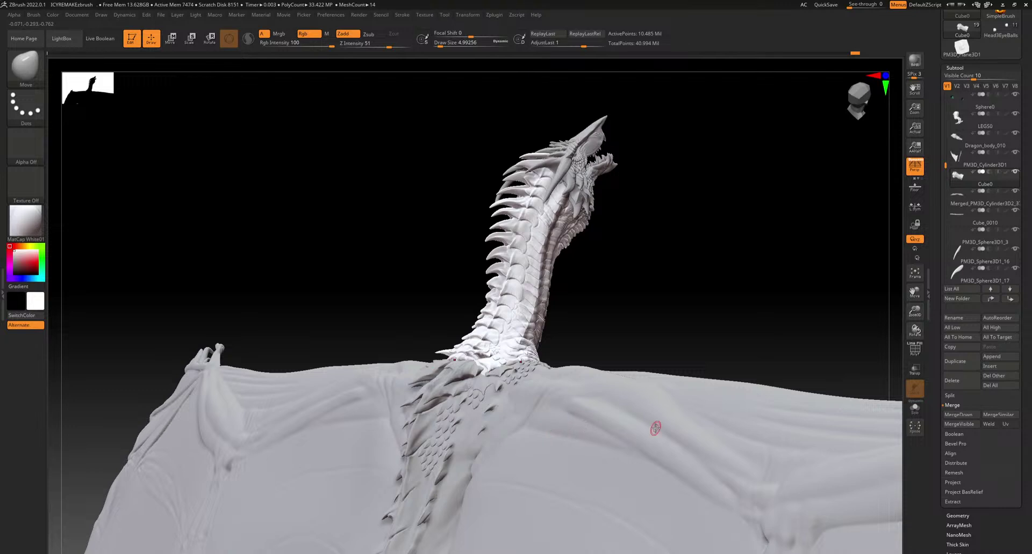
pyautogui.keyDown('alt'); pyautogui.click(585, 157); pyautogui.keyUp('alt')
pyautogui.keyDown('alt'); pyautogui.click(478, 395); pyautogui.keyUp('alt')
pyautogui.keyDown('alt'); pyautogui.click(509, 303); pyautogui.keyUp('alt')
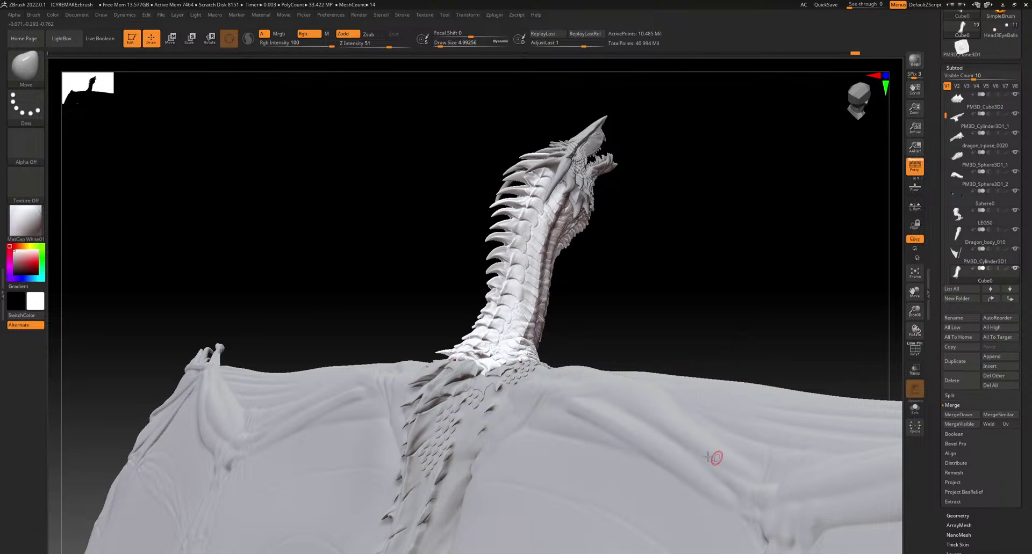
pyautogui.keyDown('alt'); pyautogui.moveTo(714, 458); pyautogui.dragTo(697, 437, button='right'); pyautogui.keyUp('alt')
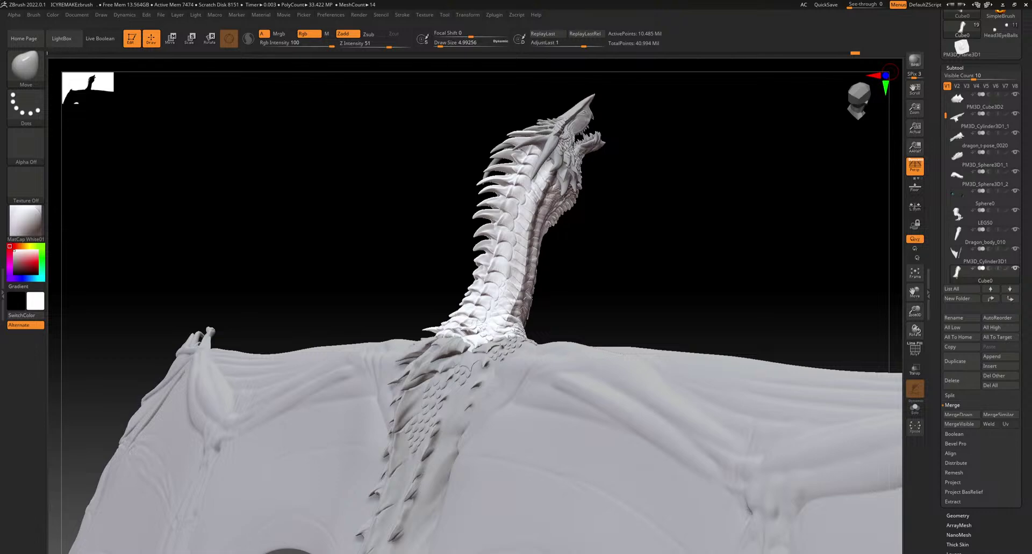
pyautogui.moveTo(94, 172); pyautogui.dragTo(392, 421)
pyautogui.press('ctrl')
pyautogui.keyDown('ctrl'); pyautogui.moveTo(693, 510); pyautogui.dragTo(656, 444, button='right'); pyautogui.keyUp('ctrl')
pyautogui.moveTo(656, 445)
pyautogui.mouseDown()
pyautogui.moveTo(642, 522)
pyautogui.moveTo(490, 433)
pyautogui.moveTo(492, 460)
pyautogui.moveTo(516, 441)
pyautogui.mouseUp()
pyautogui.moveTo(486, 172)
pyautogui.keyDown('alt'); pyautogui.mouseDown(button='right')
pyautogui.moveTo(543, 253)
pyautogui.moveTo(547, 329)
pyautogui.moveTo(583, 289)
pyautogui.moveTo(601, 376)
pyautogui.mouseUp(button='right'); pyautogui.keyUp('alt')
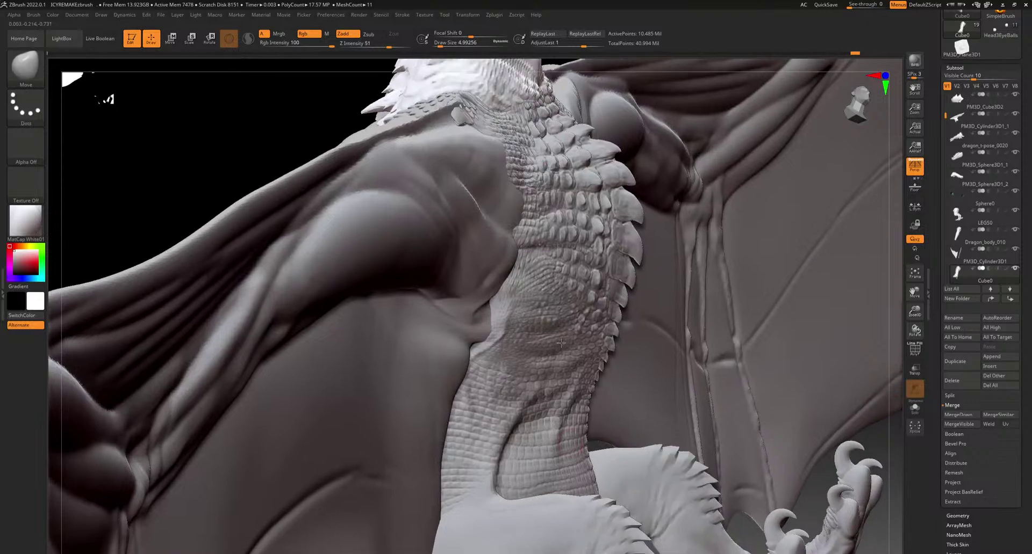
pyautogui.keyDown('alt'); pyautogui.moveTo(634, 478); pyautogui.dragTo(537, 329, button='right'); pyautogui.keyUp('alt')
# Make the LEGS0 subtool active and inspect the dragon's legs and clawed feet
pyautogui.keyDown('alt'); pyautogui.click(479, 391); pyautogui.keyUp('alt')
pyautogui.moveTo(479, 391)
pyautogui.mouseDown(button='right')
pyautogui.moveTo(525, 385)
pyautogui.moveTo(545, 449)
pyautogui.moveTo(470, 461)
pyautogui.moveTo(502, 383)
pyautogui.moveTo(435, 392)
pyautogui.moveTo(489, 384)
pyautogui.moveTo(559, 433)
pyautogui.moveTo(526, 487)
pyautogui.mouseUp(button='right')
pyautogui.rightClick(526, 486)
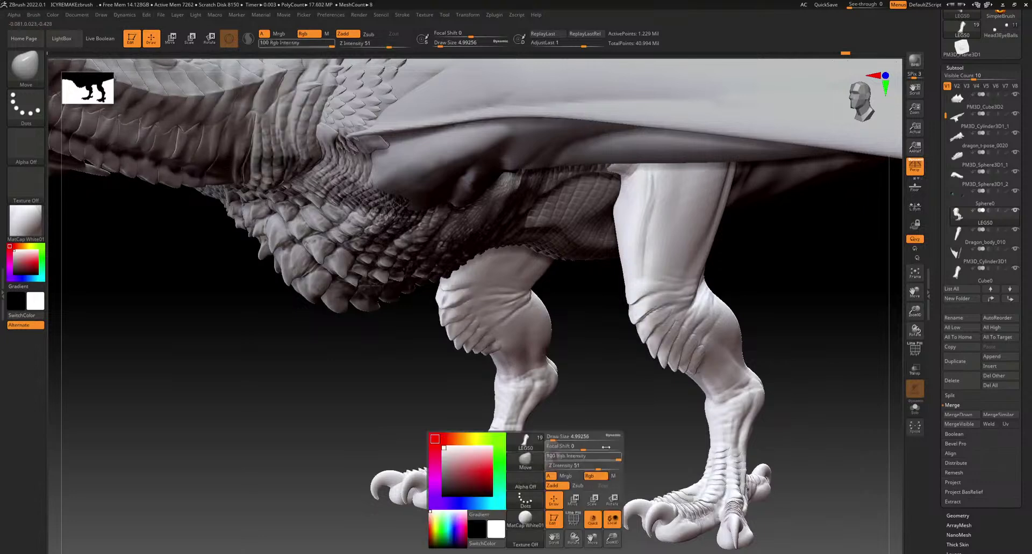
pyautogui.keyDown('alt'); pyautogui.moveTo(658, 395); pyautogui.dragTo(636, 387, button='right'); pyautogui.keyUp('alt')
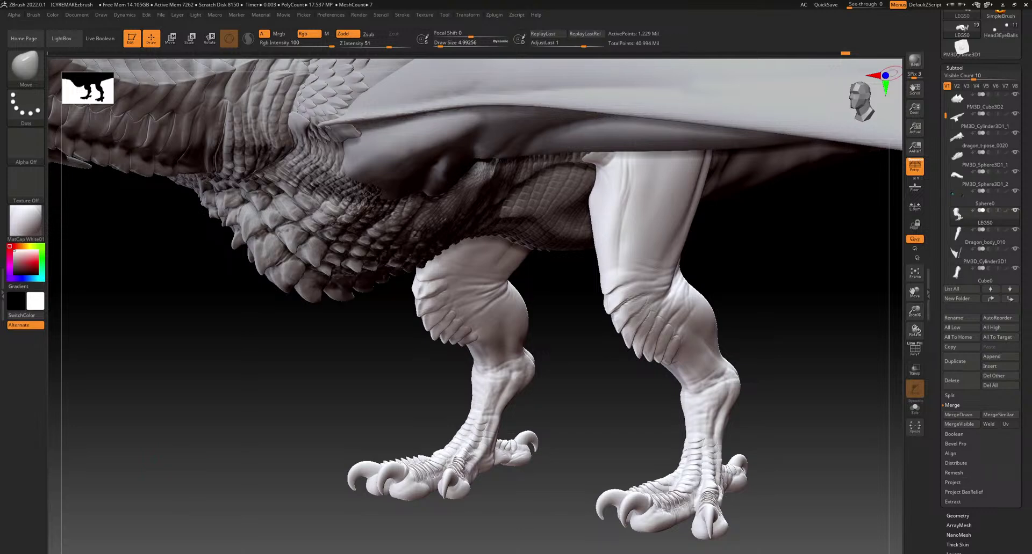
pyautogui.moveTo(709, 232); pyautogui.dragTo(513, 360)
pyautogui.moveTo(513, 360)
pyautogui.keyDown('ctrl'); pyautogui.mouseDown(button='right')
pyautogui.moveTo(512, 312)
pyautogui.moveTo(514, 443)
pyautogui.moveTo(536, 446)
pyautogui.mouseUp(button='right'); pyautogui.keyUp('ctrl')
pyautogui.keyDown('alt'); pyautogui.moveTo(735, 445); pyautogui.dragTo(542, 452, button='right'); pyautogui.keyUp('alt')
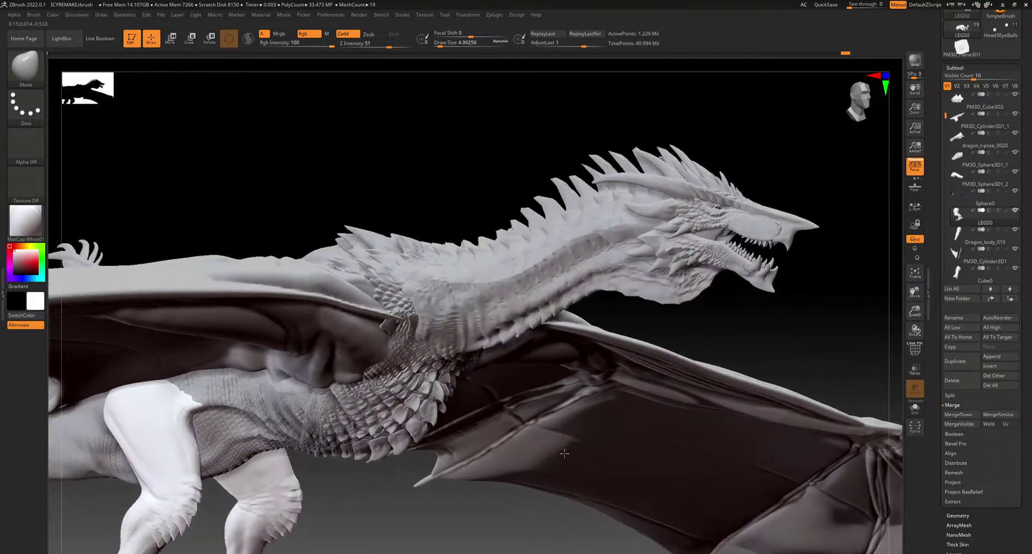
# Make the Cube0 neck subtool active and review the neck and full body from the side, above and front
pyautogui.keyDown('alt'); pyautogui.click(586, 473); pyautogui.keyUp('alt')
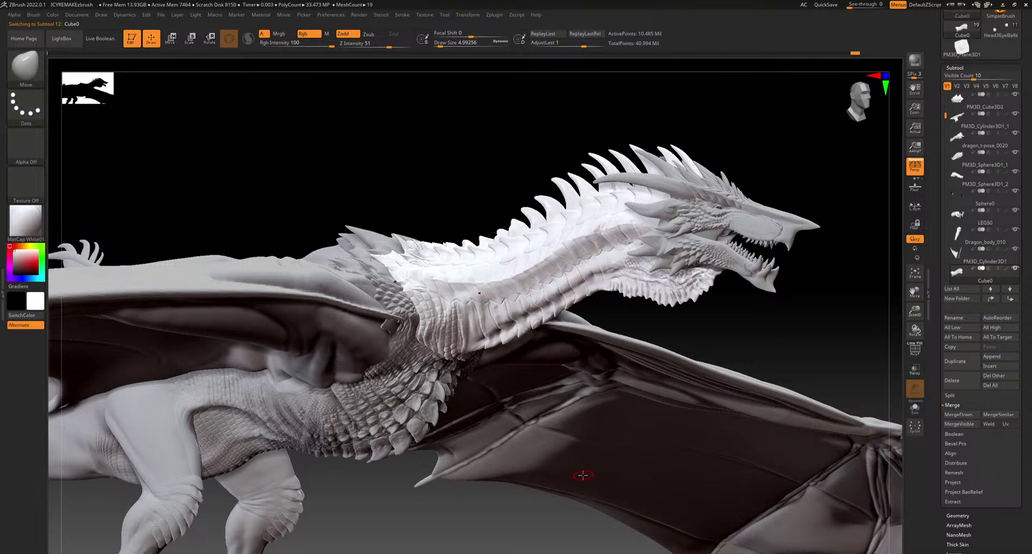
pyautogui.moveTo(585, 429)
pyautogui.keyDown('ctrl'); pyautogui.mouseDown(button='right')
pyautogui.moveTo(653, 441)
pyautogui.moveTo(587, 451)
pyautogui.moveTo(604, 475)
pyautogui.moveTo(555, 428)
pyautogui.moveTo(597, 487)
pyautogui.moveTo(655, 490)
pyautogui.mouseUp(button='right'); pyautogui.keyUp('ctrl')
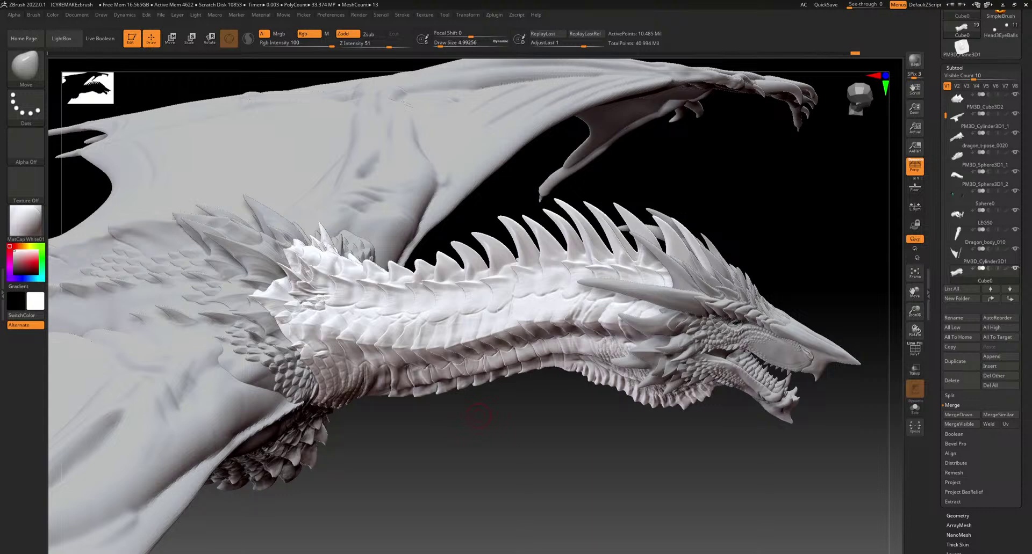
pyautogui.moveTo(559, 472); pyautogui.dragTo(485, 492)
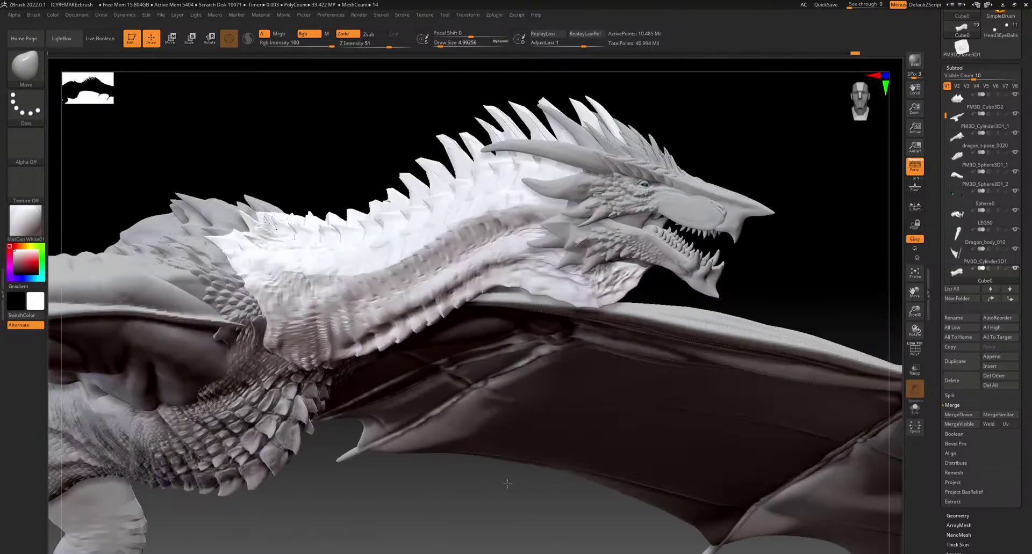
pyautogui.moveTo(507, 484)
pyautogui.mouseDown()
pyautogui.moveTo(532, 485)
pyautogui.moveTo(487, 502)
pyautogui.mouseUp()
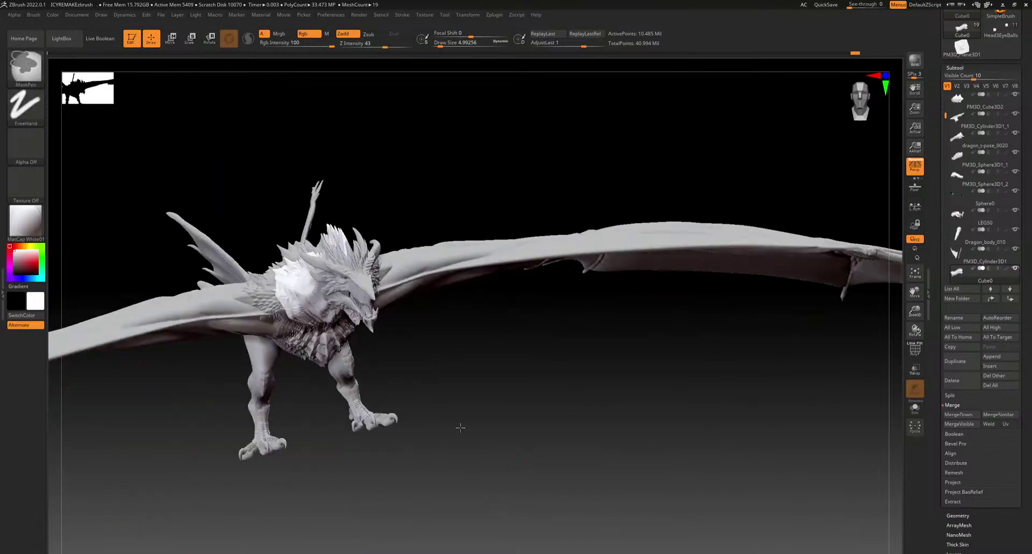
pyautogui.moveTo(459, 428); pyautogui.dragTo(472, 442)
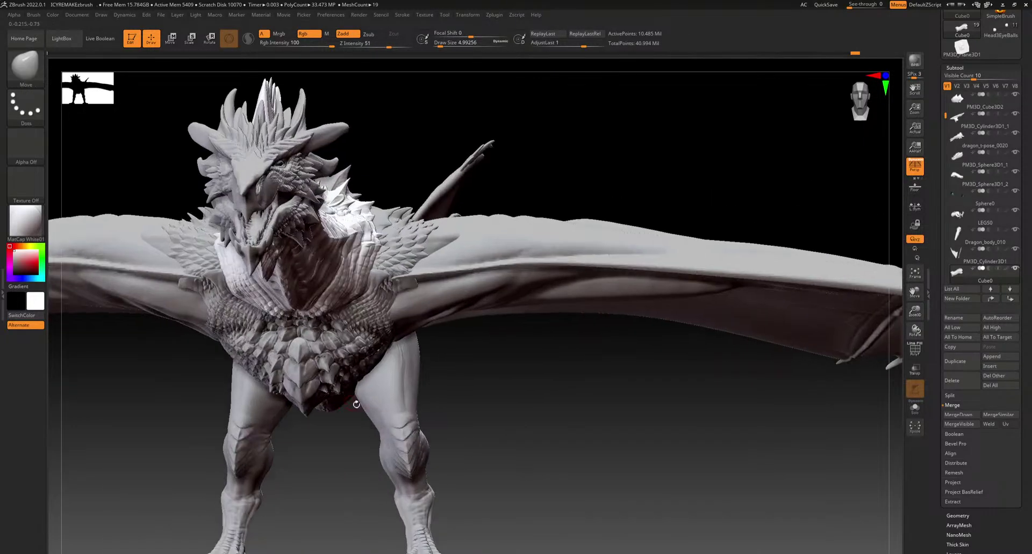
# Make the Head3UpperJaw subtool active and frame the head and chest from the front
pyautogui.moveTo(376, 349); pyautogui.dragTo(421, 253)
pyautogui.keyDown('alt'); pyautogui.click(421, 253); pyautogui.keyUp('alt')
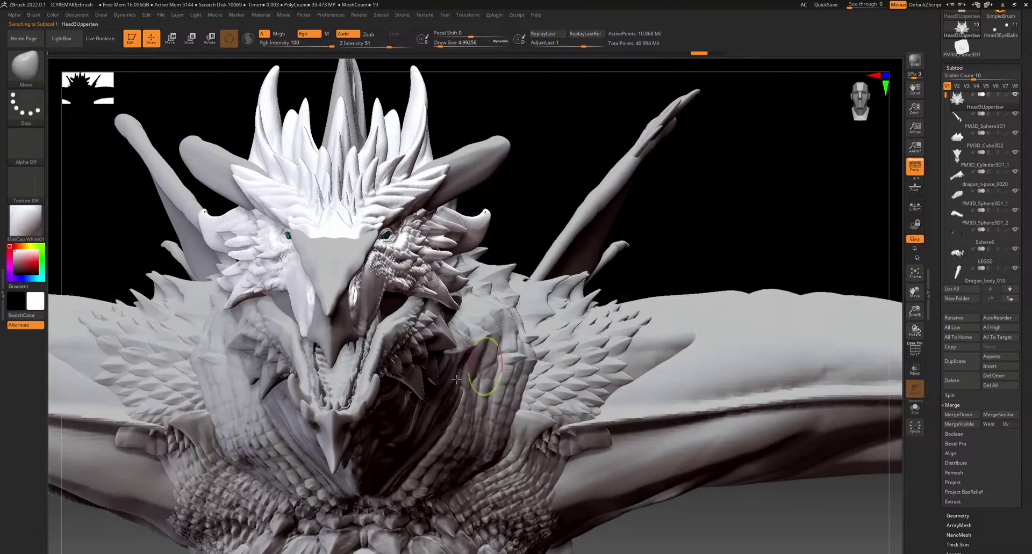
pyautogui.moveTo(483, 376); pyautogui.dragTo(654, 346)
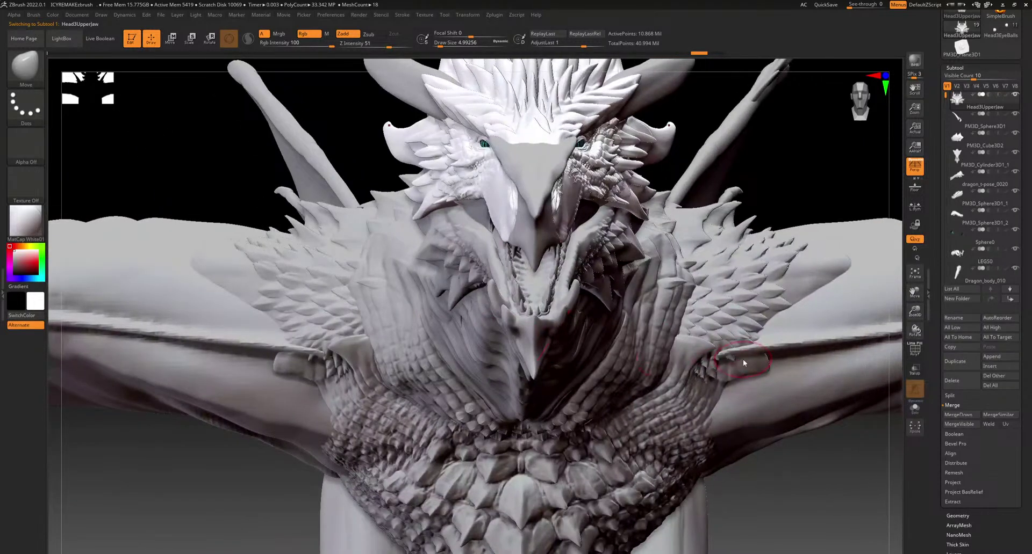